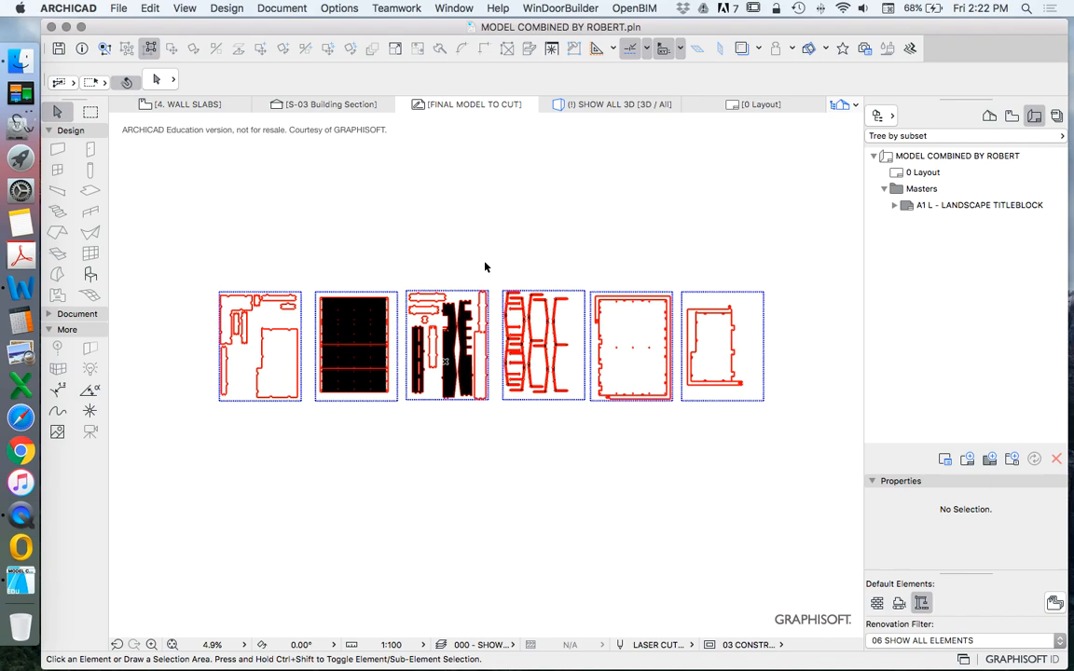
# Show the project map and copy all six laser-cut sheets from the FINAL MODEL TO CUT worksheet.
pyautogui.click(989, 115)
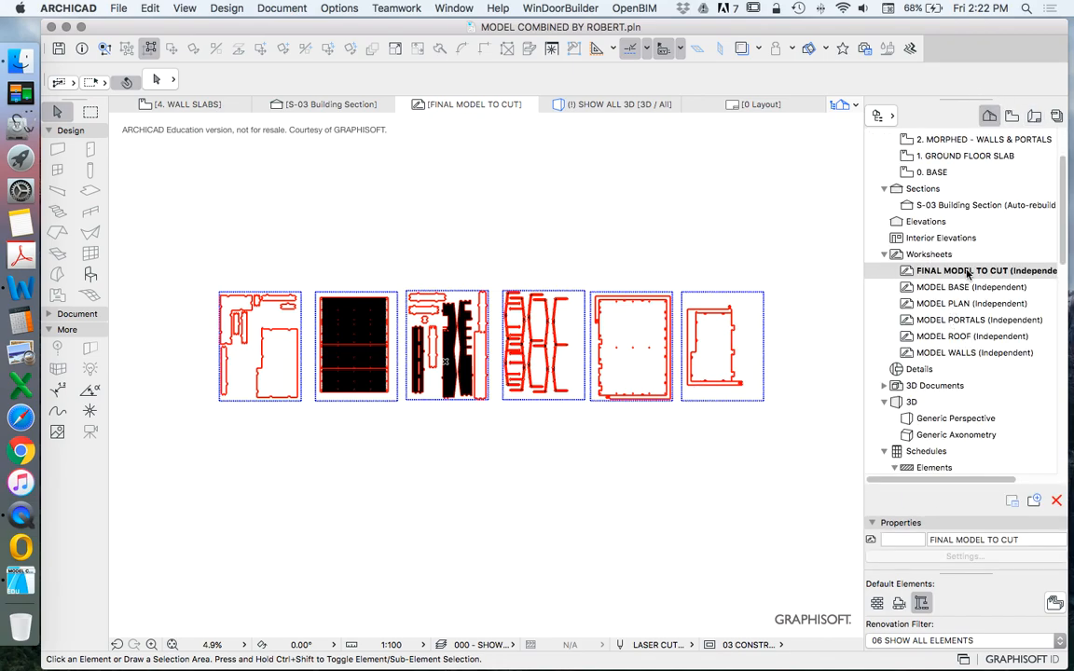
pyautogui.scroll(5, 399, 310)
pyautogui.click(422, 300)
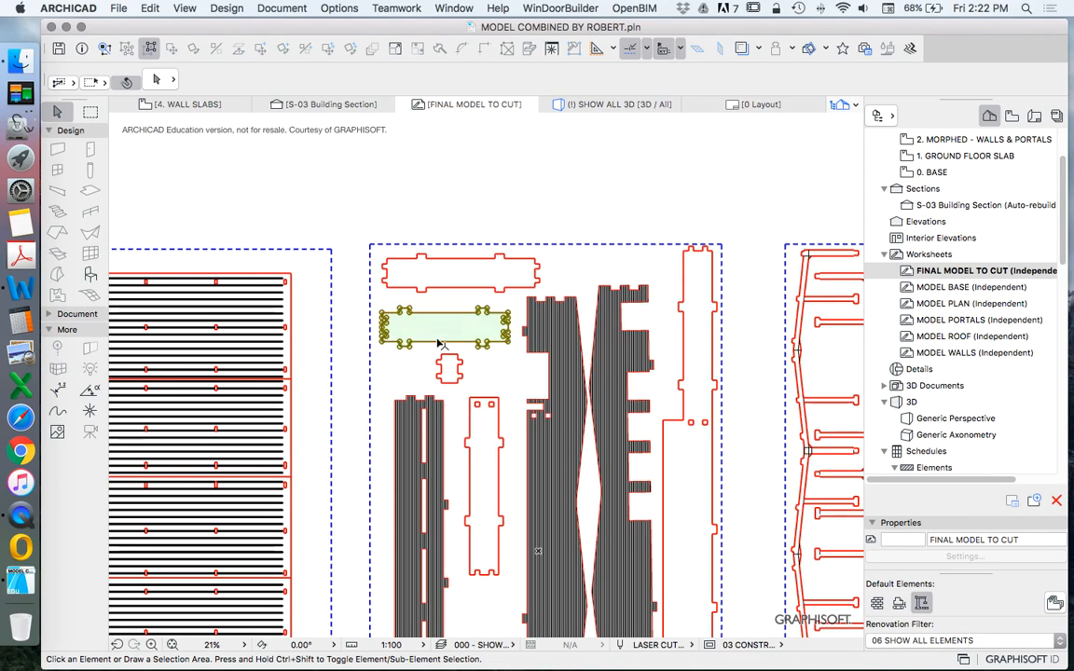
pyautogui.scroll(-3, 422, 296)
pyautogui.scroll(-3, 422, 298)
pyautogui.click(416, 227)
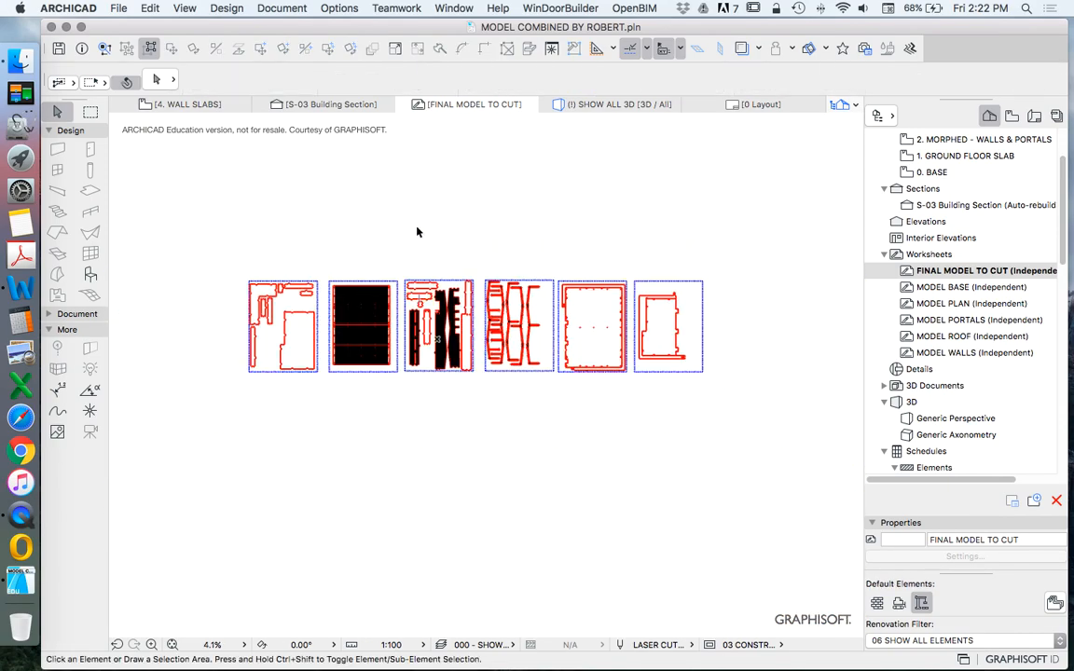
pyautogui.scroll(-3, 403, 292)
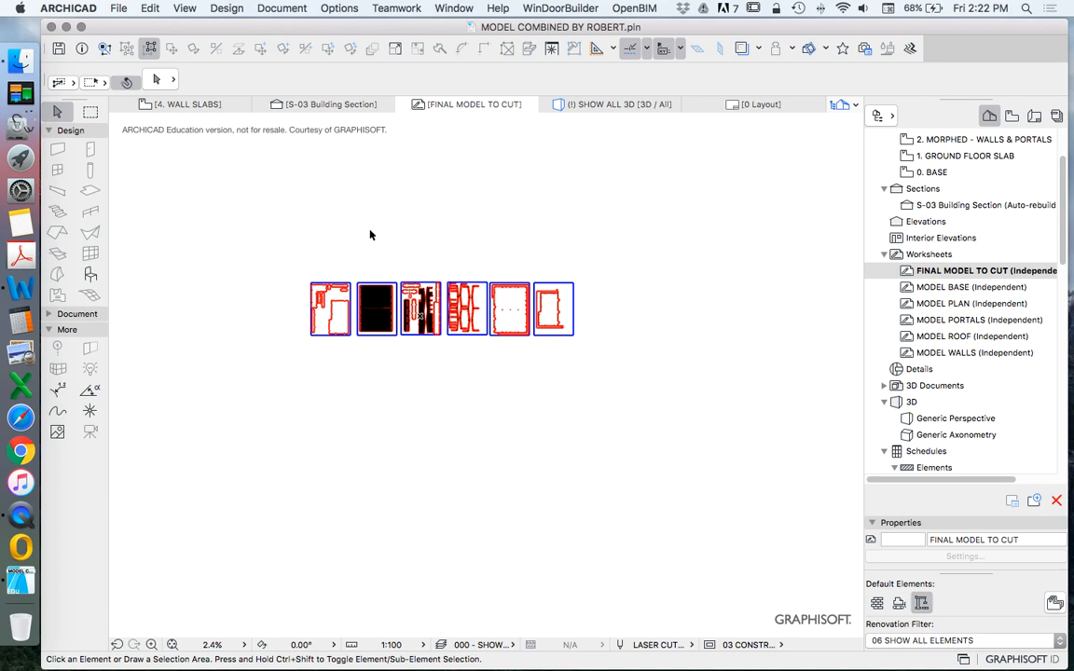
pyautogui.moveTo(284, 257); pyautogui.dragTo(655, 391)
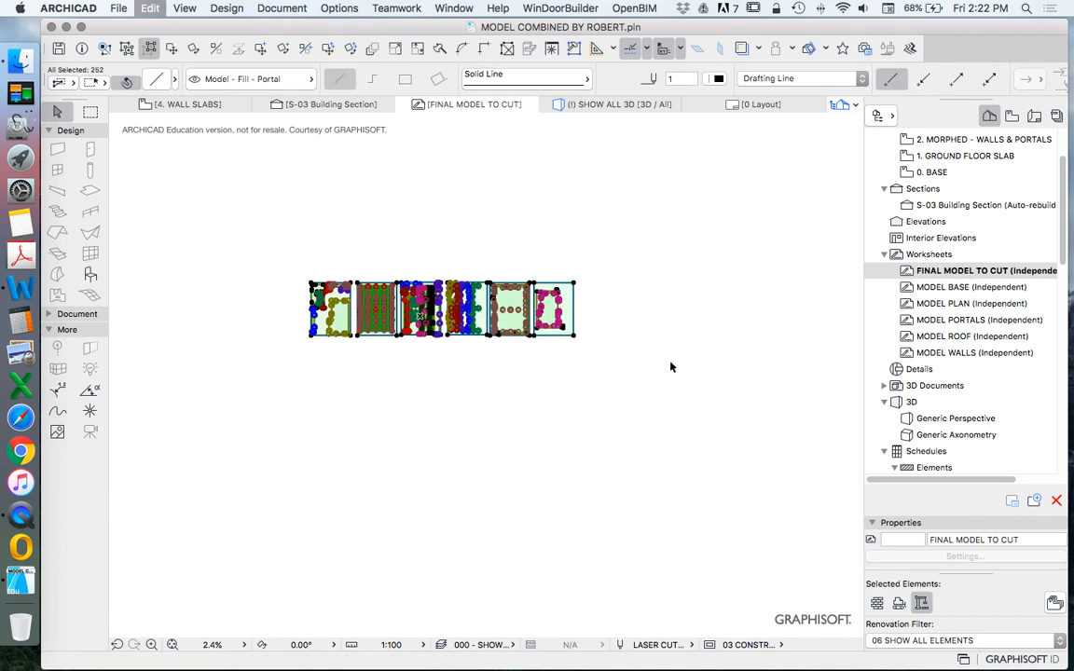
pyautogui.press('super+x')
# Create a new independent worksheet named MODEL SHEETS @ 100TH SCALE, leaving its reference ID empty.
pyautogui.rightClick(941, 260)
pyautogui.click(919, 264)
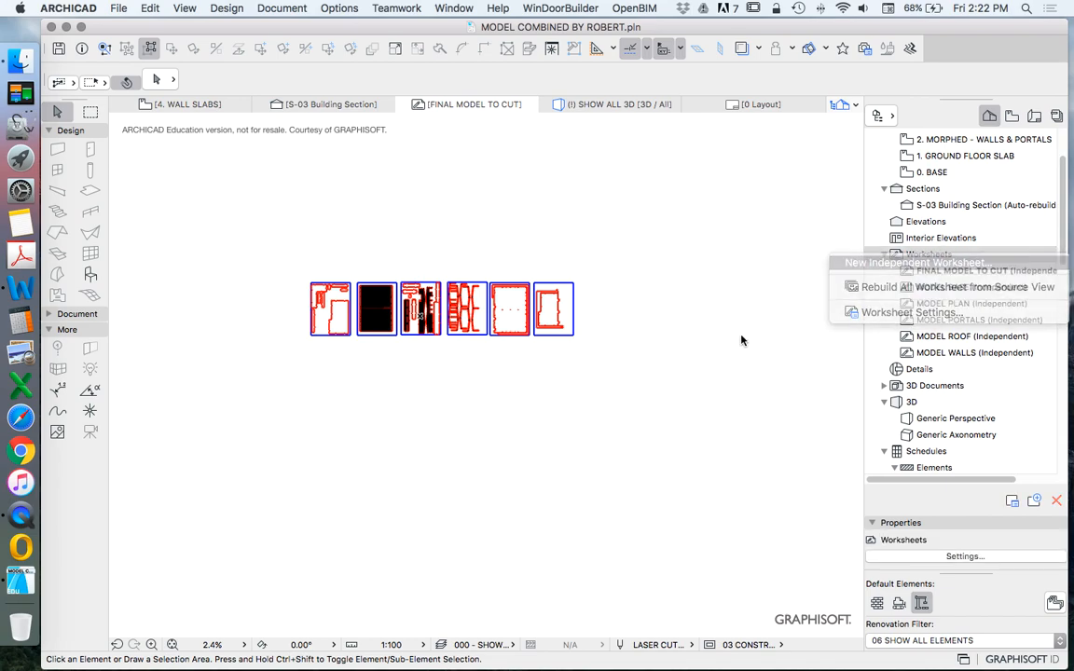
pyautogui.press('BackSpace')
pyautogui.press('Tab')
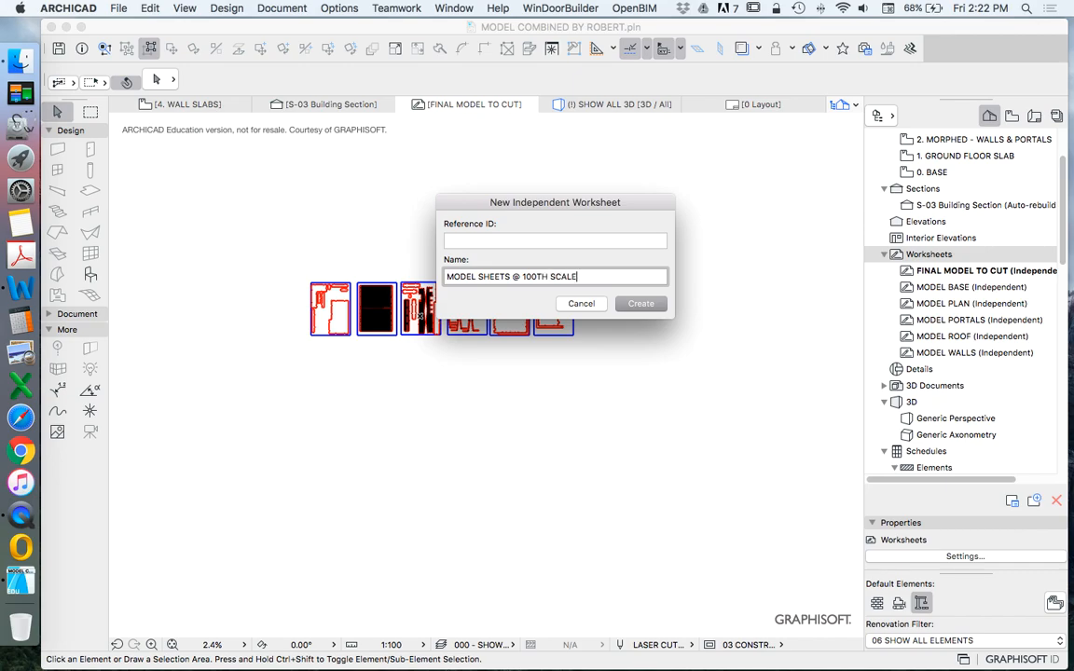
pyautogui.press('Return')
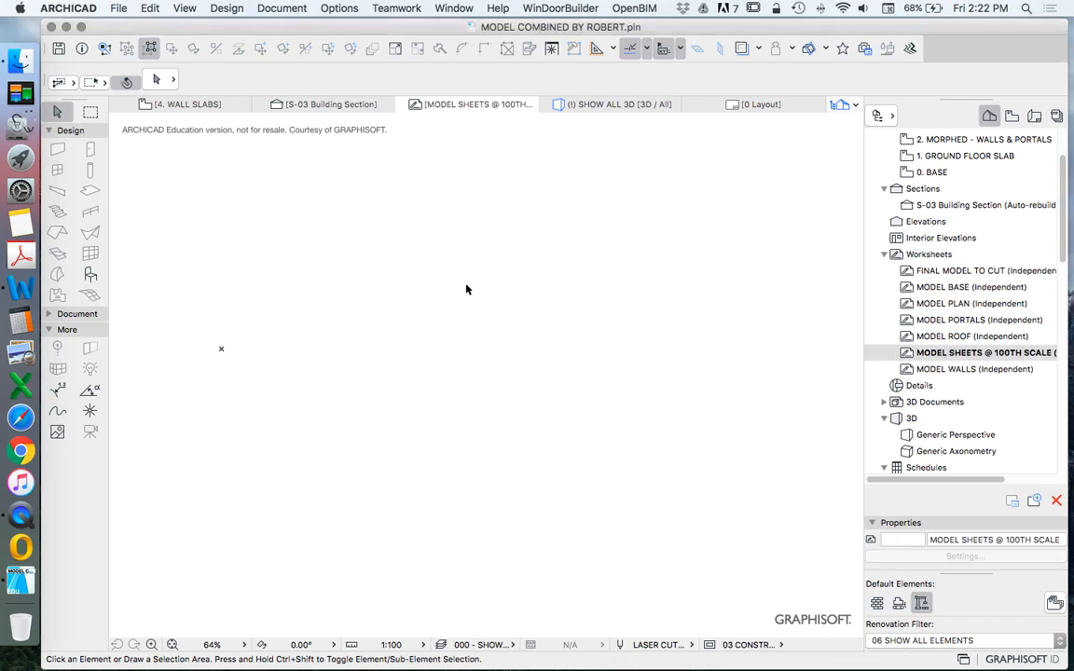
# Paste the six copied sheets into the new worksheet.
pyautogui.rightClick(467, 271)
pyautogui.click(511, 280)
pyautogui.click(644, 331)
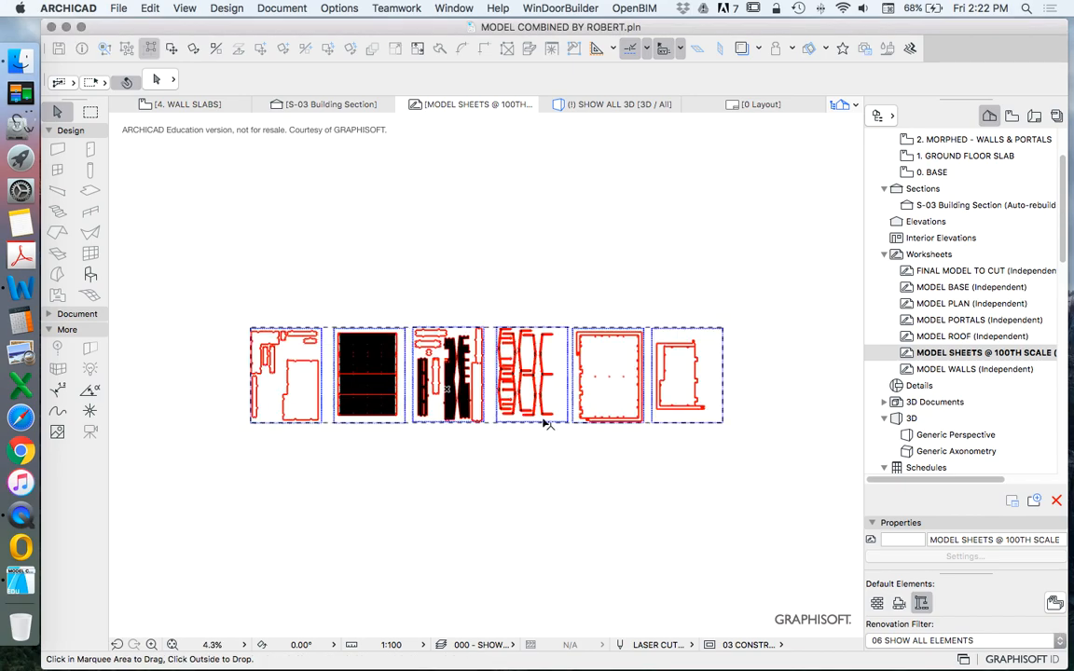
pyautogui.scroll(-5, 634, 335)
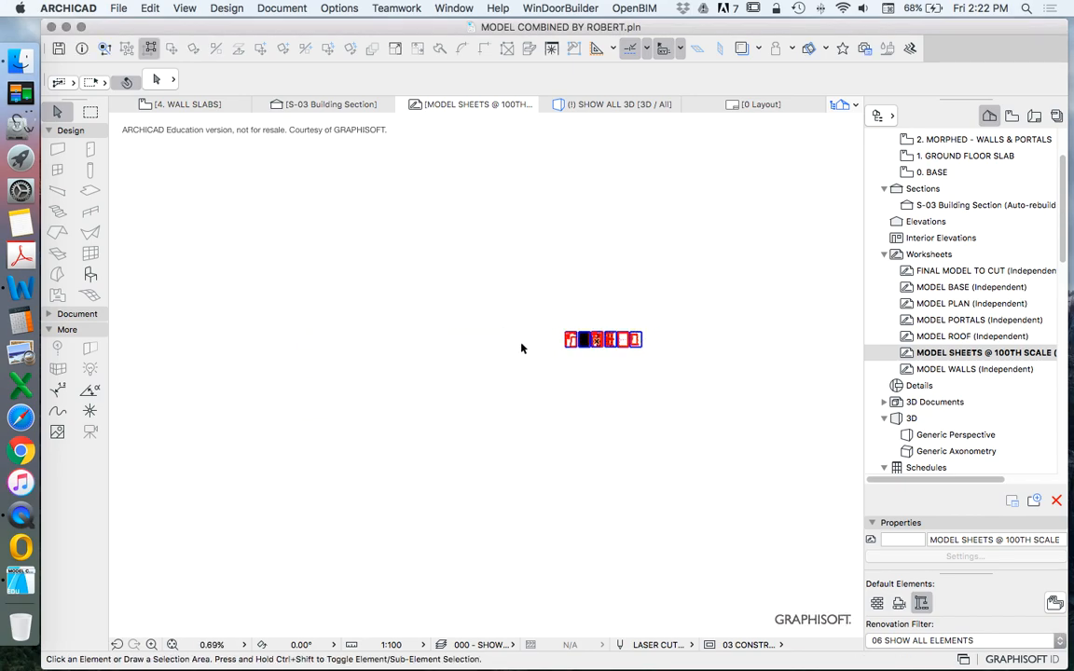
# Select all the pasted sheets and move them together closer to the worksheet's origin.
pyautogui.scroll(-3, 521, 345)
pyautogui.click(172, 644)
pyautogui.scroll(-5, 432, 399)
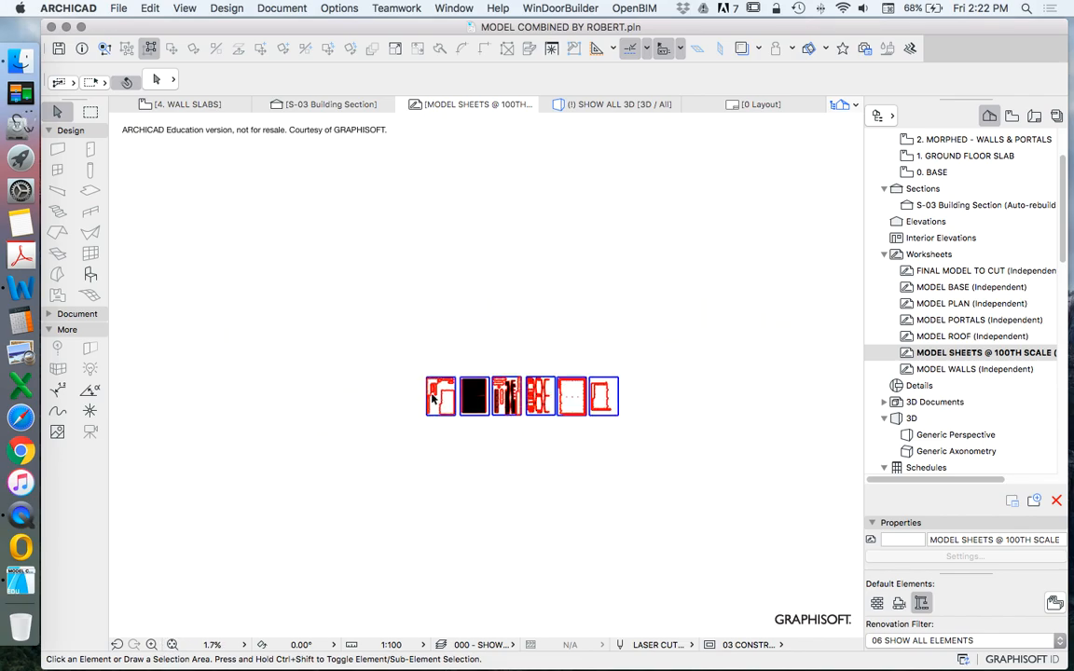
pyautogui.click(393, 350)
pyautogui.click(755, 446)
pyautogui.rightClick(457, 294)
pyautogui.moveTo(522, 414)
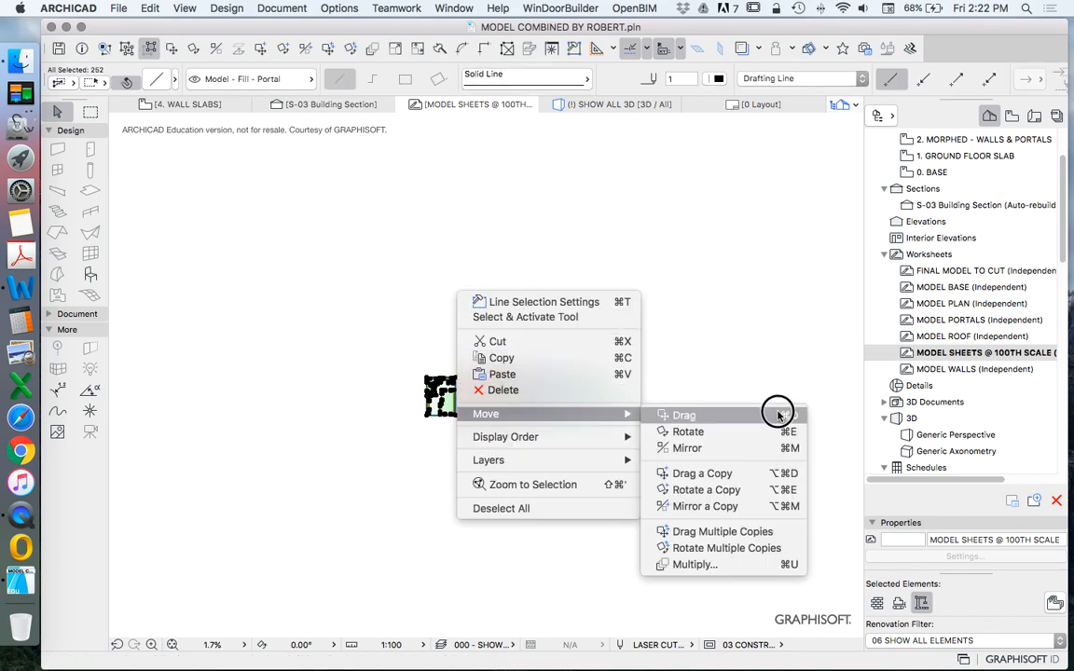
pyautogui.click(778, 415)
pyautogui.click(525, 398)
pyautogui.click(667, 356)
pyautogui.click(533, 371)
pyautogui.scroll(1, 753, 346)
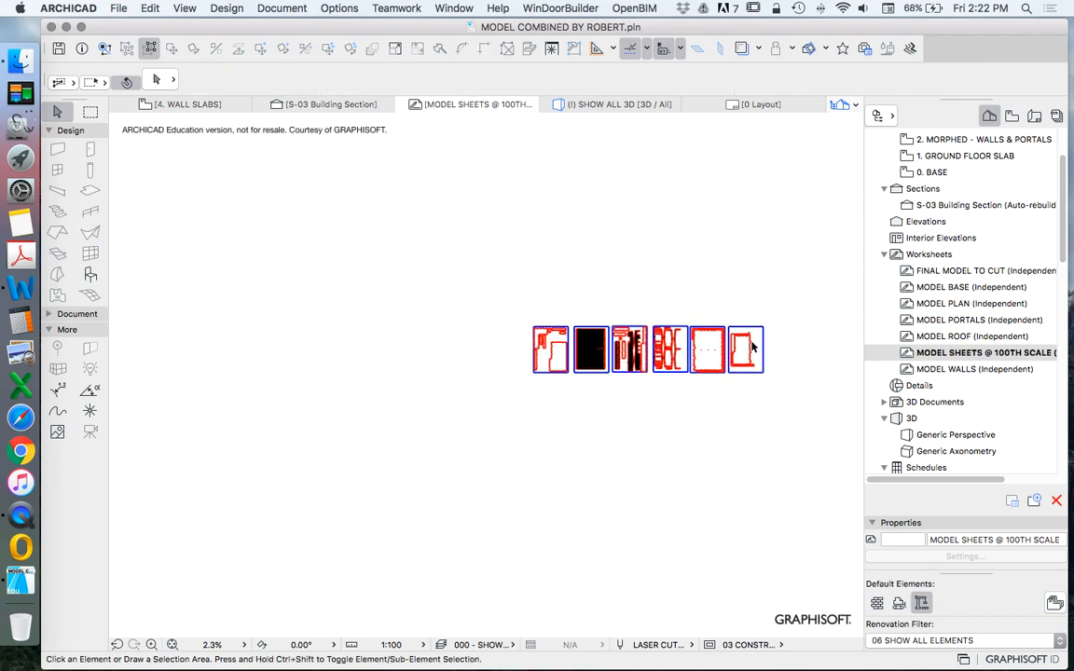
# Move all six sheets so that the first sheet's lower-left corner sits on the worksheet's origin.
pyautogui.scroll(2, 753, 347)
pyautogui.click(329, 294)
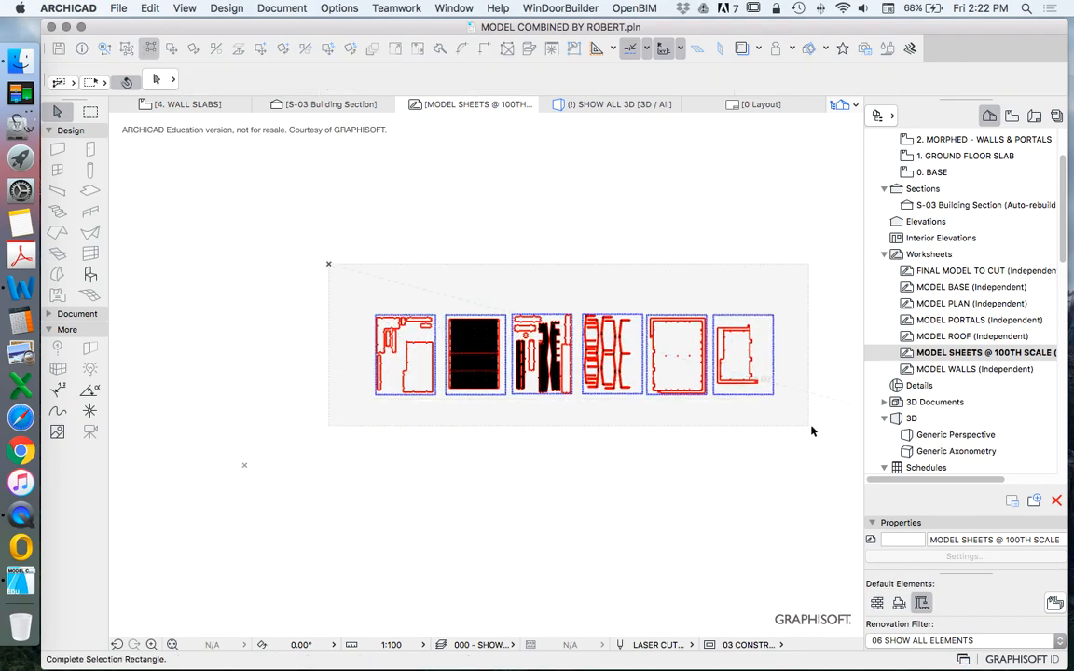
pyautogui.click(802, 431)
pyautogui.rightClick(514, 242)
pyautogui.moveTo(597, 362)
pyautogui.click(764, 361)
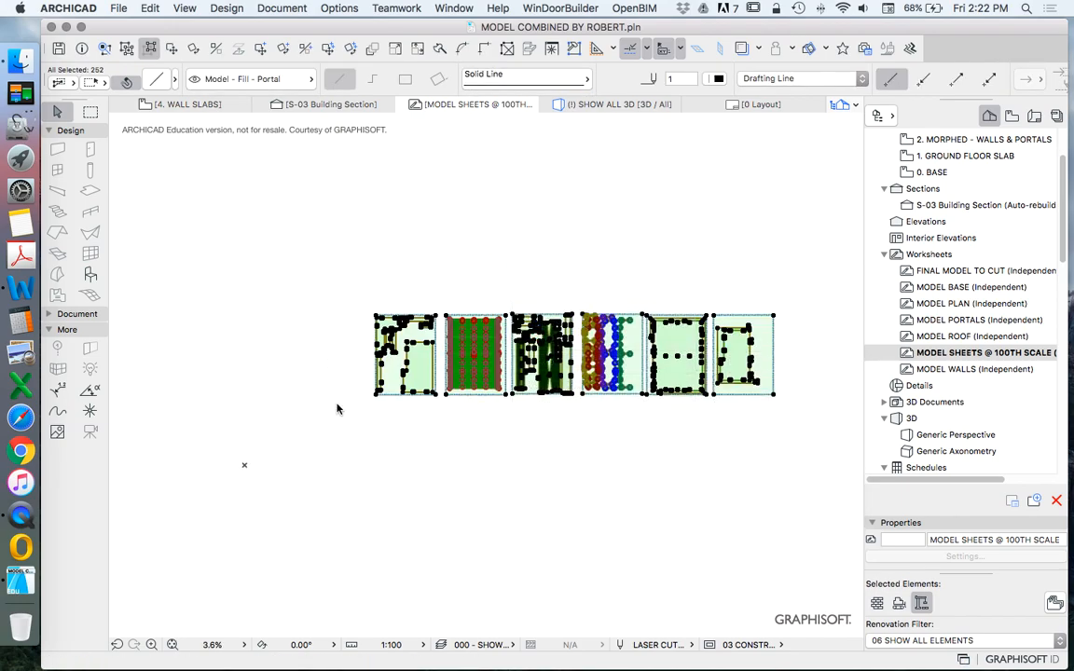
pyautogui.click(383, 396)
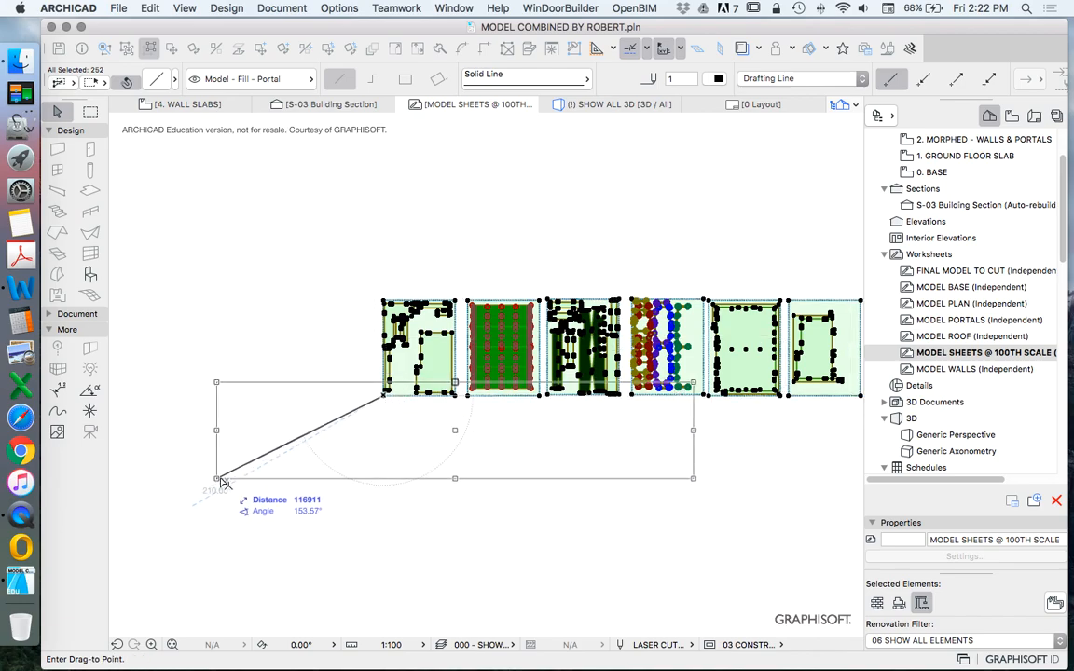
pyautogui.click(225, 489)
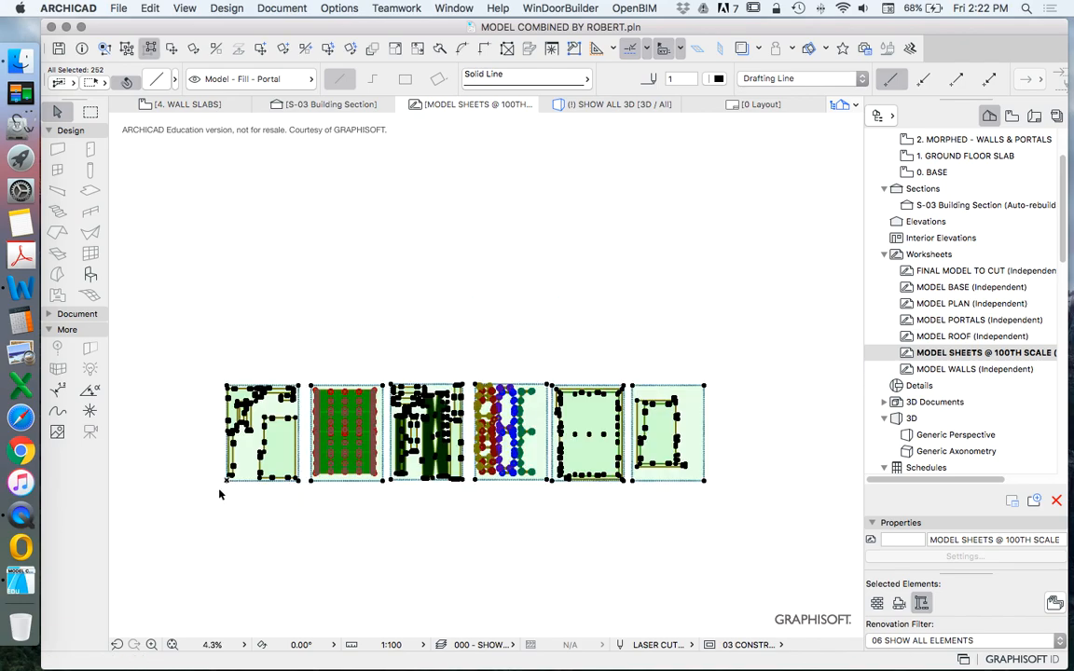
pyautogui.scroll(5, 219, 499)
pyautogui.click(224, 494)
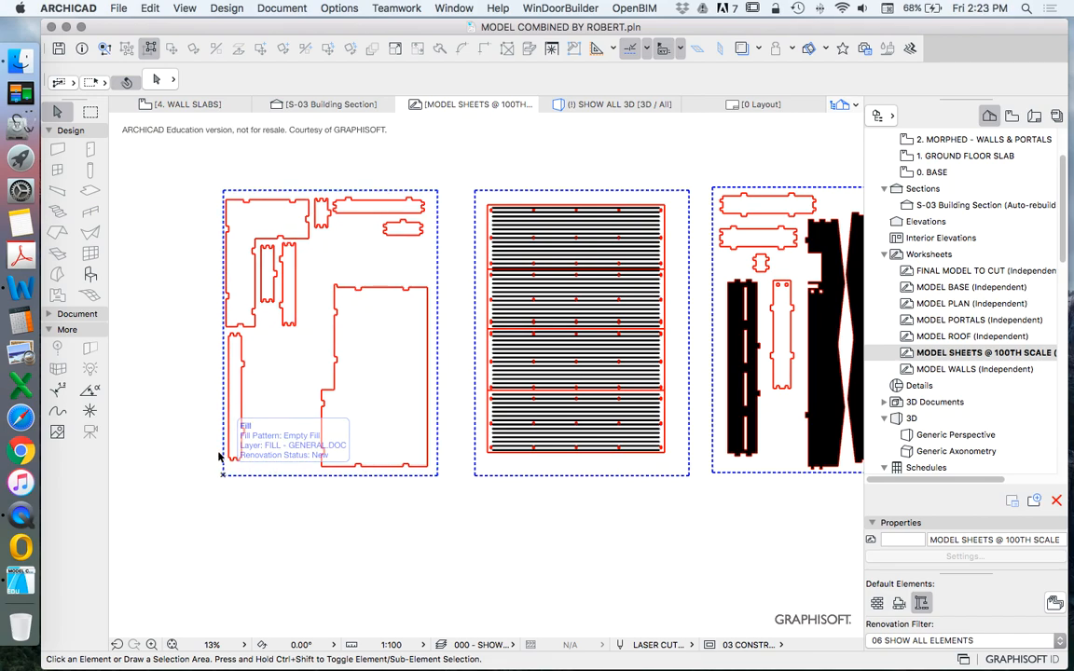
# Examine the placed sheets and the narrow hatched wall piece on the third sheet.
pyautogui.scroll(-5, 221, 473)
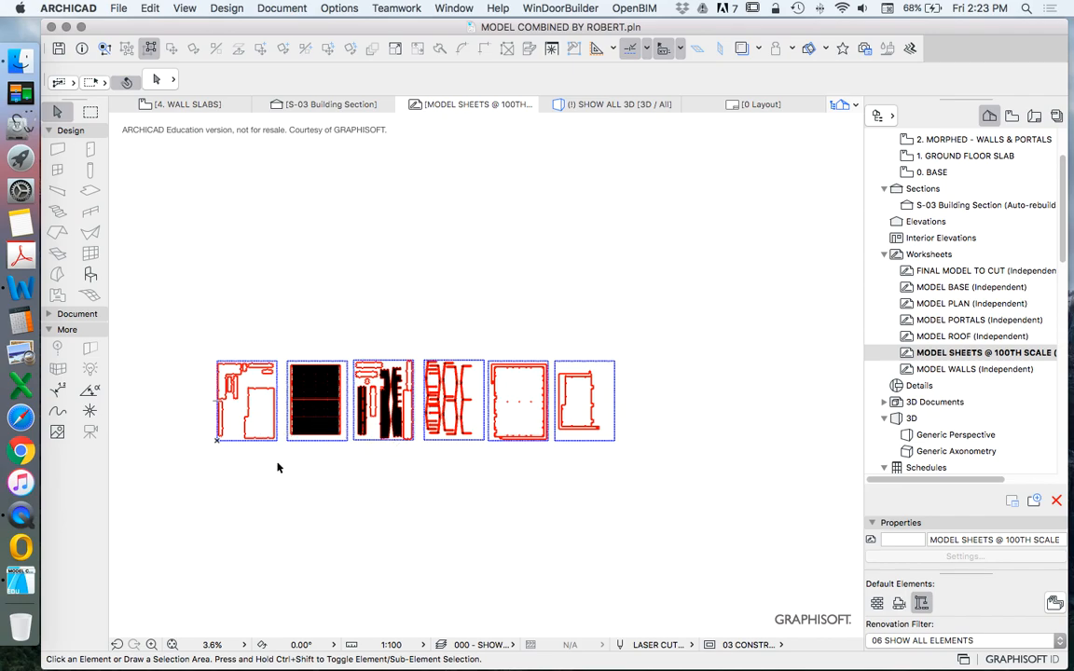
pyautogui.scroll(5, 315, 380)
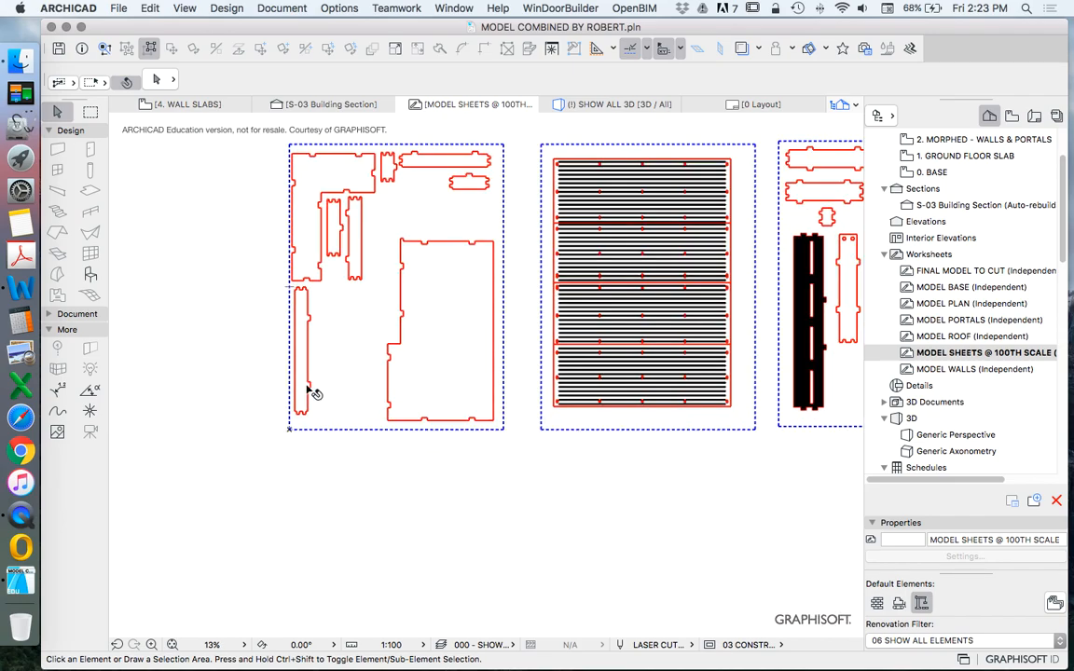
pyautogui.scroll(-3, 311, 377)
pyautogui.scroll(-2, 311, 374)
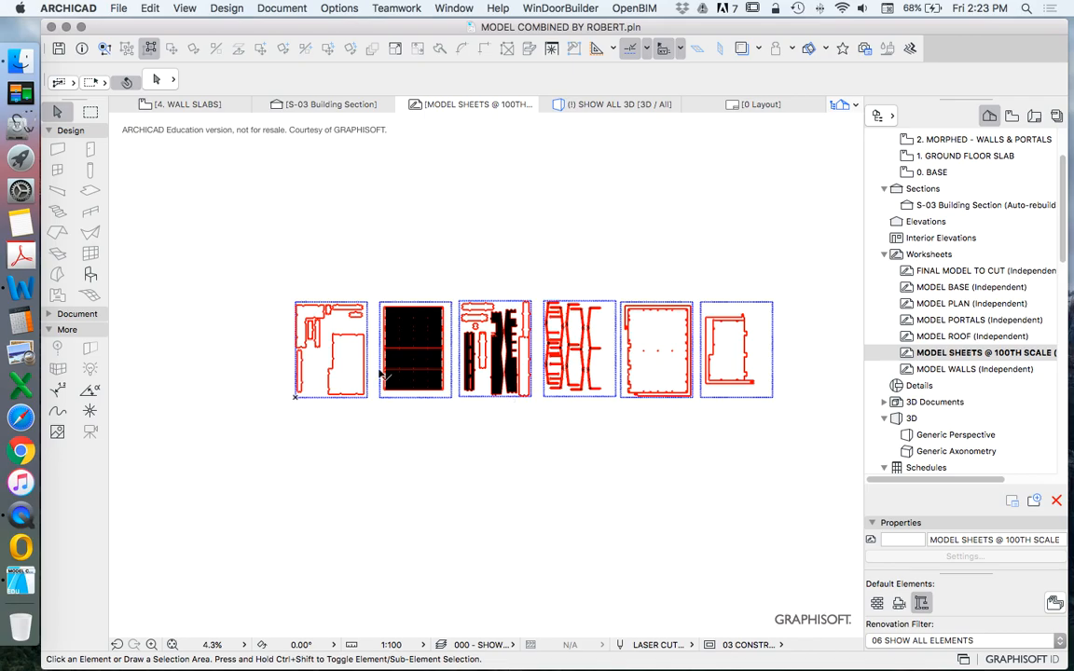
pyautogui.scroll(4, 351, 360)
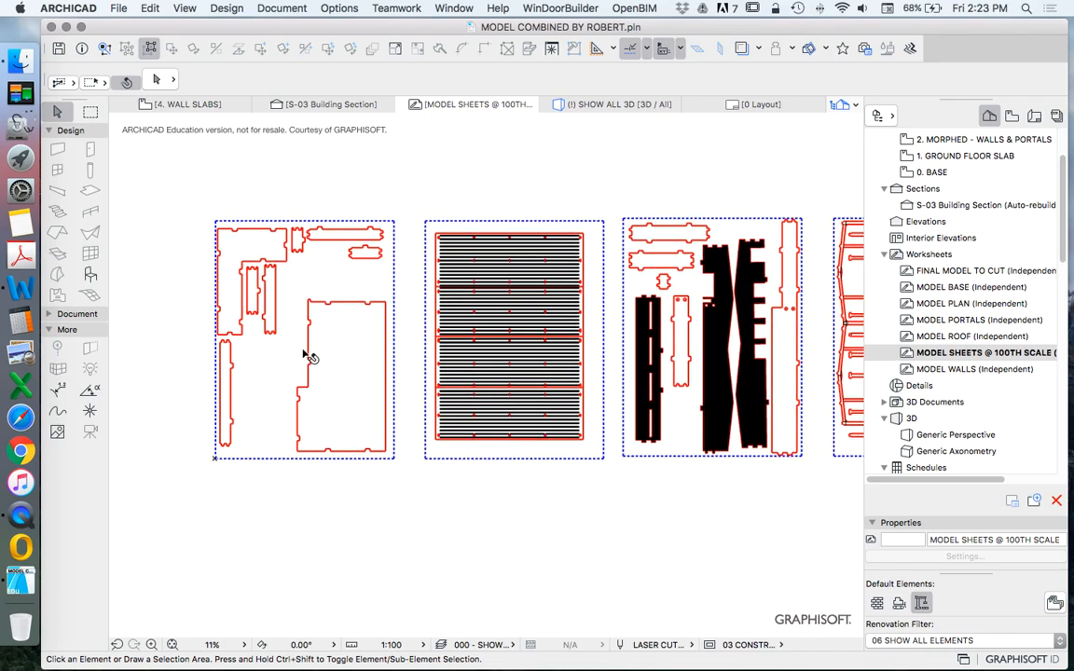
pyautogui.scroll(6, 558, 379)
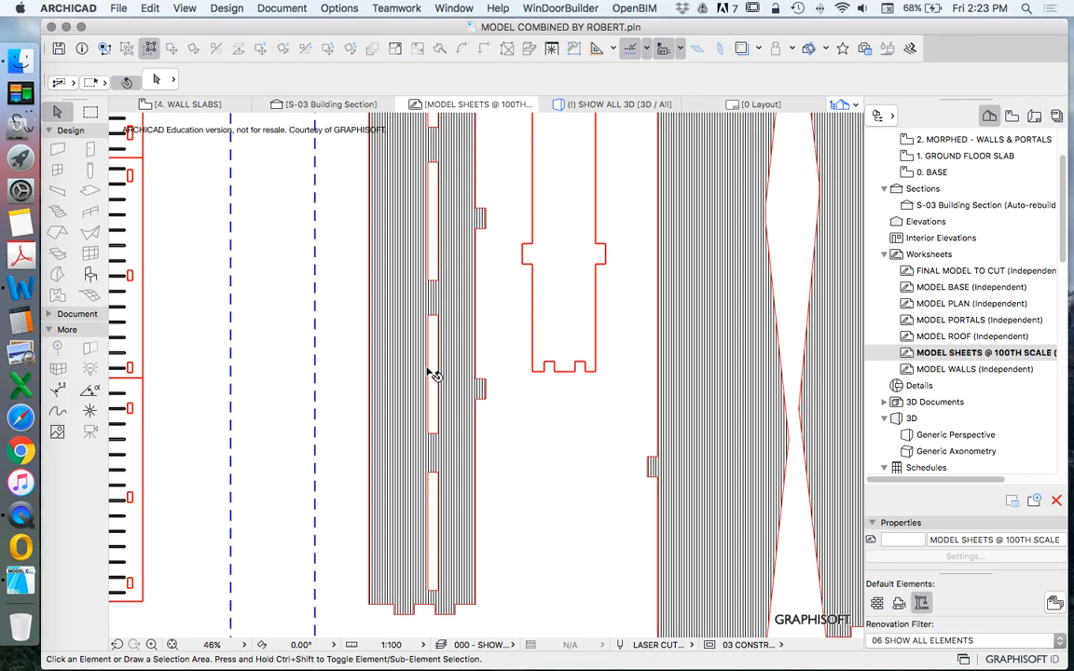
pyautogui.click(464, 368)
pyautogui.scroll(-8, 522, 366)
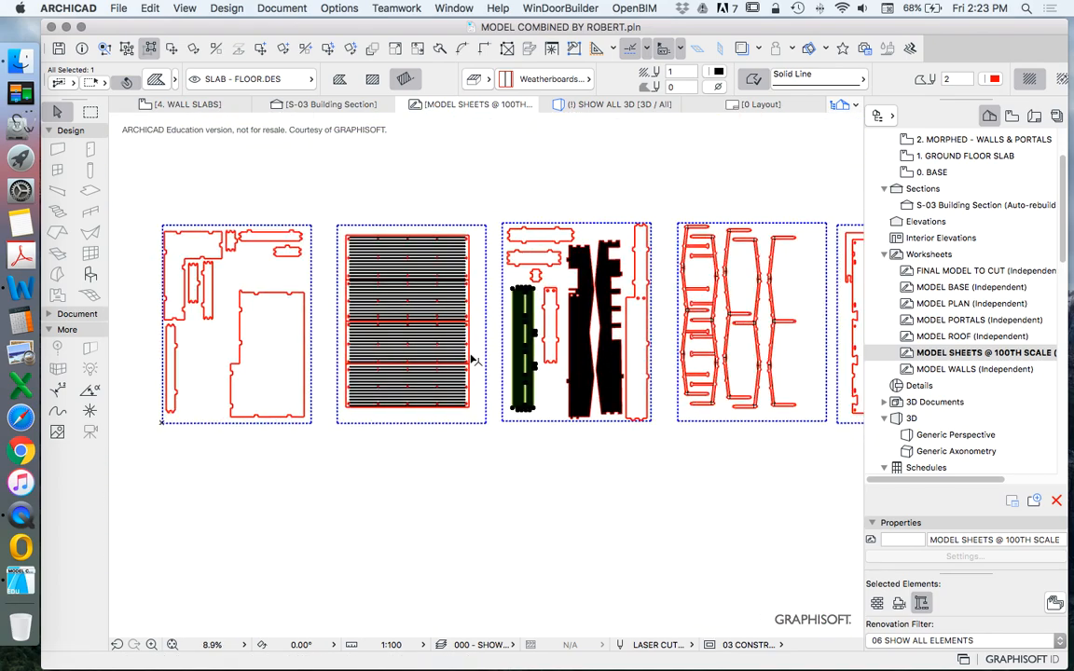
pyautogui.scroll(2, 551, 344)
pyautogui.scroll(-3, 481, 293)
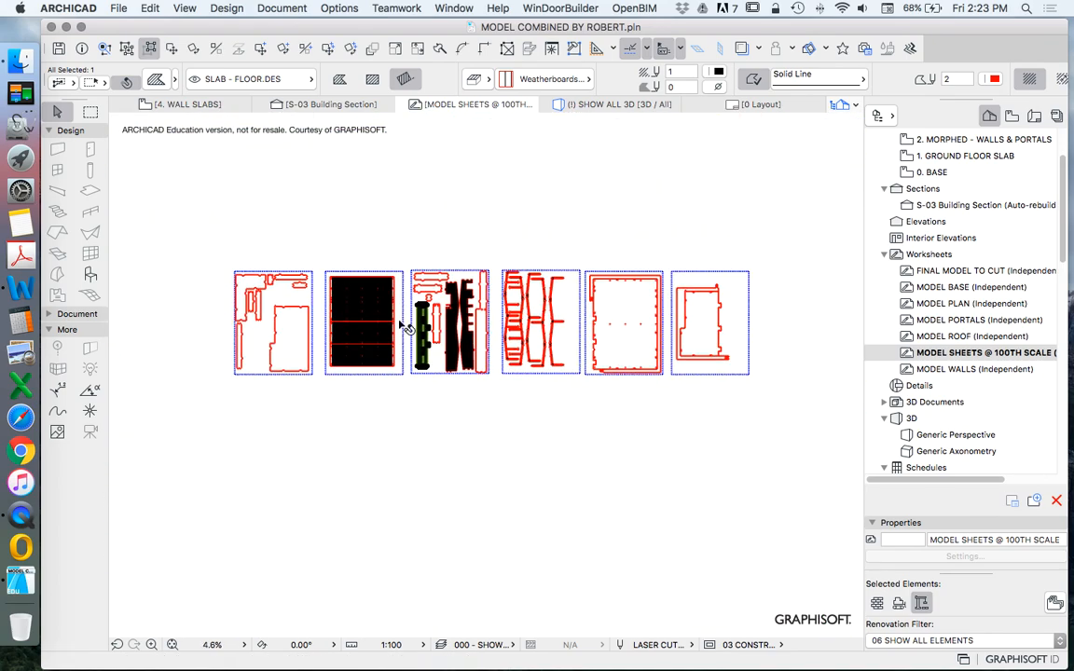
pyautogui.scroll(-2, 455, 326)
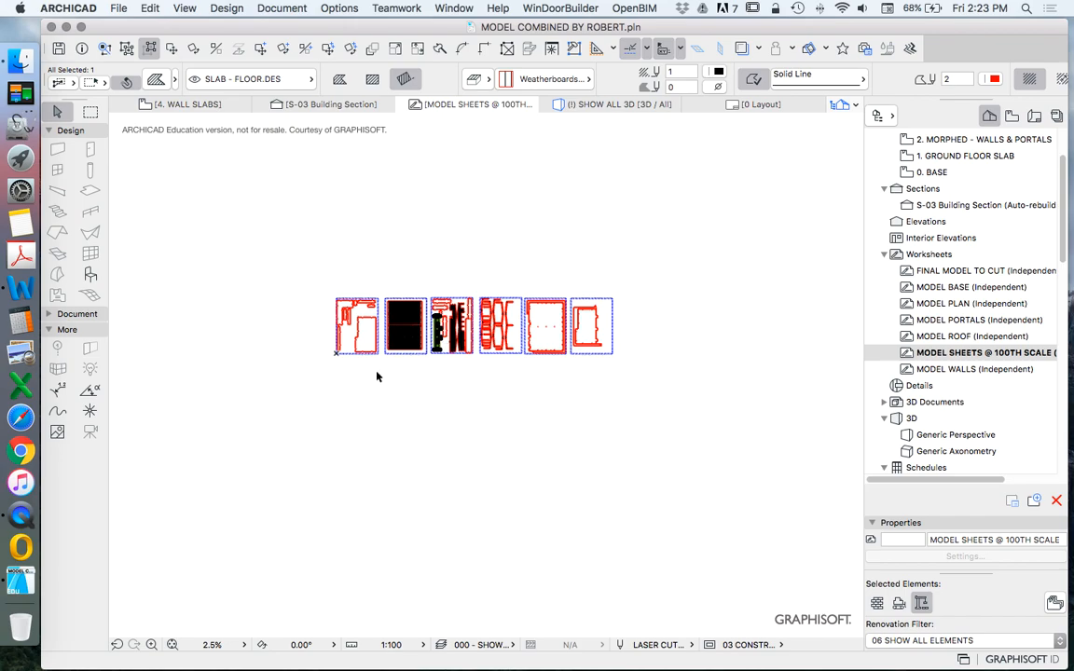
pyautogui.scroll(2, 410, 345)
pyautogui.press('Escape')
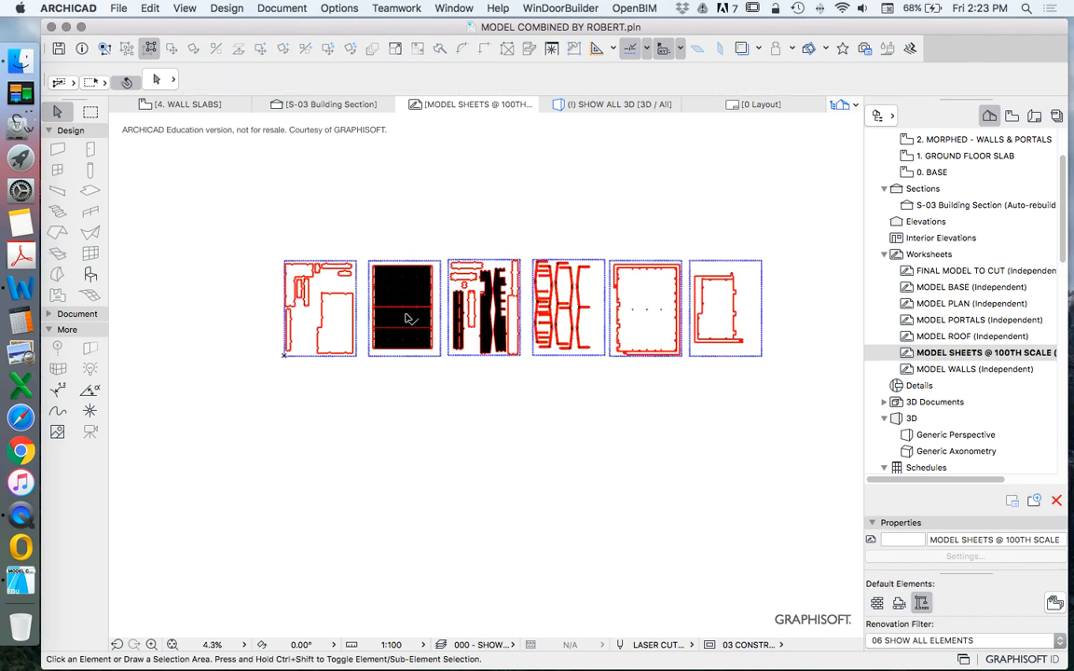
# Try to rotate the row of sheets 90° counterclockwise about a point just below the second sheet.
pyautogui.click(389, 220)
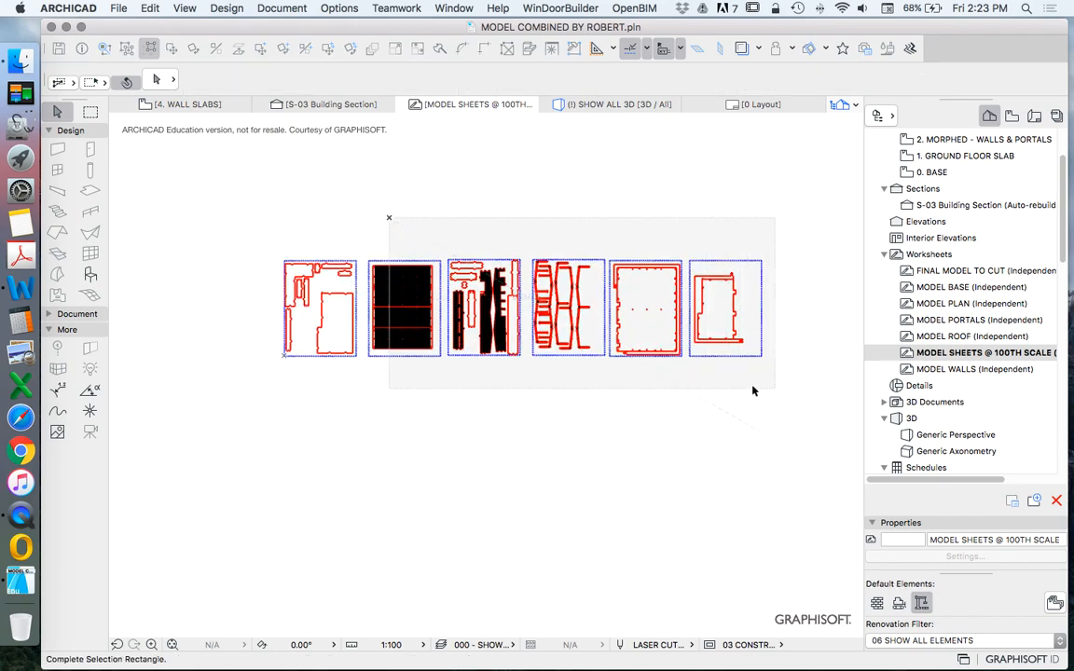
pyautogui.press('Escape')
pyautogui.click(322, 244)
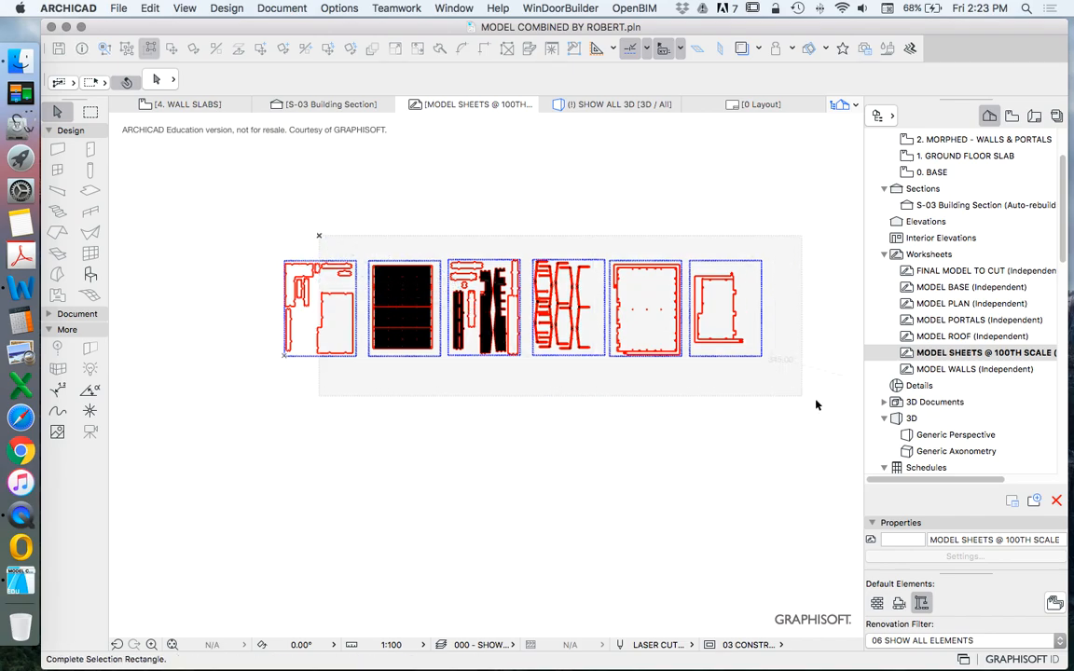
pyautogui.click(810, 403)
pyautogui.rightClick(436, 189)
pyautogui.moveTo(499, 310)
pyautogui.click(676, 333)
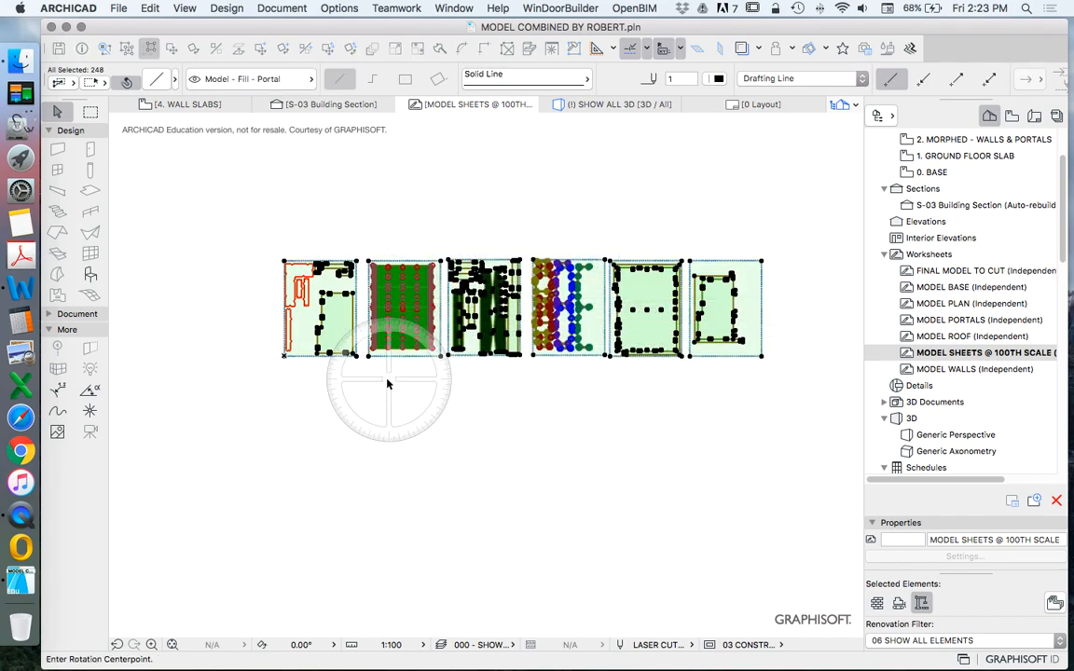
pyautogui.click(386, 378)
pyautogui.click(471, 379)
pyautogui.click(389, 270)
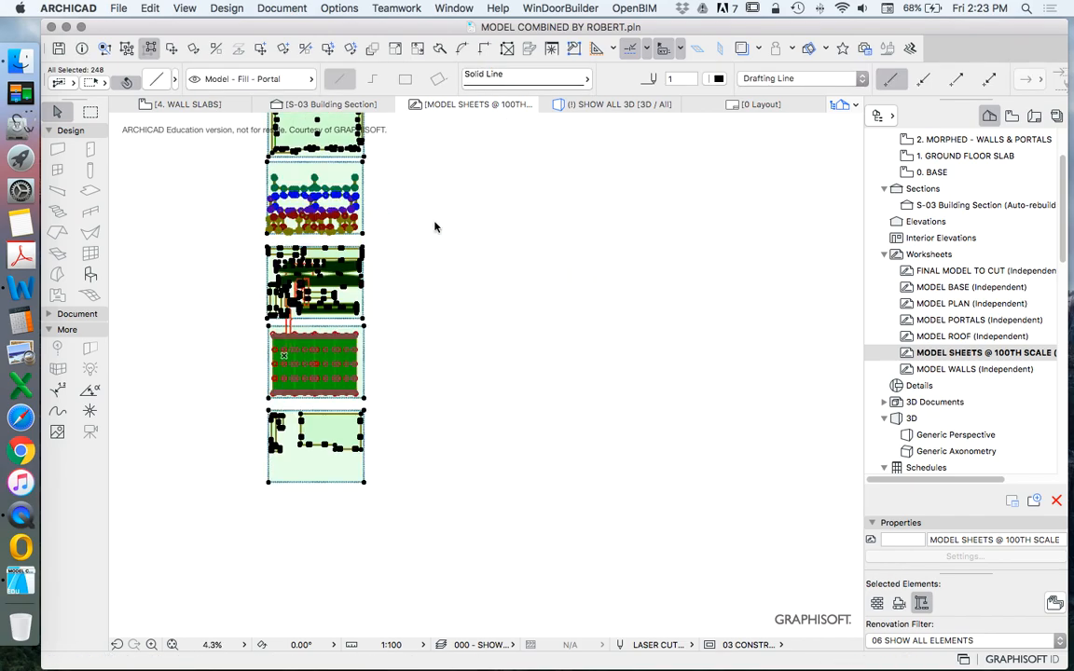
# Try to move the rotated sheets clear of the leftover pieces, and undo both the move and the rotation.
pyautogui.rightClick(435, 222)
pyautogui.moveTo(559, 341)
pyautogui.click(661, 343)
pyautogui.click(310, 405)
pyautogui.click(457, 286)
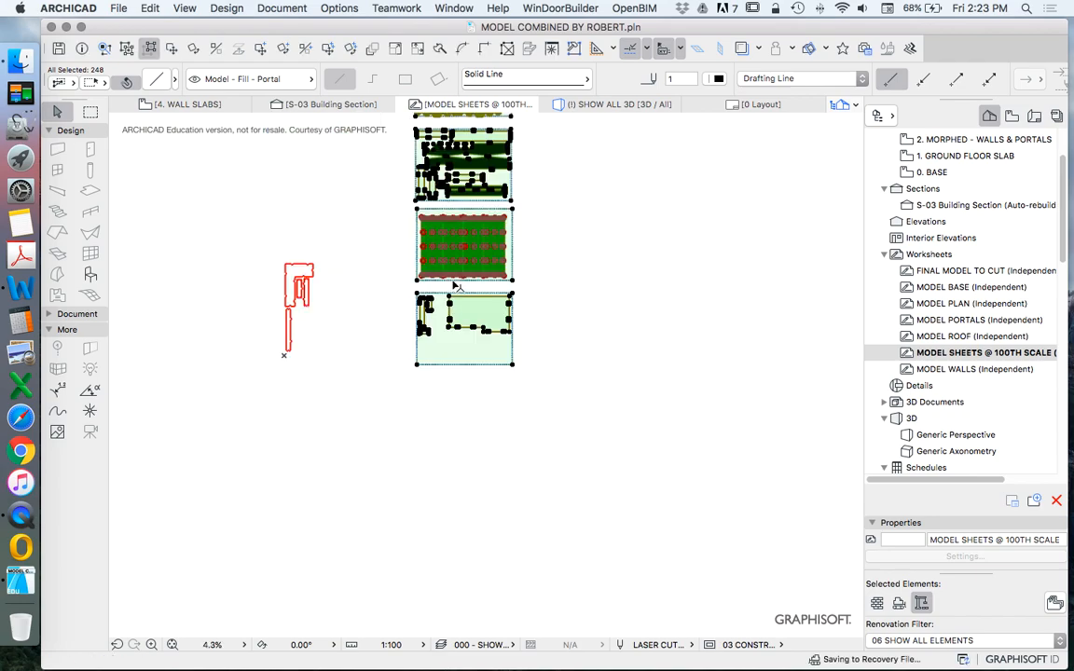
pyautogui.press('super+z')
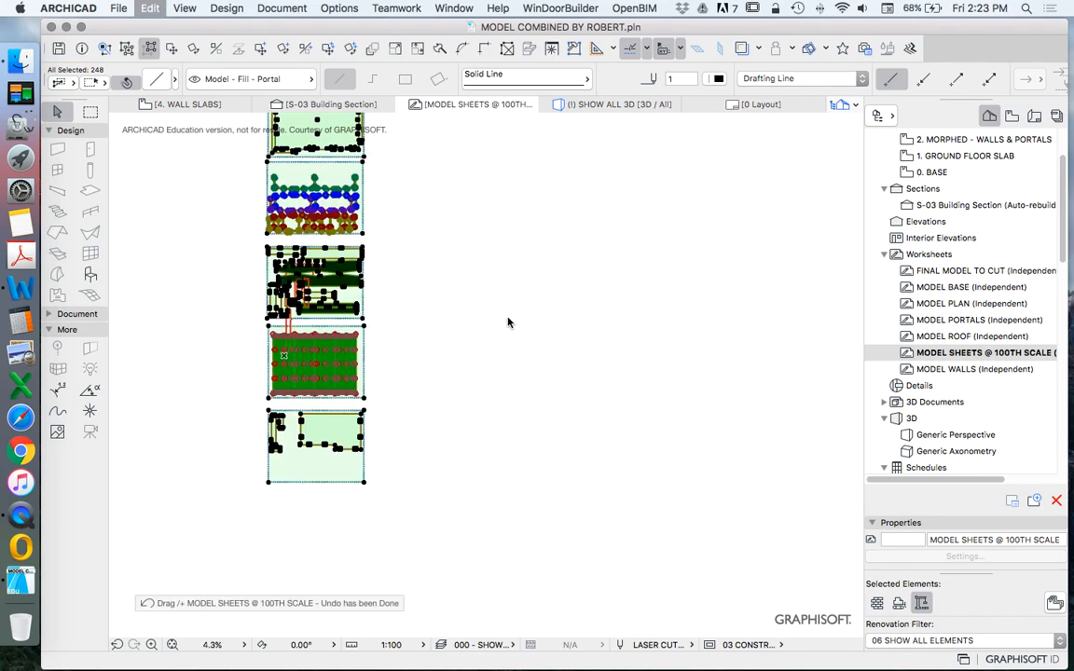
pyautogui.press('super+z')
# Rotate all six sheets 90° counterclockwise about a point just below the first sheet so they form a vertical column.
pyautogui.click(239, 232)
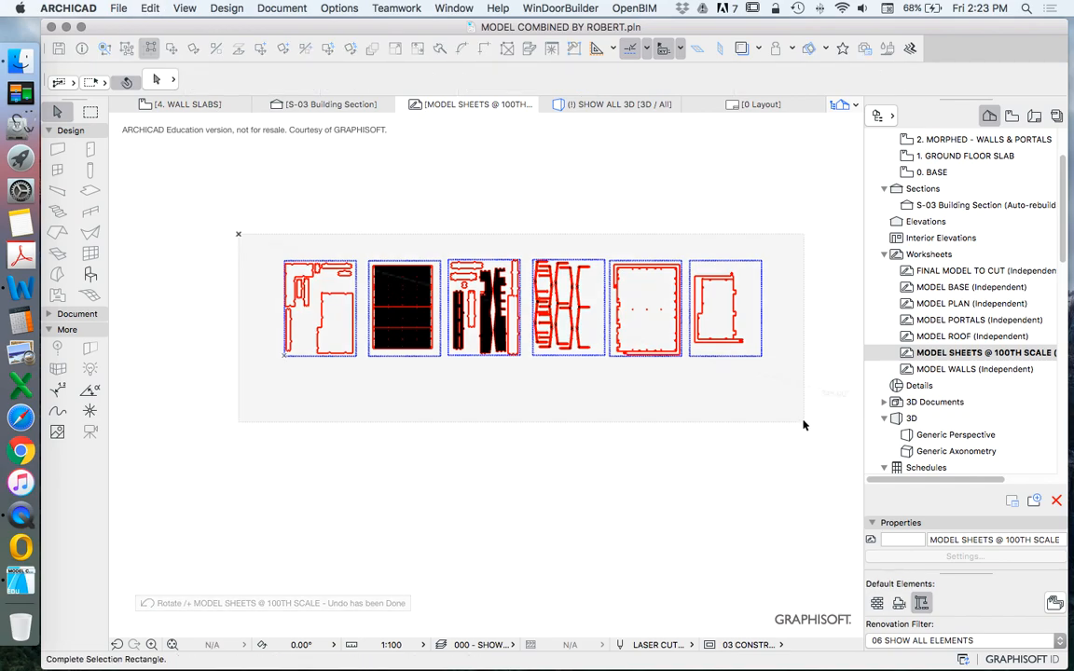
pyautogui.click(802, 424)
pyautogui.rightClick(415, 224)
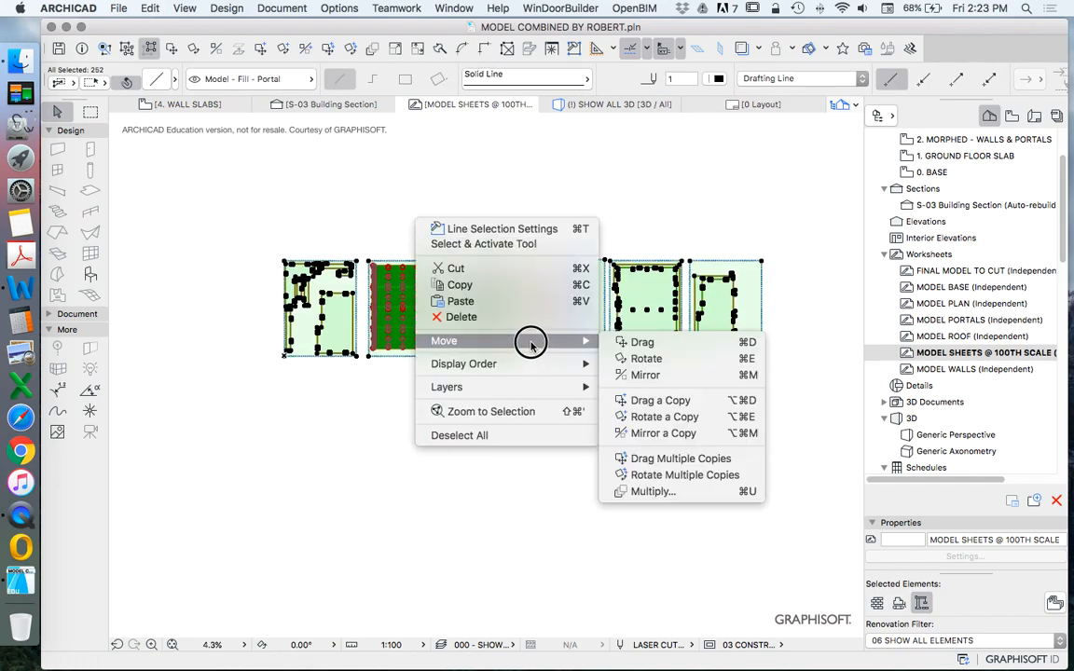
pyautogui.click(338, 404)
pyautogui.click(337, 401)
pyautogui.click(408, 400)
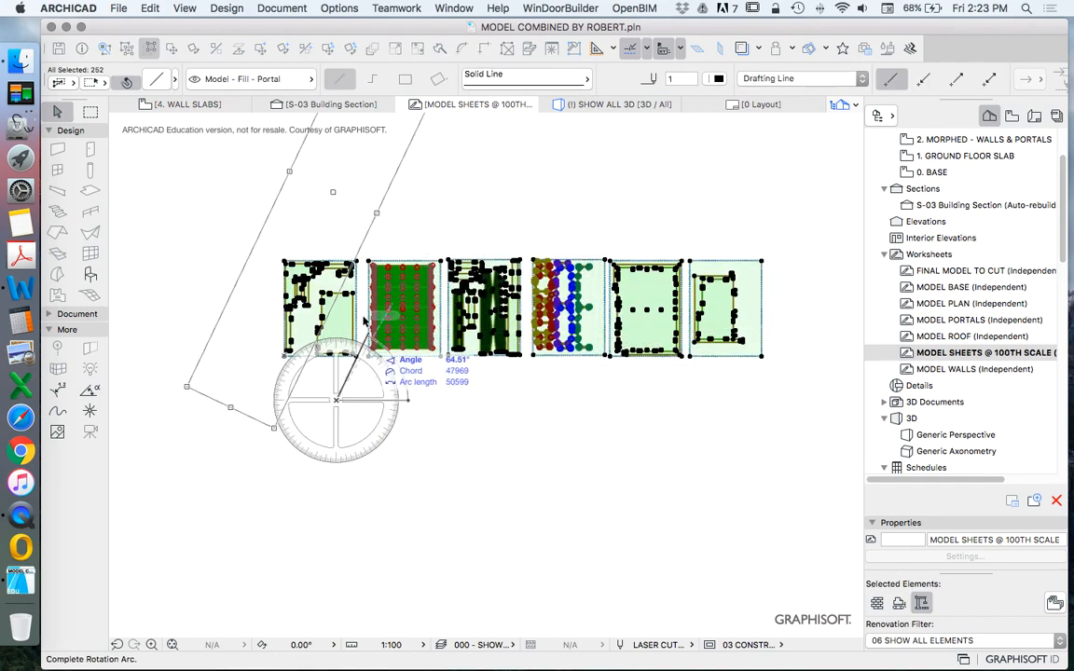
pyautogui.click(343, 270)
# Move the rotated column clear of the origin, and place its bottom sheet's lower-left corner exactly on the origin.
pyautogui.rightClick(354, 232)
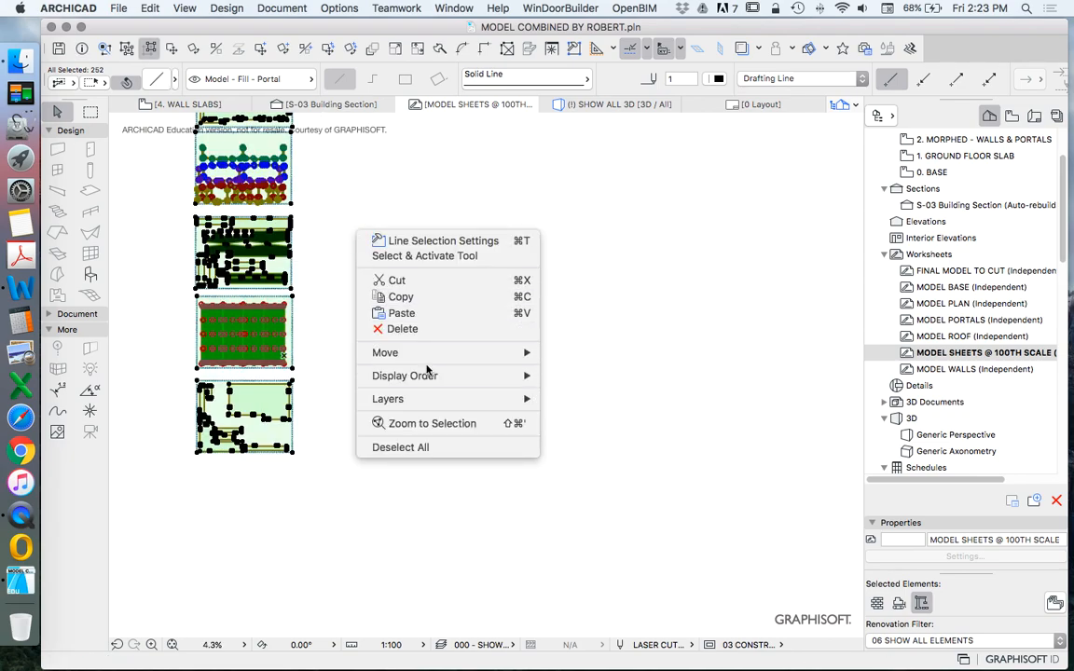
pyautogui.click(578, 356)
pyautogui.click(251, 422)
pyautogui.click(408, 307)
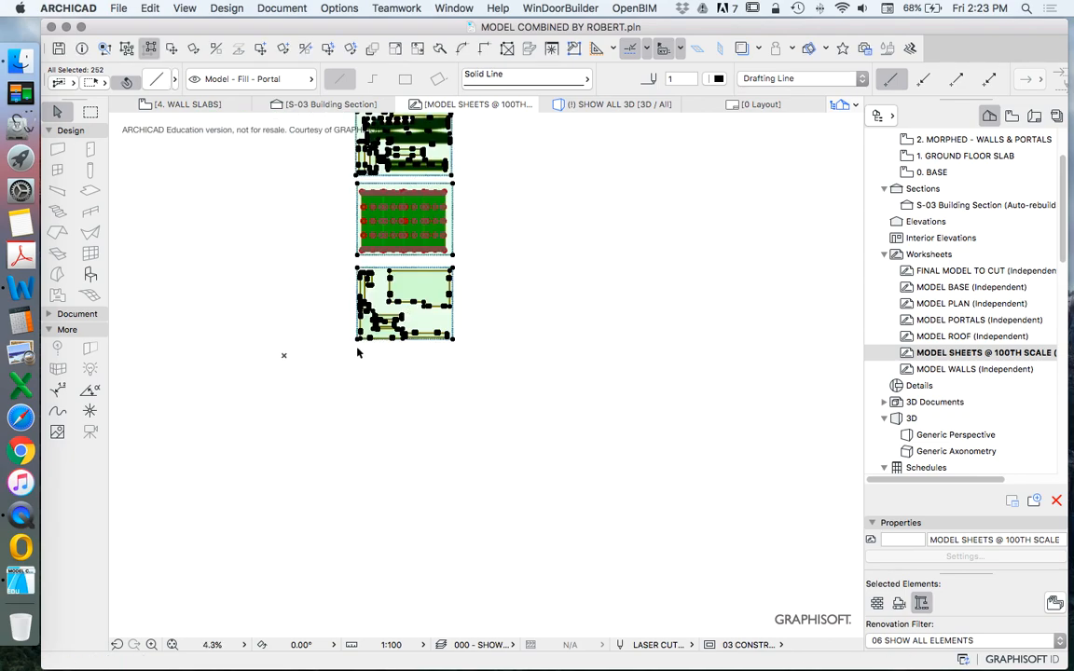
pyautogui.rightClick(332, 330)
pyautogui.moveTo(412, 451)
pyautogui.click(558, 452)
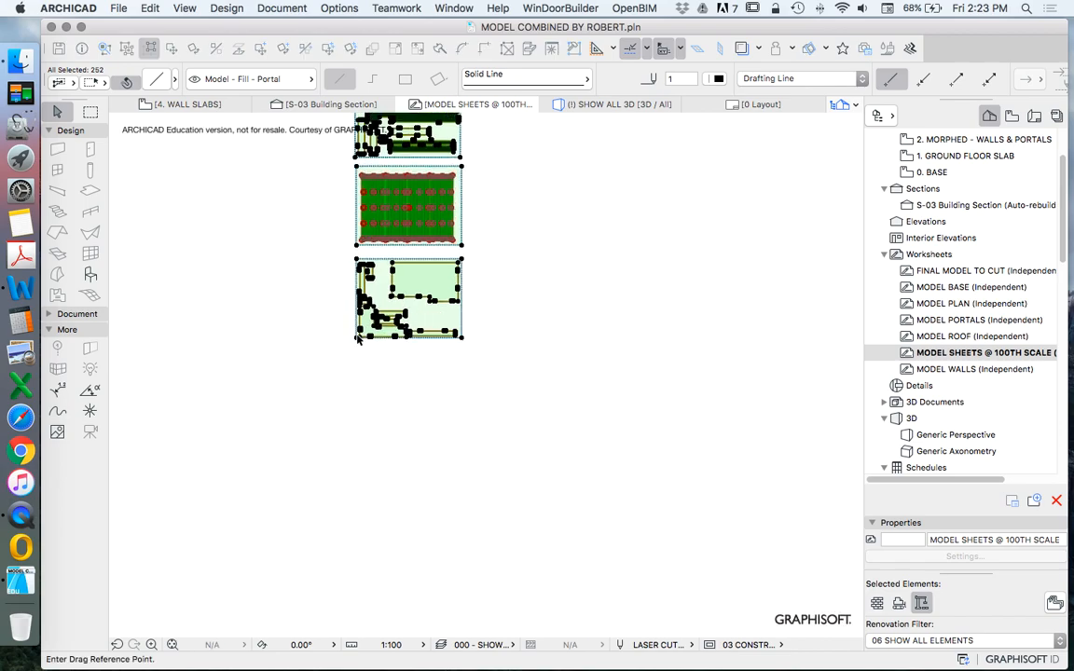
pyautogui.scroll(5, 354, 331)
pyautogui.click(341, 311)
pyautogui.scroll(-5, 471, 366)
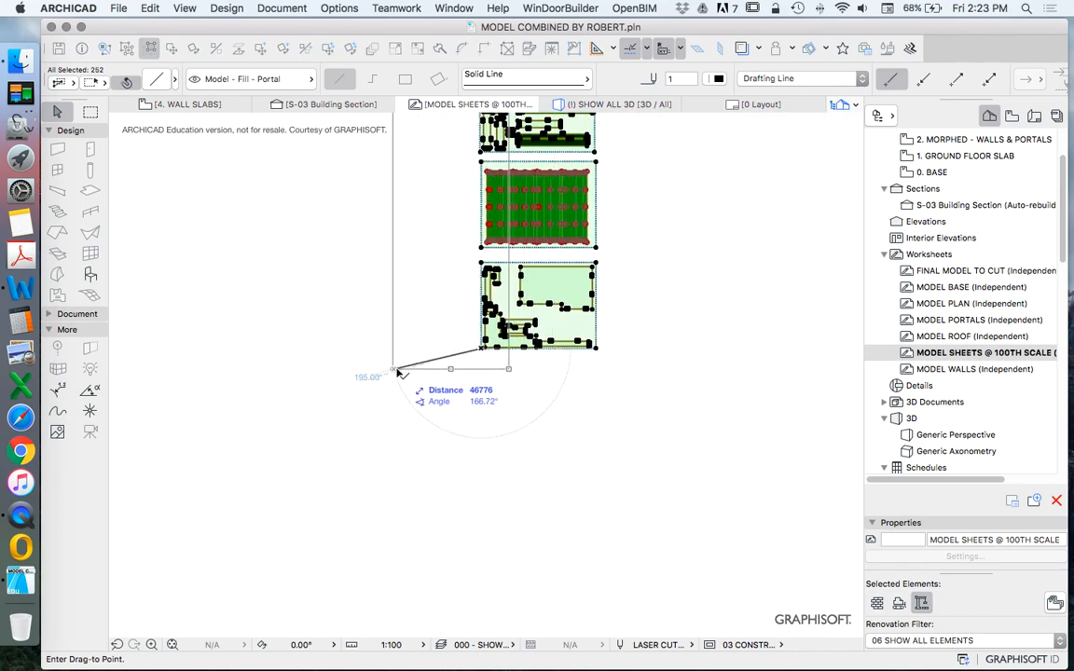
pyautogui.click(395, 371)
pyautogui.click(393, 427)
# Check the bottom sheet's width with a temporary line from its upper-left corner, and discard the line.
pyautogui.scroll(3, 433, 323)
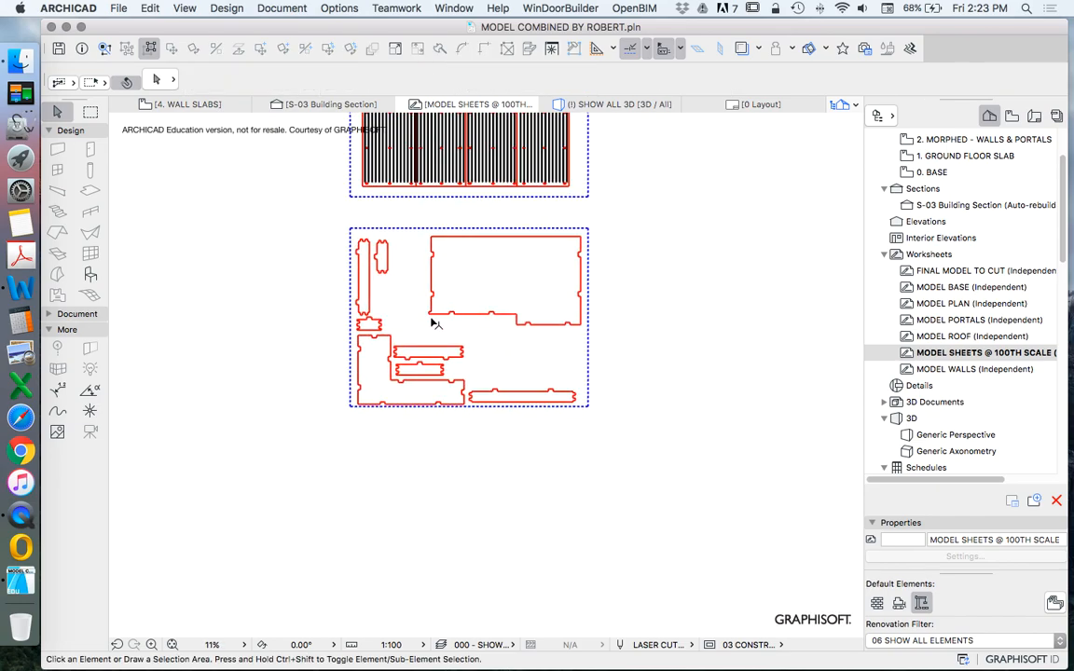
pyautogui.click(70, 313)
pyautogui.click(90, 374)
pyautogui.click(350, 227)
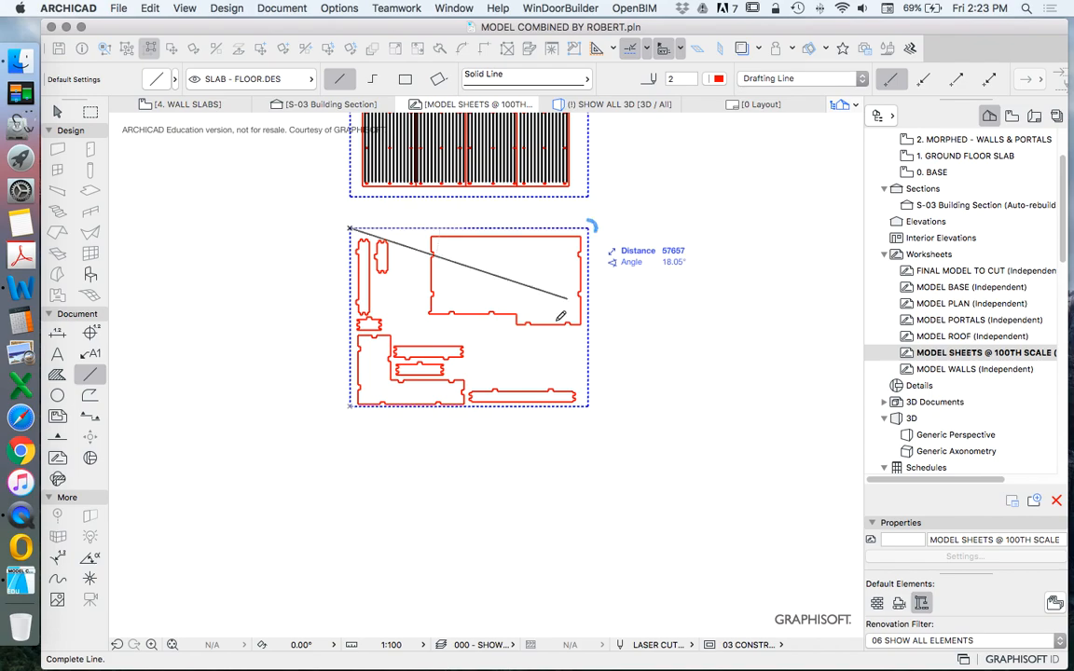
pyautogui.press('Escape')
# Scale all six sheets down by a numeric ratio instead of graphically, centred on the bottom sheet's lower-left corner at the origin.
pyautogui.scroll(-5, 425, 438)
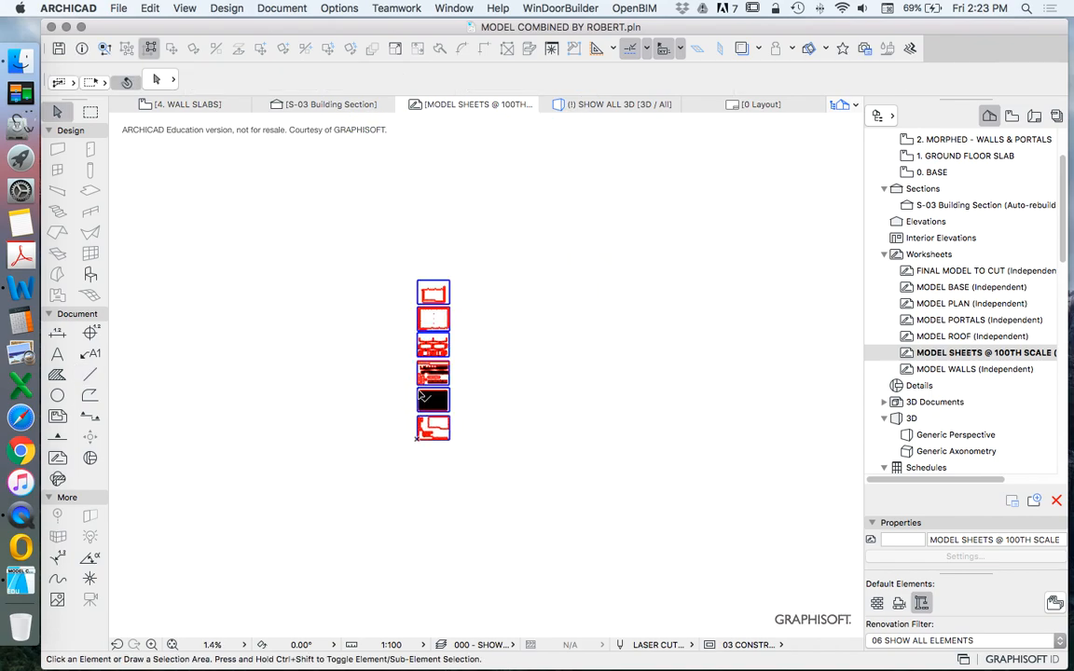
pyautogui.moveTo(364, 242); pyautogui.dragTo(515, 503)
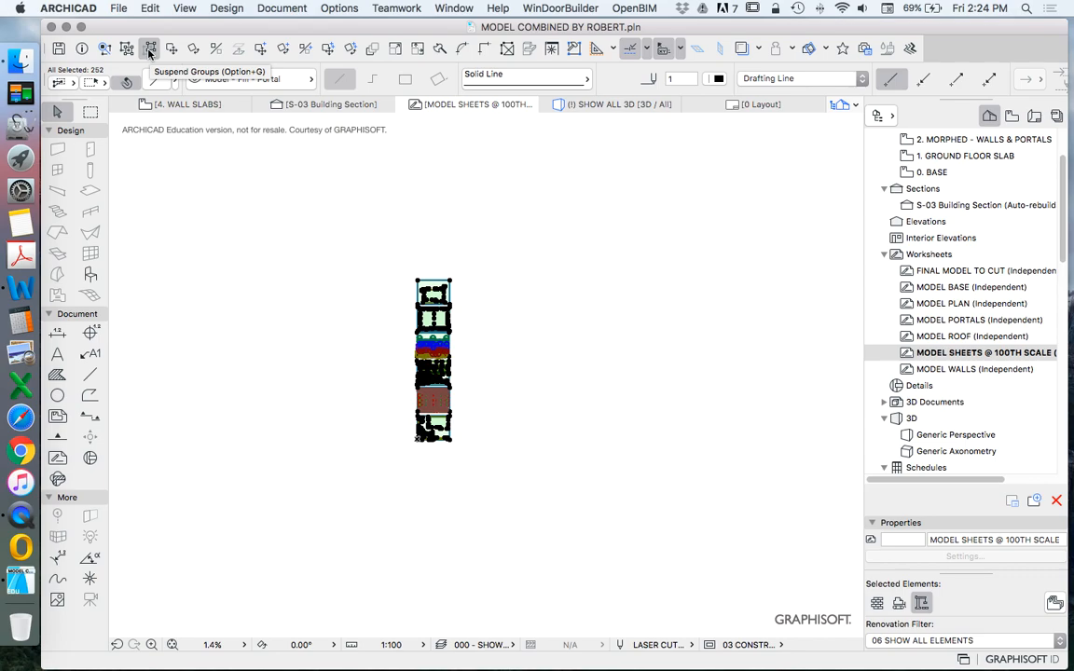
pyautogui.scroll(5, 446, 359)
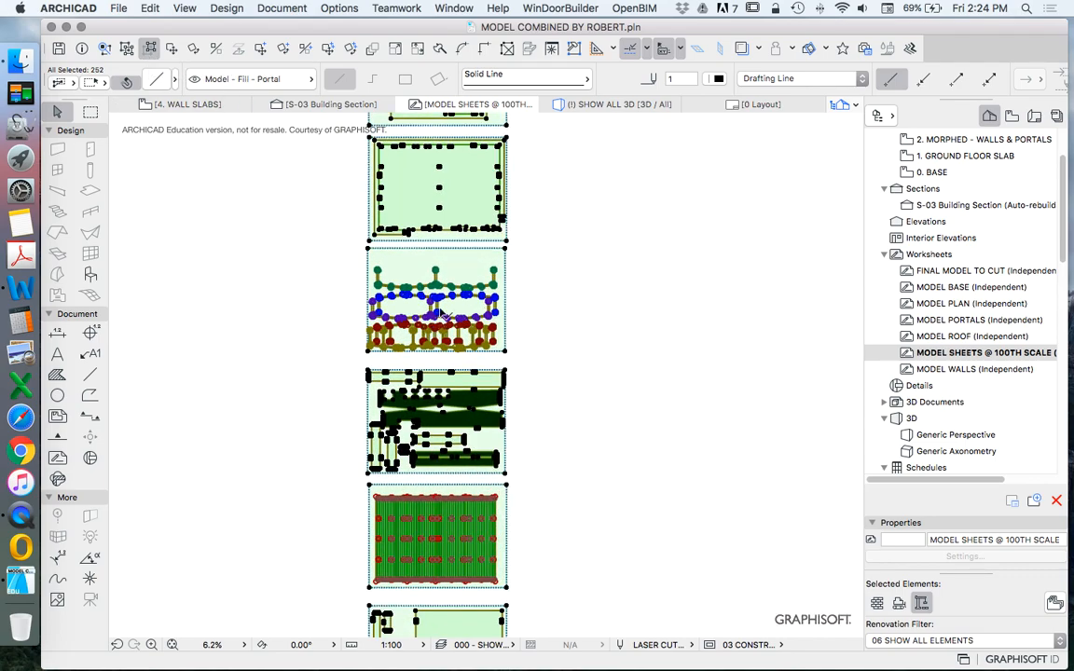
pyautogui.scroll(-3, 432, 291)
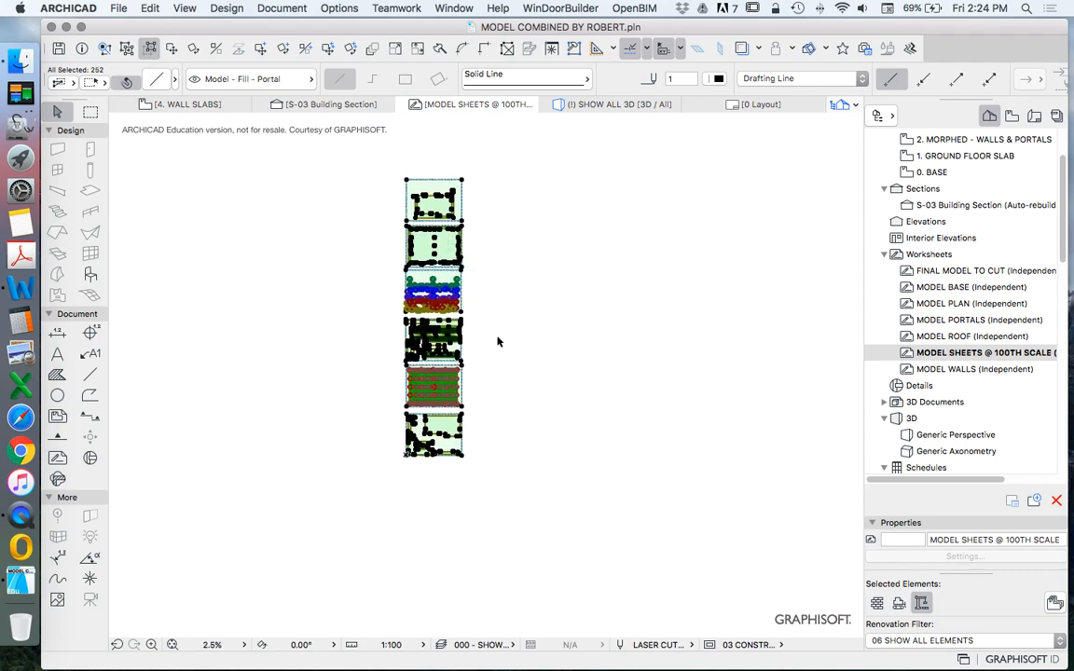
pyautogui.scroll(-1, 498, 342)
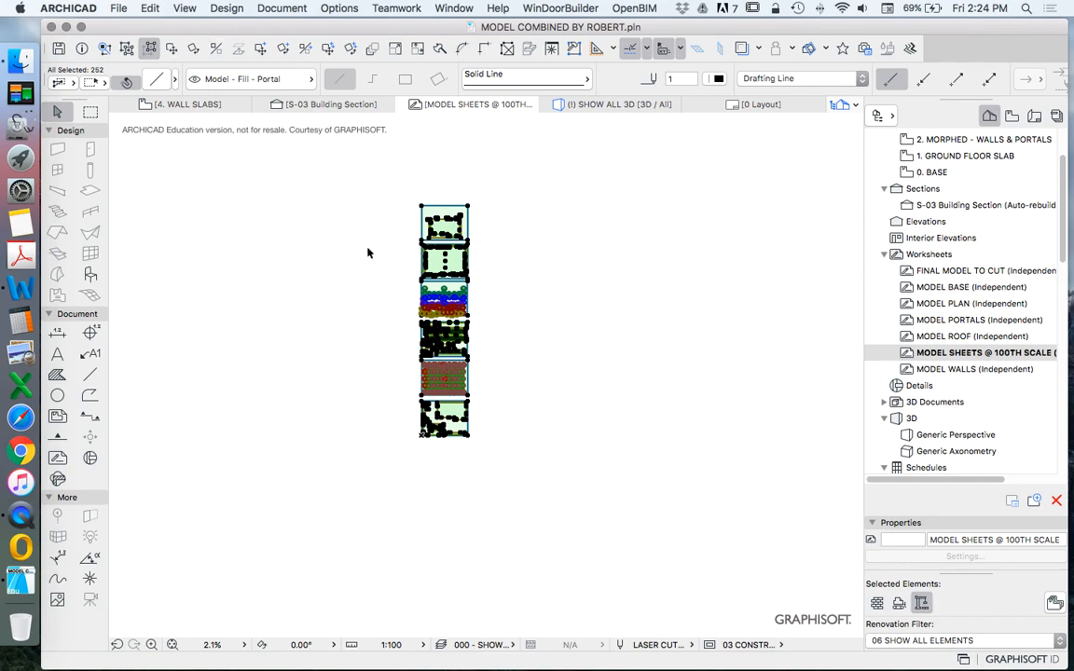
pyautogui.click(149, 7)
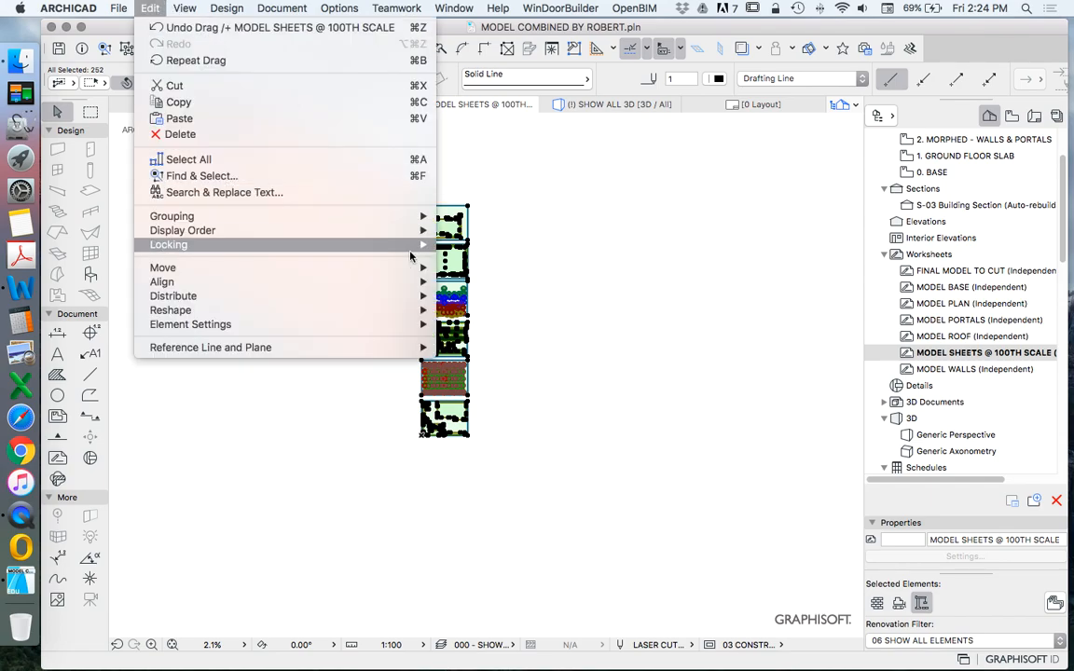
pyautogui.moveTo(313, 310)
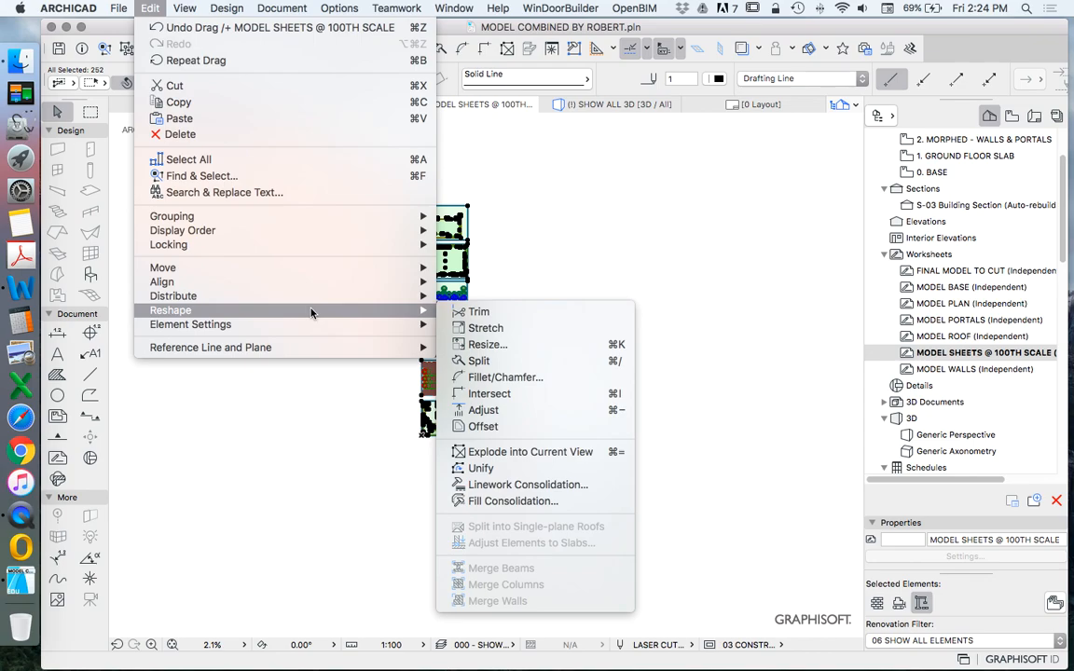
pyautogui.click(486, 345)
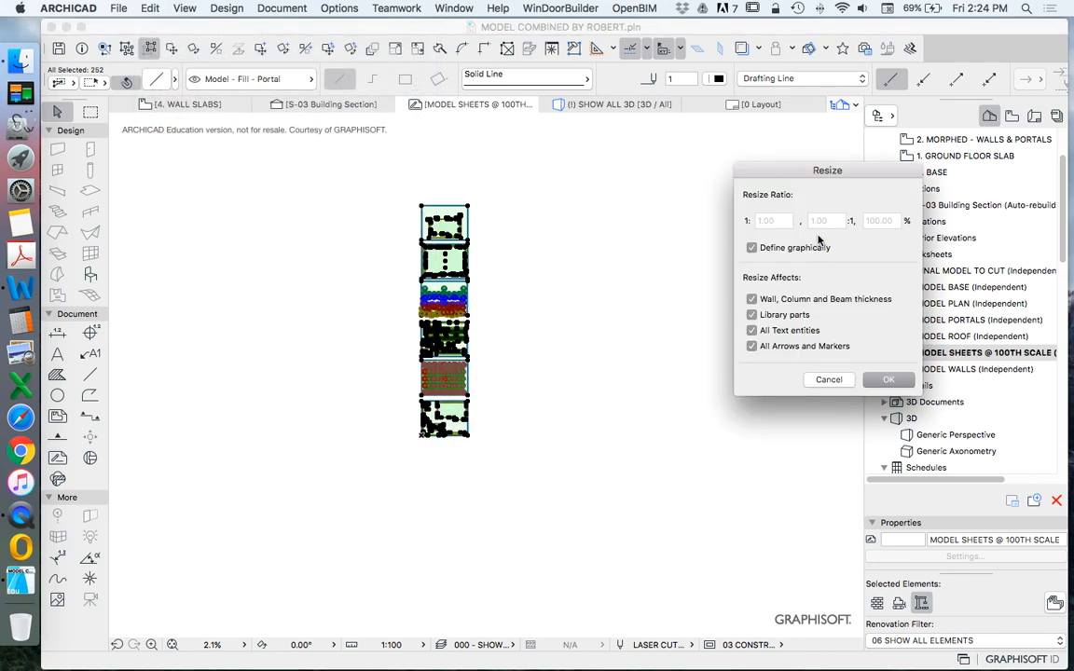
pyautogui.moveTo(726, 169); pyautogui.dragTo(578, 168)
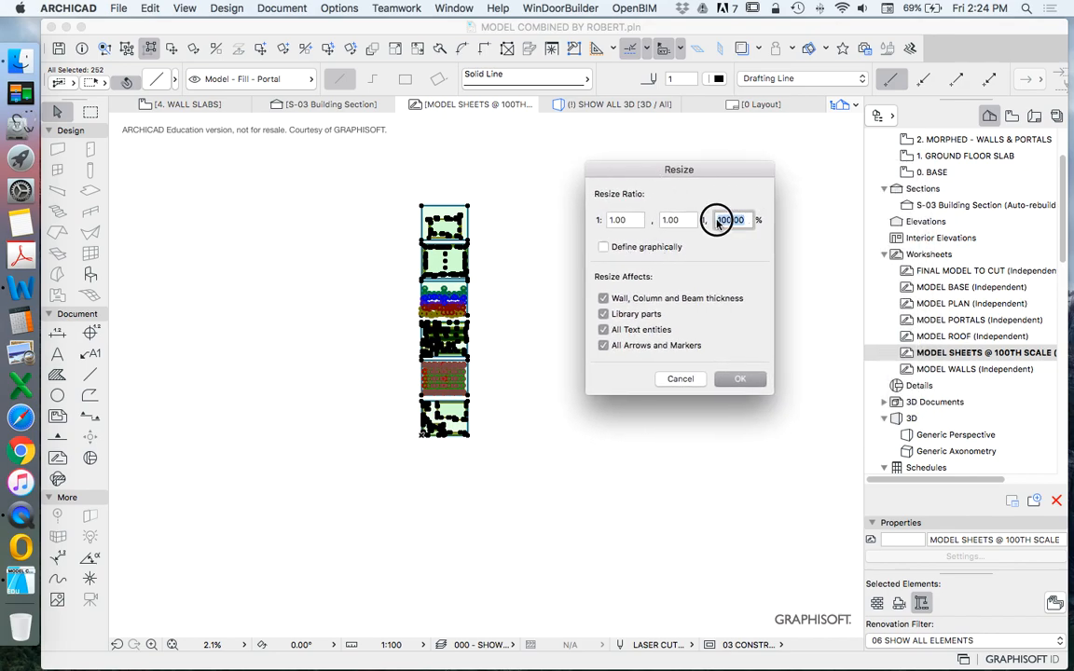
pyautogui.click(731, 377)
pyautogui.scroll(10, 422, 441)
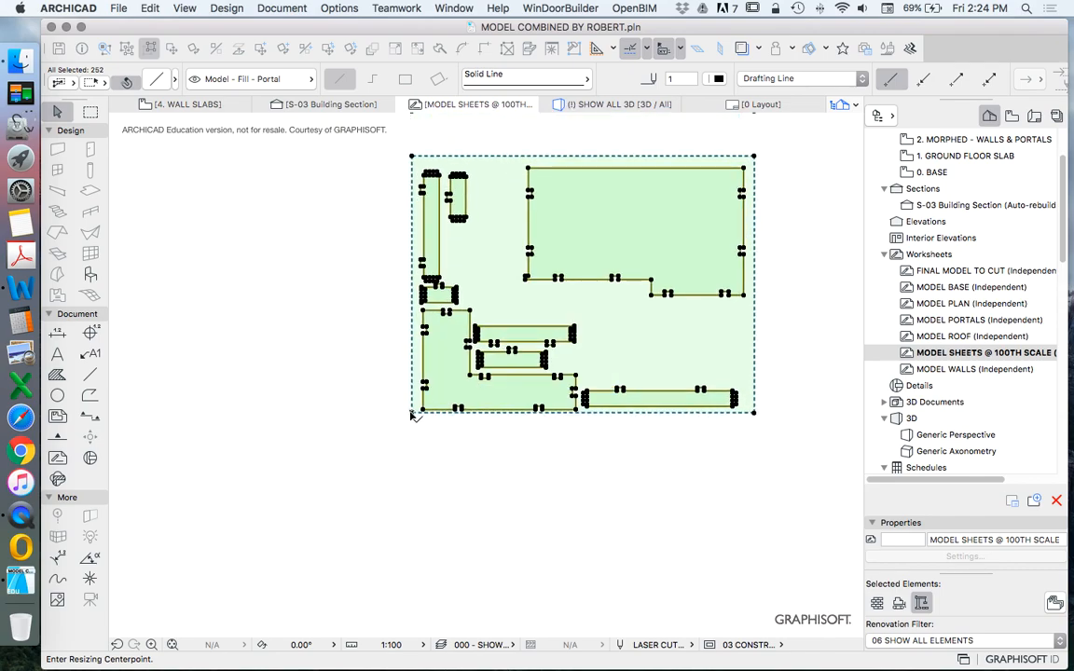
pyautogui.click(410, 415)
# Switch the resized sheets' display to true line weights.
pyautogui.scroll(-10, 410, 415)
pyautogui.scroll(5, 419, 401)
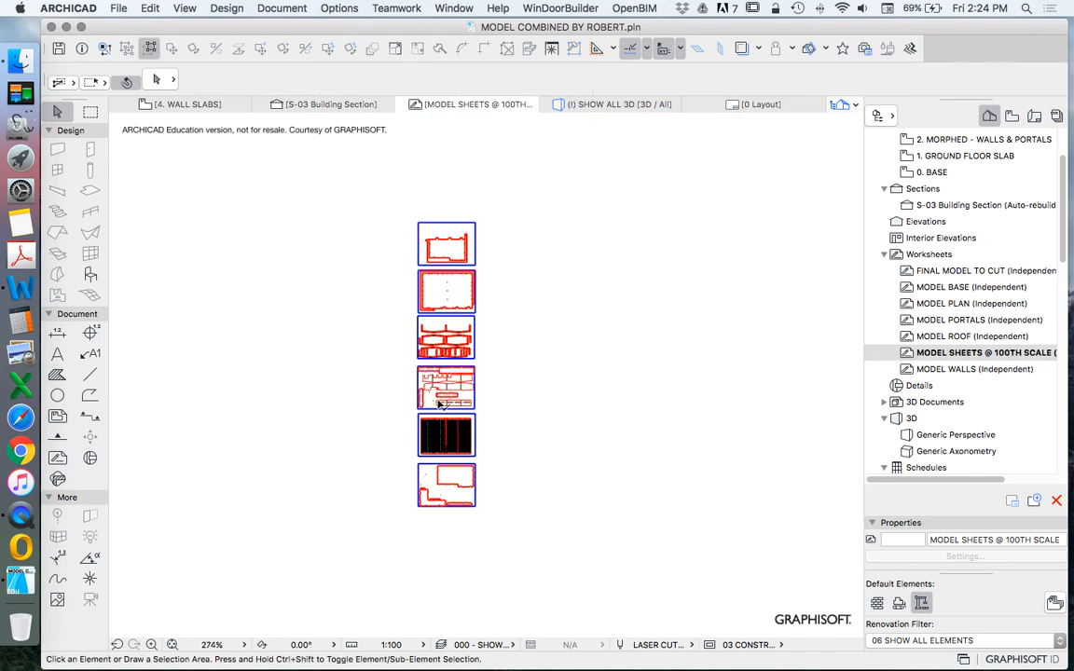
pyautogui.scroll(12, 438, 403)
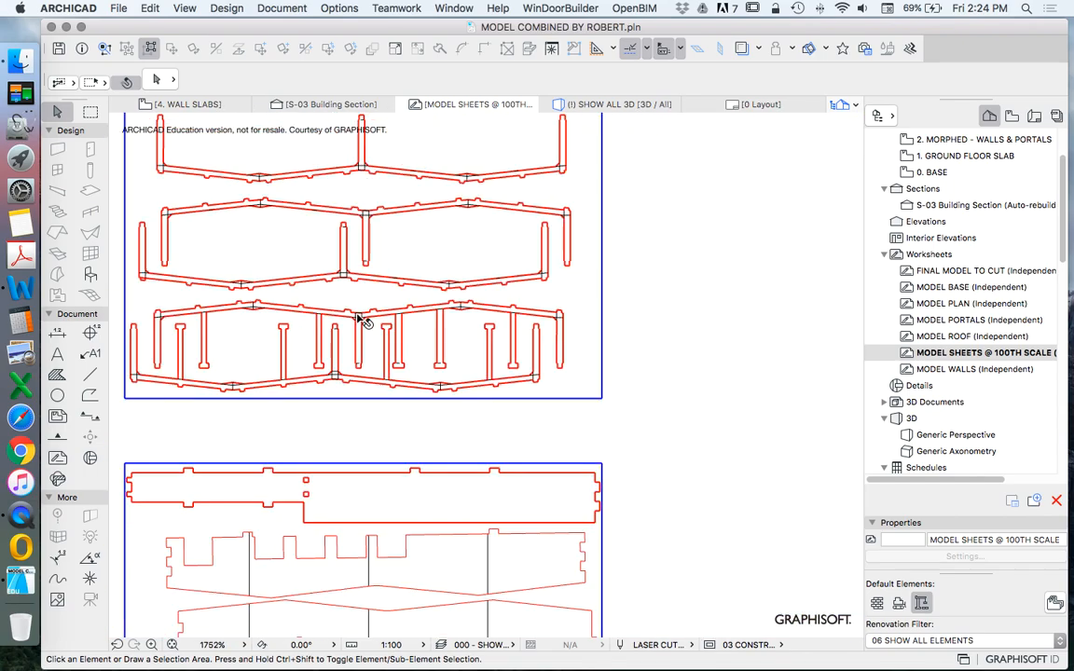
pyautogui.scroll(-6, 362, 320)
pyautogui.rightClick(551, 290)
pyautogui.click(474, 348)
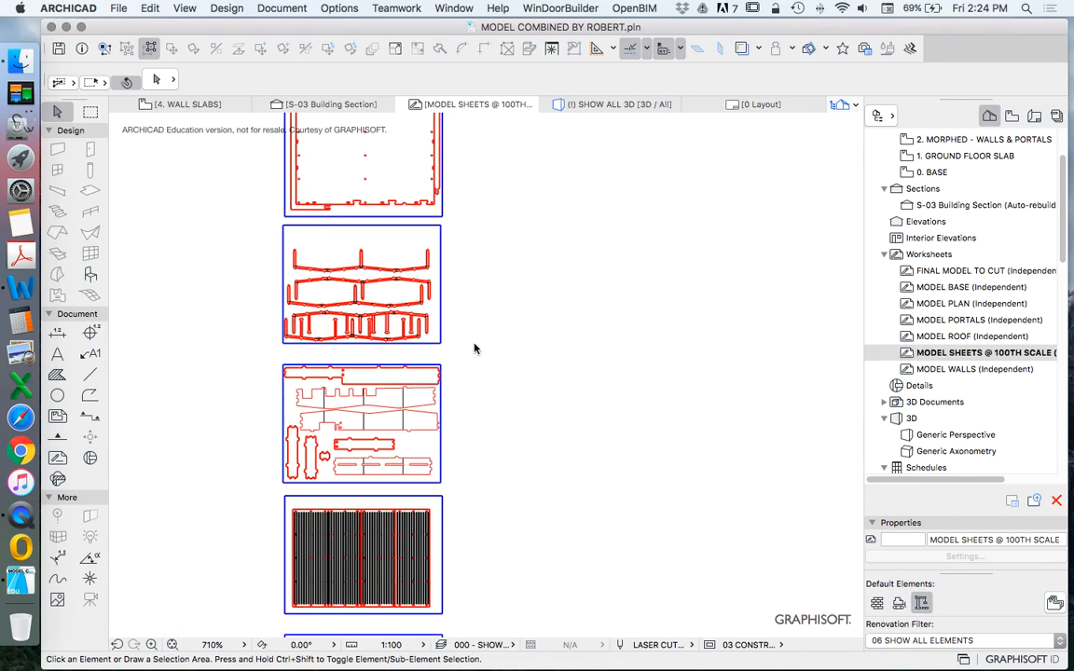
# Examine the line thickness of the wall pieces on the third sheet from the bottom at close range.
pyautogui.scroll(5, 421, 354)
pyautogui.scroll(-6, 421, 306)
pyautogui.scroll(4, 422, 239)
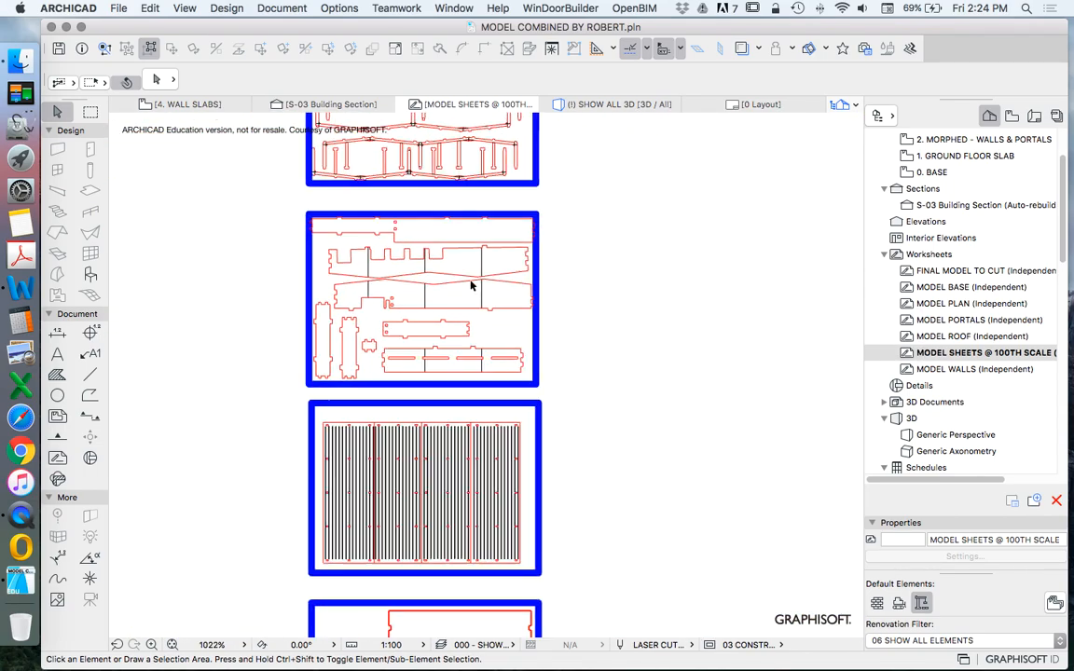
pyautogui.scroll(4, 468, 286)
pyautogui.scroll(11, 491, 498)
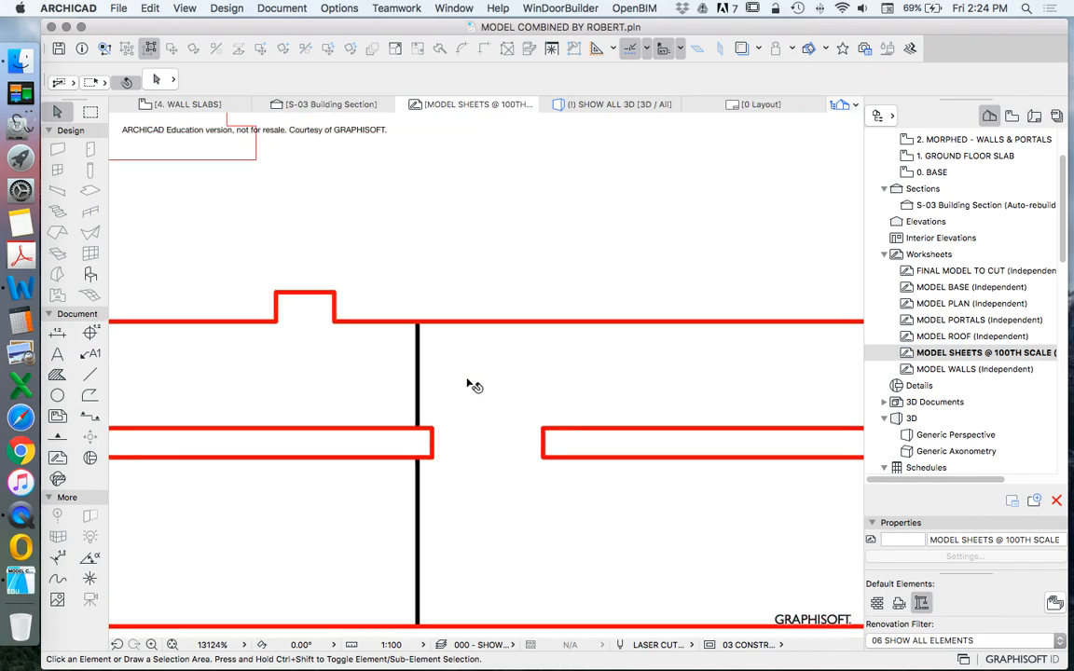
pyautogui.scroll(-6, 420, 377)
pyautogui.scroll(3, 551, 299)
pyautogui.scroll(3, 481, 256)
pyautogui.scroll(-5, 498, 285)
pyautogui.scroll(4, 596, 265)
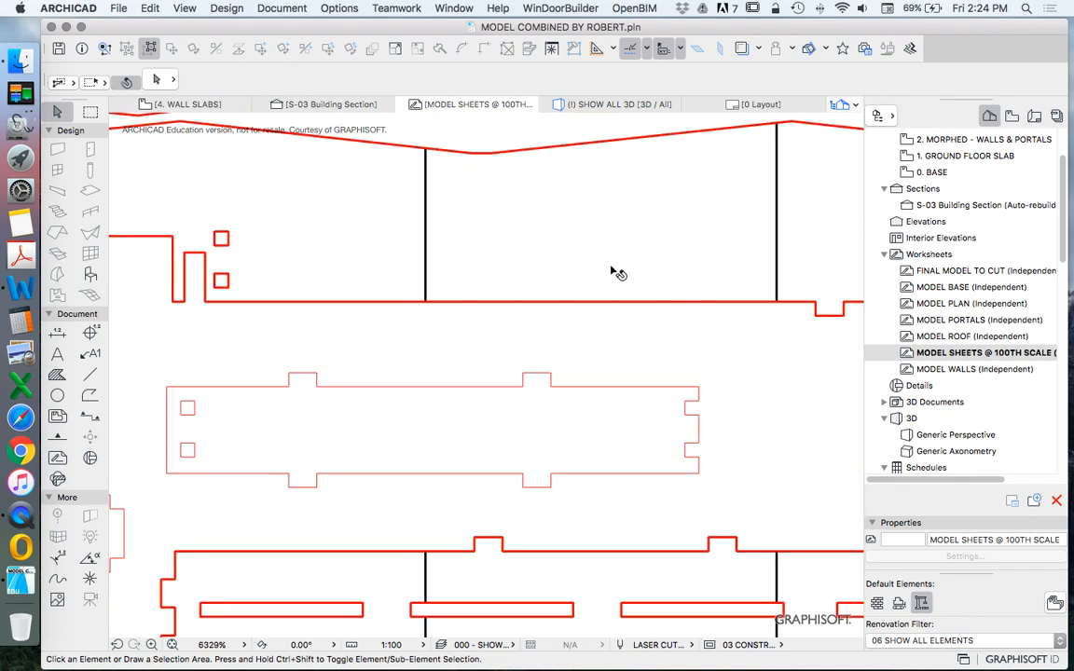
pyautogui.scroll(-4, 531, 279)
pyautogui.scroll(5, 485, 285)
pyautogui.scroll(-3, 455, 377)
pyautogui.scroll(3, 496, 256)
pyautogui.scroll(-6, 524, 281)
pyautogui.scroll(-8, 496, 257)
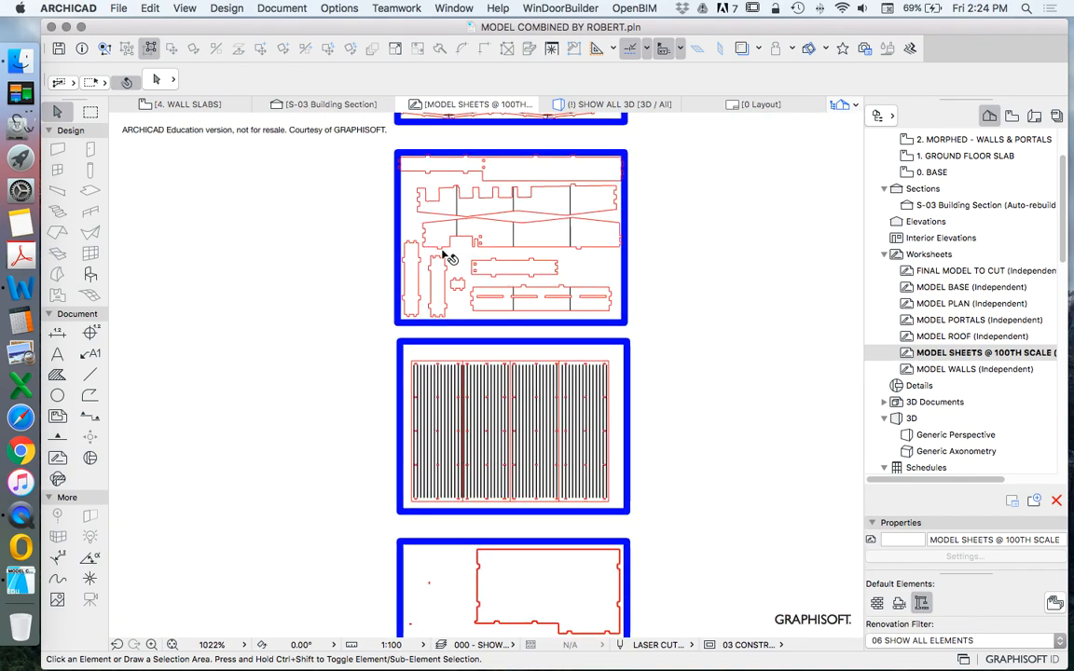
# Check the contour pen of the L-shaped piece on the bottom sheet against the available pens, and deselect the piece.
pyautogui.scroll(8, 522, 371)
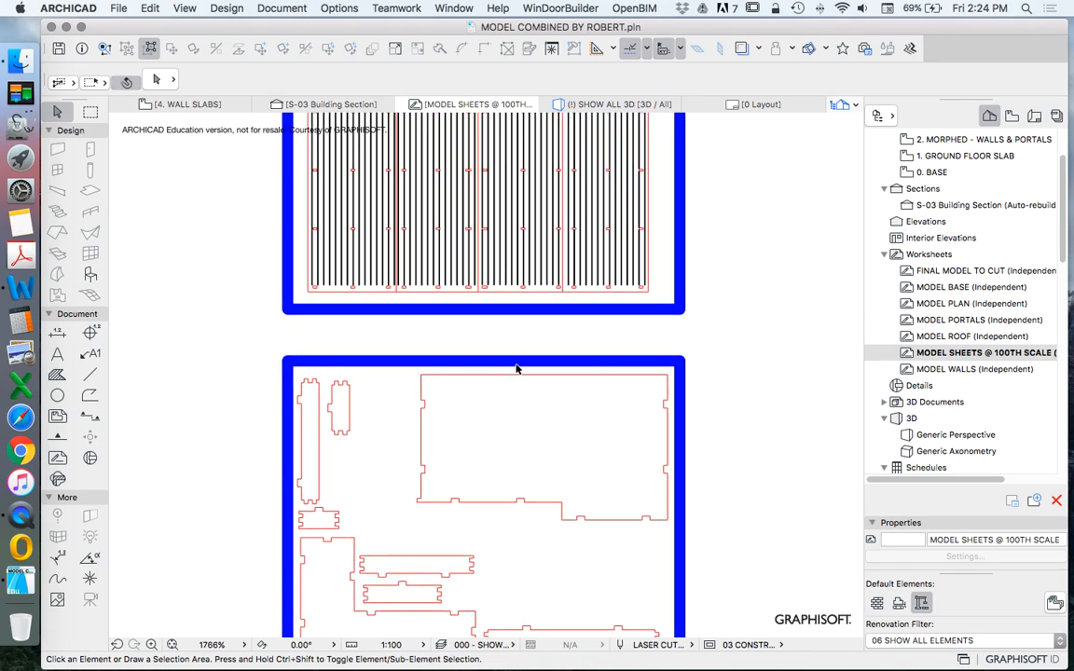
pyautogui.scroll(-5, 504, 331)
pyautogui.scroll(-2, 499, 317)
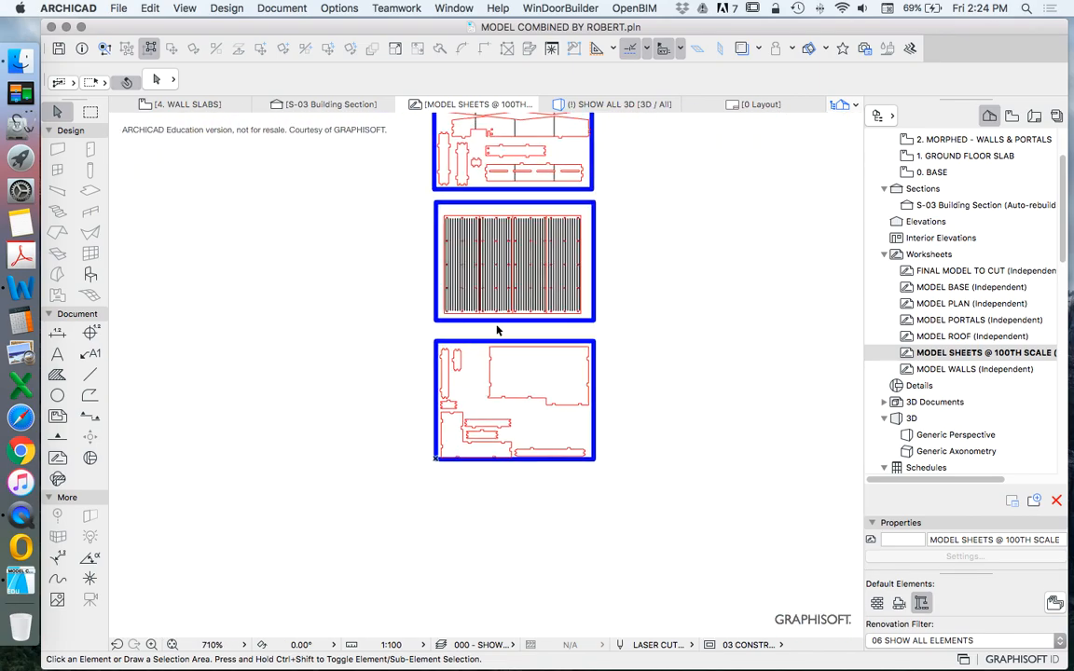
pyautogui.scroll(-2, 508, 373)
pyautogui.scroll(5, 416, 341)
pyautogui.click(417, 345)
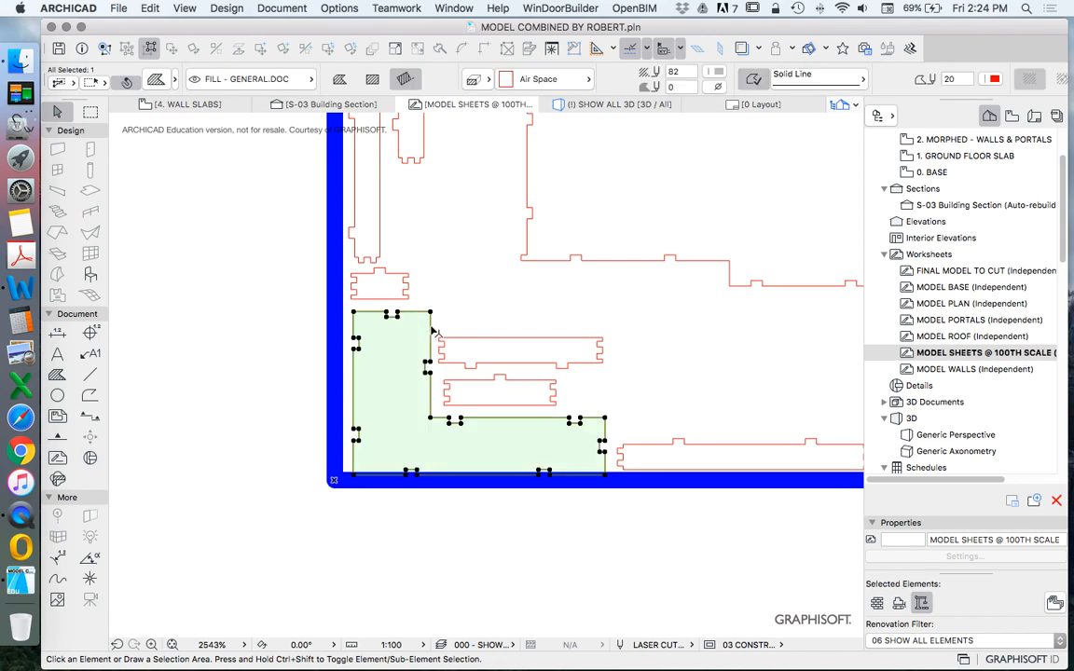
pyautogui.scroll(-3, 440, 379)
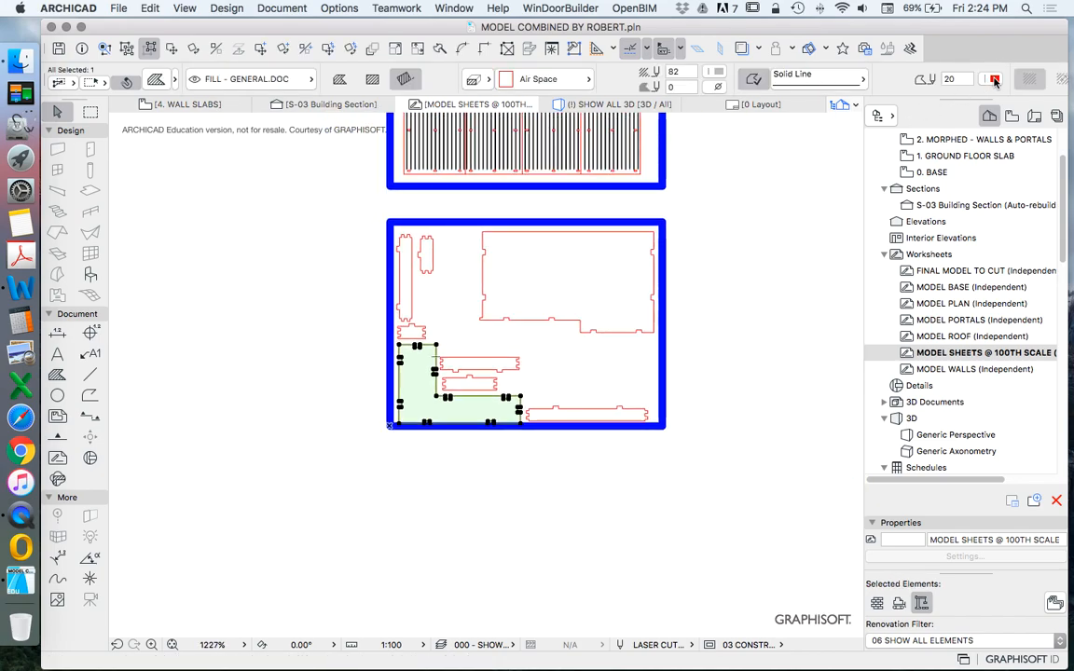
pyautogui.click(994, 81)
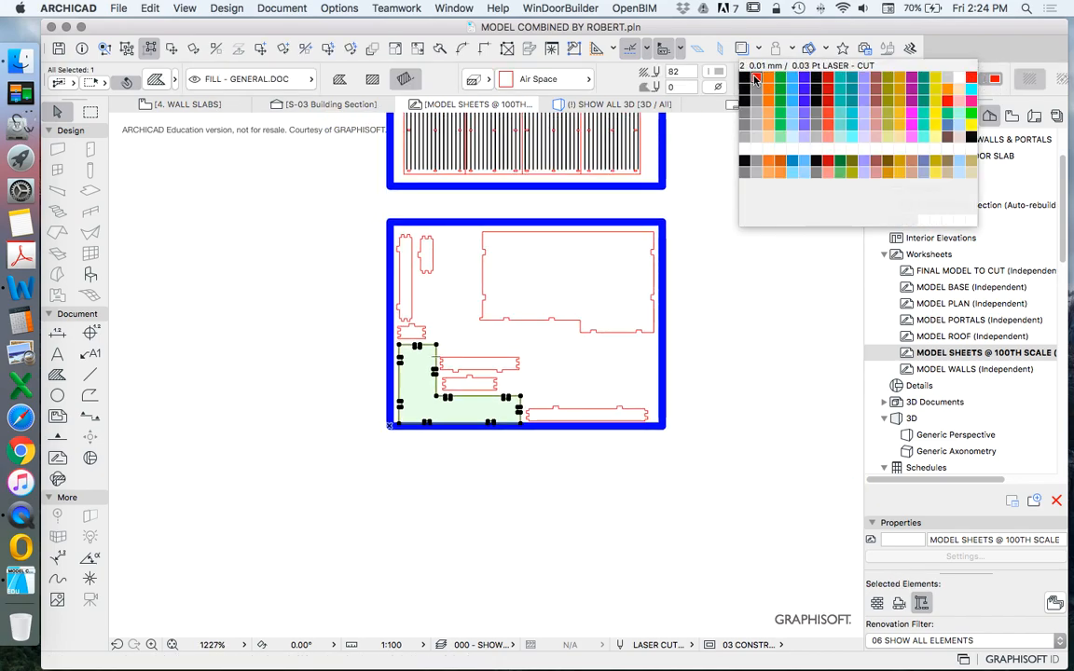
pyautogui.click(603, 231)
pyautogui.click(124, 383)
pyautogui.scroll(-3, 420, 362)
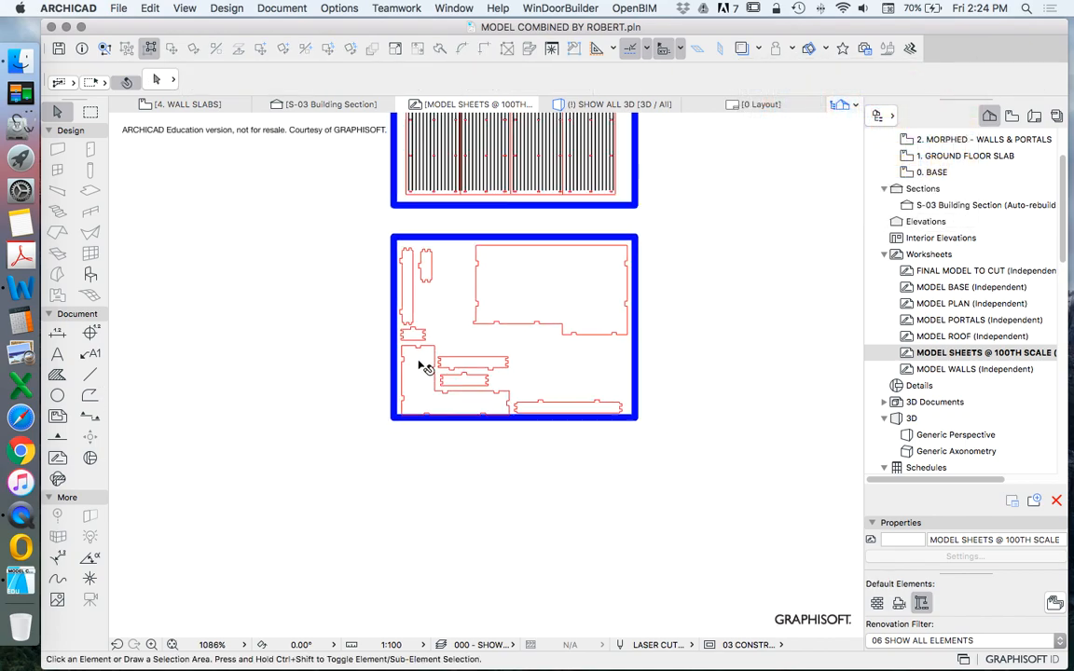
# Group the blue borders of all six model sheets and clear the selection.
pyautogui.scroll(4, 485, 229)
pyautogui.scroll(-3, 226, 467)
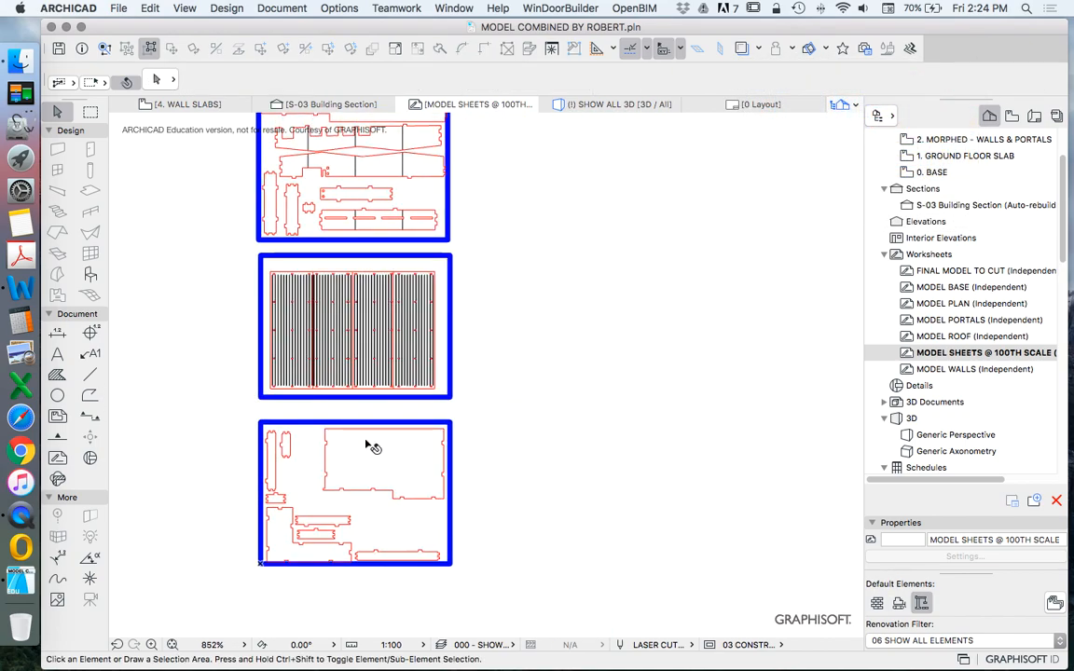
pyautogui.click(449, 421)
pyautogui.keyDown('shift'); pyautogui.click(454, 400); pyautogui.keyUp('shift')
pyautogui.keyDown('shift'); pyautogui.click(449, 239); pyautogui.keyUp('shift')
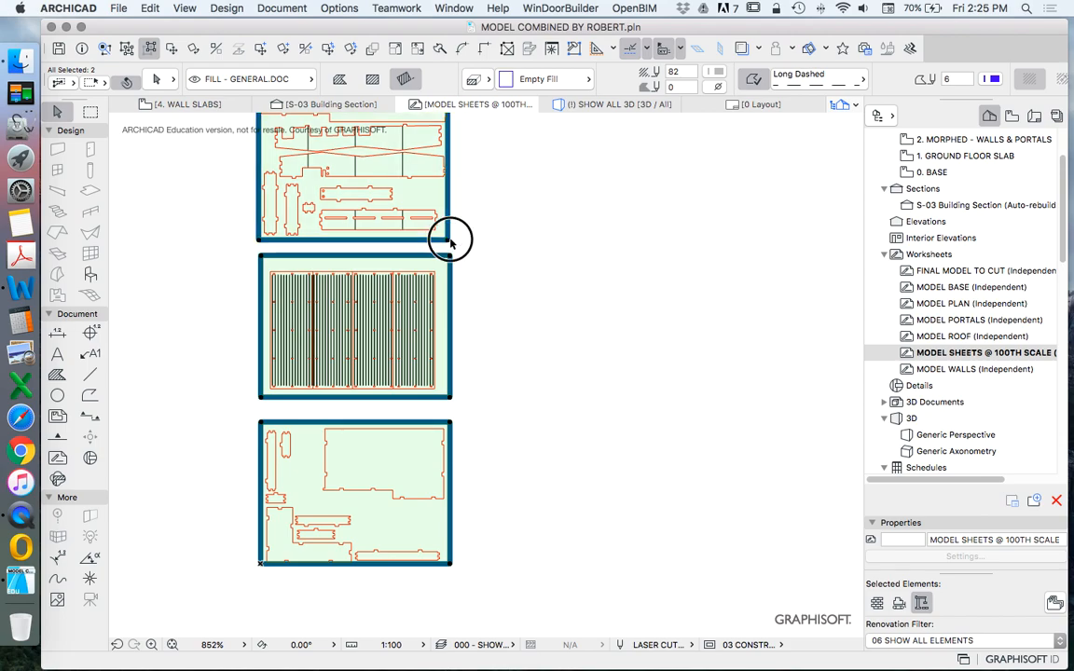
pyautogui.scroll(-3, 455, 311)
pyautogui.scroll(2, 457, 269)
pyautogui.keyDown('shift'); pyautogui.click(458, 268); pyautogui.keyUp('shift')
pyautogui.scroll(-4, 456, 307)
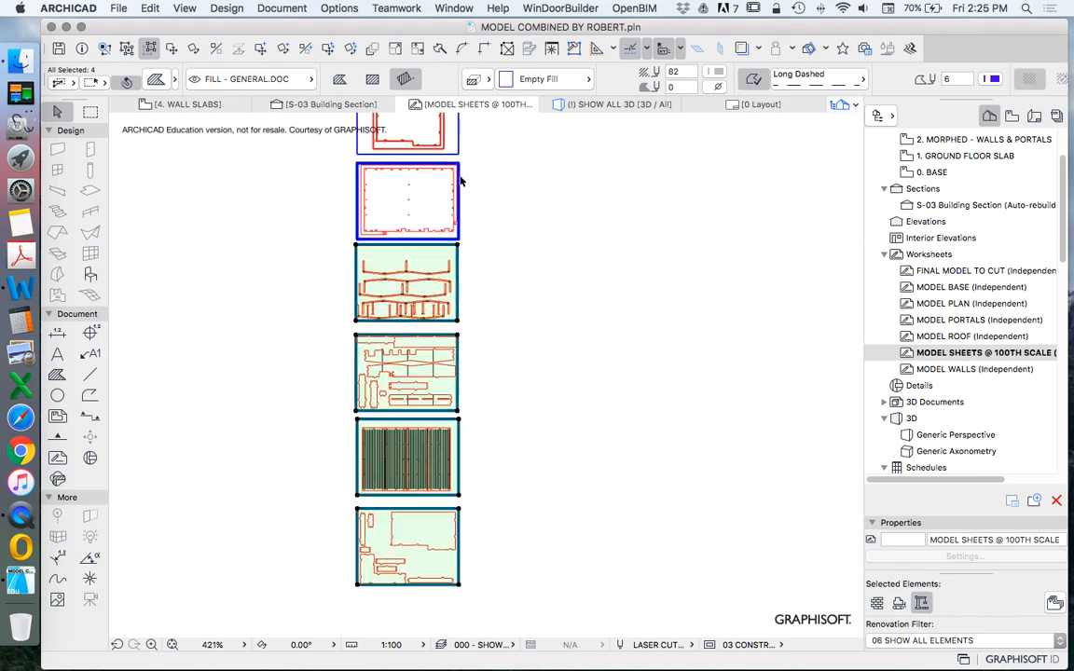
pyautogui.scroll(6, 457, 163)
pyautogui.keyDown('shift'); pyautogui.click(458, 151); pyautogui.keyUp('shift')
pyautogui.keyDown('shift'); pyautogui.click(462, 131); pyautogui.keyUp('shift')
pyautogui.scroll(-4, 462, 131)
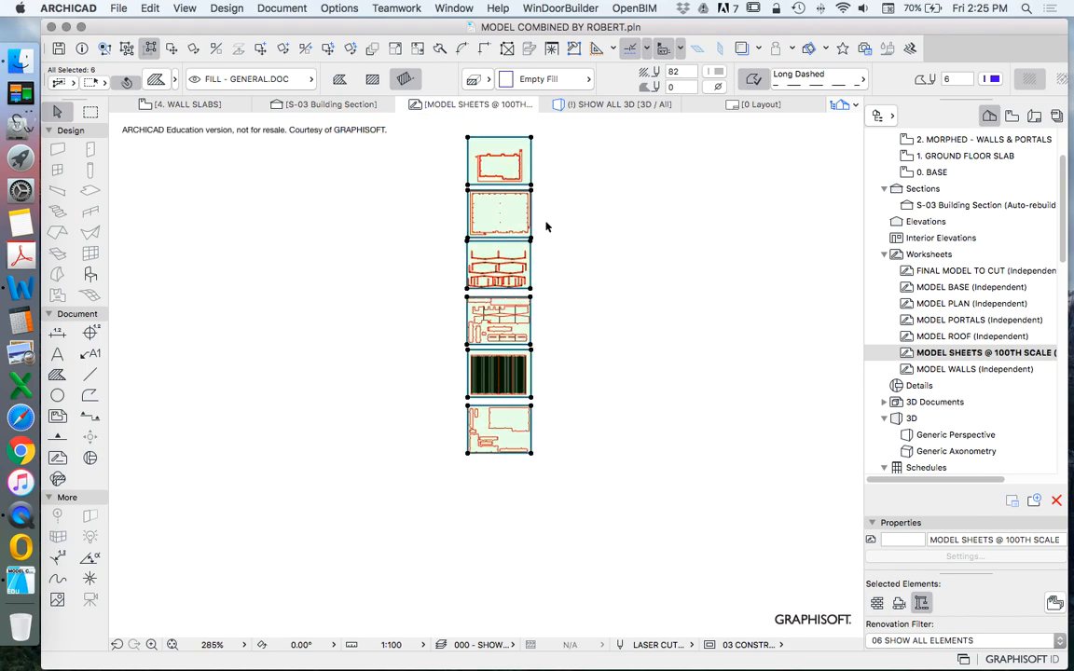
pyautogui.click(149, 9)
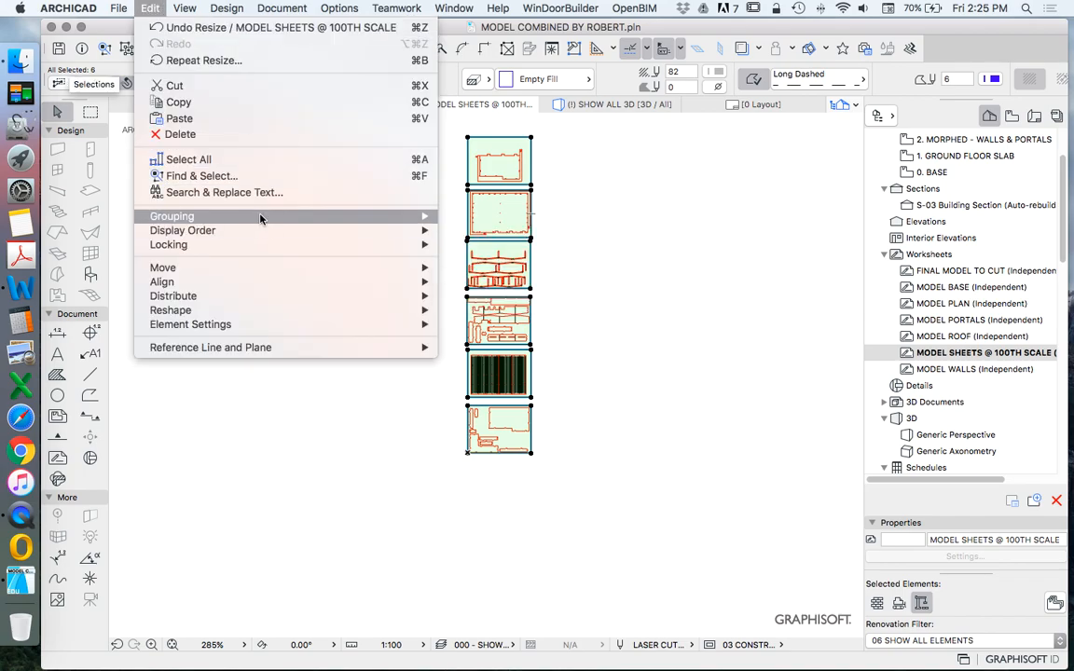
pyautogui.click(461, 216)
pyautogui.scroll(6, 485, 410)
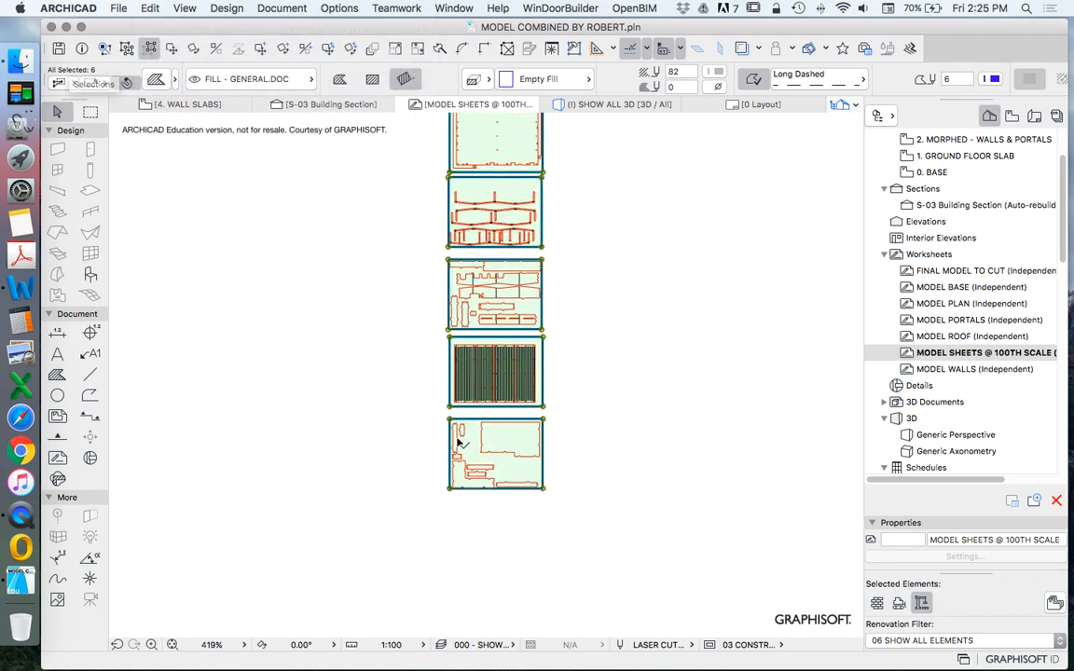
pyautogui.scroll(-3, 457, 409)
pyautogui.press('Escape')
# Switch off the sheets' true line weight display.
pyautogui.scroll(4, 458, 408)
pyautogui.moveTo(556, 371); pyautogui.dragTo(198, 264)
pyautogui.rightClick(173, 244)
pyautogui.click(220, 309)
pyautogui.click(173, 240)
pyautogui.rightClick(172, 237)
pyautogui.click(245, 287)
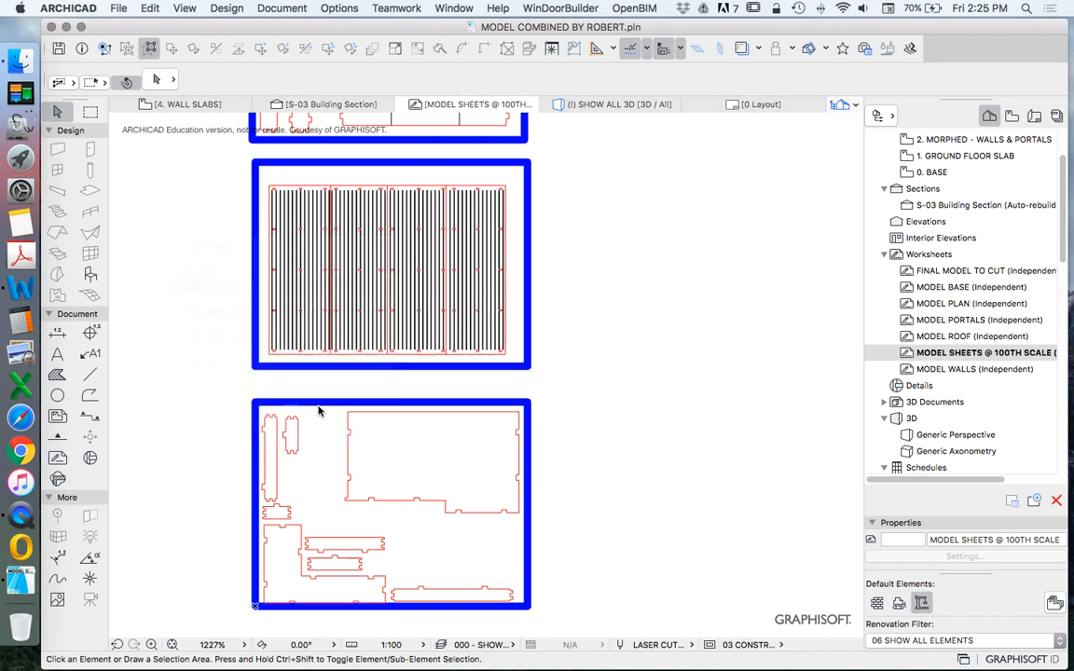
# Move the slatted second sheet from the bottom down so its lower-left corner meets the bottom sheet's upper-left corner, and deselect it.
pyautogui.scroll(-6, 319, 408)
pyautogui.scroll(4, 362, 422)
pyautogui.moveTo(436, 441); pyautogui.dragTo(190, 300)
pyautogui.rightClick(191, 299)
pyautogui.moveTo(288, 429)
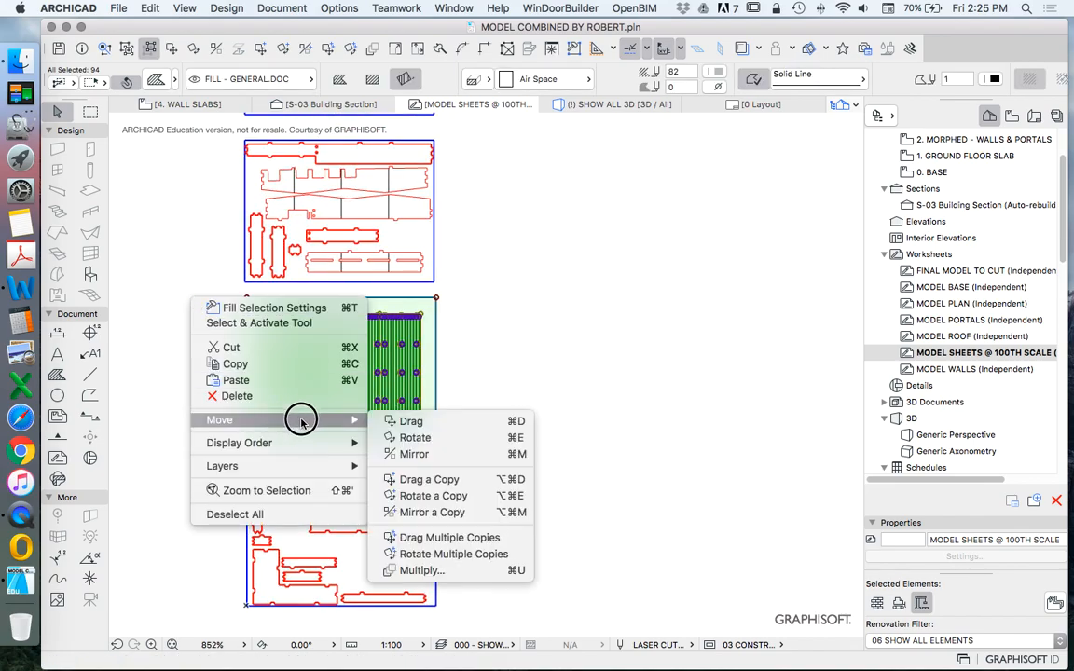
pyautogui.click(387, 419)
pyautogui.scroll(5, 264, 443)
pyautogui.click(233, 411)
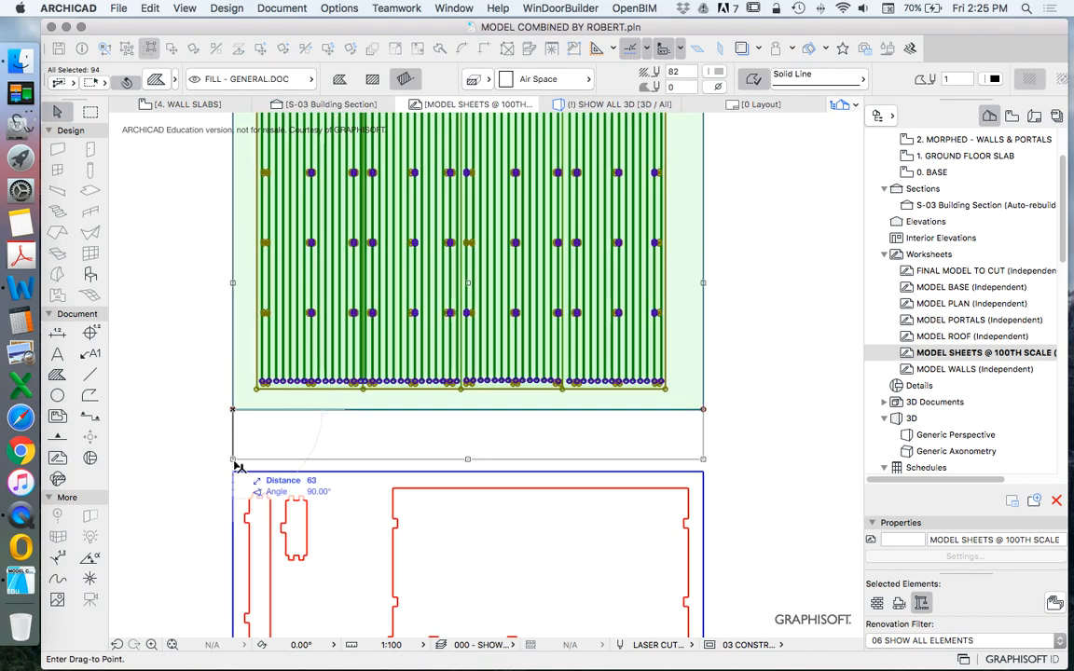
pyautogui.click(234, 472)
pyautogui.scroll(-2, 338, 495)
pyautogui.click(420, 402)
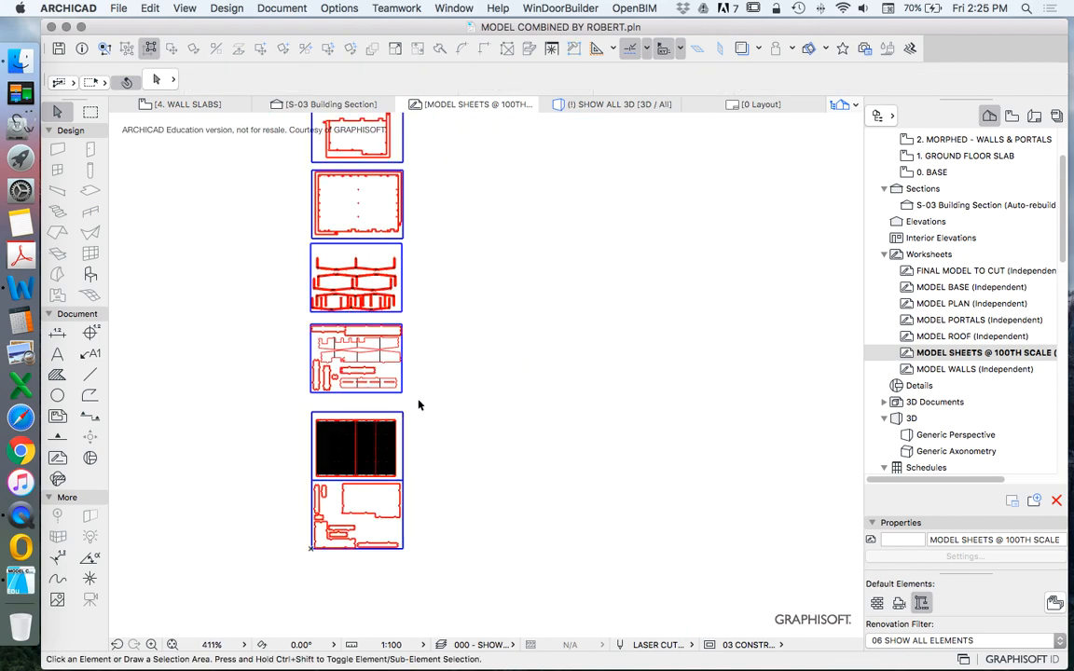
# Move the third sheet from the bottom, with its wall pieces, down so it sits directly on the slatted sheet's upper-left corner.
pyautogui.scroll(5, 310, 328)
pyautogui.click(295, 309)
pyautogui.rightClick(245, 292)
pyautogui.click(245, 292)
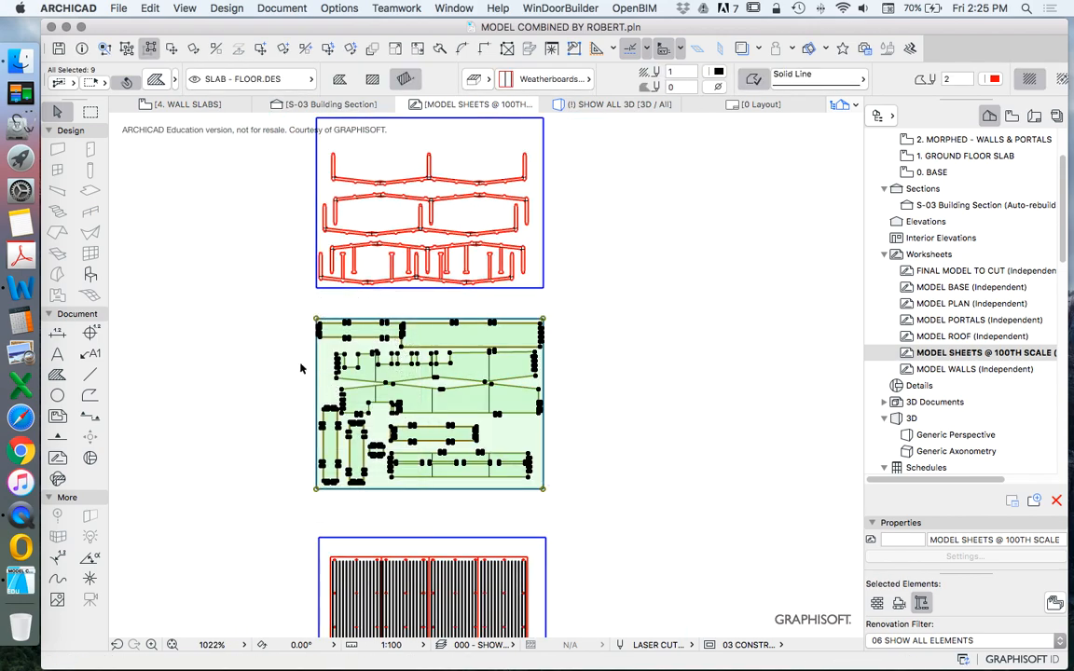
pyautogui.rightClick(265, 351)
pyautogui.click(407, 475)
pyautogui.click(448, 481)
pyautogui.click(323, 479)
pyautogui.click(334, 528)
pyautogui.scroll(-3, 347, 516)
pyautogui.scroll(-2, 349, 517)
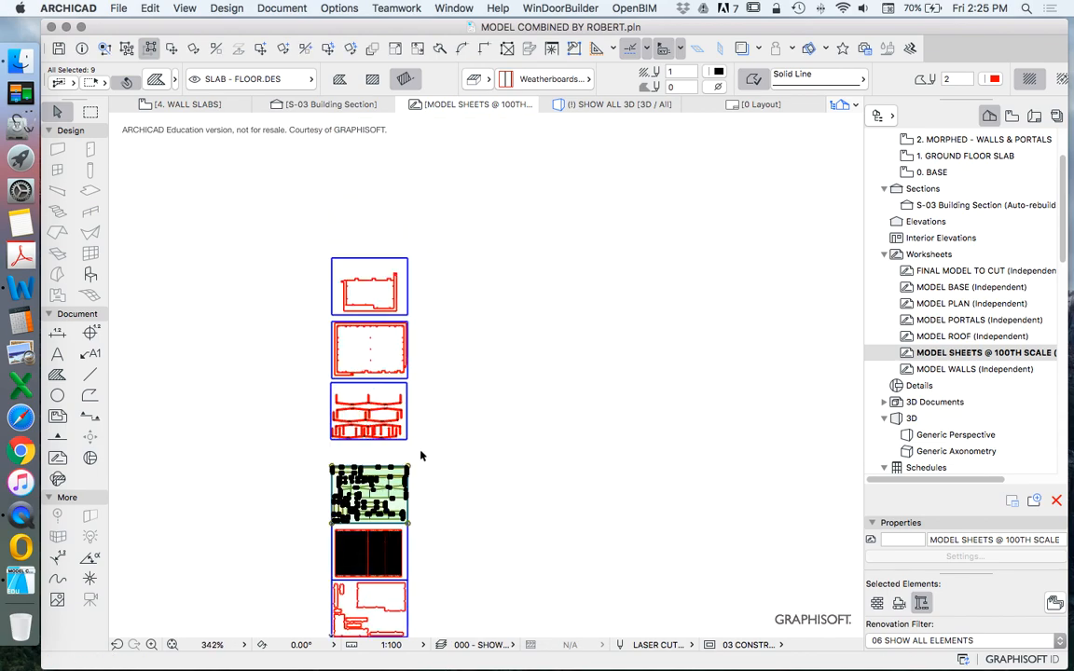
# Move the fourth sheet from the bottom, with the portal pieces, down onto the third sheet's upper-left corner, and deselect it.
pyautogui.click(432, 446)
pyautogui.scroll(4, 326, 391)
pyautogui.click(317, 374)
pyautogui.rightClick(317, 373)
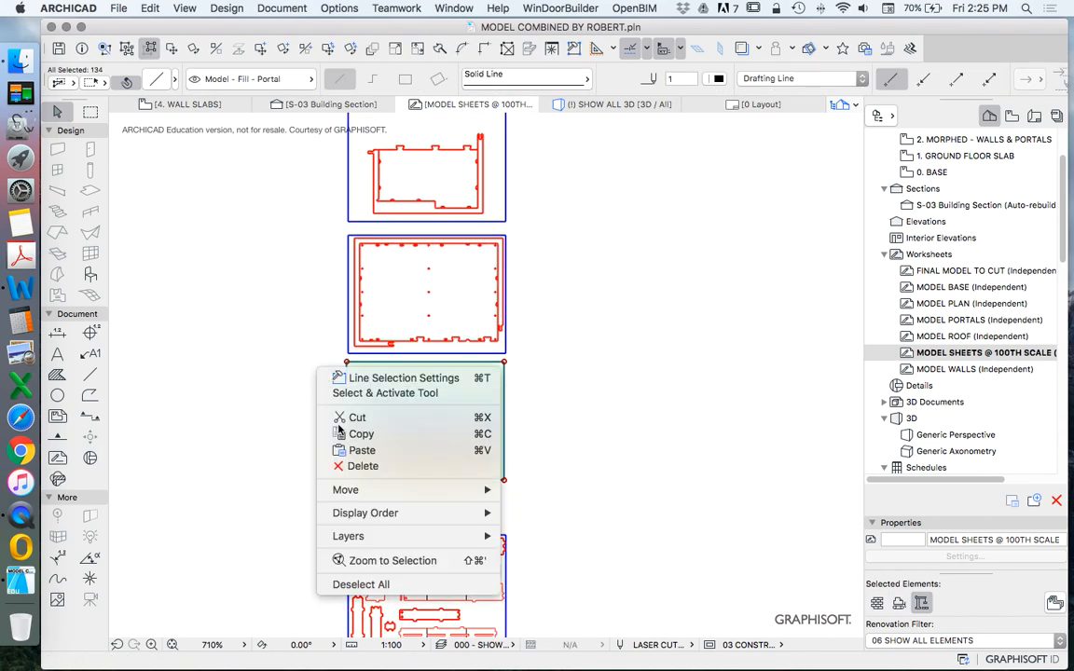
pyautogui.moveTo(501, 491)
pyautogui.click(536, 491)
pyautogui.scroll(4, 400, 524)
pyautogui.click(252, 398)
pyautogui.click(259, 564)
pyautogui.scroll(-3, 442, 502)
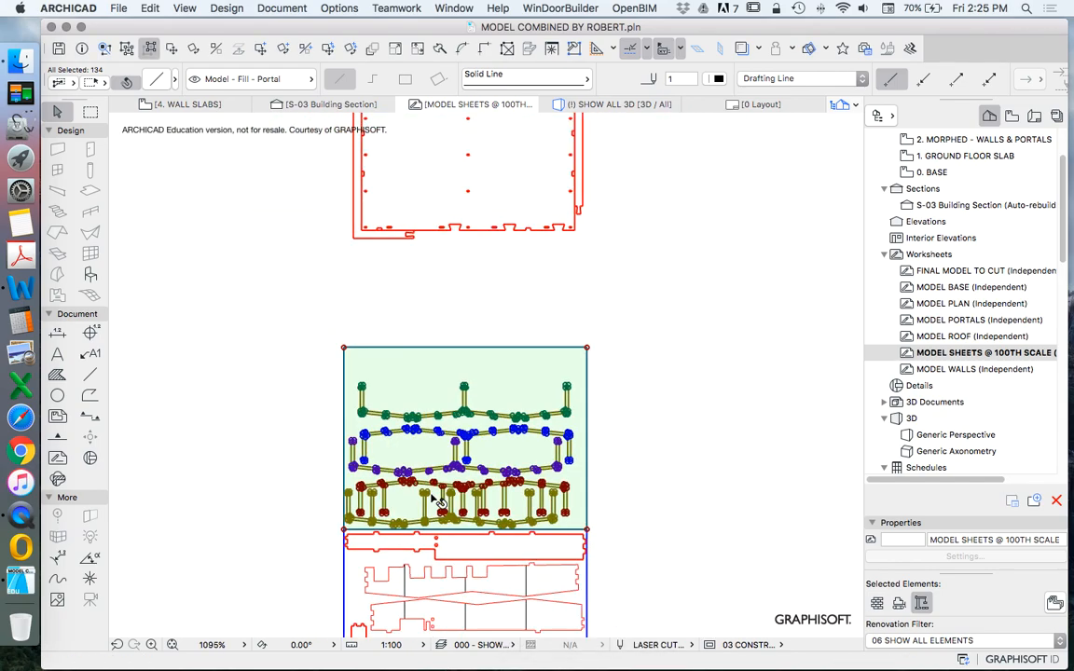
pyautogui.scroll(-2, 442, 502)
pyautogui.press('Escape')
# Move the fifth sheet from the bottom down so its lower-left corner meets the portal sheet's upper-left corner.
pyautogui.click(379, 271)
pyautogui.scroll(3, 358, 243)
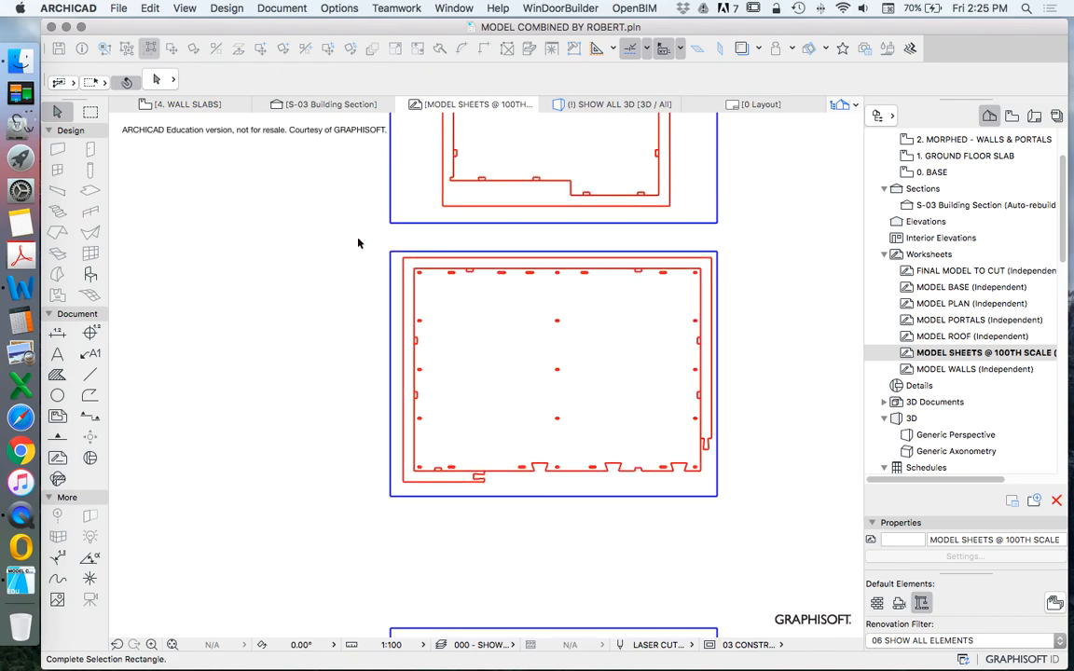
pyautogui.click(358, 243)
pyautogui.rightClick(355, 234)
pyautogui.moveTo(392, 424)
pyautogui.click(575, 426)
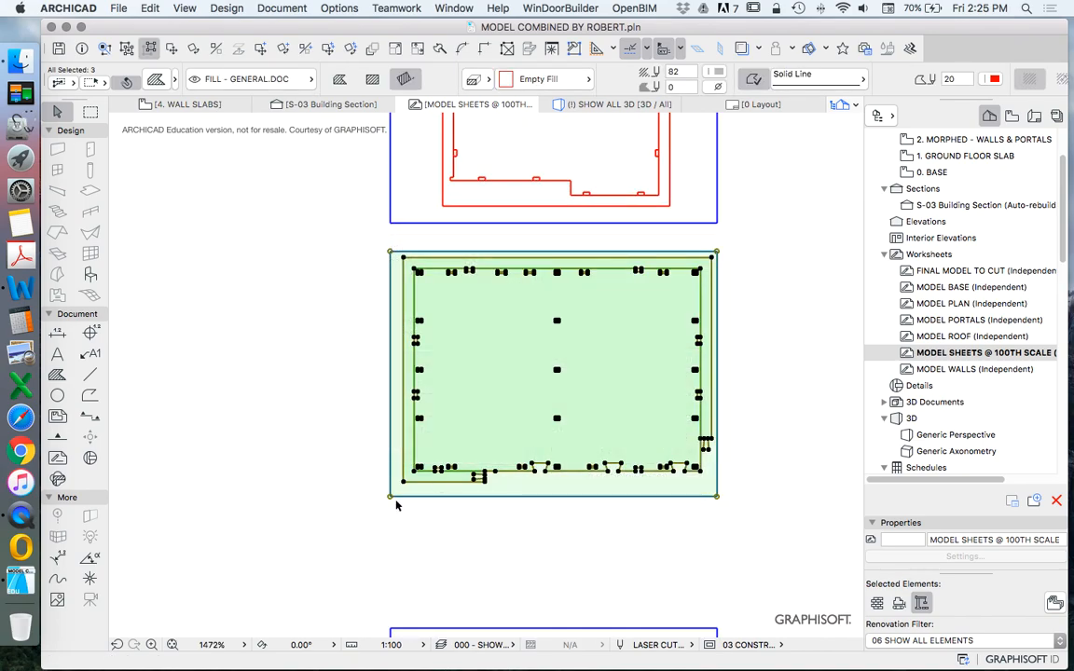
pyautogui.click(392, 500)
pyautogui.scroll(-3, 395, 503)
pyautogui.click(399, 554)
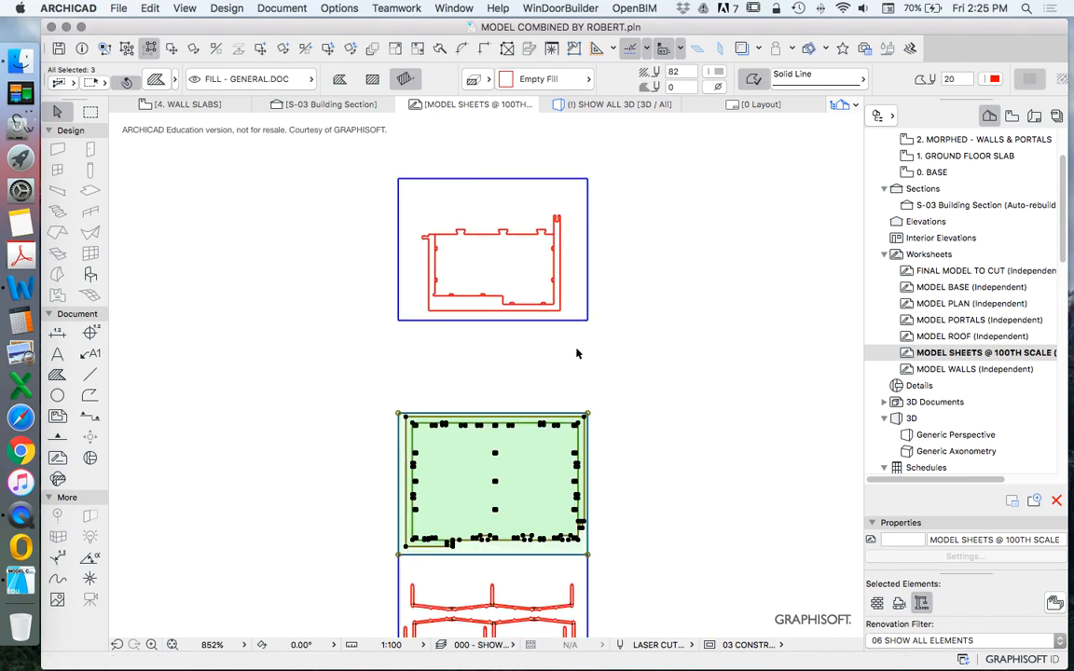
# Move the uppermost sheet down onto the fifth sheet's upper-left corner to close the last gap, and deselect it.
pyautogui.click(628, 353)
pyautogui.click(350, 156)
pyautogui.rightClick(344, 159)
pyautogui.moveTo(466, 281)
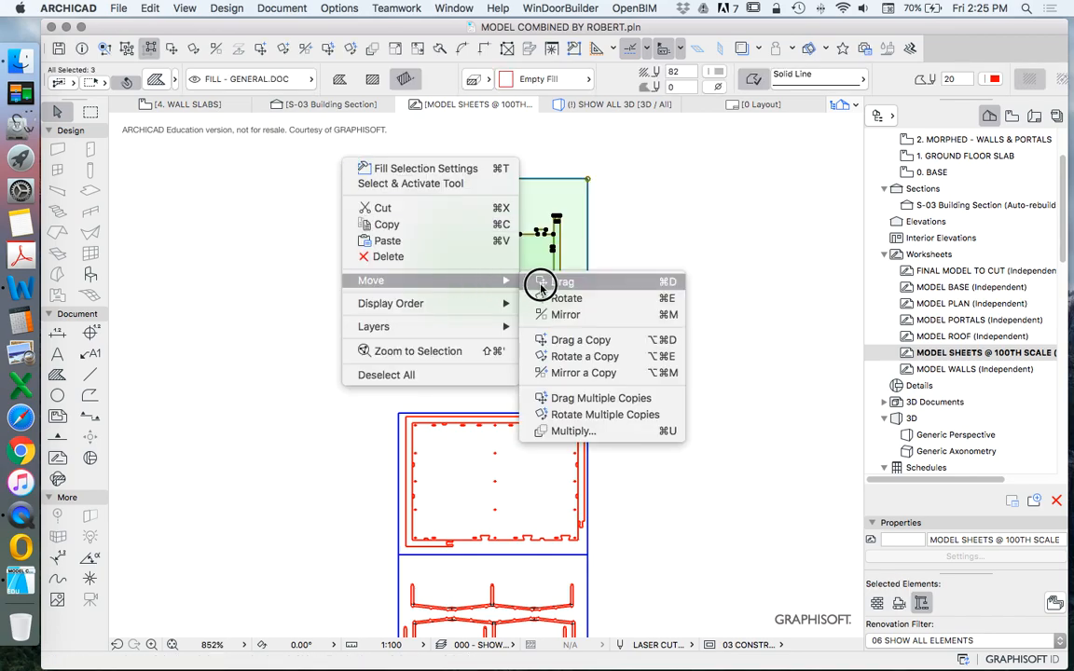
pyautogui.click(561, 282)
pyautogui.click(398, 320)
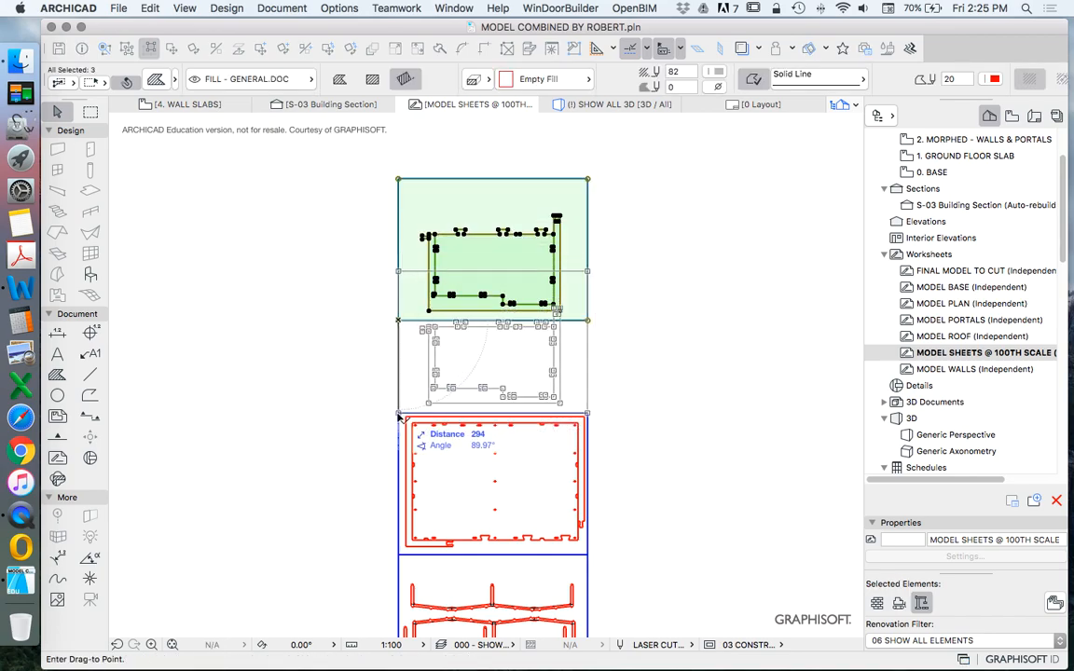
pyautogui.click(399, 416)
pyautogui.click(340, 360)
pyautogui.scroll(-5, 501, 218)
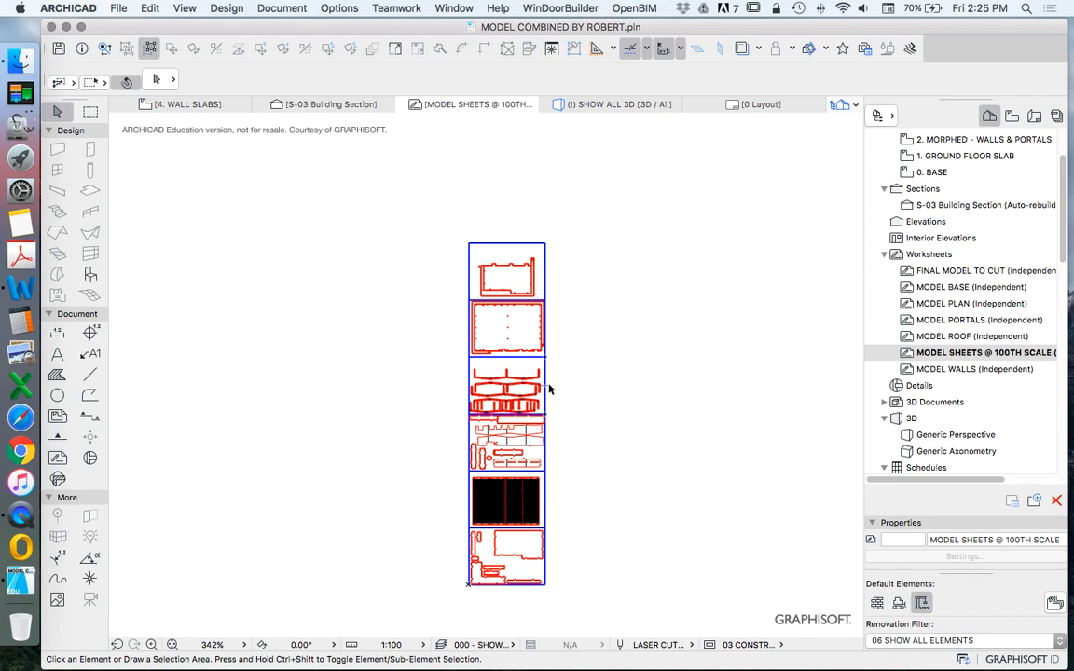
# Switch the stacked sheets' display back to true line weights.
pyautogui.scroll(5, 536, 601)
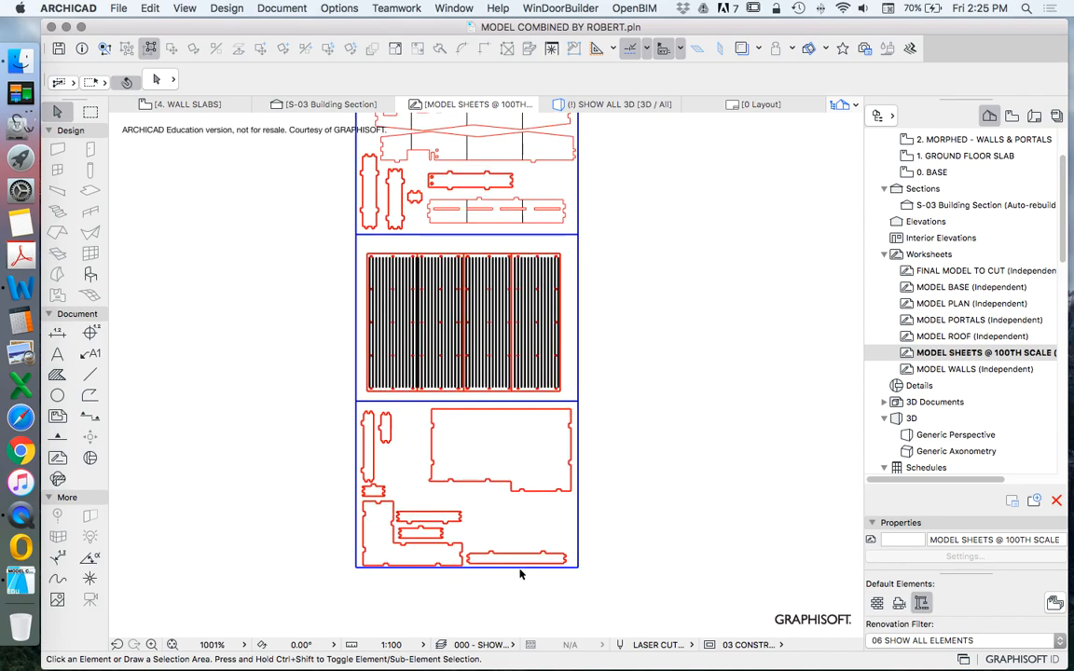
pyautogui.scroll(-2, 454, 445)
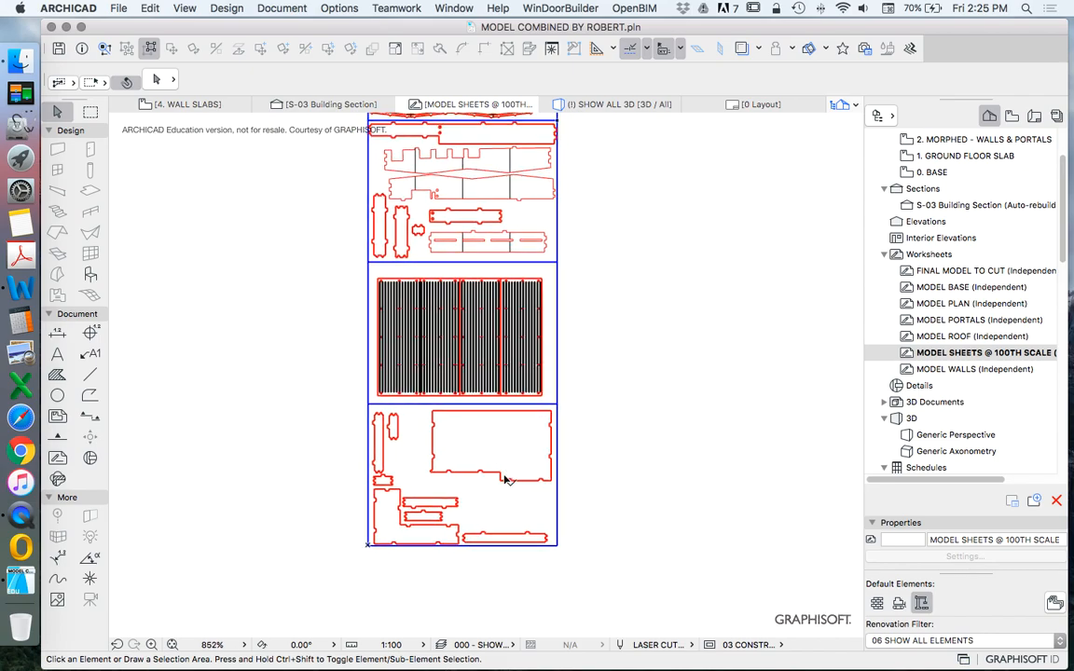
pyautogui.scroll(3, 501, 244)
pyautogui.scroll(-5, 520, 283)
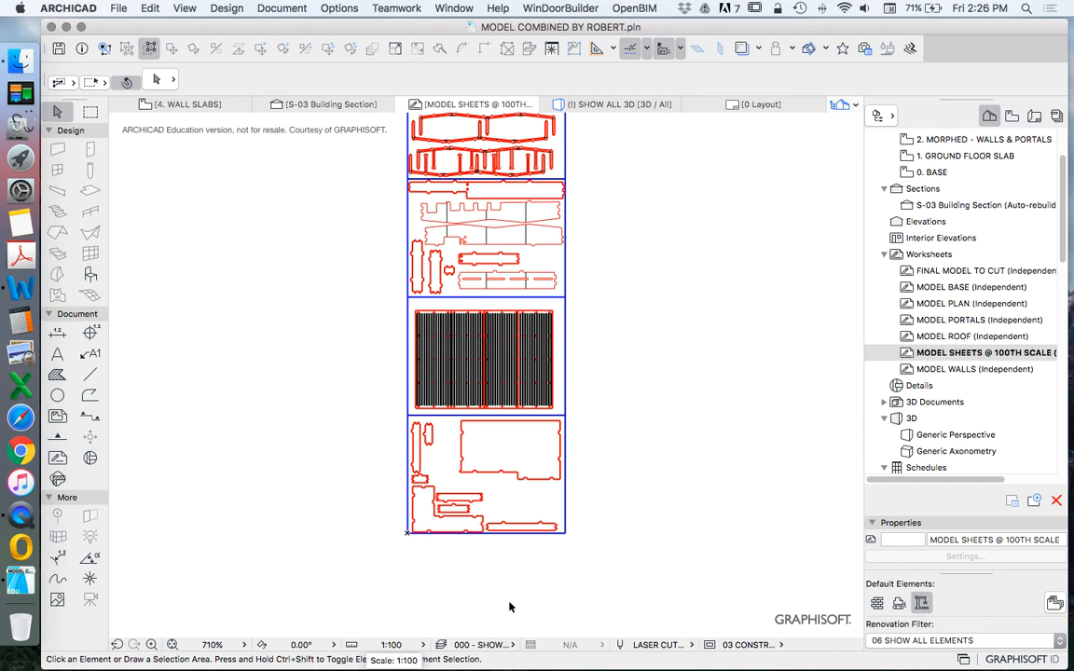
pyautogui.scroll(5, 483, 385)
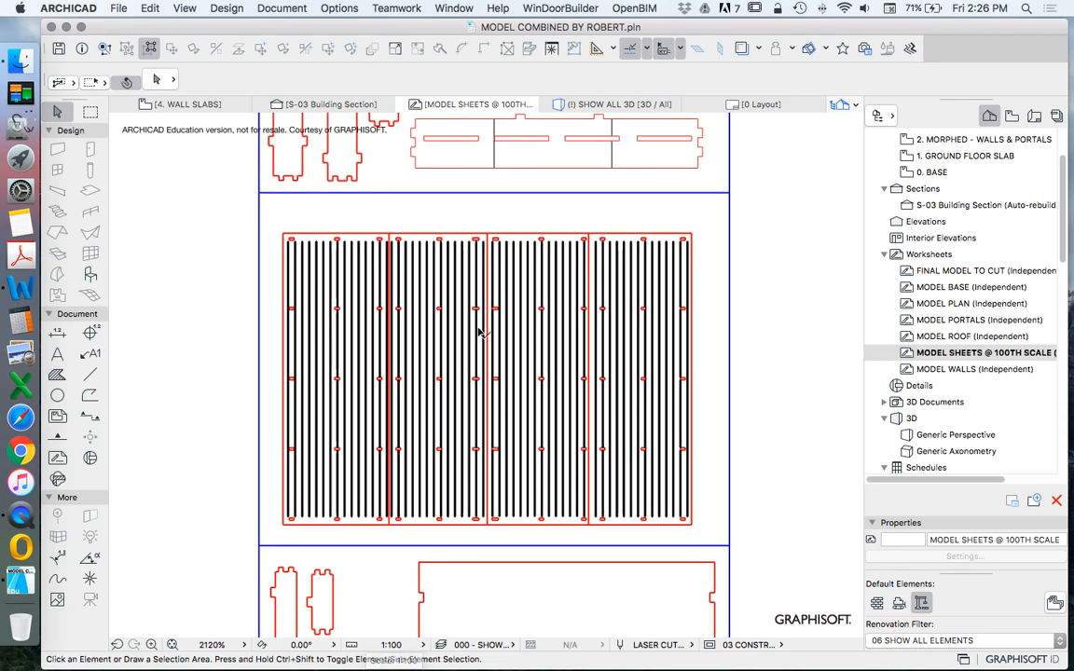
pyautogui.rightClick(271, 237)
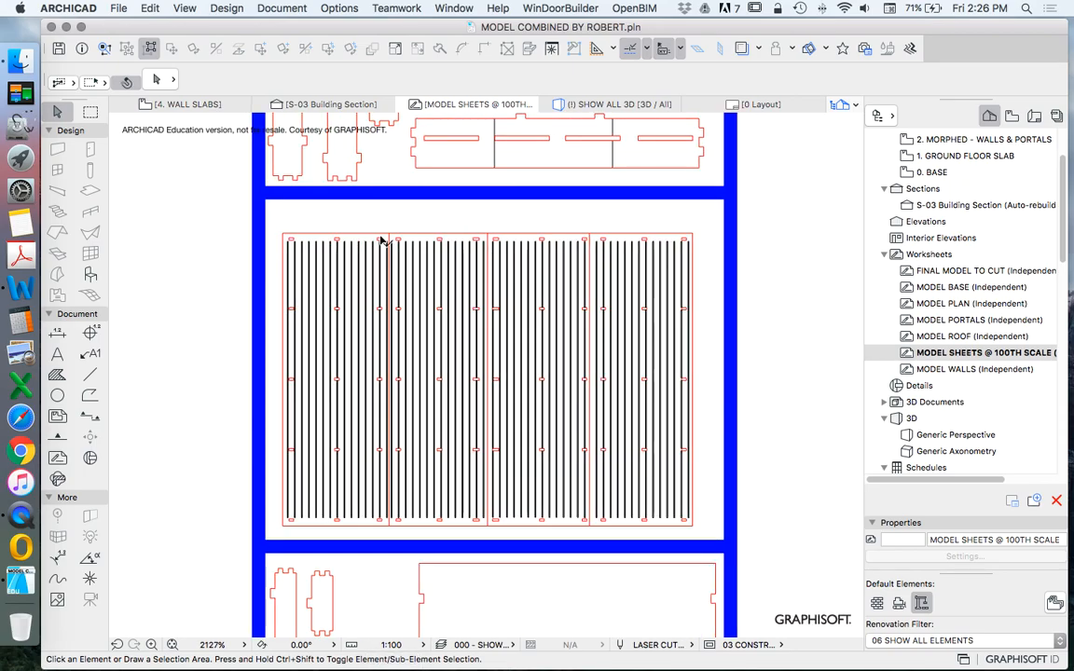
# Examine the line thickness of the slatted sheet's cut lines, the blue border and the bottom sheet's pieces at close range.
pyautogui.scroll(7, 422, 232)
pyautogui.scroll(-5, 434, 373)
pyautogui.scroll(4, 438, 390)
pyautogui.scroll(-3, 427, 433)
pyautogui.scroll(4, 405, 339)
pyautogui.scroll(-6, 406, 339)
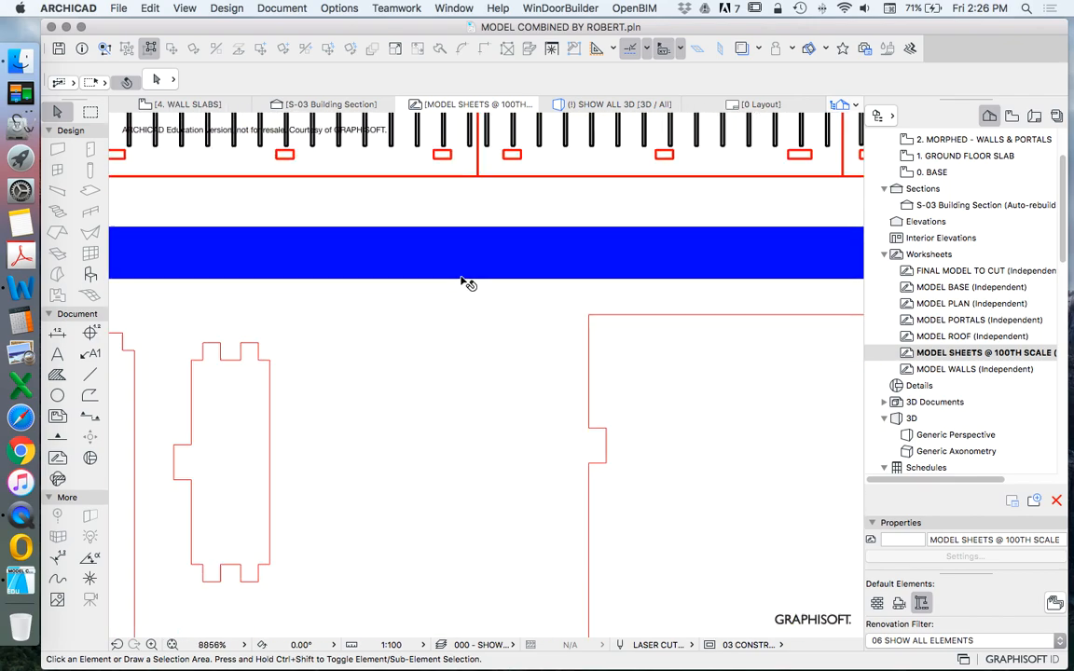
pyautogui.scroll(2, 444, 438)
pyautogui.scroll(-2, 439, 514)
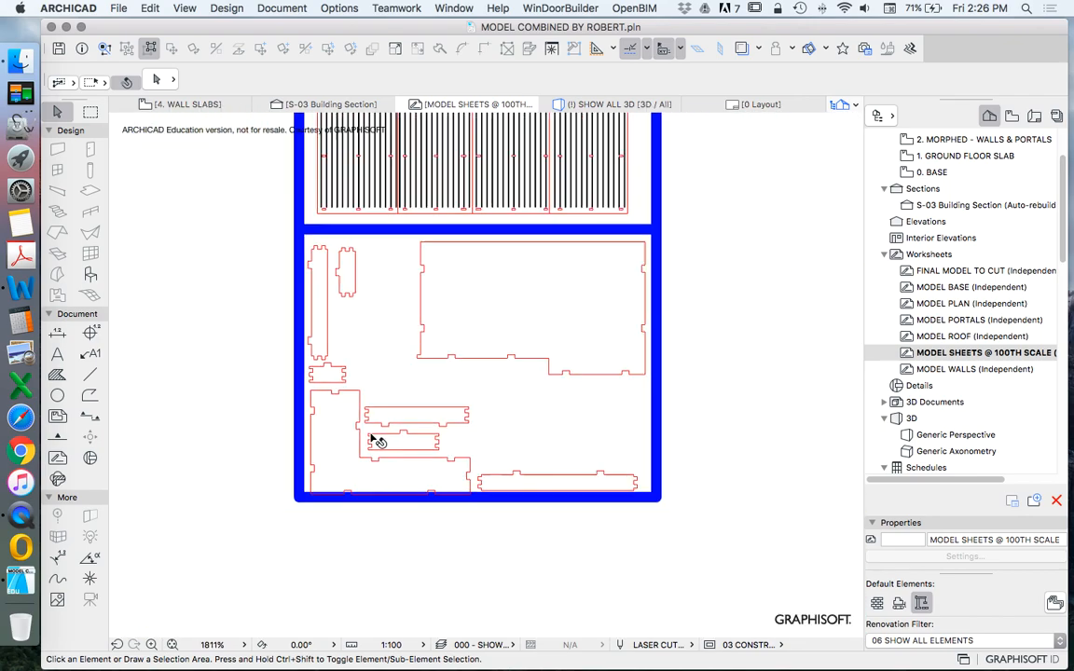
# Check the contour pen of the small upright piece on the bottom sheet, and deselect the piece.
pyautogui.scroll(4, 367, 354)
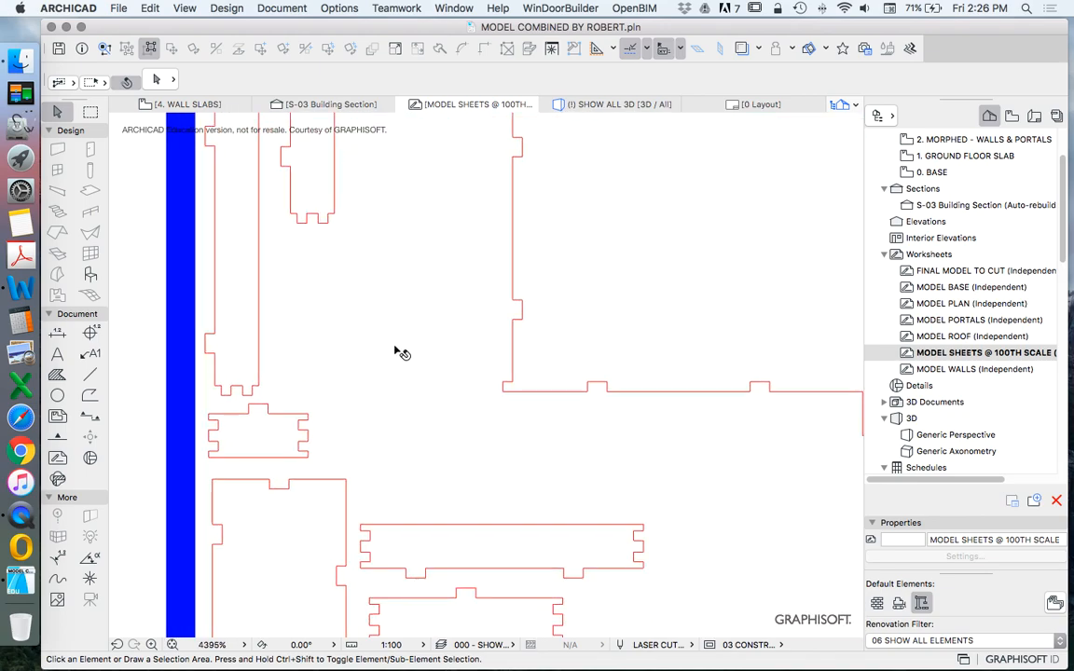
pyautogui.scroll(-3, 344, 264)
pyautogui.click(343, 232)
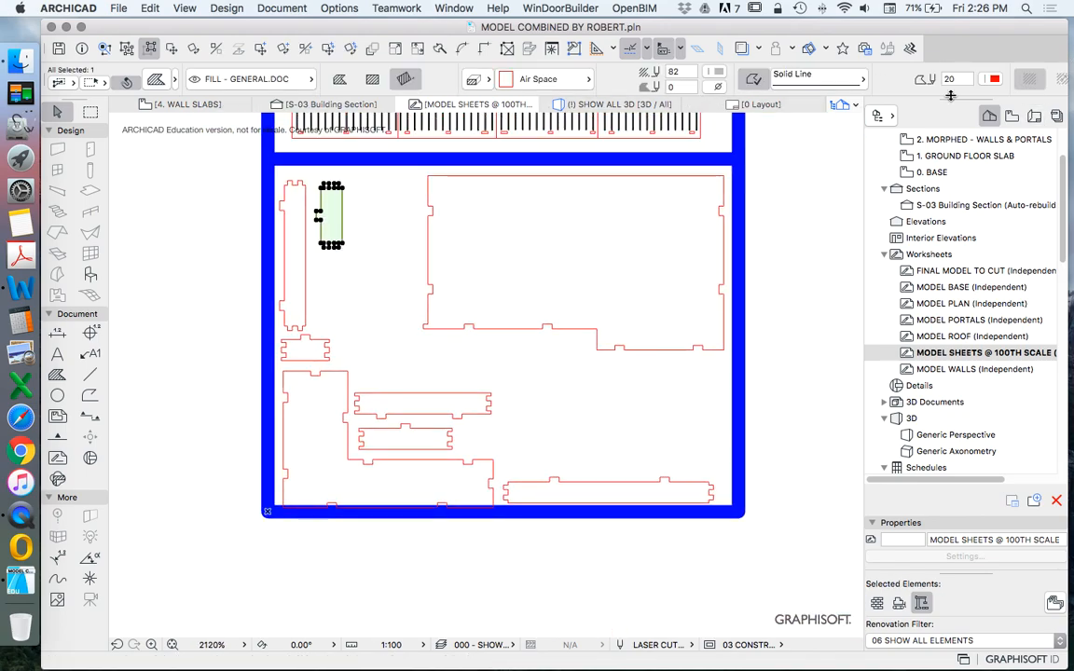
pyautogui.press('Escape')
# Set the contour pen of all eight pieces on the bottom sheet to the red pen 2, and deselect them.
pyautogui.moveTo(258, 154); pyautogui.dragTo(702, 491)
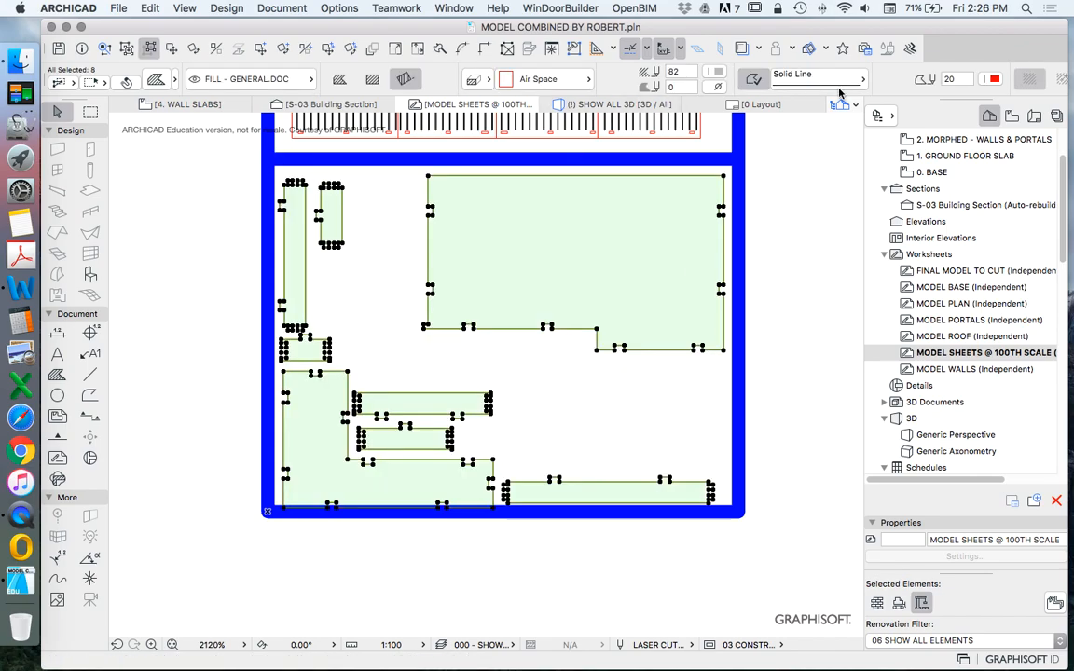
pyautogui.click(994, 80)
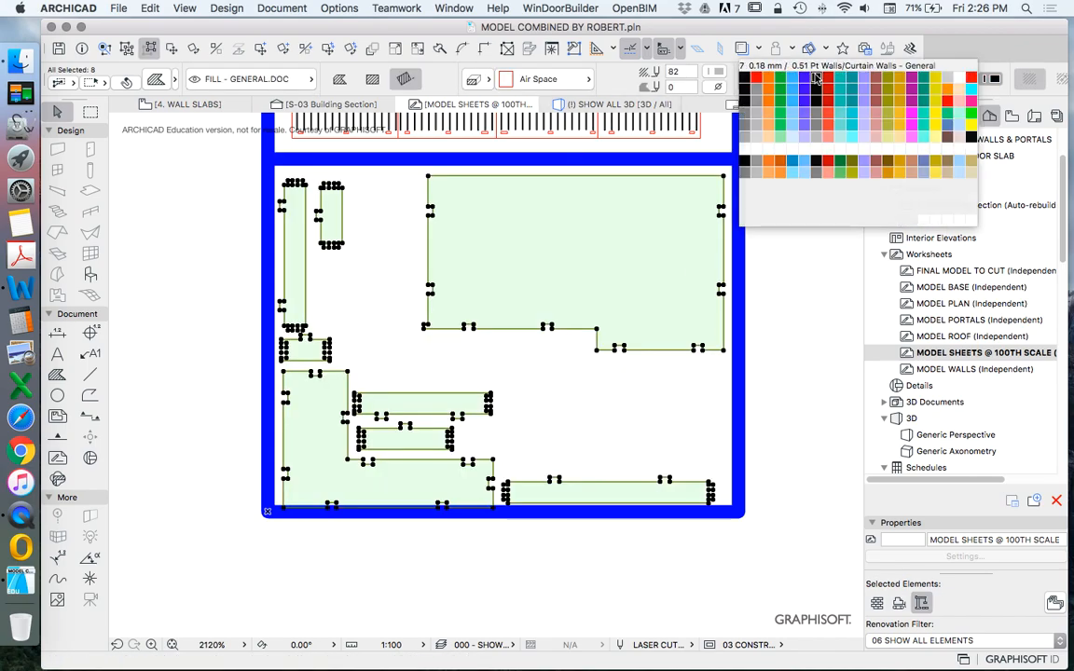
pyautogui.click(755, 80)
pyautogui.click(536, 414)
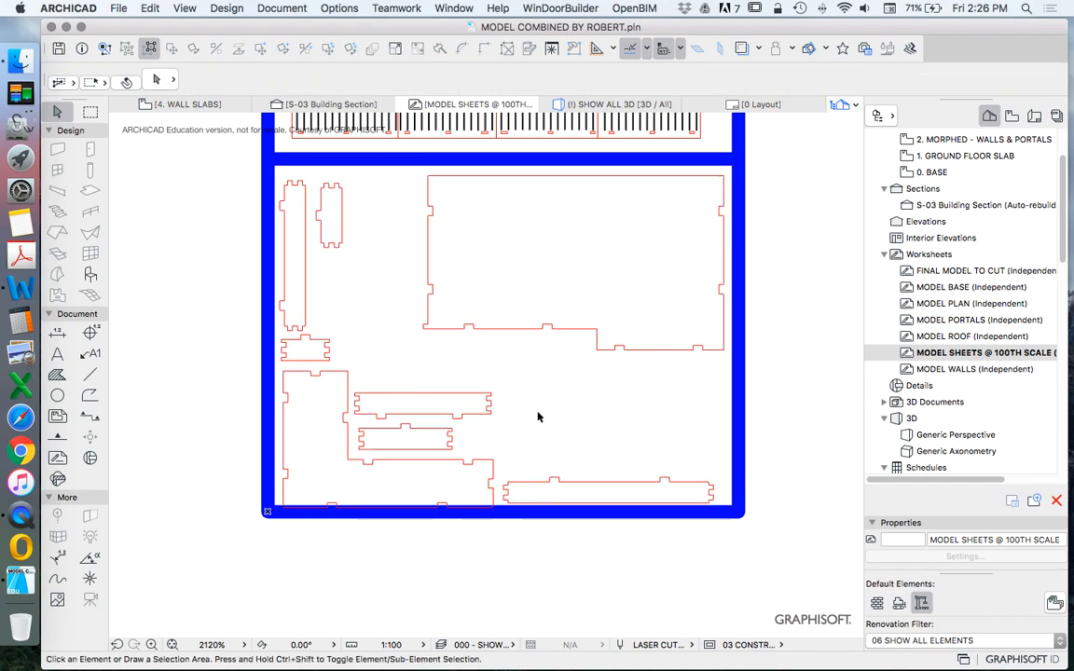
# Look over the project's Pens & Color attributes and close them.
pyautogui.scroll(5, 528, 296)
pyautogui.scroll(-5, 530, 407)
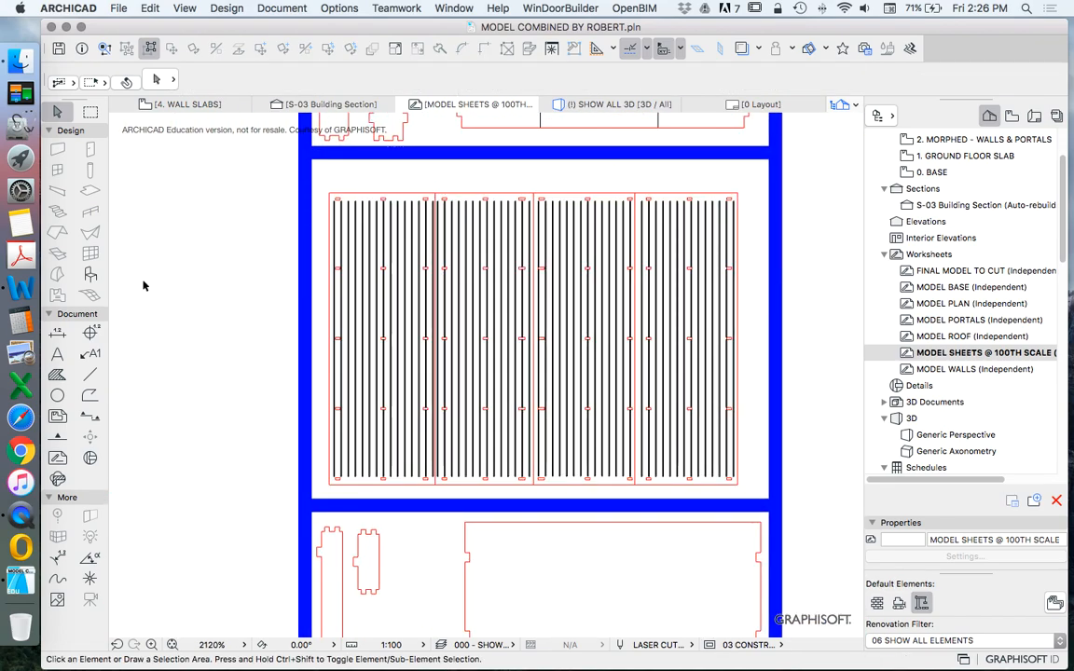
pyautogui.click(338, 8)
pyautogui.moveTo(373, 31)
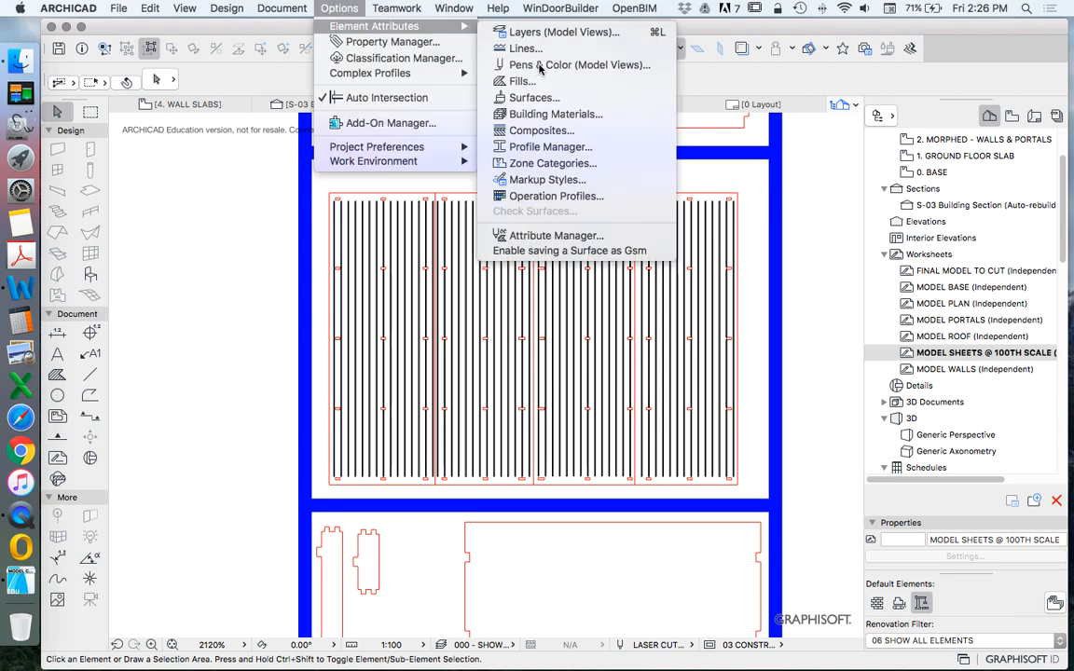
pyautogui.click(532, 58)
pyautogui.click(545, 453)
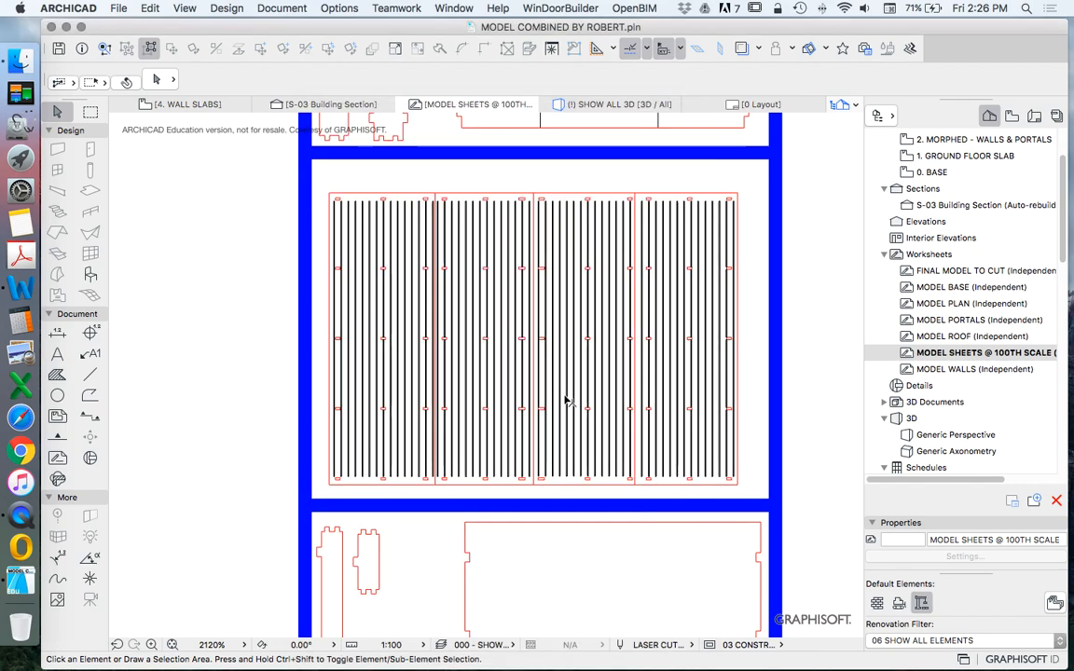
# Check the contour pens of the slats and of the grouped panels on the slatted sheet, with groups no longer suspended.
pyautogui.scroll(-3, 475, 204)
pyautogui.scroll(3, 456, 175)
pyautogui.scroll(5, 456, 315)
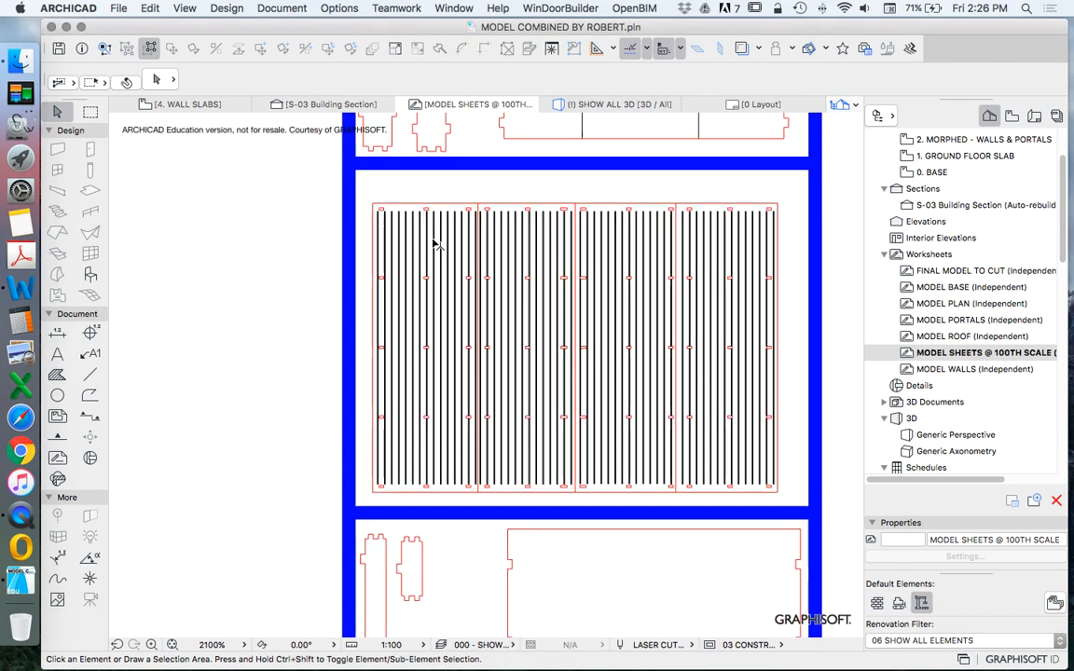
pyautogui.click(453, 276)
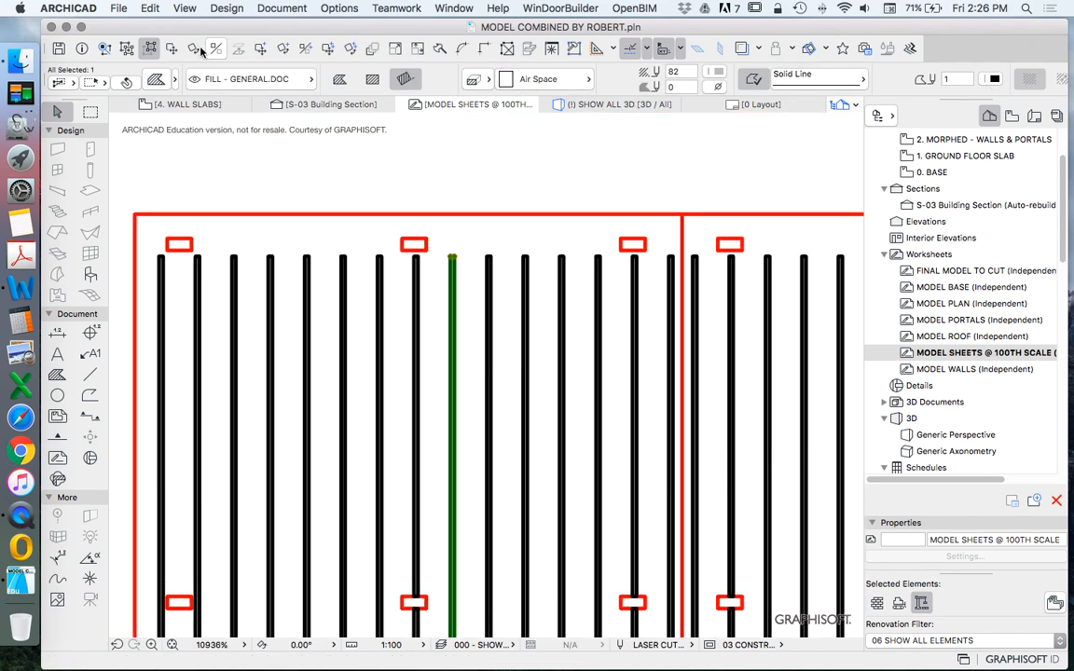
pyautogui.click(150, 49)
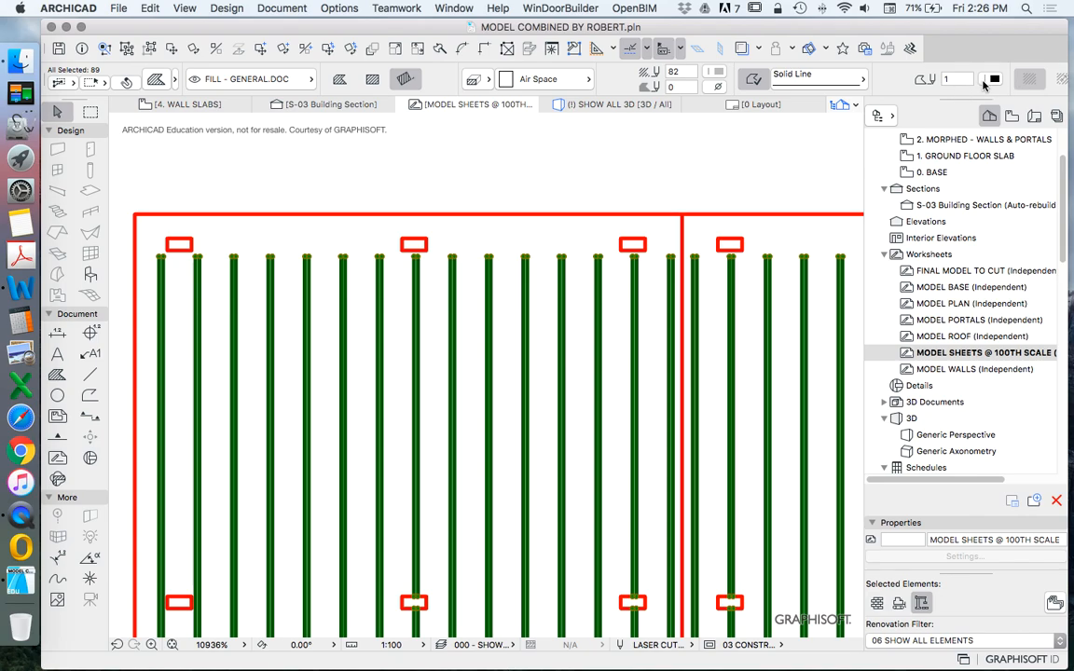
pyautogui.click(573, 217)
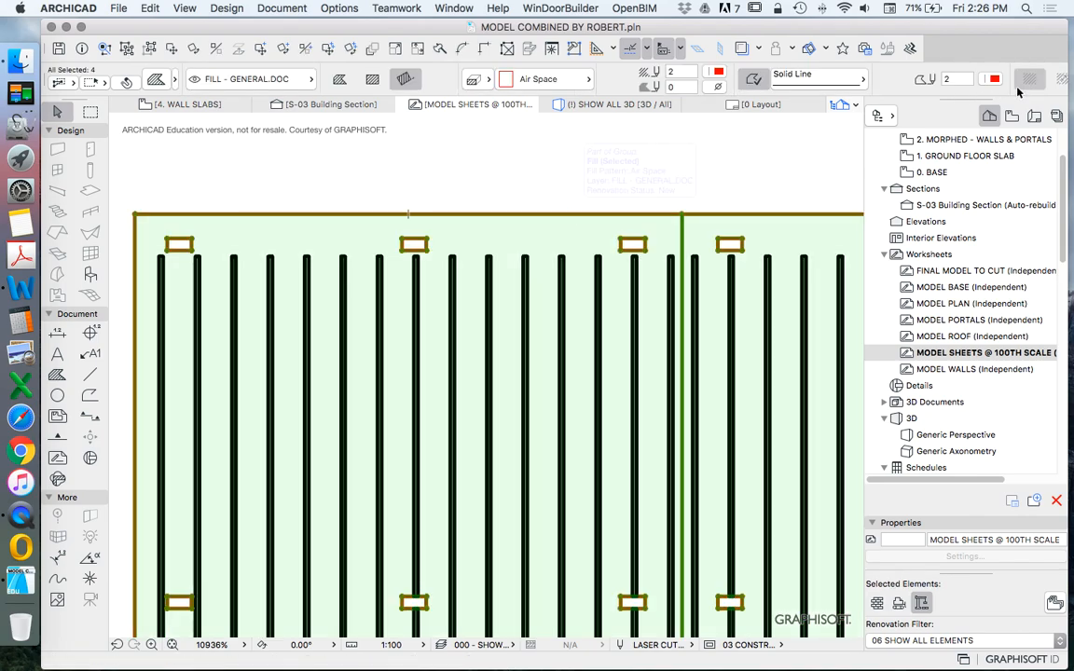
pyautogui.scroll(-6, 512, 205)
pyautogui.scroll(5, 441, 198)
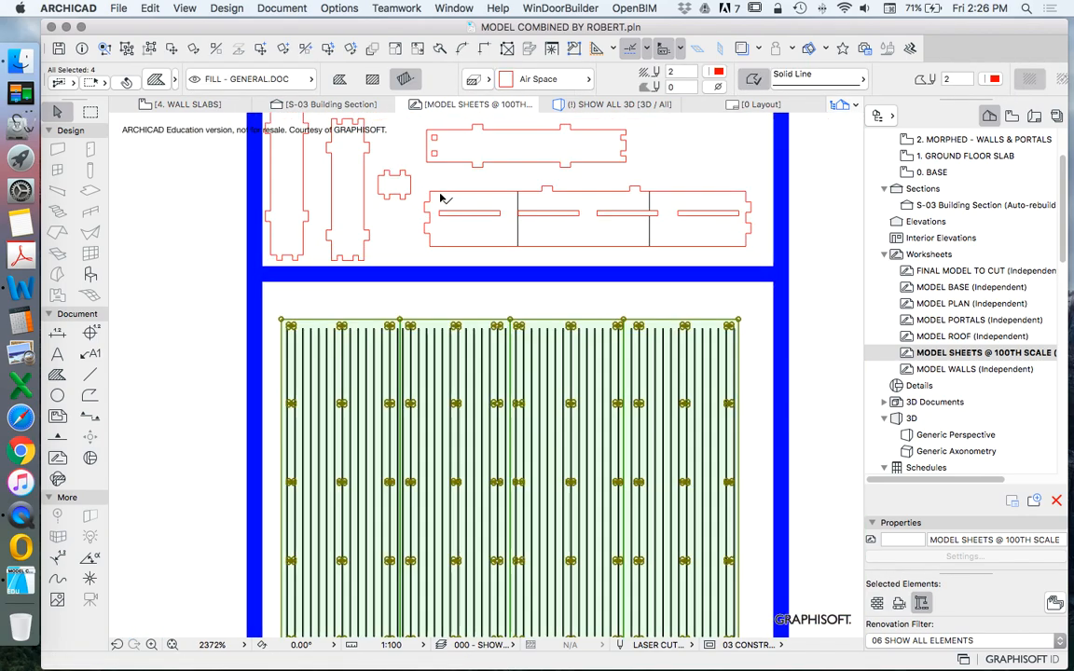
# Set the contour pen of the two upright pieces, the small notched piece and the plain horizontal strip above the slatted sheet to red pen 2.
pyautogui.scroll(-5, 378, 311)
pyautogui.scroll(4, 326, 280)
pyautogui.scroll(-4, 276, 245)
pyautogui.scroll(5, 395, 428)
pyautogui.moveTo(513, 550); pyautogui.dragTo(211, 377)
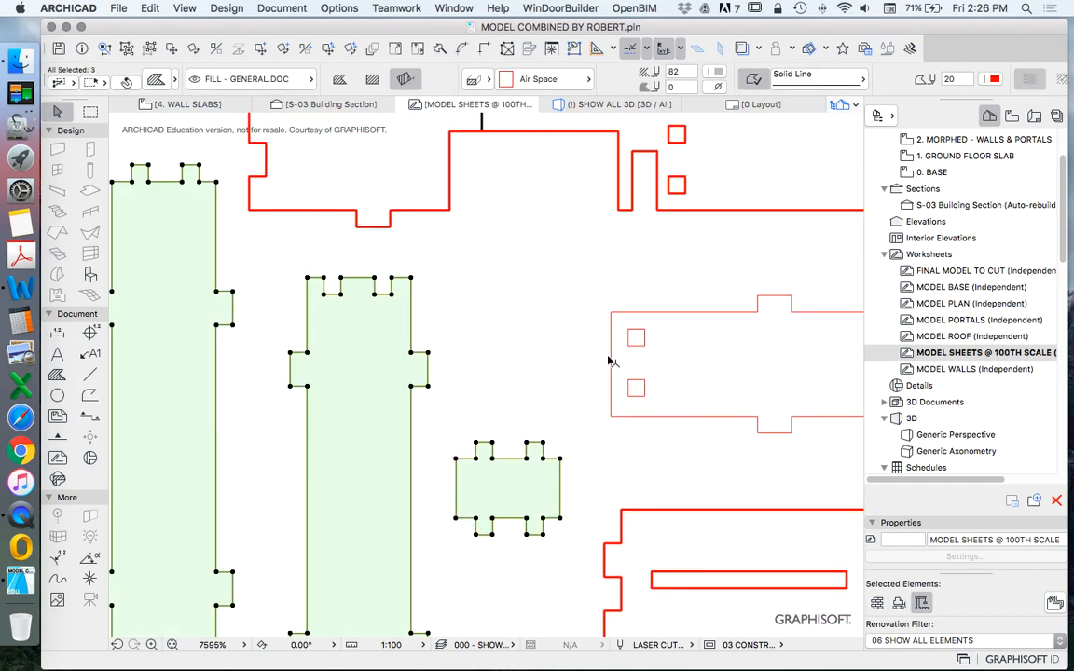
pyautogui.keyDown('shift'); pyautogui.click(690, 319); pyautogui.keyUp('shift')
pyautogui.scroll(-4, 690, 319)
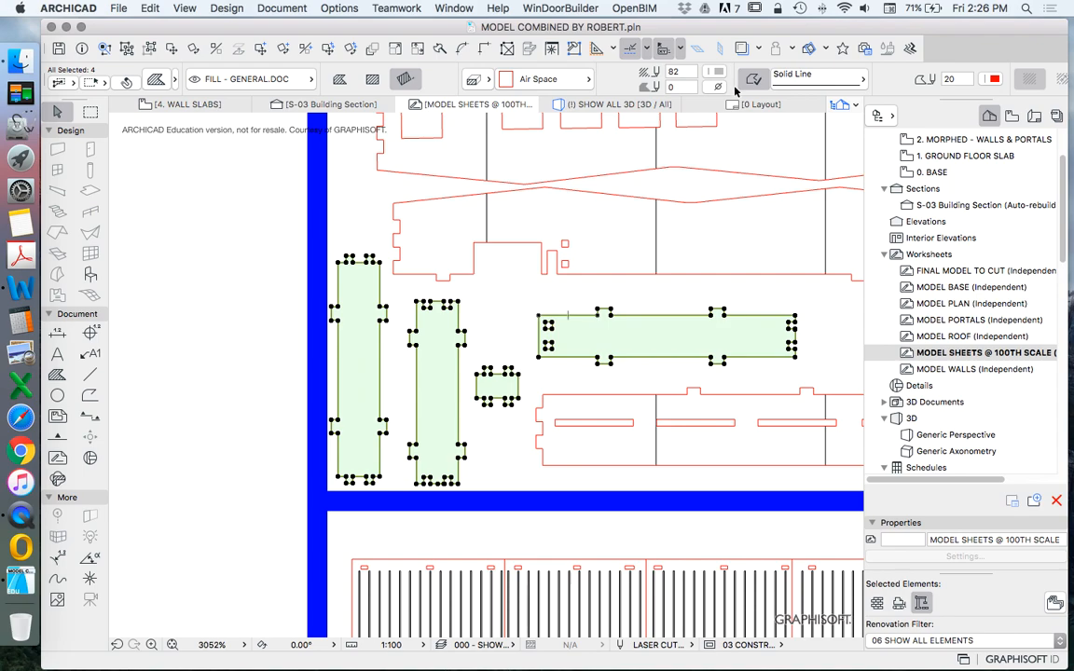
pyautogui.click(996, 80)
pyautogui.click(783, 84)
pyautogui.click(580, 244)
# Examine the line thickness of the portal frame pieces and the neighbouring sheets at close range.
pyautogui.scroll(6, 579, 245)
pyautogui.scroll(-8, 574, 396)
pyautogui.scroll(6, 571, 238)
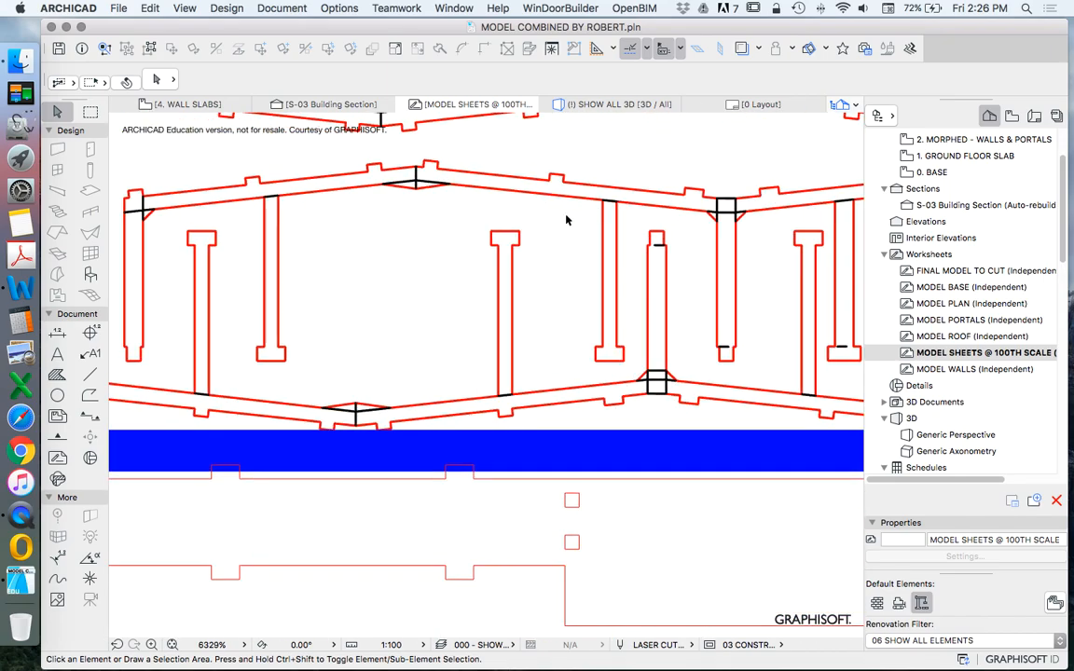
pyautogui.scroll(3, 566, 220)
pyautogui.scroll(-5, 463, 304)
pyautogui.scroll(2, 435, 479)
pyautogui.scroll(-6, 466, 280)
pyautogui.scroll(4, 566, 279)
pyautogui.scroll(-4, 495, 436)
pyautogui.scroll(8, 537, 376)
pyautogui.scroll(-10, 531, 345)
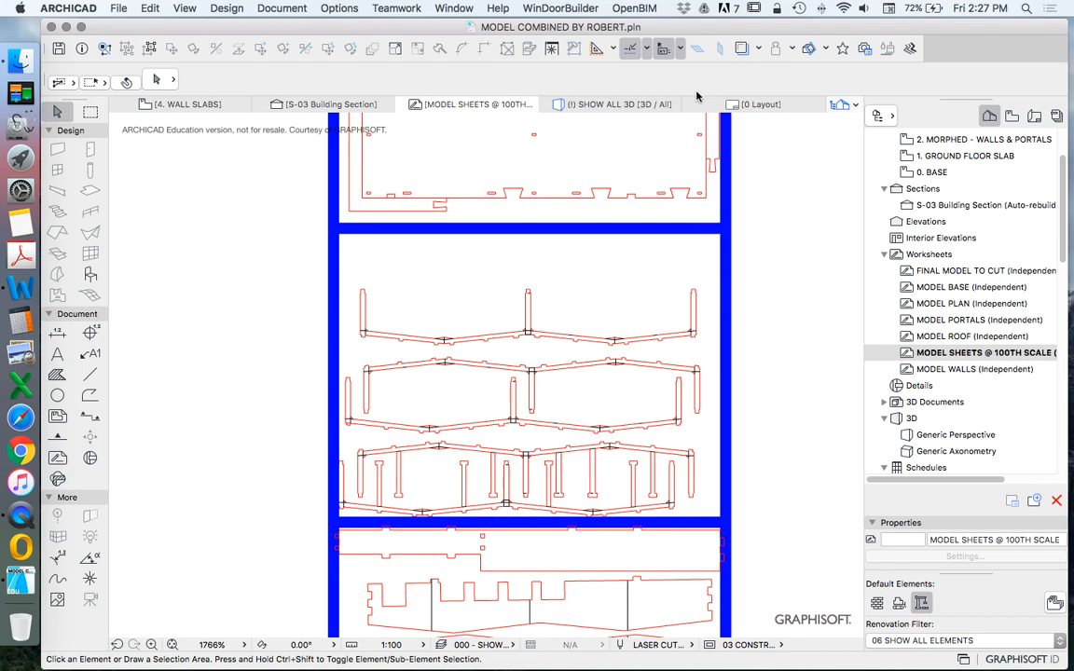
pyautogui.scroll(9, 560, 289)
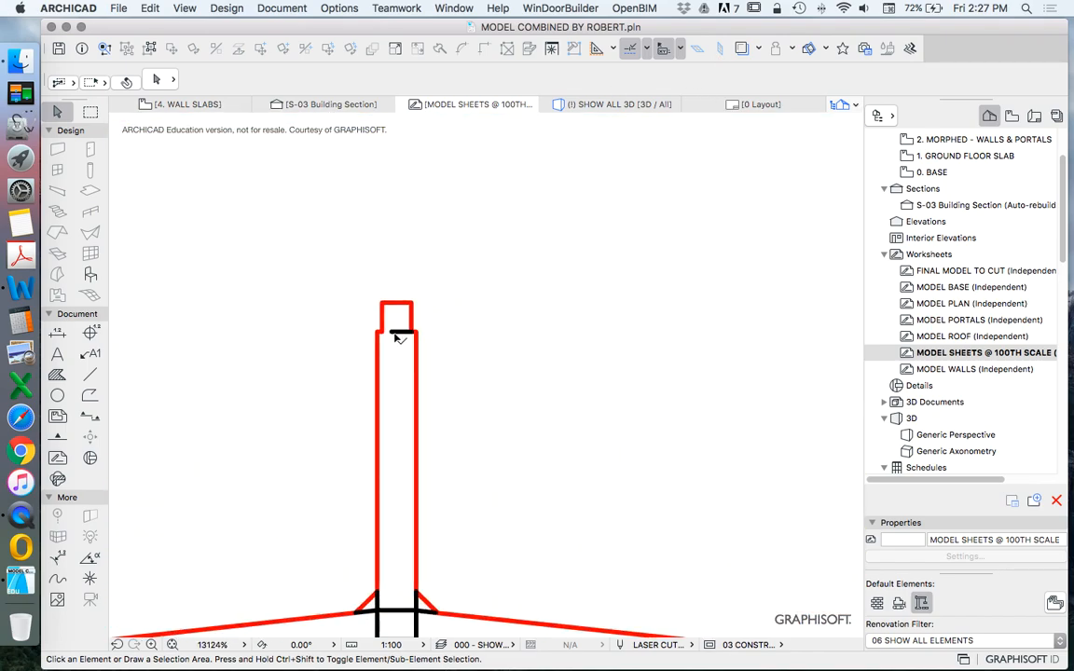
# Turn off the True Line Weight display in the worksheet.
pyautogui.press('super+a')
pyautogui.rightClick(453, 226)
pyautogui.click(575, 305)
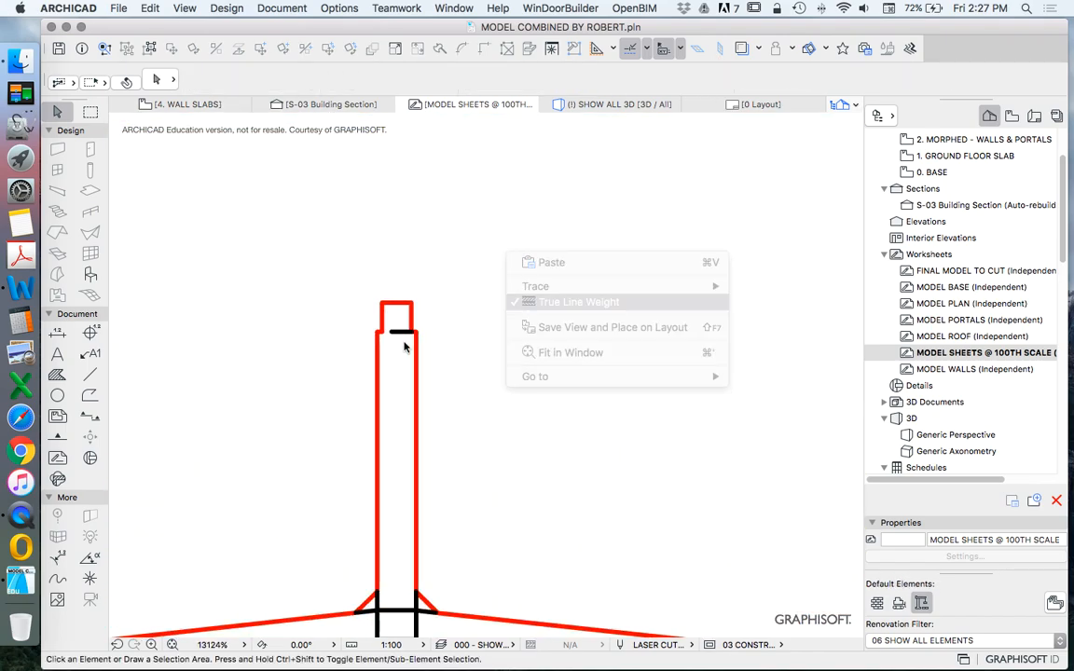
pyautogui.scroll(-4, 456, 201)
pyautogui.press('Escape')
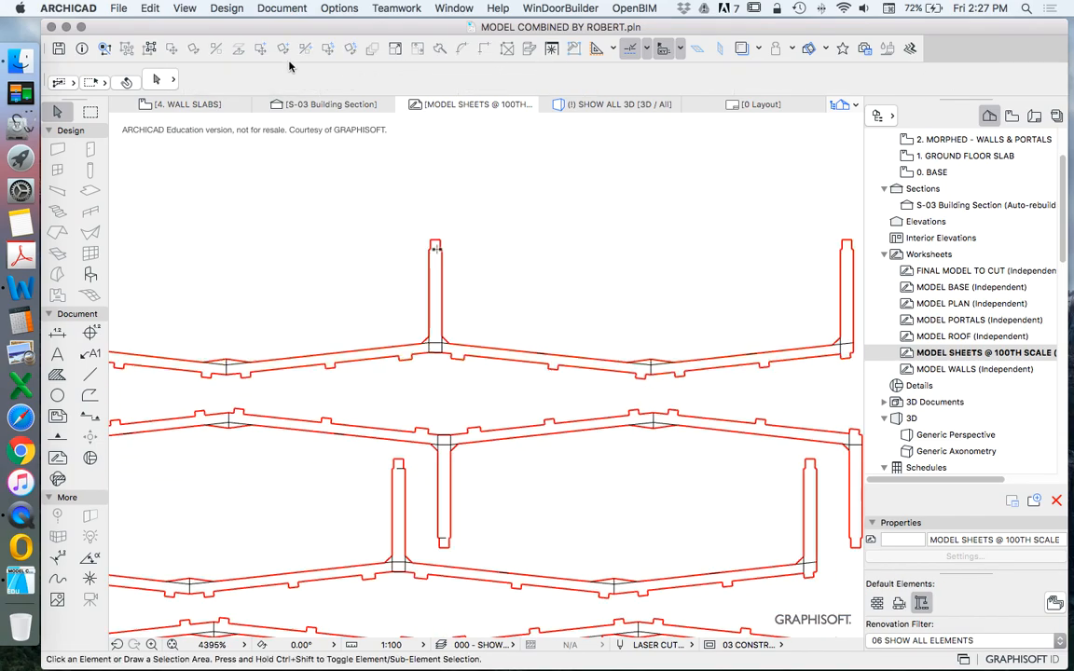
# Check the pen of the short black line across the head of the portal frame's upright, and deselect it.
pyautogui.scroll(4, 412, 252)
pyautogui.click(506, 240)
pyautogui.scroll(-4, 465, 255)
pyautogui.scroll(4, 487, 256)
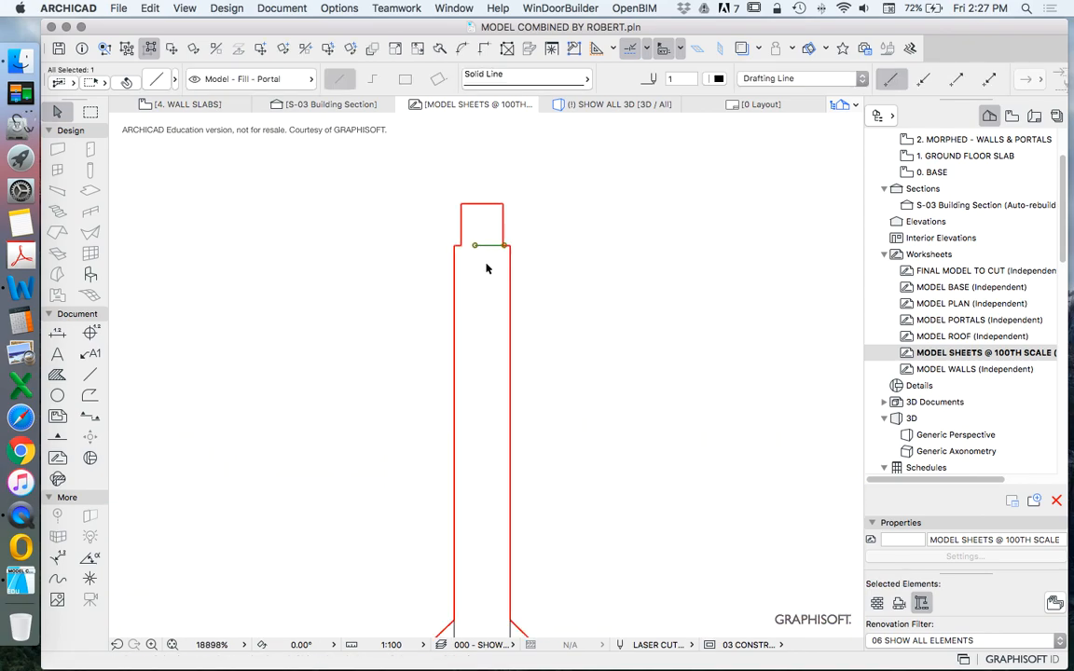
pyautogui.scroll(-4, 410, 244)
pyautogui.scroll(4, 470, 265)
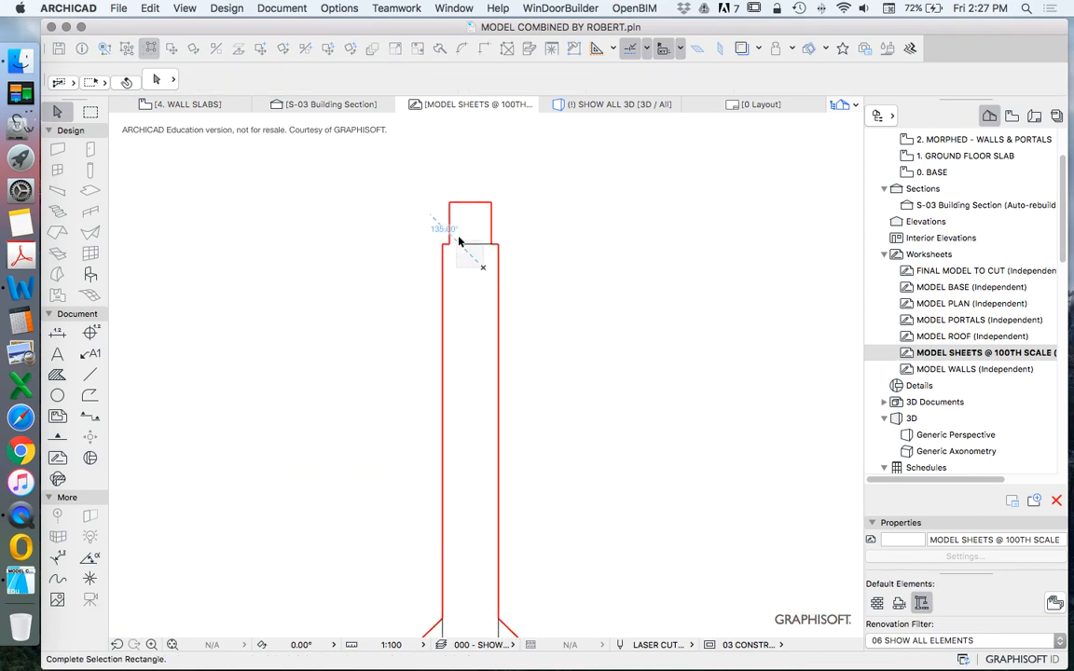
pyautogui.click(489, 307)
pyautogui.scroll(-8, 504, 289)
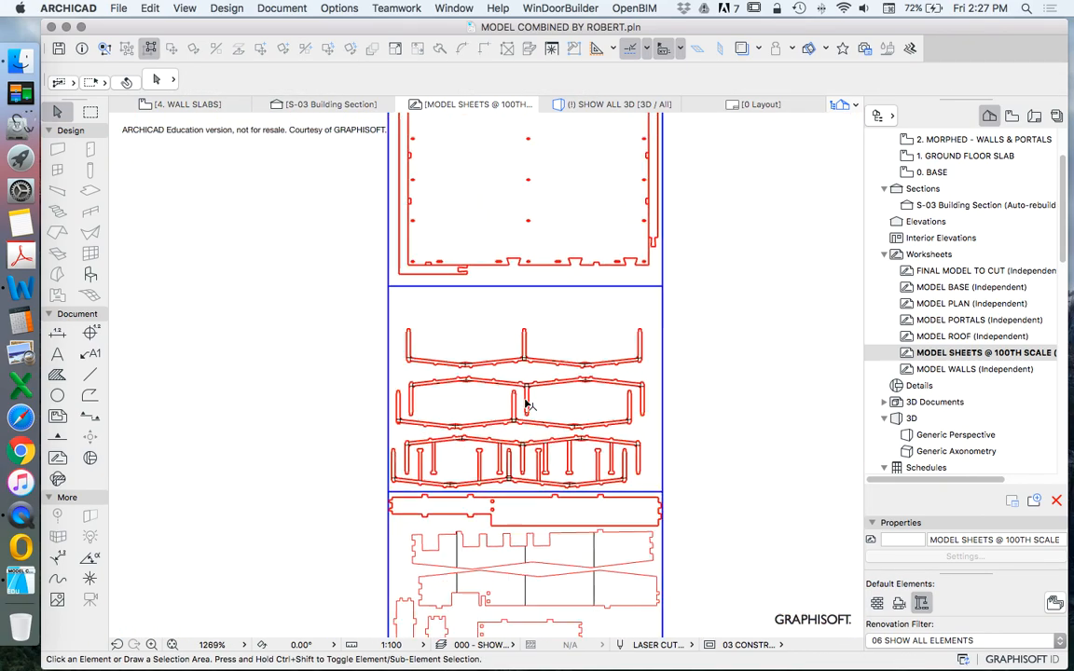
# Compare the line thickness of the cut pieces across all the stacked sheets.
pyautogui.scroll(-1, 511, 305)
pyautogui.scroll(3, 533, 347)
pyautogui.scroll(-4, 459, 395)
pyautogui.scroll(4, 466, 249)
pyautogui.scroll(-4, 510, 306)
pyautogui.scroll(4, 512, 175)
pyautogui.scroll(-3, 539, 264)
pyautogui.scroll(2, 499, 281)
pyautogui.scroll(-5, 487, 280)
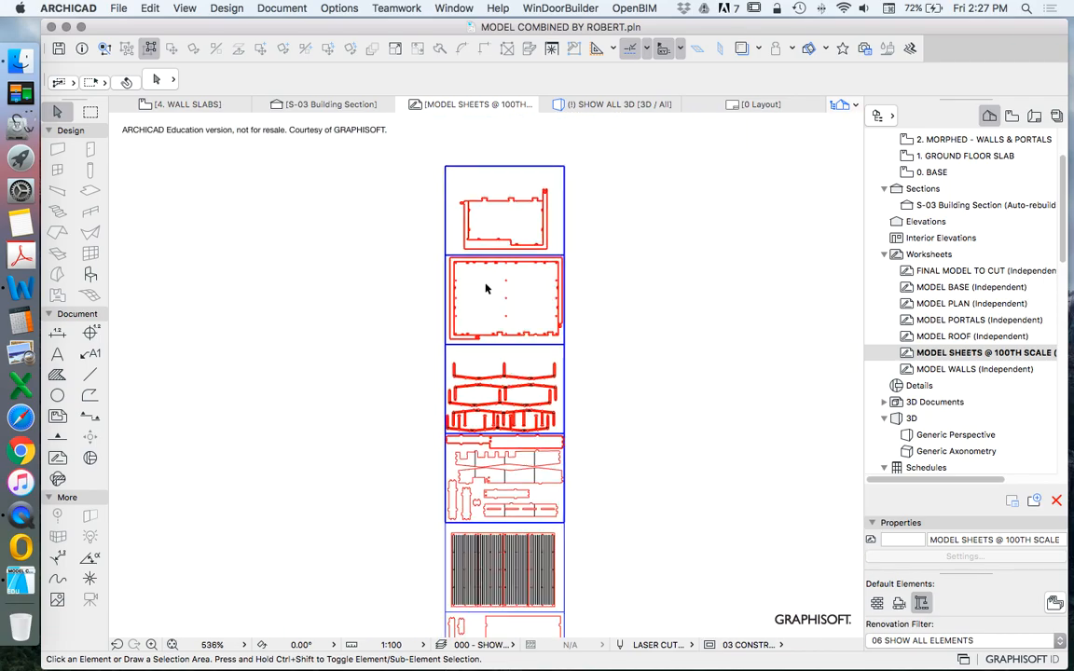
pyautogui.scroll(3, 508, 317)
pyautogui.scroll(-4, 522, 277)
pyautogui.scroll(3, 494, 417)
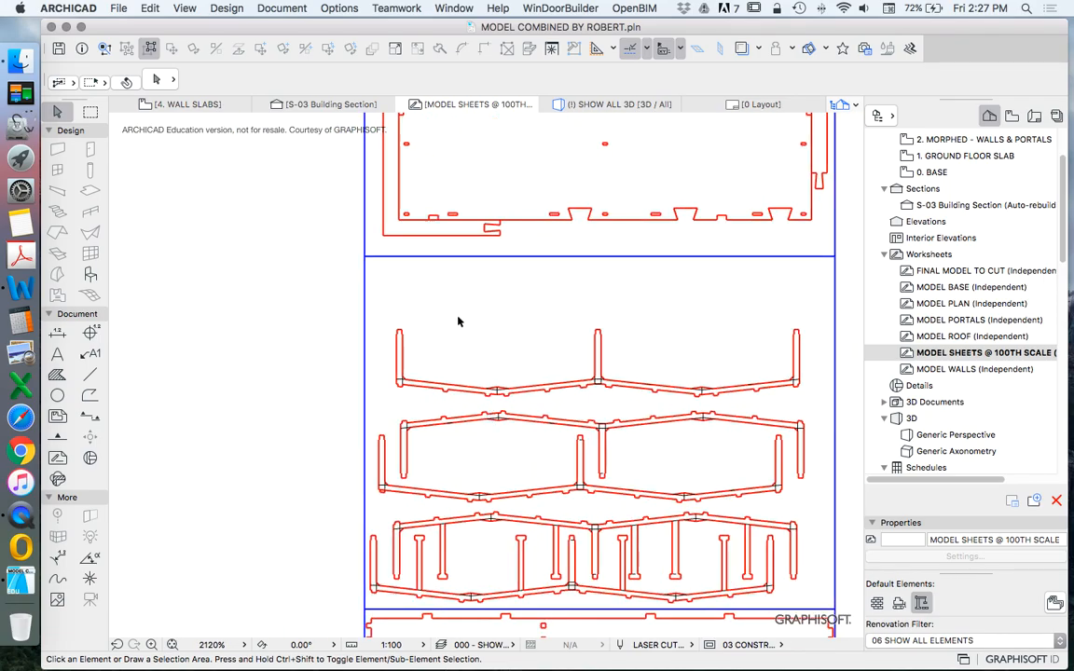
pyautogui.scroll(-2, 439, 288)
pyautogui.scroll(3, 450, 396)
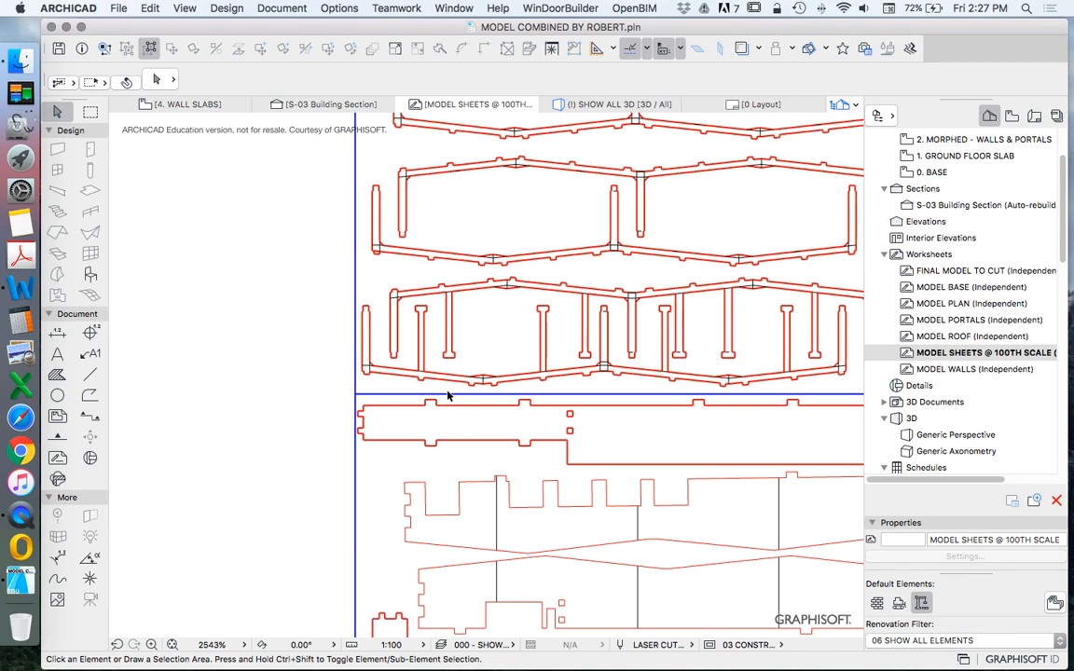
pyautogui.scroll(-4, 447, 396)
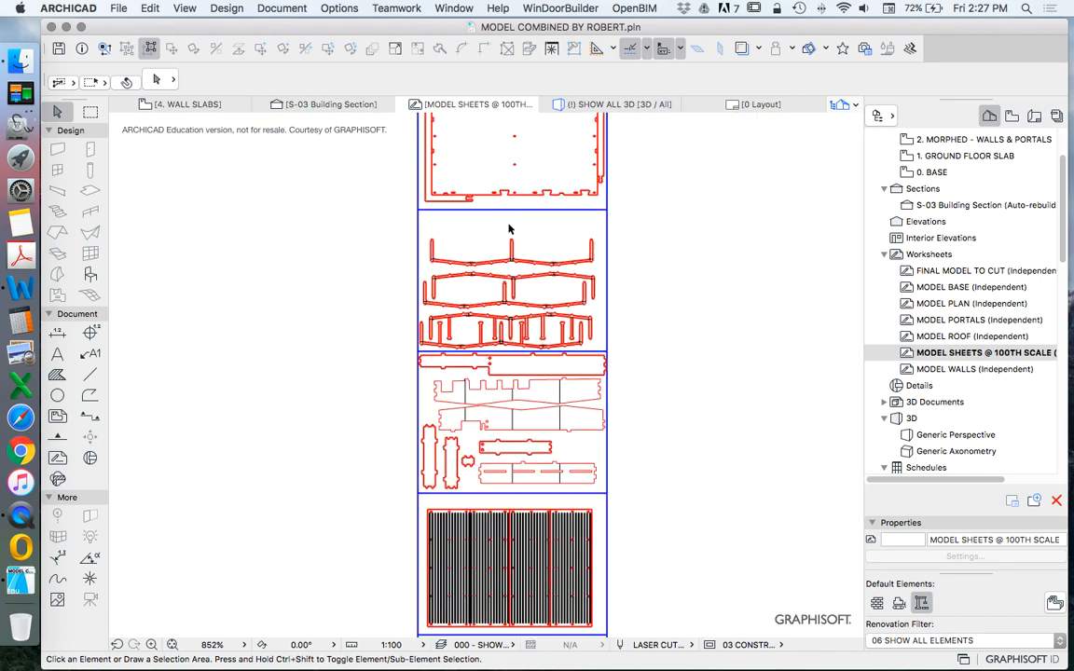
# Check the contour pen of the two long wall pieces above the slatted sheet, and deselect them.
pyautogui.scroll(2, 518, 217)
pyautogui.scroll(4, 531, 505)
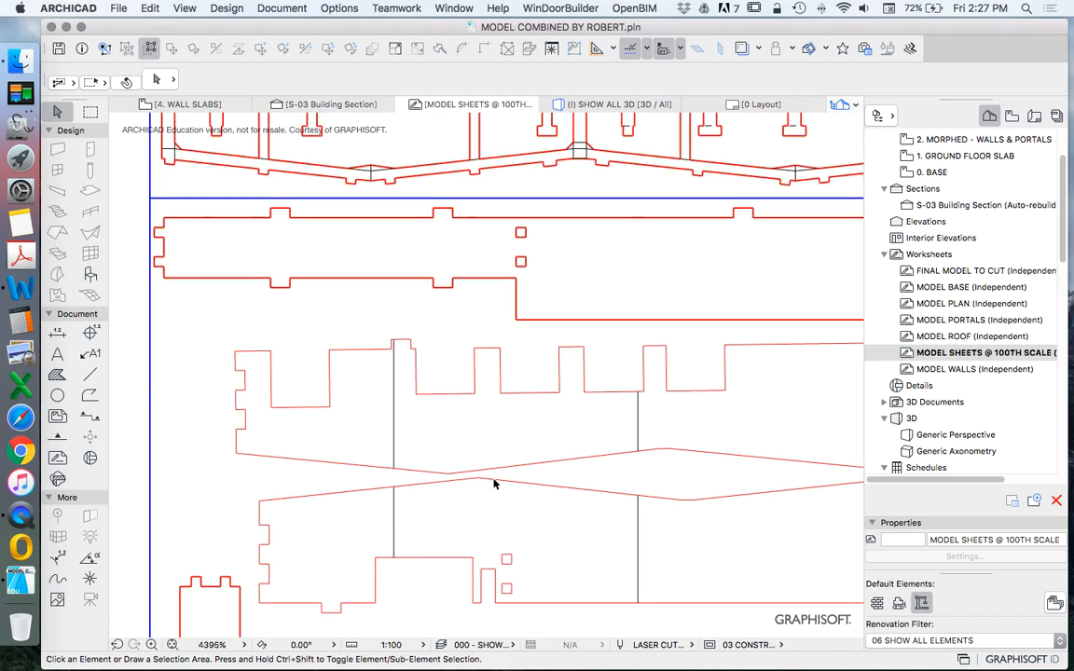
pyautogui.click(472, 444)
pyautogui.click(522, 504)
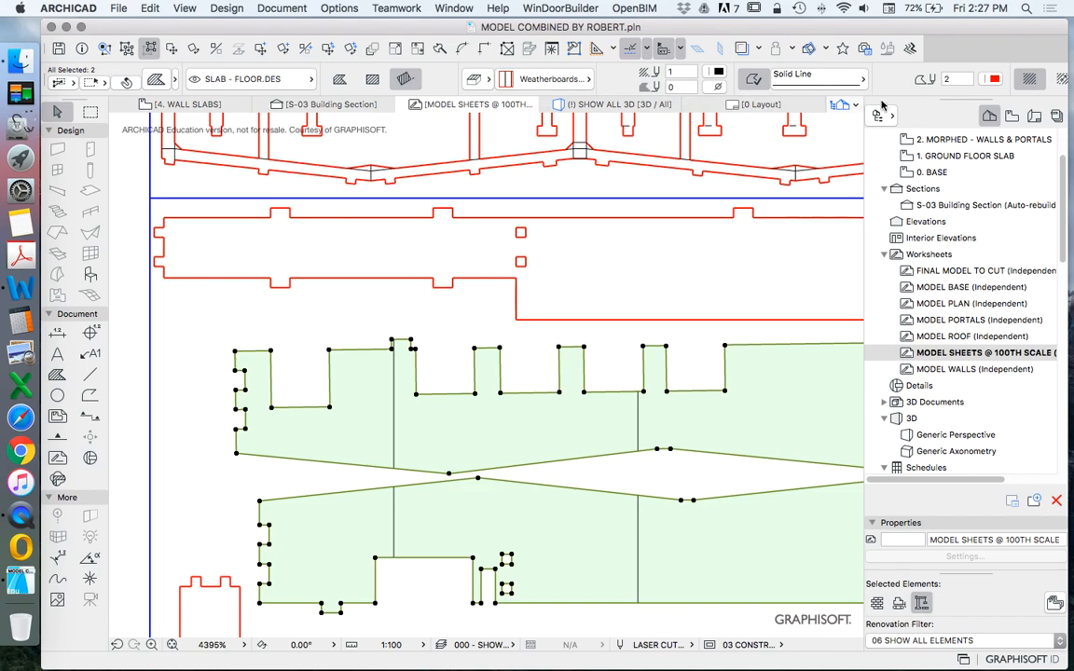
pyautogui.scroll(-4, 505, 174)
pyautogui.press('Escape')
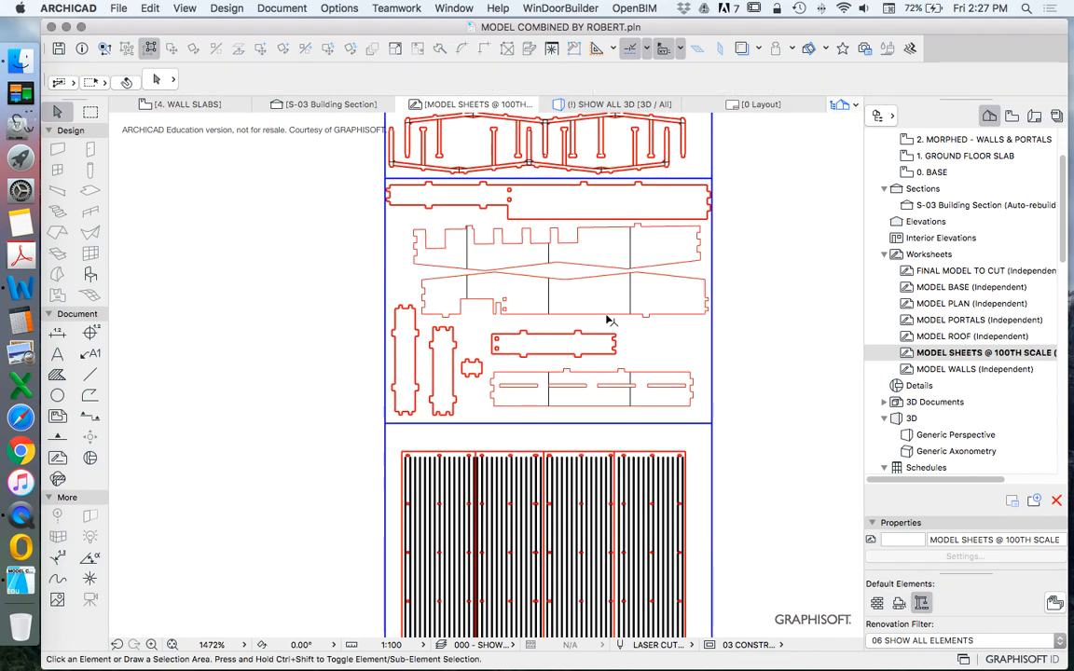
pyautogui.scroll(2, 590, 283)
pyautogui.scroll(1, 591, 284)
pyautogui.scroll(-2, 483, 250)
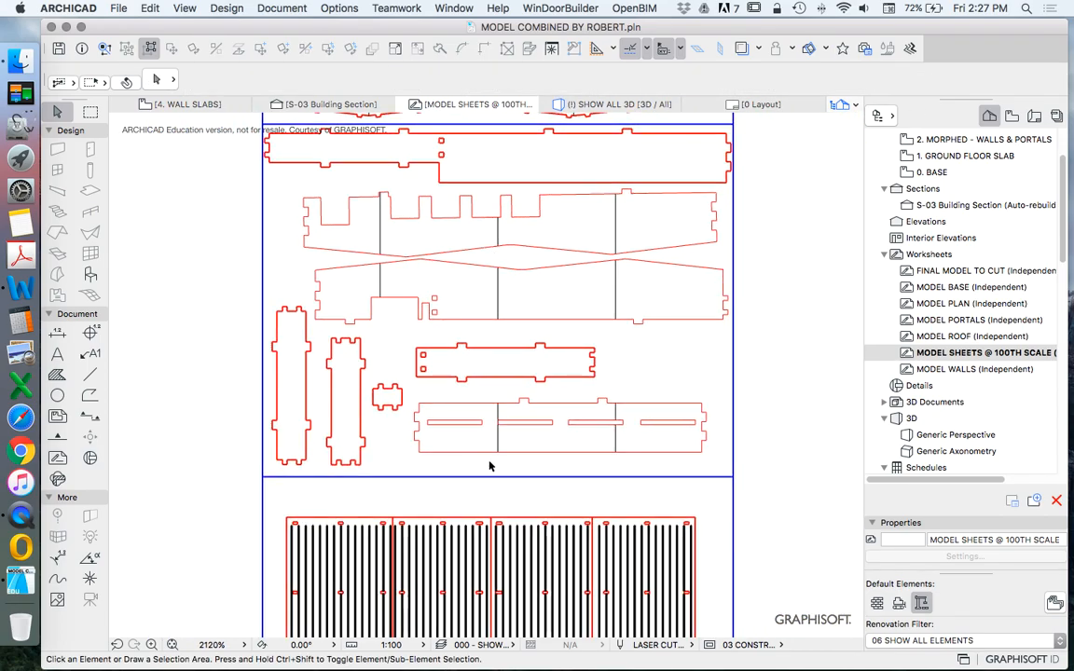
pyautogui.scroll(-2, 476, 349)
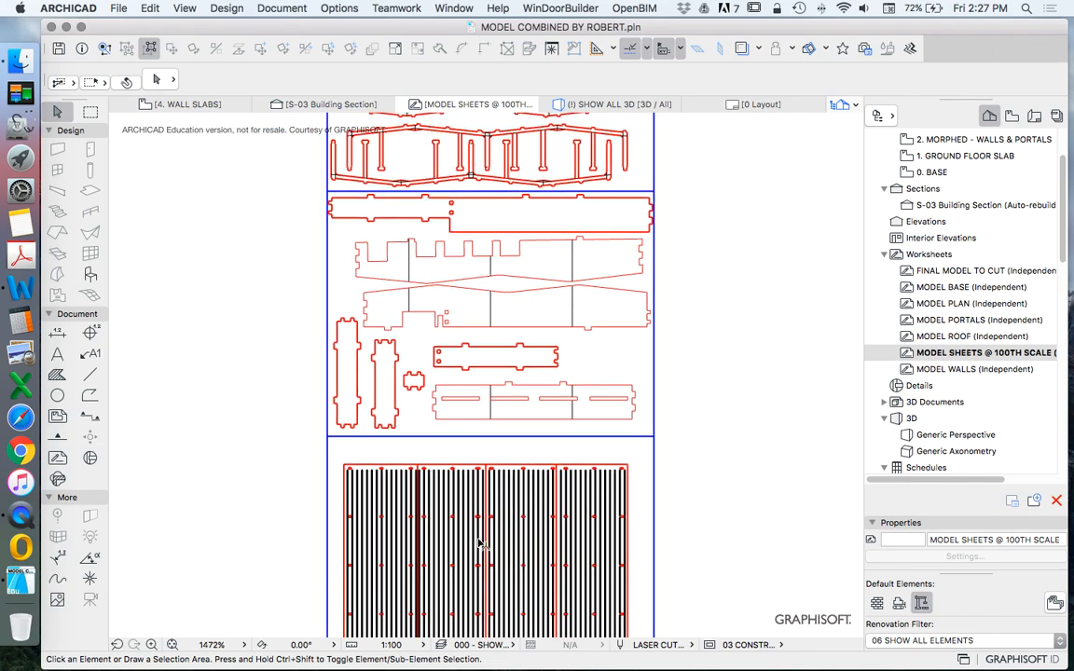
# Check the fill type and pens of the upper long wall piece alone, and deselect it.
pyautogui.click(390, 283)
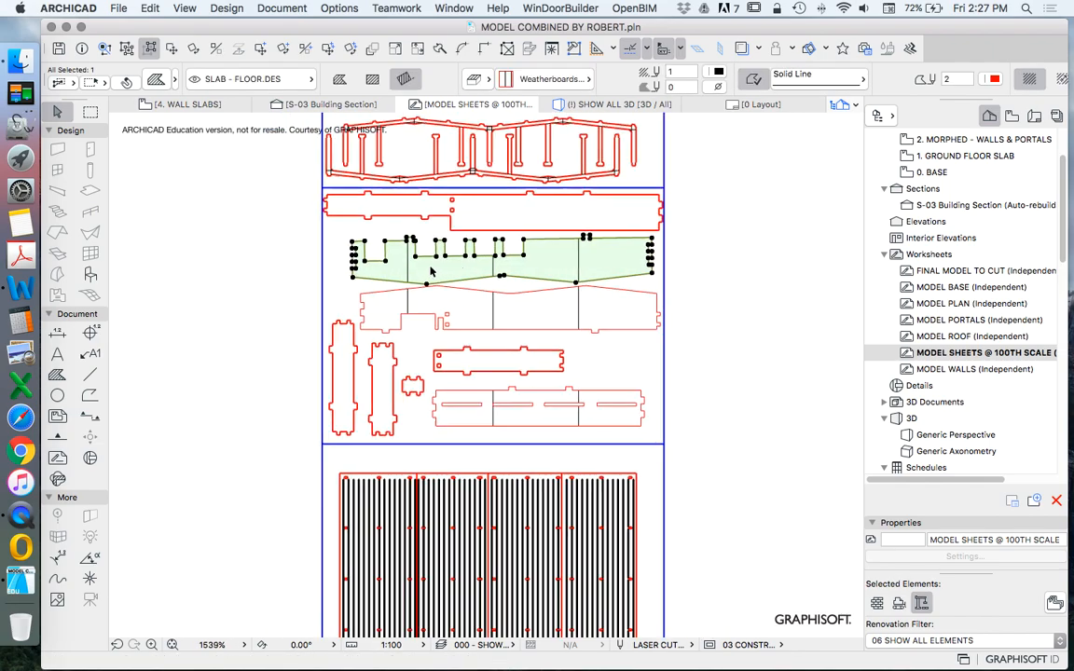
pyautogui.scroll(4, 431, 269)
pyautogui.scroll(-3, 427, 258)
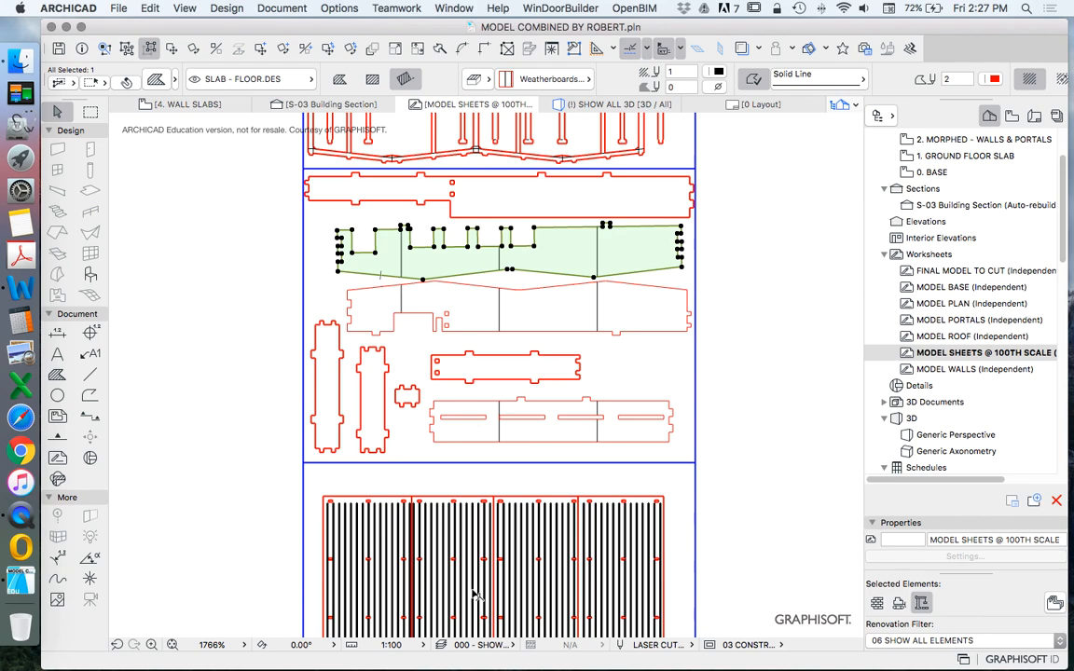
pyautogui.press('Escape')
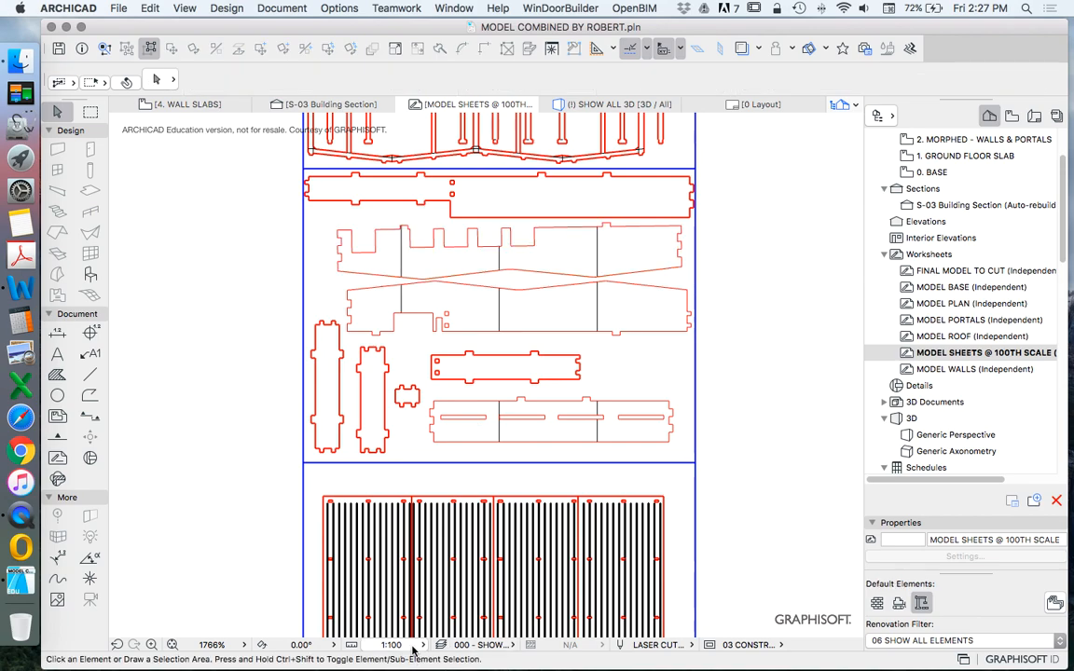
# Check the shared pens of the two long wall pieces together with the slotted piece, and deselect all three.
pyautogui.scroll(4, 407, 316)
pyautogui.scroll(-2, 378, 345)
pyautogui.click(398, 323)
pyautogui.click(398, 330)
pyautogui.keyDown('shift'); pyautogui.click(338, 268); pyautogui.keyUp('shift')
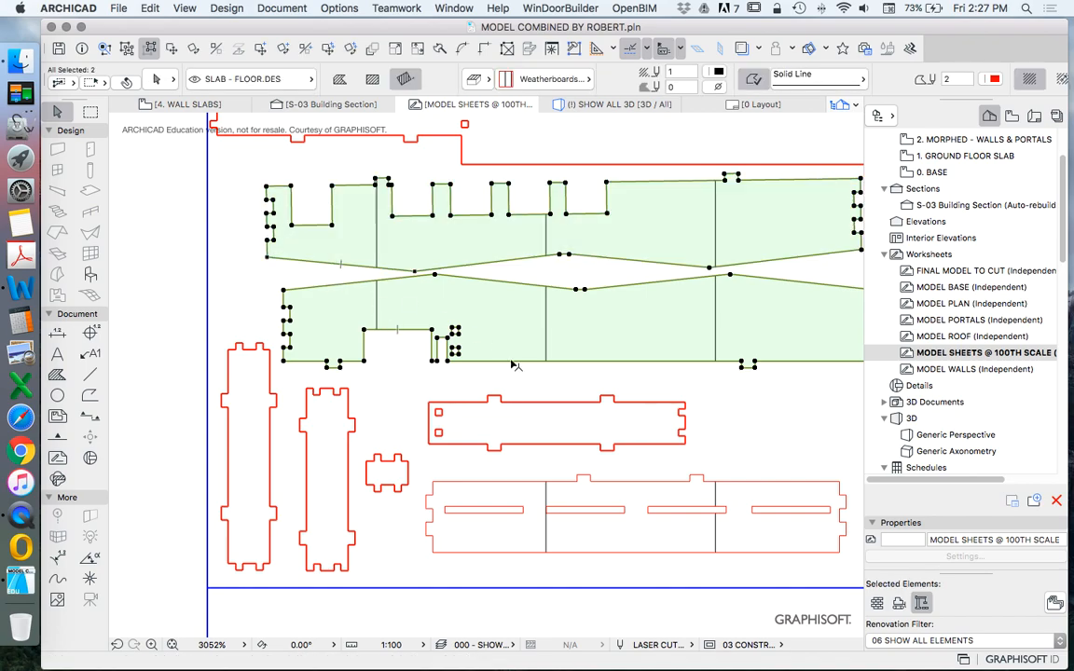
pyautogui.scroll(-3, 461, 338)
pyautogui.scroll(5, 462, 336)
pyautogui.keyDown('shift'); pyautogui.click(628, 484); pyautogui.keyUp('shift')
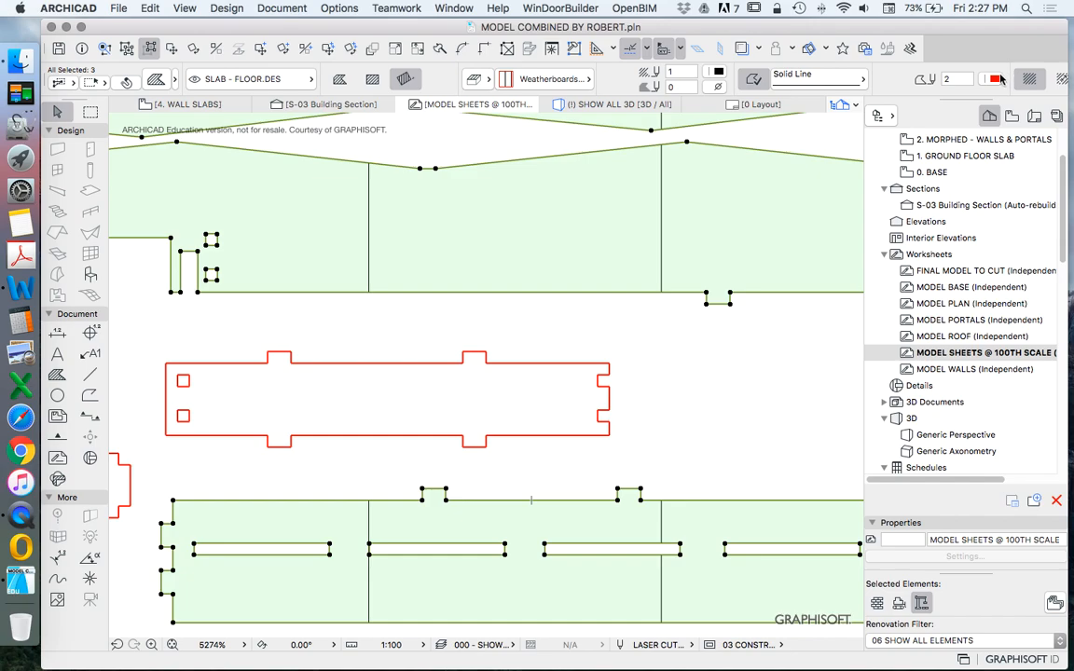
pyautogui.scroll(-3, 475, 219)
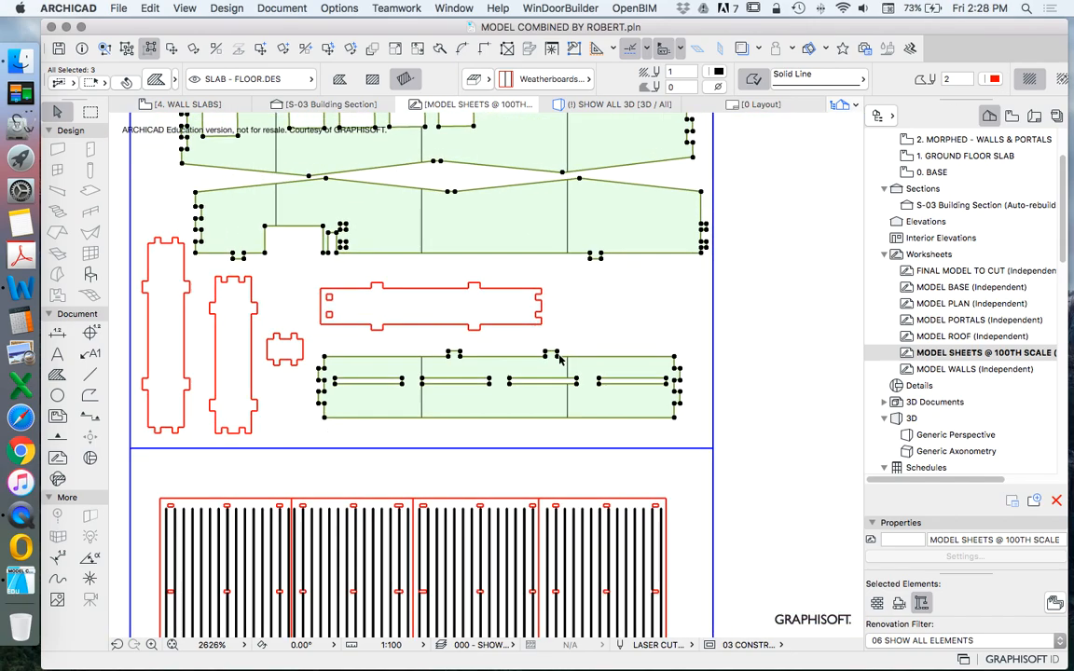
pyautogui.press('Escape')
# Set the contour pen of the slotted piece to the red pen 2 (LASER - CUT), and deselect it.
pyautogui.scroll(5, 571, 359)
pyautogui.click(593, 344)
pyautogui.scroll(1, 596, 346)
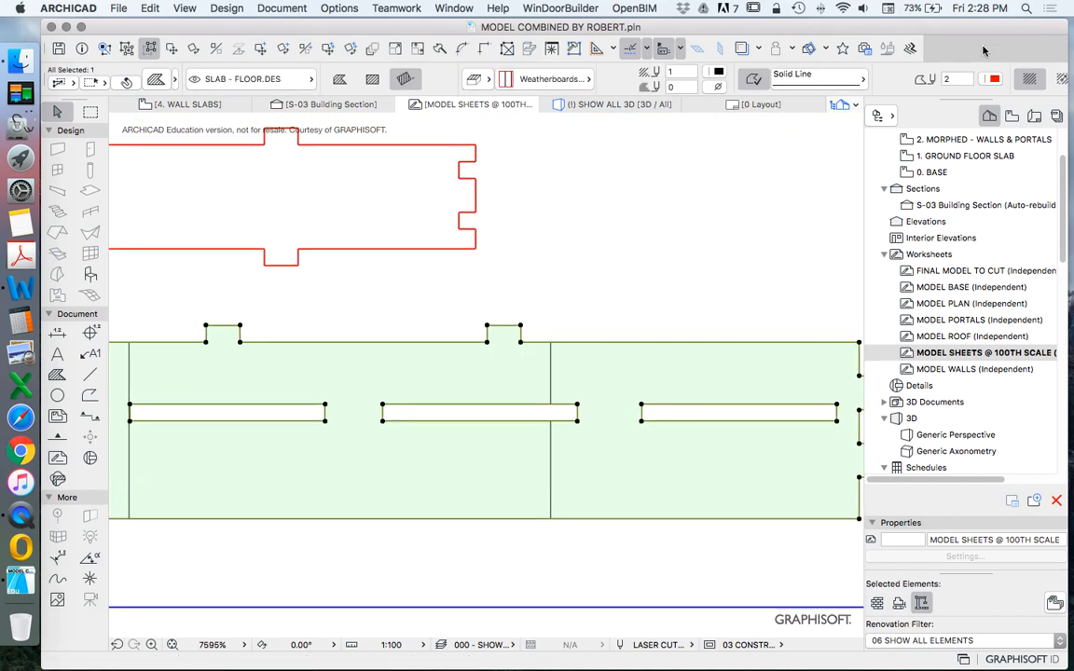
pyautogui.click(995, 79)
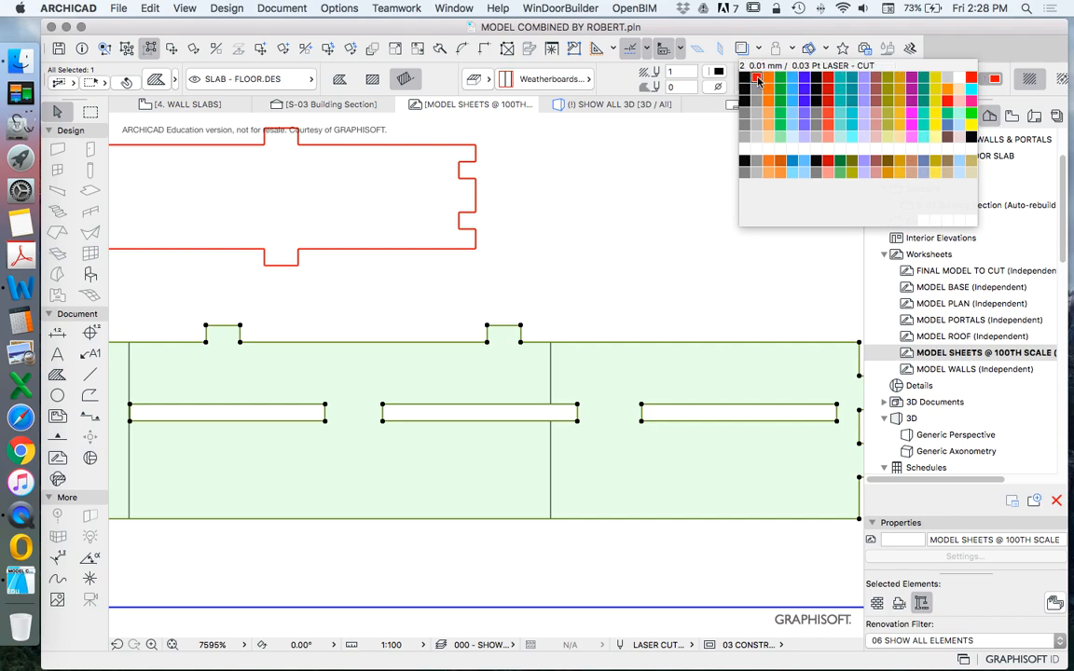
pyautogui.click(758, 81)
pyautogui.press('Escape')
# Examine the slotted piece's outline at close range, recheck its contour settings and deselect it.
pyautogui.scroll(7, 577, 314)
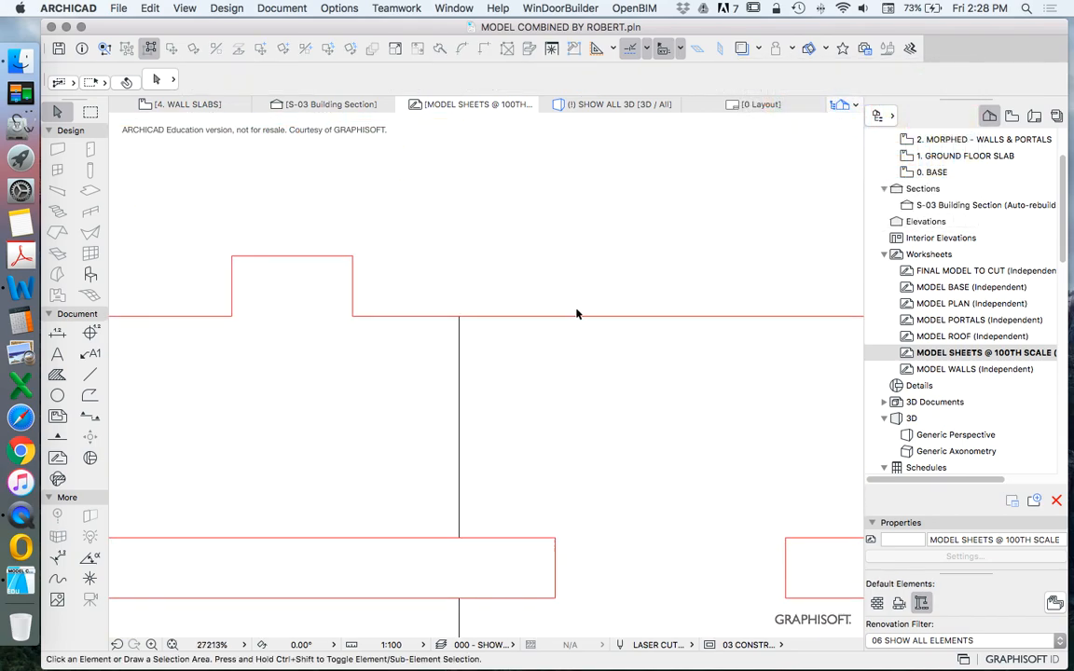
pyautogui.click(577, 315)
pyautogui.scroll(-12, 578, 317)
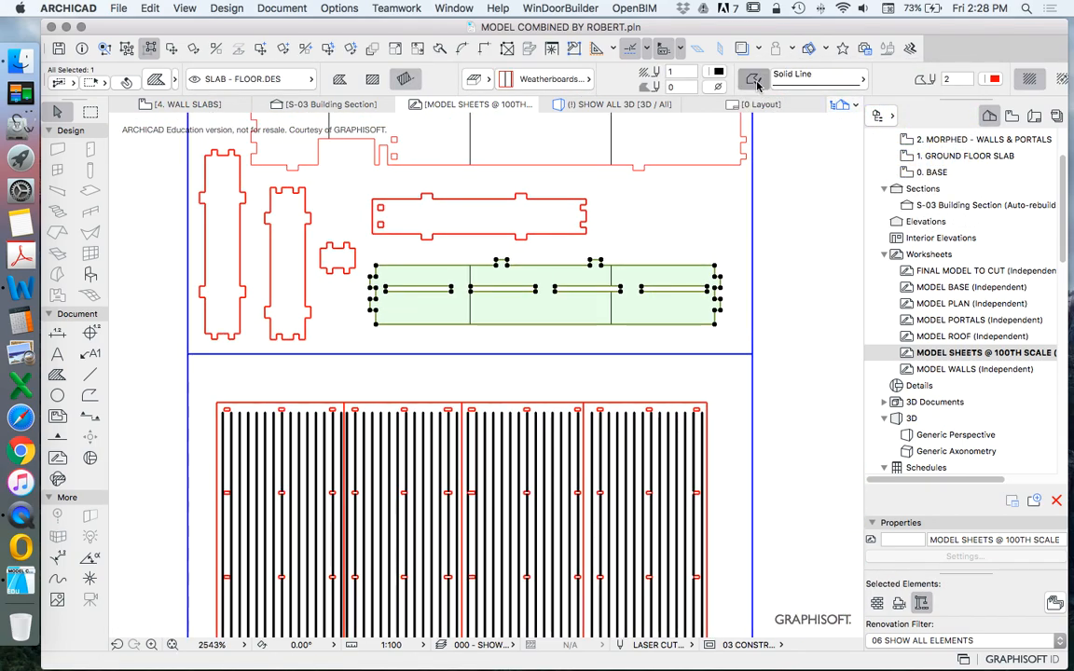
pyautogui.press('Escape')
# Check the fill type and contour pen of the small notched piece beside the slotted piece for comparison.
pyautogui.scroll(7, 377, 252)
pyautogui.scroll(1, 377, 248)
pyautogui.click(275, 229)
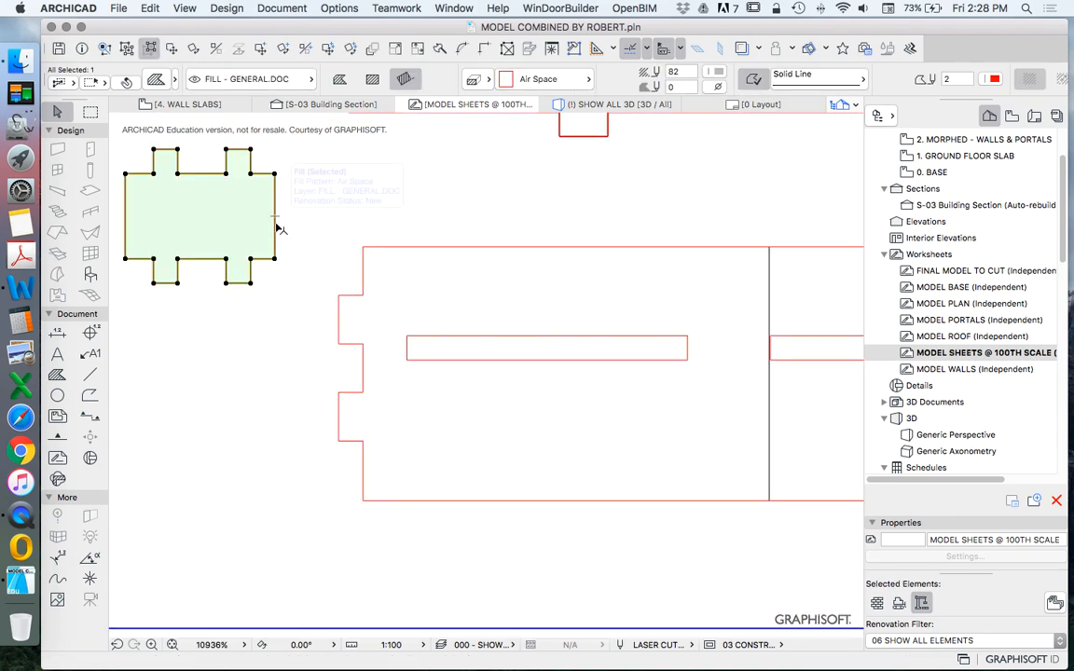
# Compare the fill settings of the small notched piece, the slotted piece and the lower long wall piece, leaving everything deselected.
pyautogui.press('Escape')
pyautogui.click(276, 227)
pyautogui.click(422, 248)
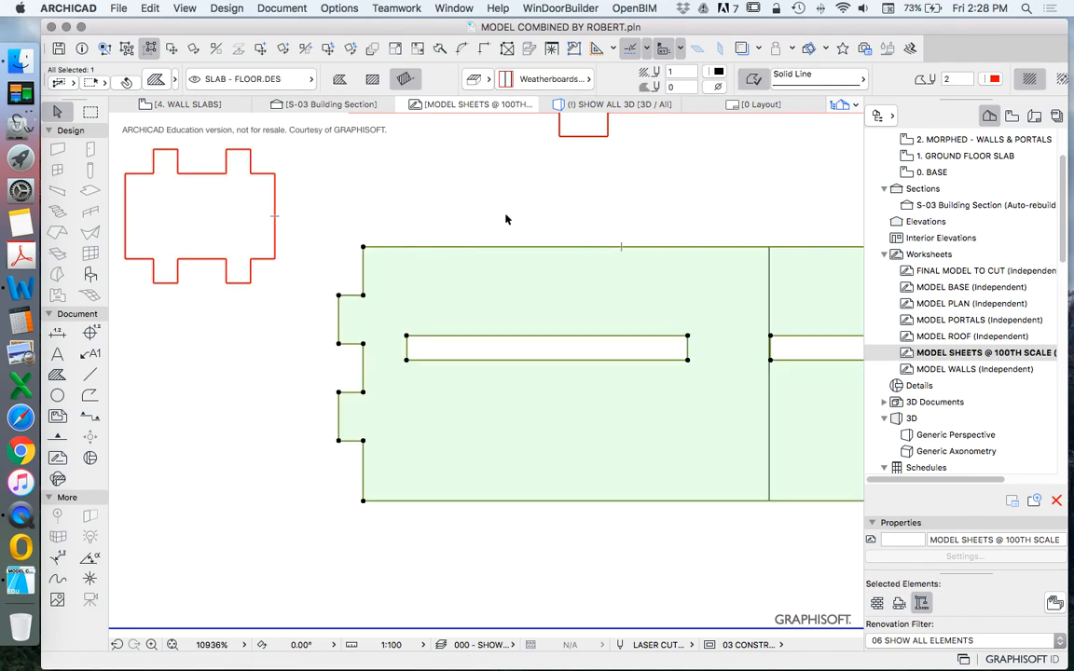
pyautogui.scroll(-3, 494, 223)
pyautogui.press('Escape')
pyautogui.scroll(-10, 427, 339)
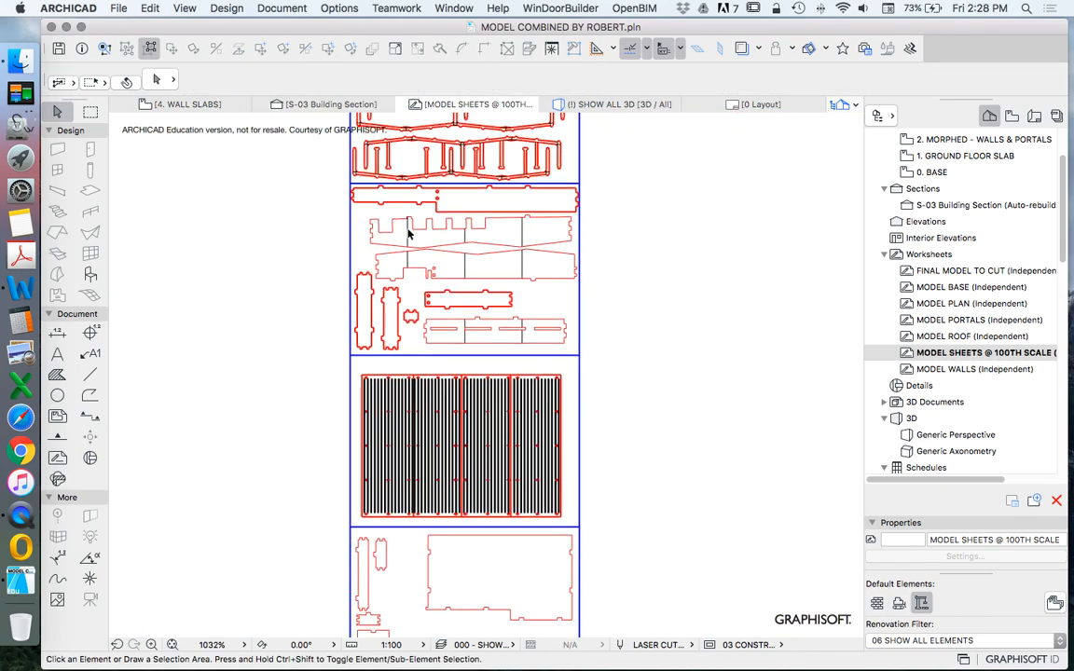
pyautogui.scroll(6, 405, 231)
pyautogui.click(389, 299)
pyautogui.press('Escape')
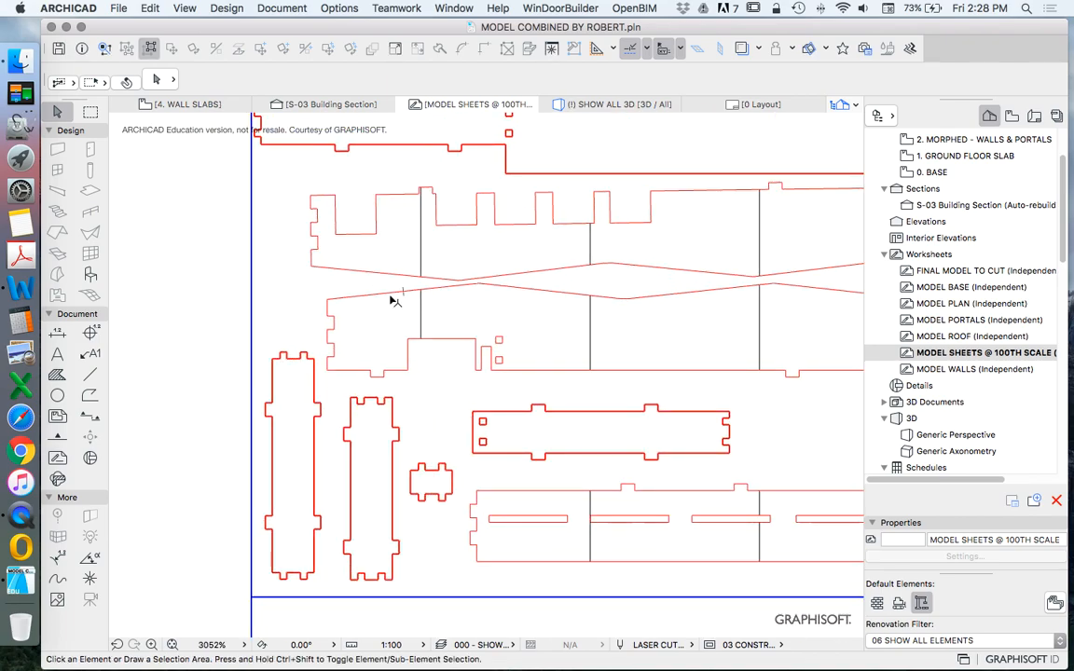
pyautogui.click(395, 301)
pyautogui.press('Escape')
# Transfer the small notched piece's Air Space fill and contour settings to both long wall pieces and the slotted piece.
pyautogui.scroll(-4, 447, 364)
pyautogui.scroll(3, 415, 410)
pyautogui.keyDown('alt'); pyautogui.click(413, 418); pyautogui.keyUp('alt')
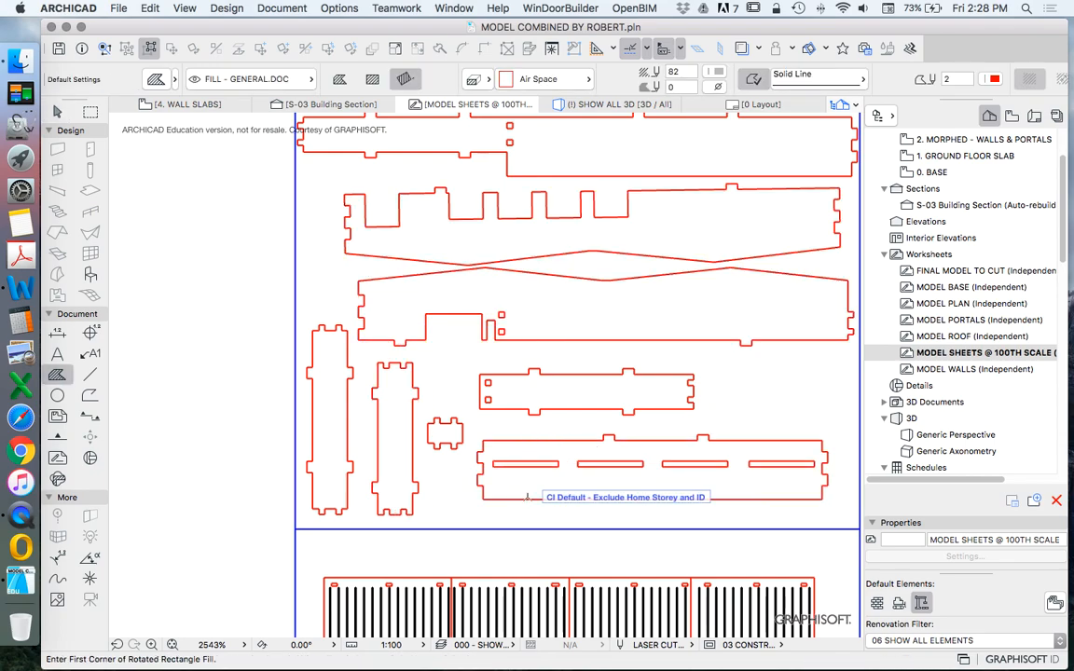
pyautogui.press('Escape')
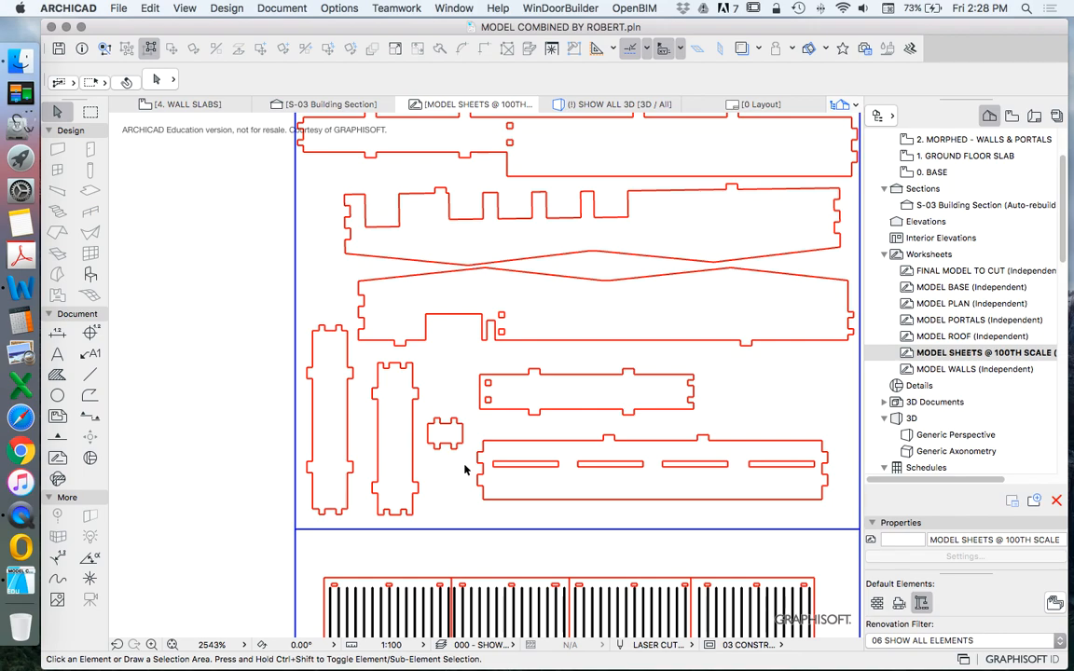
# Set the Fill tool's default pattern to Weatherboards - Vertical.
pyautogui.click(55, 375)
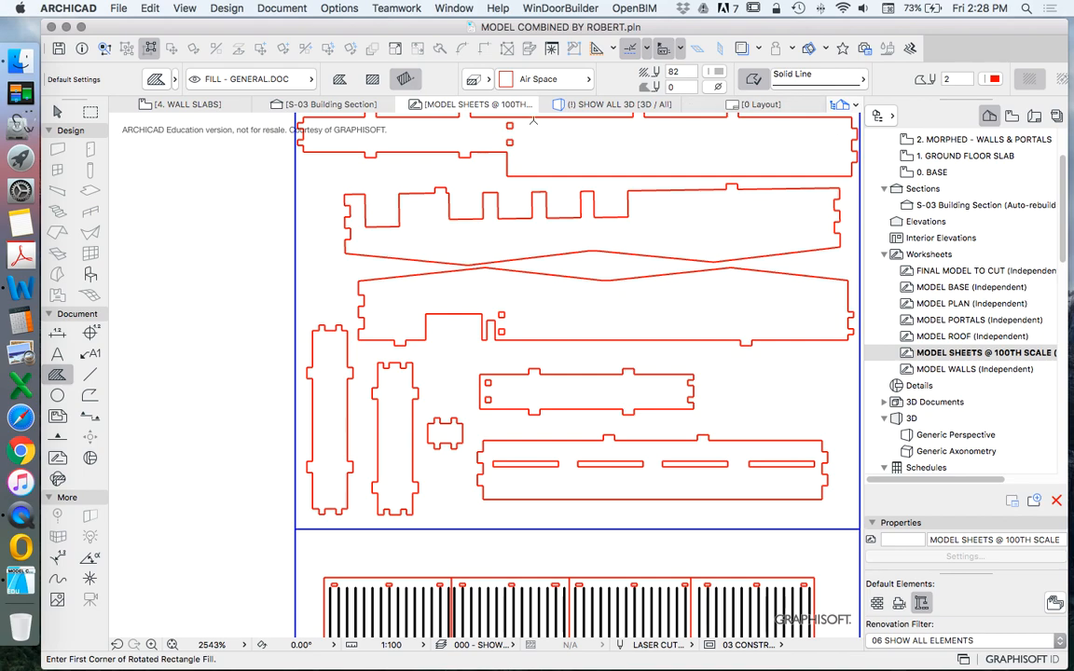
pyautogui.click(550, 79)
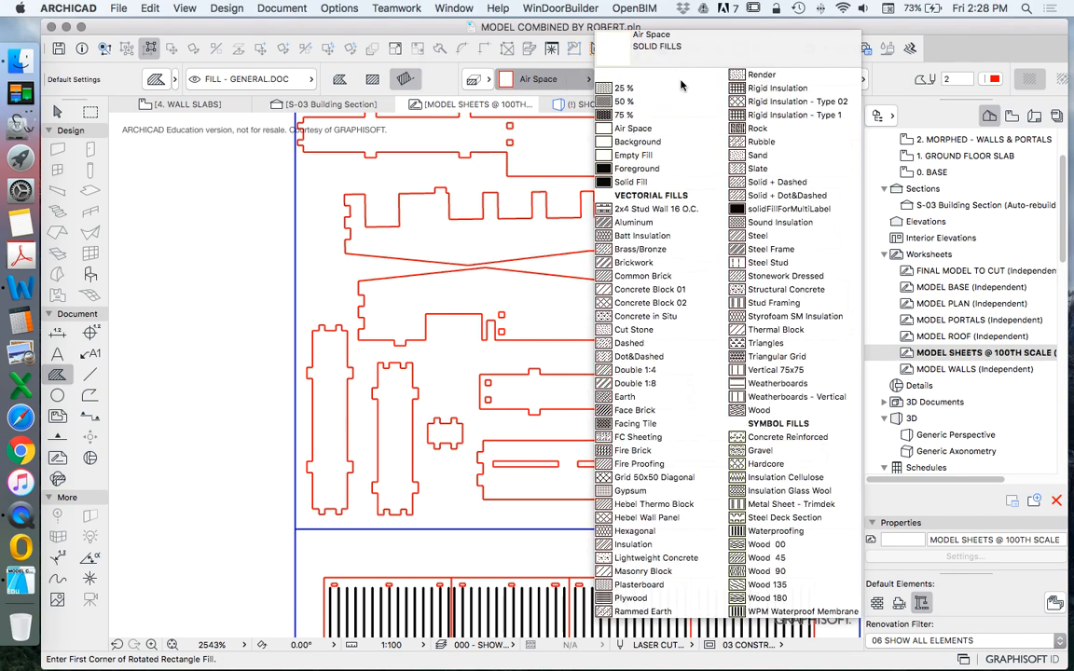
pyautogui.click(771, 397)
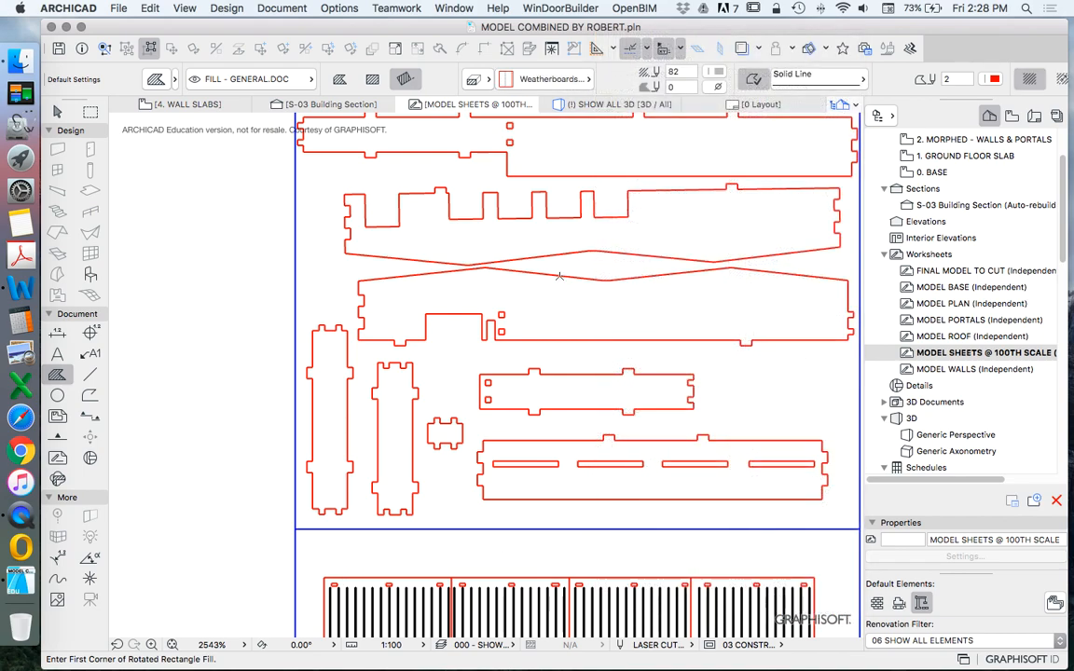
# Change the worksheet scale to 1:1 and bring the wall piece sheet back into view.
pyautogui.click(406, 646)
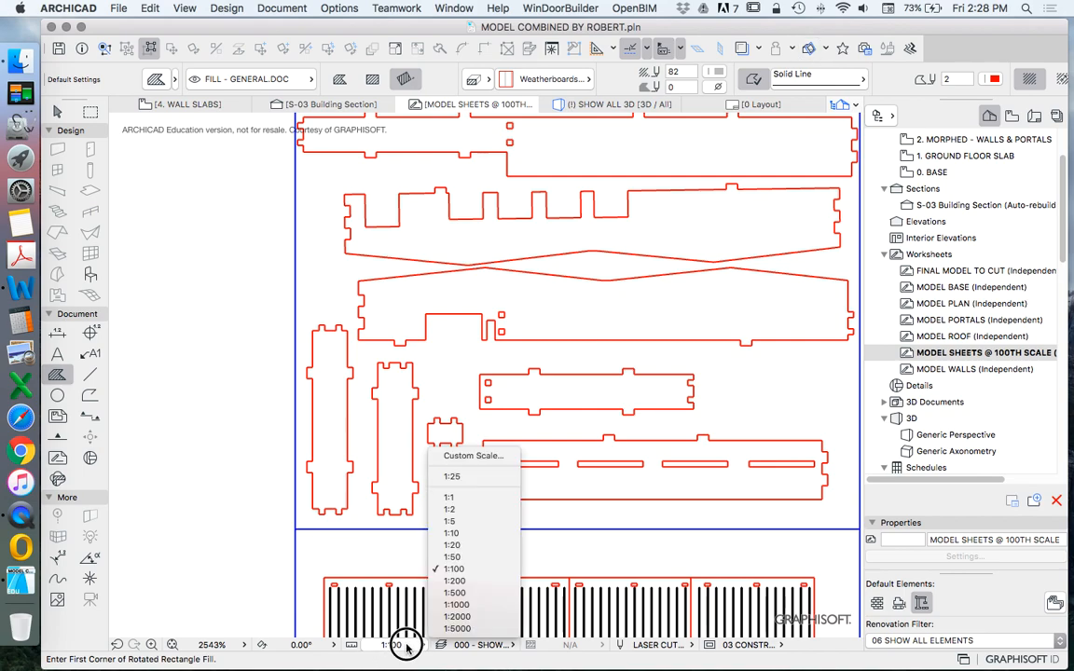
pyautogui.scroll(-15, 501, 379)
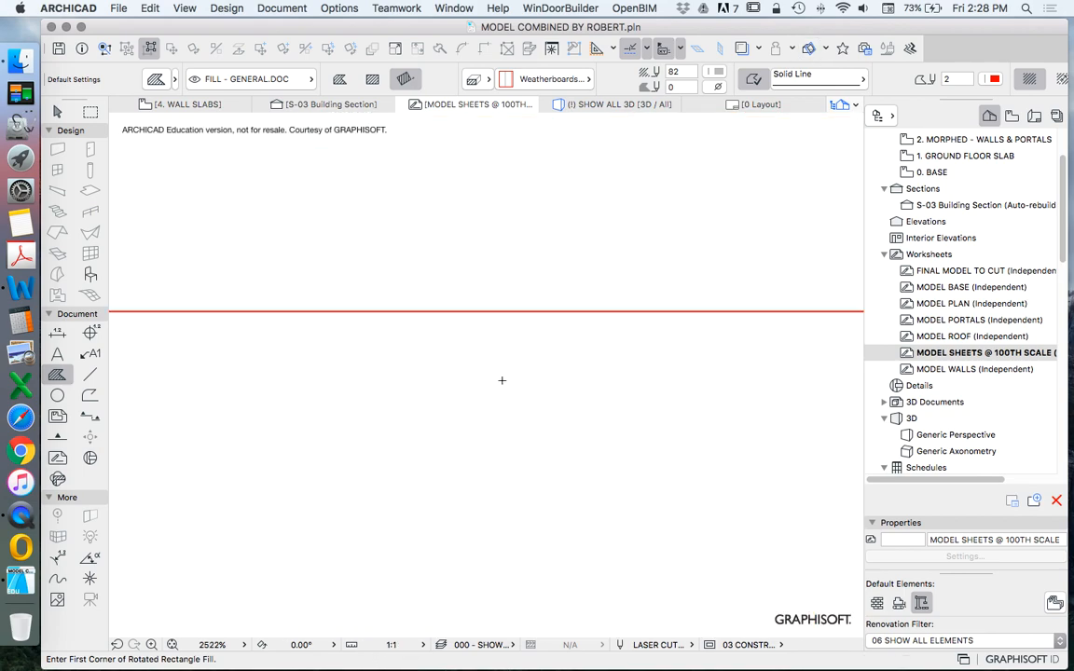
pyautogui.scroll(6, 553, 289)
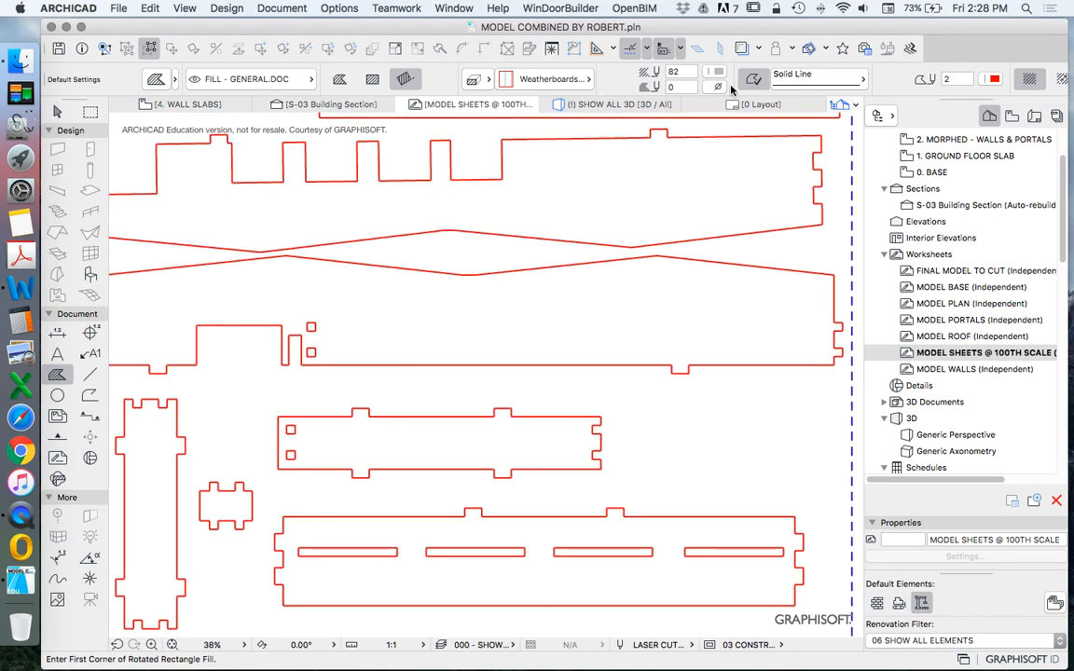
# Using black fill pen 1 with the contour off, add vertical weatherboard fills inside both long wall pieces and the slotted piece.
pyautogui.click(718, 72)
pyautogui.click(691, 77)
pyautogui.click(750, 81)
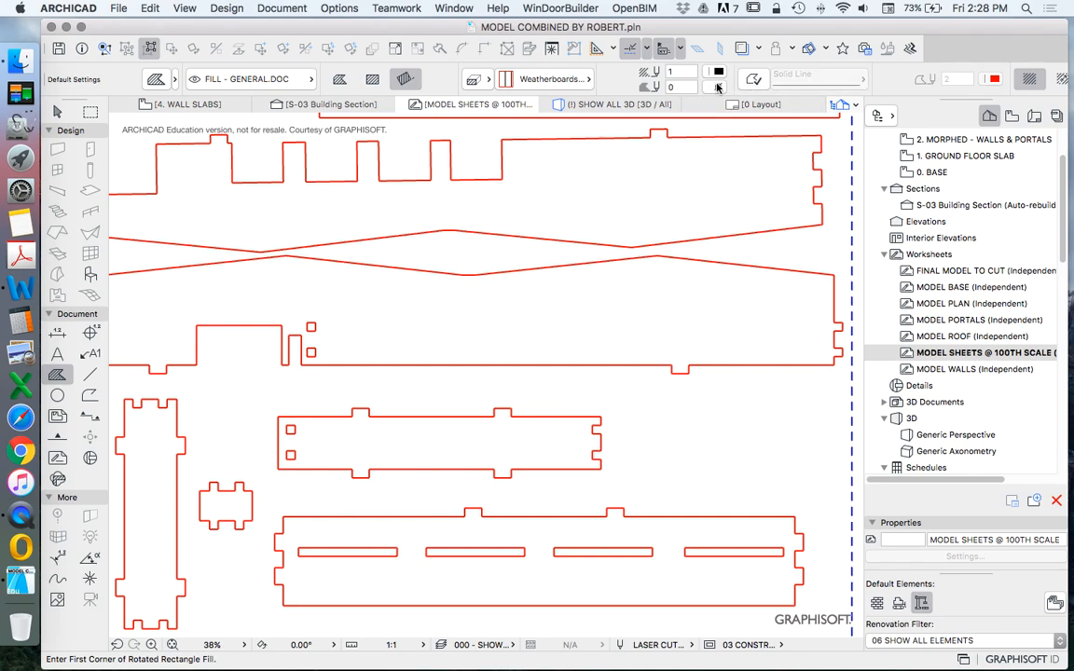
pyautogui.scroll(-3, 582, 215)
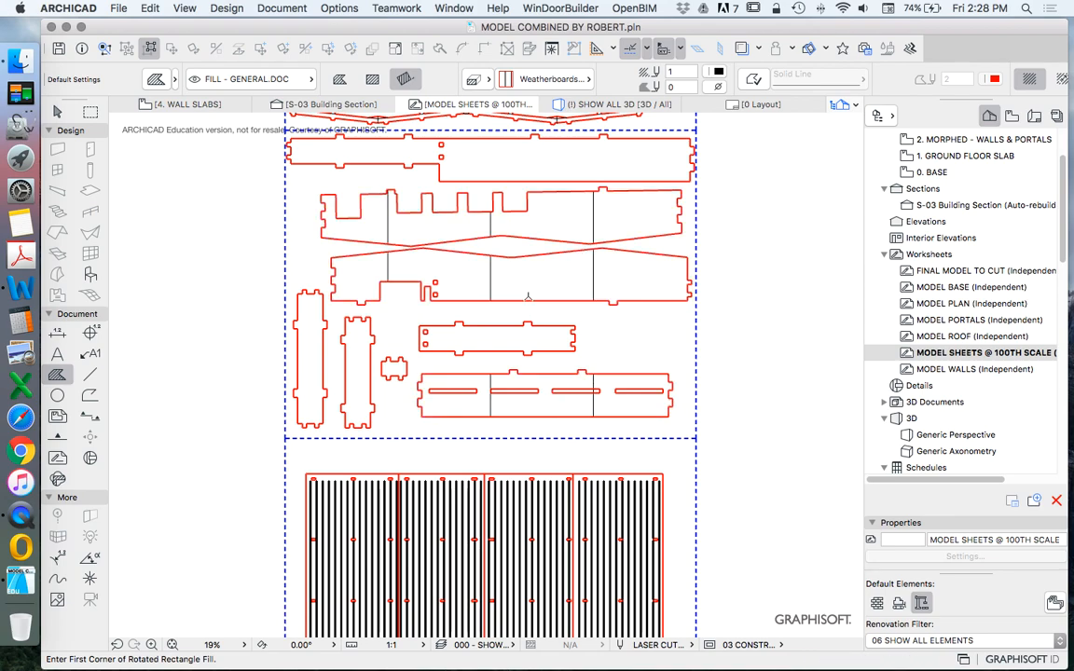
pyautogui.scroll(1, 570, 431)
pyautogui.press('Escape')
# Inspect the fill settings of the two long wall pieces and the slotted piece, leaving them deselected.
pyautogui.click(596, 403)
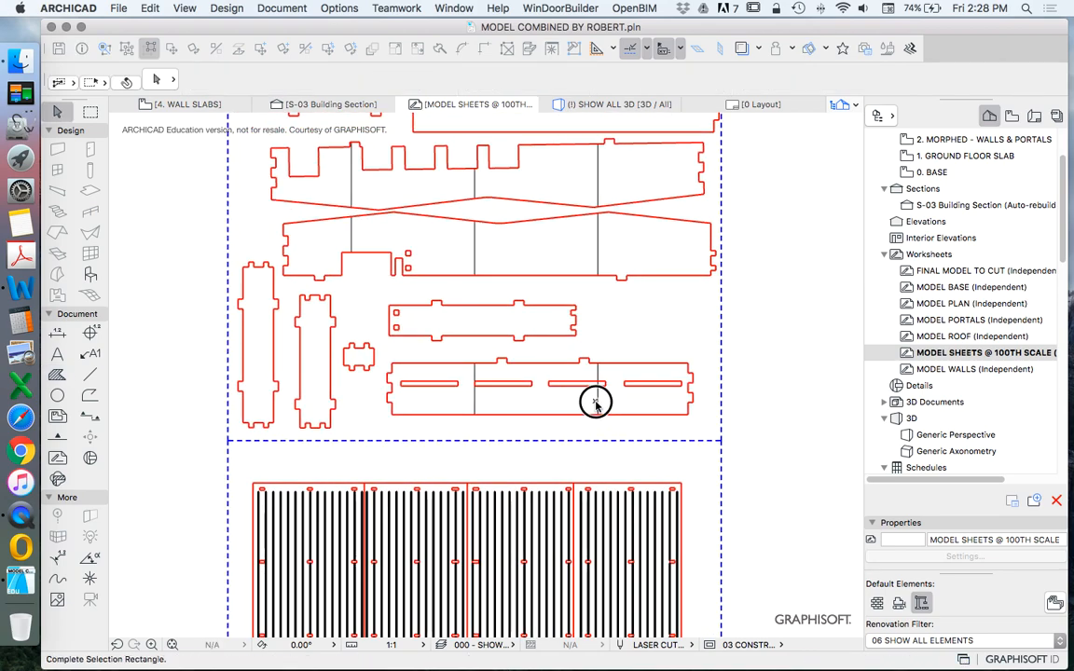
pyautogui.click(527, 244)
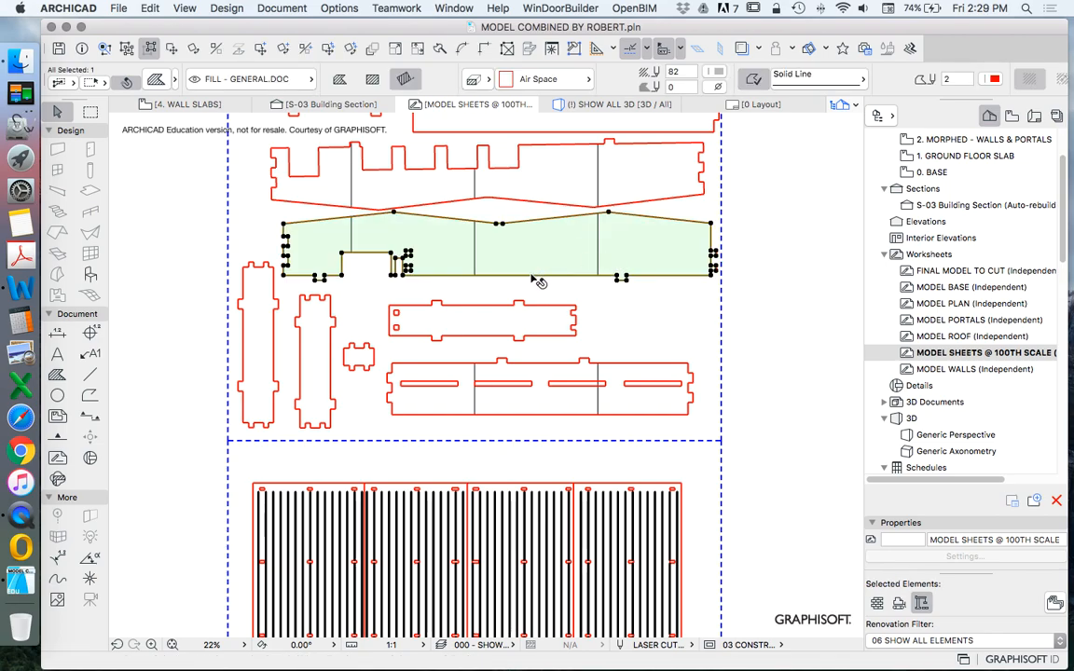
pyautogui.scroll(3, 491, 241)
pyautogui.press('Escape')
pyautogui.scroll(-3, 438, 289)
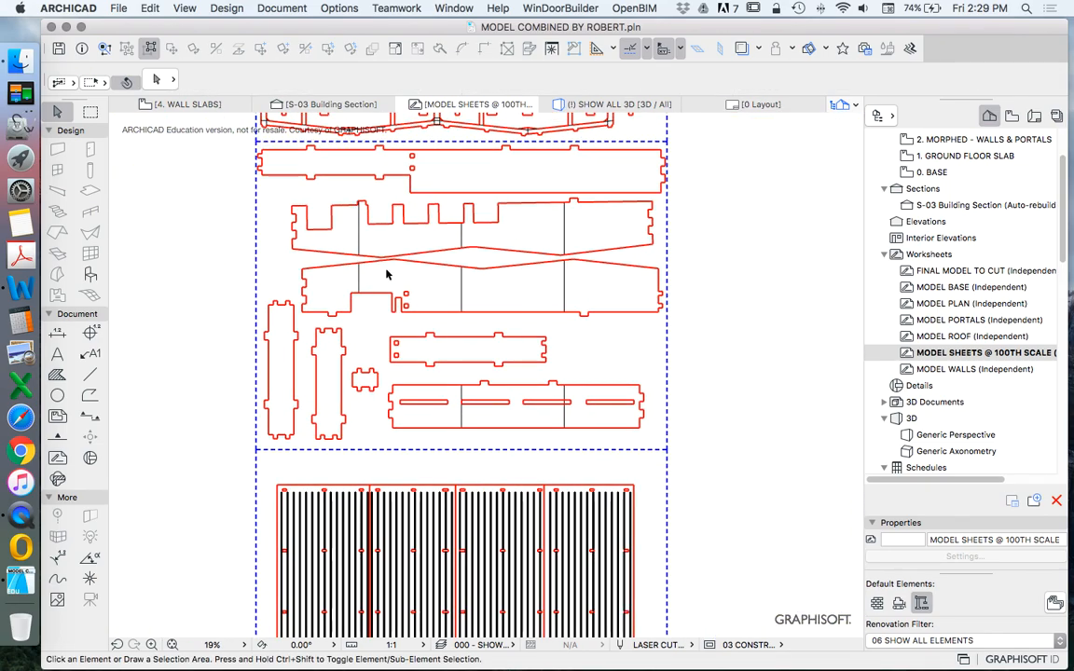
pyautogui.click(545, 247)
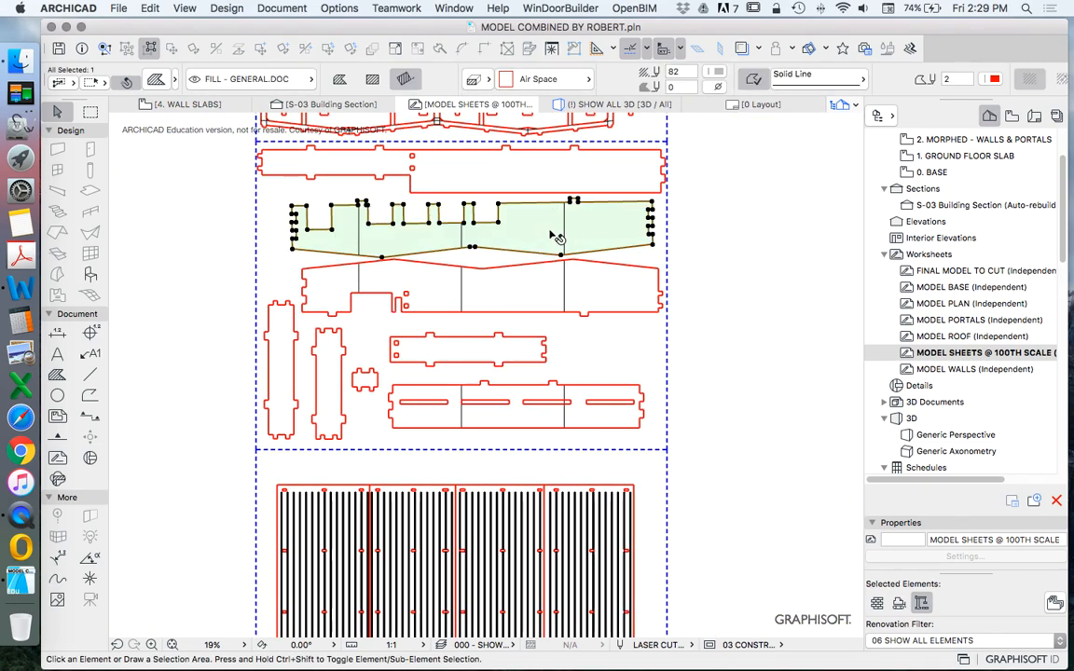
pyautogui.click(522, 281)
pyautogui.click(522, 420)
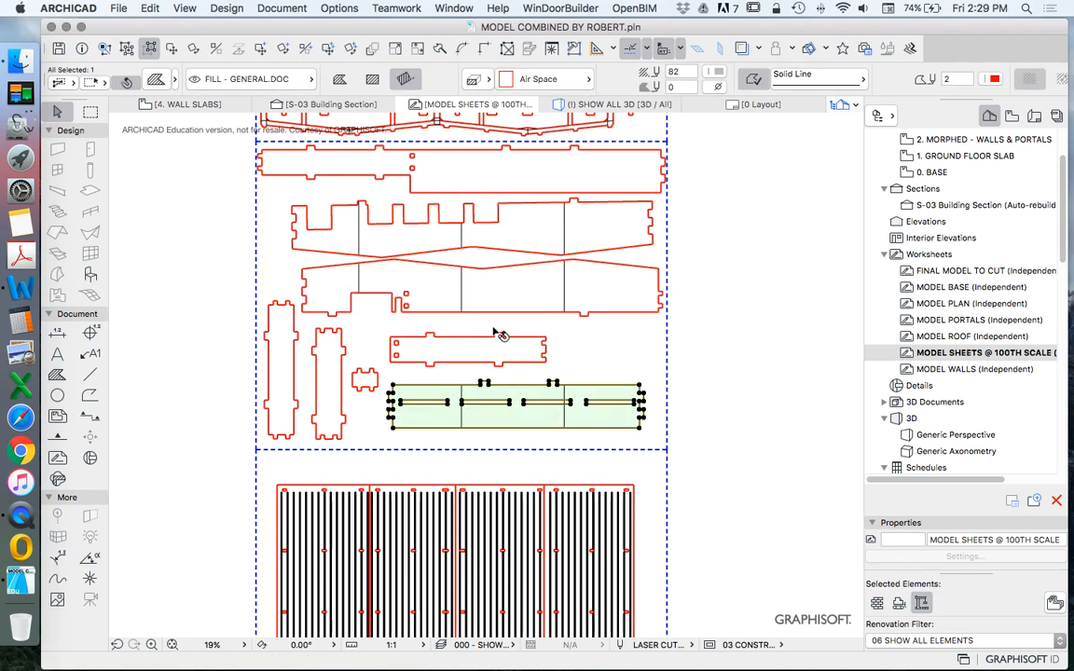
pyautogui.press('Escape')
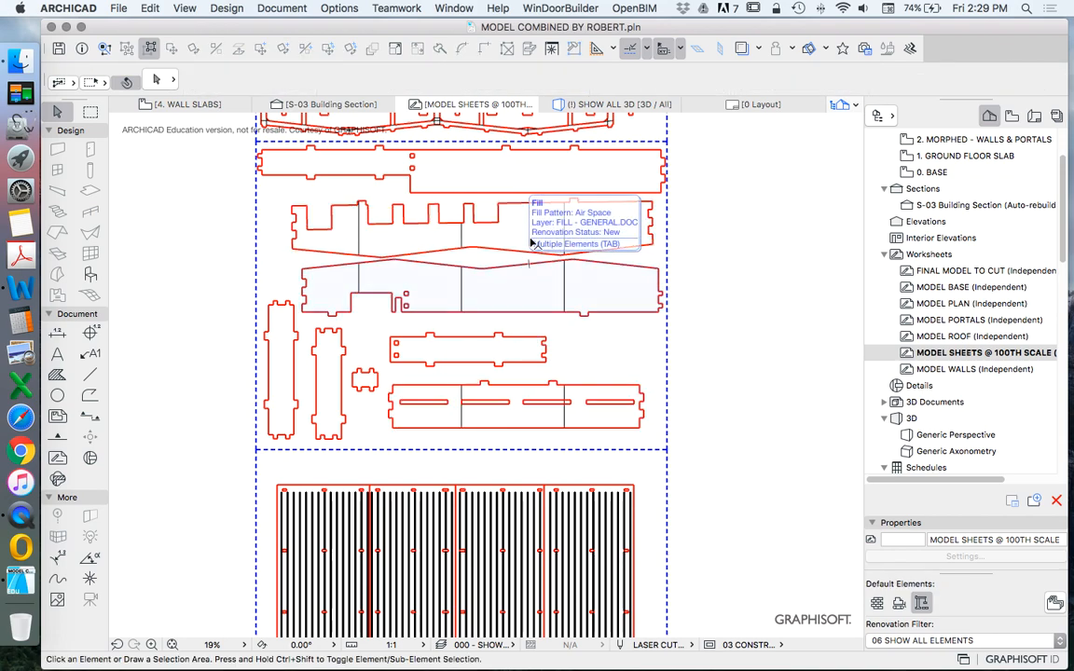
# Try the Vertical 75x75 pattern on the weatherboard fill inside the upper long wall piece.
pyautogui.click(538, 231)
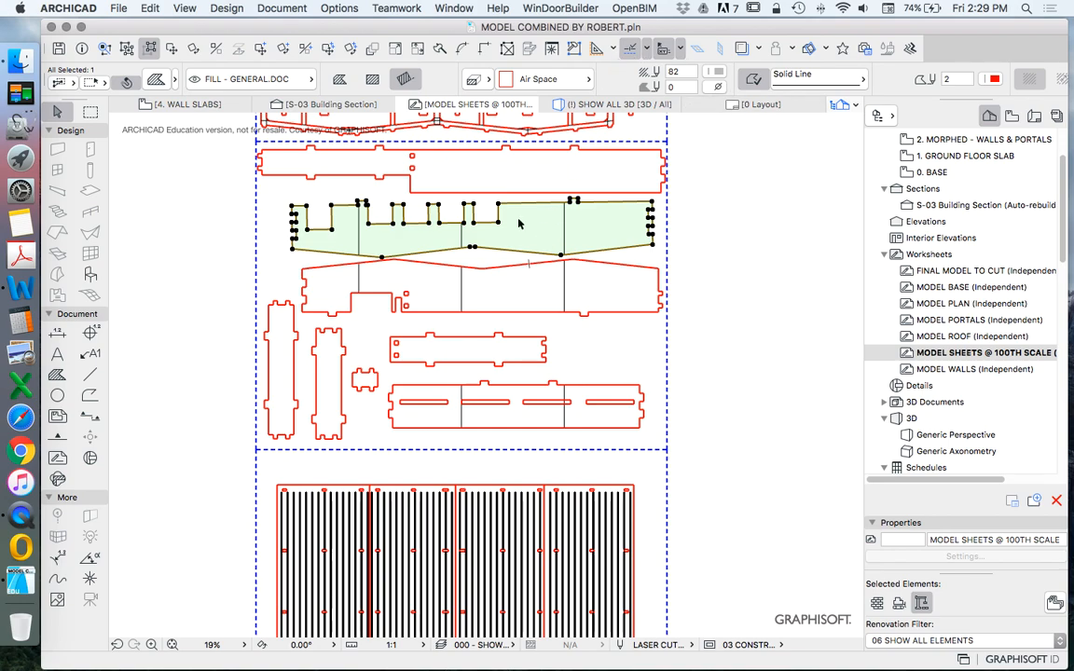
pyautogui.press('Escape')
pyautogui.click(549, 222)
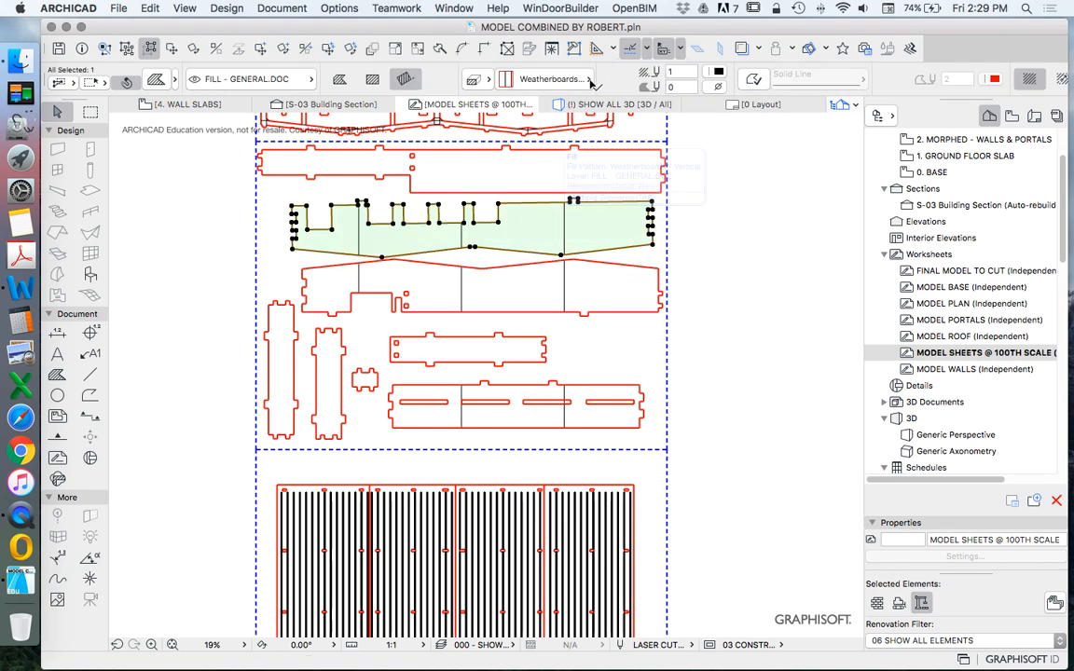
pyautogui.click(578, 81)
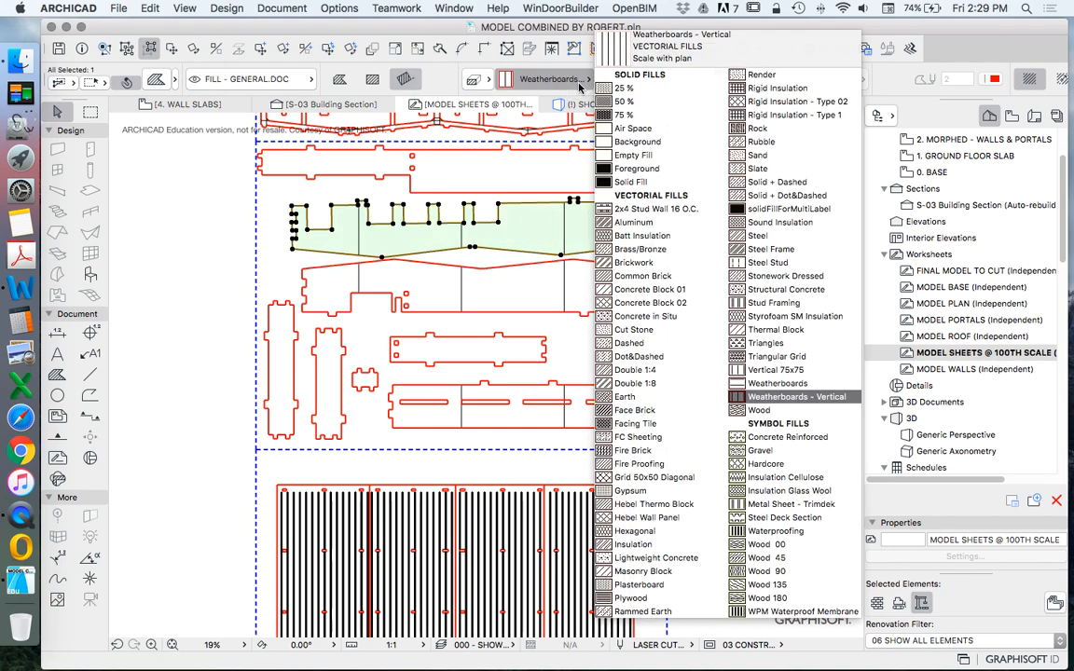
pyautogui.click(774, 370)
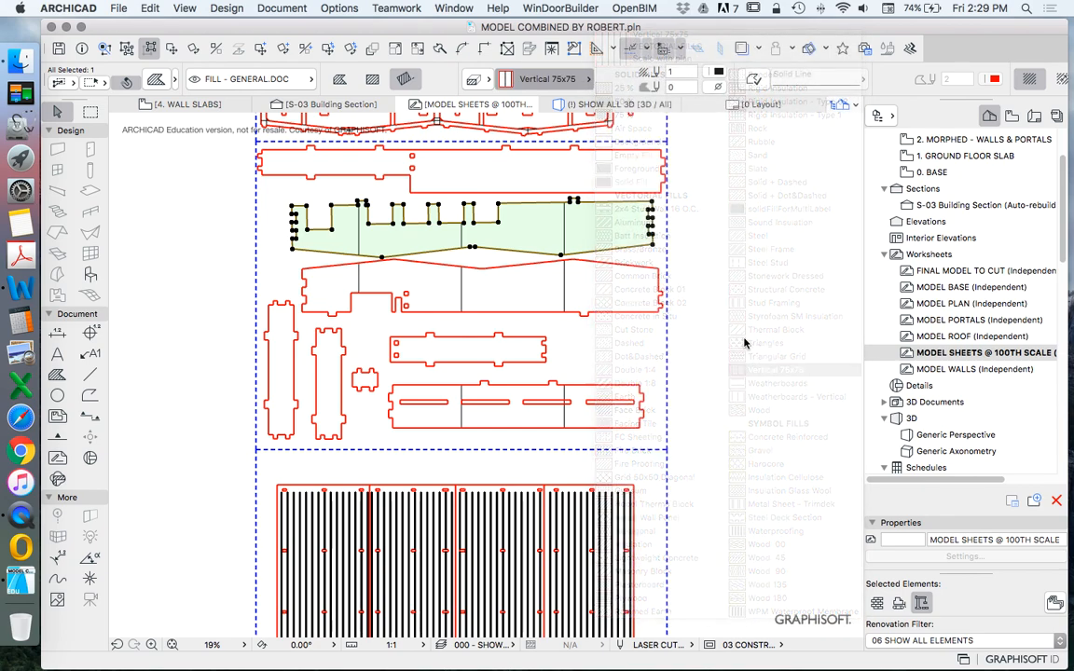
pyautogui.click(560, 82)
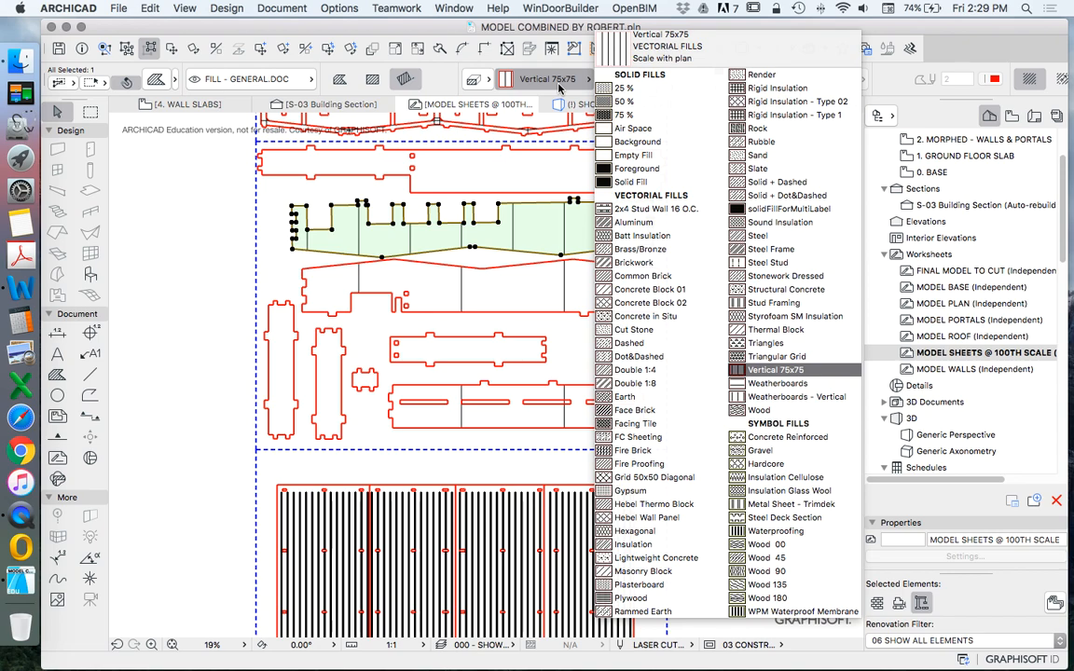
pyautogui.press('Escape')
pyautogui.press('Escape')
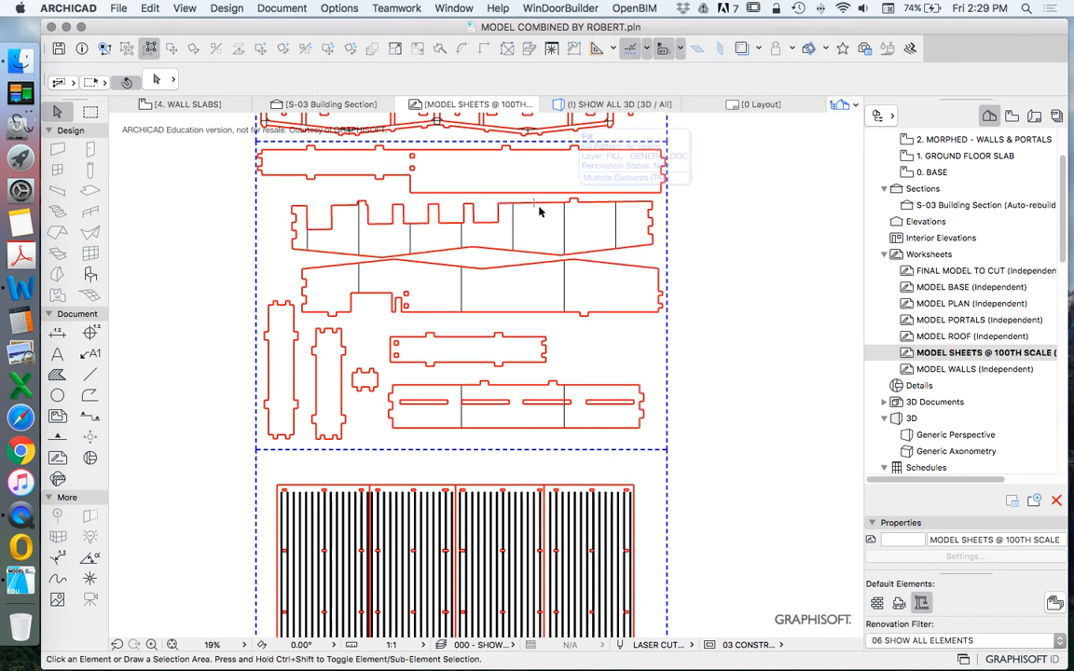
# Duplicate the Vertical 75x75 pattern in the project's fill attributes under the name Vertical 10.
pyautogui.click(339, 9)
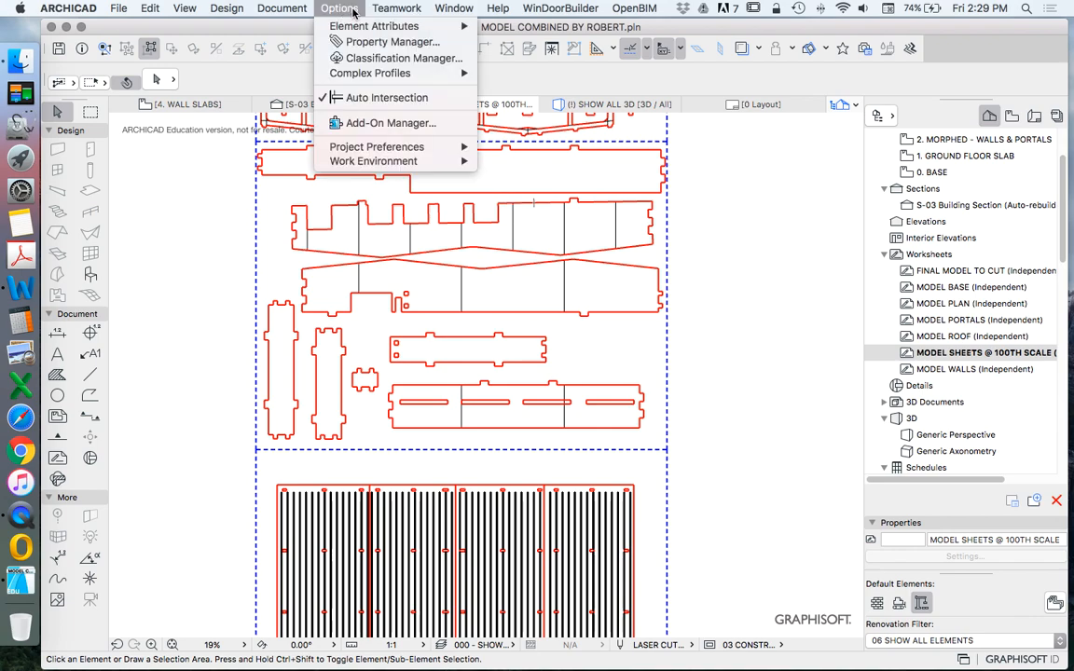
pyautogui.moveTo(438, 26)
pyautogui.click(527, 82)
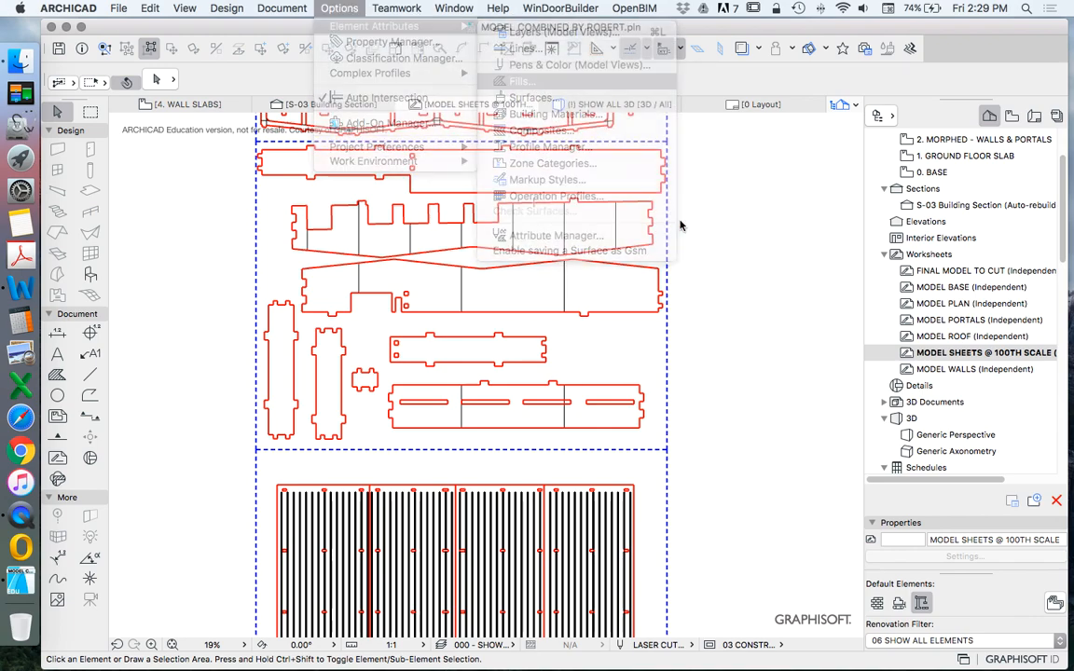
pyautogui.click(549, 131)
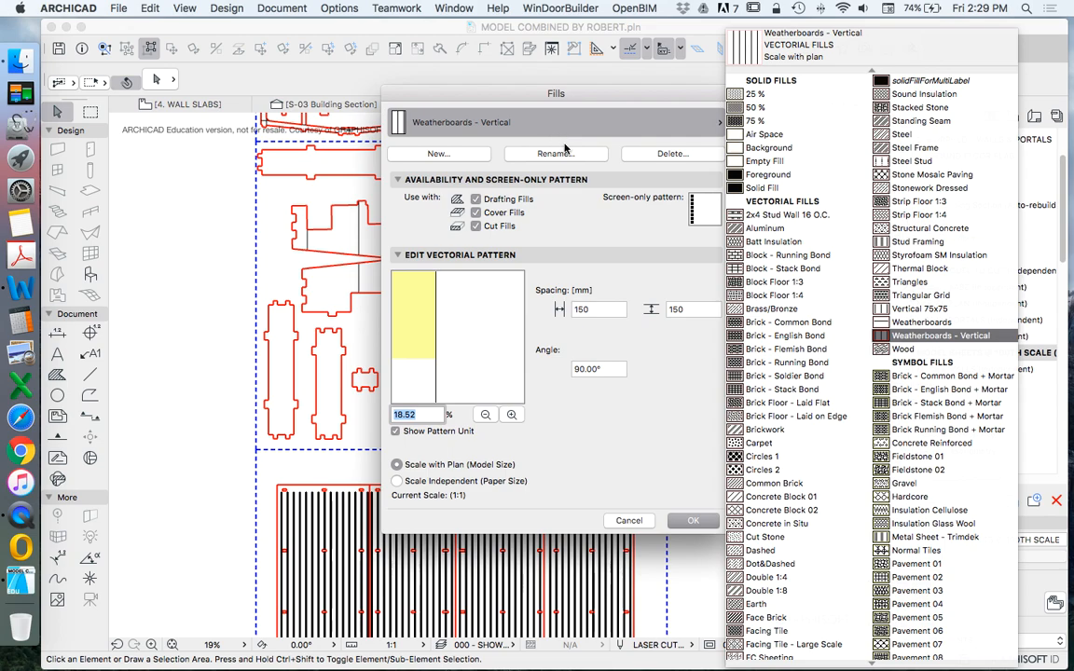
pyautogui.click(919, 308)
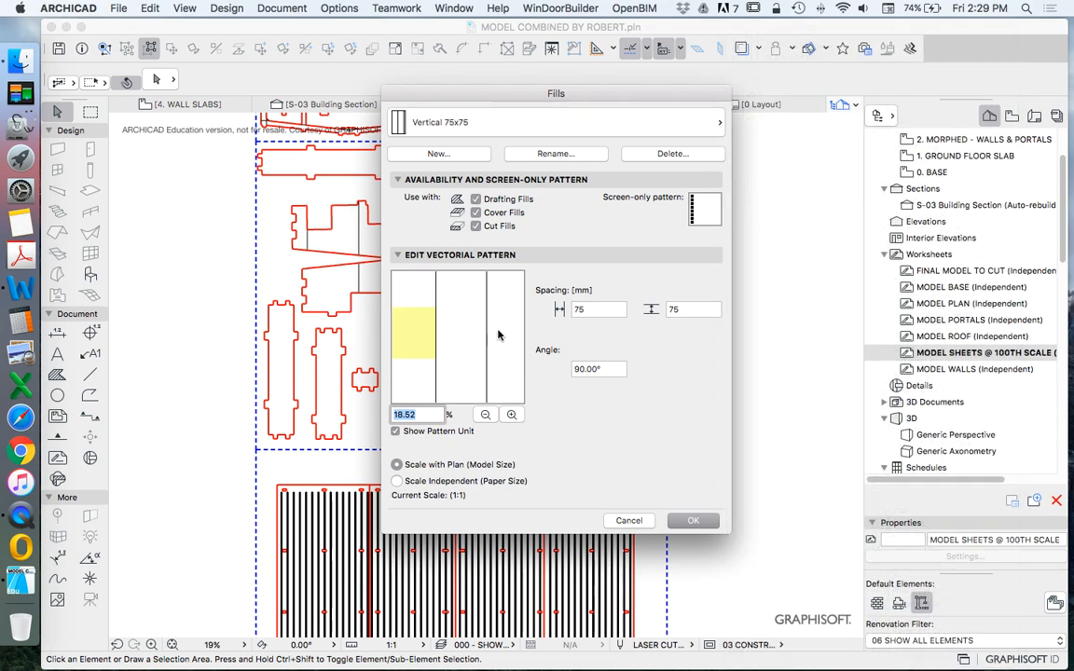
pyautogui.click(456, 157)
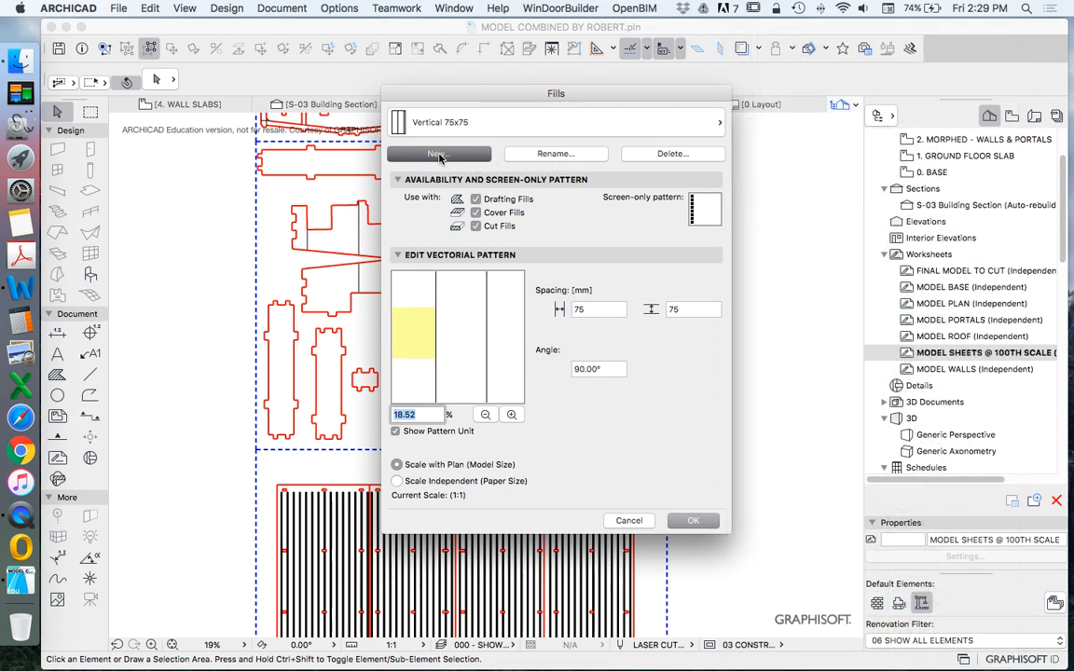
pyautogui.click(545, 226)
pyautogui.moveTo(563, 229); pyautogui.dragTo(449, 221)
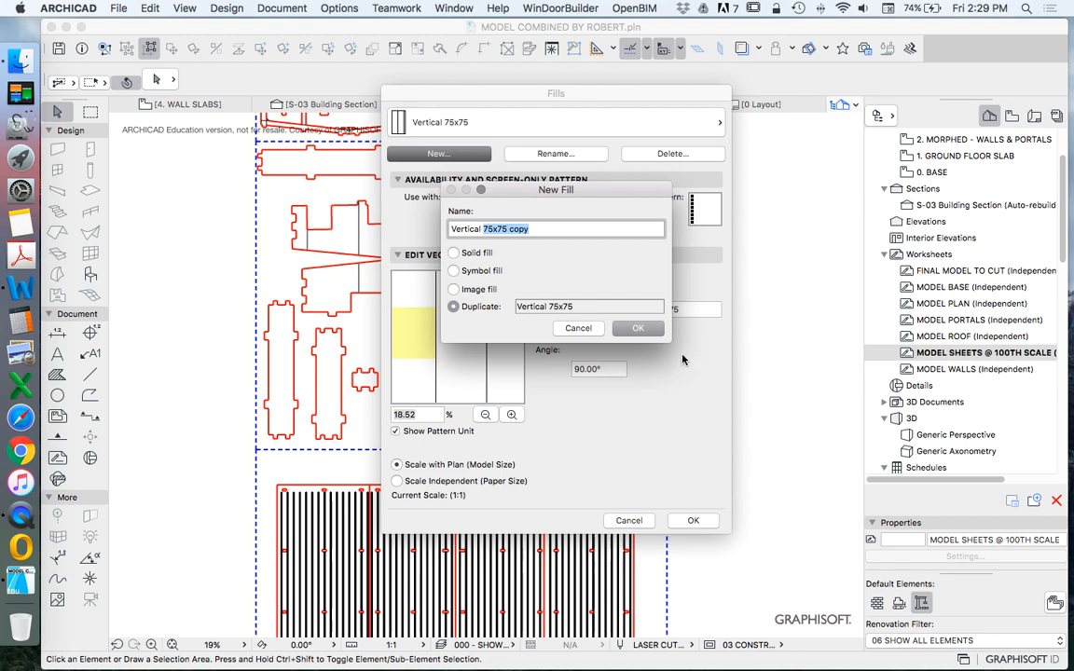
pyautogui.click(630, 332)
# Set both the horizontal and vertical spacing of the Vertical 10 pattern to 10 mm and save the fill attributes.
pyautogui.doubleClick(596, 309)
pyautogui.write('1')
pyautogui.click(709, 309)
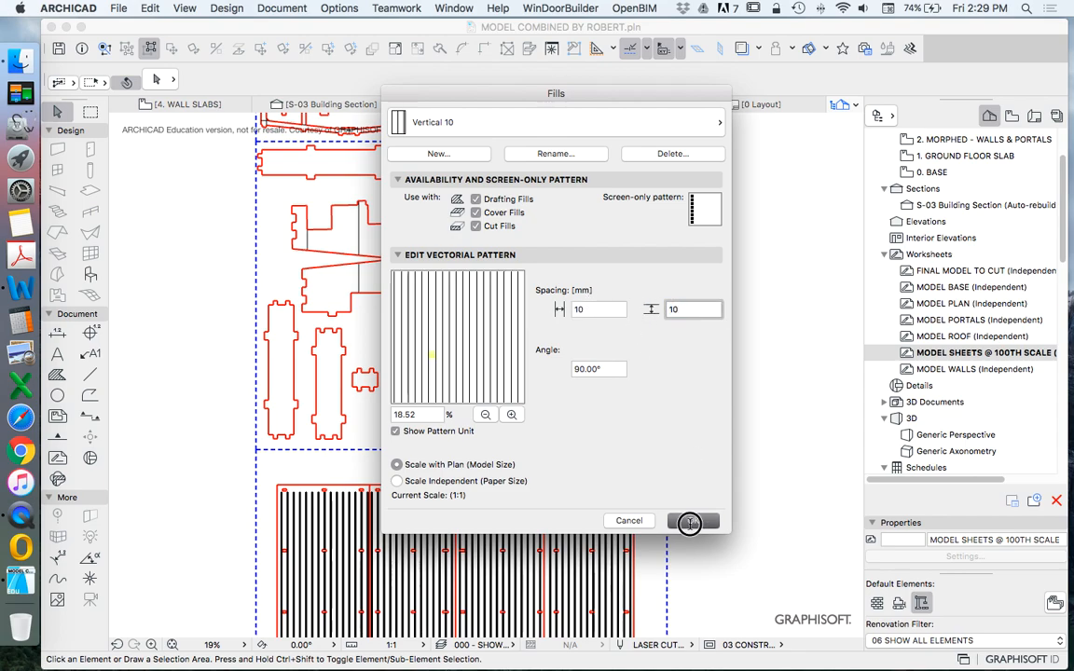
pyautogui.click(689, 521)
# Apply the Vertical 10 pattern to the line fill inside the upper long wall piece.
pyautogui.click(555, 230)
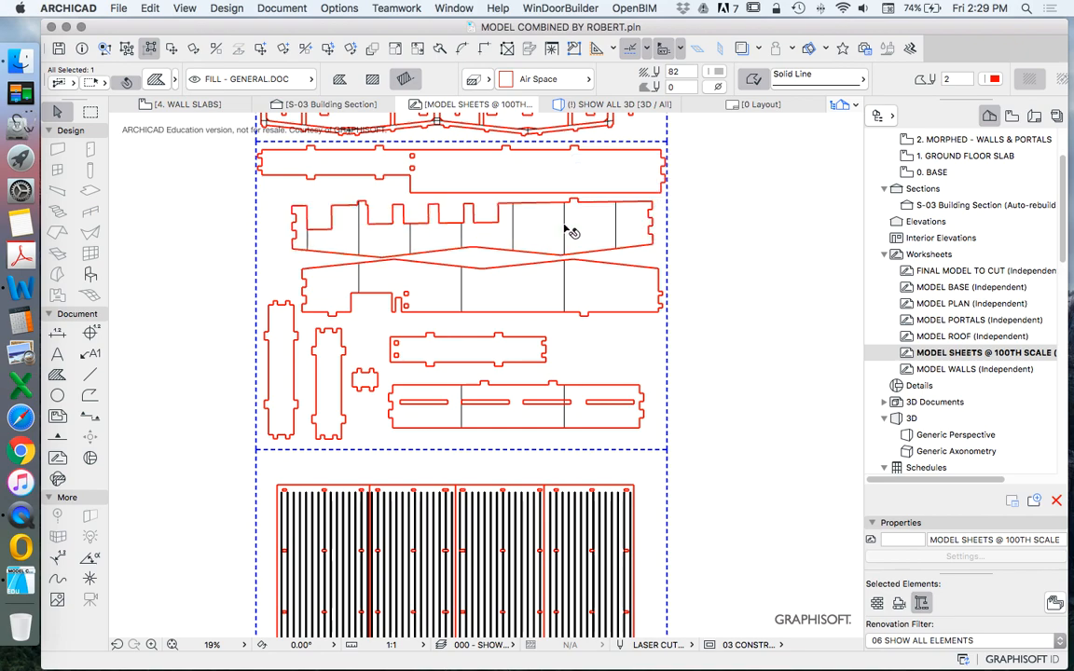
pyautogui.click(583, 82)
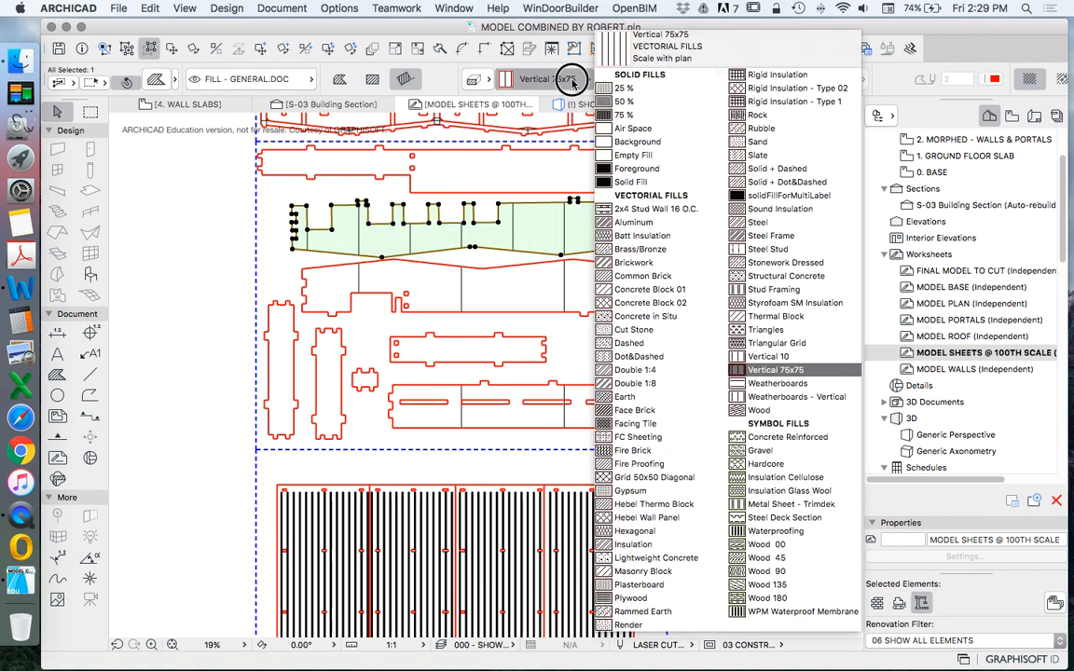
pyautogui.click(770, 334)
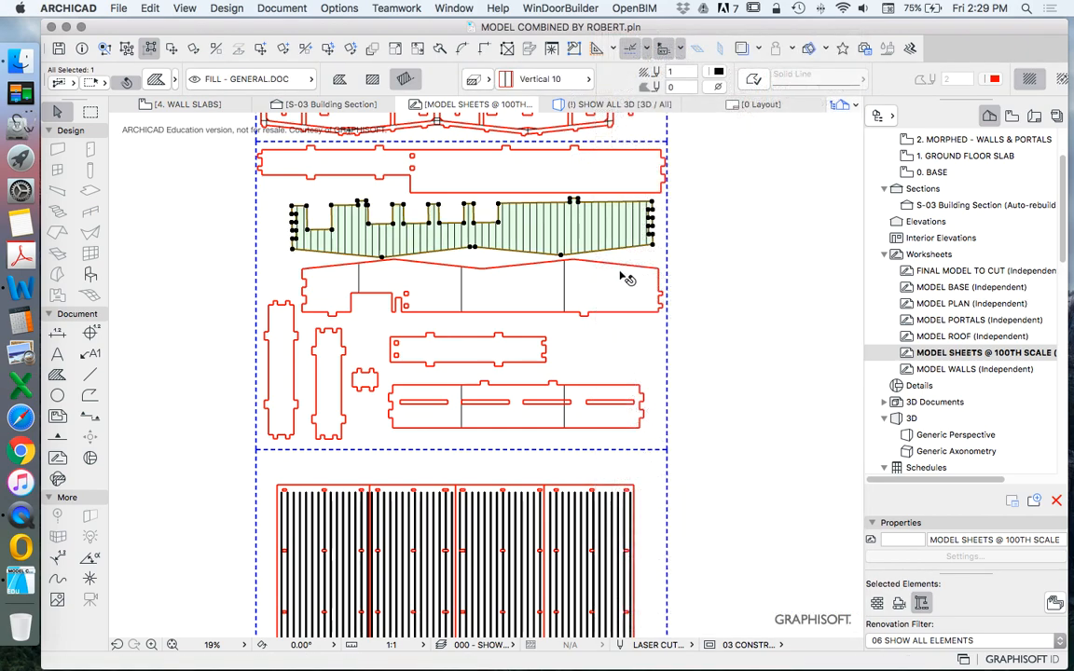
# Rename the Vertical 10 pattern to Vertical 10mm in the project's fill attributes.
pyautogui.press('Escape')
pyautogui.scroll(5, 578, 252)
pyautogui.scroll(-5, 541, 219)
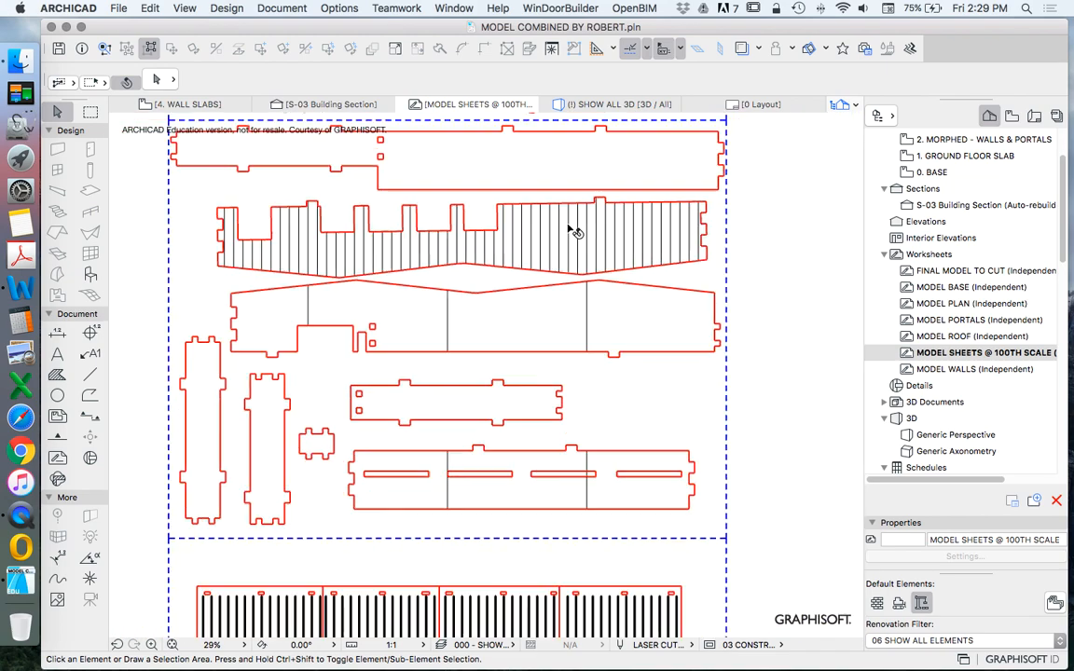
pyautogui.scroll(1, 572, 232)
pyautogui.click(346, 8)
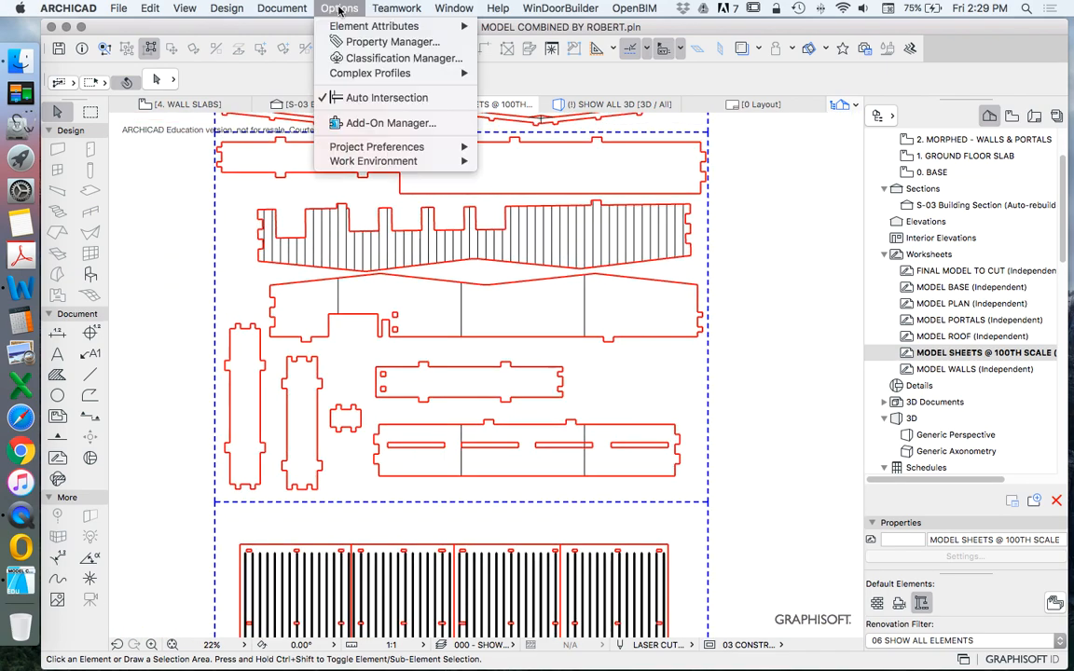
pyautogui.moveTo(396, 25)
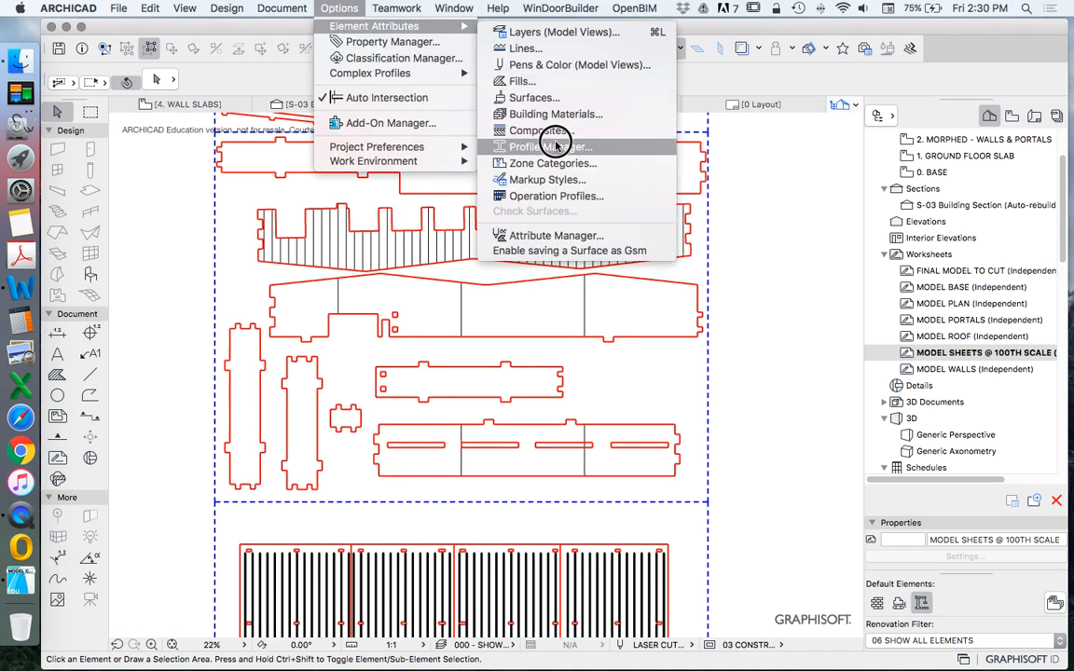
pyautogui.click(546, 81)
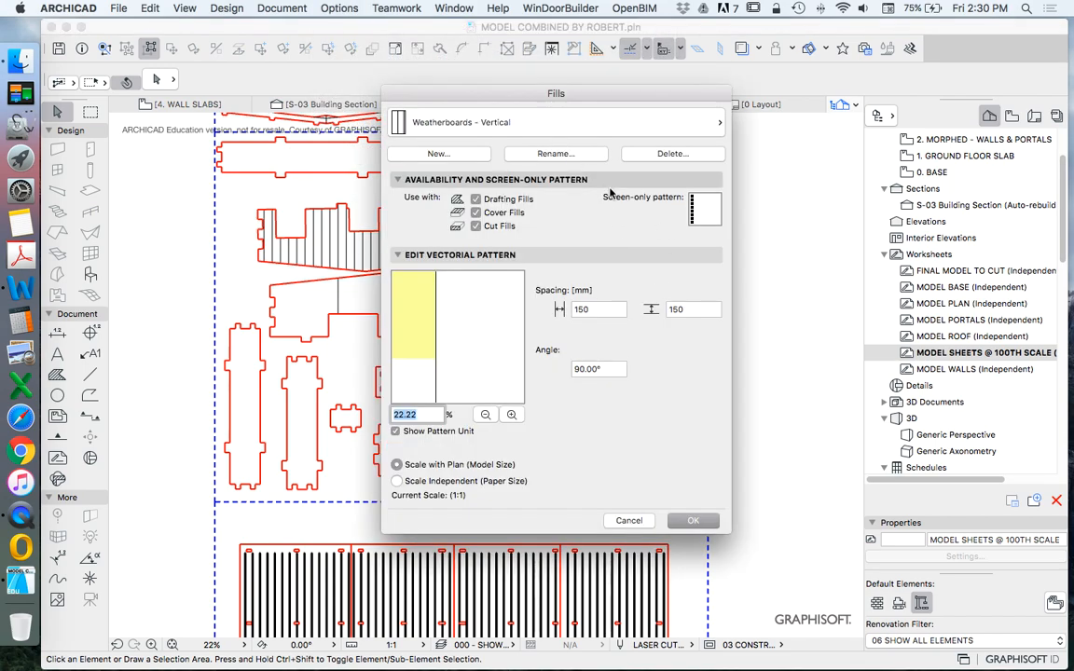
pyautogui.click(505, 129)
pyautogui.click(909, 294)
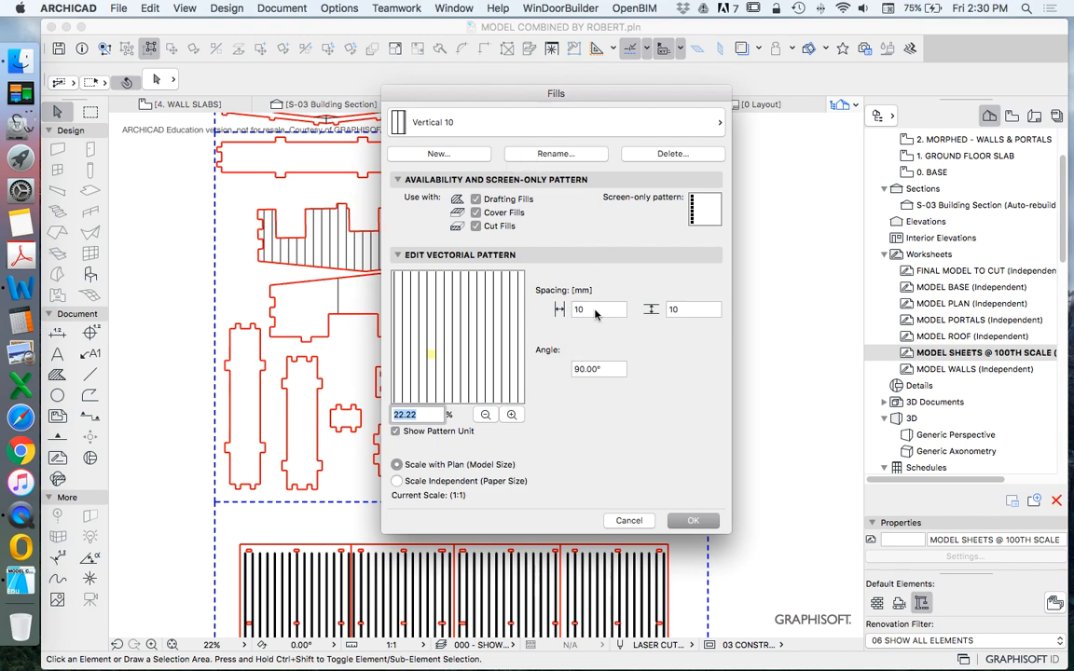
pyautogui.click(549, 155)
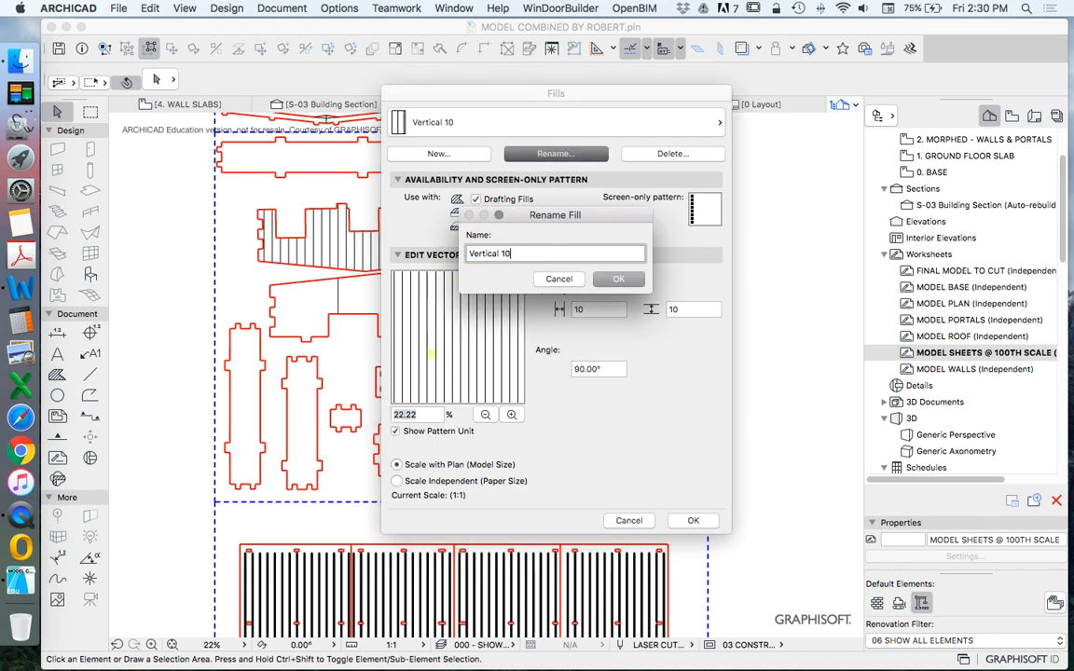
pyautogui.click(614, 279)
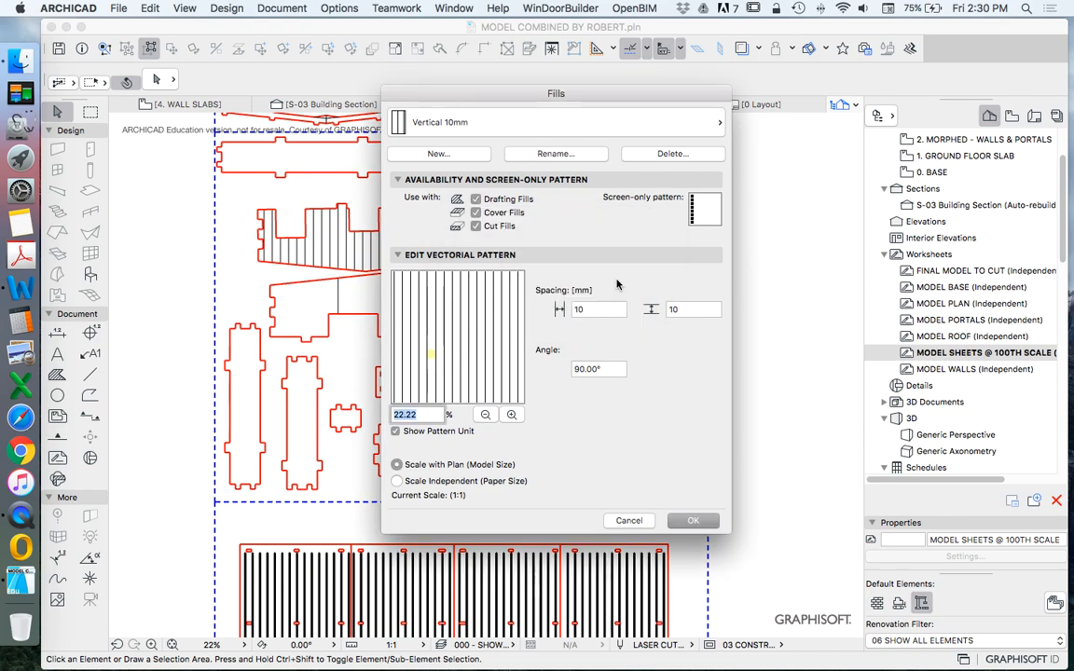
# Duplicate the Vertical 10mm pattern as Vertical 5mm, set both spacings to 5 mm, and save the fill attributes.
pyautogui.click(442, 157)
pyautogui.click(530, 228)
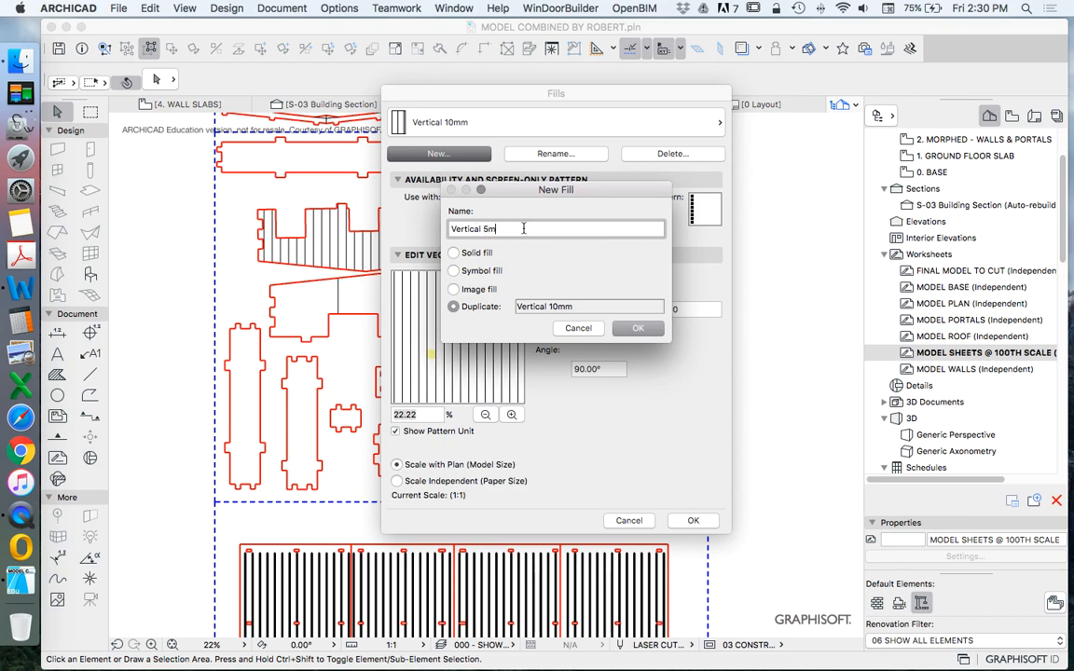
pyautogui.click(650, 333)
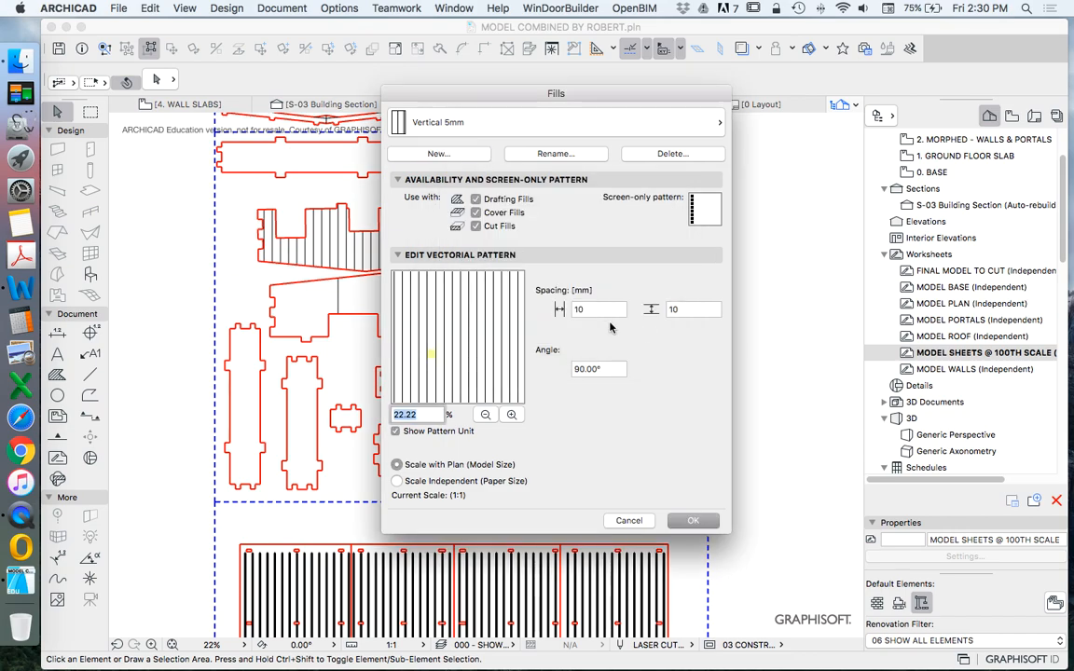
pyautogui.press('Tab')
pyautogui.press('Tab')
pyautogui.write('5')
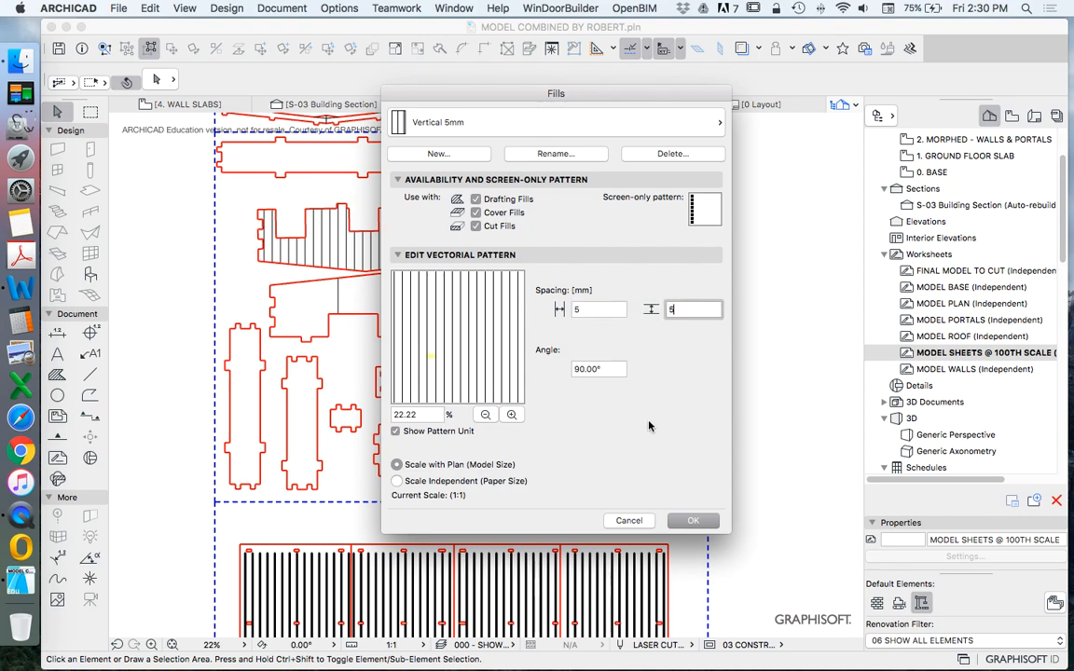
pyautogui.click(705, 523)
# Apply the Vertical 5mm pattern to the line fill inside the upper long wall piece.
pyautogui.click(550, 262)
pyautogui.click(678, 163)
pyautogui.click(584, 240)
pyautogui.click(548, 79)
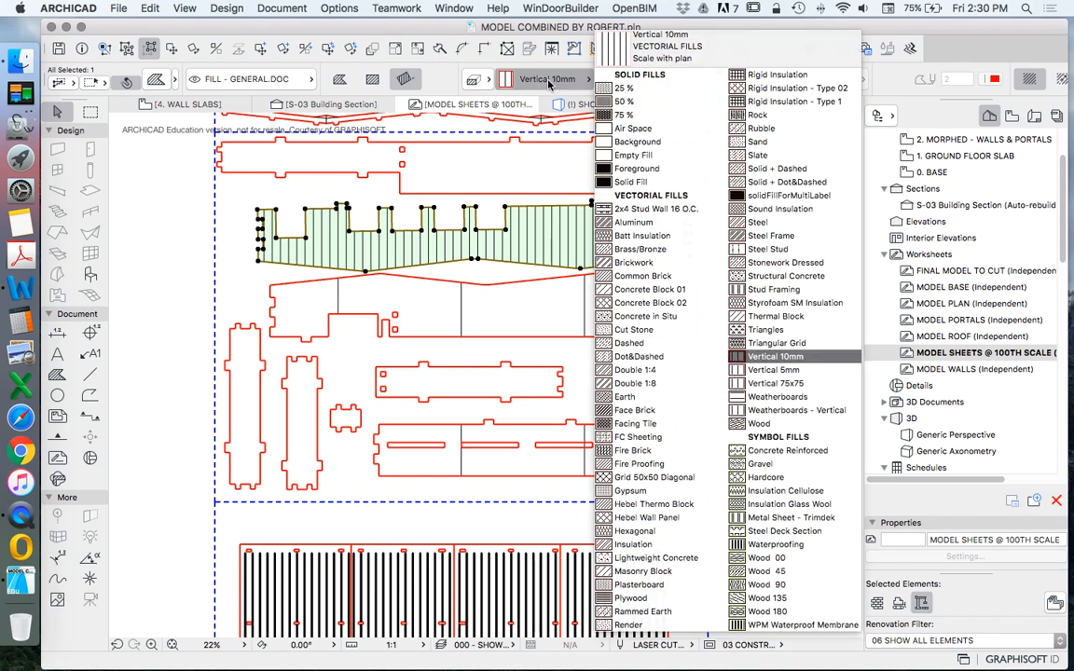
pyautogui.click(773, 370)
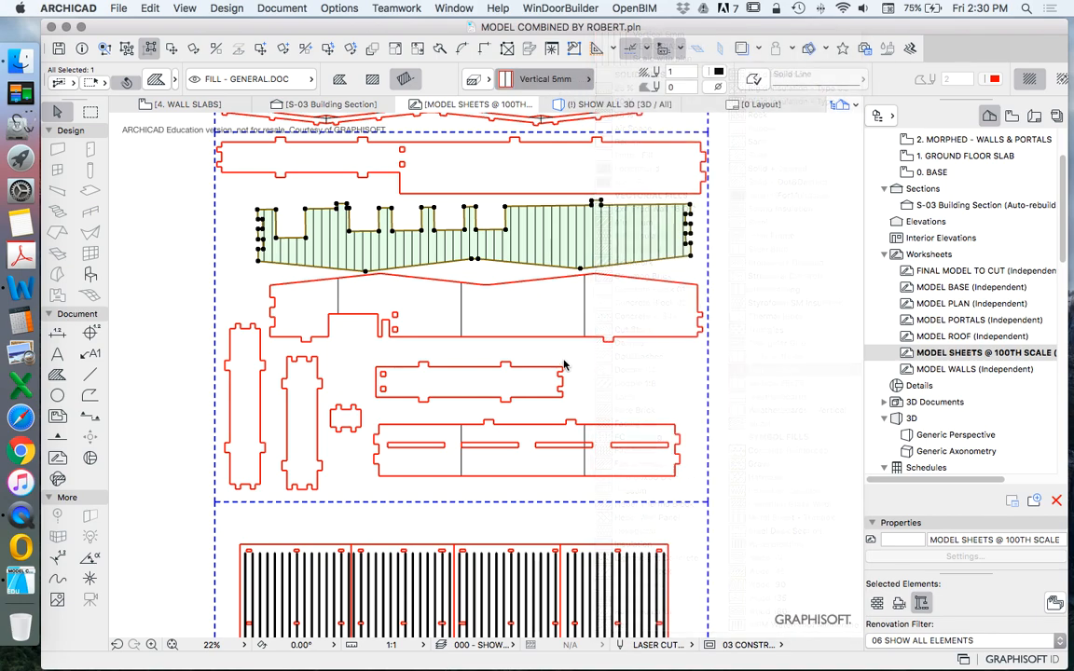
pyautogui.click(571, 276)
pyautogui.click(575, 239)
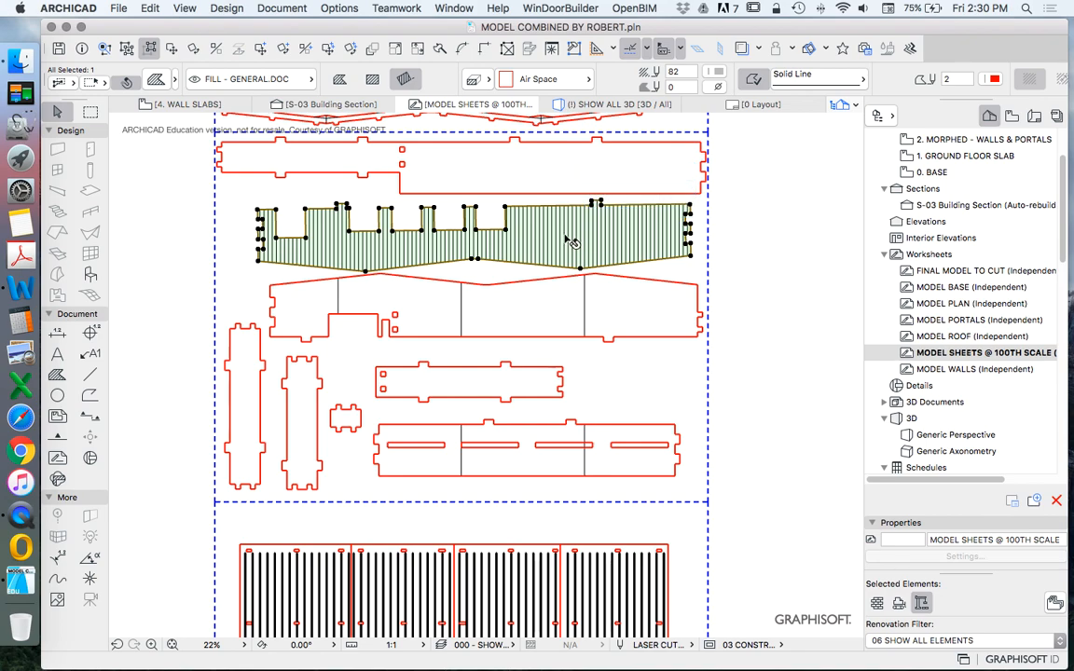
pyautogui.press('Escape')
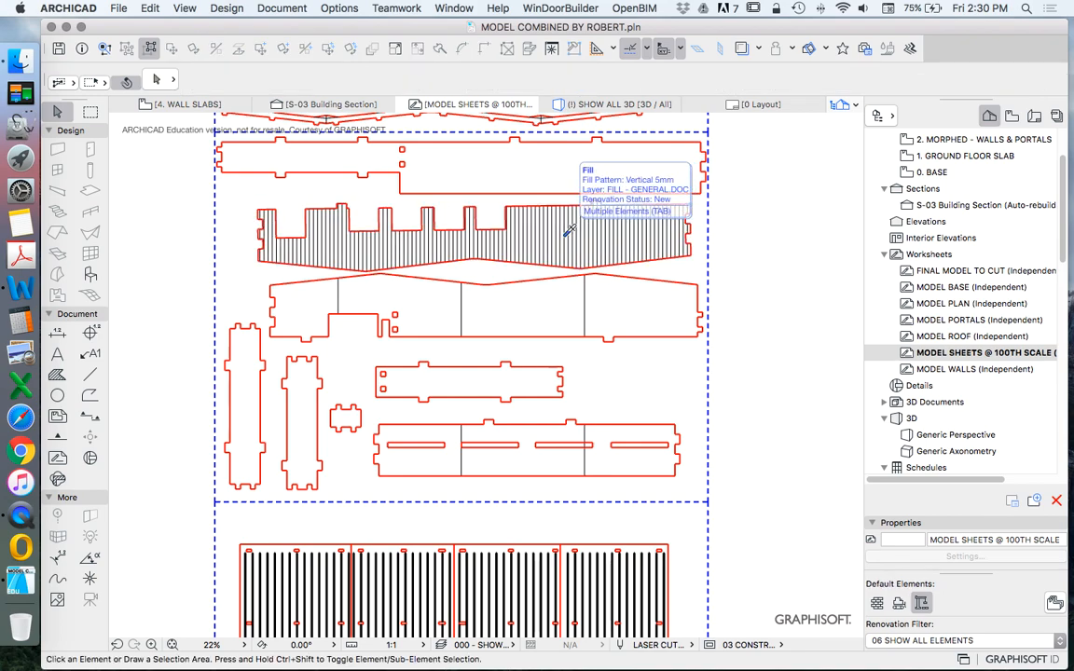
# Copy the Vertical 5mm fill settings from the upper long wall piece onto the long wall piece below it.
pyautogui.keyDown('alt'); pyautogui.click(571, 241); pyautogui.keyUp('alt')
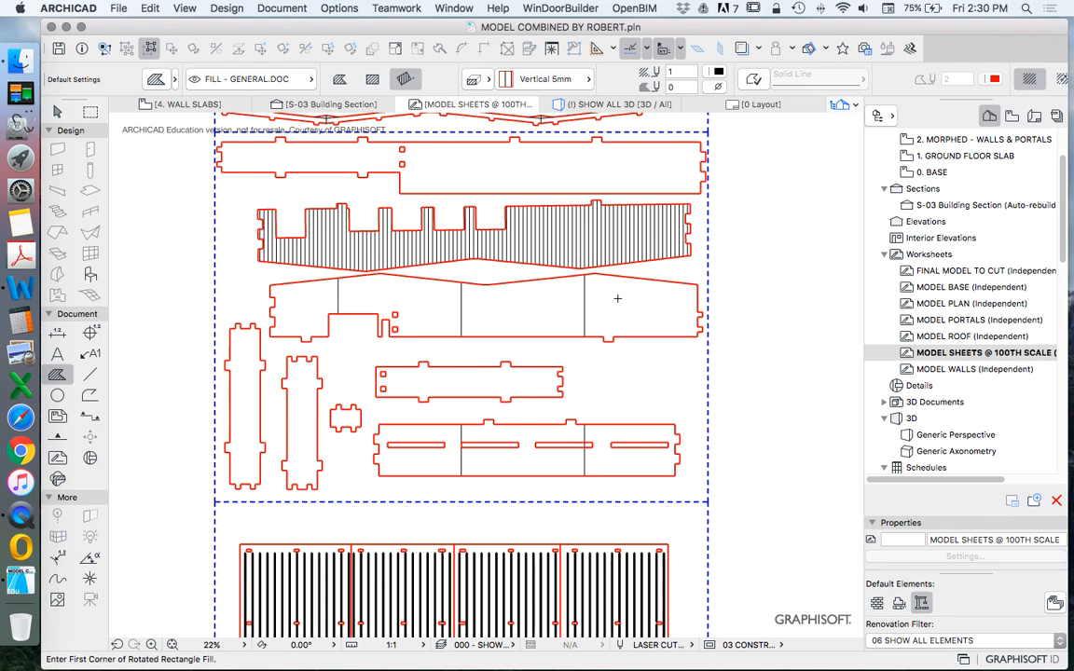
pyautogui.press('Escape')
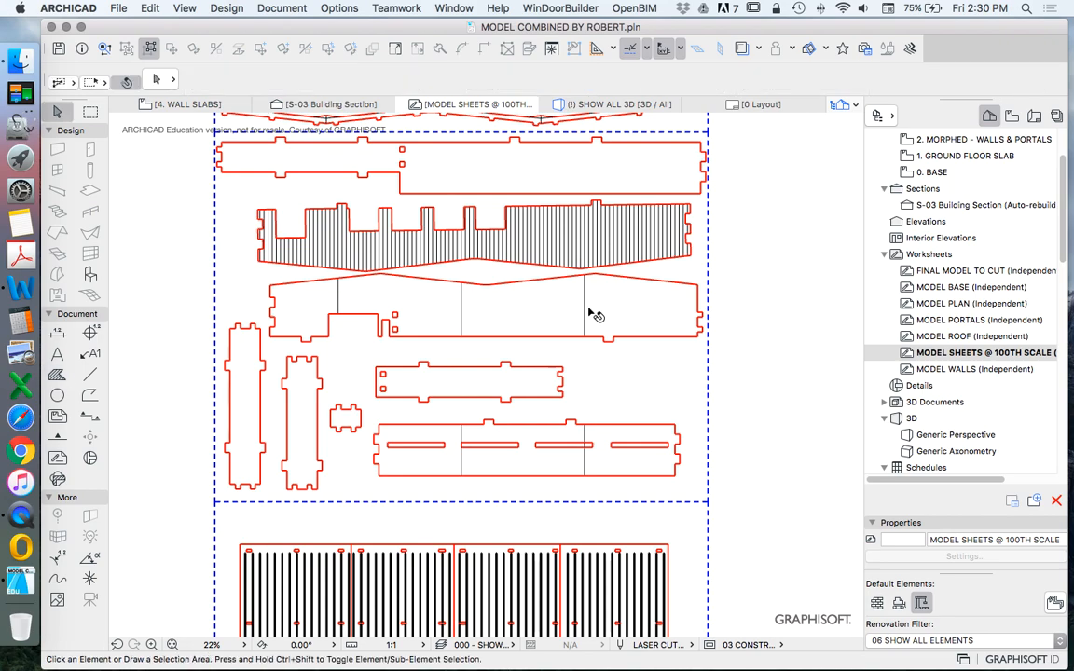
pyautogui.keyDown('alt'); pyautogui.keyDown('super'); pyautogui.click(586, 307); pyautogui.keyUp('super'); pyautogui.keyUp('alt')
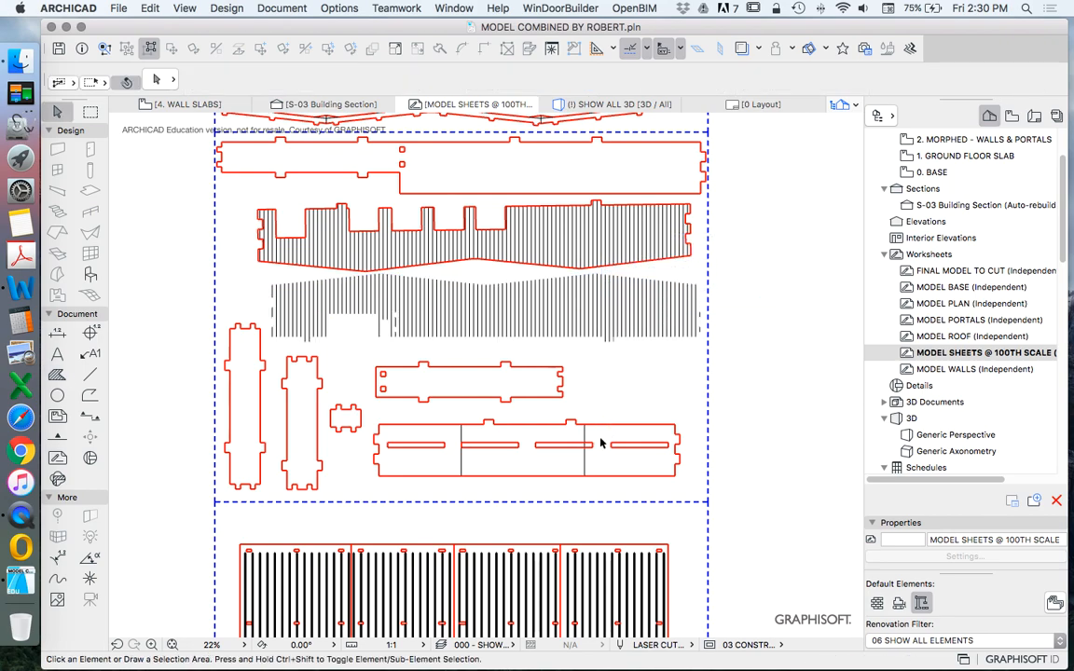
# Turn on the red solid contour line for the newly hatched fill of the lower long wall piece.
pyautogui.click(612, 327)
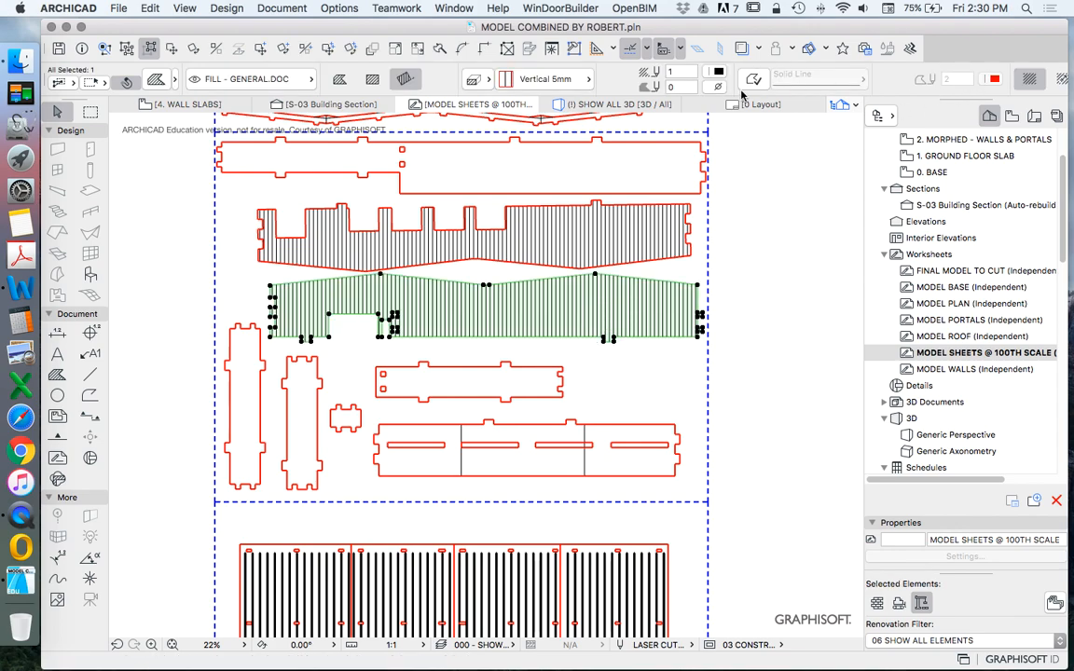
pyautogui.click(758, 81)
pyautogui.press('Escape')
pyautogui.scroll(5, 611, 336)
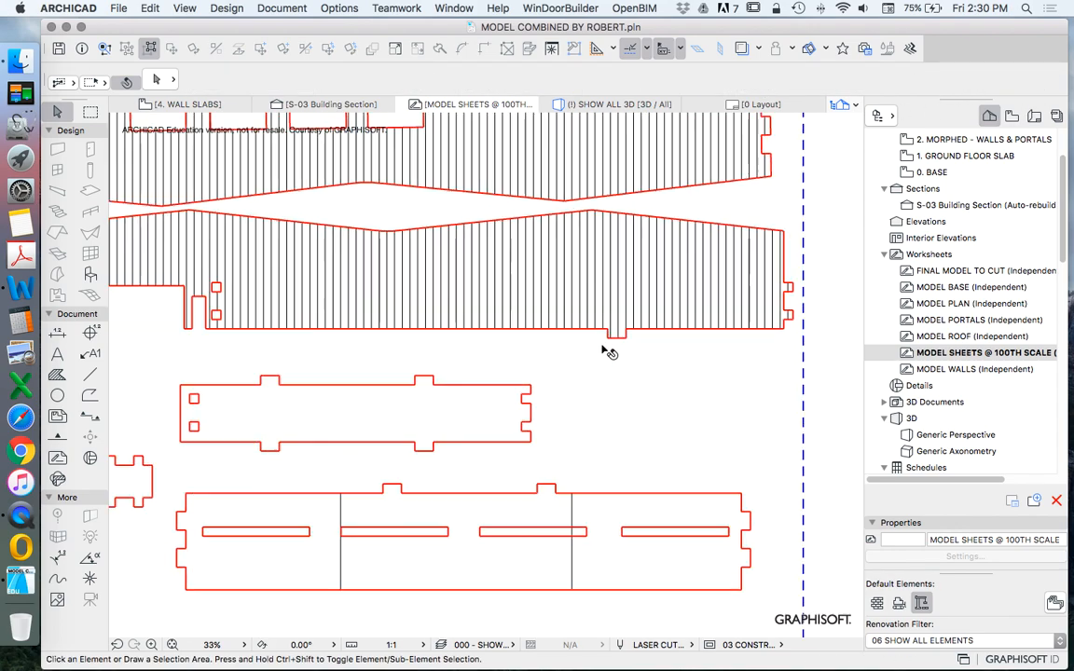
# Examine the cut outlines and vertical hatches of the wall pieces on the sheet up close.
pyautogui.scroll(-2, 559, 354)
pyautogui.rightClick(561, 352)
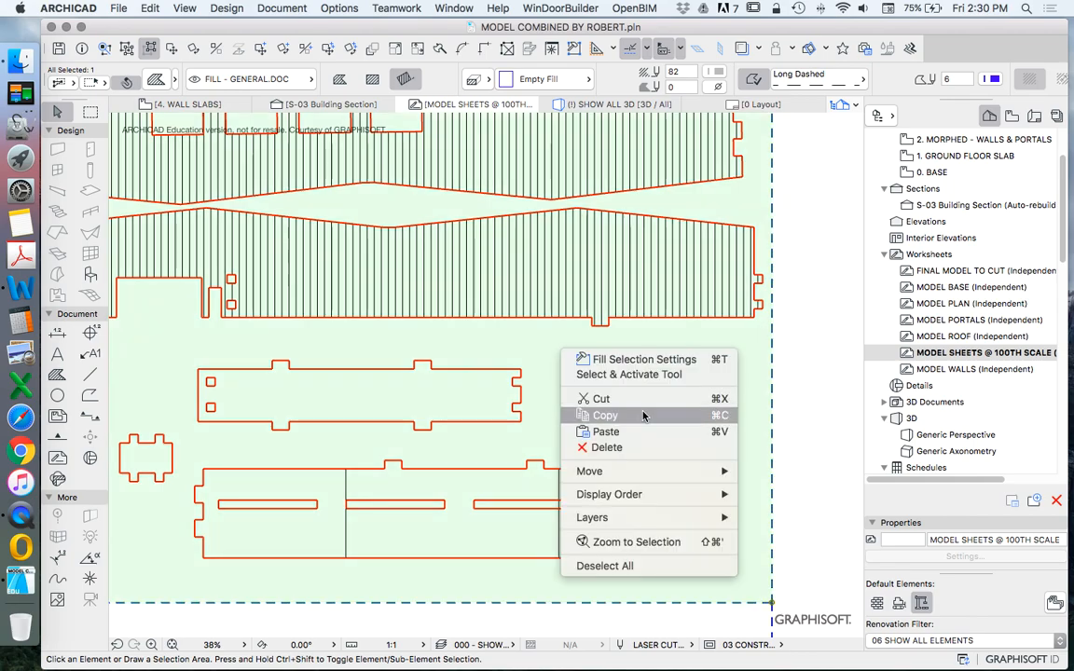
pyautogui.click(835, 353)
pyautogui.rightClick(814, 355)
pyautogui.click(828, 407)
pyautogui.scroll(5, 502, 358)
pyautogui.scroll(-3, 616, 347)
pyautogui.scroll(-2, 377, 371)
pyautogui.scroll(4, 377, 371)
pyautogui.scroll(-4, 522, 308)
pyautogui.scroll(8, 432, 324)
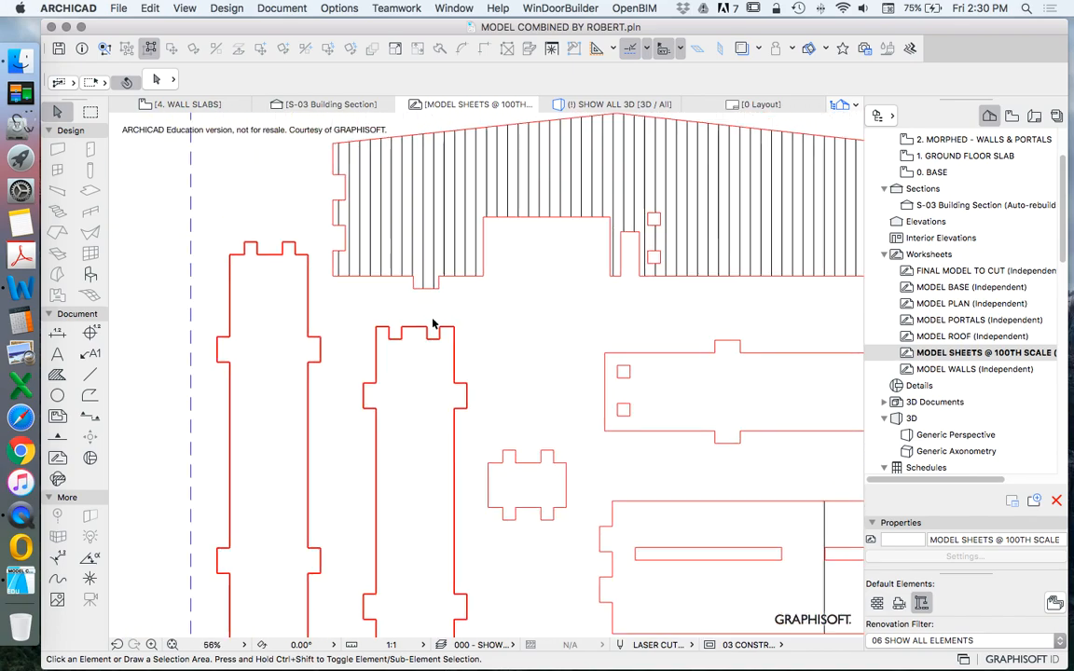
pyautogui.scroll(-5, 479, 417)
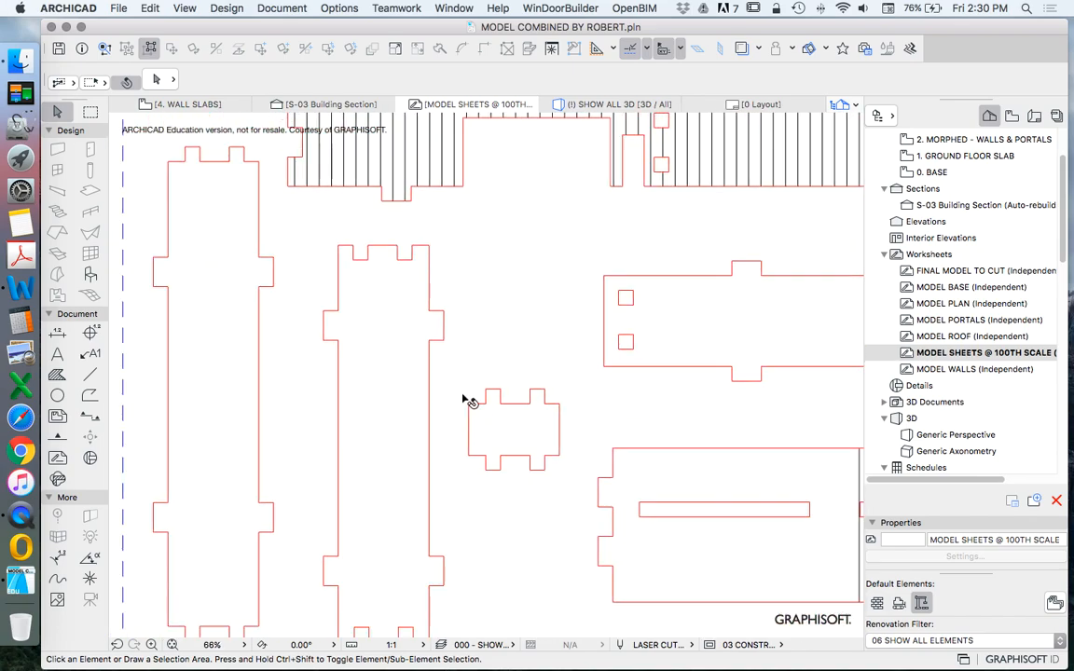
pyautogui.scroll(10, 353, 254)
pyautogui.scroll(-12, 366, 261)
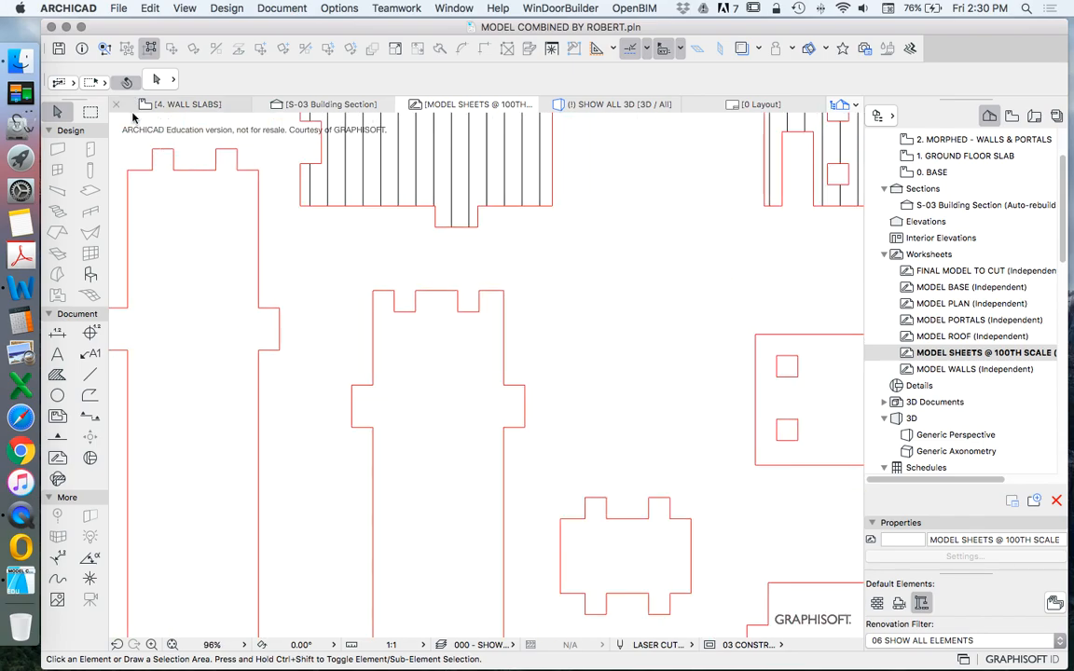
pyautogui.scroll(-8, 363, 270)
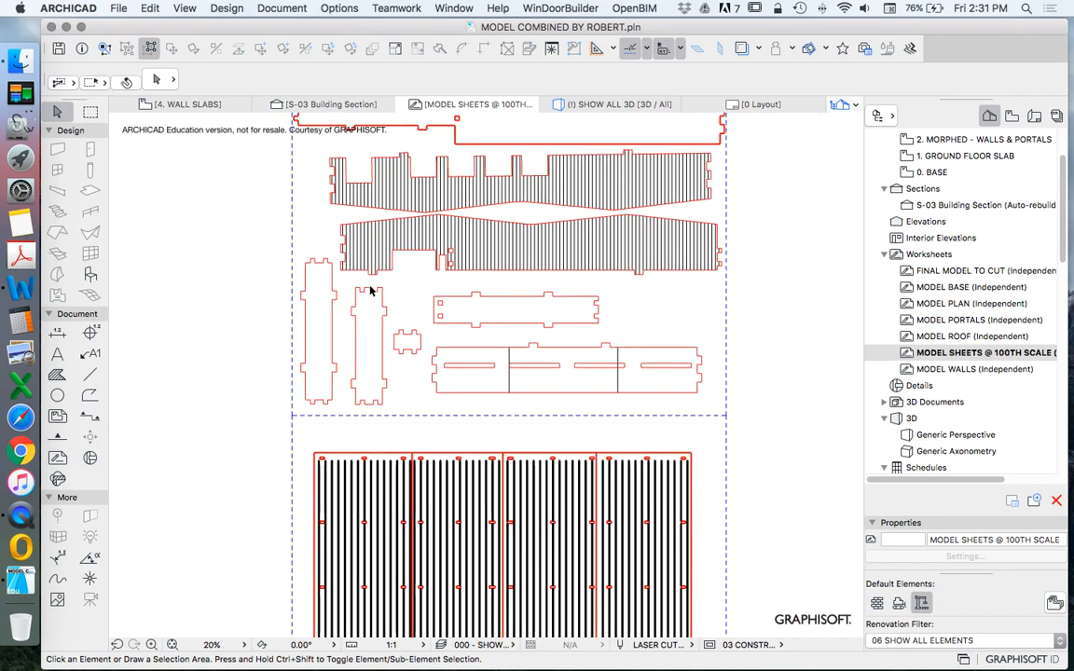
pyautogui.rightClick(248, 224)
pyautogui.click(443, 216)
pyautogui.scroll(7, 440, 224)
pyautogui.scroll(3, 460, 222)
pyautogui.scroll(-8, 467, 233)
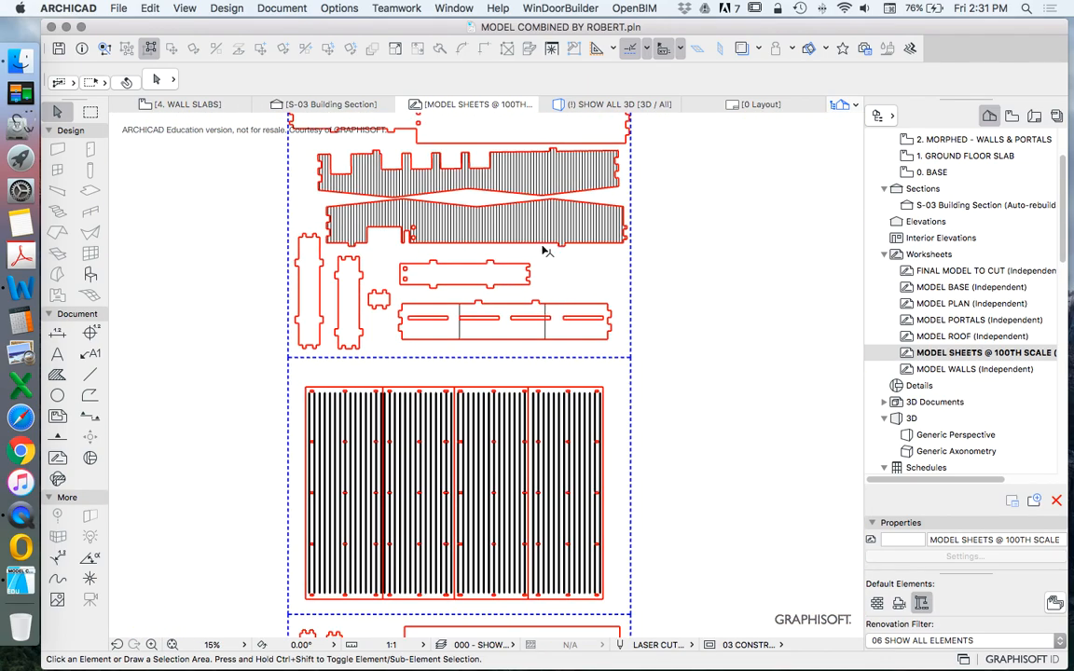
# Delete the outline fill of the slotted wall piece and undo the deletion.
pyautogui.click(568, 306)
pyautogui.press('Delete')
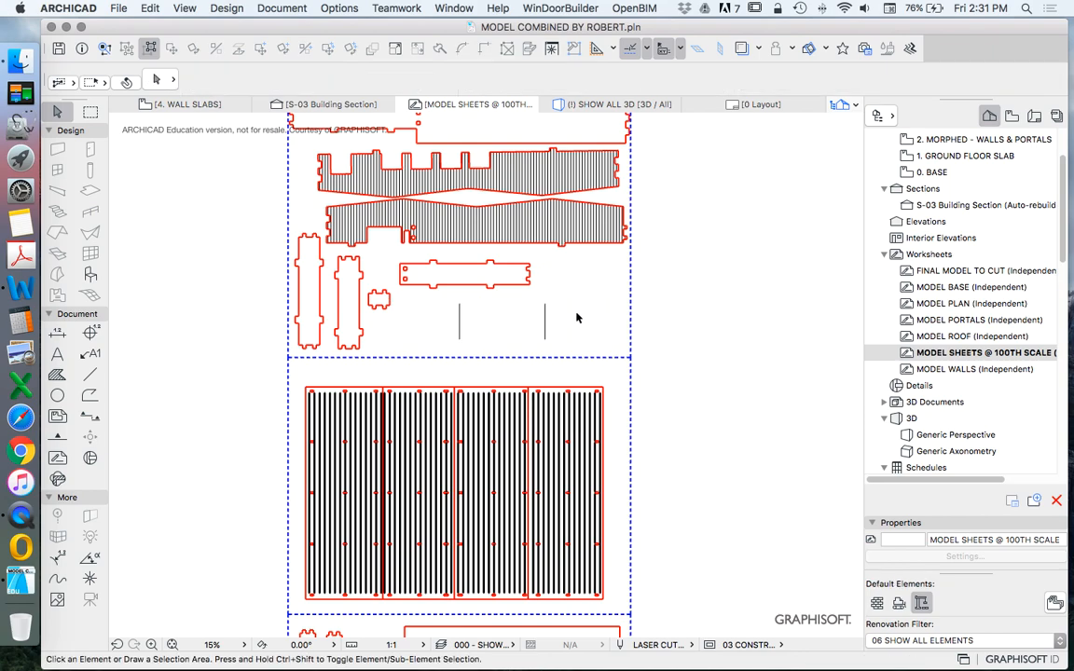
pyautogui.press('super+z')
pyautogui.press('Escape')
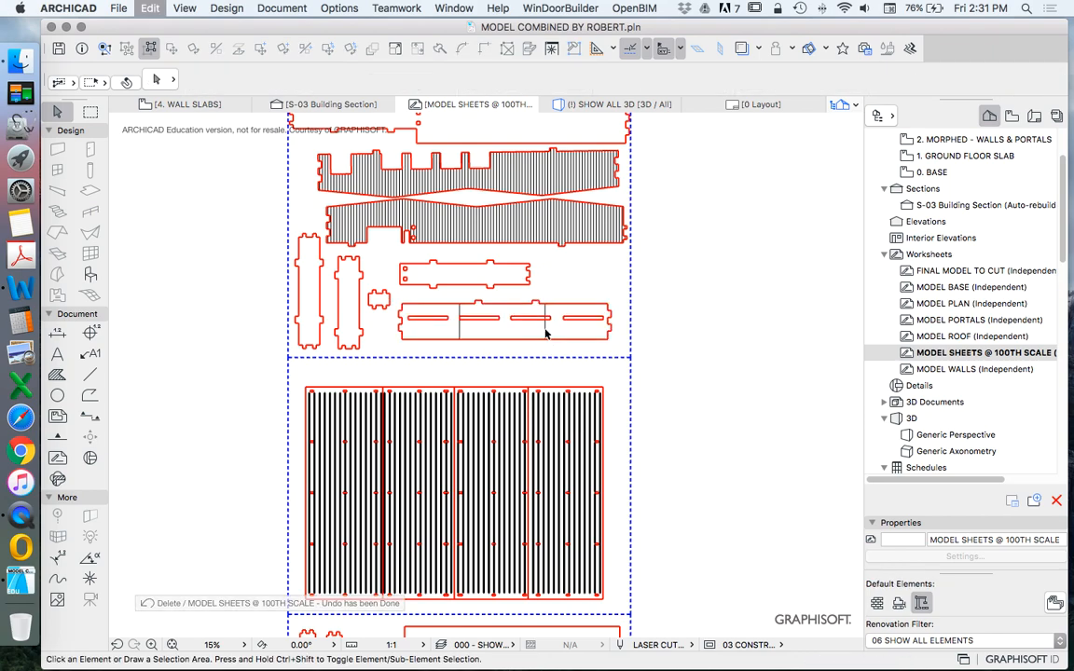
# Try to pick up the fill settings from the upper long wall piece.
pyautogui.scroll(2, 451, 149)
pyautogui.scroll(3, 450, 149)
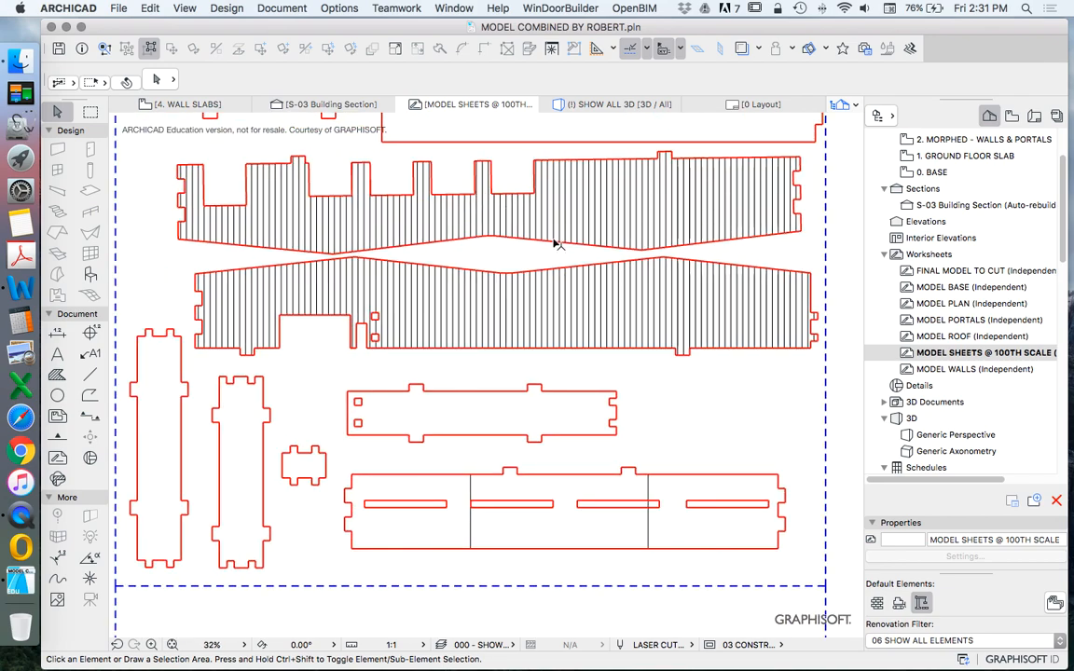
pyautogui.keyDown('alt'); pyautogui.click(555, 233); pyautogui.keyUp('alt')
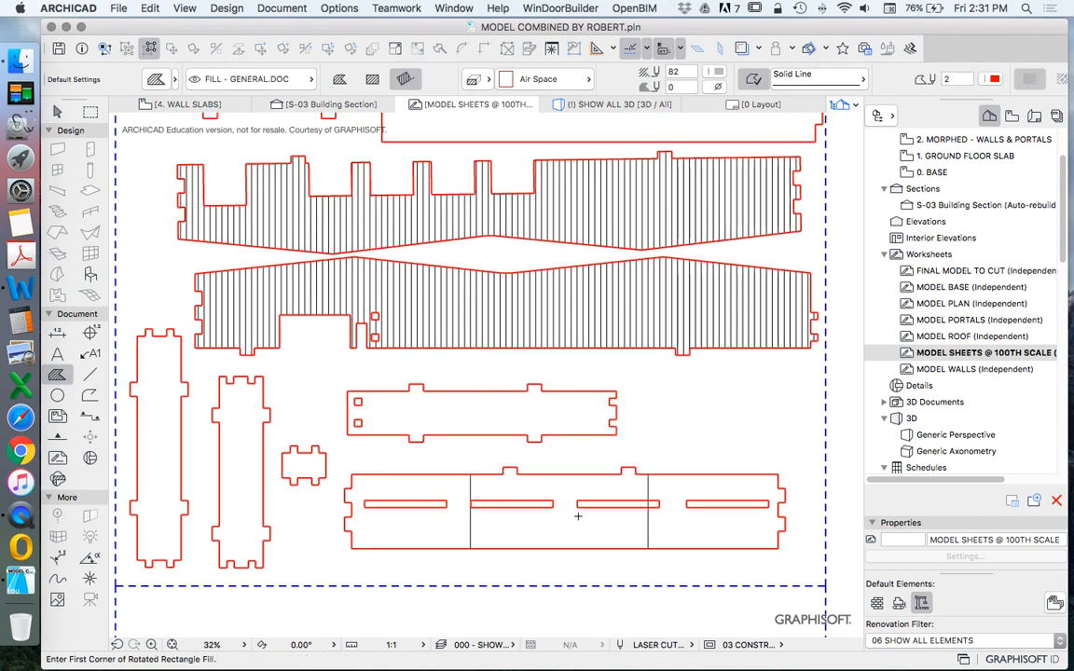
pyautogui.press('Escape')
# Move the lower hatched long wall piece off the sheet into the empty space beside it.
pyautogui.click(548, 269)
pyautogui.moveTo(548, 269); pyautogui.dragTo(458, 267)
pyautogui.scroll(-4, 457, 267)
pyautogui.moveTo(753, 287)
pyautogui.mouseDown()
pyautogui.moveTo(850, 279)
pyautogui.moveTo(824, 280)
pyautogui.mouseUp()
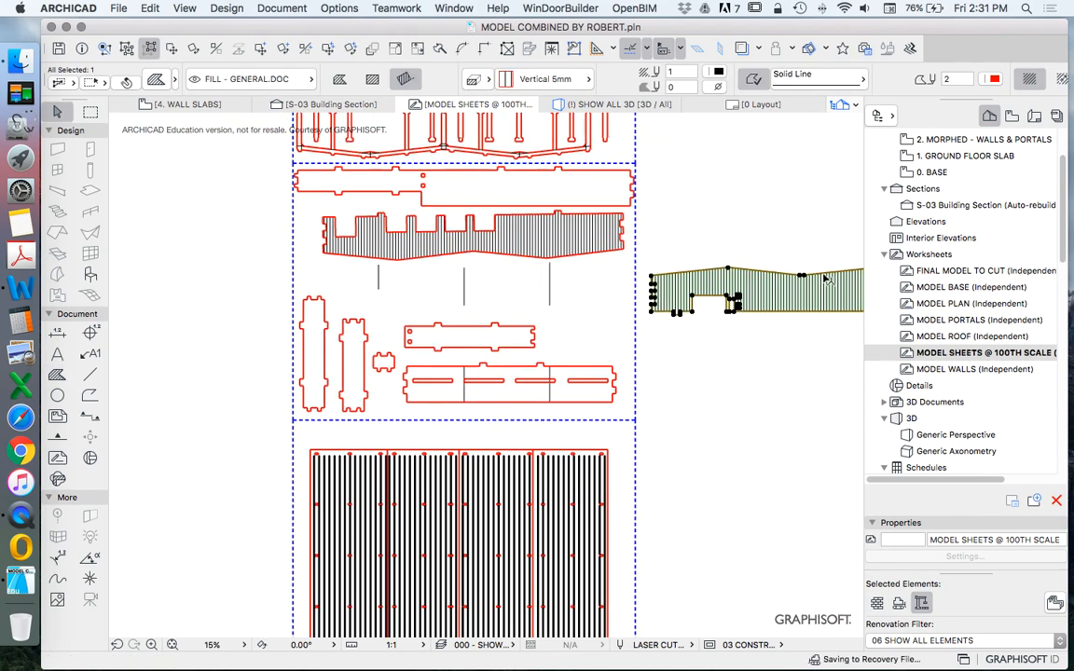
pyautogui.scroll(-5, 465, 291)
pyautogui.press('Escape')
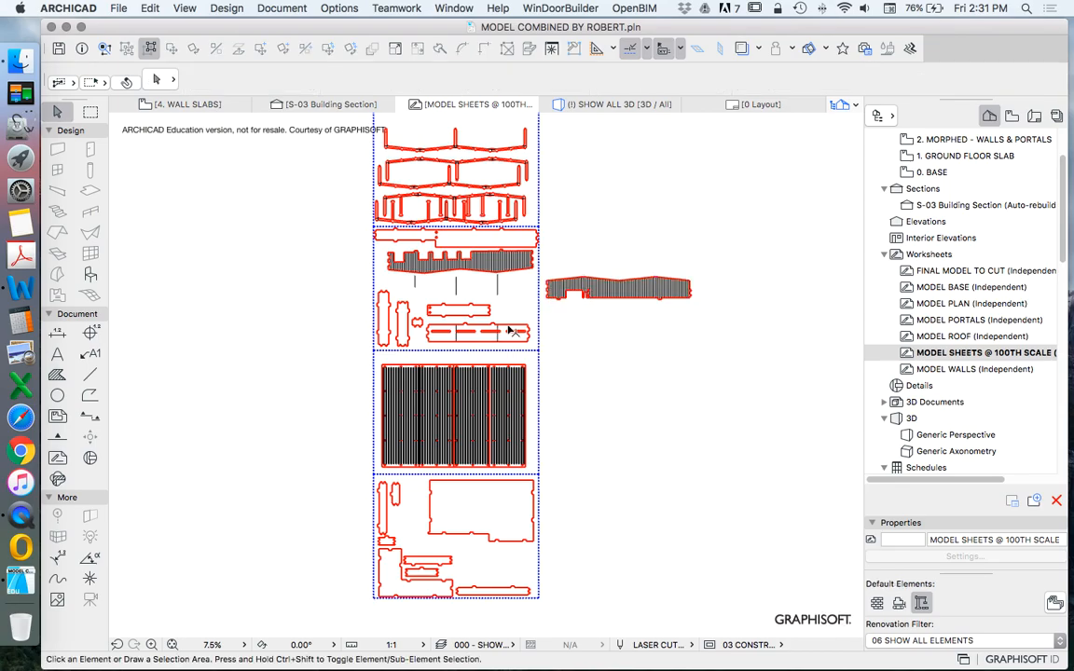
# Move the slotted wall piece off the sheet, placing it below the relocated long wall piece.
pyautogui.scroll(6, 509, 328)
pyautogui.moveTo(520, 330); pyautogui.dragTo(824, 324)
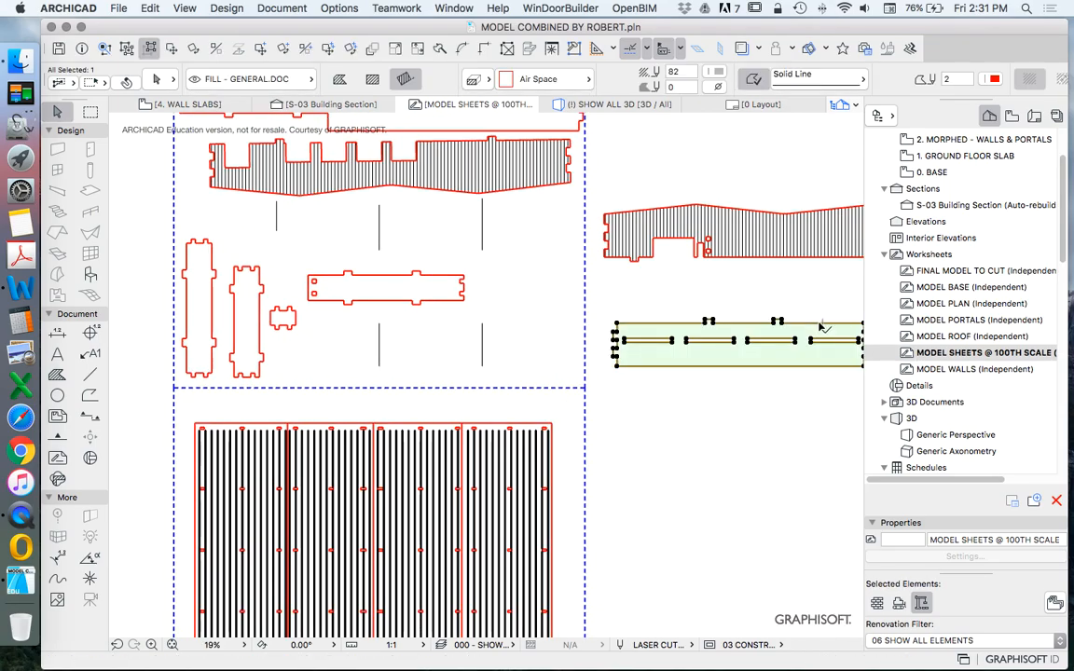
pyautogui.scroll(-3, 421, 317)
pyautogui.scroll(1, 597, 307)
pyautogui.press('Escape')
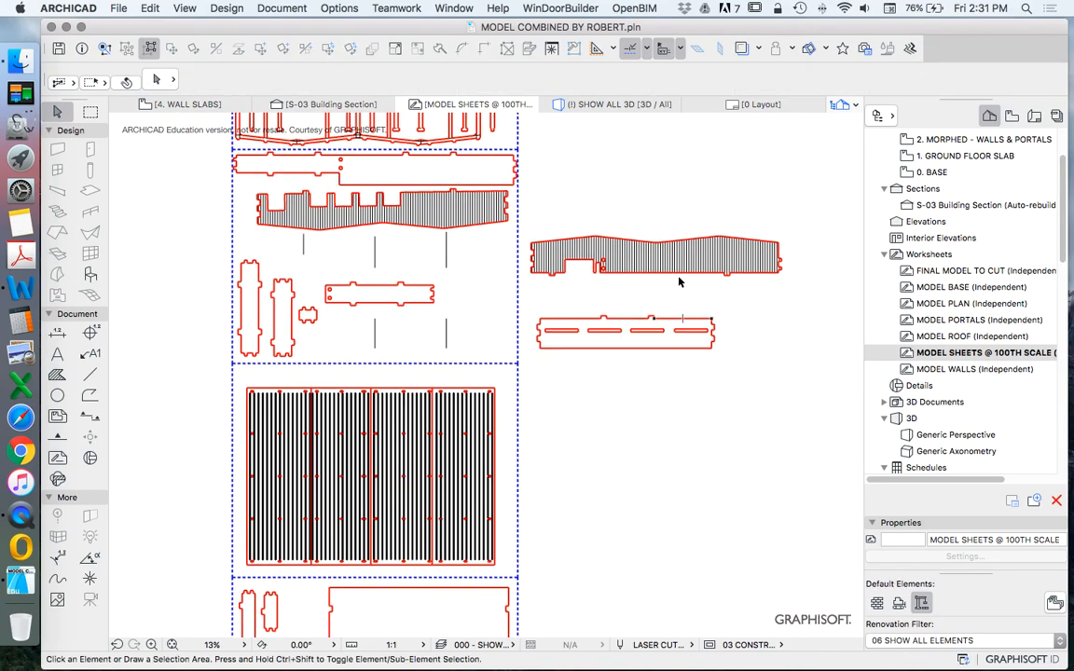
# Copy the Vertical 5mm fill settings with red contour from the relocated long wall piece onto the slotted wall piece.
pyautogui.keyDown('alt'); pyautogui.click(664, 270); pyautogui.keyUp('alt')
pyautogui.scroll(5, 649, 322)
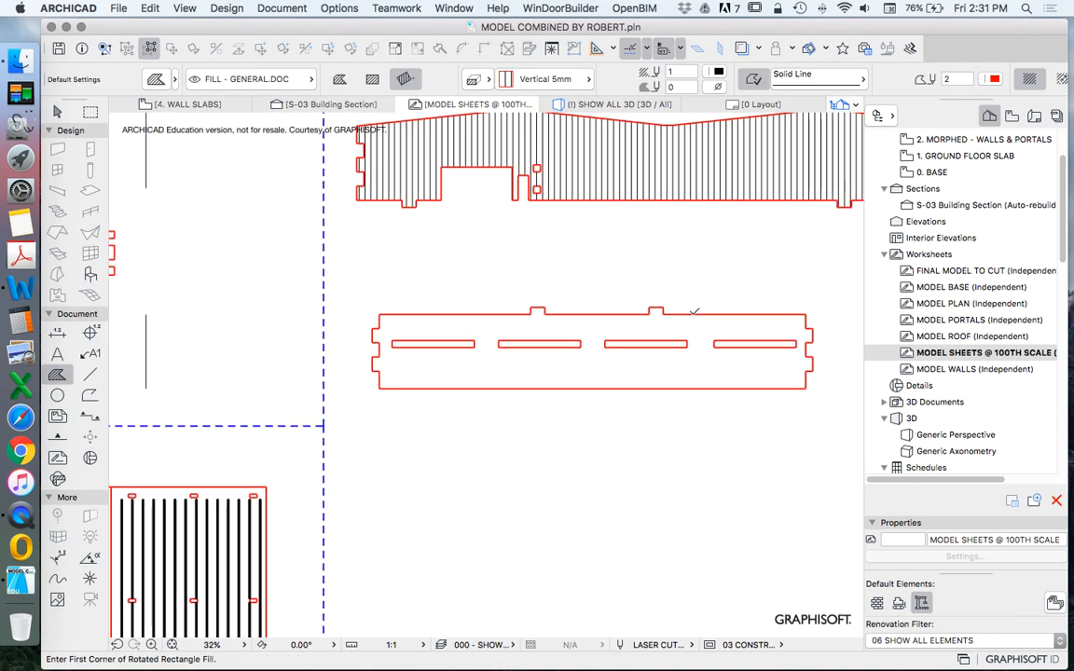
pyautogui.click(693, 316)
pyautogui.press('Escape')
pyautogui.click(714, 315)
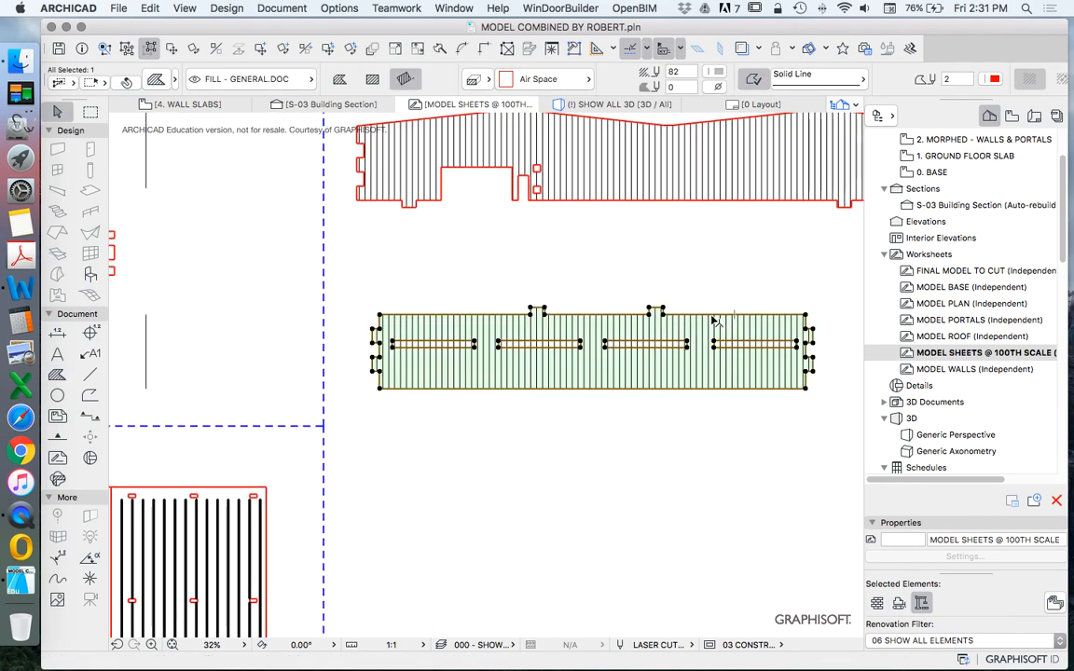
# Try to cut the slots out of the slotted wall piece's hatching with the Air Space outline fill selected.
pyautogui.click(711, 315)
pyautogui.scroll(5, 746, 347)
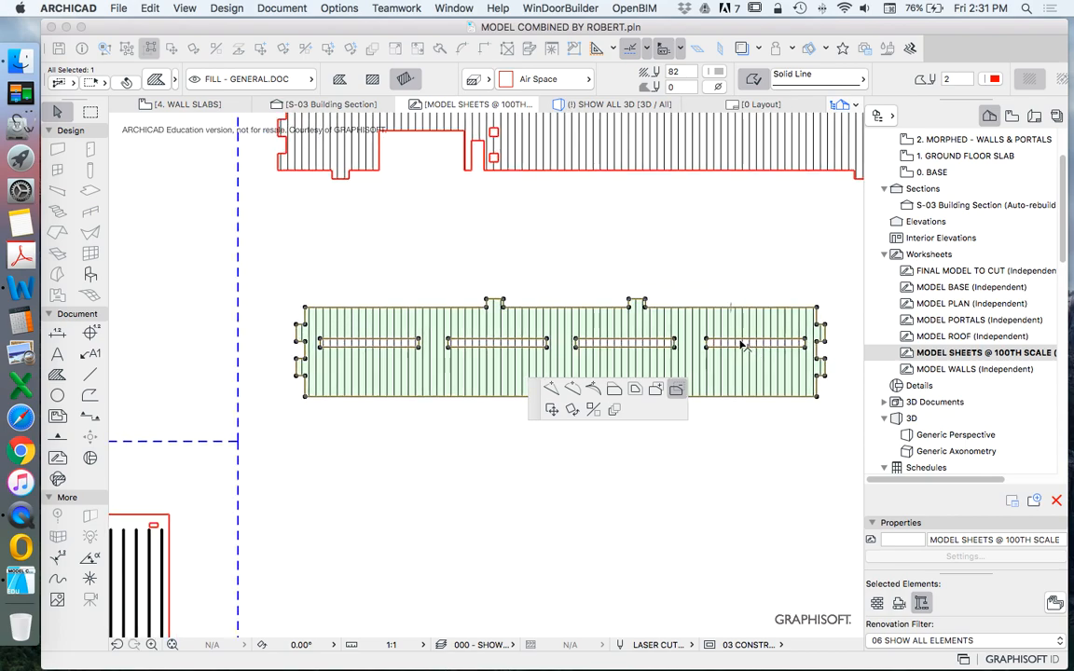
pyautogui.scroll(3, 745, 347)
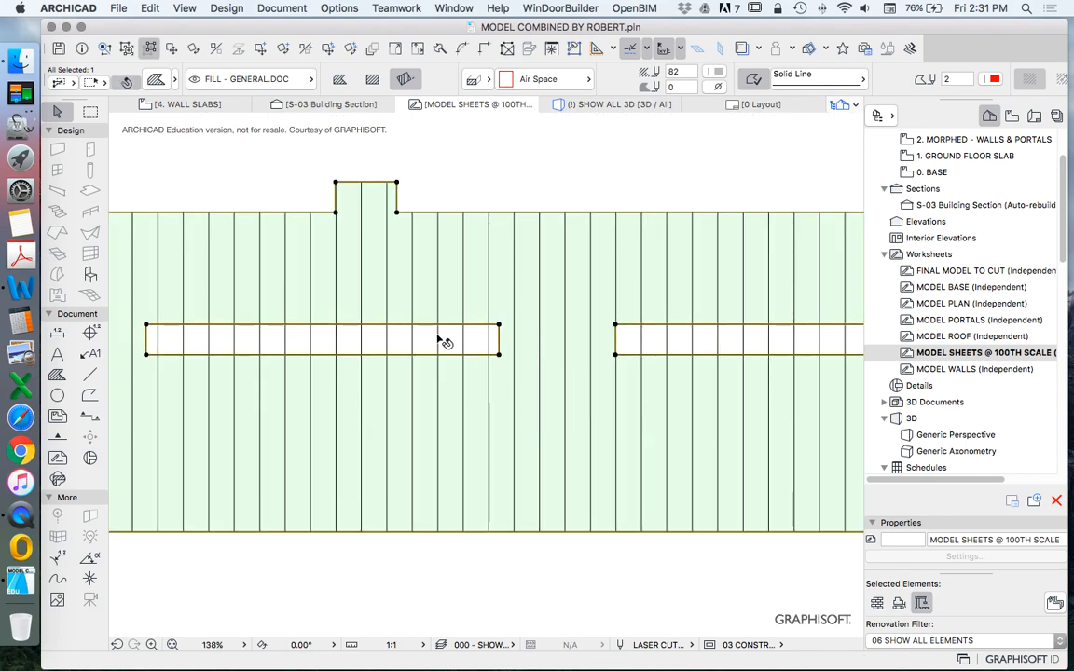
pyautogui.scroll(-5, 624, 348)
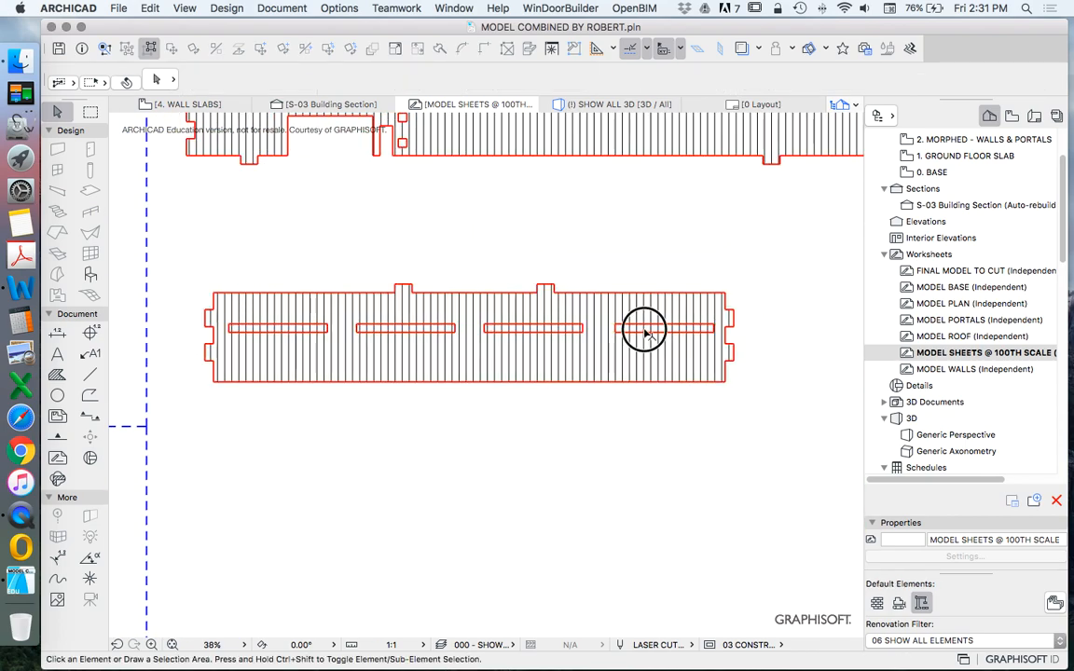
pyautogui.click(643, 332)
pyautogui.press('Escape')
pyautogui.click(608, 358)
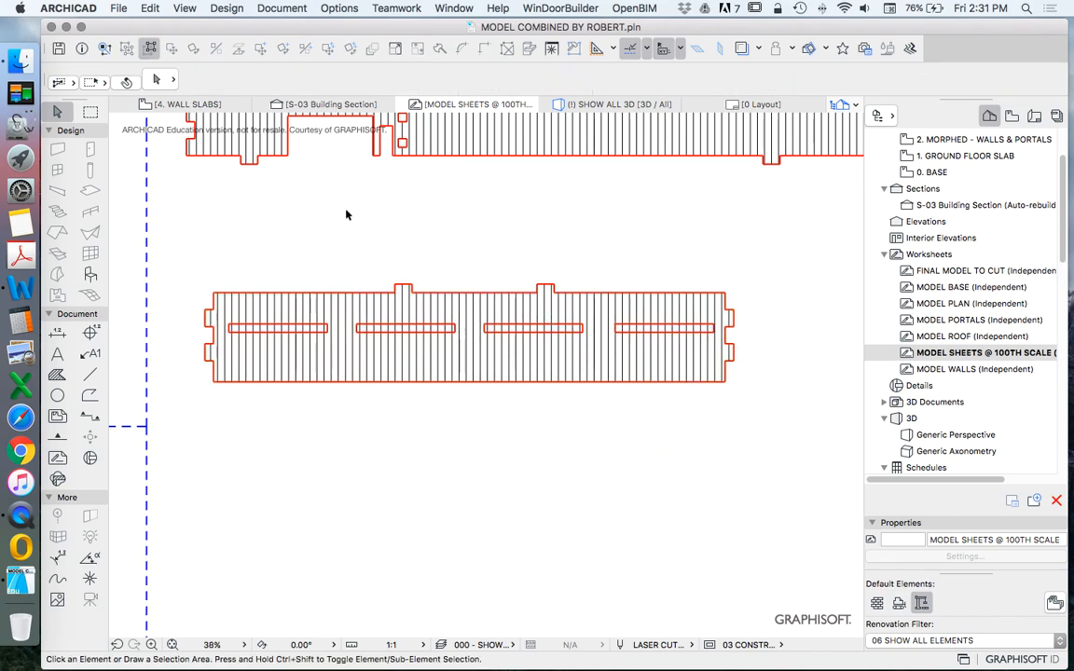
# Drag the slotted wall's Air Space outline fill below its hatched fill to inspect the overlap, and undo the move.
pyautogui.moveTo(350, 352); pyautogui.dragTo(361, 507)
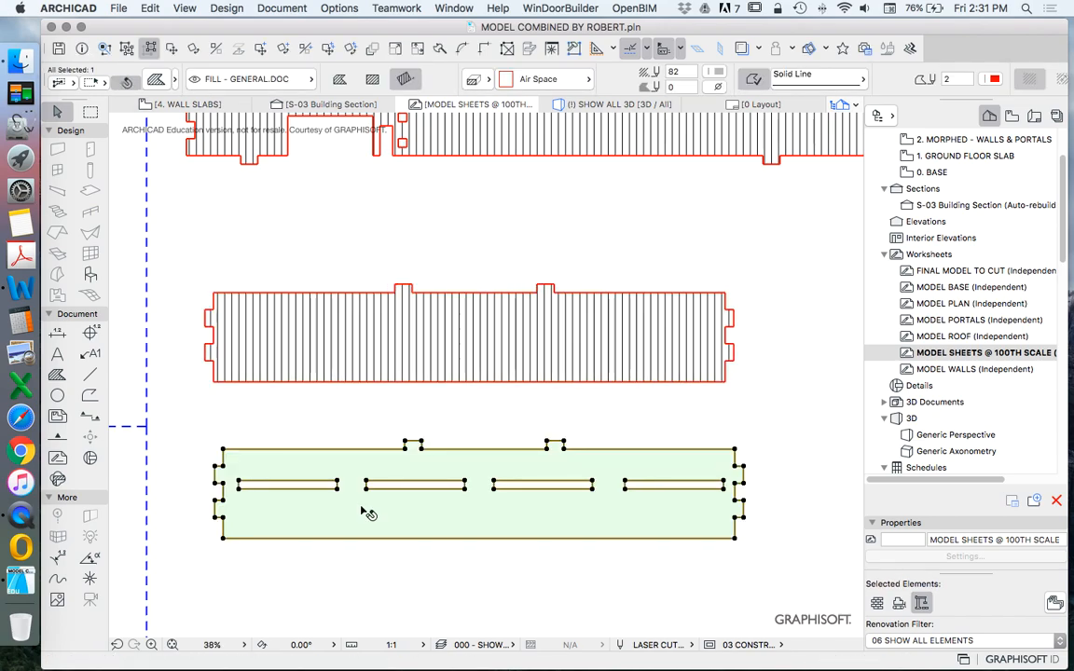
pyautogui.press('super+z')
pyautogui.press('Escape')
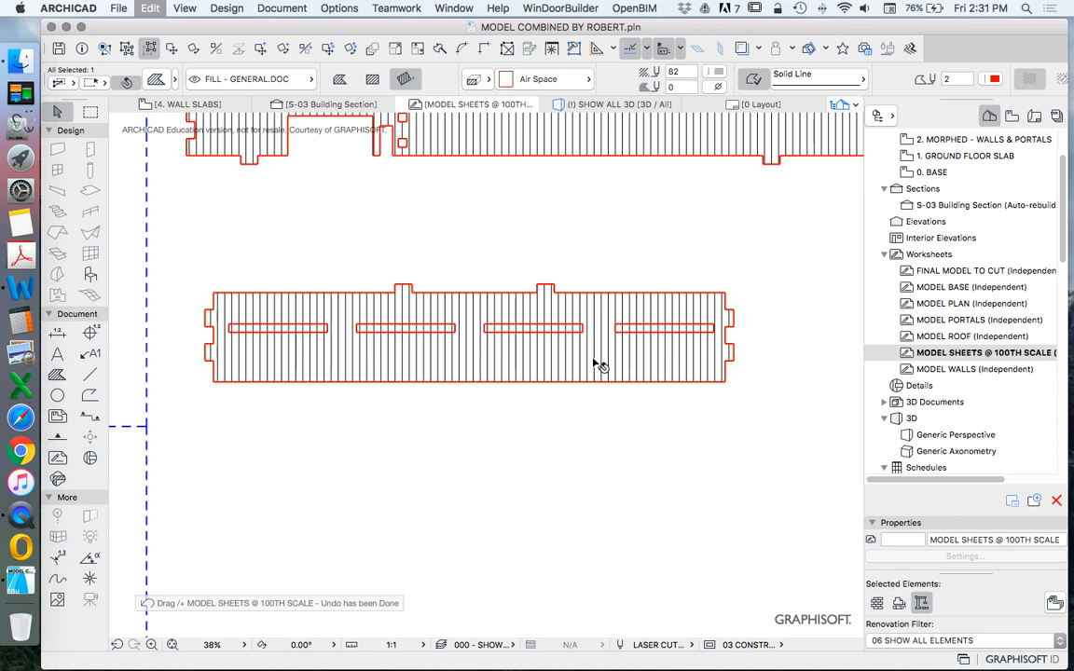
# Subtract the four slot shapes from the slotted wall's Vertical 5mm hatched fill.
pyautogui.click(596, 365)
pyautogui.click(611, 297)
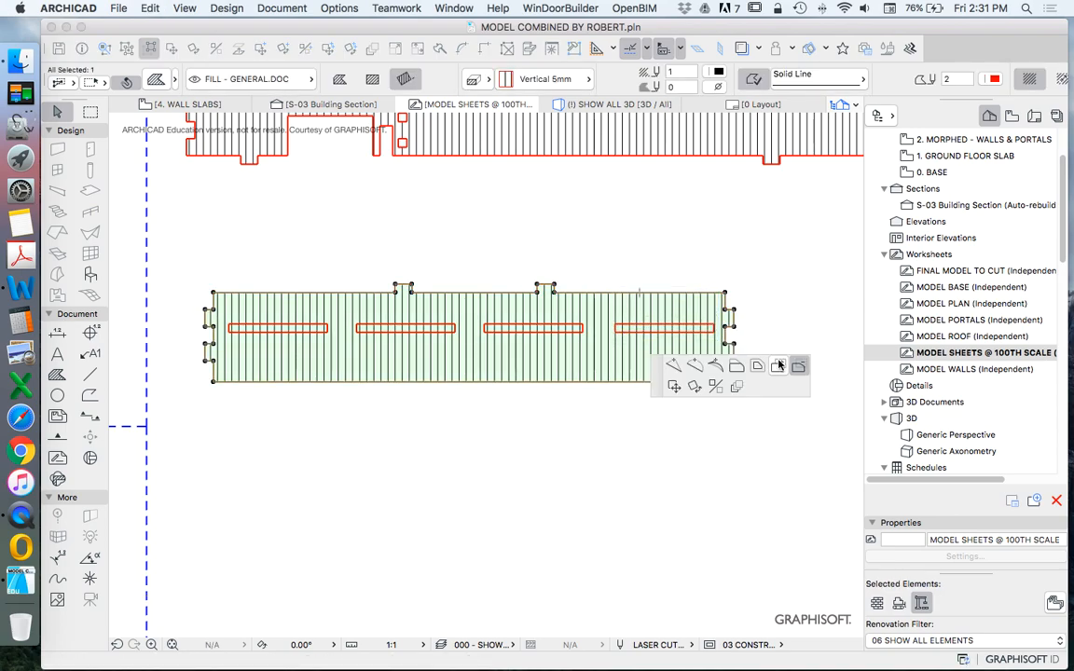
pyautogui.click(686, 328)
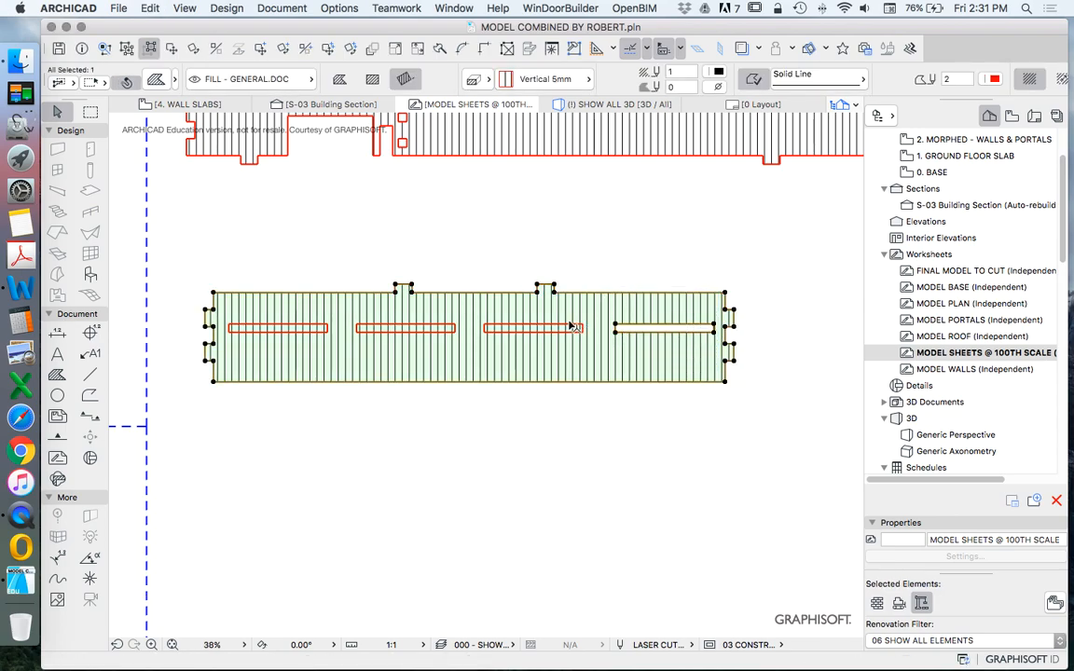
pyautogui.click(57, 373)
pyautogui.click(507, 324)
pyautogui.click(384, 325)
pyautogui.click(301, 326)
# Turn off the contour of the slotted wall's Vertical 5mm hatched fill.
pyautogui.scroll(-2, 579, 306)
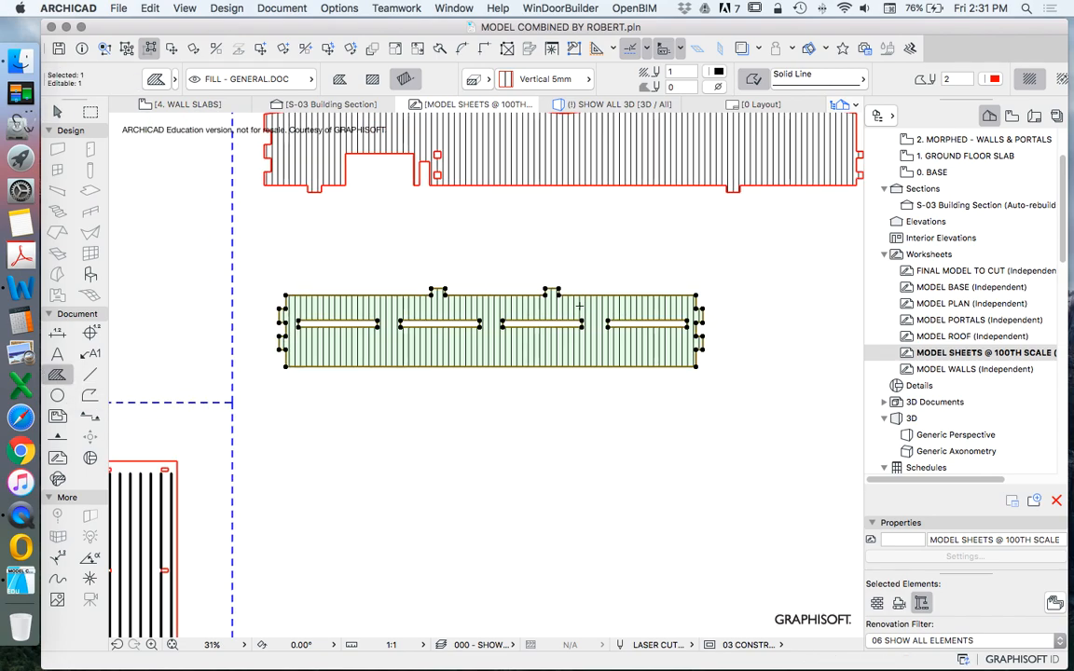
pyautogui.scroll(-3, 579, 306)
pyautogui.click(754, 85)
pyautogui.press('Escape')
pyautogui.press('Escape')
# Delete the stray vertical lines just below the notched wall and move its red outline fill off the sheet, above the relocated long wall.
pyautogui.click(570, 249)
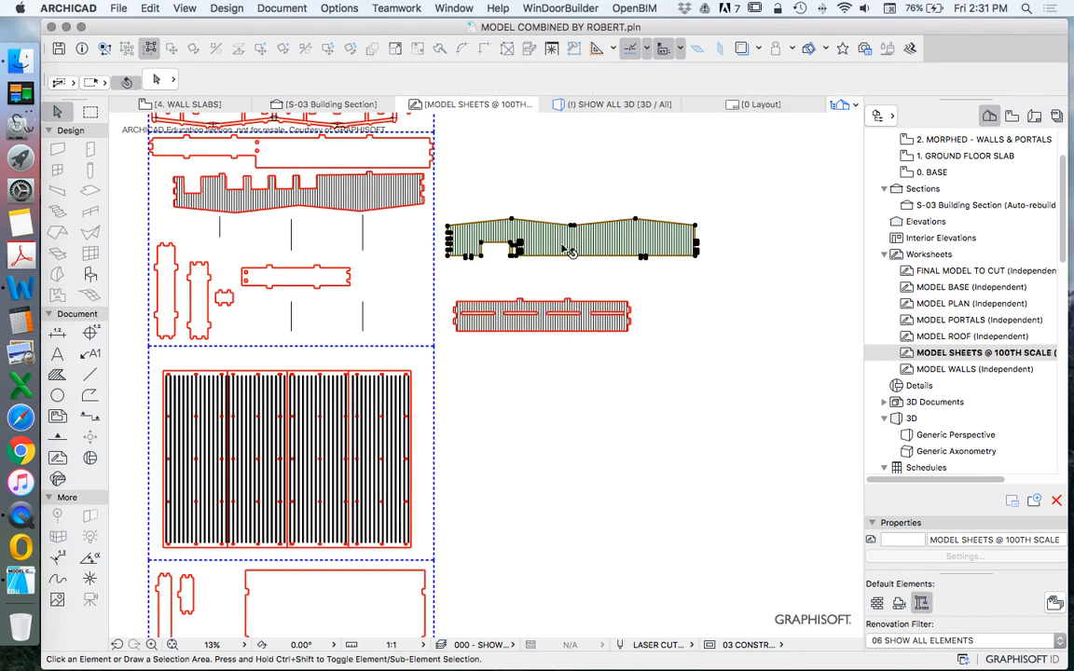
pyautogui.scroll(-3, 548, 236)
pyautogui.scroll(3, 465, 236)
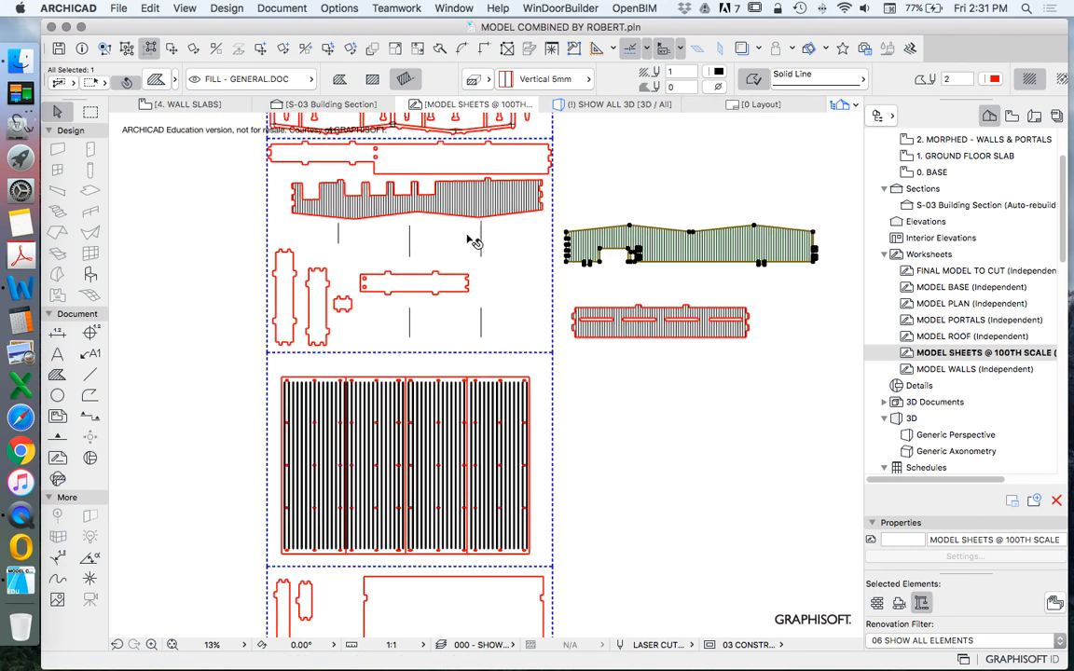
pyautogui.click(483, 240)
pyautogui.moveTo(481, 191); pyautogui.dragTo(783, 210)
pyautogui.click(559, 224)
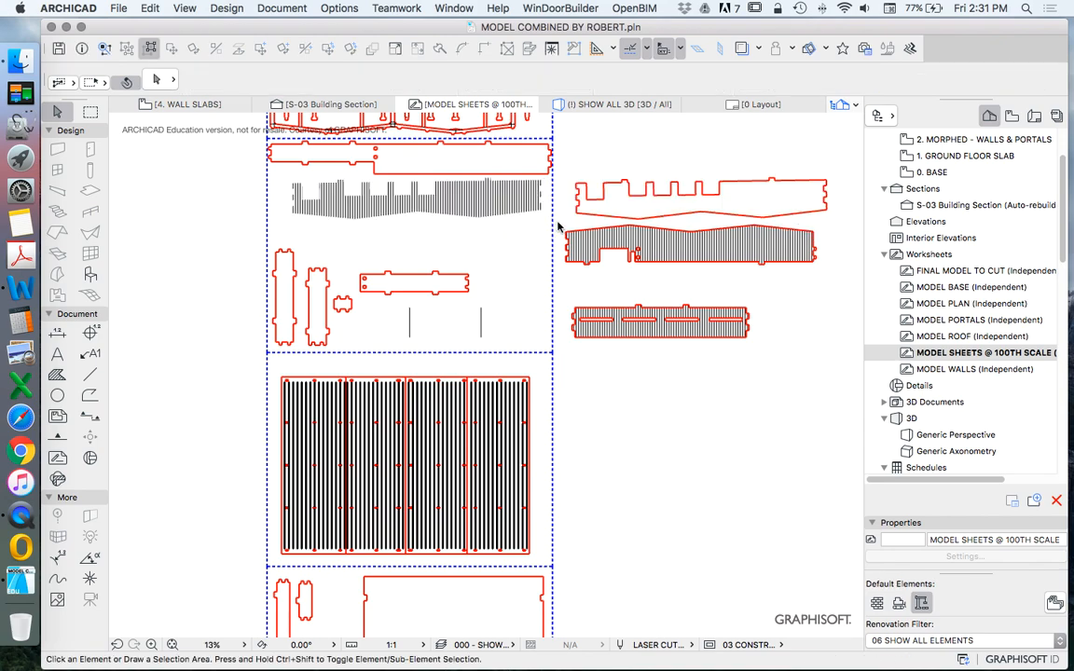
# Try to drag the hatched long wall piece sideways, and undo the move.
pyautogui.click(678, 246)
pyautogui.press('super+d')
pyautogui.click(678, 246)
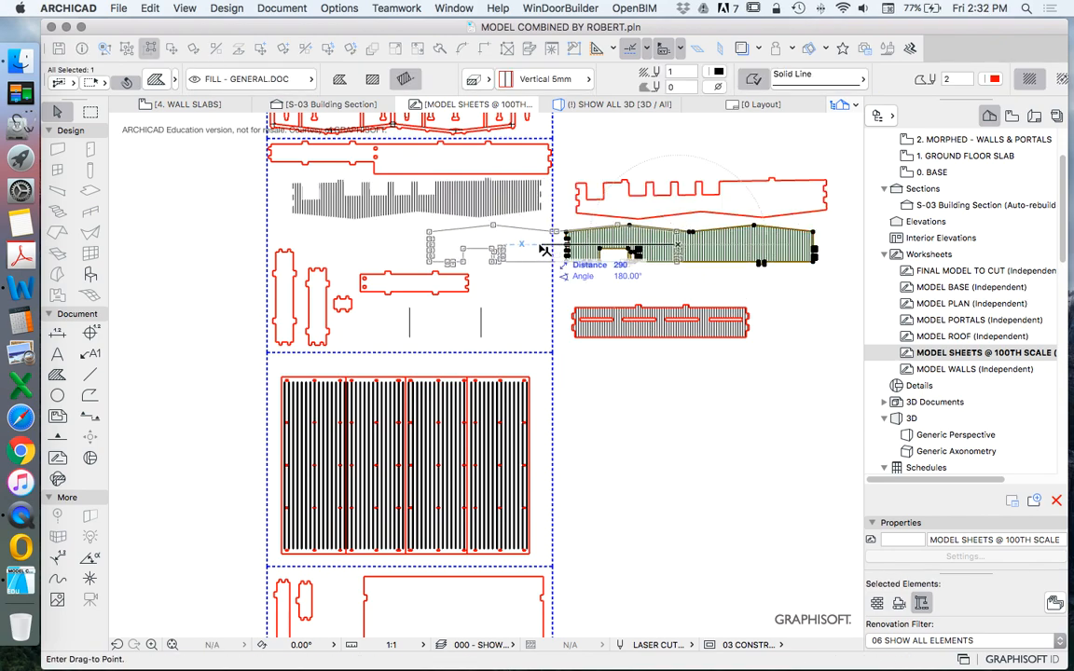
pyautogui.scroll(-3, 539, 245)
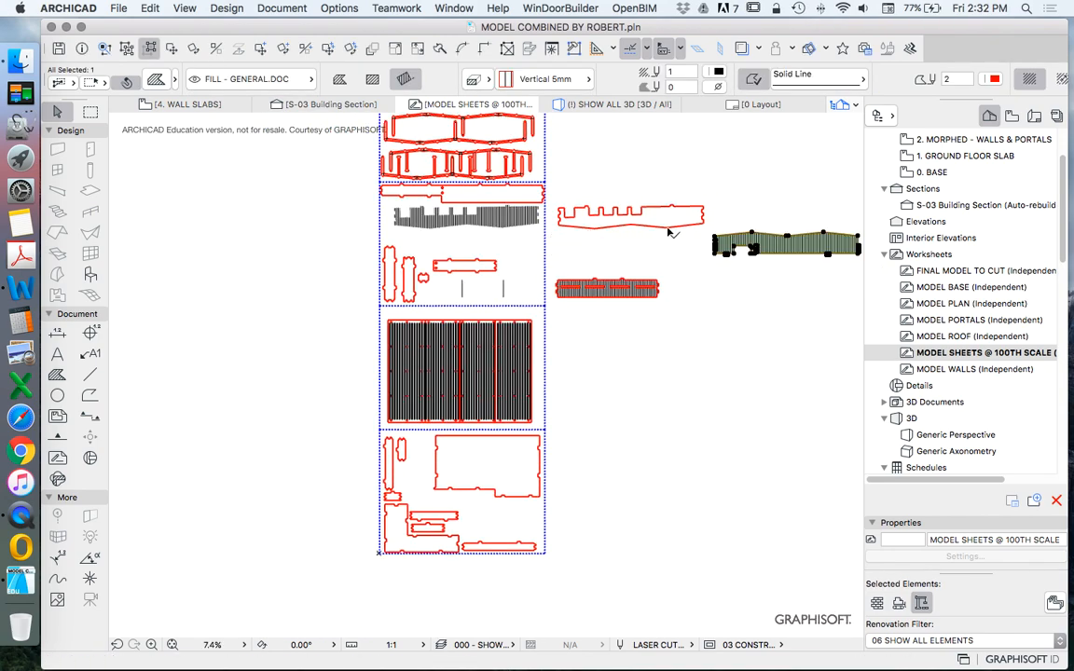
pyautogui.press('super+z')
# Drag a copy of the hatched long wall piece into the empty space directly beside the original.
pyautogui.rightClick(679, 195)
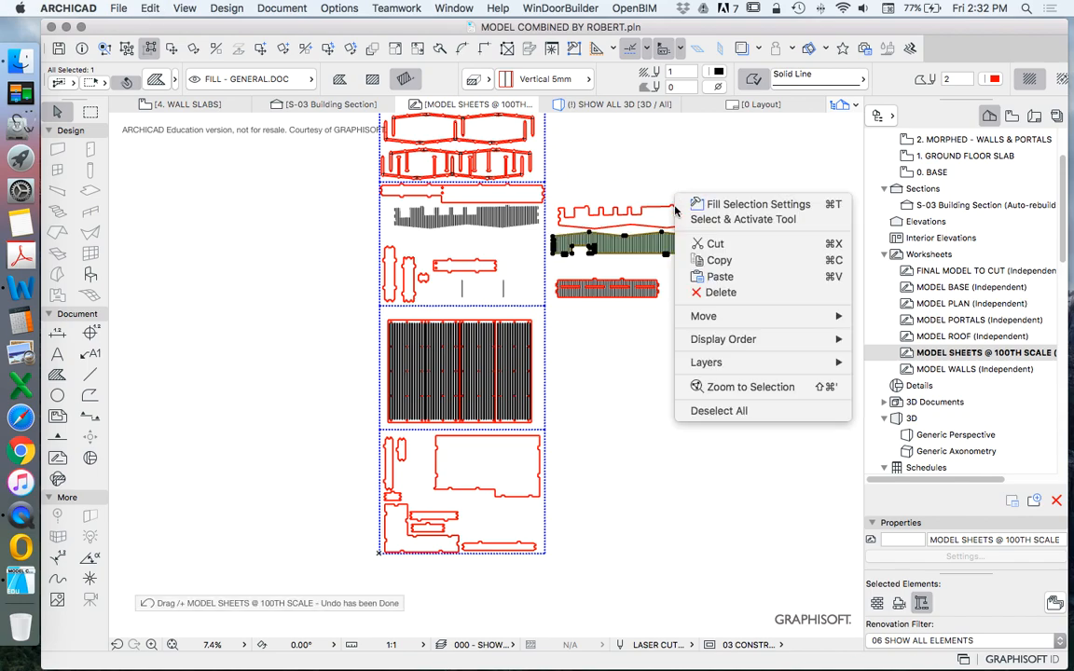
pyautogui.moveTo(748, 316)
pyautogui.click(878, 373)
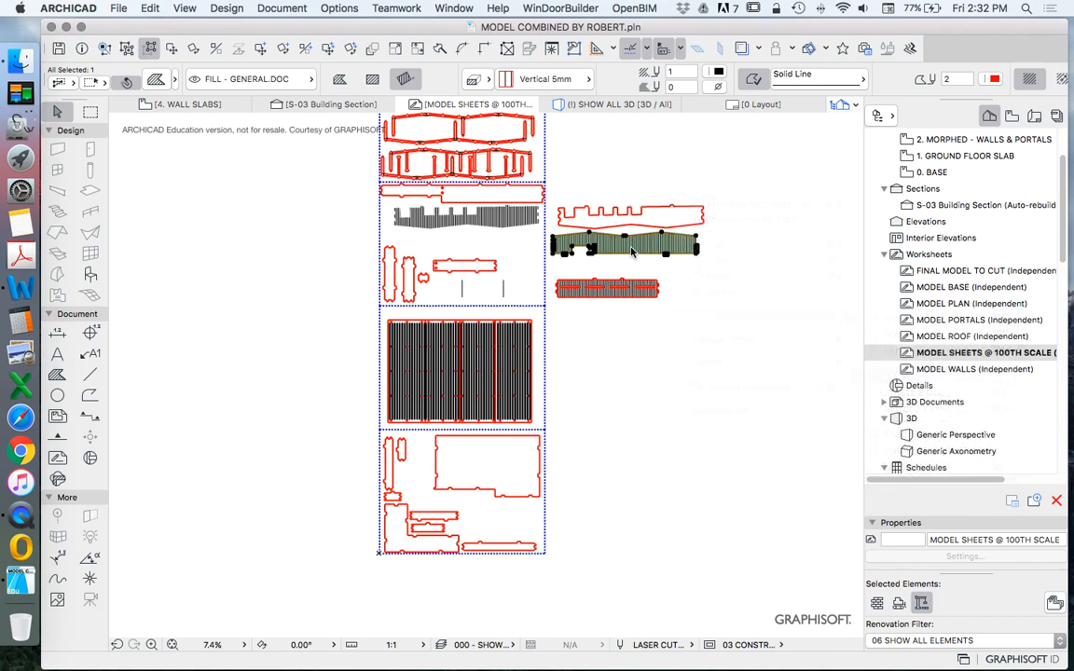
pyautogui.click(626, 261)
pyautogui.click(775, 261)
pyautogui.press('Escape')
# Copy the Air Space fill settings from the notched wall outline onto the original long wall piece.
pyautogui.keyDown('alt'); pyautogui.click(676, 218); pyautogui.keyUp('alt')
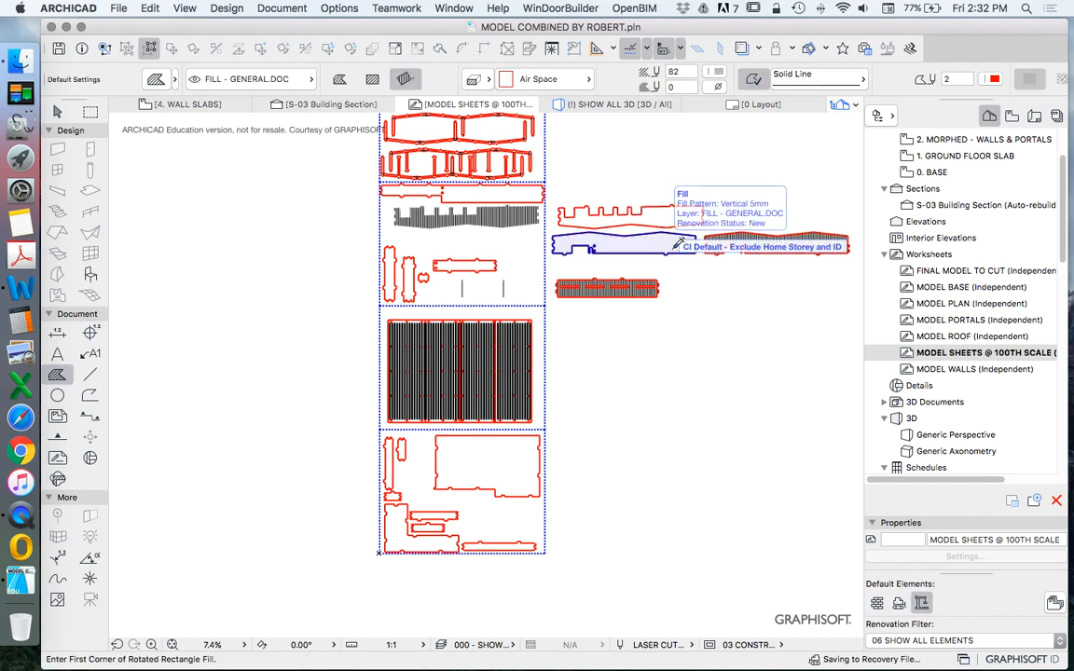
pyautogui.scroll(1, 590, 226)
pyautogui.press('Escape')
# Move the notched wall's red outline fill back onto the sheet, aligned with its hatching.
pyautogui.scroll(3, 739, 203)
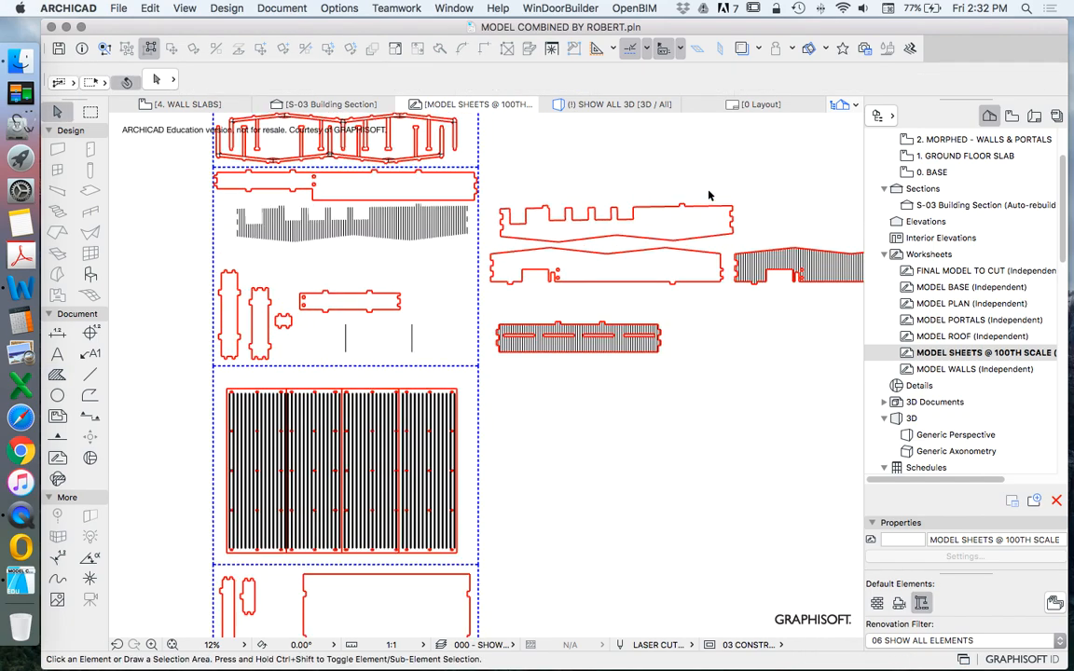
pyautogui.click(760, 225)
pyautogui.moveTo(760, 226); pyautogui.dragTo(182, 240)
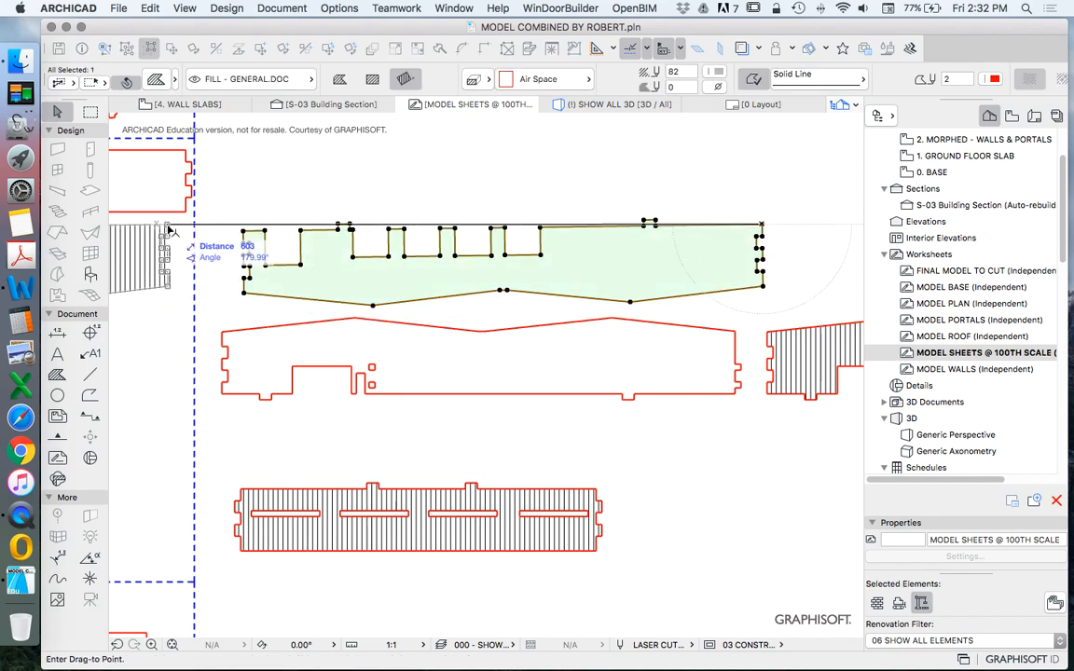
pyautogui.click(184, 240)
pyautogui.scroll(-3, 271, 241)
pyautogui.scroll(2, 471, 272)
pyautogui.scroll(-3, 714, 295)
# Turn off the contour of the hatched long wall copy.
pyautogui.click(664, 298)
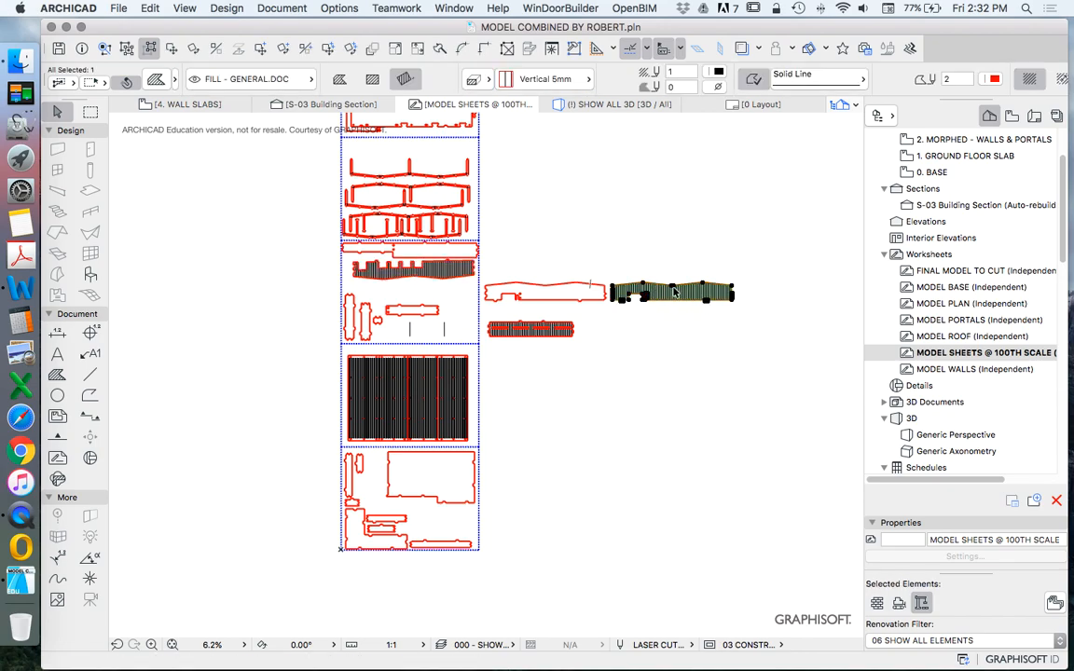
pyautogui.click(612, 289)
pyautogui.scroll(4, 615, 290)
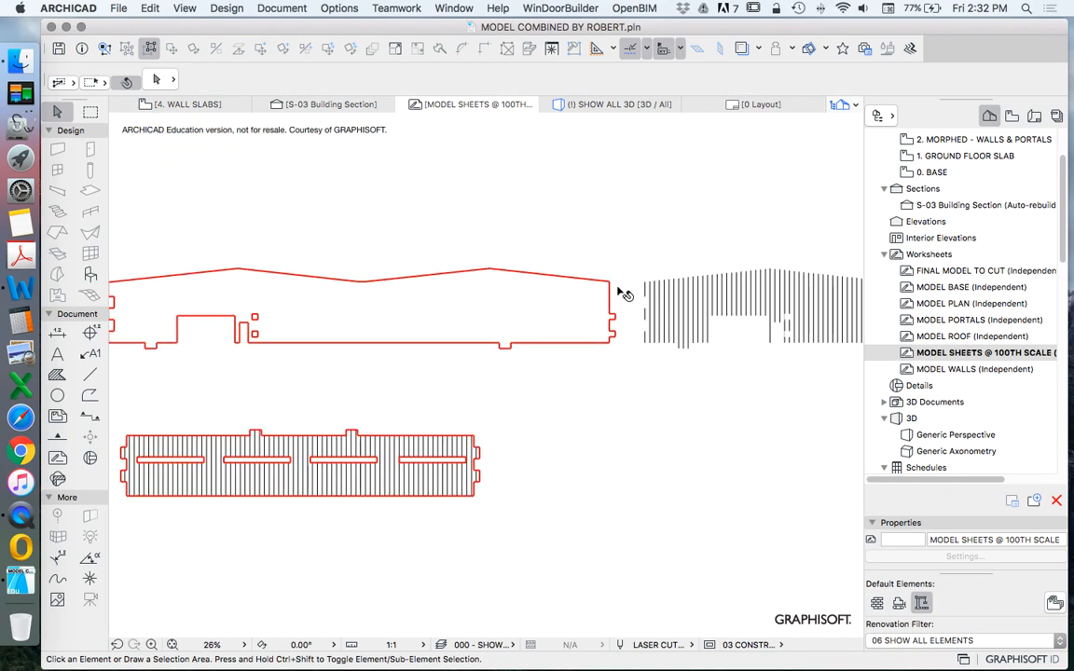
# Drag the hatched long wall copy onto the red long wall outline, aligning their matching corners.
pyautogui.click(649, 289)
pyautogui.rightClick(630, 232)
pyautogui.moveTo(718, 348)
pyautogui.click(848, 349)
pyautogui.click(640, 286)
pyautogui.scroll(-1, 641, 286)
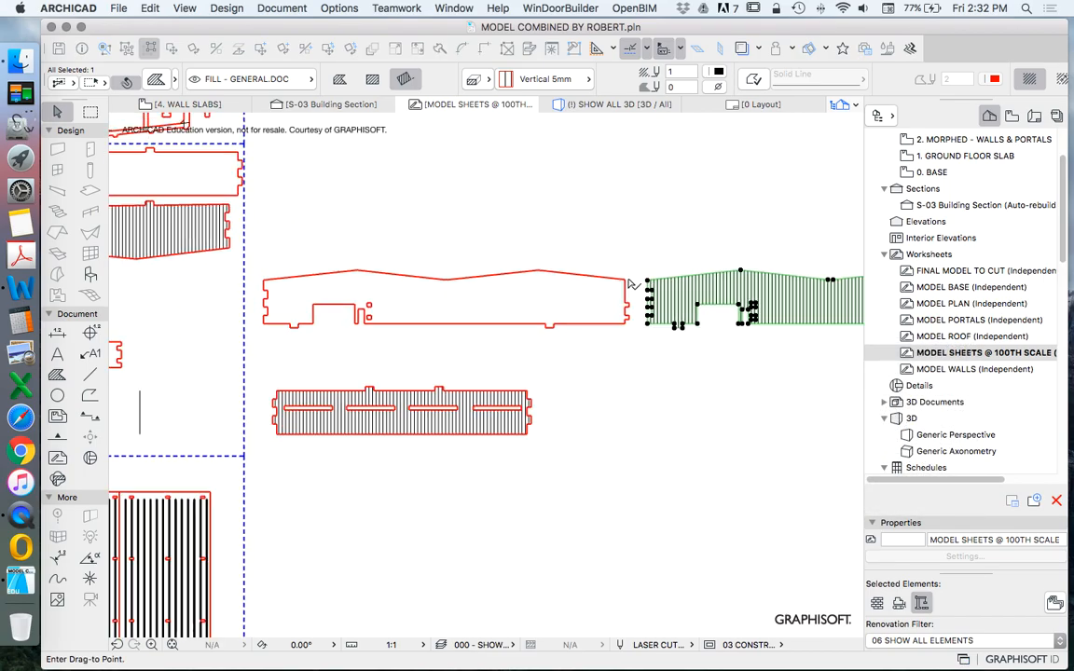
pyautogui.click(268, 281)
# Delete the remaining stray vertical lines on the wall sheet and pull the slotted wall's outline fill aside from its hatching.
pyautogui.scroll(-3, 388, 311)
pyautogui.click(377, 306)
pyautogui.scroll(3, 383, 328)
pyautogui.press('Delete')
pyautogui.moveTo(571, 324); pyautogui.dragTo(761, 325)
# Move the long wall's outline and hatching together onto the sheet, directly below the notched wall.
pyautogui.moveTo(684, 268); pyautogui.dragTo(559, 177)
pyautogui.rightClick(640, 166)
pyautogui.moveTo(702, 282)
pyautogui.click(848, 291)
pyautogui.click(550, 232)
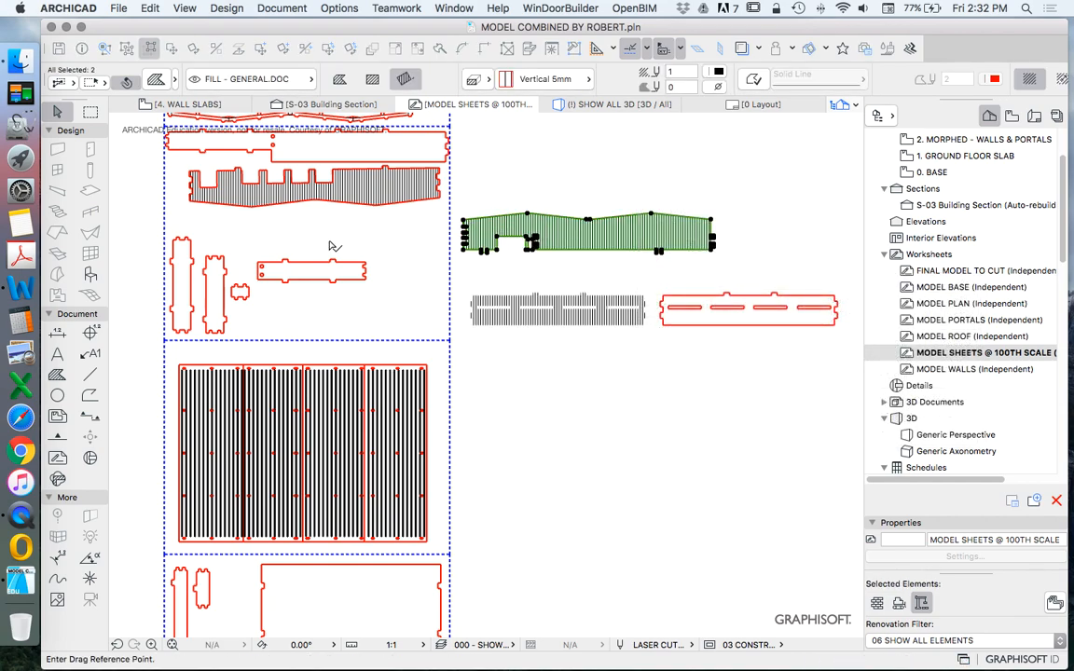
pyautogui.scroll(5, 272, 235)
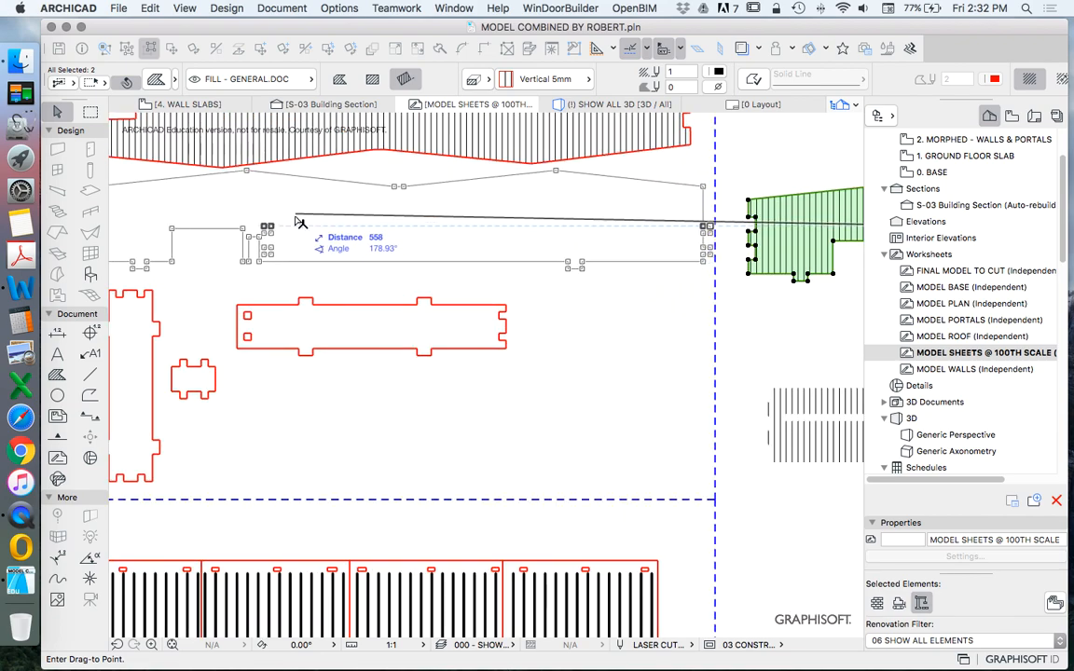
pyautogui.click(296, 221)
pyautogui.scroll(-5, 562, 250)
pyautogui.press('Escape')
pyautogui.scroll(-3, 506, 248)
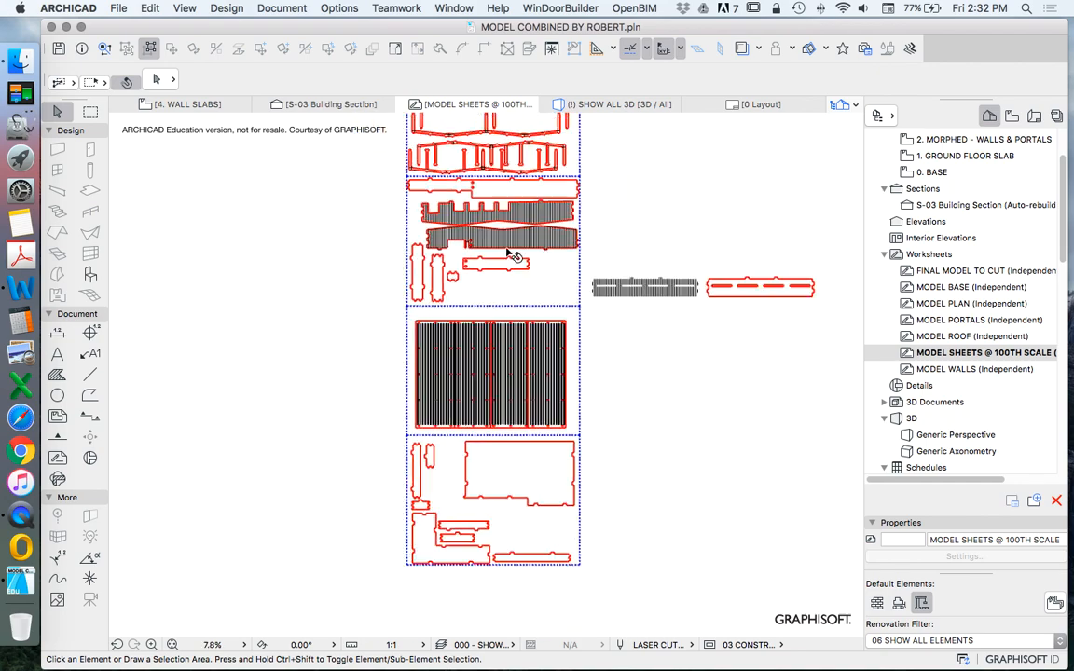
# Realign the slotted wall's outline with its hatching and move both onto the sheet, below the small tabbed strip.
pyautogui.scroll(5, 691, 284)
pyautogui.moveTo(745, 268); pyautogui.dragTo(471, 268)
pyautogui.moveTo(469, 216); pyautogui.dragTo(523, 293)
pyautogui.rightClick(556, 190)
pyautogui.click(635, 307)
pyautogui.press('Return')
pyautogui.click(528, 280)
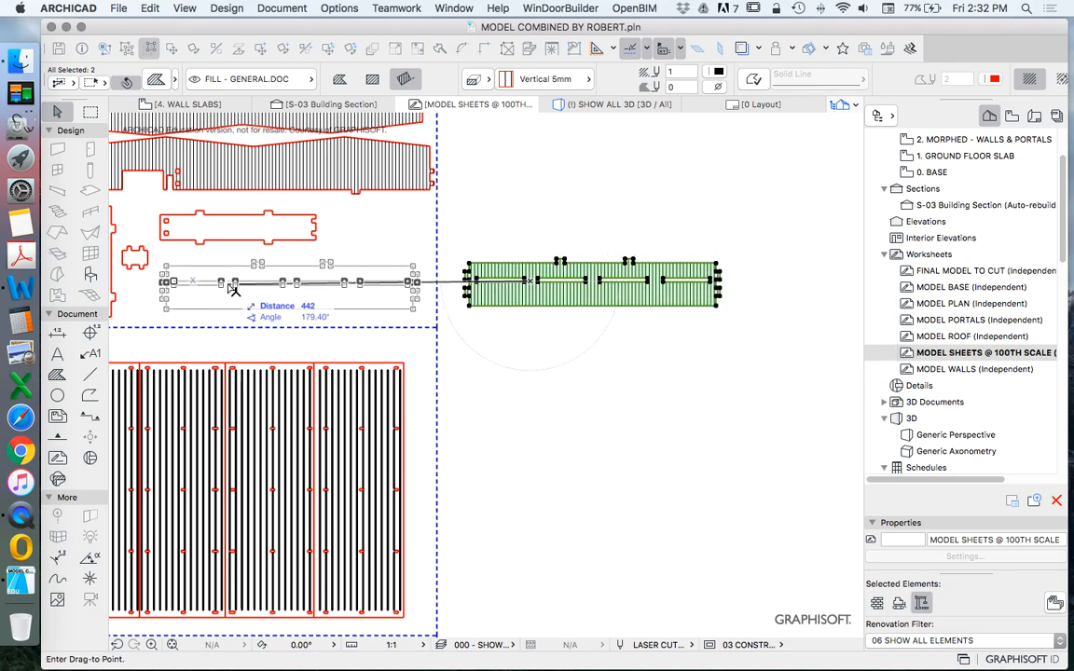
pyautogui.click(235, 290)
pyautogui.scroll(-10, 454, 317)
pyautogui.scroll(5, 440, 259)
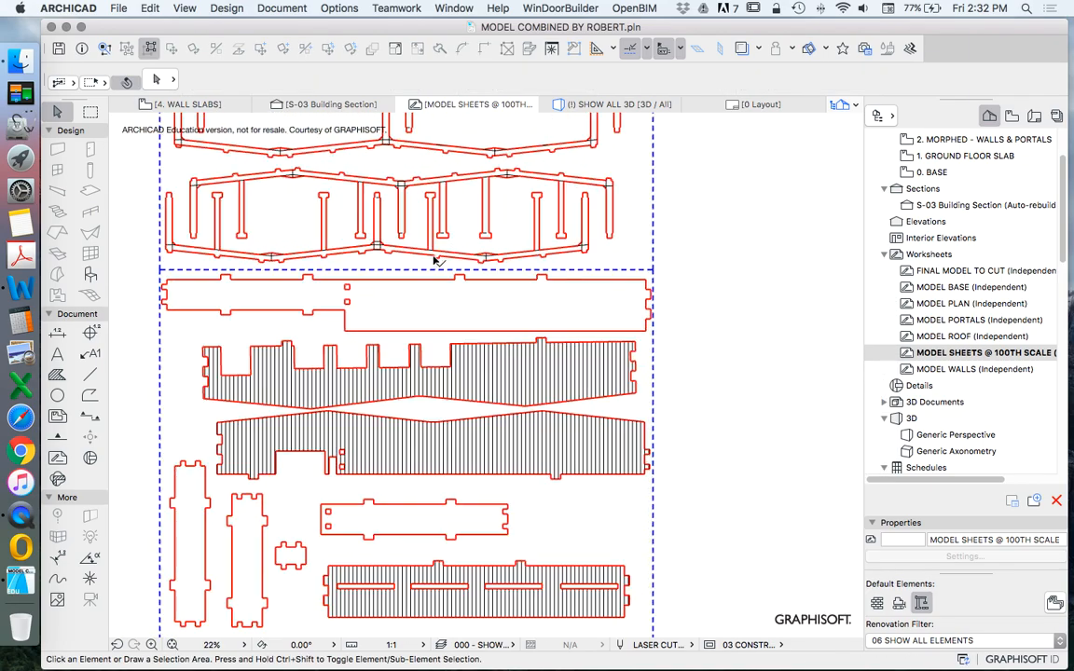
# Examine the portal frame pieces on the sheet above the walls, checking the black lines at their joints and column ends.
pyautogui.scroll(-3, 504, 236)
pyautogui.scroll(4, 472, 180)
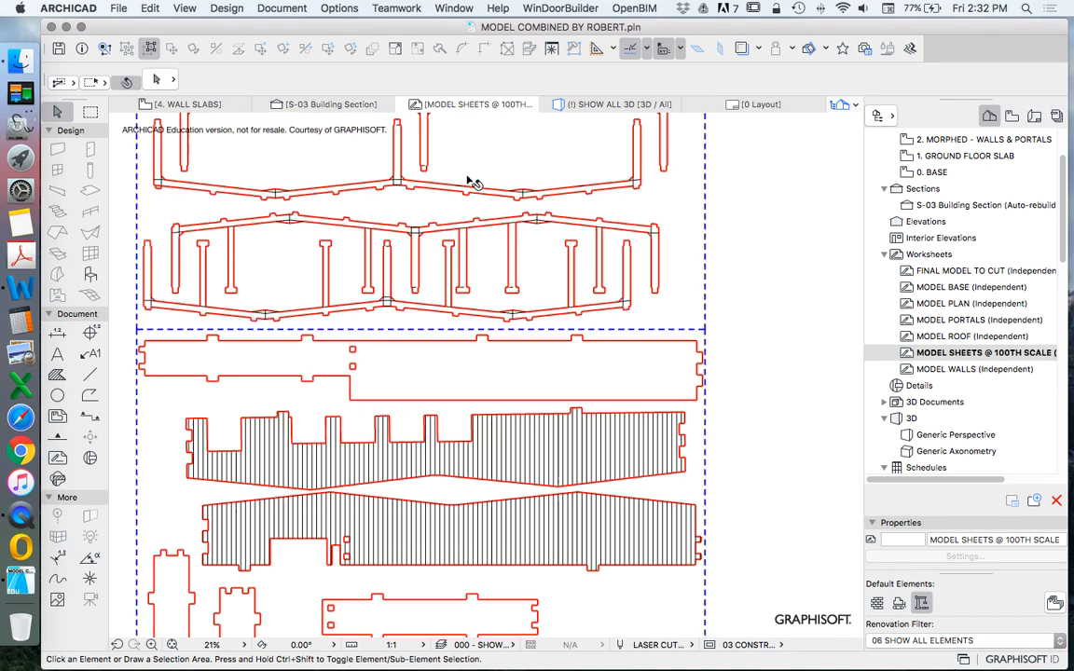
pyautogui.scroll(3, 558, 313)
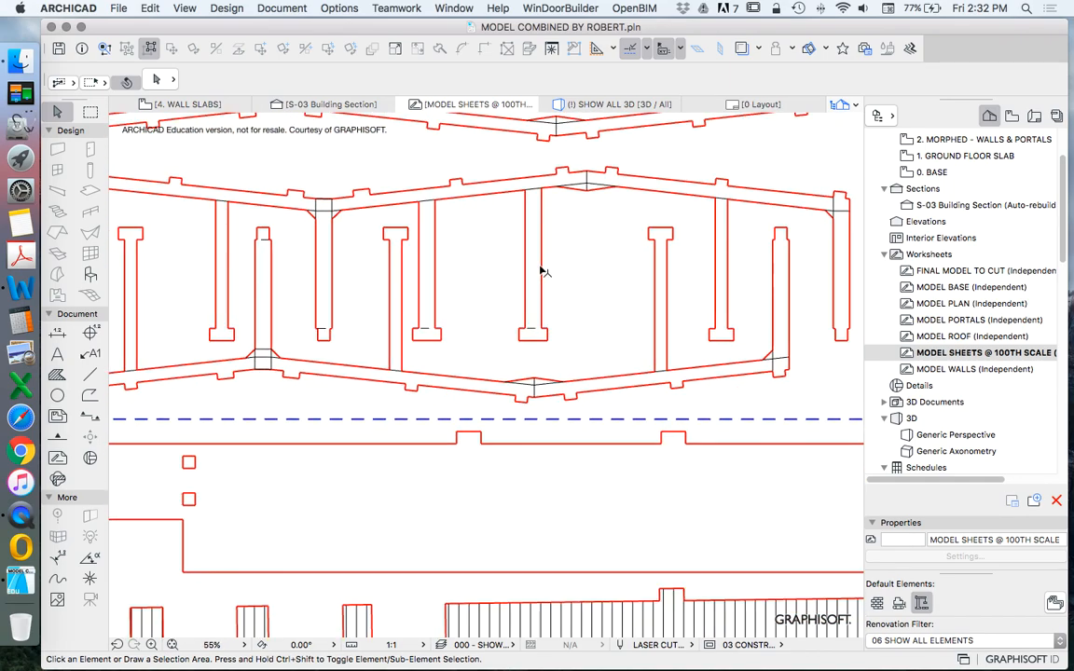
pyautogui.scroll(-4, 533, 313)
pyautogui.scroll(4, 539, 342)
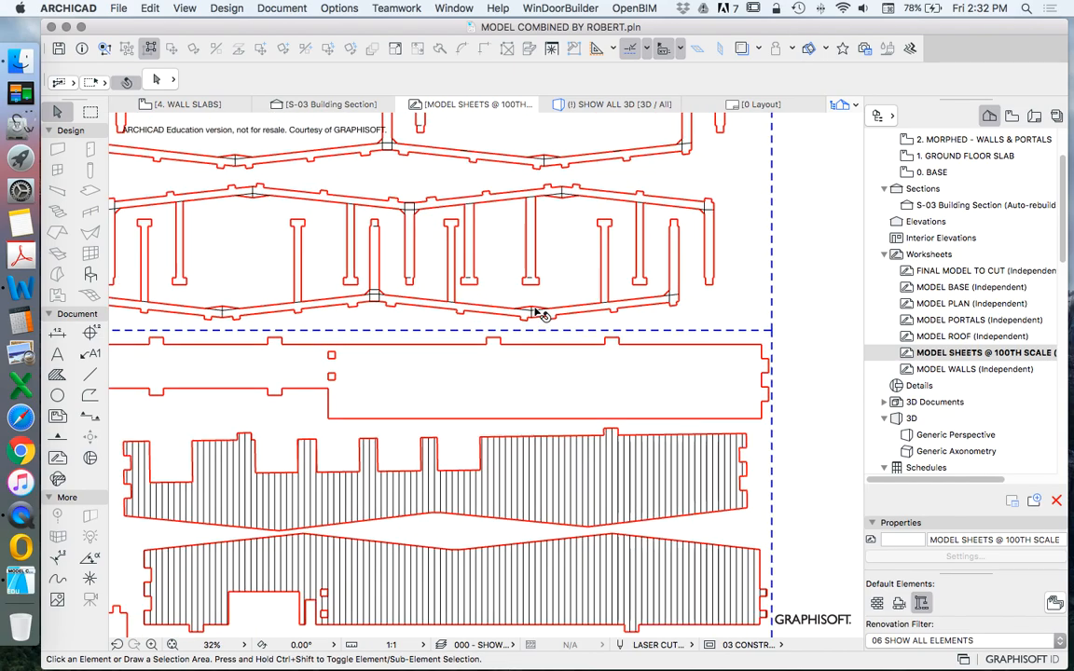
pyautogui.scroll(3, 539, 289)
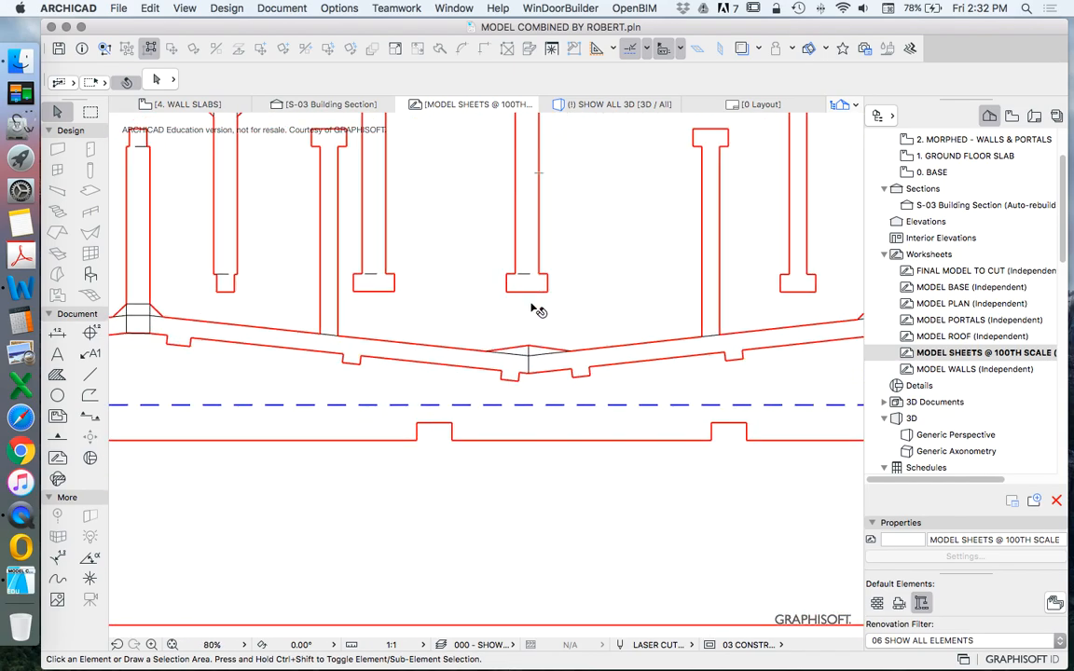
pyautogui.scroll(-3, 537, 307)
pyautogui.scroll(5, 484, 305)
pyautogui.click(360, 308)
pyautogui.click(445, 308)
pyautogui.scroll(2, 340, 316)
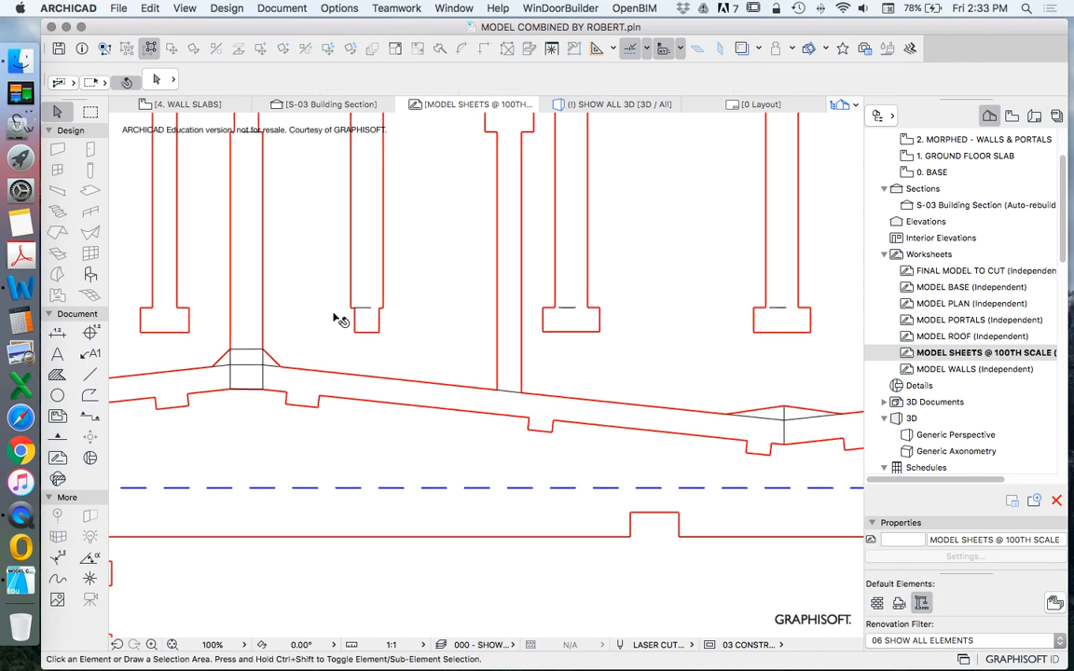
# Try deleting the upper black line across the portal frame's column joint, and undo the deletion.
pyautogui.click(204, 382)
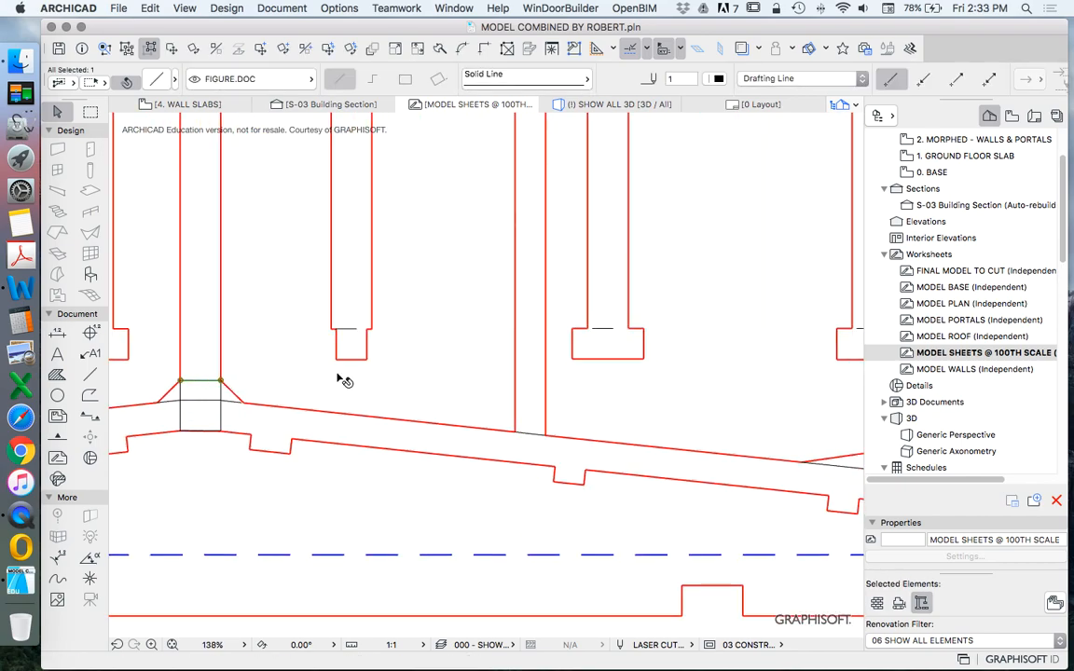
pyautogui.press('Delete')
pyautogui.press('super+z')
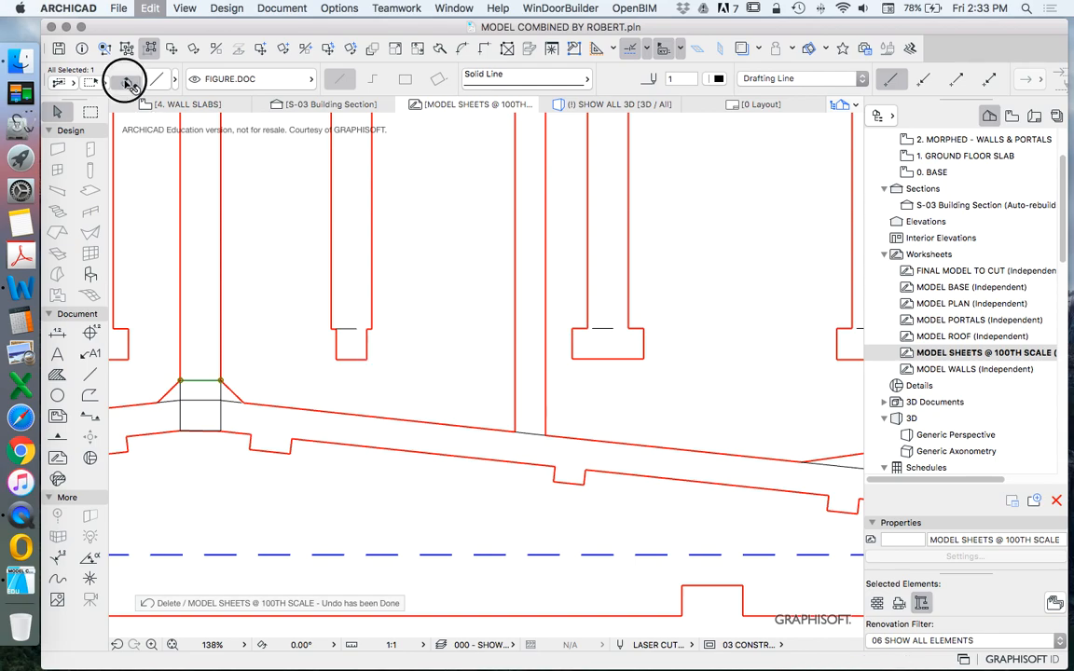
pyautogui.press('Escape')
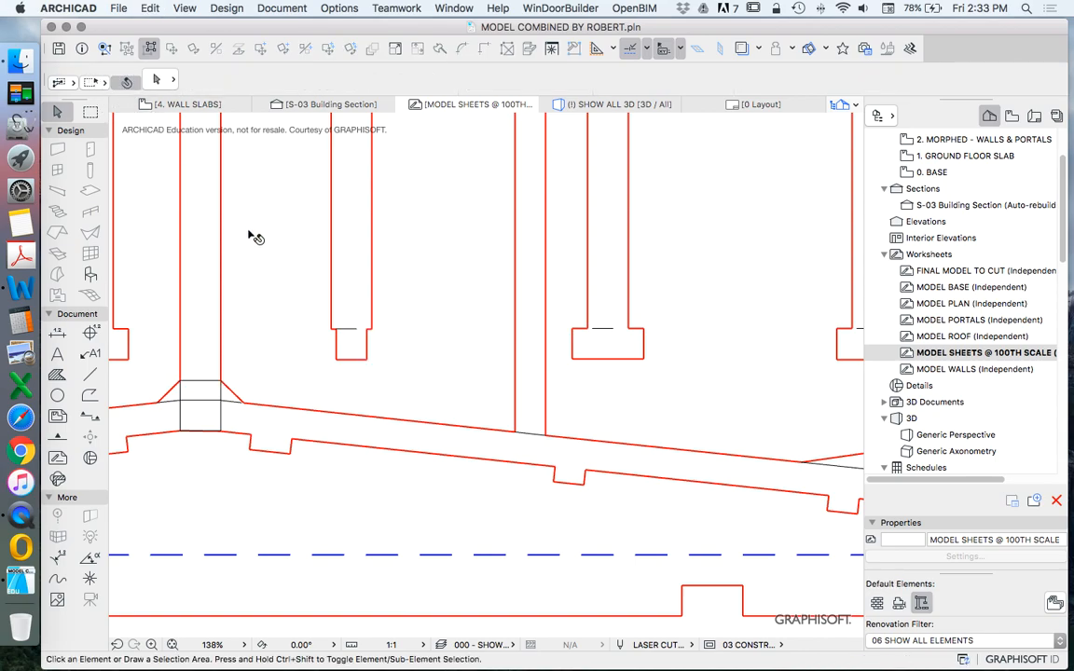
# Delete the stray black lines across the lower ends of the columns in the lowest pair of portal frames.
pyautogui.click(366, 337)
pyautogui.click(348, 305)
pyautogui.press('Delete')
pyautogui.click(612, 338)
pyautogui.click(585, 322)
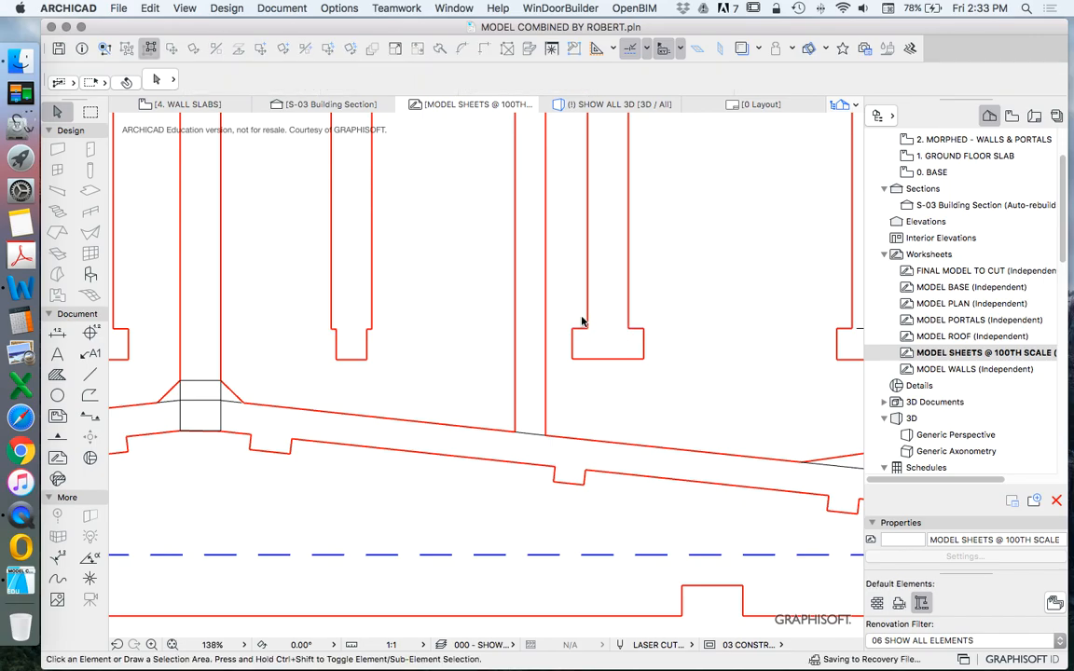
pyautogui.scroll(-3, 652, 323)
pyautogui.scroll(4, 647, 329)
pyautogui.click(571, 321)
pyautogui.press('Delete')
pyautogui.scroll(-6, 630, 311)
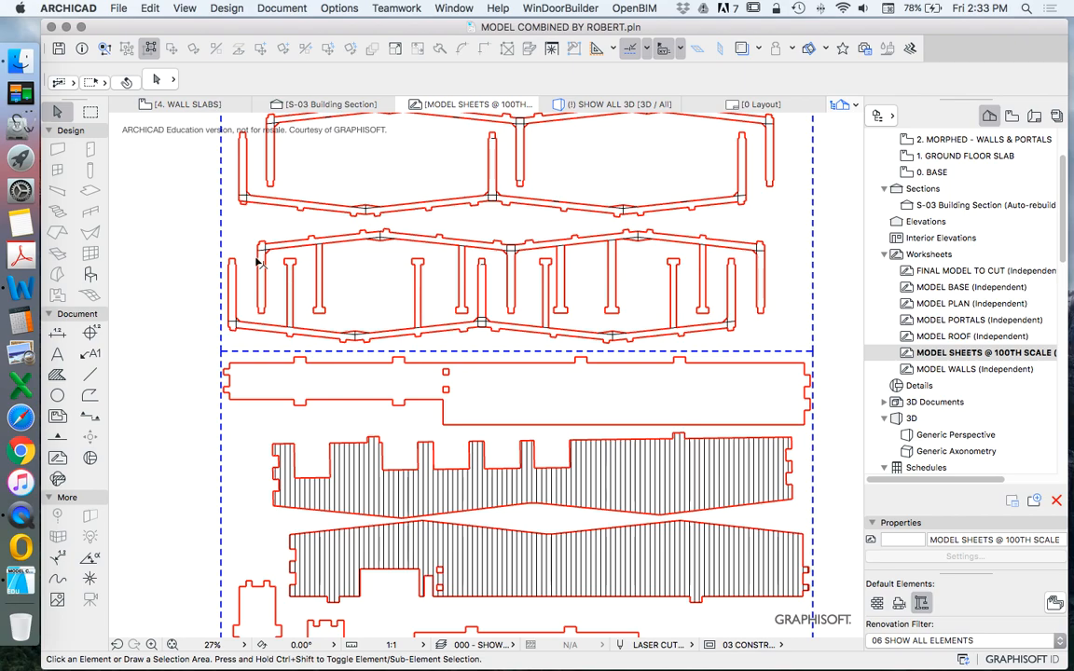
# Delete the leftover black line at a column end among the nested portal frames above the walls.
pyautogui.scroll(3, 298, 294)
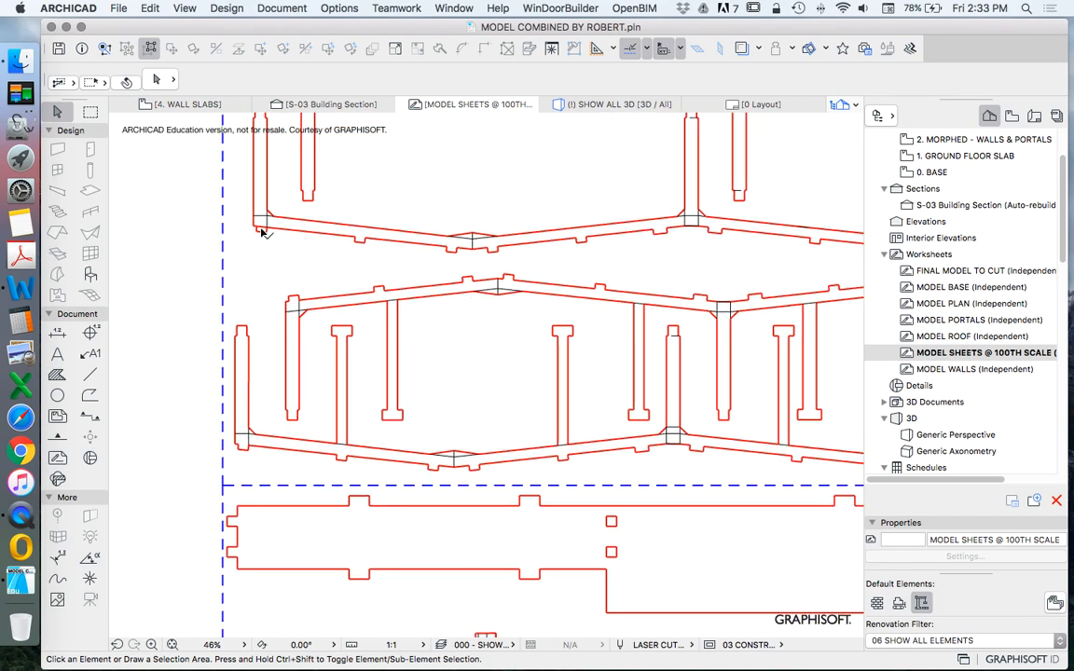
pyautogui.scroll(6, 665, 329)
pyautogui.click(696, 357)
pyautogui.click(559, 379)
pyautogui.press('Delete')
pyautogui.scroll(-6, 444, 342)
pyautogui.scroll(2, 547, 306)
pyautogui.scroll(-3, 547, 306)
pyautogui.scroll(1, 529, 273)
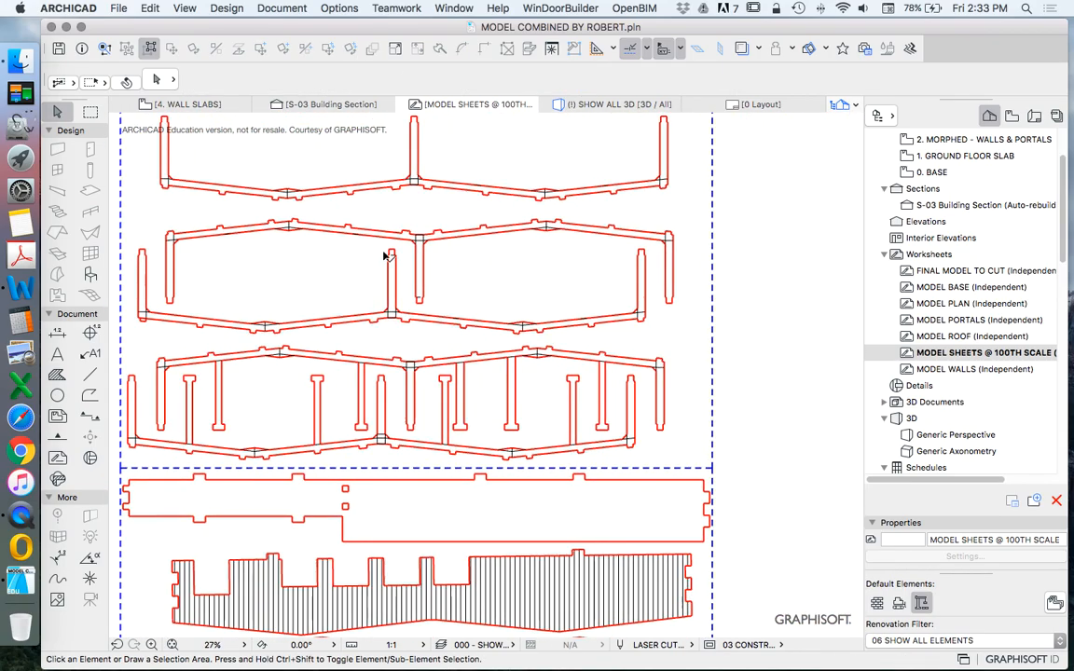
# Remove the stray black line across the tenon of the central column pointing down in the middle portal frame pair.
pyautogui.scroll(13, 390, 255)
pyautogui.scroll(-12, 494, 360)
pyautogui.scroll(3, 537, 297)
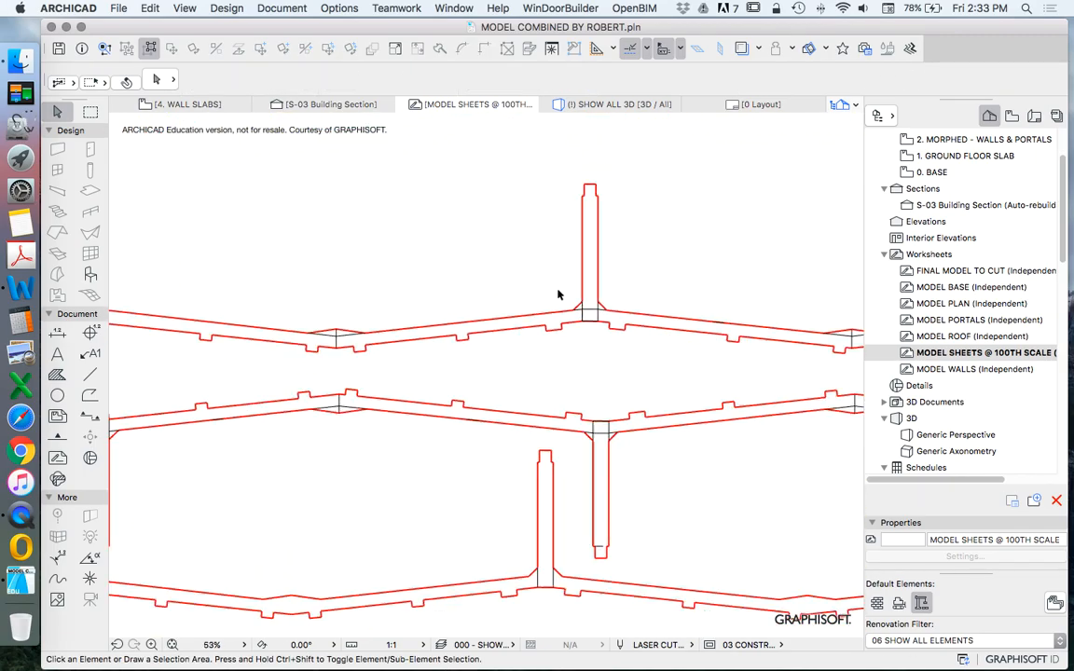
pyautogui.scroll(-3, 556, 293)
pyautogui.scroll(13, 597, 406)
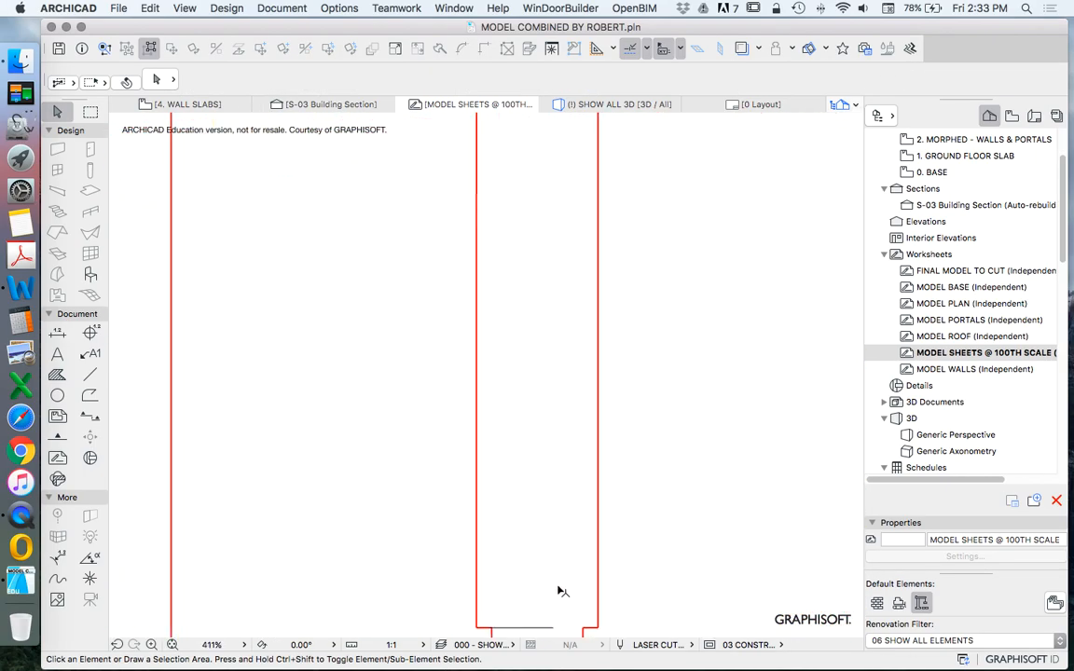
pyautogui.scroll(-13, 522, 377)
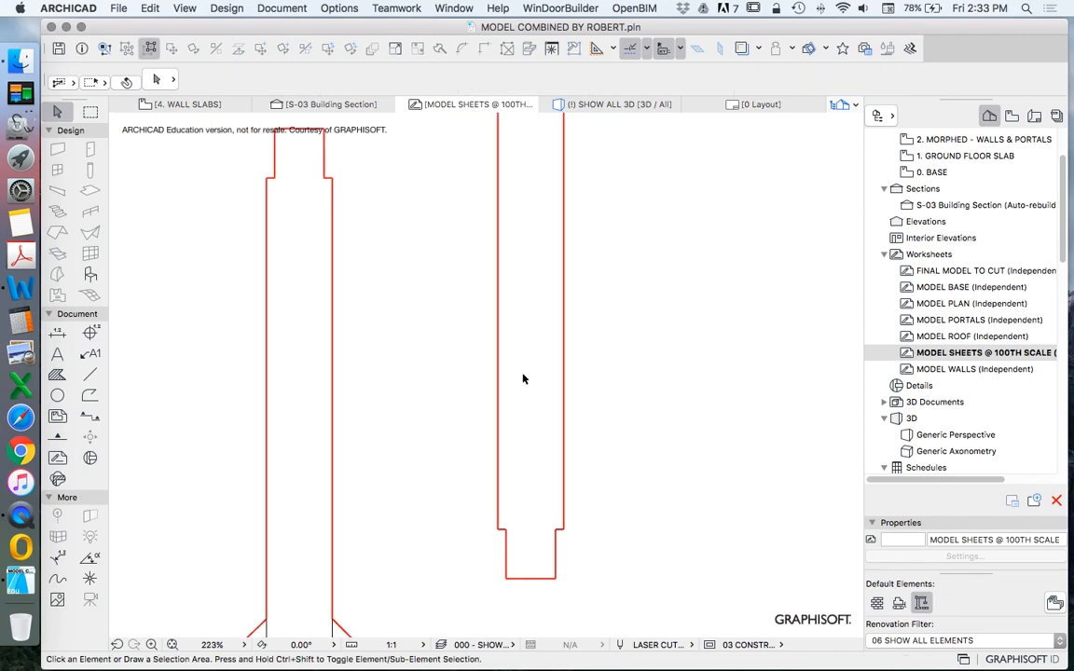
pyautogui.scroll(-1, 485, 358)
pyautogui.scroll(4, 648, 278)
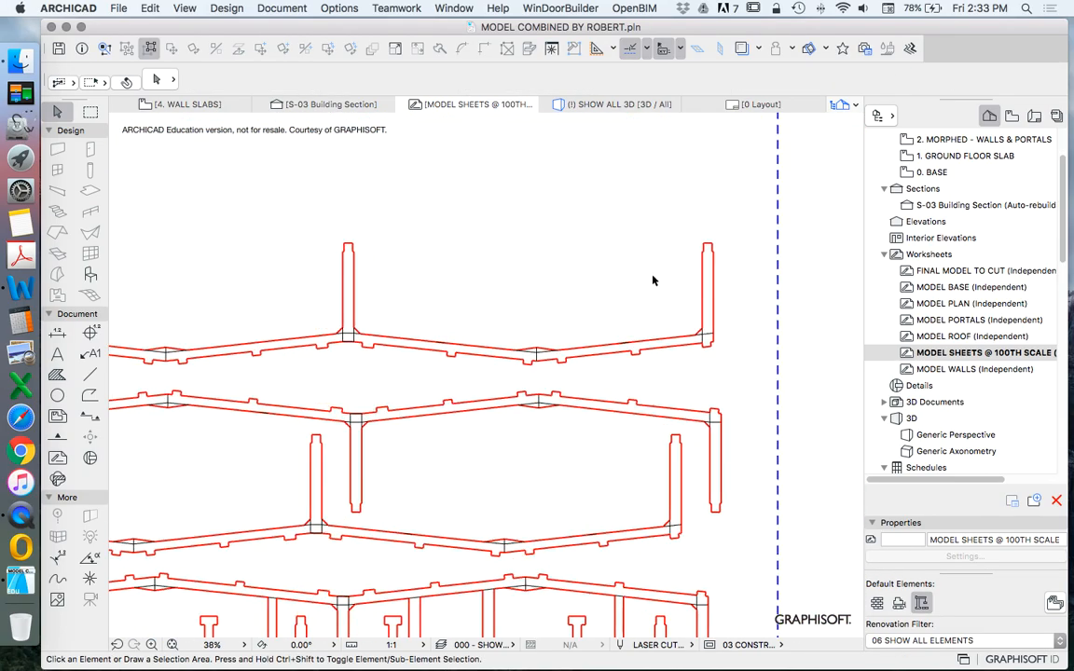
# Check the remaining portal column ends for leftover black lines and save the project.
pyautogui.scroll(-4, 340, 336)
pyautogui.scroll(4, 383, 288)
pyautogui.scroll(-5, 360, 271)
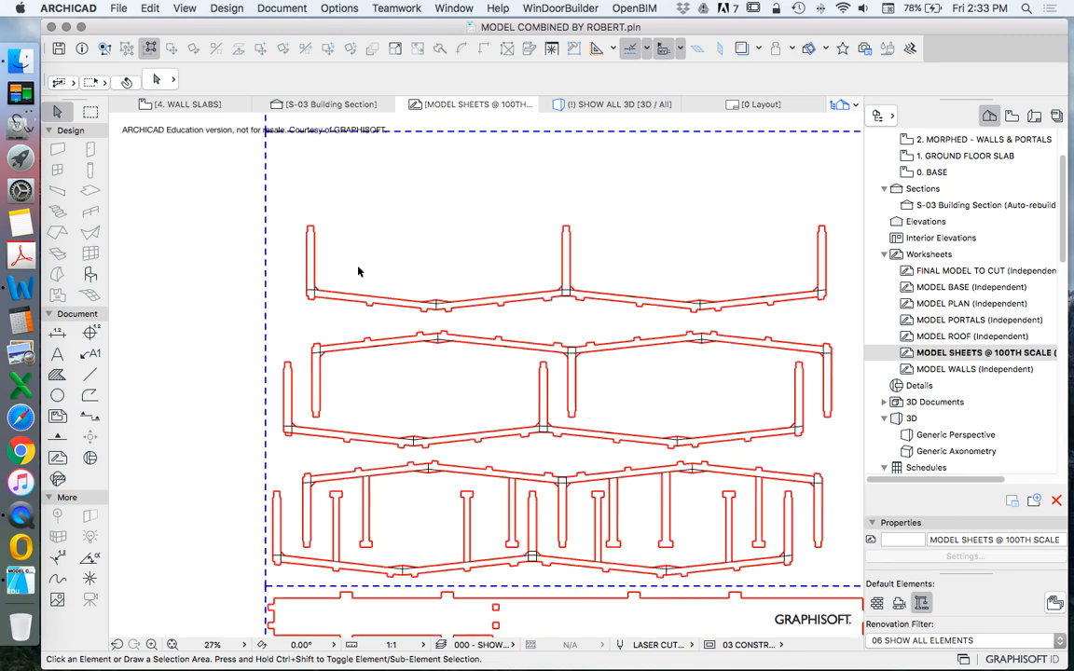
pyautogui.scroll(3, 349, 436)
pyautogui.scroll(-5, 247, 350)
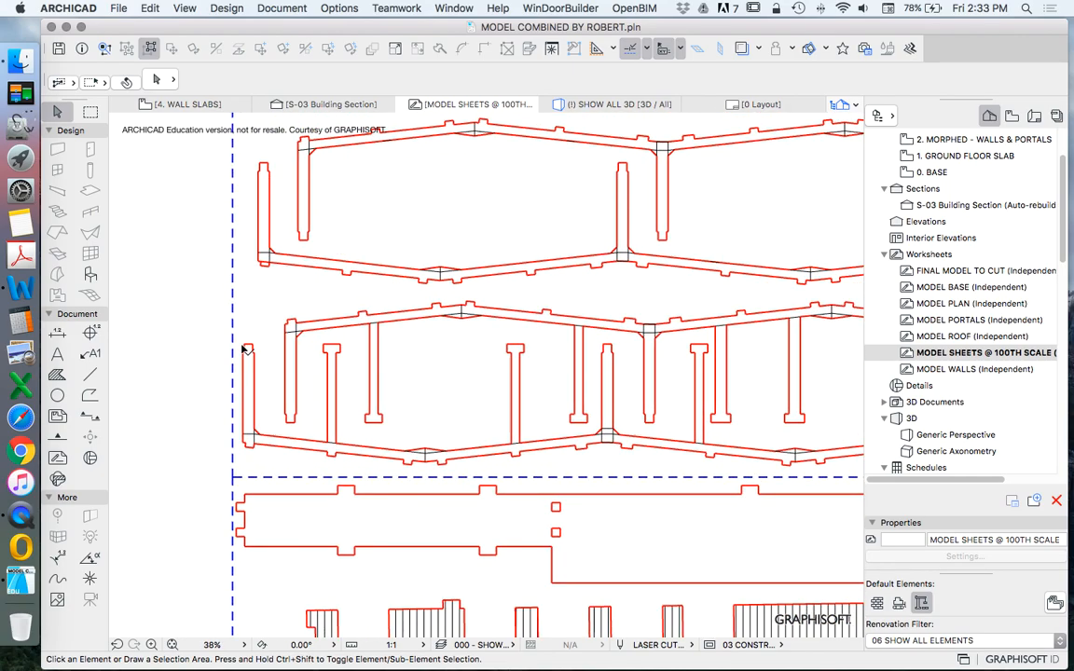
pyautogui.scroll(-4, 498, 307)
pyautogui.press('super+s')
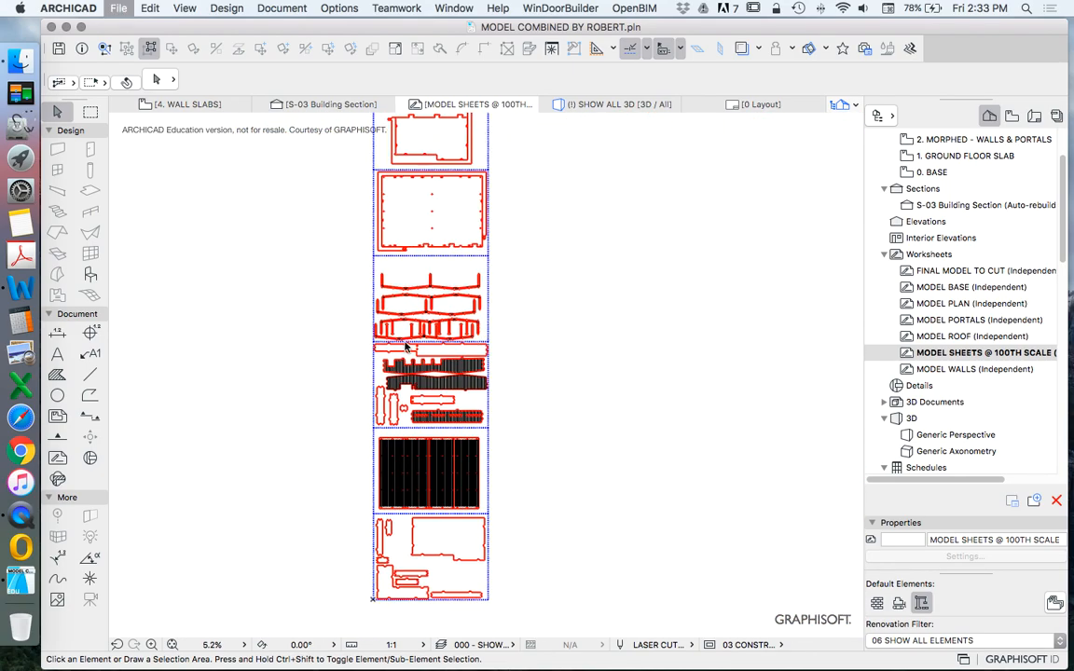
# Set up the Text tool with a 3 mm text height and the Arial font.
pyautogui.scroll(-2, 433, 182)
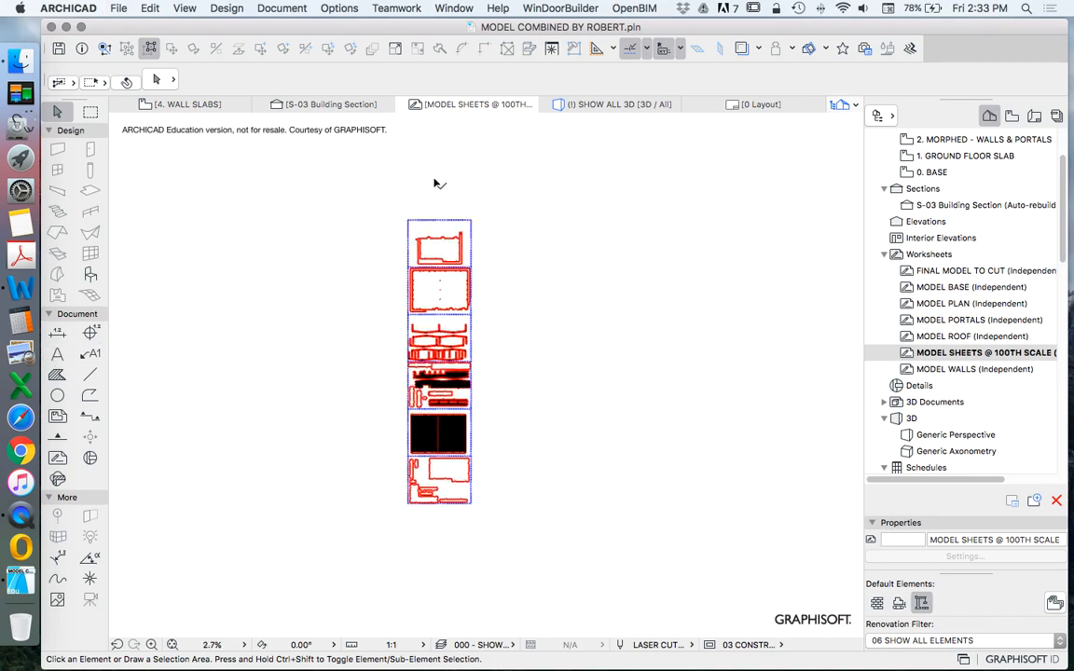
pyautogui.scroll(4, 438, 181)
pyautogui.scroll(2, 552, 258)
pyautogui.scroll(-4, 545, 223)
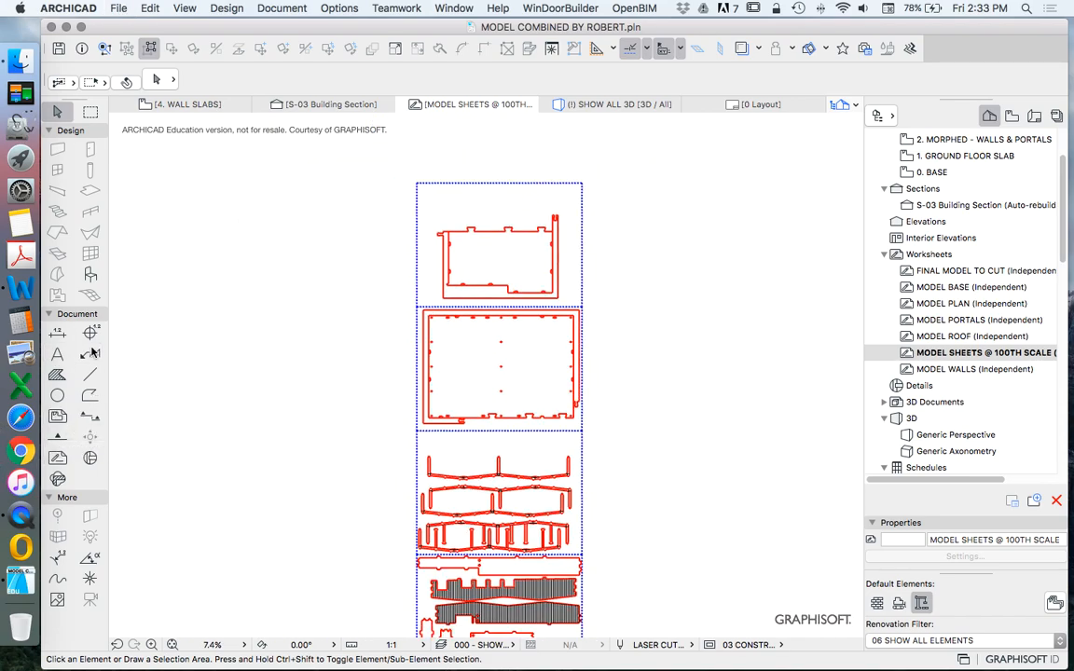
pyautogui.scroll(2, 632, 224)
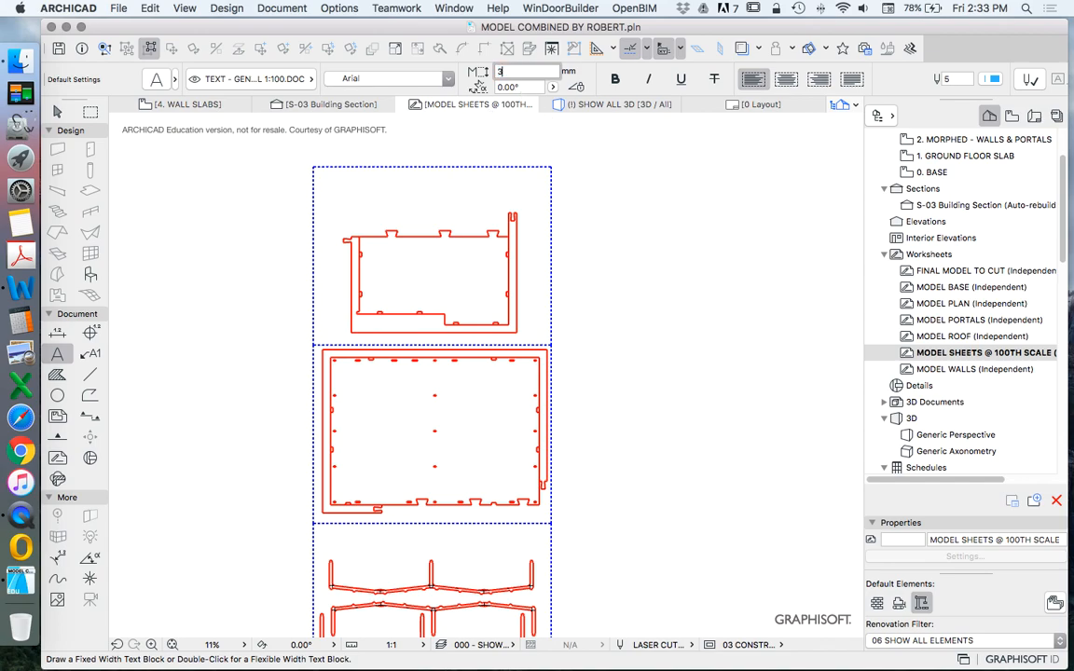
pyautogui.click(415, 81)
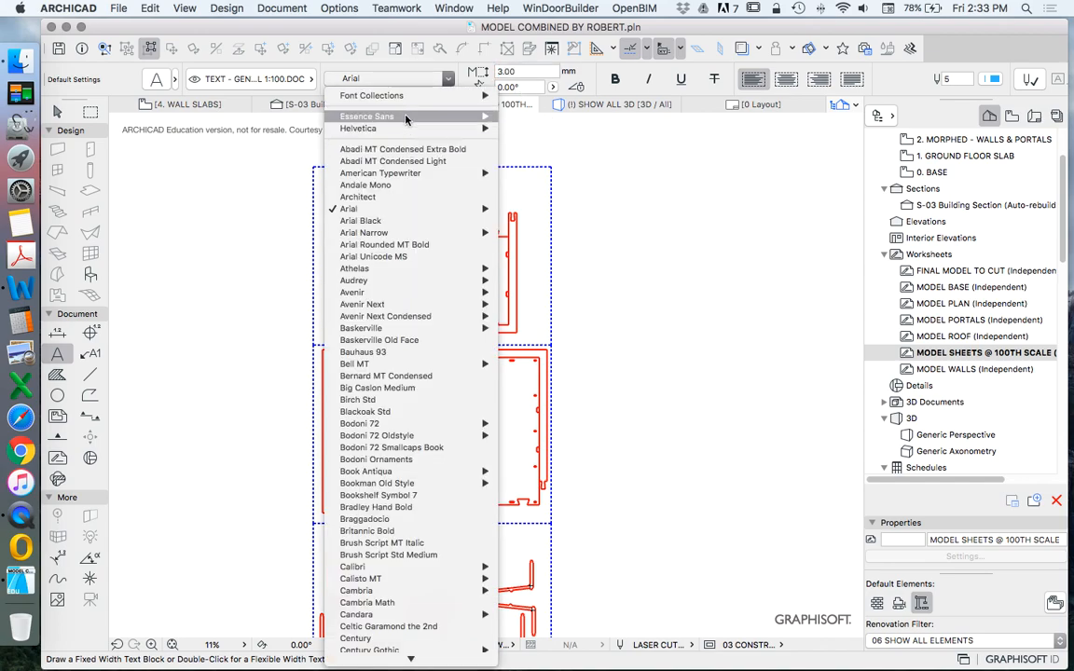
pyautogui.click(415, 108)
pyautogui.click(432, 74)
pyautogui.click(383, 210)
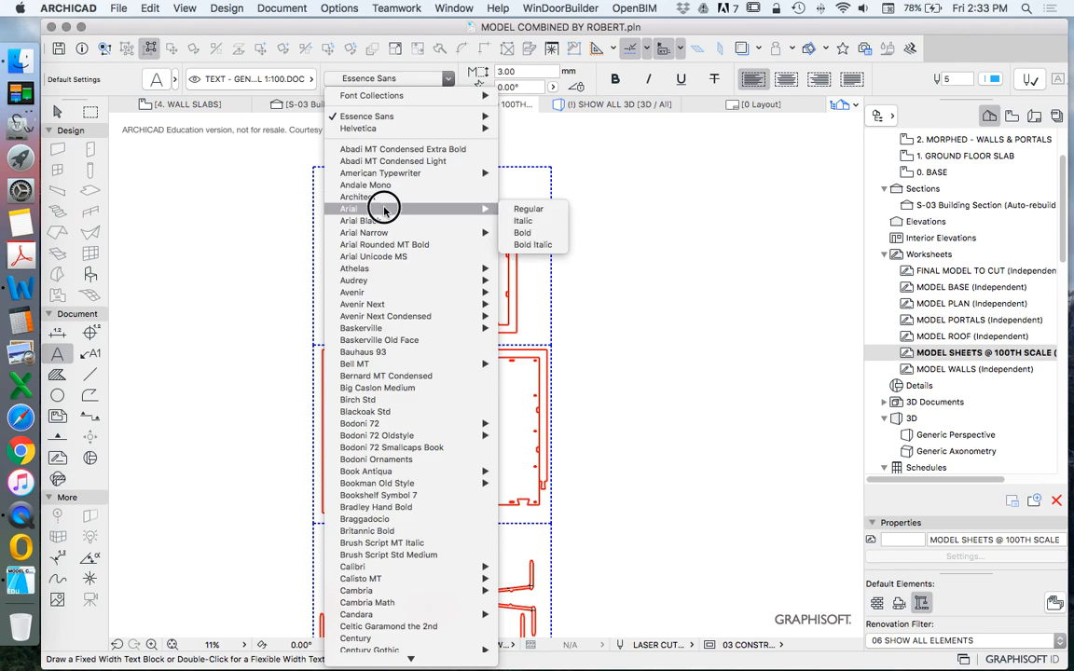
# Place a text block reading "6mm PLY" beside the topmost model sheet.
pyautogui.click(594, 216)
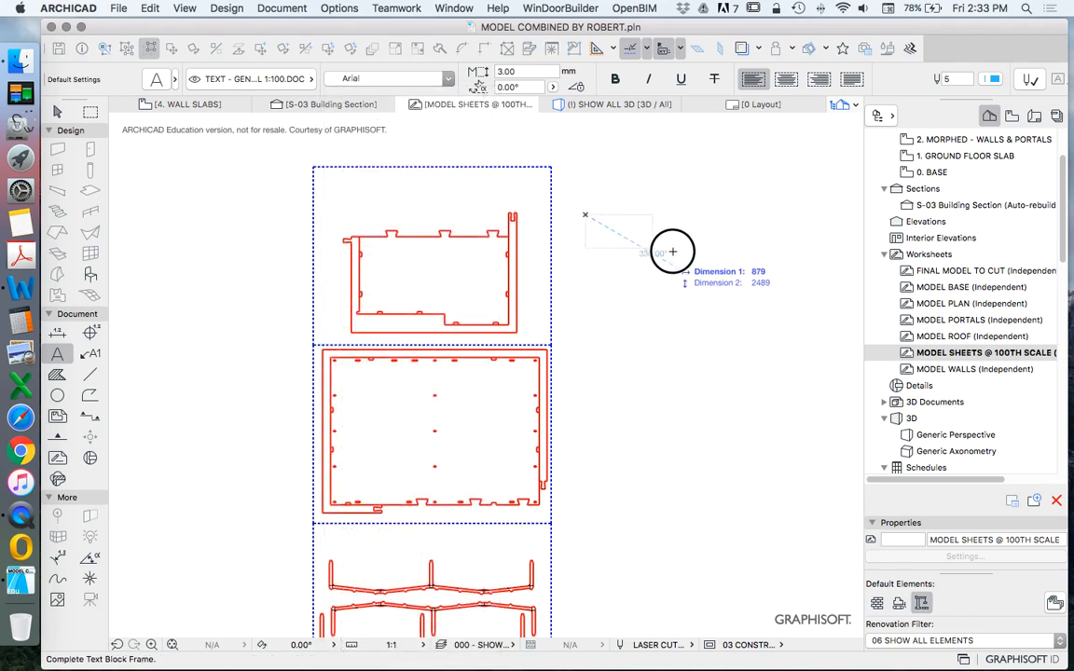
pyautogui.click(717, 277)
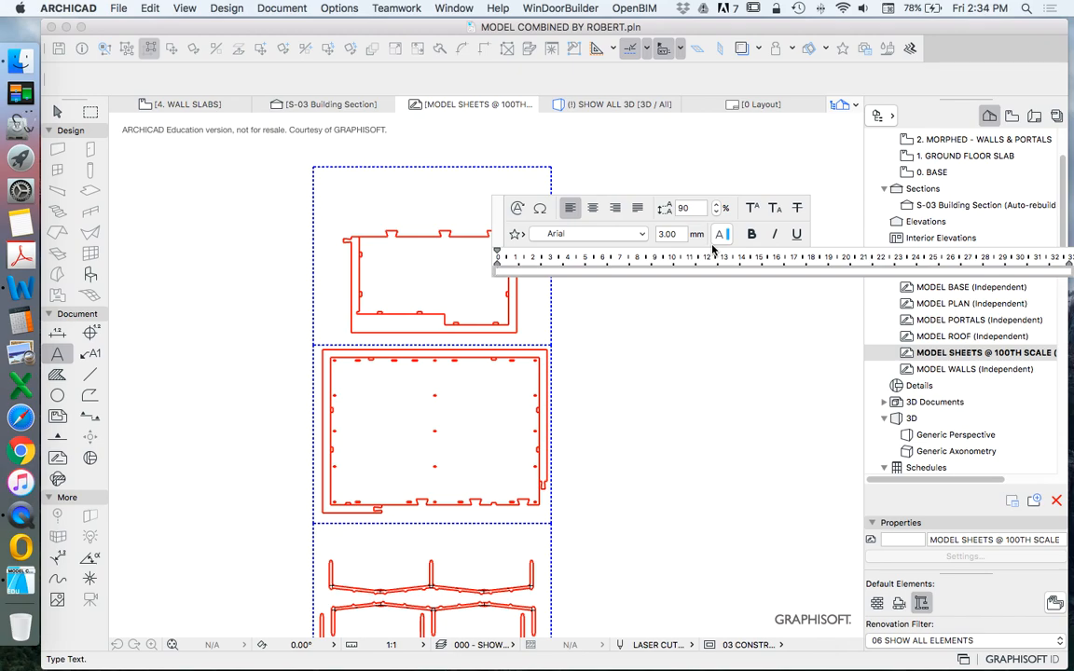
pyautogui.write('E')
pyautogui.write('mm PLY')
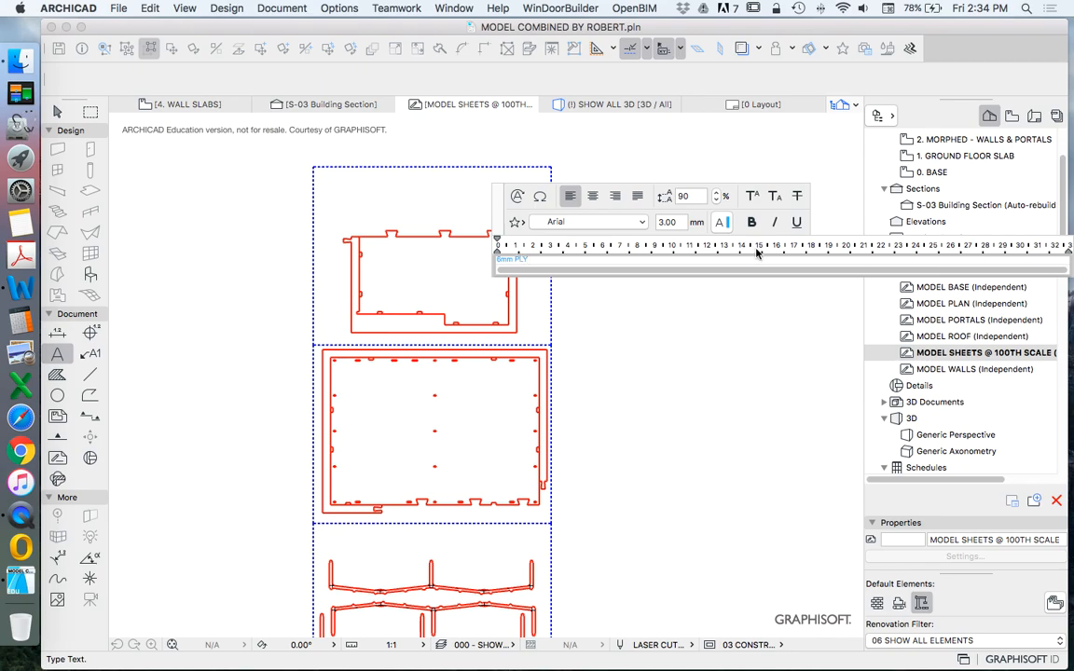
pyautogui.click(659, 328)
# Turn off Wrap Text for the 6mm PLY label and set its text height to 30 mm.
pyautogui.keyDown('shift'); pyautogui.click(587, 276); pyautogui.keyUp('shift')
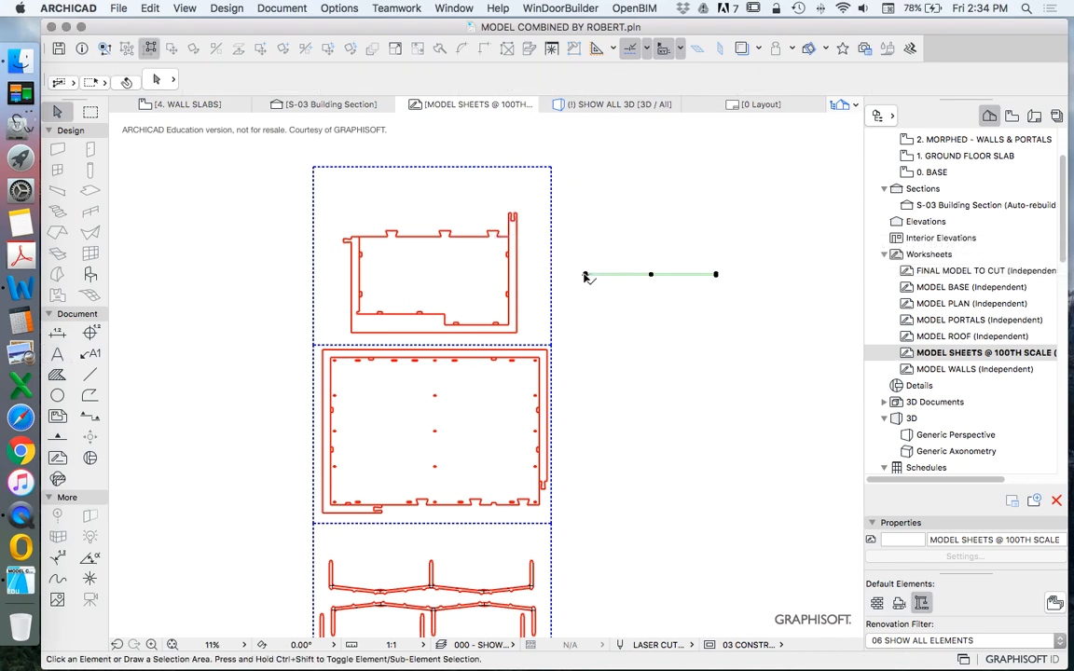
pyautogui.click(156, 80)
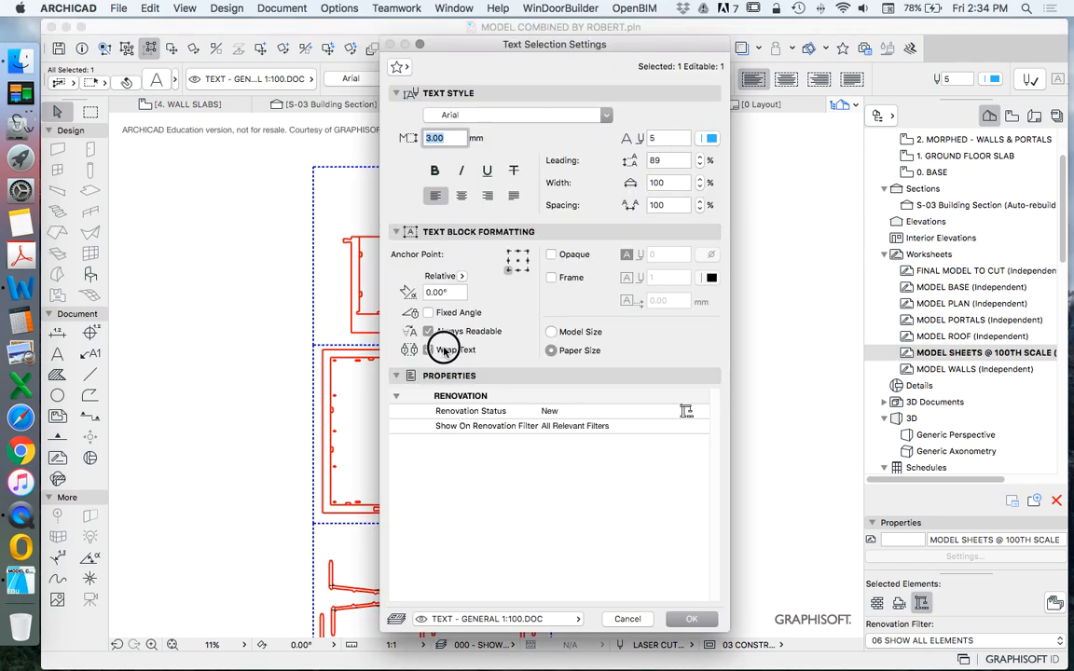
pyautogui.click(691, 618)
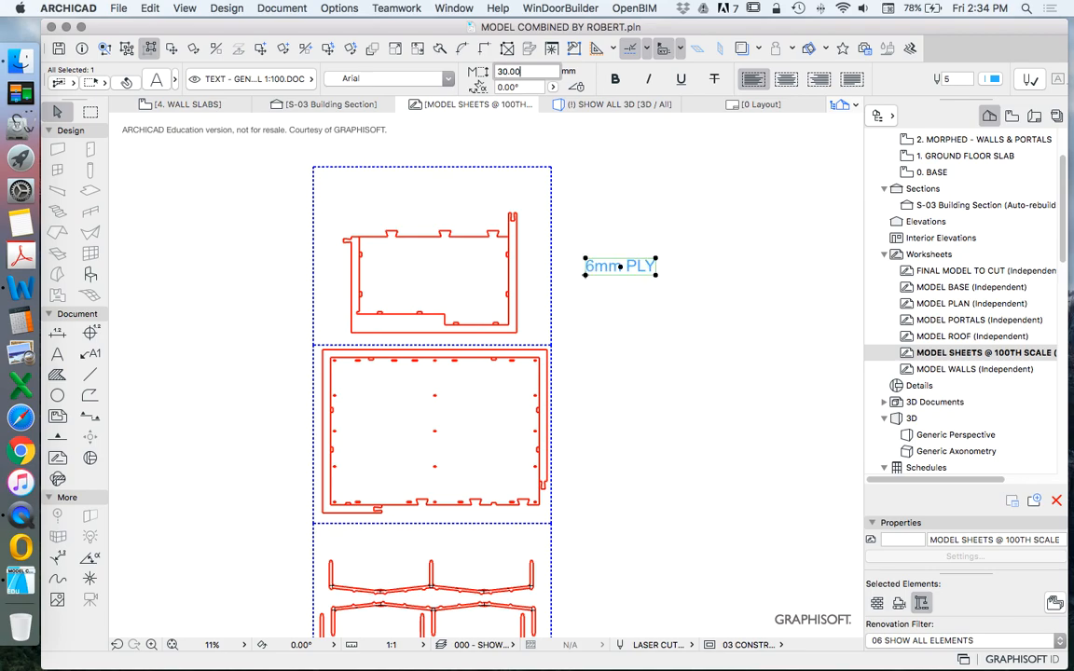
pyautogui.click(706, 352)
# Change the 6mm PLY label's text pen to black pen 1.
pyautogui.click(597, 267)
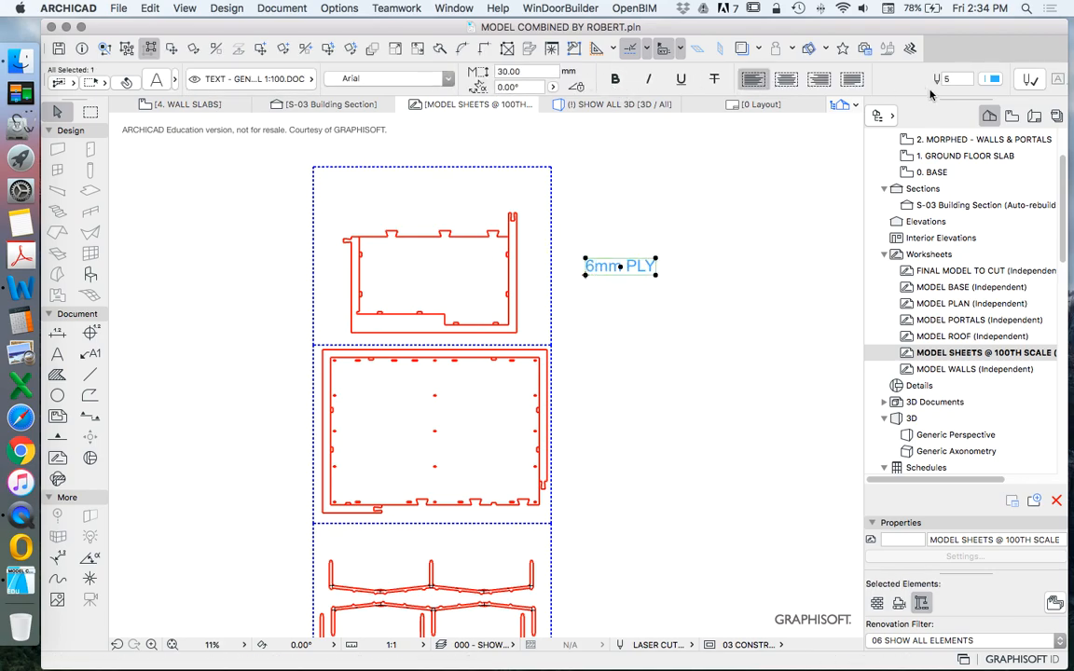
pyautogui.click(993, 79)
pyautogui.click(744, 76)
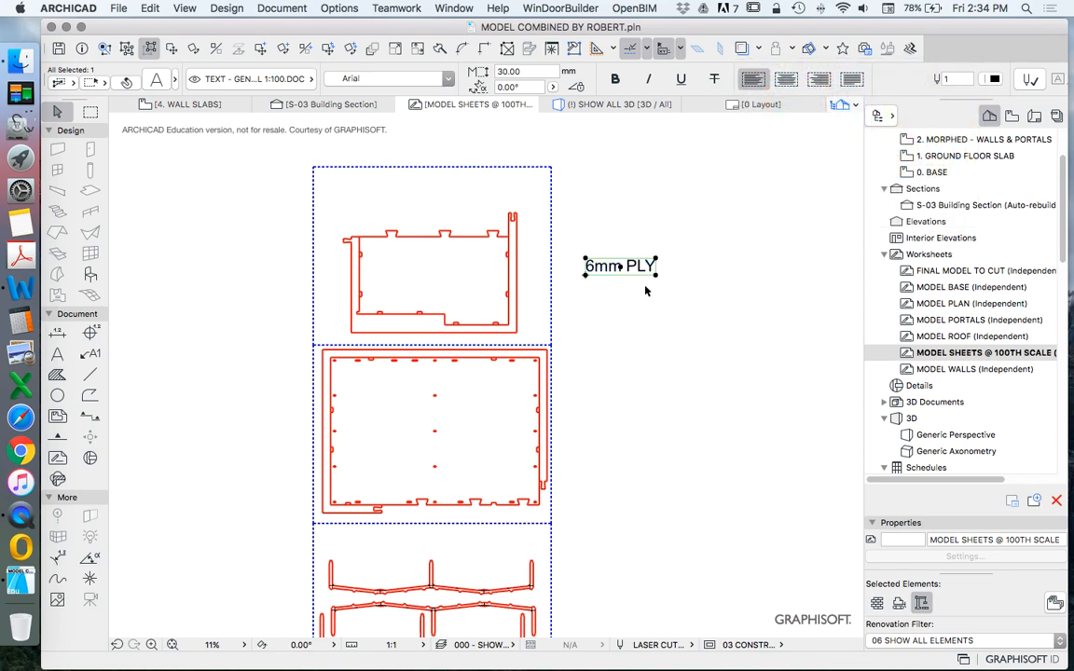
# Move the "6mm PLY" label closer to the edge of the first cutting sheet.
pyautogui.moveTo(619, 268); pyautogui.dragTo(607, 261)
pyautogui.click(599, 258)
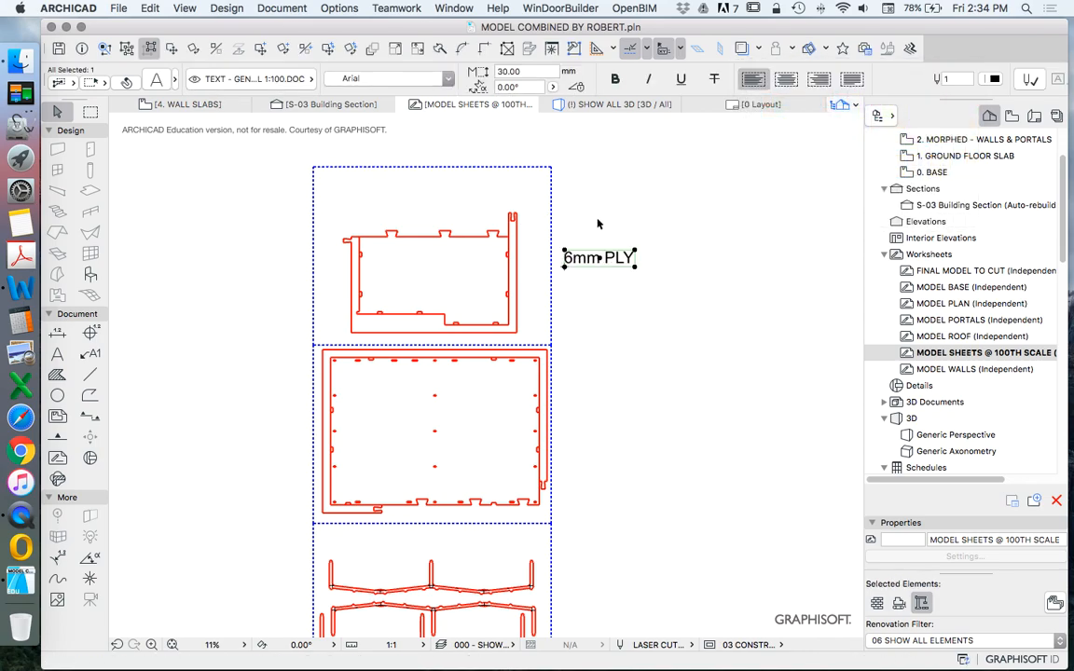
pyautogui.press('Escape')
pyautogui.click(615, 197)
pyautogui.click(600, 203)
# Drag a copy of the "6mm PLY" label straight down to sit beside the second cutting sheet.
pyautogui.rightClick(603, 196)
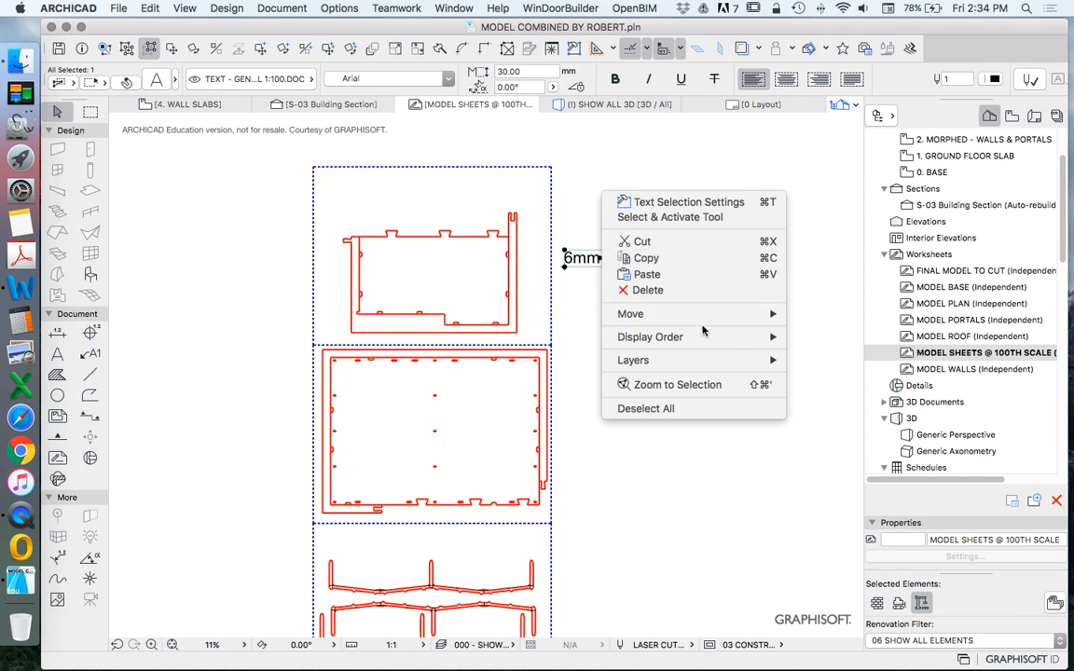
pyautogui.moveTo(709, 314)
pyautogui.click(848, 372)
pyautogui.click(594, 265)
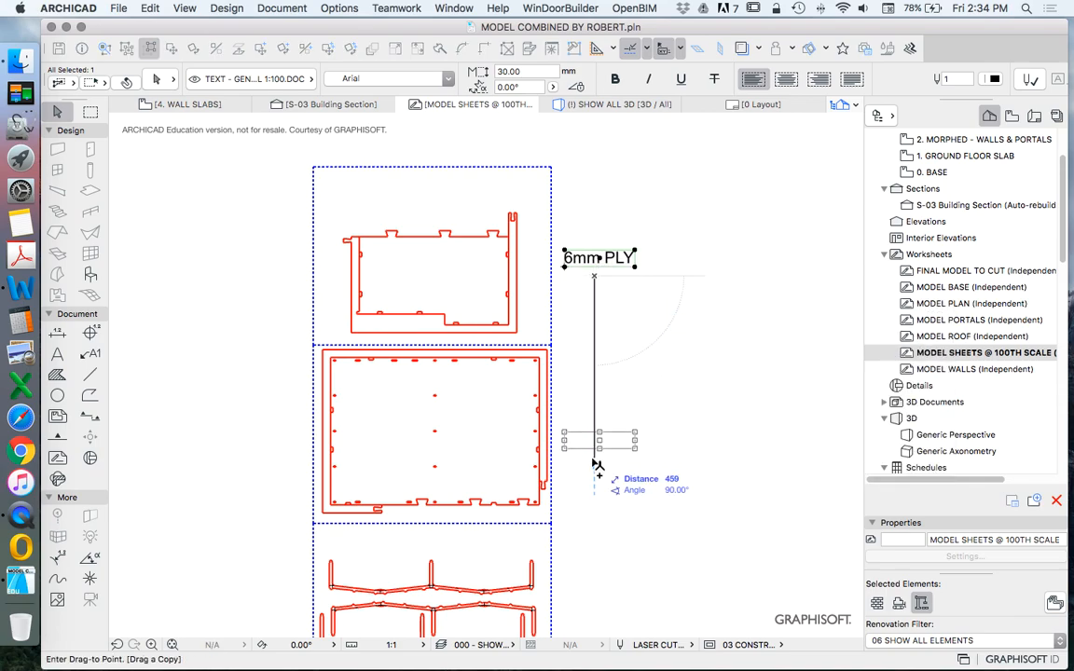
pyautogui.click(592, 431)
# Drag multiple copies of the second sheet's "6mm PLY" label down, placing one beside each of the four lower sheets, and deselect them.
pyautogui.scroll(-5, 567, 385)
pyautogui.scroll(3, 596, 270)
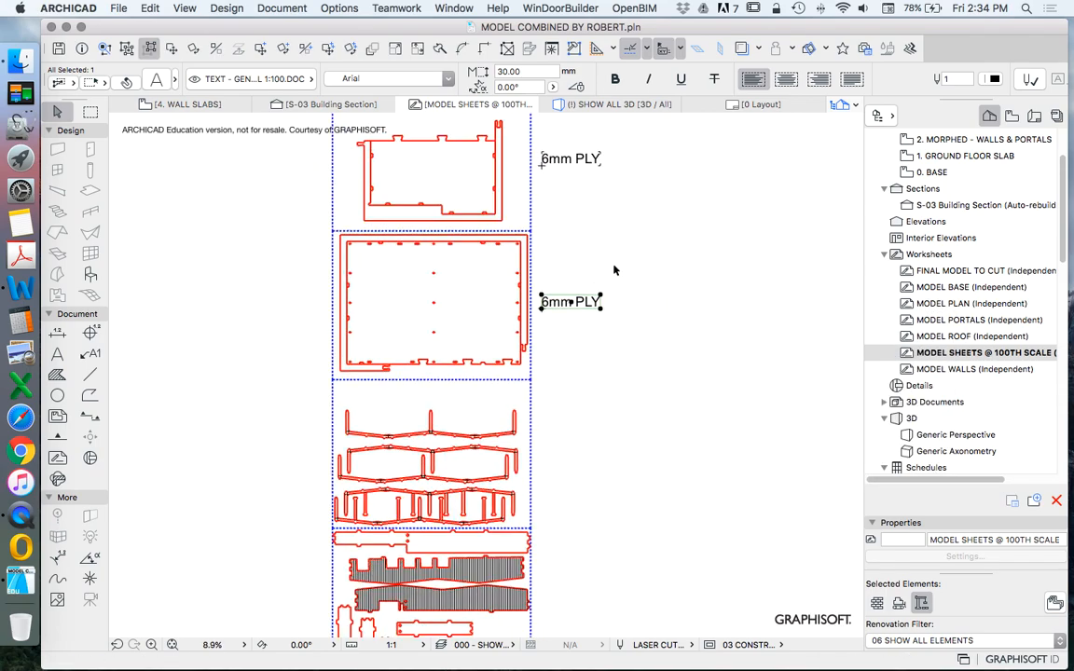
pyautogui.rightClick(611, 245)
pyautogui.moveTo(697, 368)
pyautogui.click(822, 481)
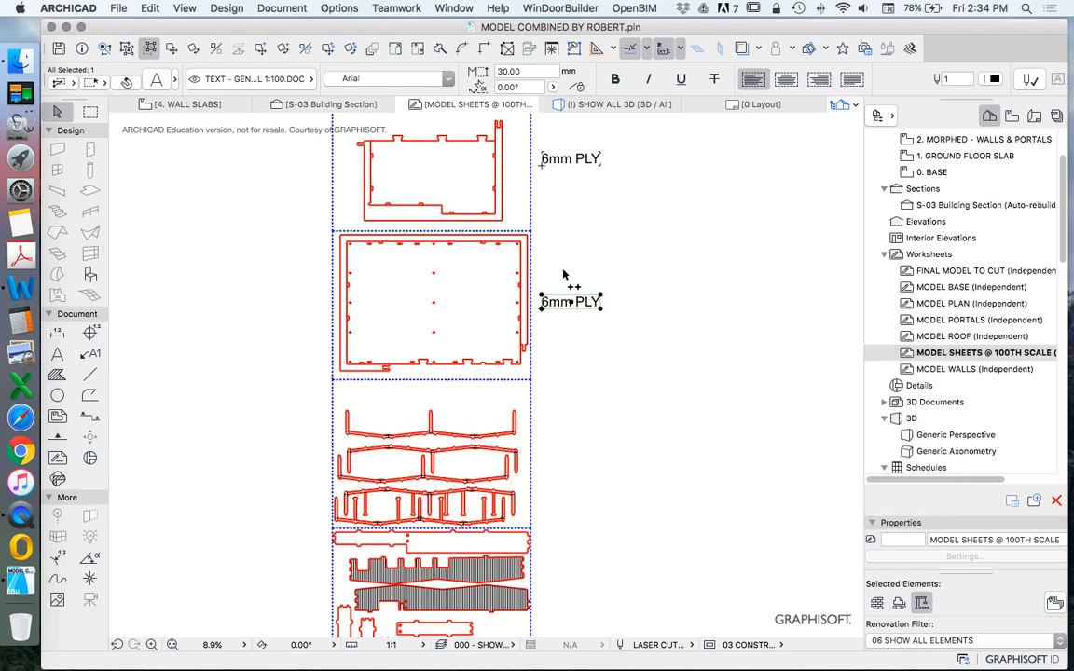
pyautogui.scroll(-5, 568, 299)
pyautogui.scroll(3, 575, 216)
pyautogui.click(574, 185)
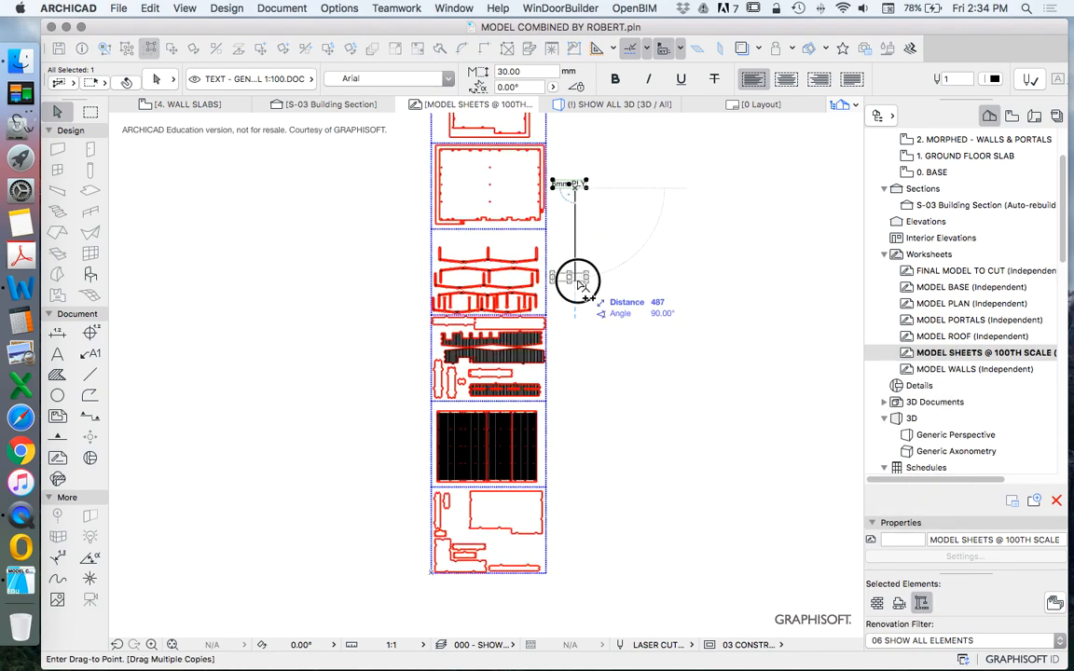
pyautogui.click(583, 371)
pyautogui.click(583, 446)
pyautogui.click(583, 534)
pyautogui.press('Escape')
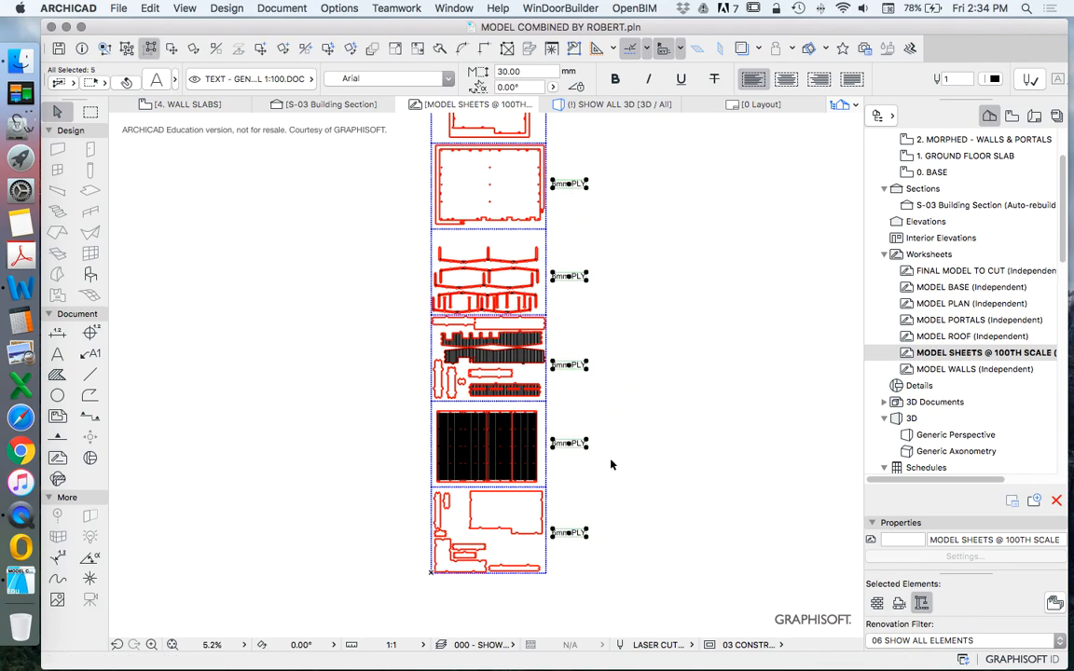
pyautogui.click(611, 464)
# Examine the cut outlines on the first two sheets and the label placement along the whole column.
pyautogui.scroll(5, 600, 455)
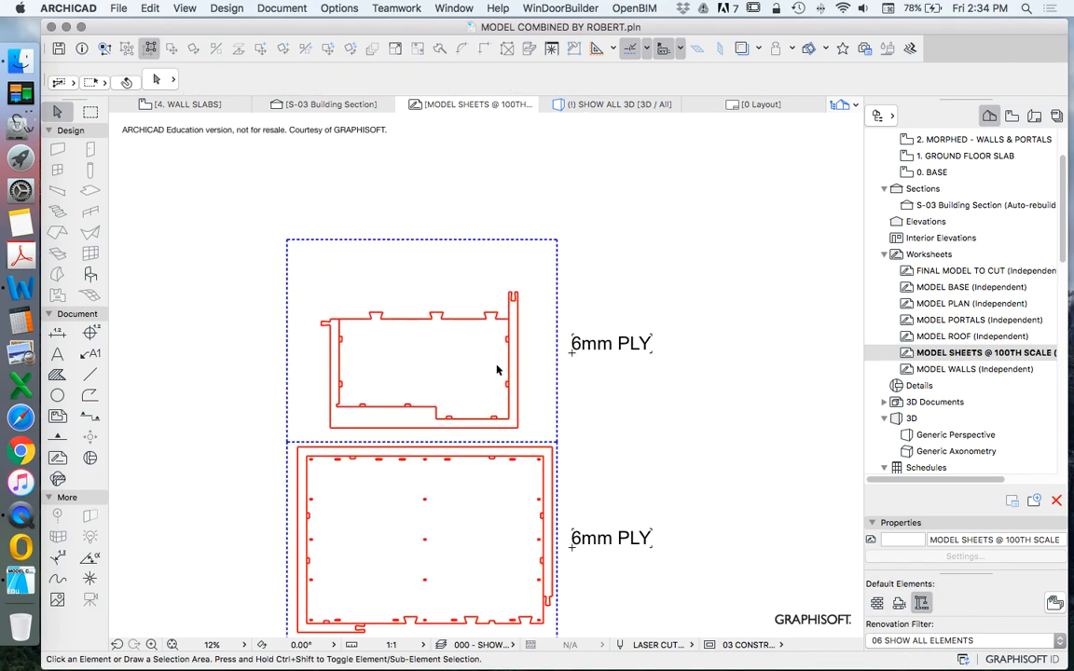
pyautogui.scroll(-3, 476, 332)
pyautogui.scroll(4, 447, 288)
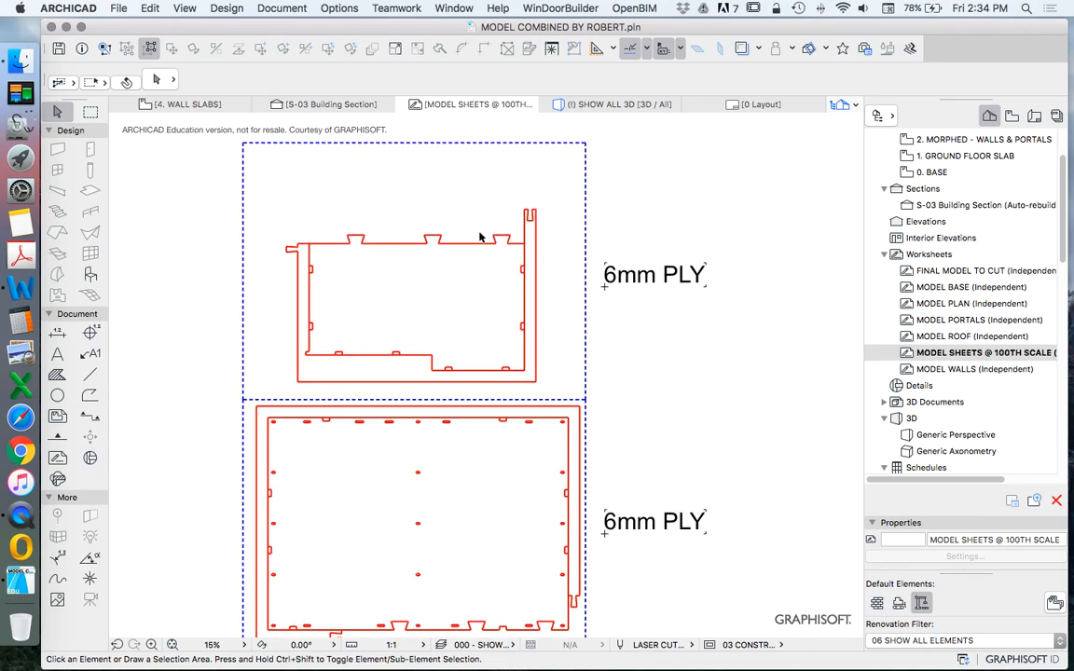
pyautogui.scroll(-2, 494, 376)
pyautogui.scroll(3, 518, 377)
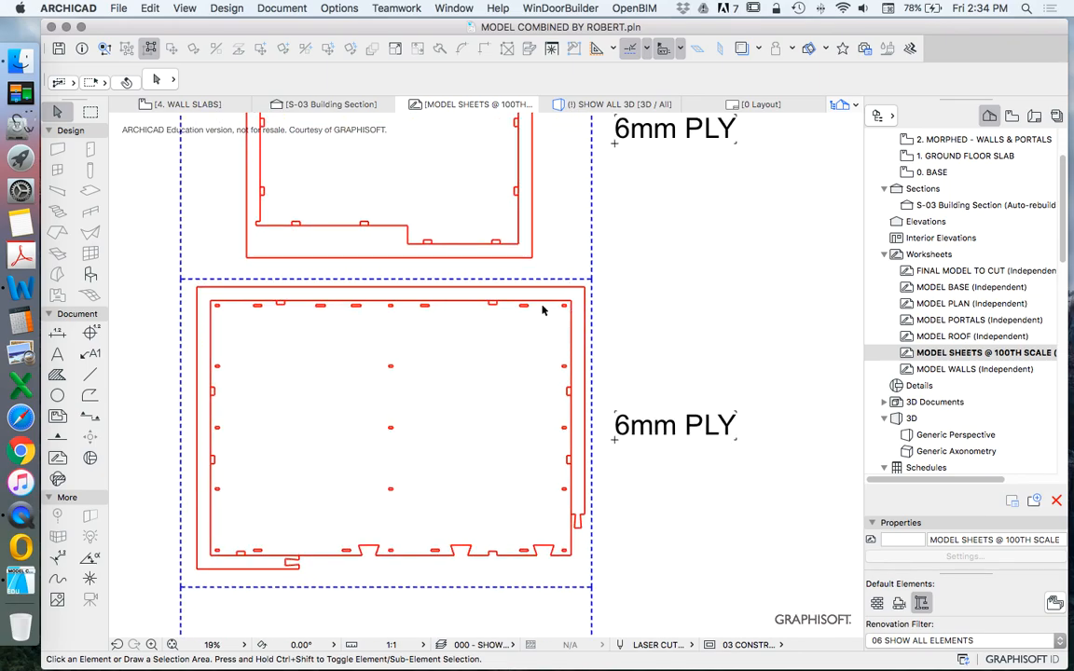
pyautogui.scroll(-3, 539, 362)
pyautogui.scroll(-2, 475, 368)
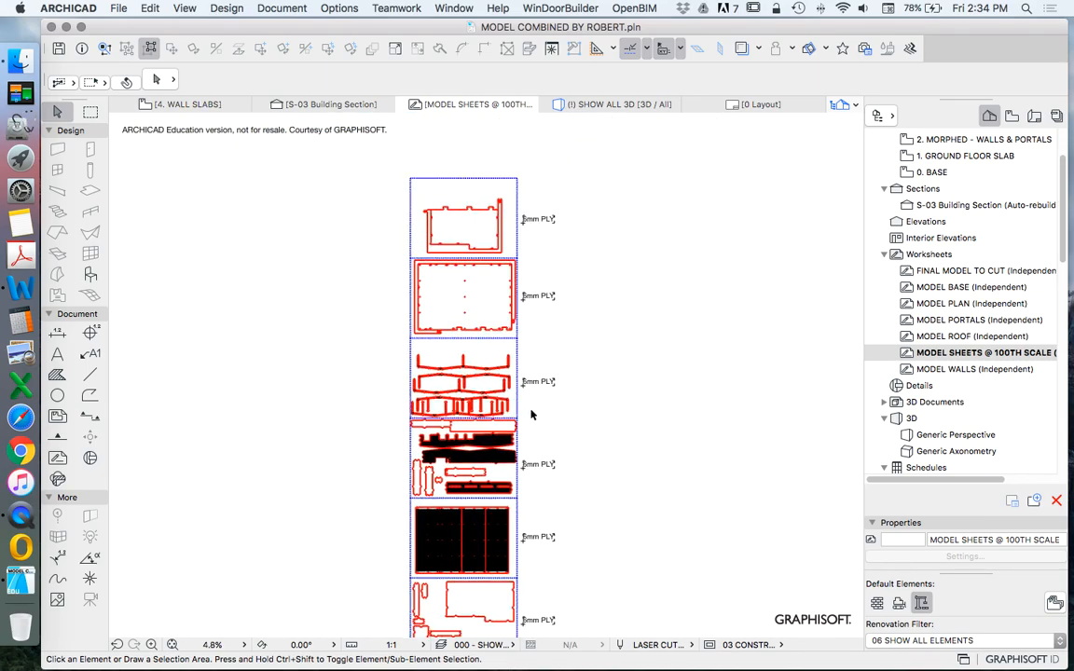
# Change the label beside the third sheet, with the portal frames, to "3mm PLY".
pyautogui.scroll(4, 518, 340)
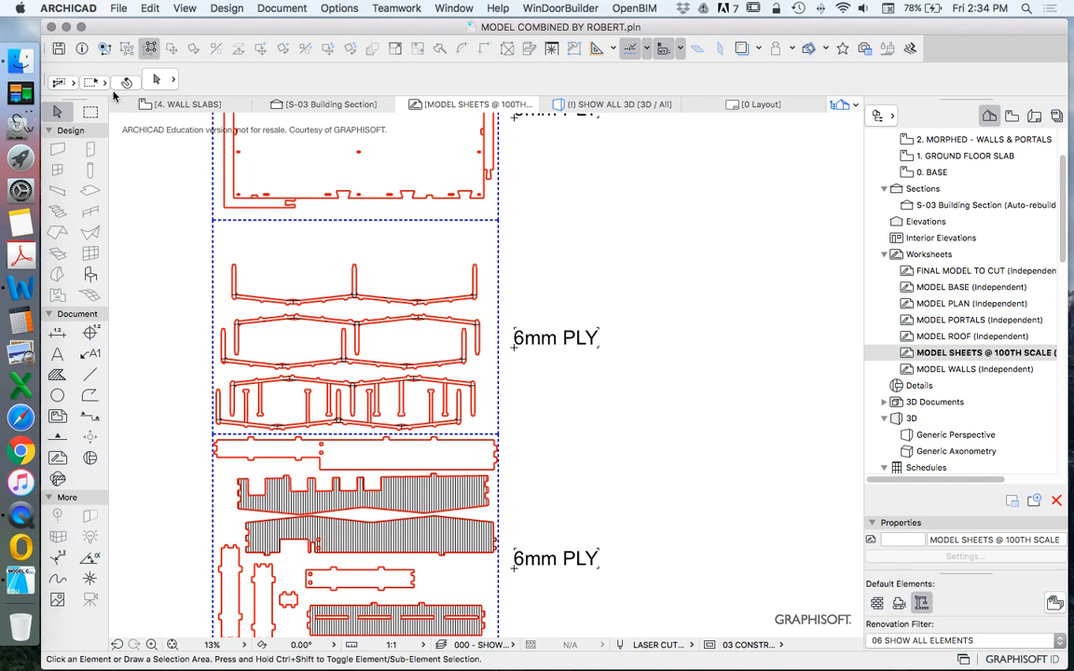
pyautogui.click(557, 341)
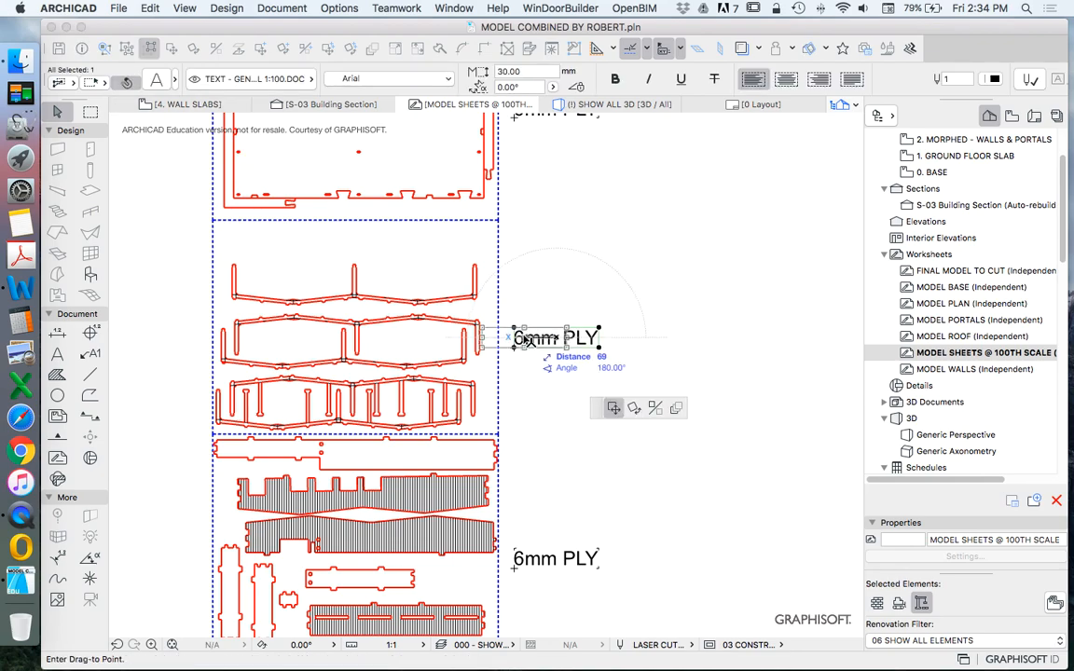
pyautogui.doubleClick(557, 349)
pyautogui.write('3')
pyautogui.click(597, 412)
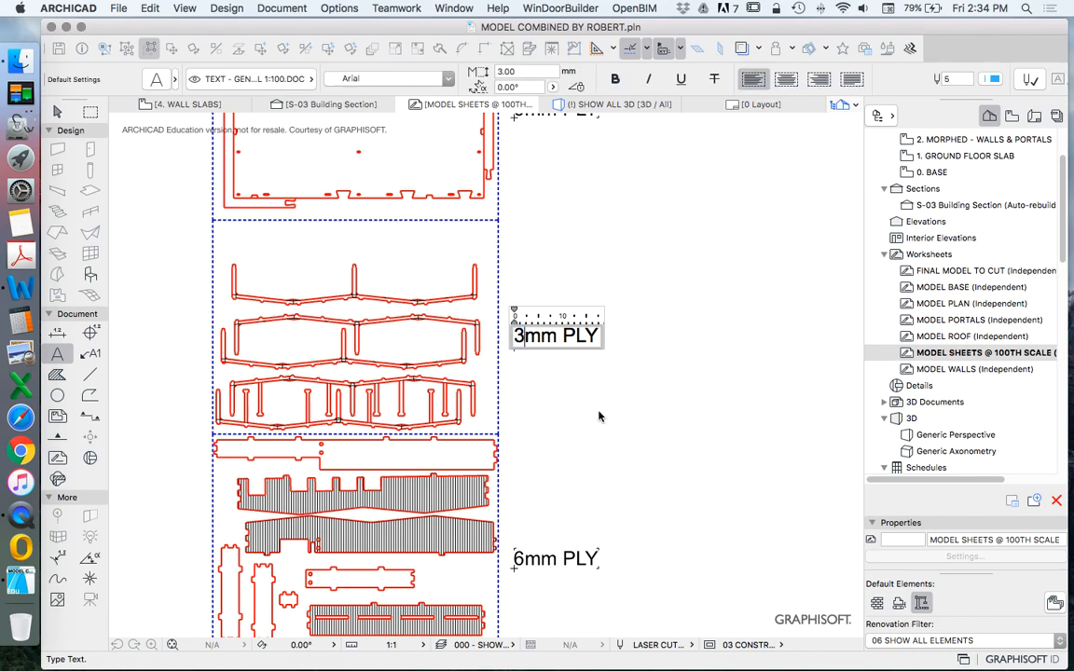
pyautogui.scroll(-4, 547, 272)
pyautogui.scroll(4, 522, 356)
pyautogui.press('Escape')
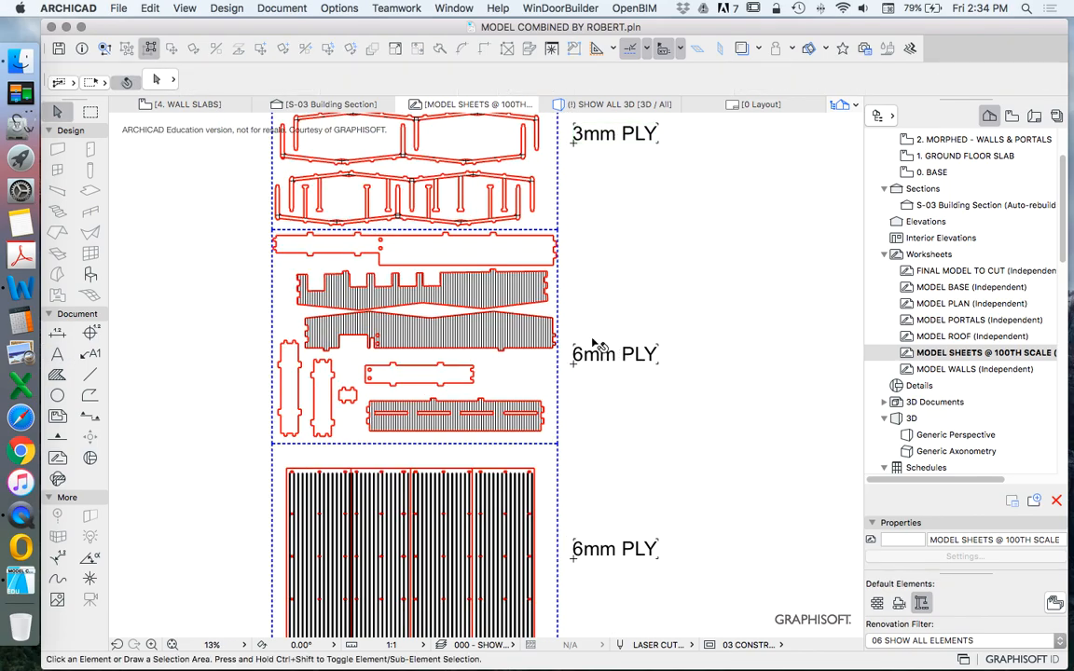
# Change the label beside the fifth sheet, with the closely spaced vertical lines, to "3mm CLEAR".
pyautogui.scroll(-4, 508, 276)
pyautogui.scroll(6, 533, 392)
pyautogui.scroll(1, 588, 401)
pyautogui.doubleClick(585, 379)
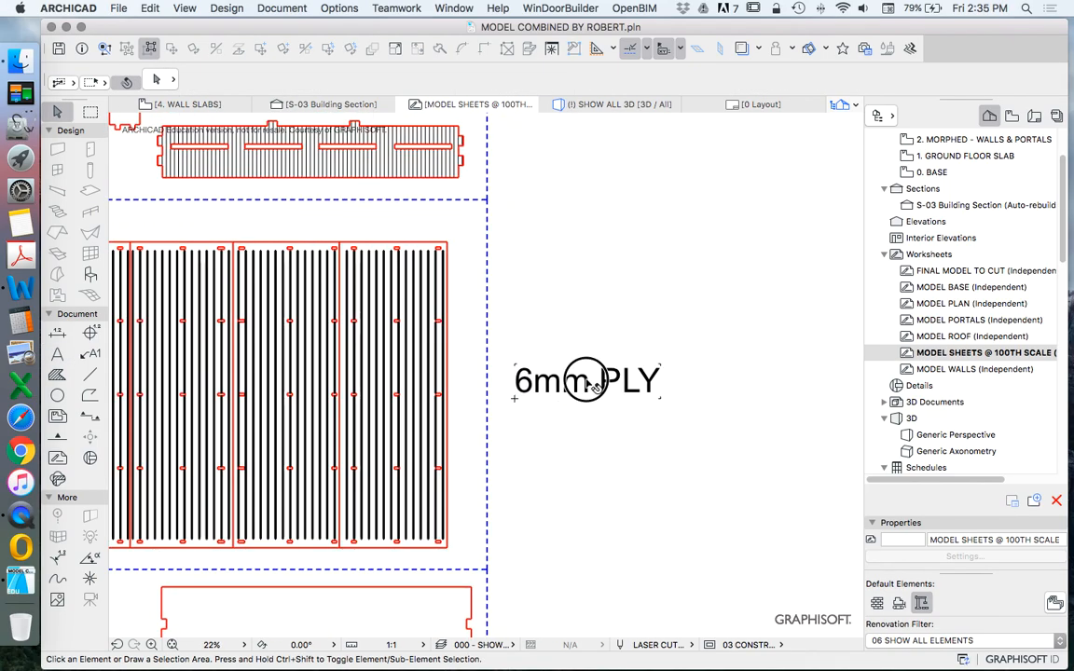
pyautogui.press('Escape')
pyautogui.doubleClick(548, 390)
pyautogui.moveTo(537, 392); pyautogui.dragTo(497, 378)
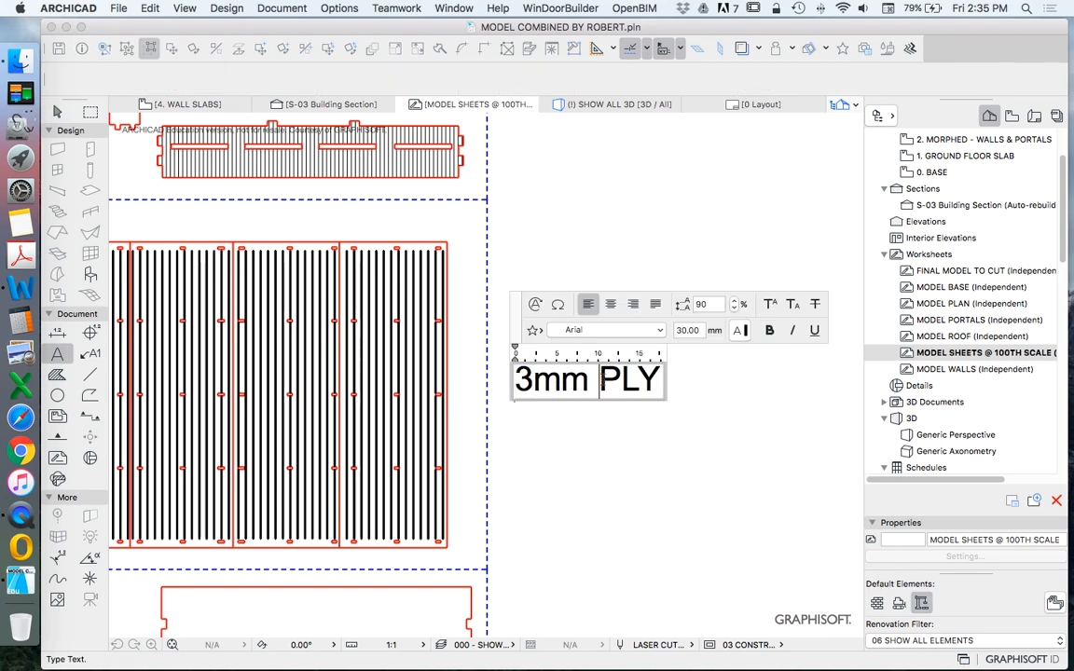
pyautogui.moveTo(599, 380); pyautogui.dragTo(659, 379)
pyautogui.write('CLEAR')
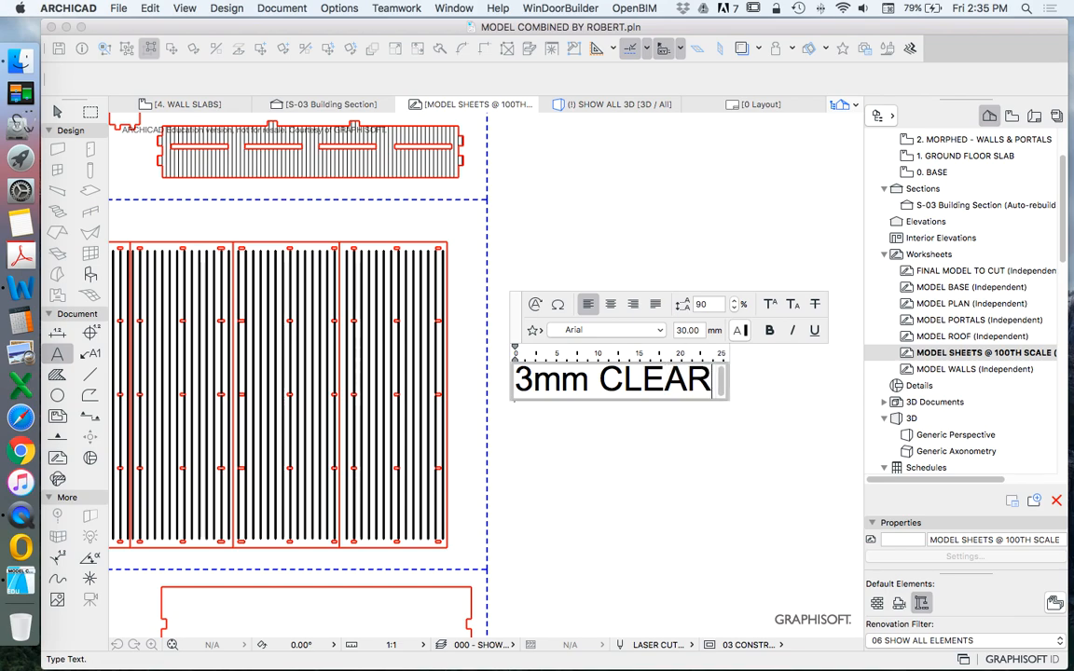
pyautogui.click(669, 466)
# Review the material labels beside all six sheets and examine the parts on the last and the upper sheets.
pyautogui.scroll(-6, 611, 373)
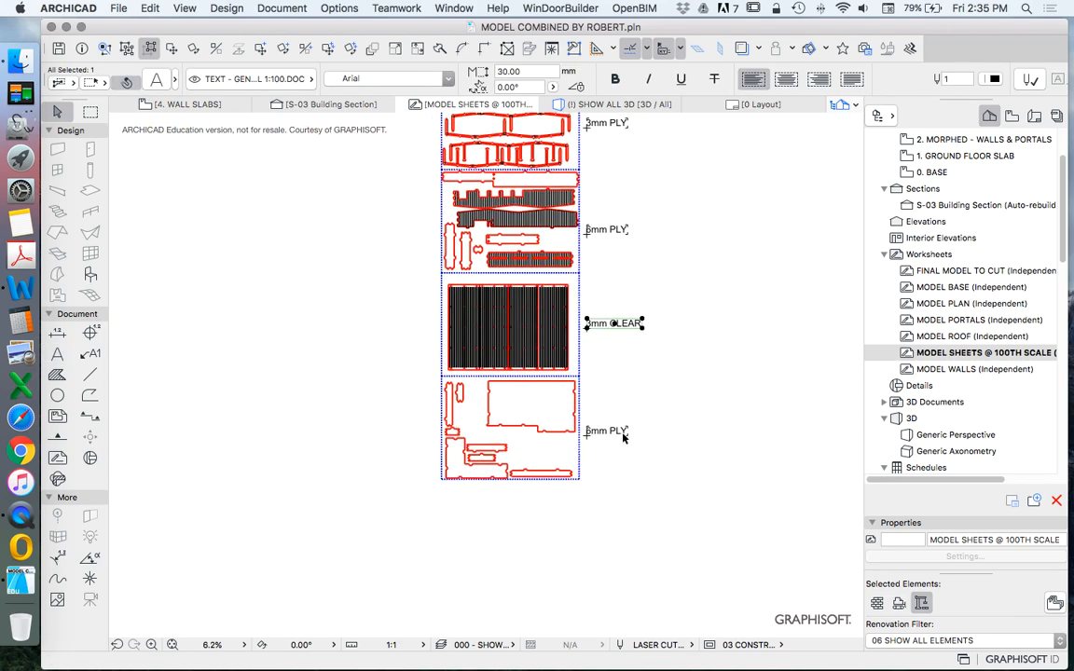
pyautogui.click(615, 443)
pyautogui.scroll(4, 615, 442)
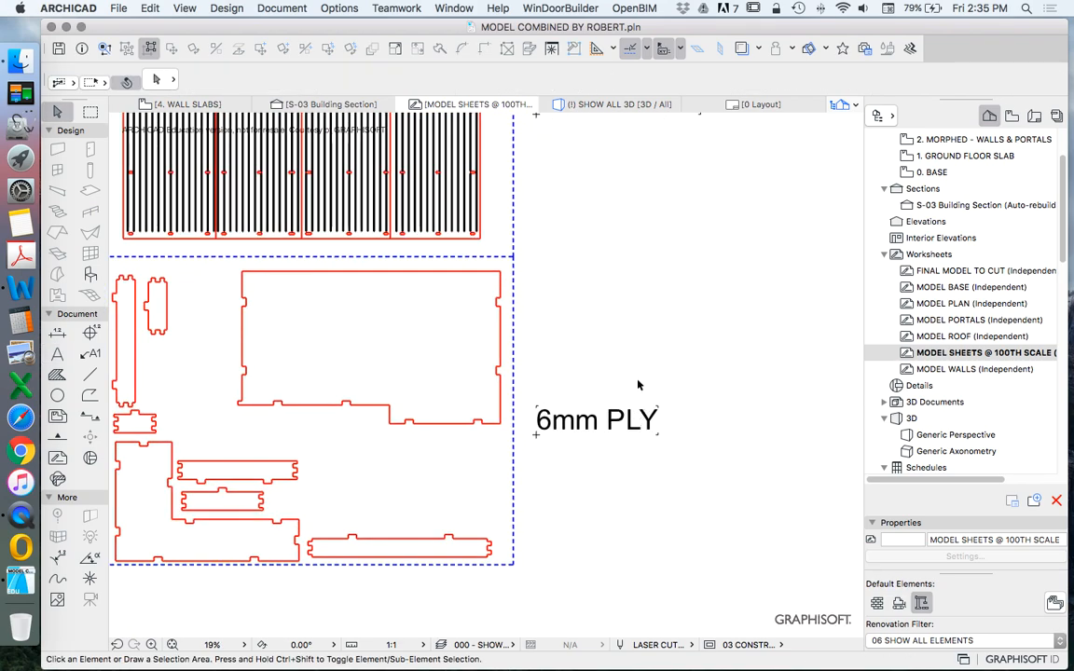
pyautogui.scroll(-2, 640, 375)
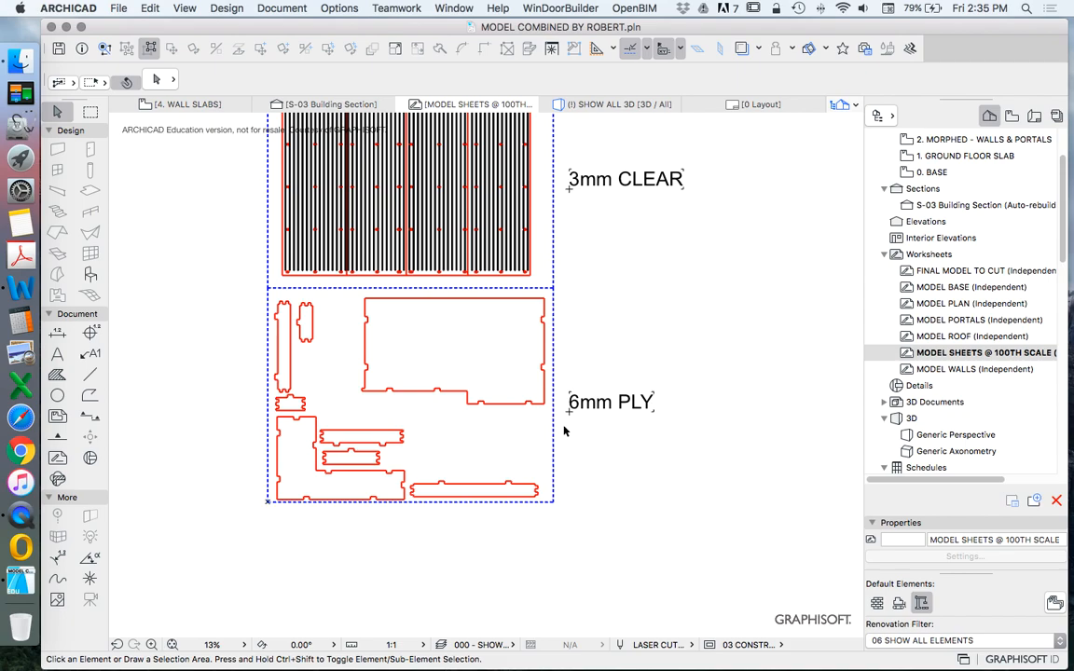
pyautogui.scroll(-4, 548, 480)
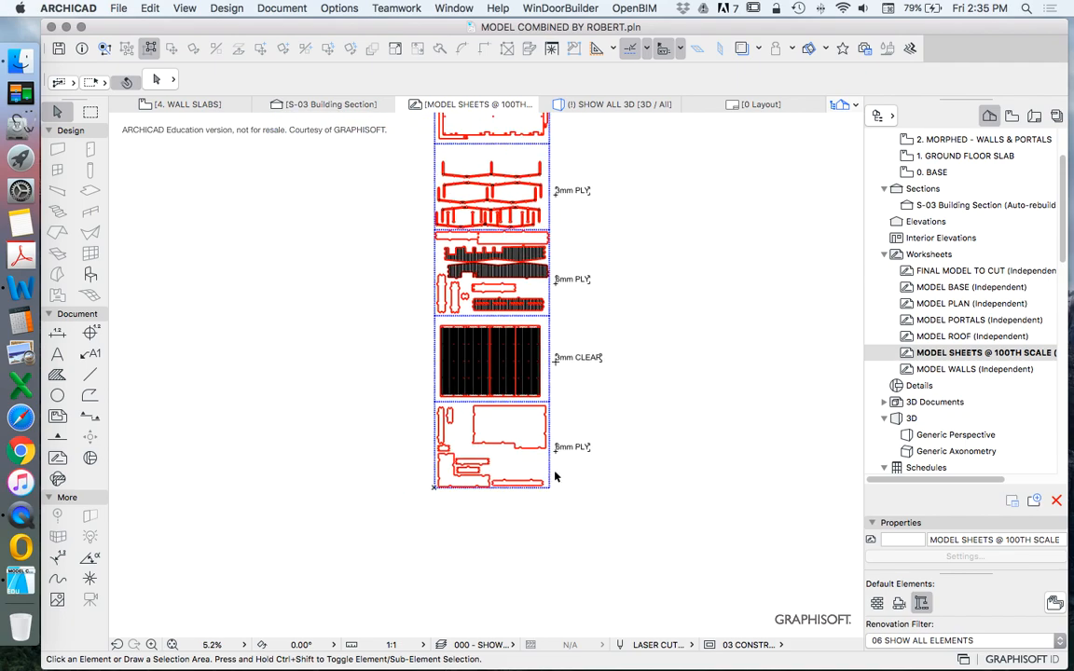
pyautogui.scroll(-2, 551, 390)
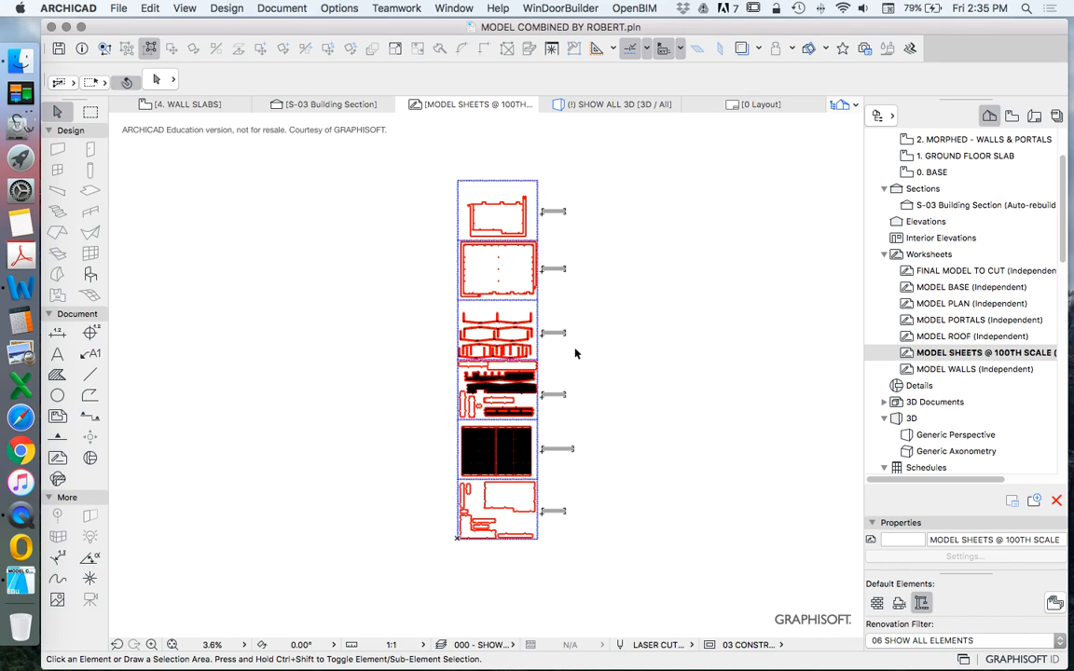
pyautogui.scroll(2, 550, 336)
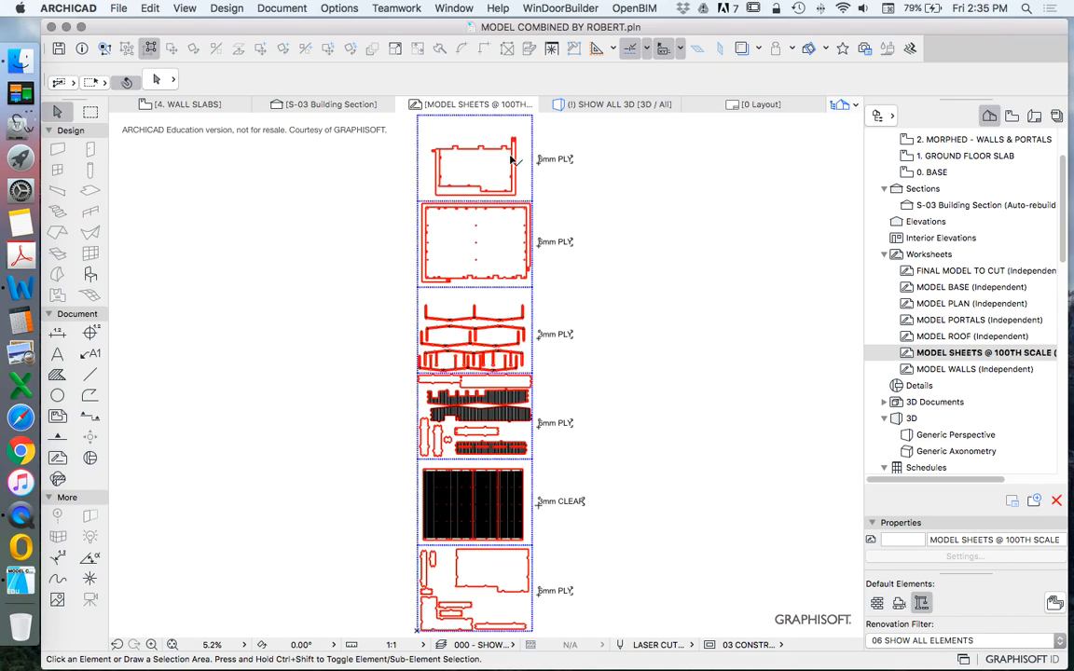
pyautogui.scroll(5, 511, 160)
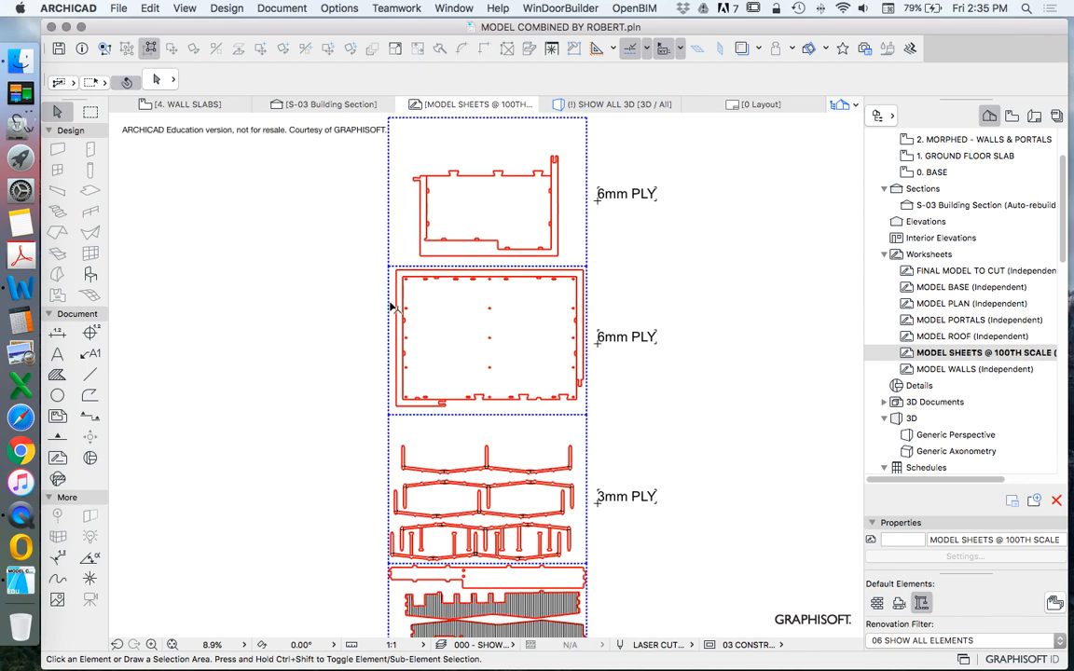
pyautogui.scroll(5, 393, 312)
pyautogui.scroll(-5, 399, 333)
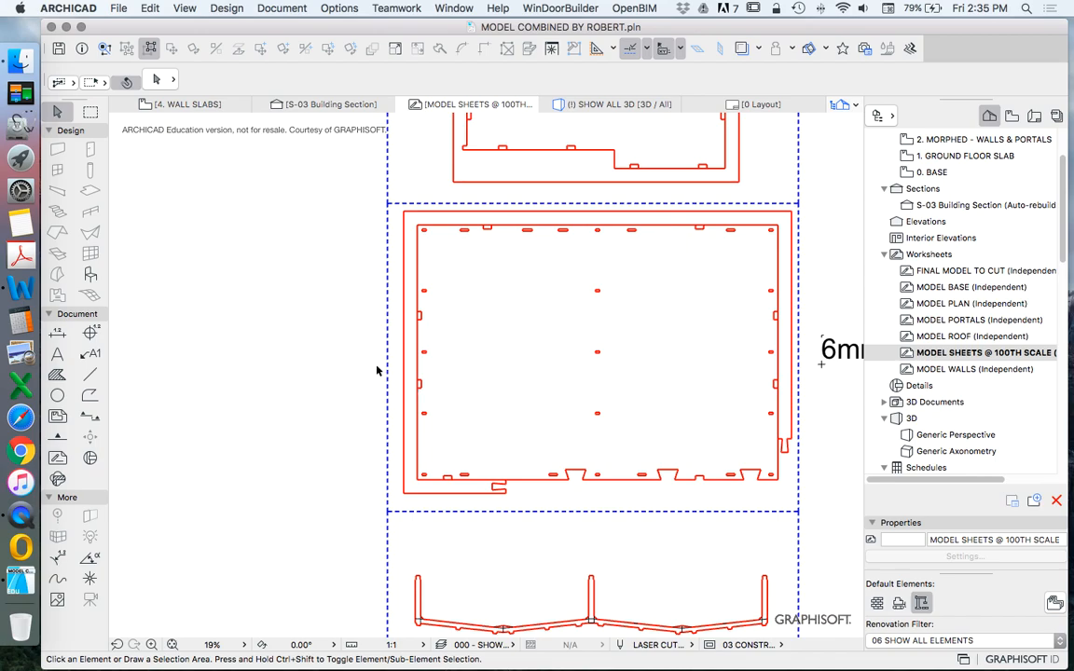
pyautogui.click(58, 354)
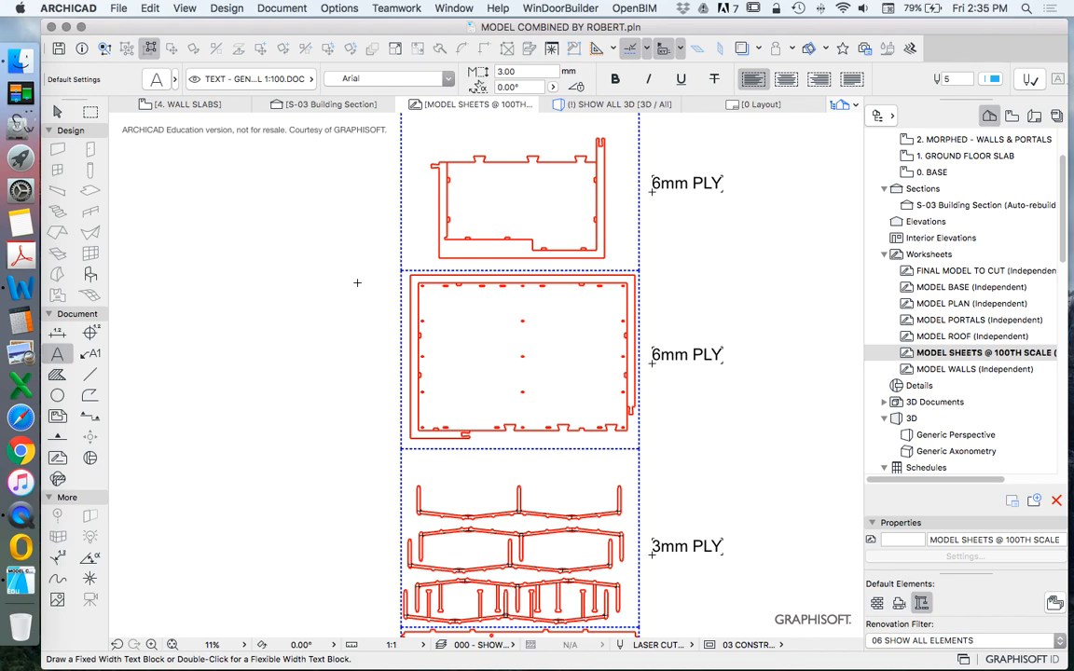
pyautogui.scroll(-3, 319, 281)
pyautogui.scroll(3, 319, 280)
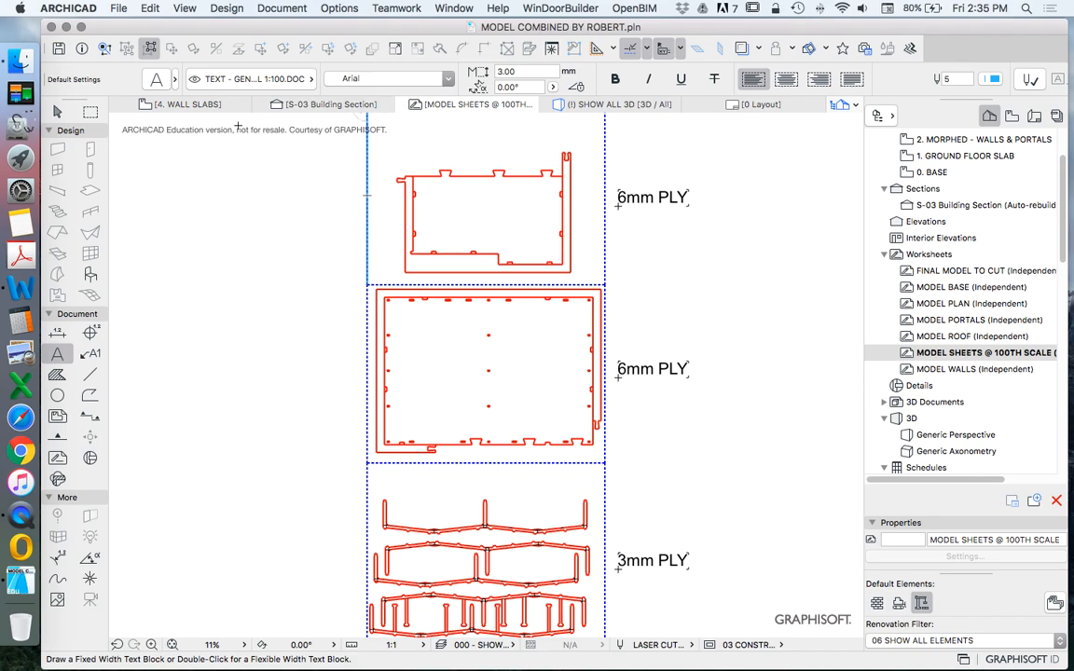
pyautogui.scroll(-5, 366, 196)
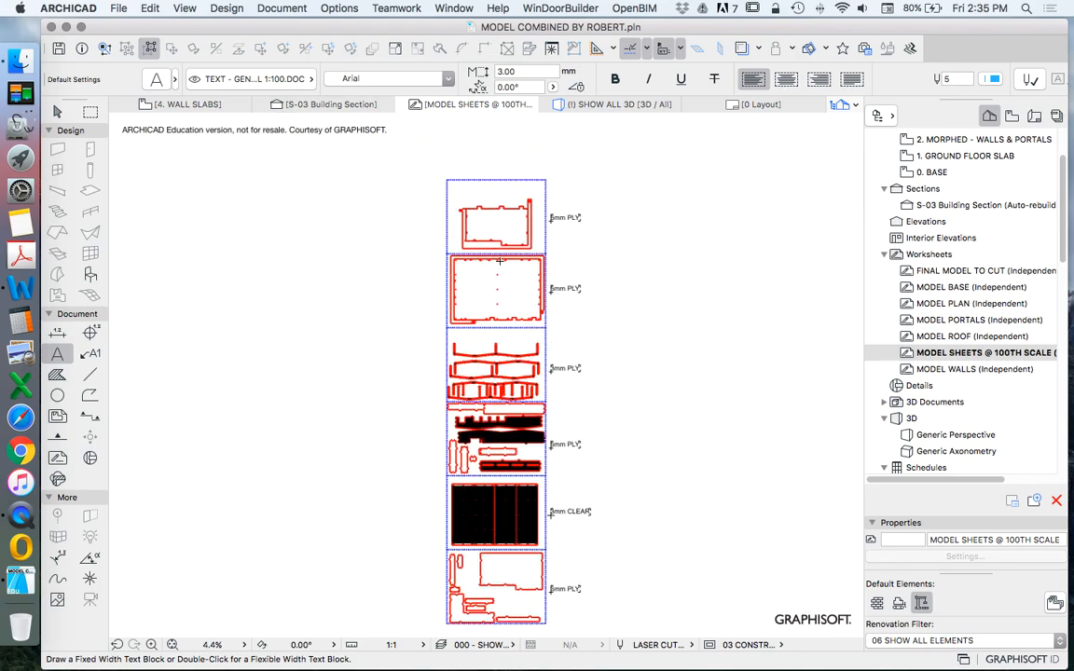
pyautogui.scroll(6, 504, 316)
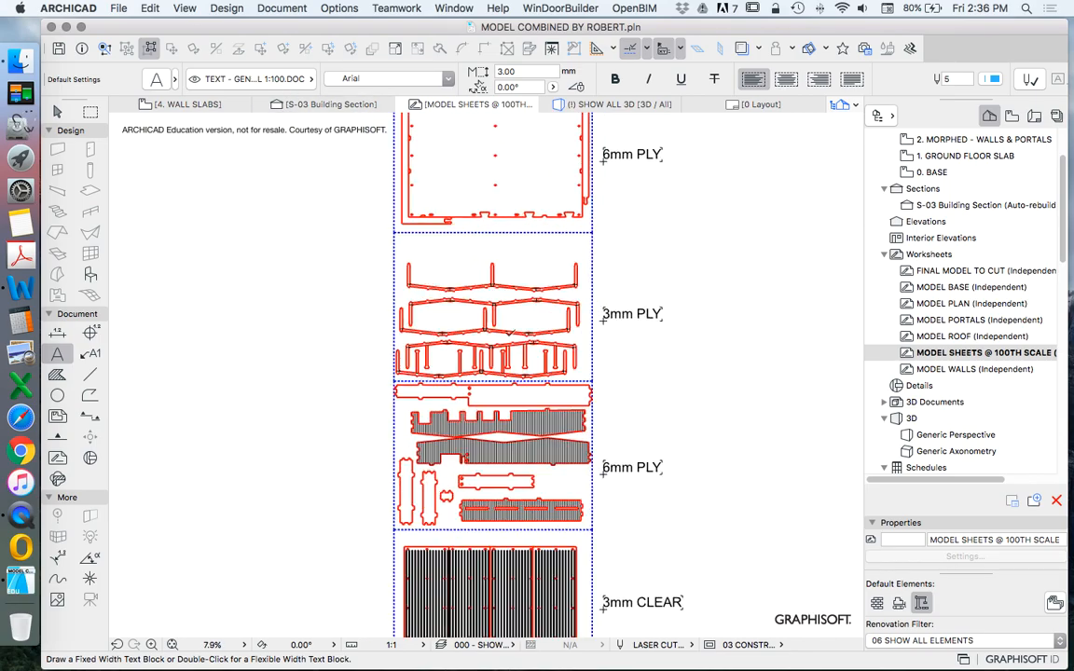
pyautogui.press('Escape')
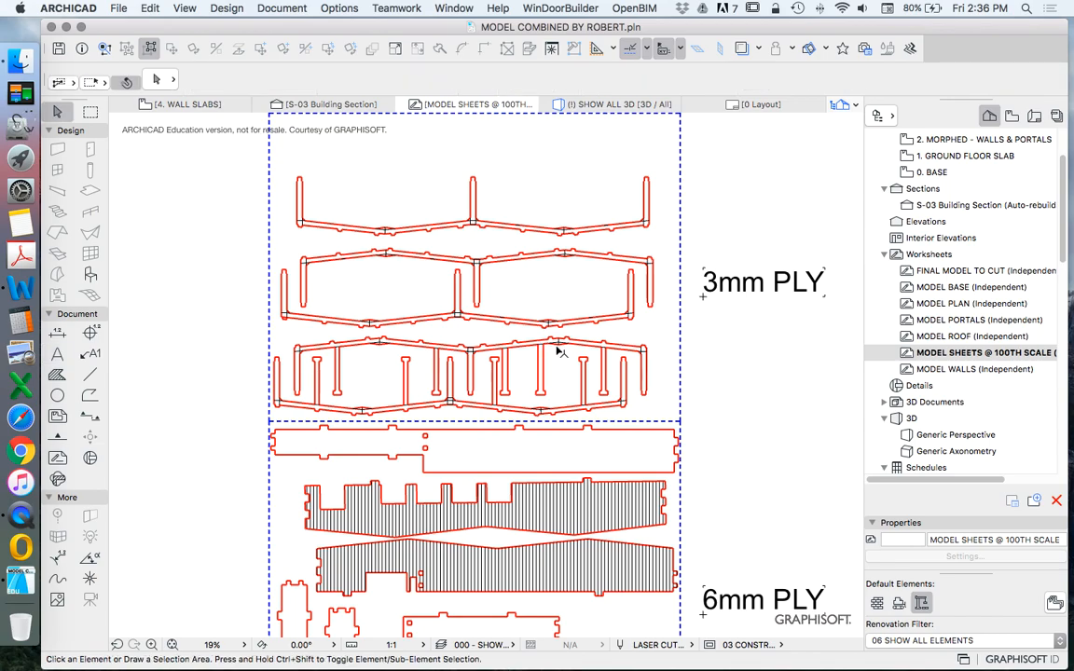
# Examine the portal frame parts on the third sheet and the hatched wall parts on the fourth sheet.
pyautogui.scroll(3, 558, 349)
pyautogui.scroll(-3, 576, 311)
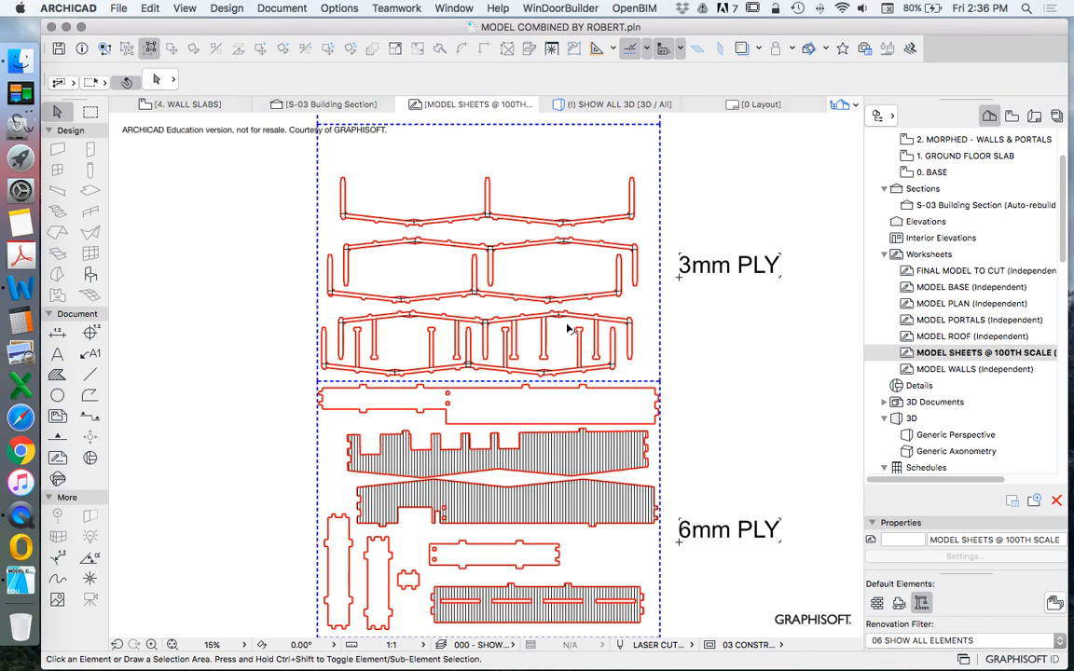
pyautogui.scroll(4, 602, 213)
pyautogui.scroll(-3, 602, 213)
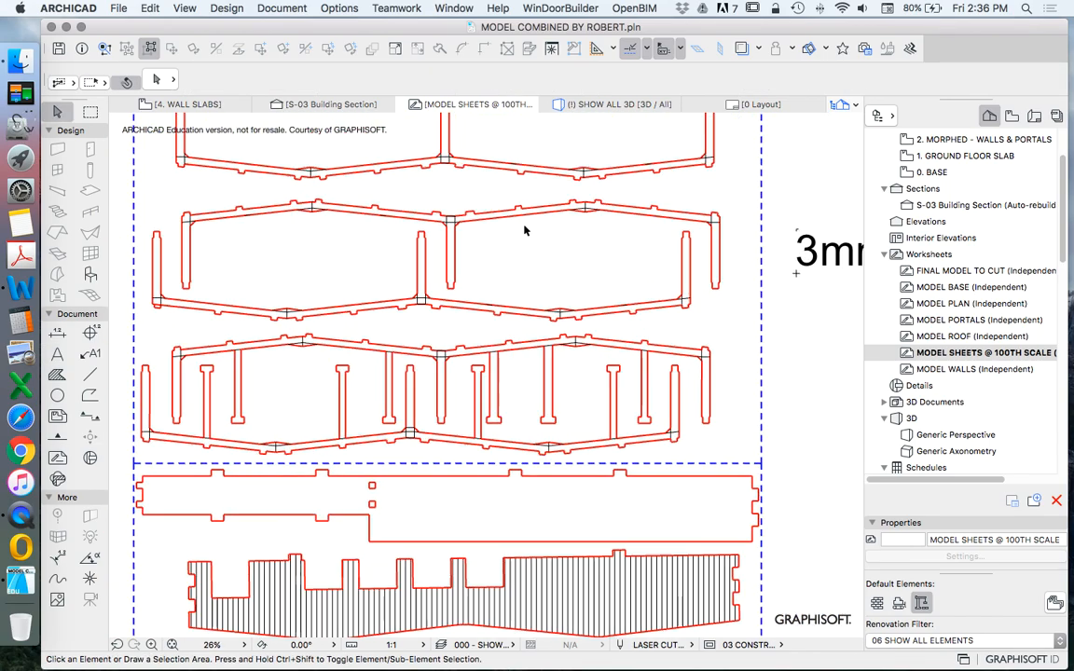
pyautogui.scroll(3, 414, 217)
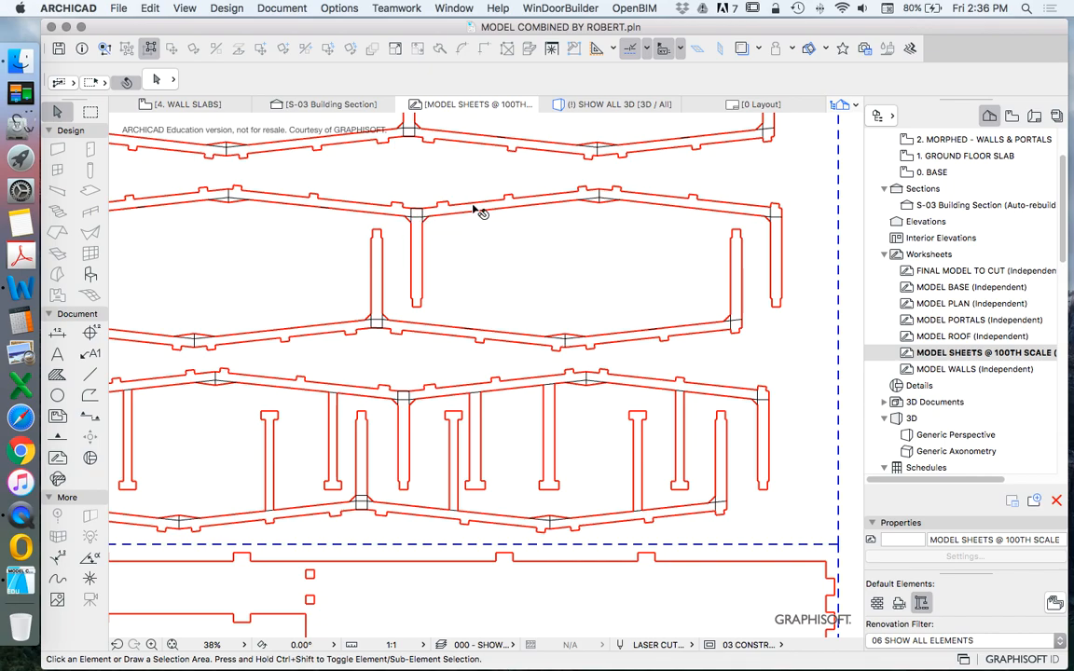
pyautogui.scroll(-4, 456, 260)
pyautogui.scroll(2, 511, 437)
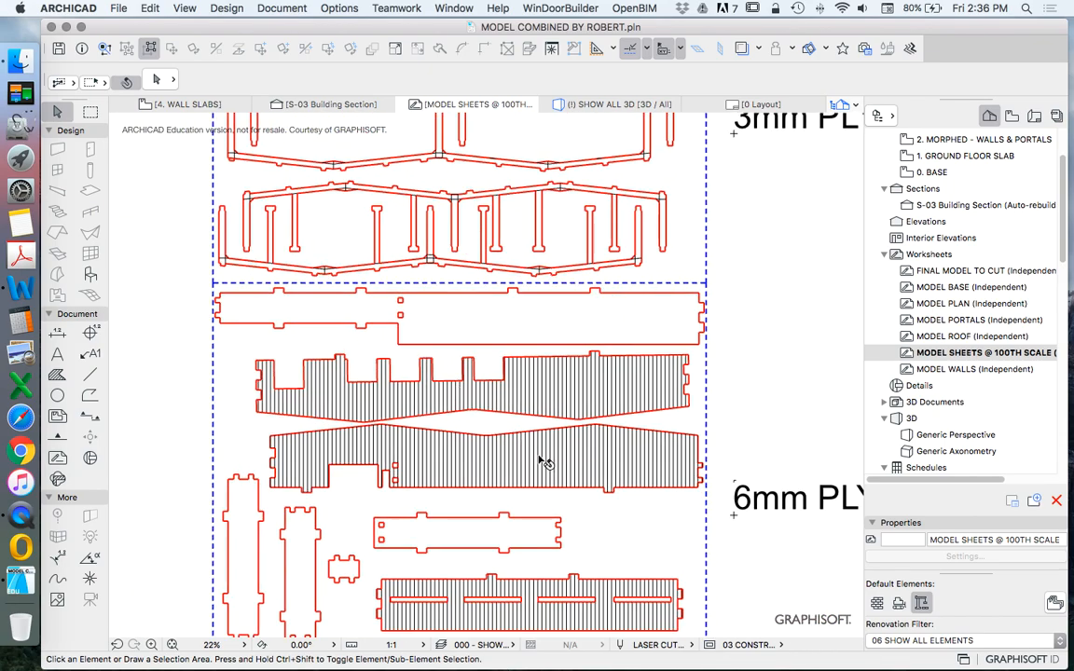
# Select the upper hatched wall part on the fourth sheet and compare its sheet with the neighbouring ones.
pyautogui.click(499, 433)
pyautogui.click(503, 392)
pyautogui.scroll(-3, 536, 452)
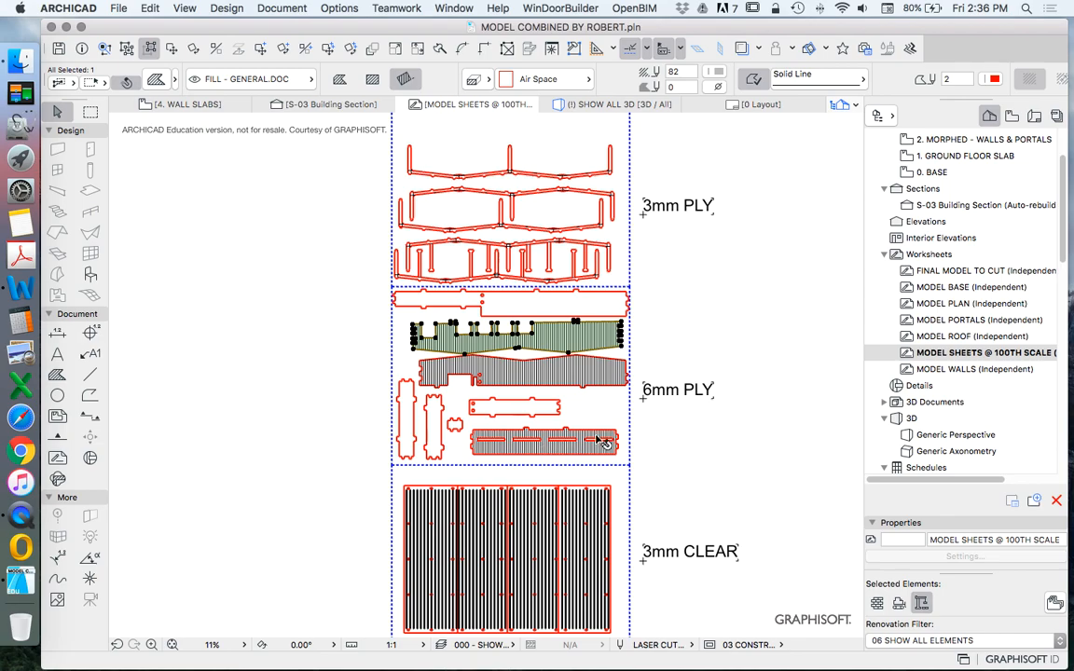
pyautogui.scroll(-1, 486, 399)
pyautogui.scroll(-3, 515, 280)
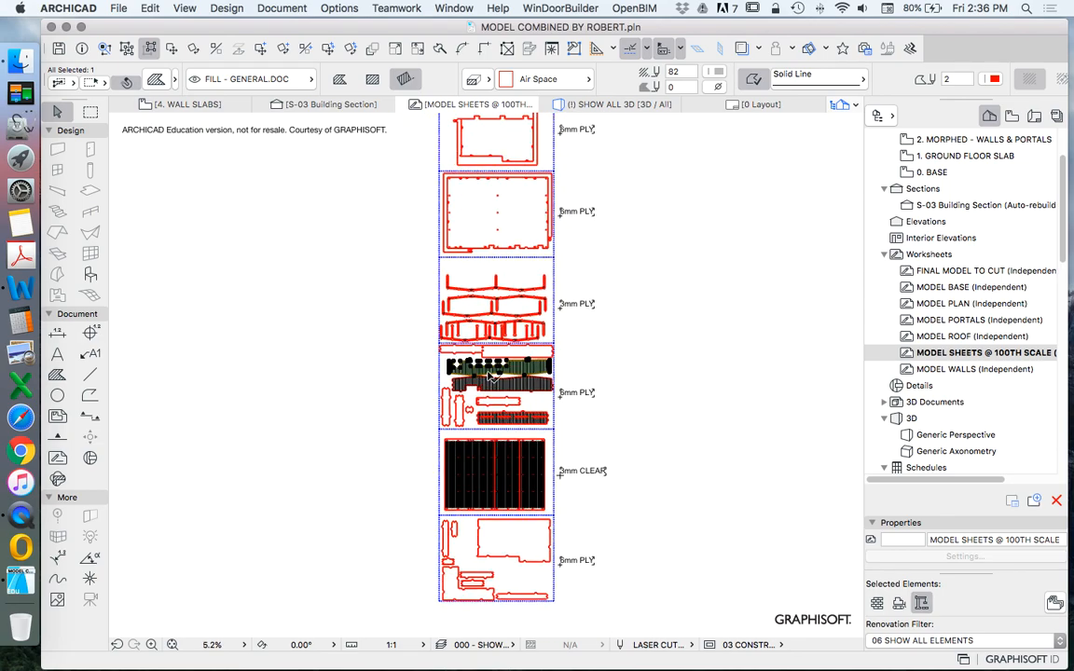
pyautogui.scroll(6, 514, 291)
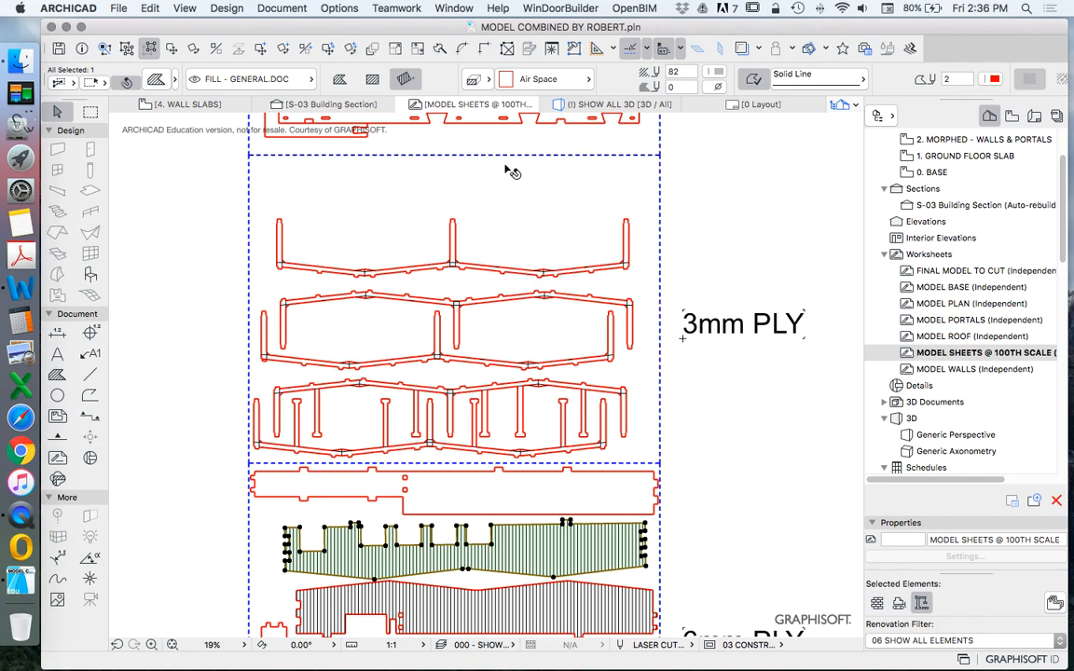
pyautogui.scroll(-1, 512, 170)
pyautogui.scroll(-5, 527, 242)
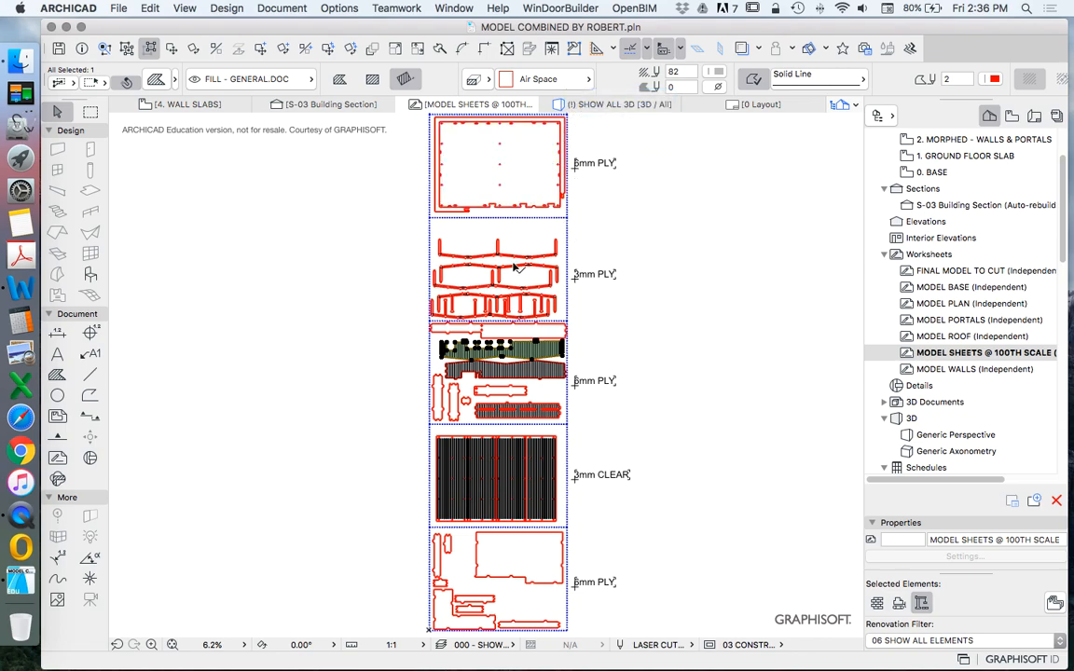
# Examine the joints and columns of the portal frames on the third sheet, and clear the wall part selection.
pyautogui.scroll(10, 601, 301)
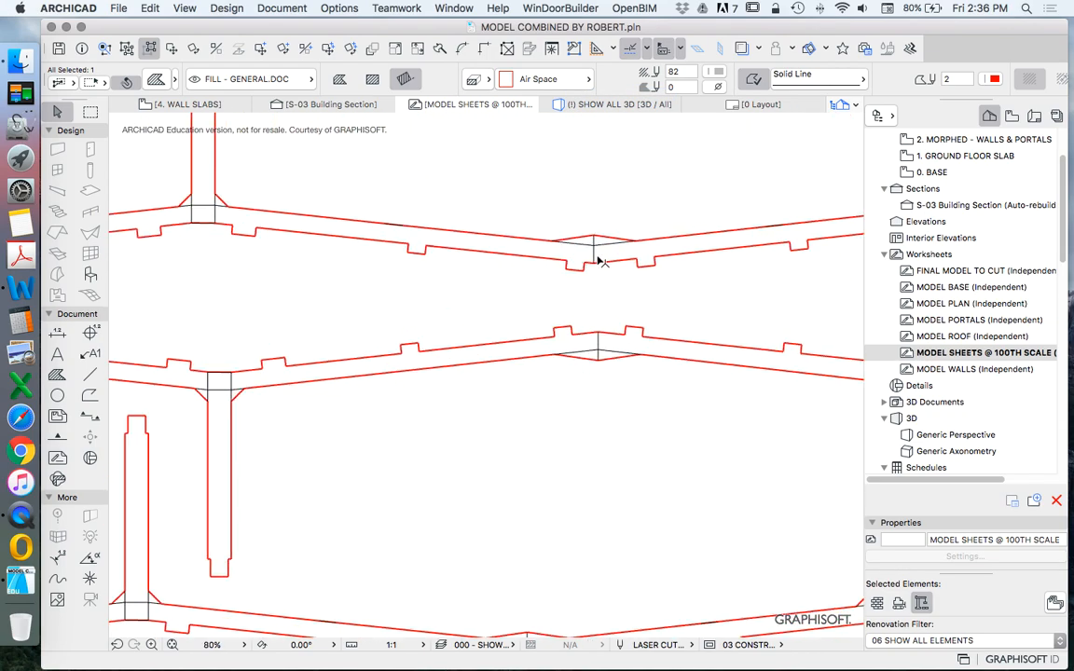
pyautogui.scroll(-5, 522, 279)
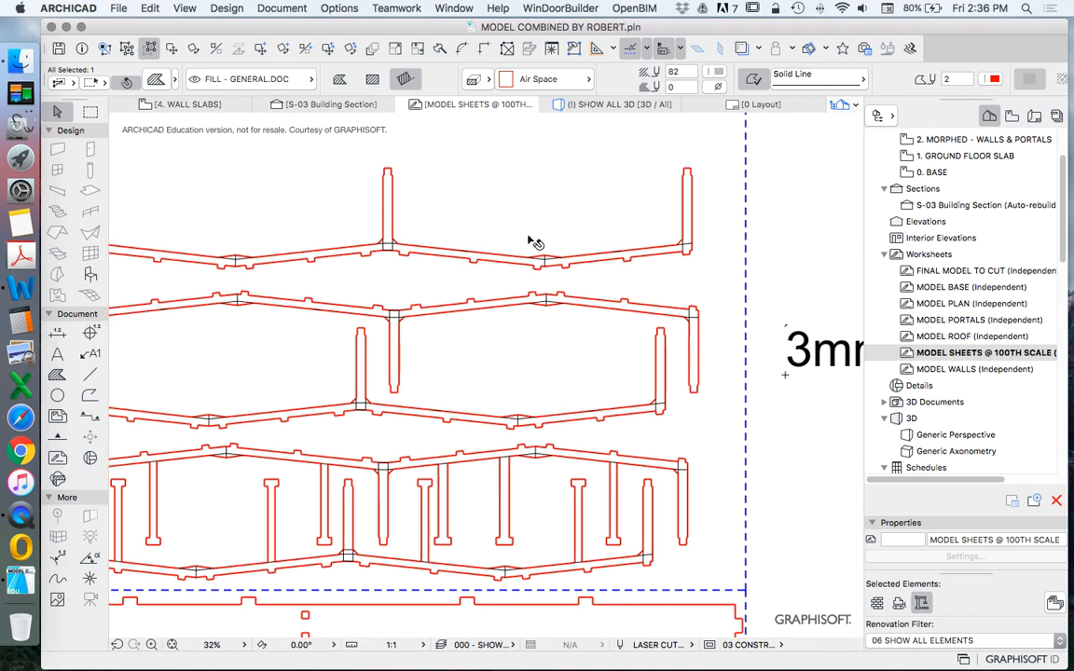
pyautogui.scroll(-4, 522, 222)
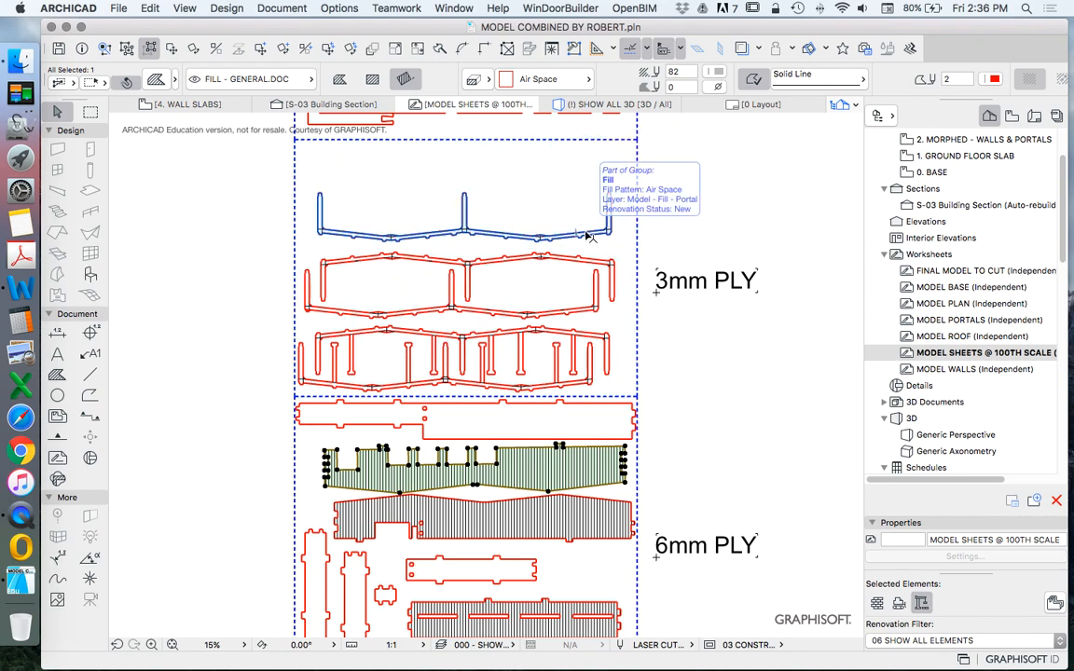
pyautogui.scroll(1, 525, 293)
pyautogui.scroll(2, 527, 287)
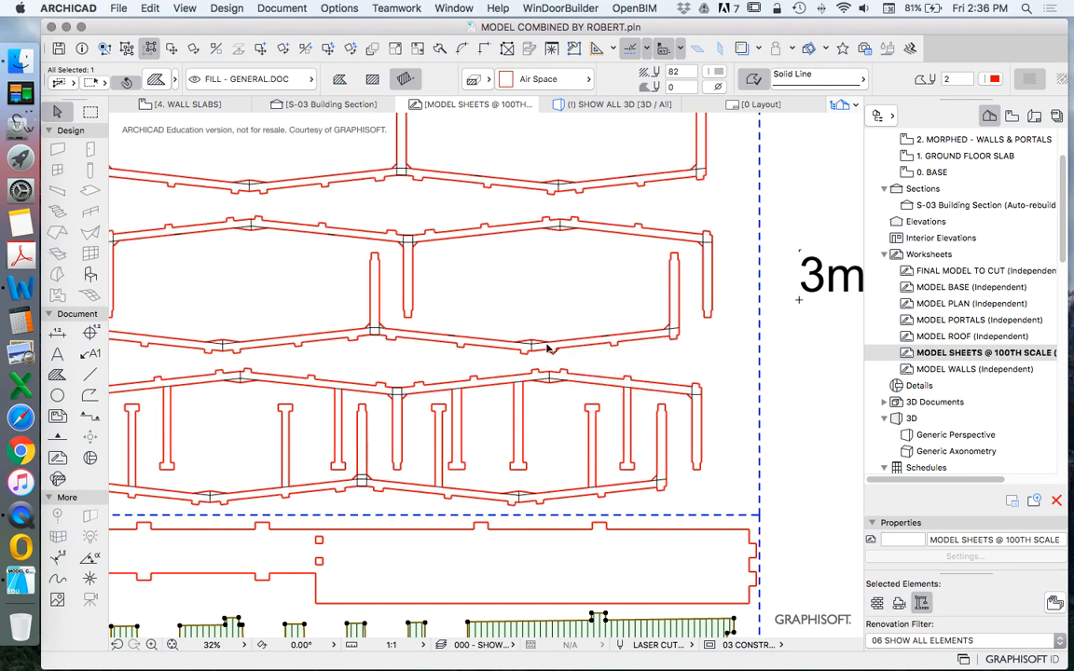
pyautogui.scroll(-5, 551, 345)
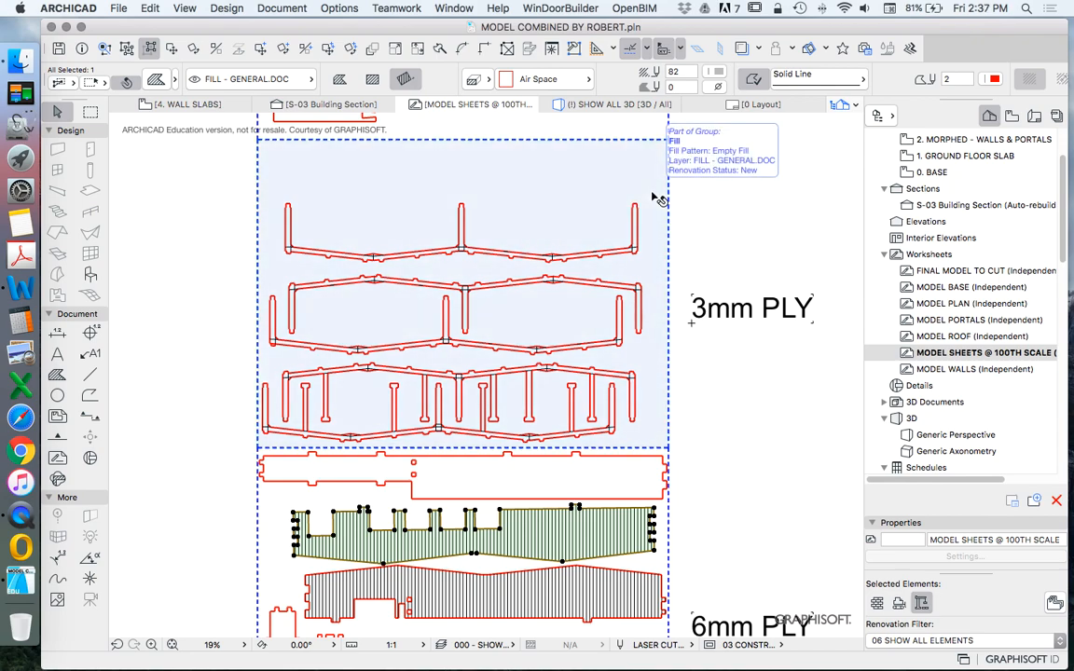
pyautogui.scroll(-7, 569, 229)
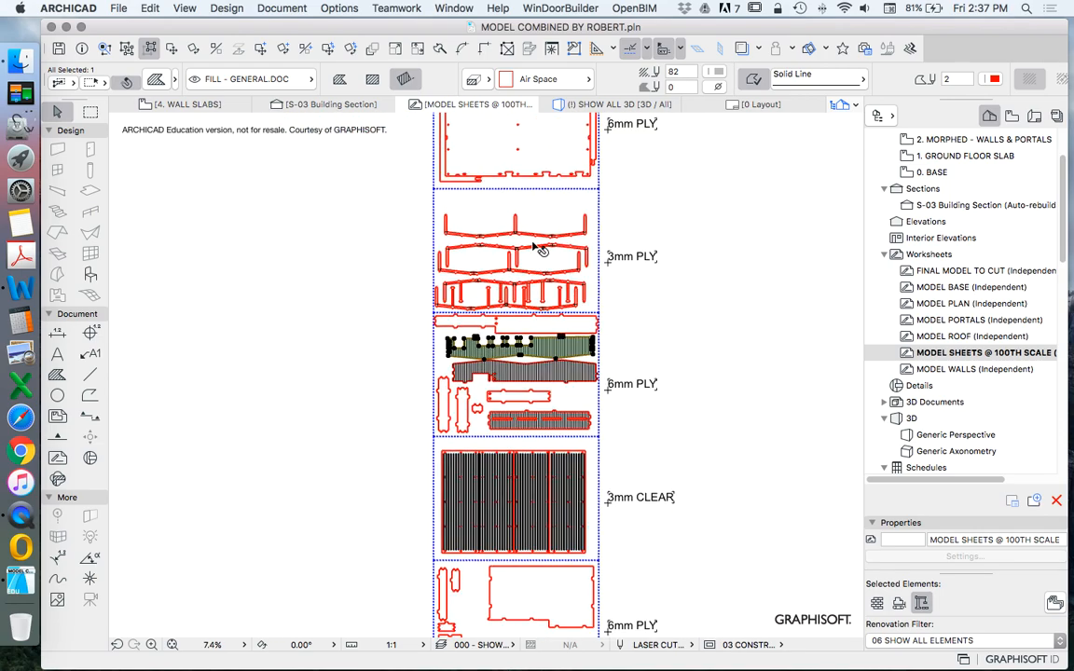
pyautogui.press('Escape')
pyautogui.scroll(-5, 520, 317)
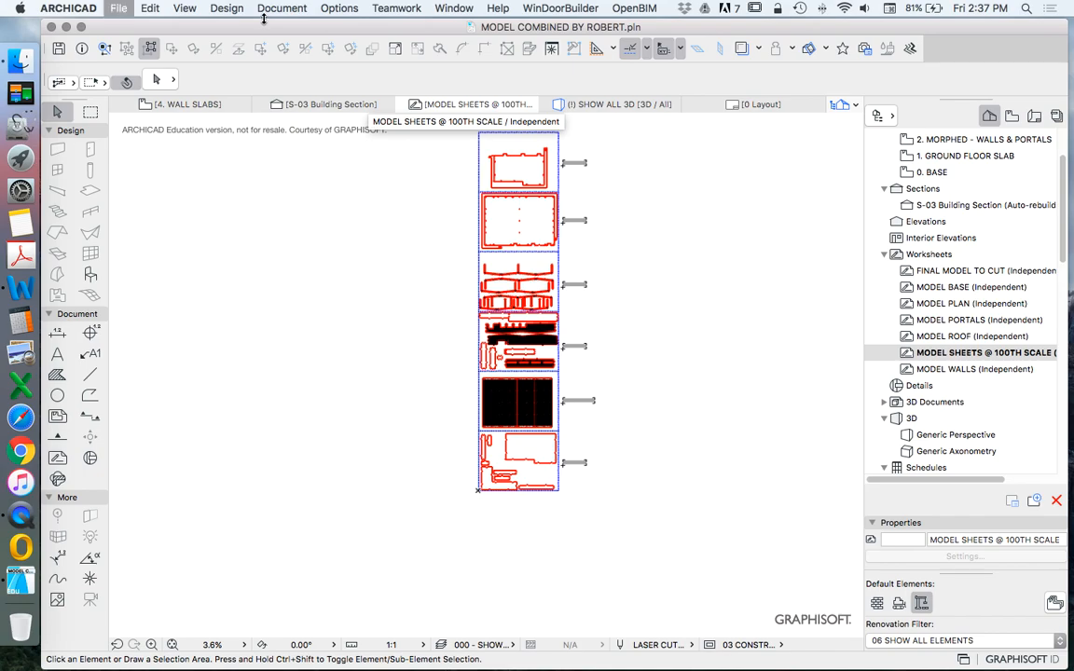
# Examine the outlines, tabs and slots of the base parts on the first two 6mm PLY sheets.
pyautogui.scroll(3, 575, 175)
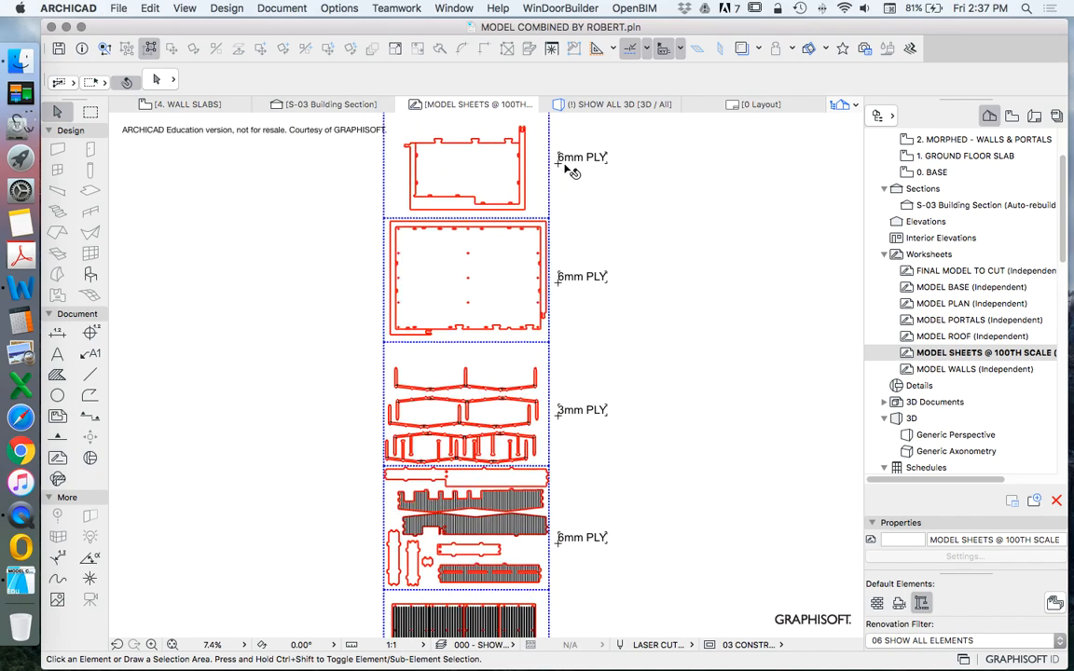
pyautogui.scroll(-1, 564, 169)
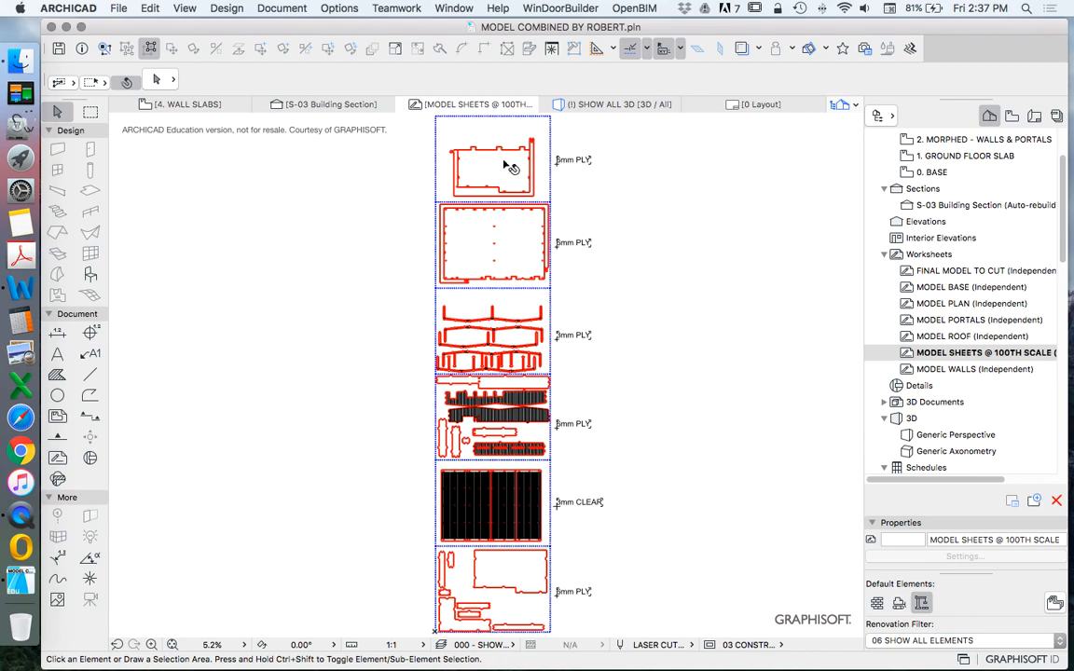
pyautogui.scroll(5, 508, 166)
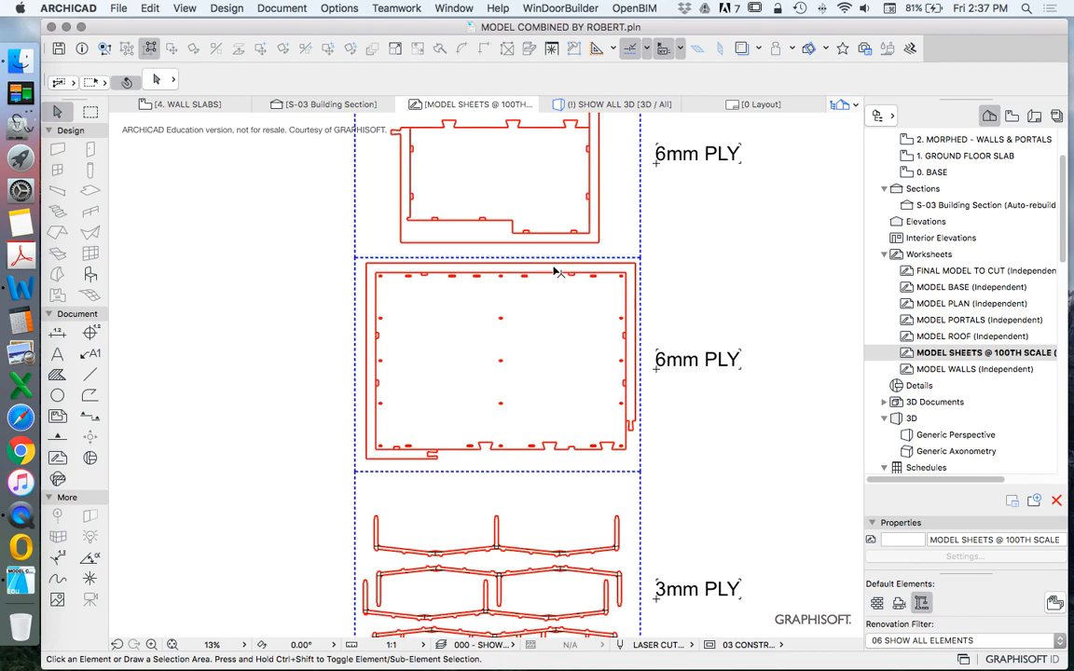
pyautogui.scroll(-1, 592, 362)
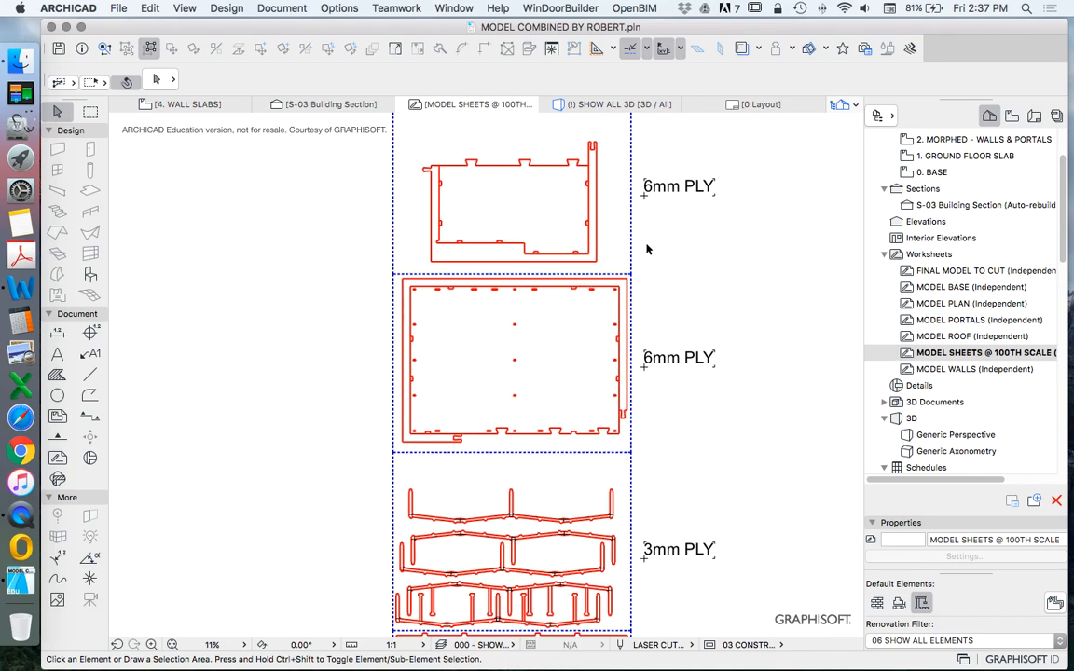
pyautogui.scroll(-1, 665, 264)
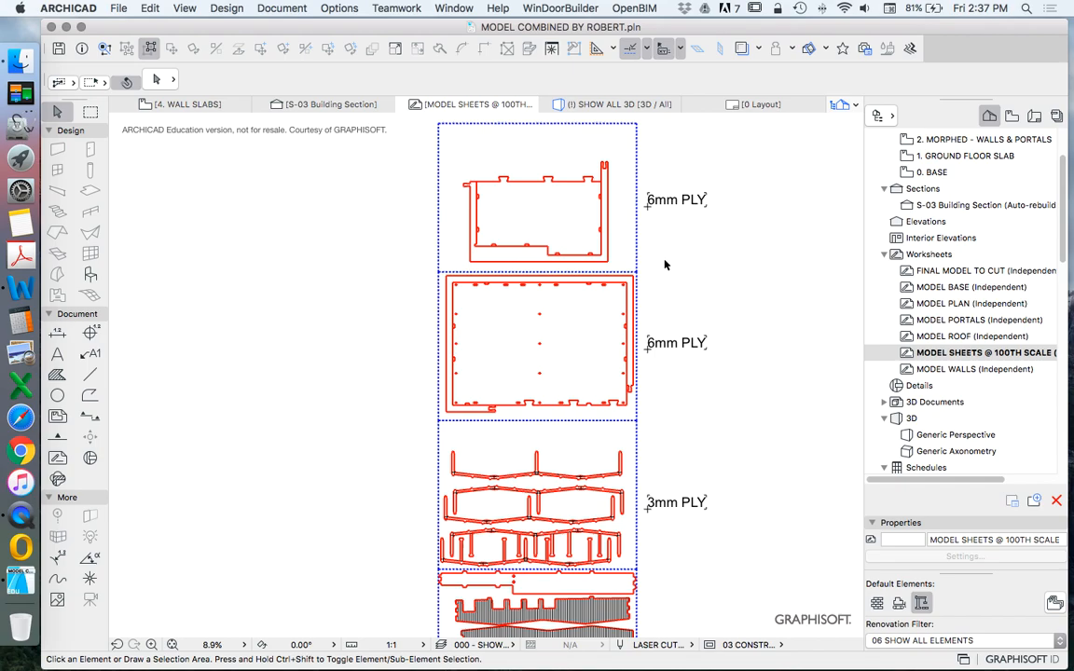
pyautogui.scroll(1, 522, 214)
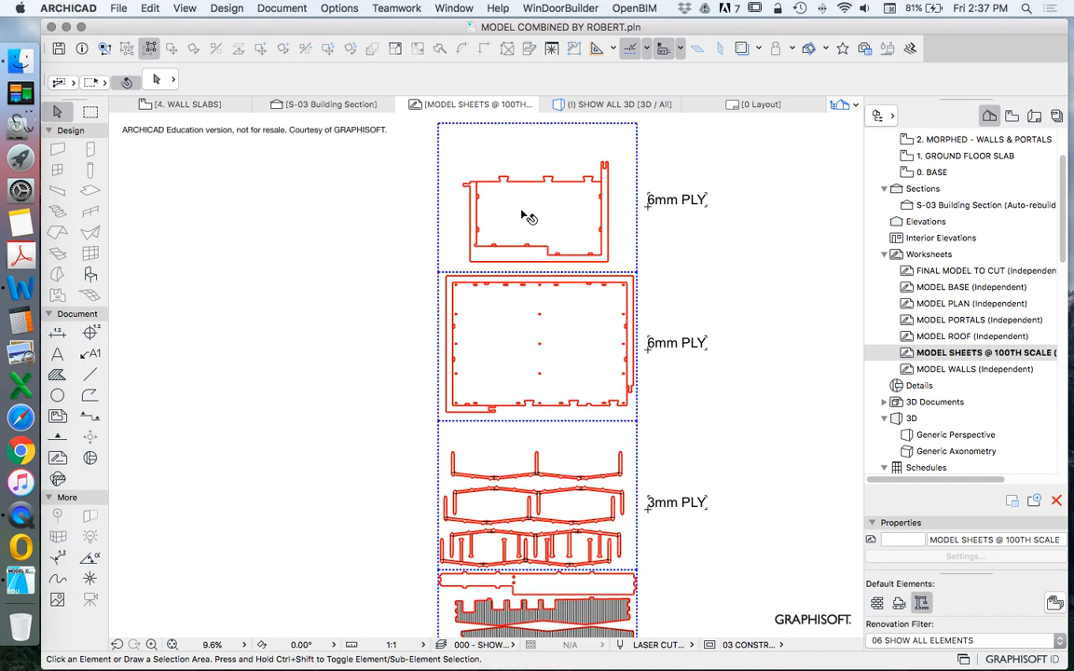
pyautogui.scroll(1, 527, 217)
pyautogui.scroll(-3, 544, 211)
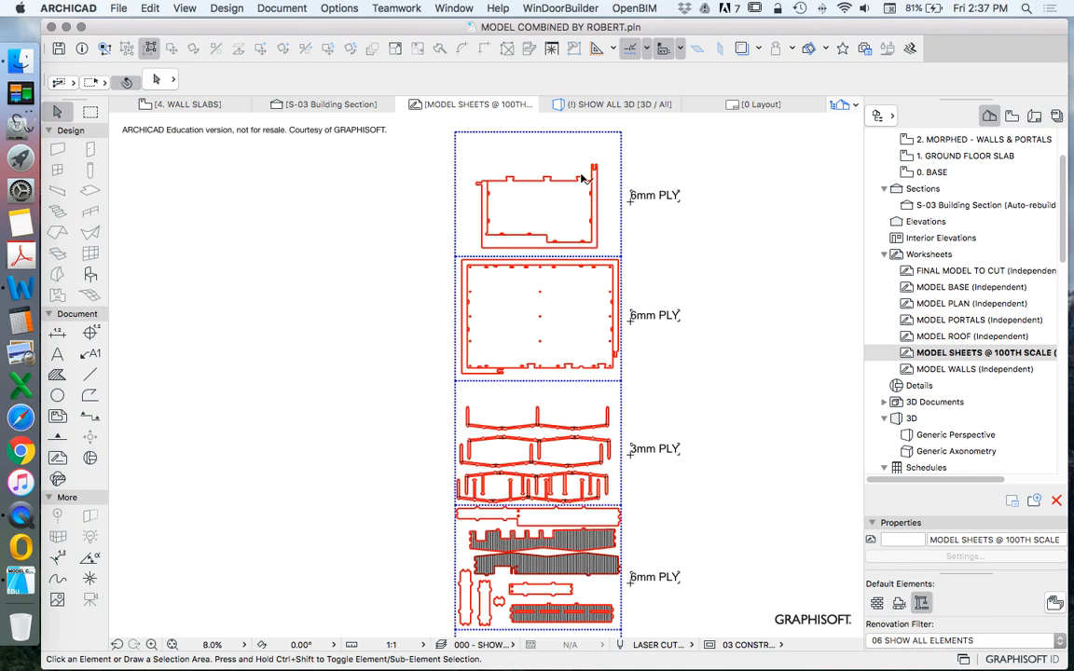
pyautogui.scroll(8, 584, 177)
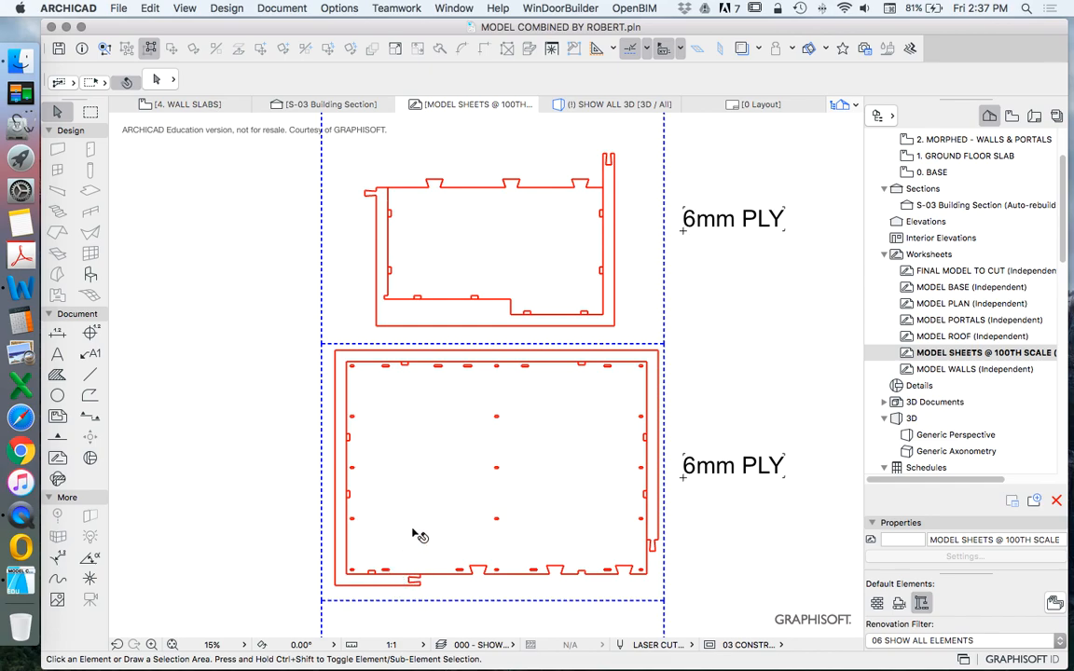
pyautogui.scroll(-2, 412, 508)
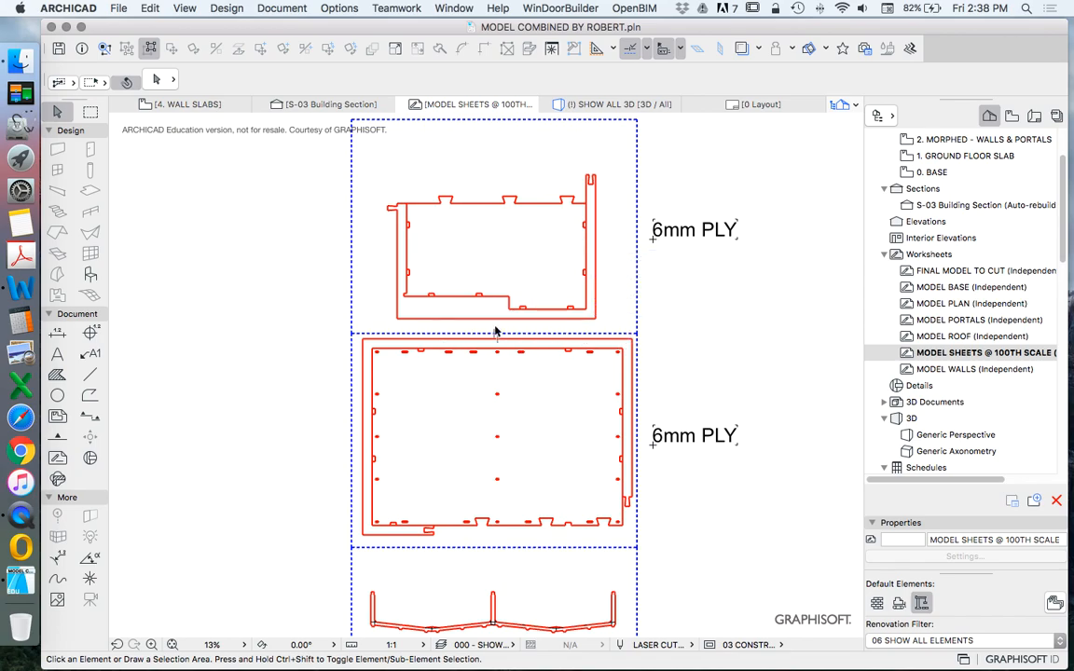
pyautogui.scroll(-5, 496, 306)
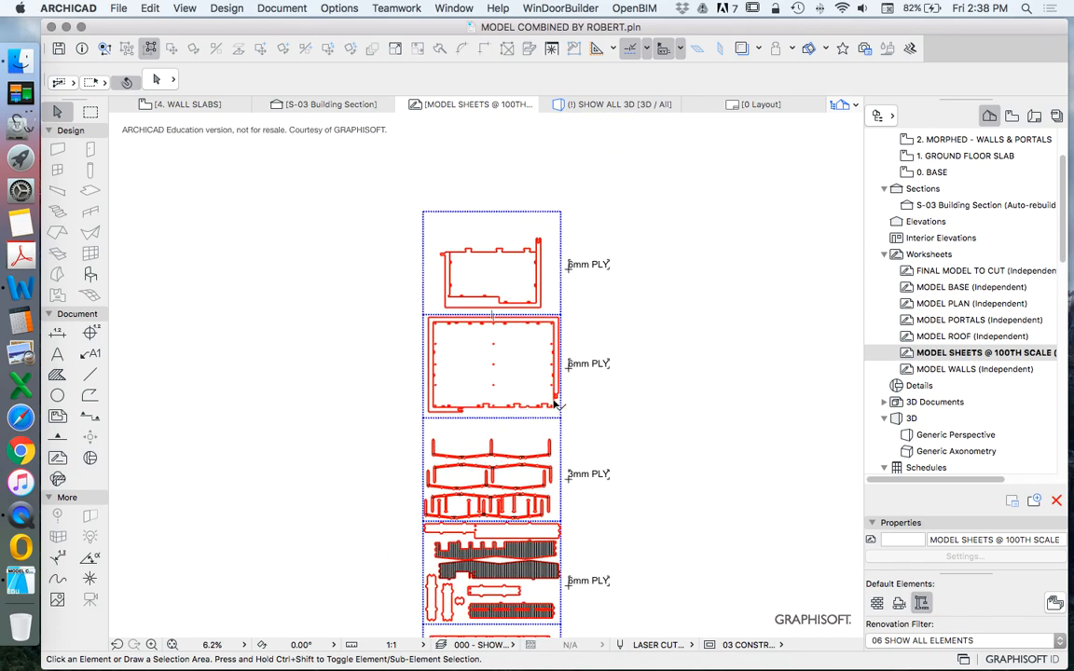
pyautogui.scroll(5, 490, 309)
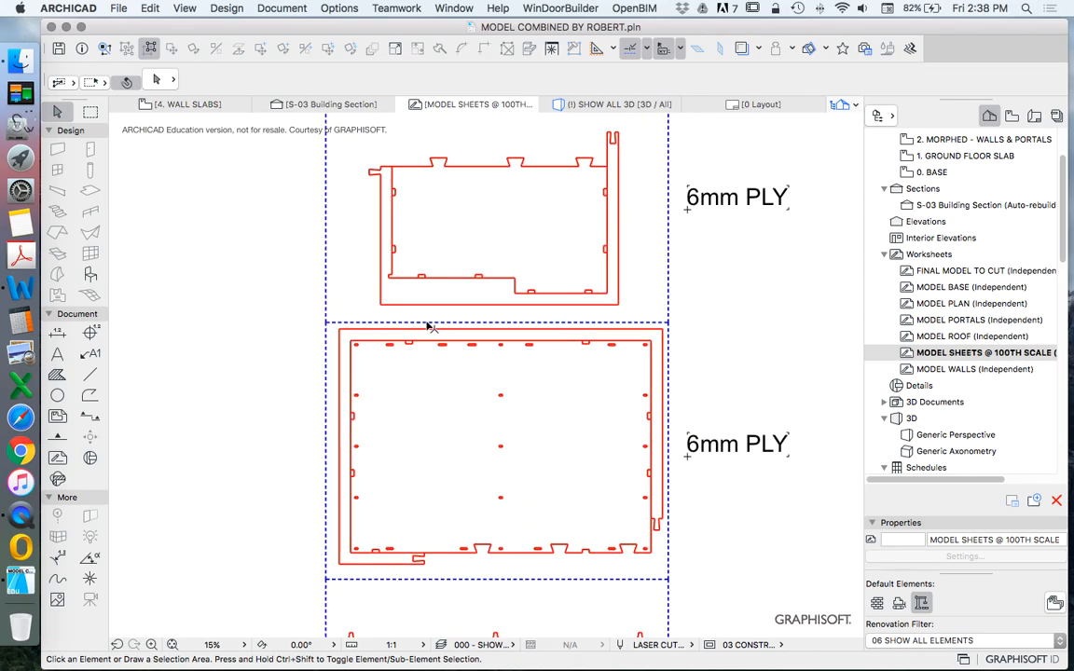
# Compare the wall parts on the fourth sheet with the large base part on the second sheet.
pyautogui.scroll(-5, 542, 250)
pyautogui.scroll(-2, 501, 243)
pyautogui.scroll(6, 441, 286)
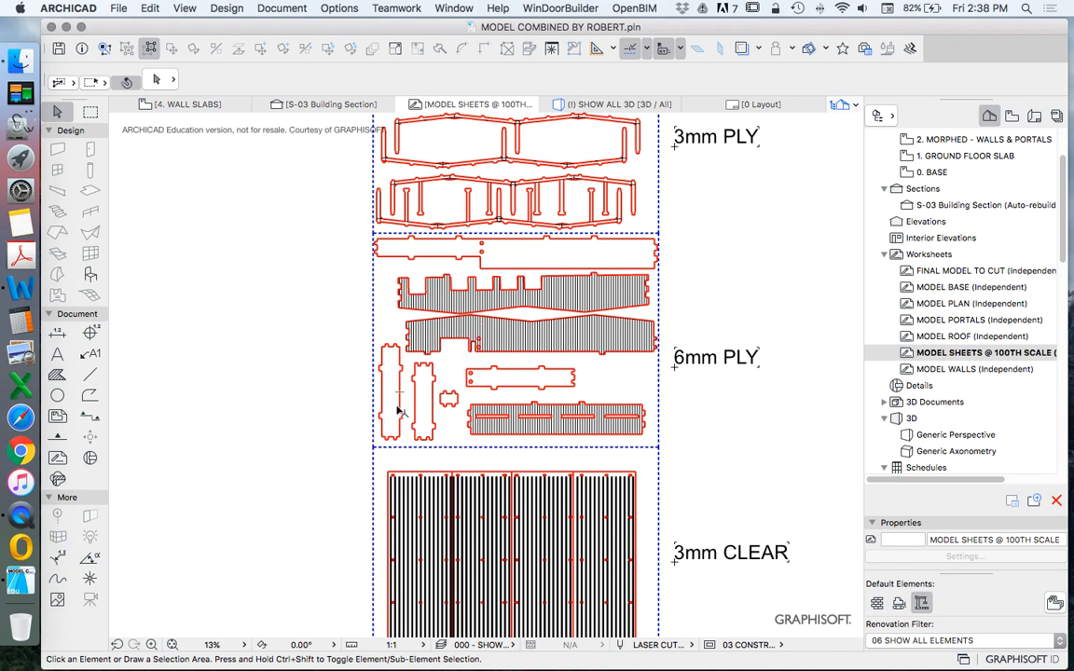
pyautogui.scroll(-3, 405, 411)
pyautogui.scroll(-2, 474, 148)
pyautogui.scroll(5, 438, 294)
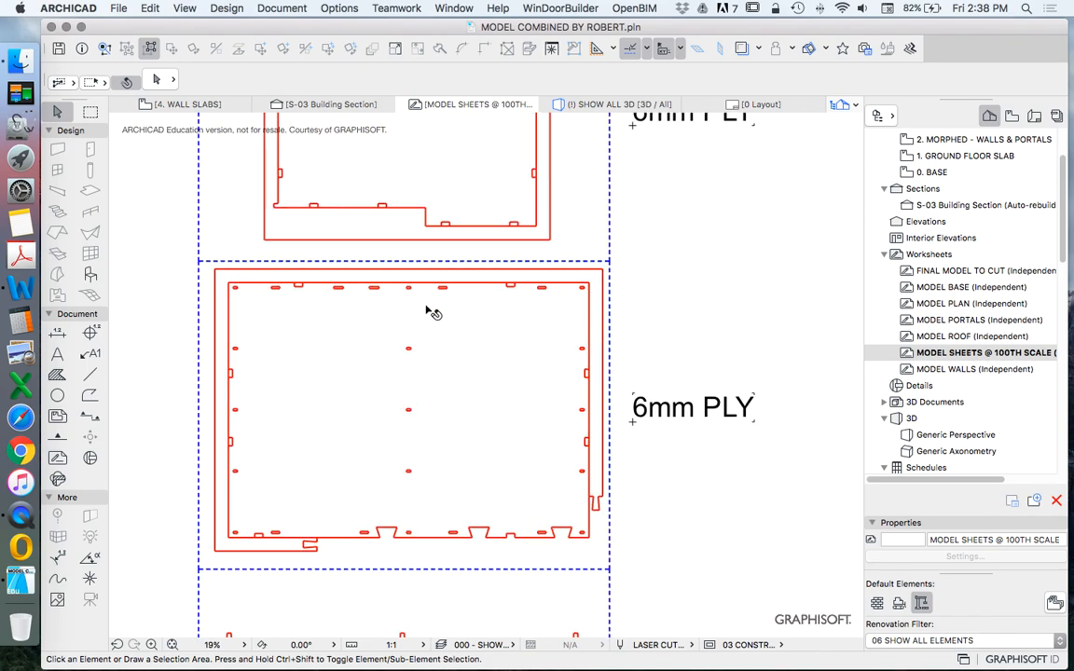
# Clear the selection around the second sheet's base part and turn off Quick Selection.
pyautogui.moveTo(204, 339); pyautogui.dragTo(297, 391)
pyautogui.press('Escape')
pyautogui.press('Escape')
pyautogui.click(127, 84)
# Rotate both outlines of the large base part on the second sheet by 180 degrees about its centre.
pyautogui.scroll(2, 225, 298)
pyautogui.click(206, 249)
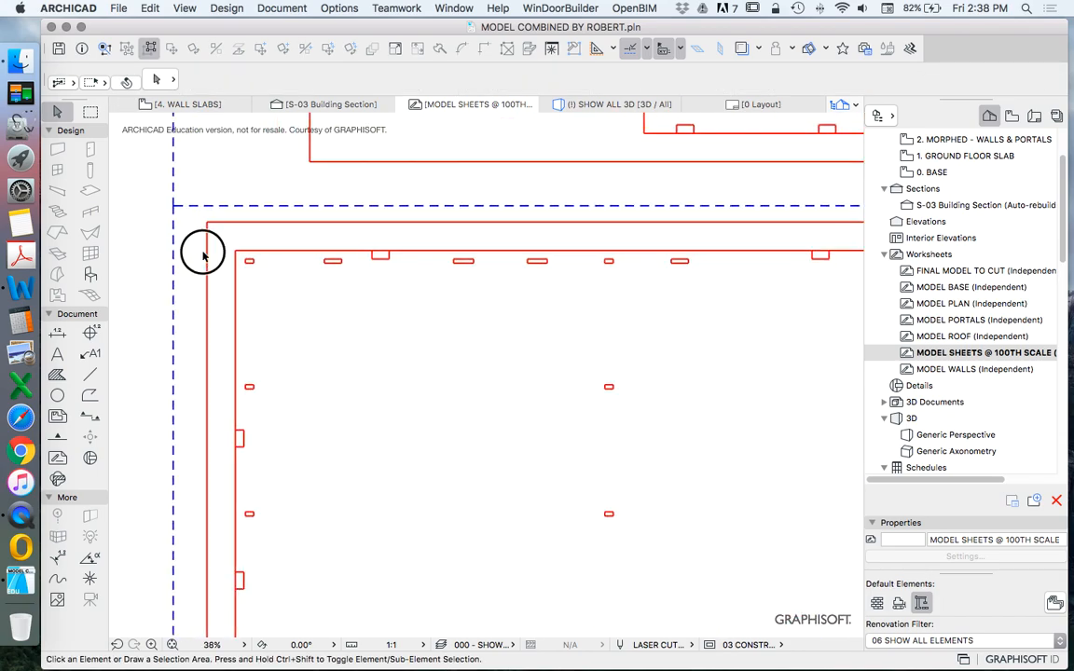
pyautogui.scroll(-3, 322, 182)
pyautogui.click(215, 53)
pyautogui.click(397, 341)
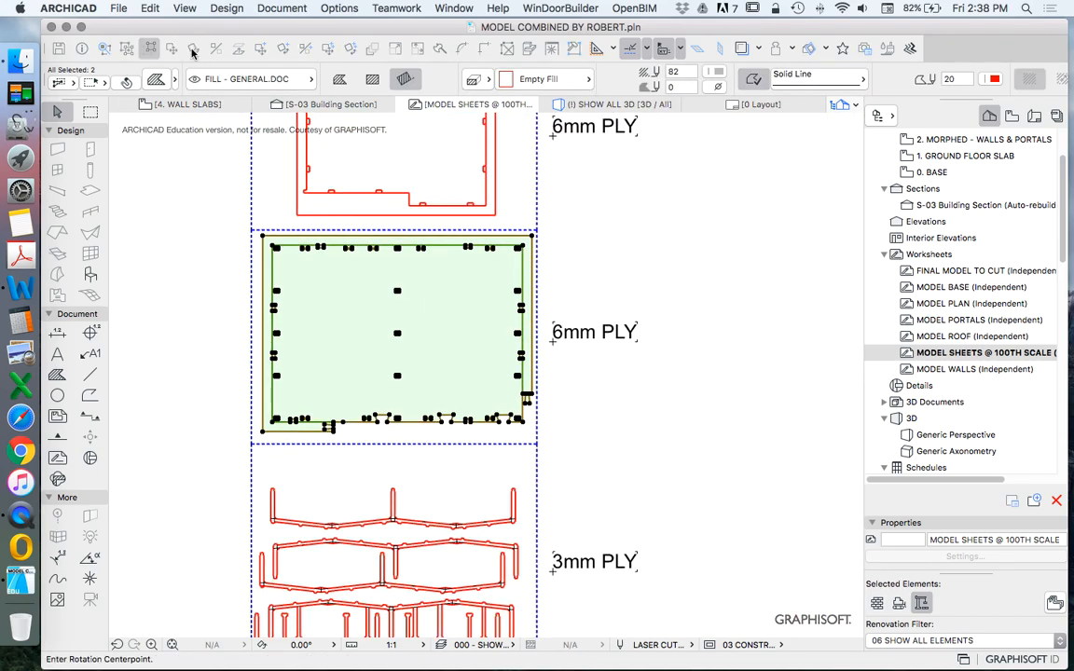
pyautogui.click(492, 342)
pyautogui.click(293, 343)
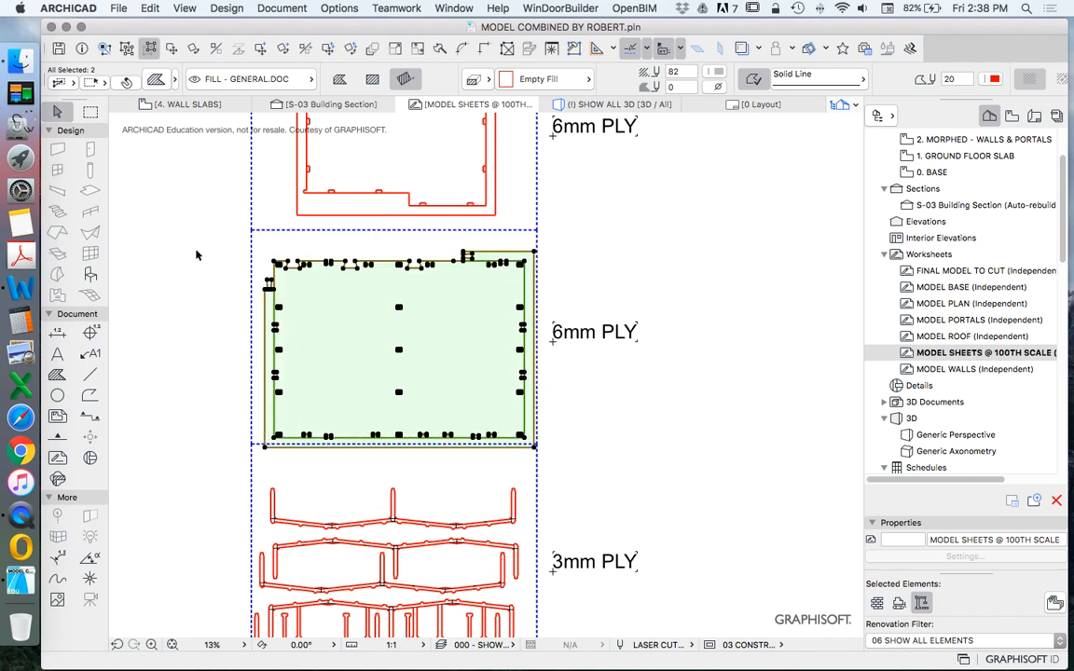
# Move the rotated base part upward to fit inside the second sheet's dashed border, and deselect it.
pyautogui.rightClick(192, 241)
pyautogui.moveTo(280, 366)
pyautogui.click(400, 369)
pyautogui.scroll(2, 354, 280)
pyautogui.click(385, 304)
pyautogui.click(376, 286)
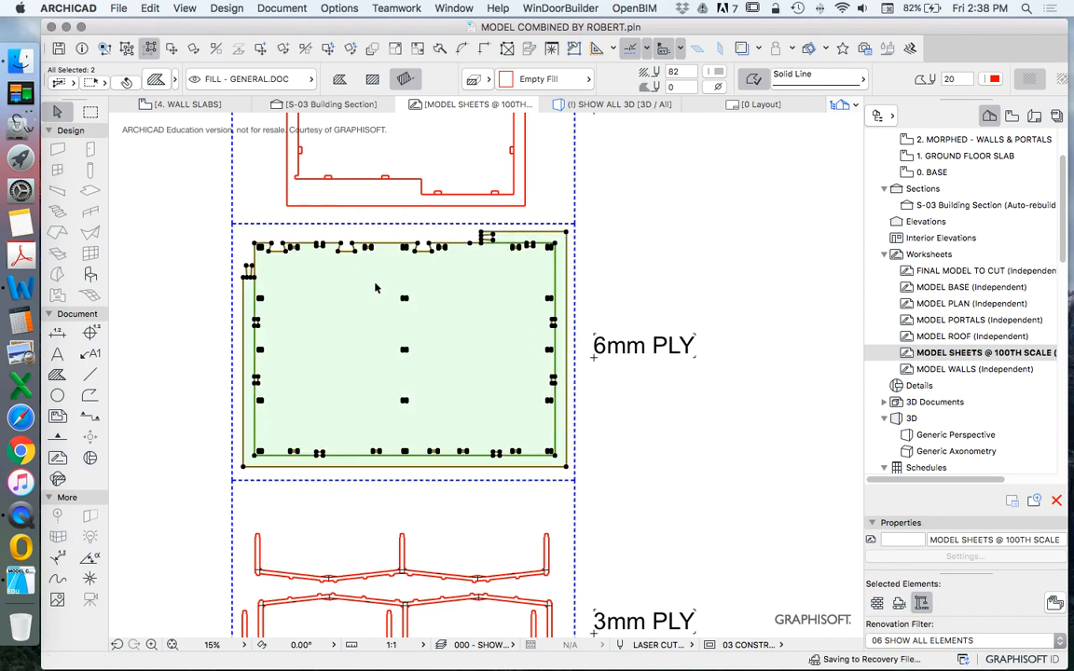
pyautogui.scroll(-5, 395, 308)
pyautogui.scroll(5, 410, 229)
pyautogui.click(310, 243)
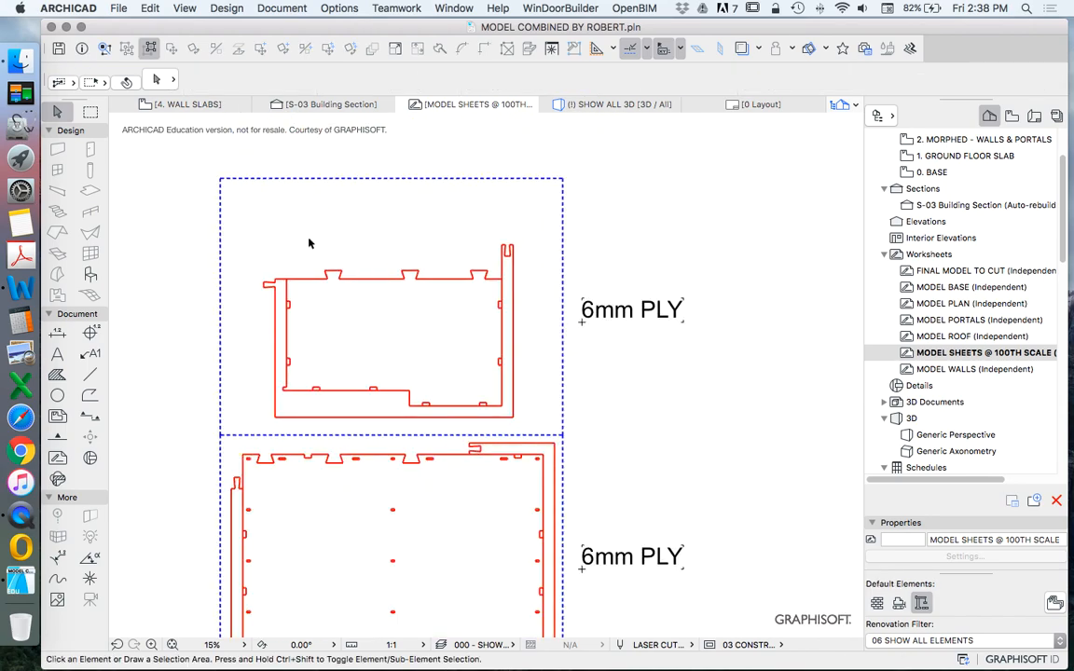
# Rotate both outlines of the smaller base part on the first sheet by 180 degrees about its centre.
pyautogui.scroll(-3, 345, 221)
pyautogui.scroll(3, 373, 233)
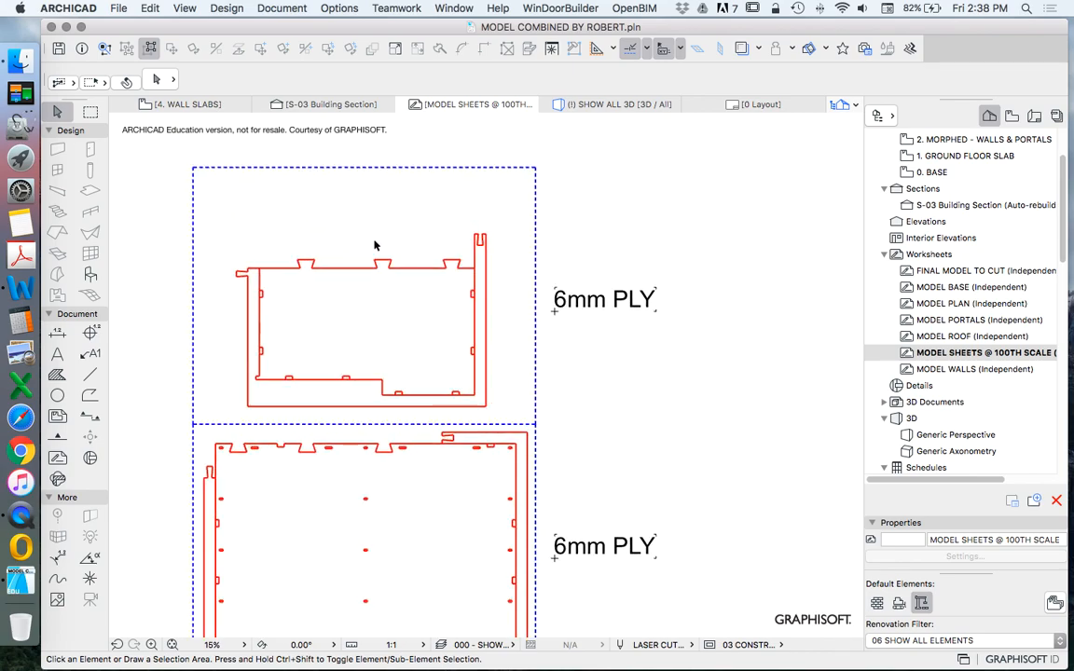
pyautogui.scroll(-2, 352, 229)
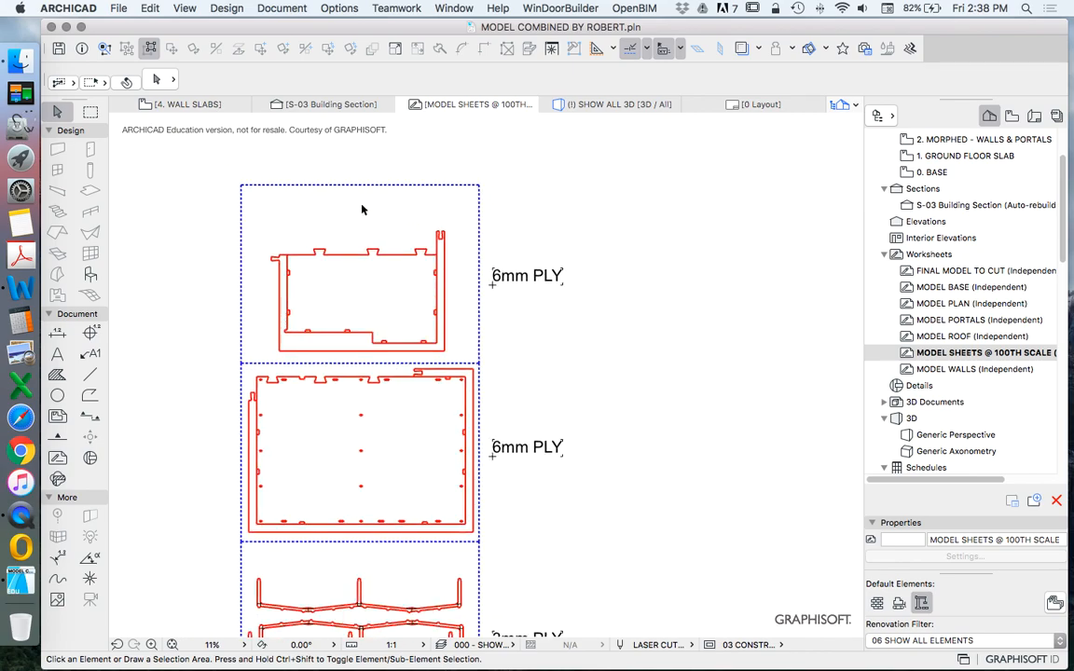
pyautogui.click(456, 292)
pyautogui.rightClick(331, 178)
pyautogui.click(439, 300)
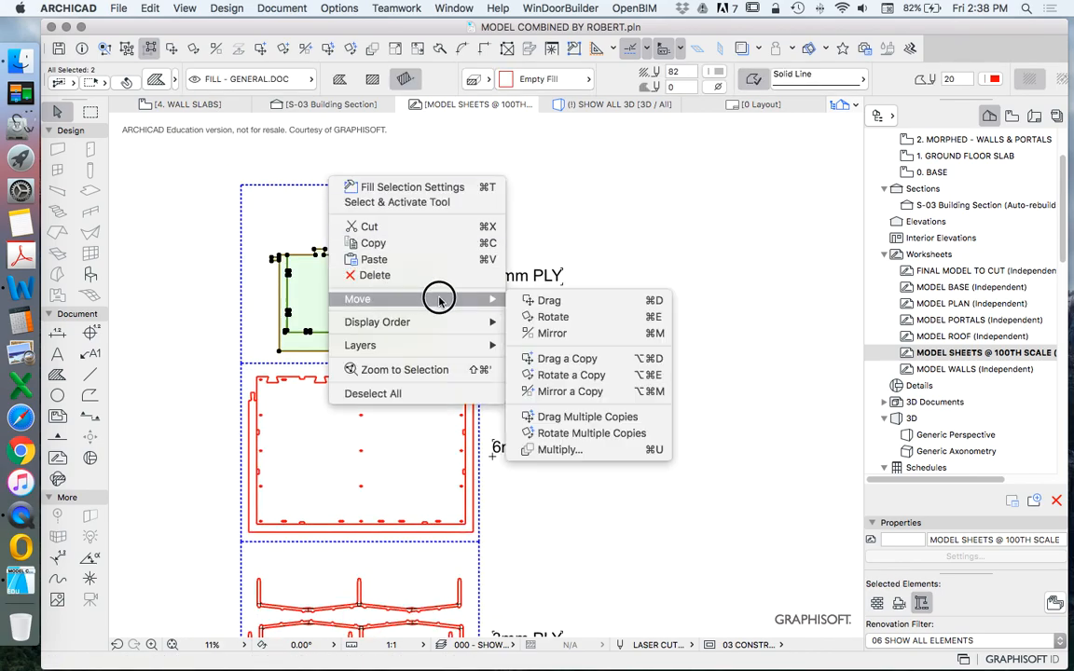
pyautogui.click(553, 316)
pyautogui.click(361, 289)
pyautogui.click(446, 289)
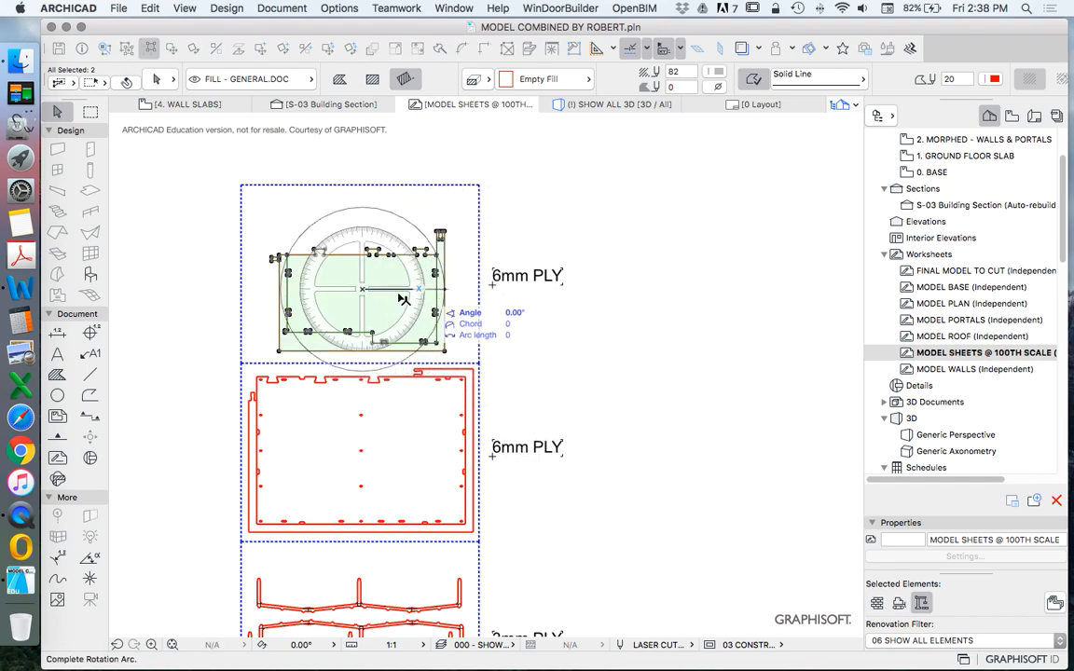
pyautogui.click(298, 294)
# Move the rotated smaller base part slightly upward within the first sheet's border, and deselect it.
pyautogui.rightClick(330, 276)
pyautogui.click(330, 277)
pyautogui.click(443, 284)
pyautogui.click(374, 293)
pyautogui.click(374, 275)
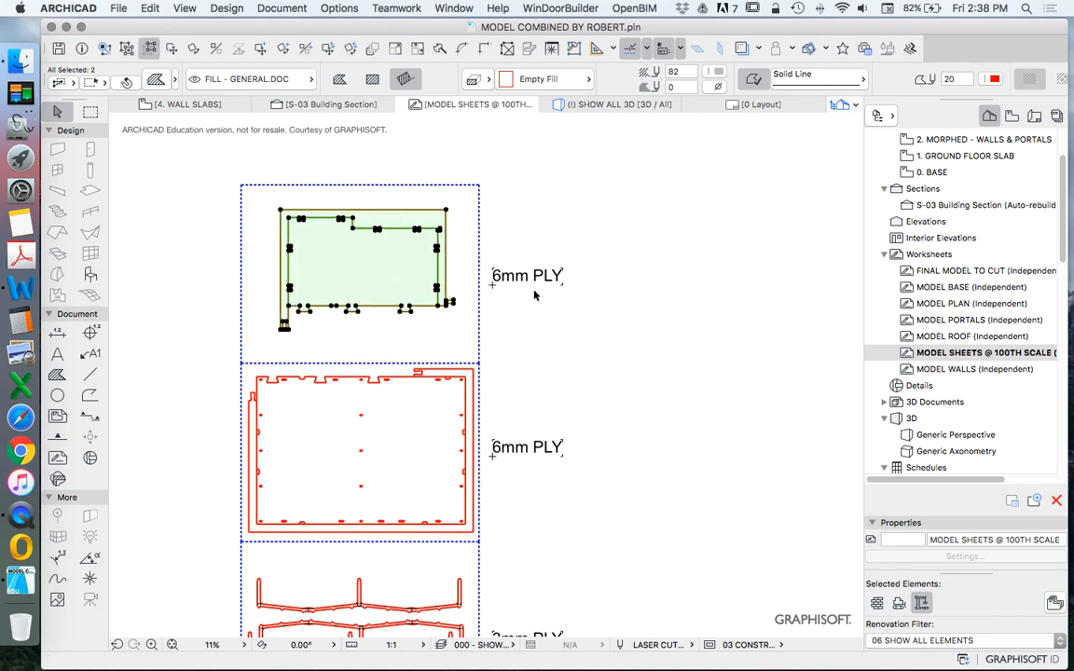
pyautogui.click(582, 328)
pyautogui.scroll(-4, 565, 244)
pyautogui.scroll(5, 415, 286)
pyautogui.scroll(-4, 373, 226)
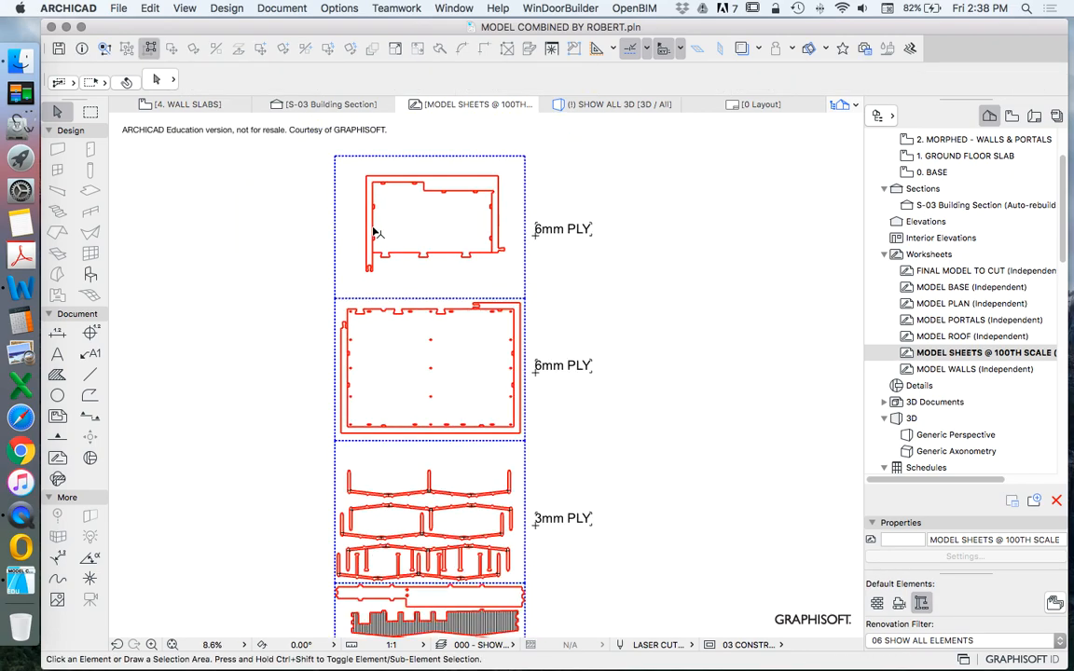
# Activate the Object tool and open its default settings.
pyautogui.scroll(-3, 375, 233)
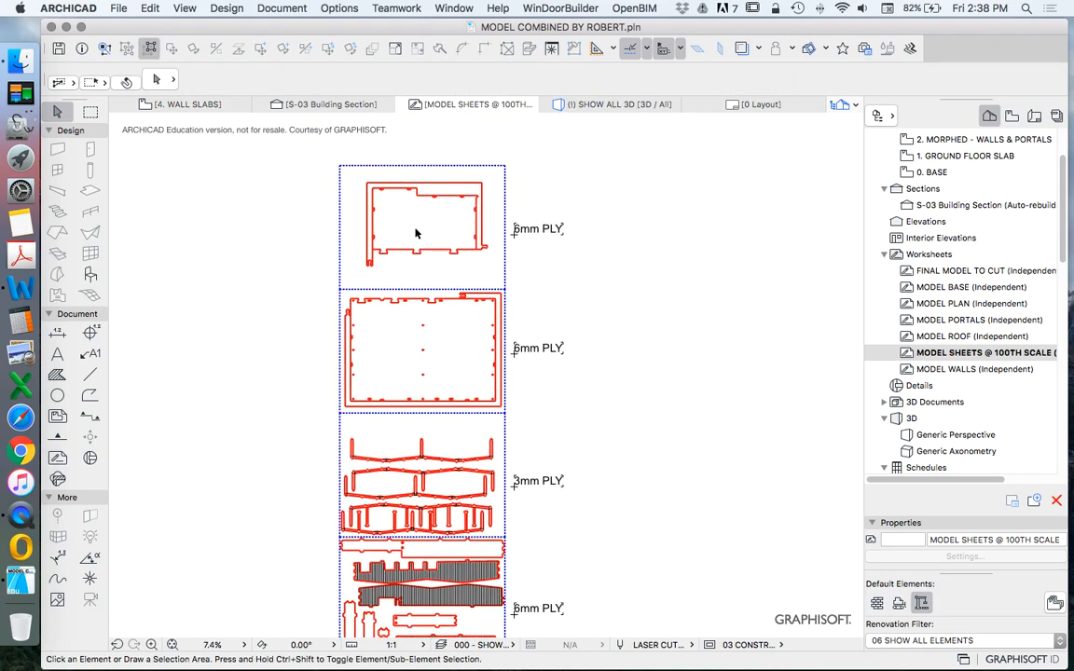
pyautogui.click(91, 274)
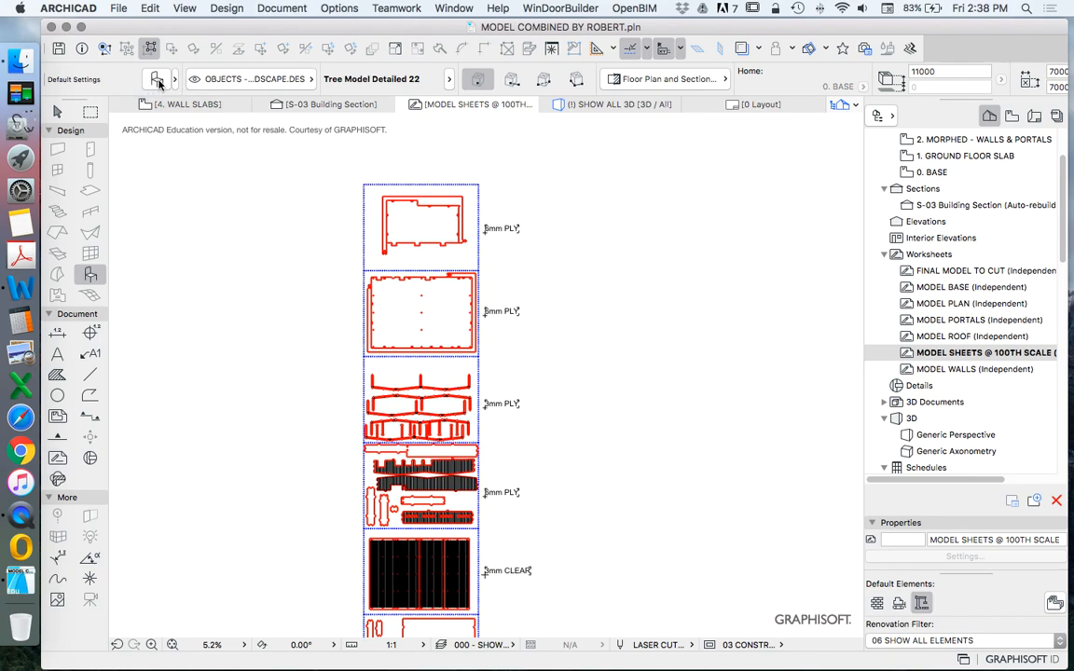
pyautogui.click(157, 80)
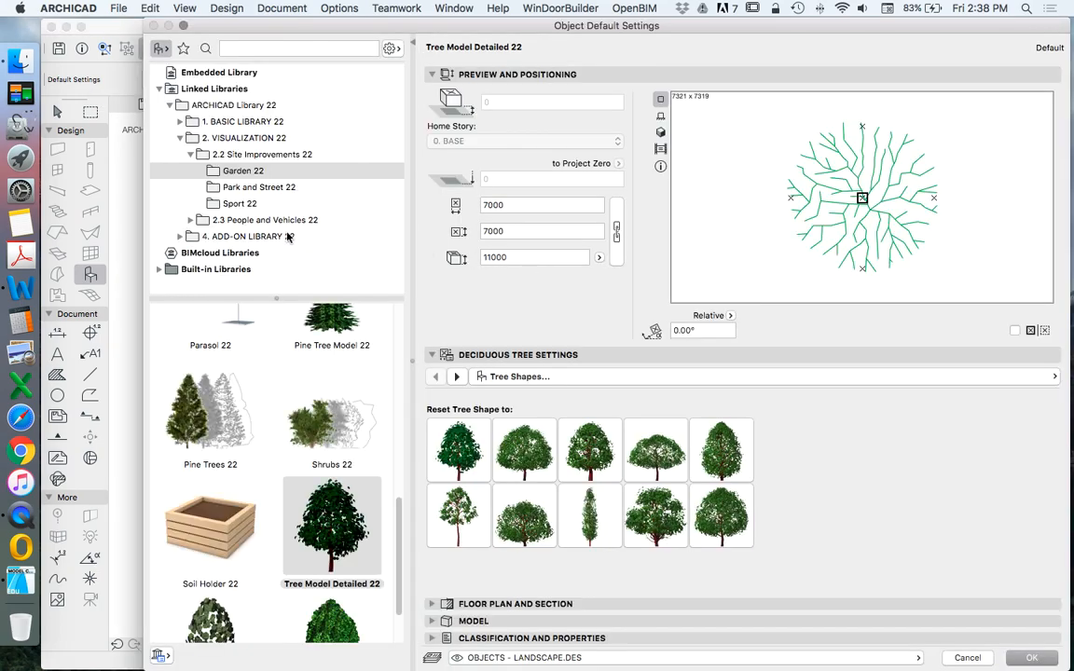
# Look through the People 22 objects and the 2D Elements 22 folders of the Basic Library for a suitable figure.
pyautogui.click(225, 221)
pyautogui.doubleClick(200, 366)
pyautogui.scroll(-2, 238, 208)
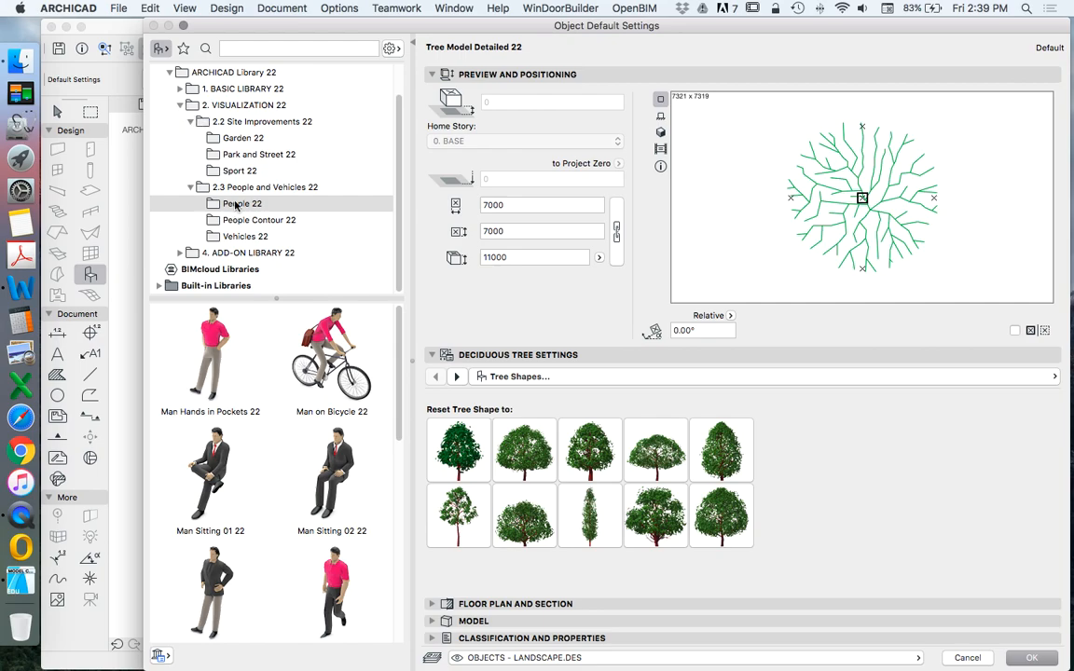
pyautogui.scroll(2, 196, 163)
pyautogui.click(211, 138)
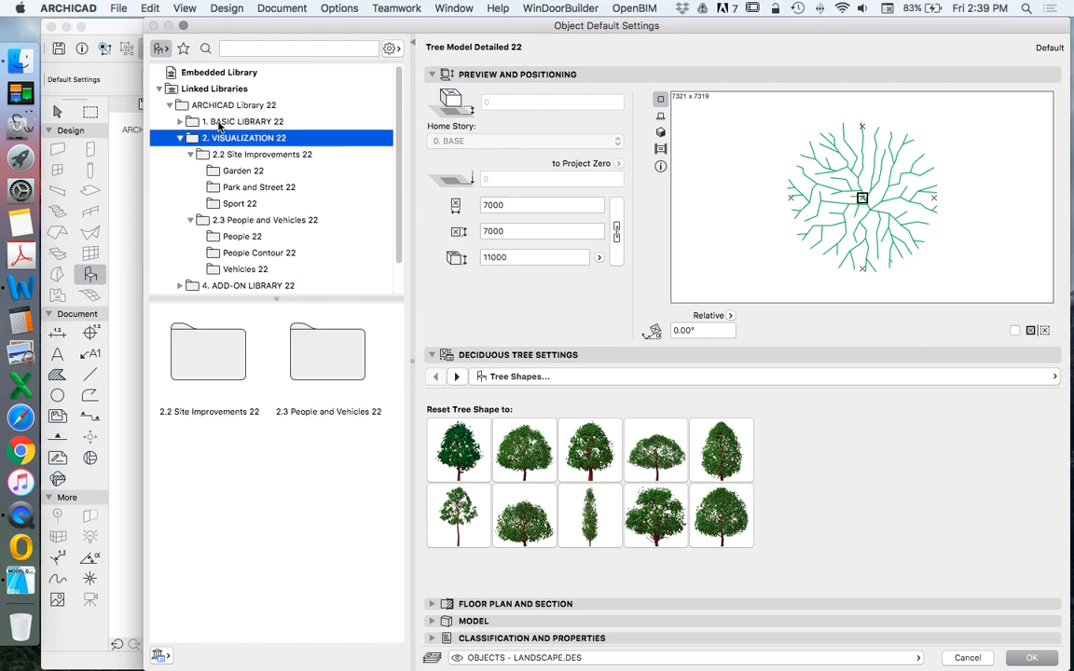
pyautogui.click(222, 122)
pyautogui.scroll(-1, 327, 426)
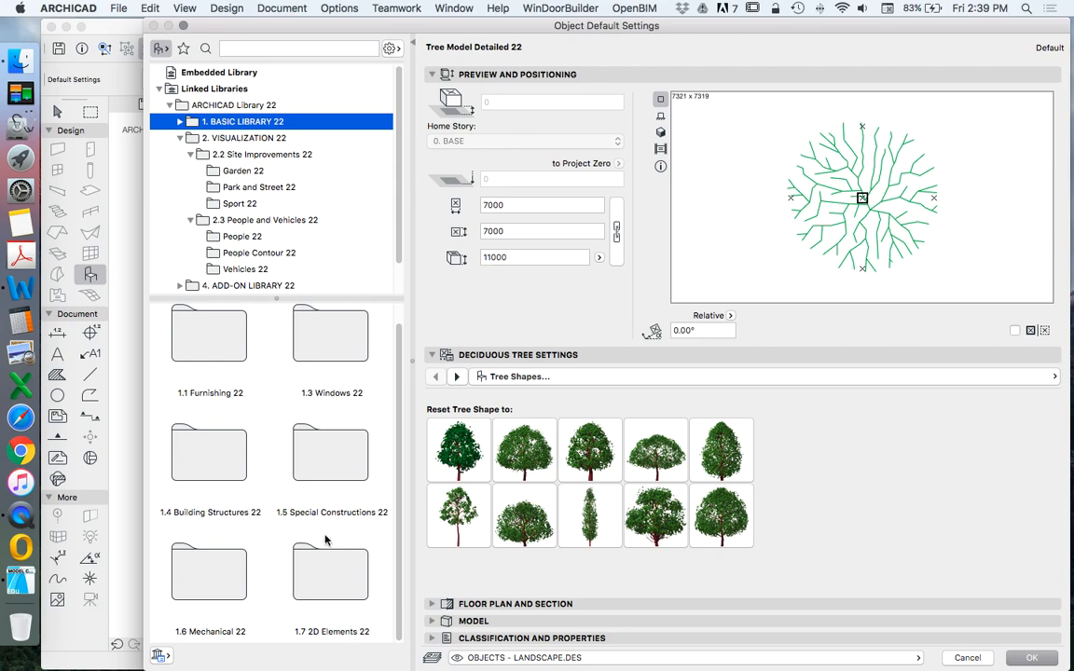
pyautogui.doubleClick(325, 563)
pyautogui.scroll(-3, 279, 376)
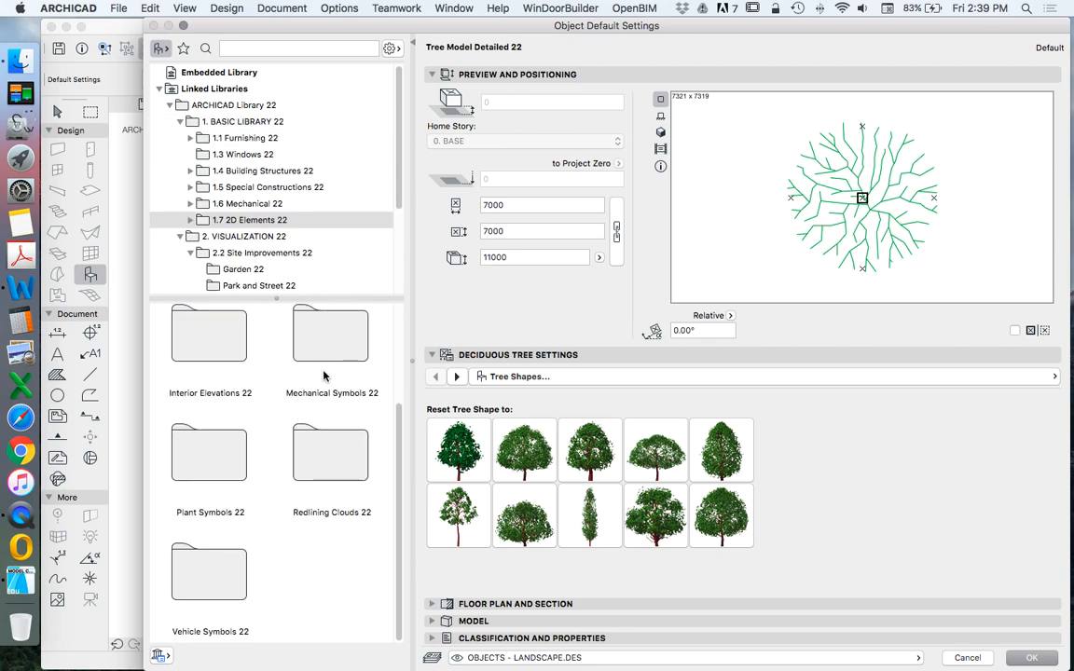
pyautogui.scroll(3, 223, 543)
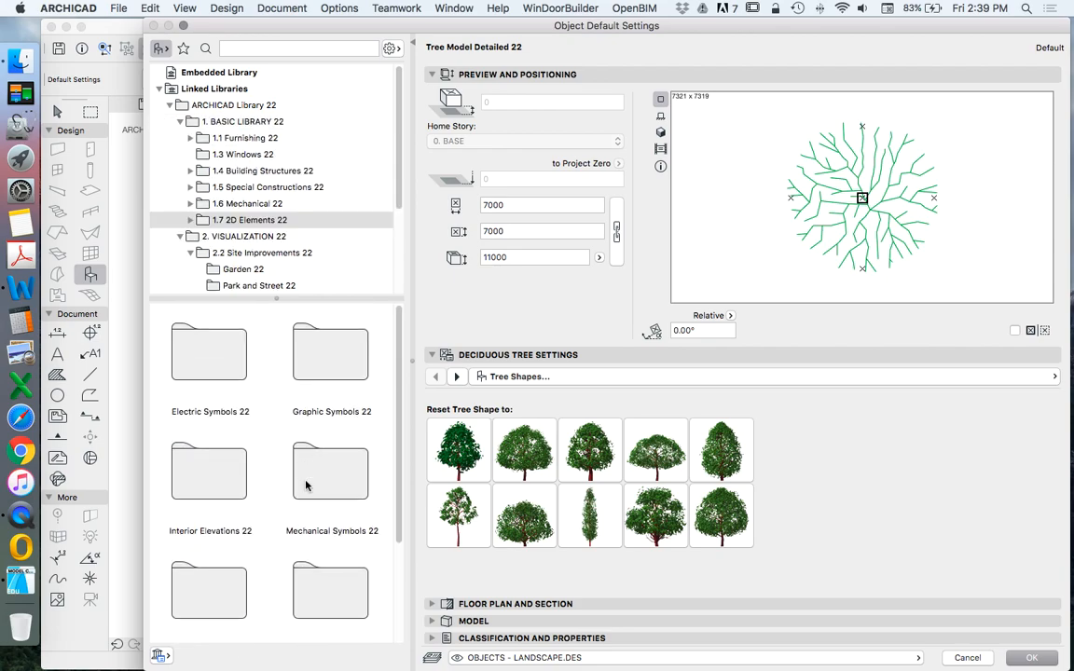
pyautogui.scroll(-3, 247, 440)
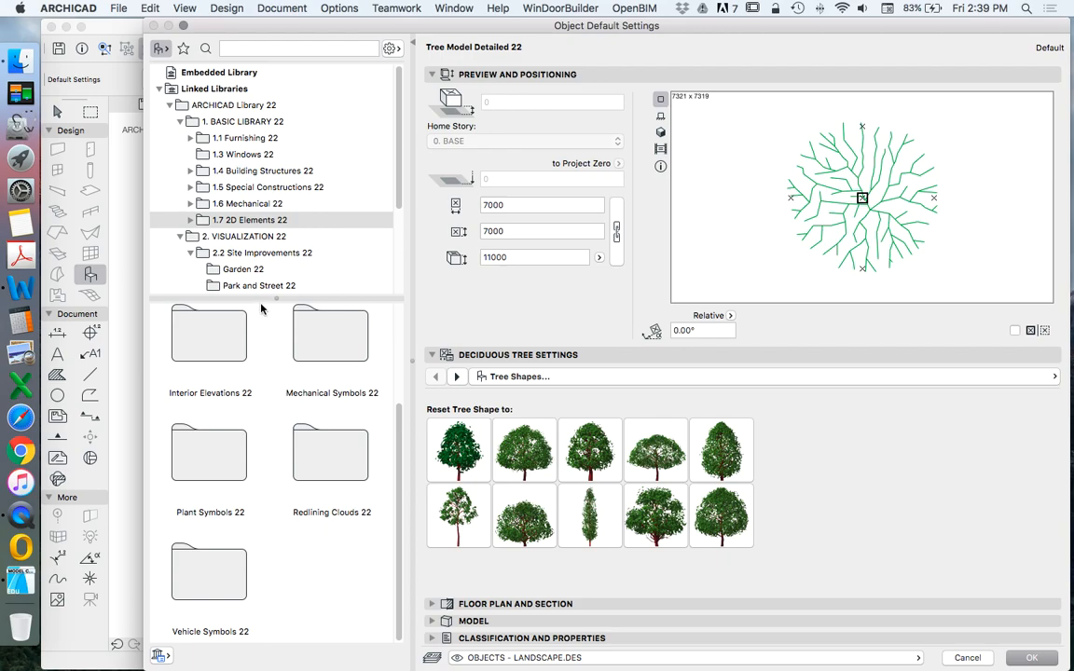
pyautogui.scroll(3, 240, 346)
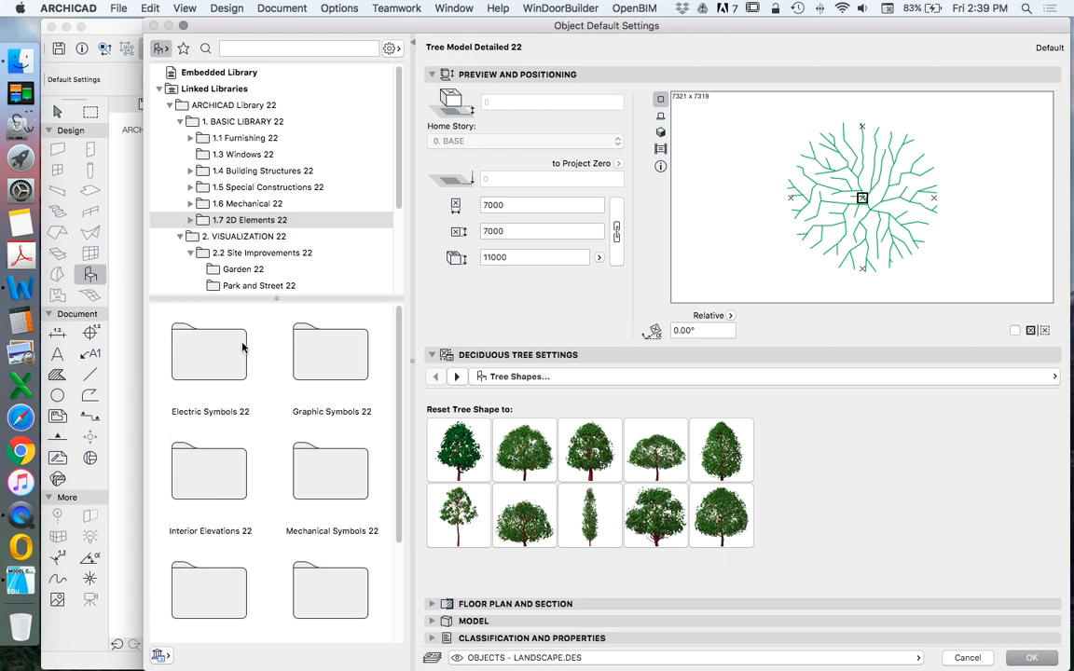
# Examine the Graphic, Mechanical and Plant Symbols, Redlining Clouds and Vehicle Symbols folders within 2D Elements 22.
pyautogui.doubleClick(330, 360)
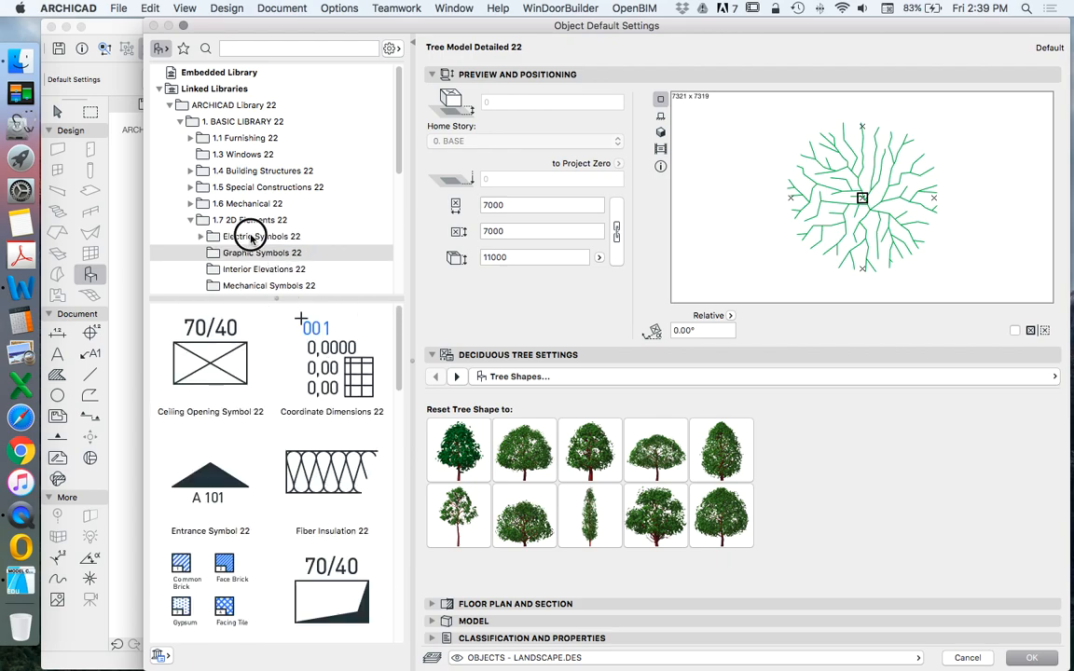
pyautogui.click(264, 269)
pyautogui.scroll(-2, 270, 236)
pyautogui.click(260, 250)
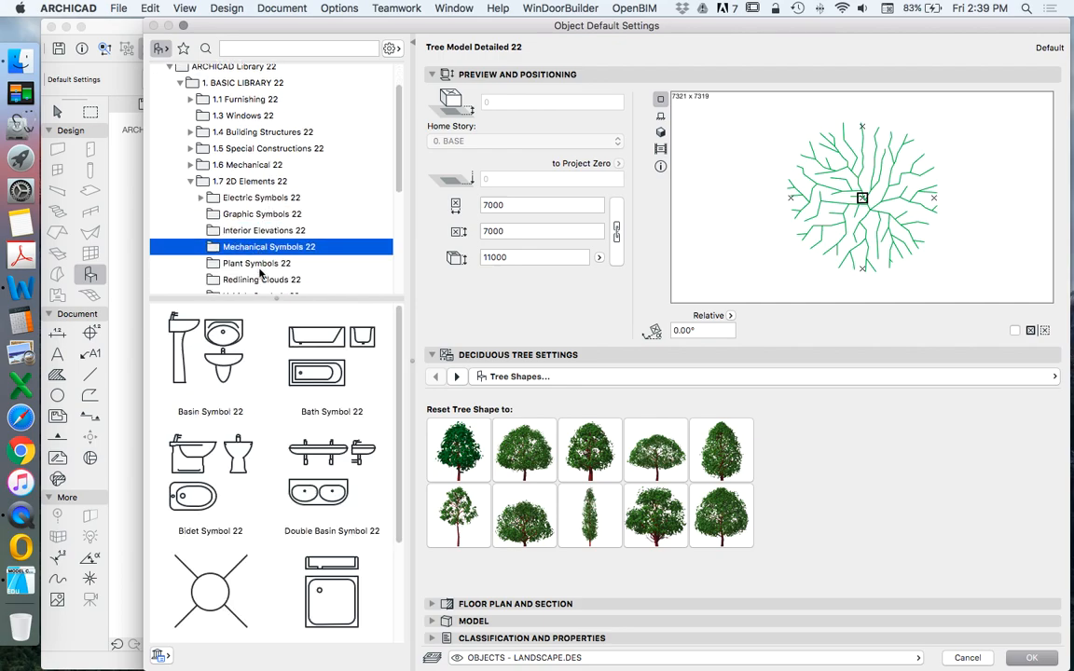
pyautogui.scroll(-5, 305, 375)
pyautogui.scroll(5, 299, 354)
pyautogui.click(266, 263)
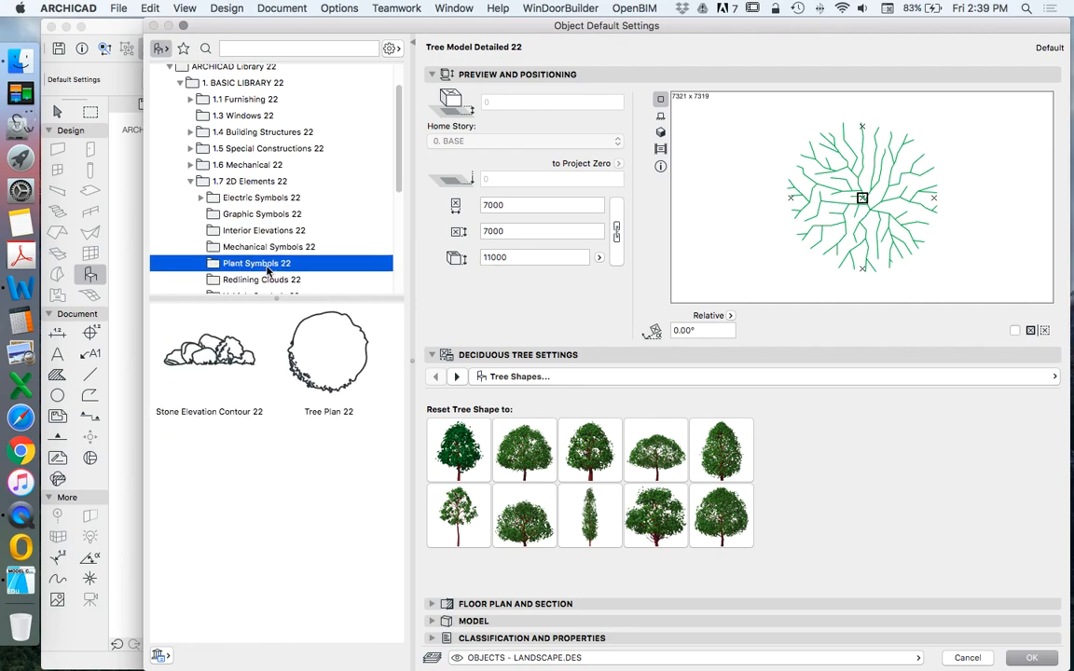
pyautogui.click(267, 277)
pyautogui.scroll(-5, 270, 243)
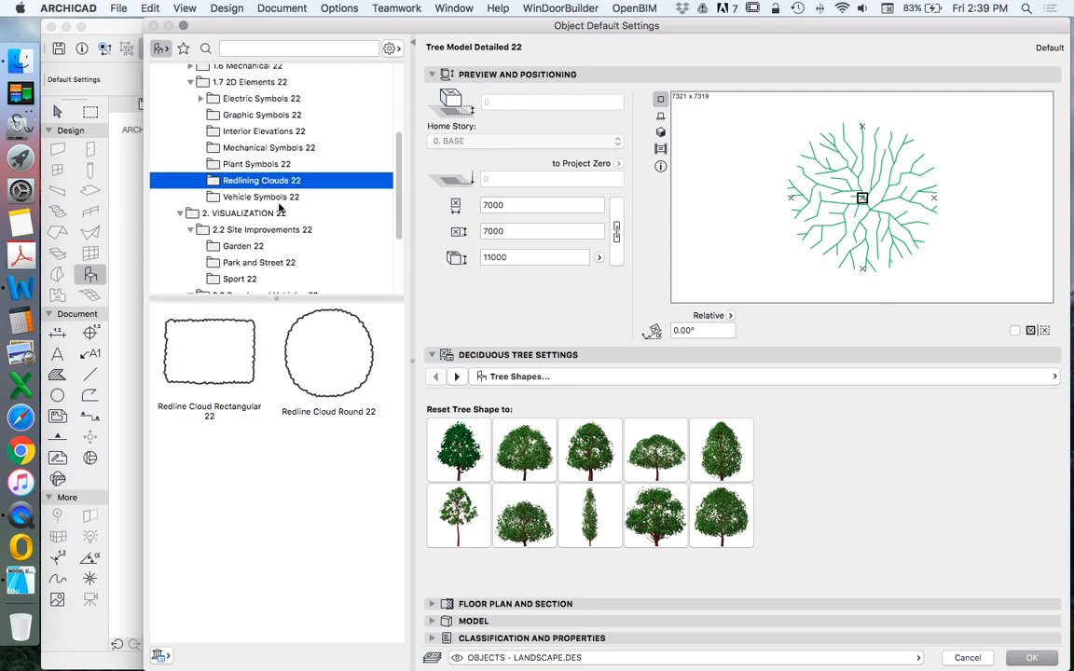
pyautogui.click(269, 198)
# Choose the Group Contour 01 22 object from the People Contour 22 folder under 2.3 People and Vehicles 22.
pyautogui.scroll(-3, 288, 407)
pyautogui.scroll(3, 288, 408)
pyautogui.scroll(-1, 287, 250)
pyautogui.scroll(-3, 287, 250)
pyautogui.click(246, 248)
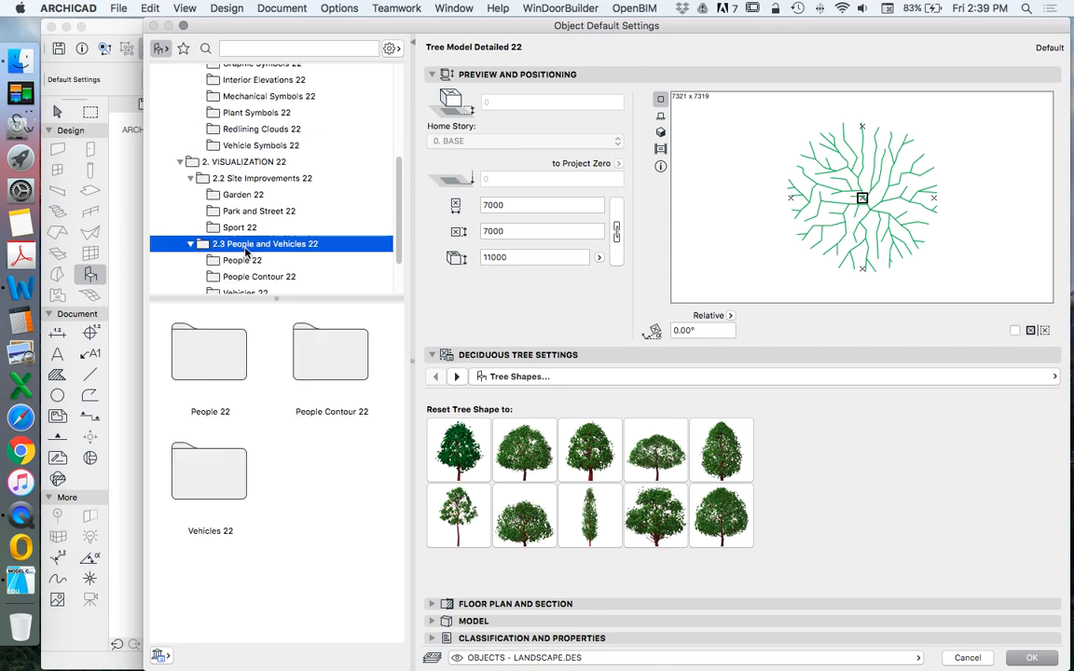
pyautogui.scroll(-1, 246, 250)
pyautogui.click(246, 250)
pyautogui.scroll(-2, 285, 217)
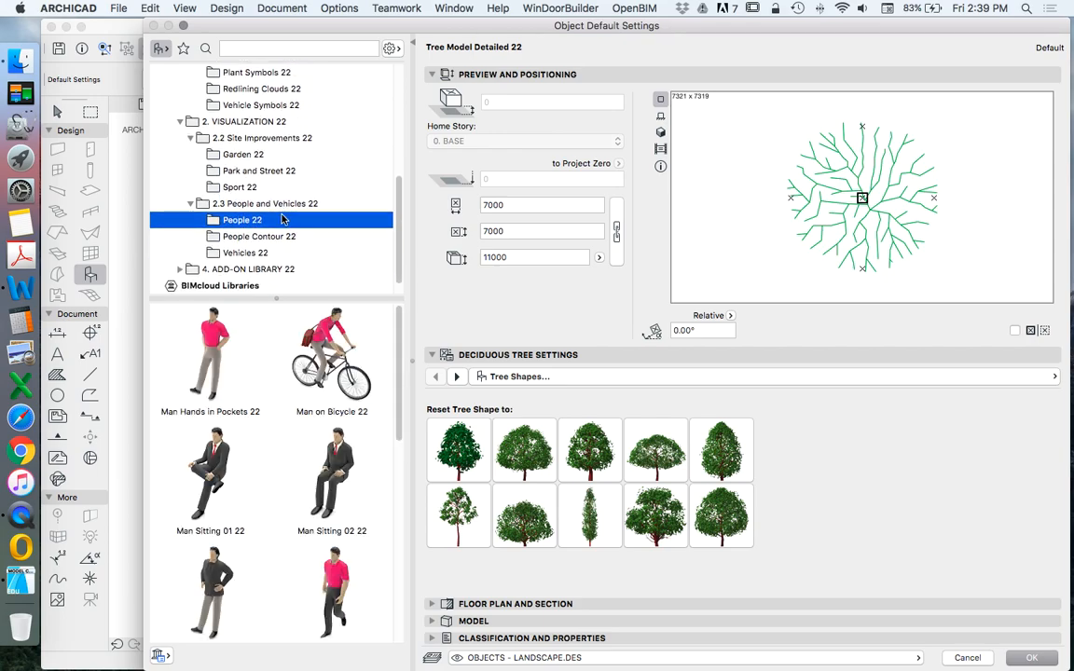
pyautogui.click(262, 237)
pyautogui.scroll(-5, 306, 345)
pyautogui.scroll(5, 318, 366)
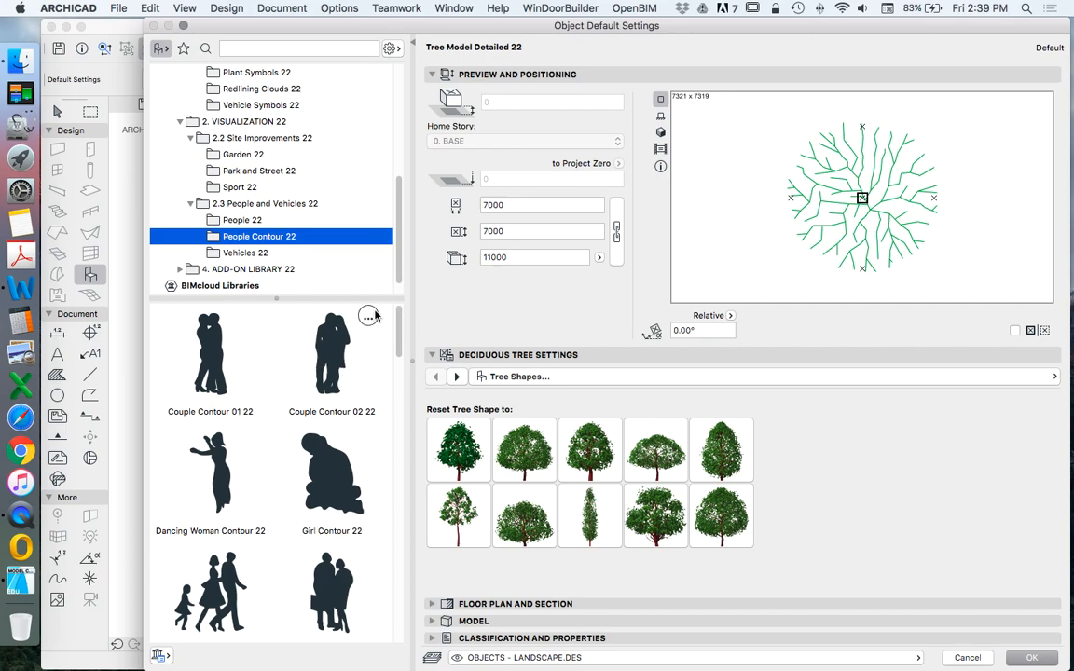
pyautogui.moveTo(397, 324); pyautogui.dragTo(404, 359)
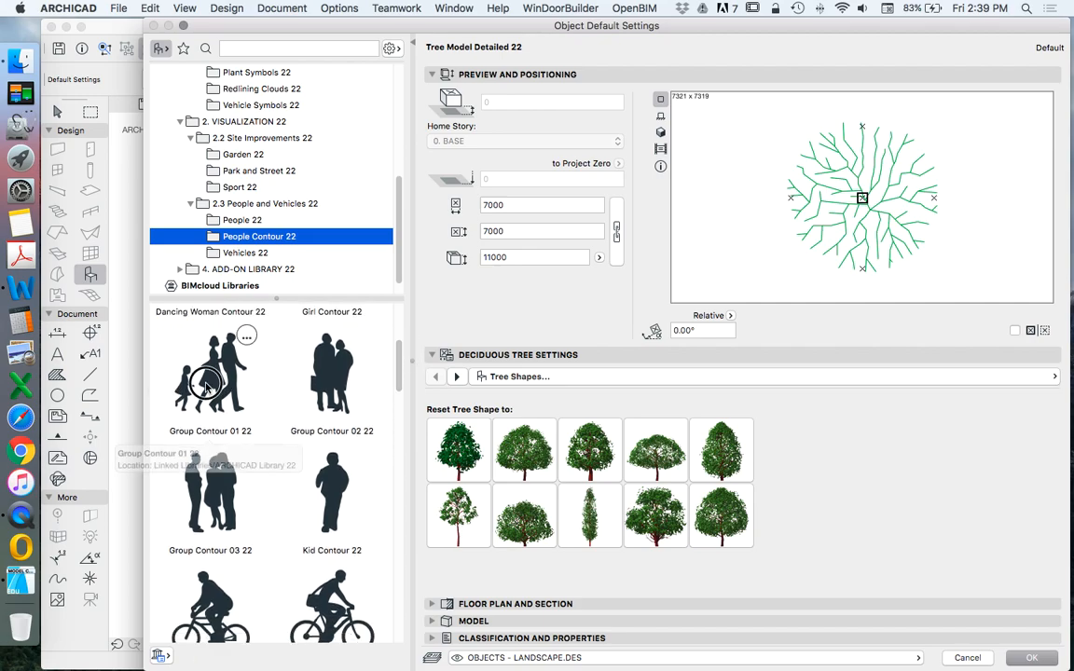
pyautogui.click(241, 382)
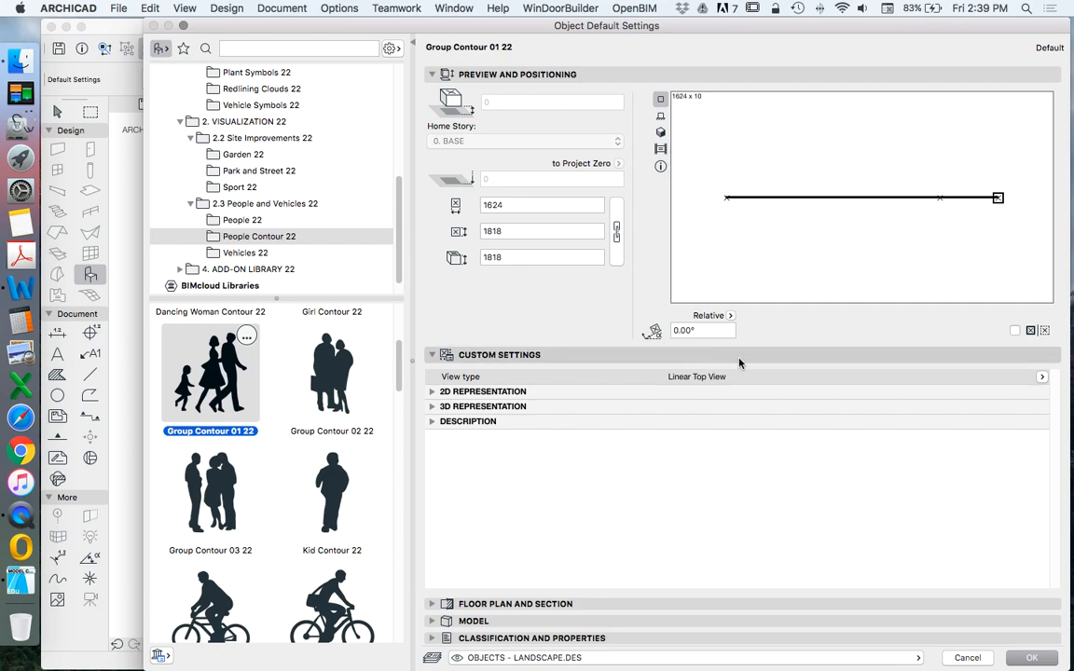
# Set the group contour's view type to Front View and accept the object settings.
pyautogui.click(432, 393)
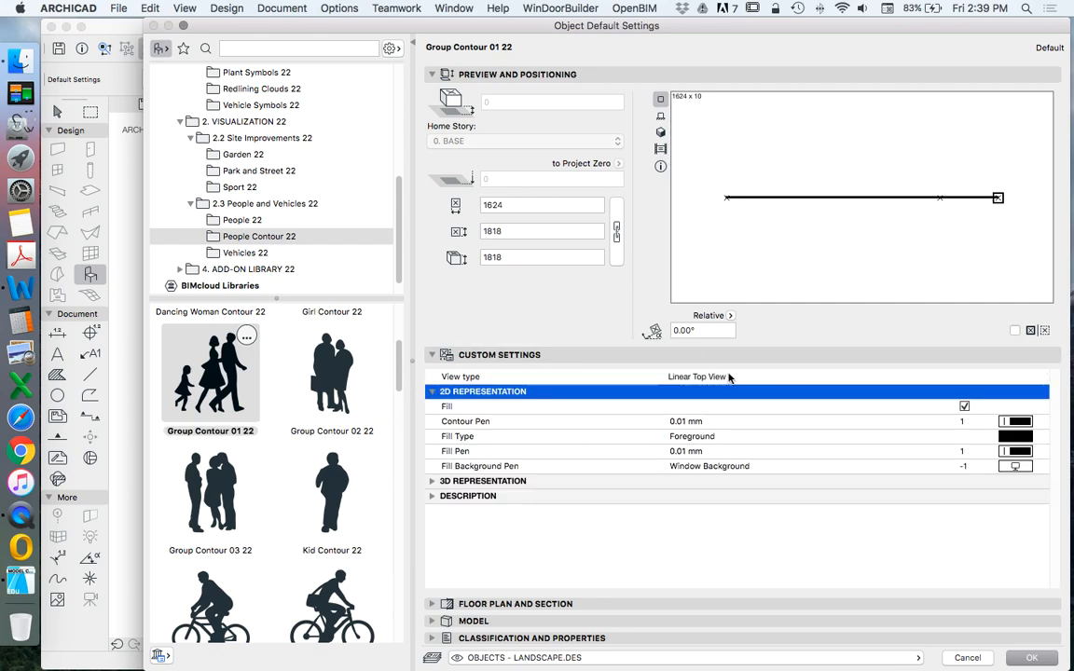
pyautogui.click(730, 377)
pyautogui.click(1039, 377)
pyautogui.click(1020, 386)
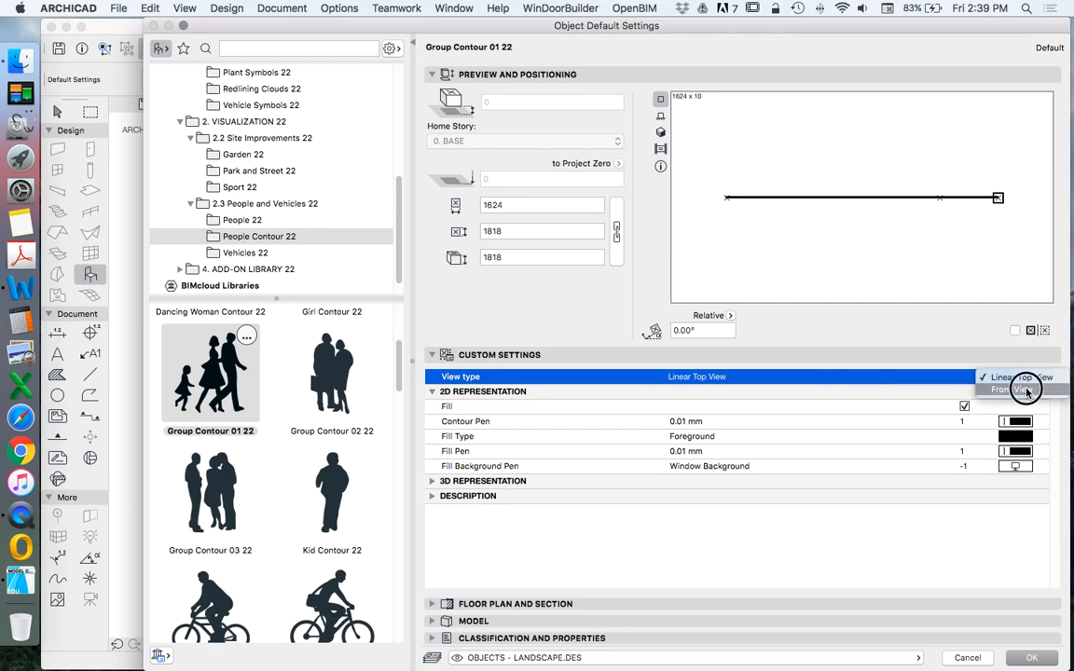
pyautogui.press('Return')
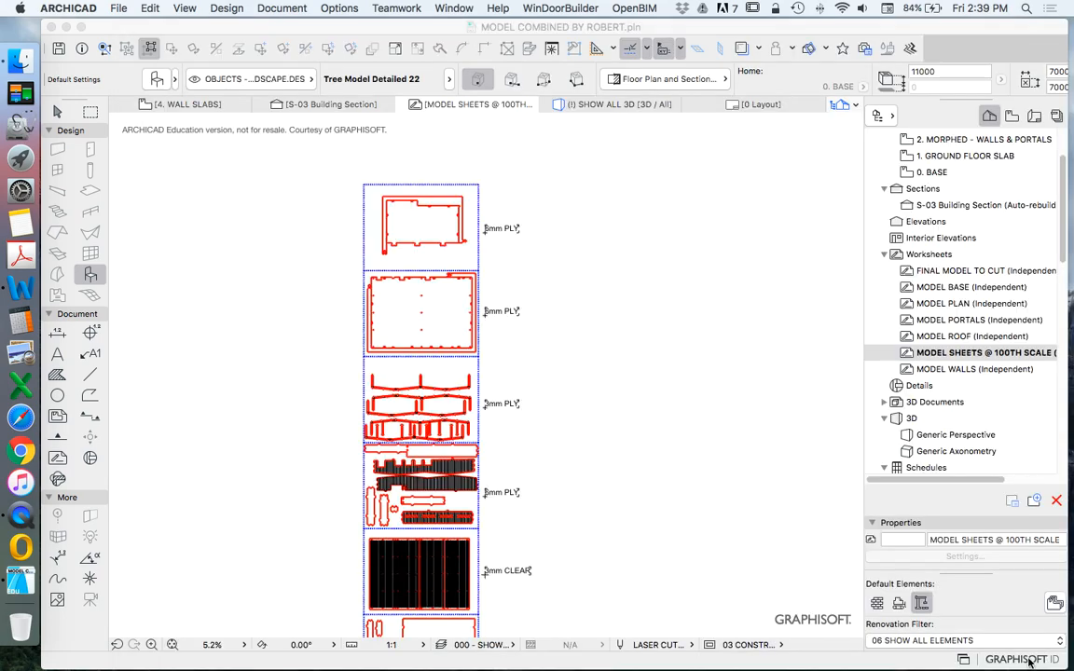
# Place the full-size group silhouette at the upper-left corner area of the 3mm CLEAR sheet.
pyautogui.scroll(2, 494, 363)
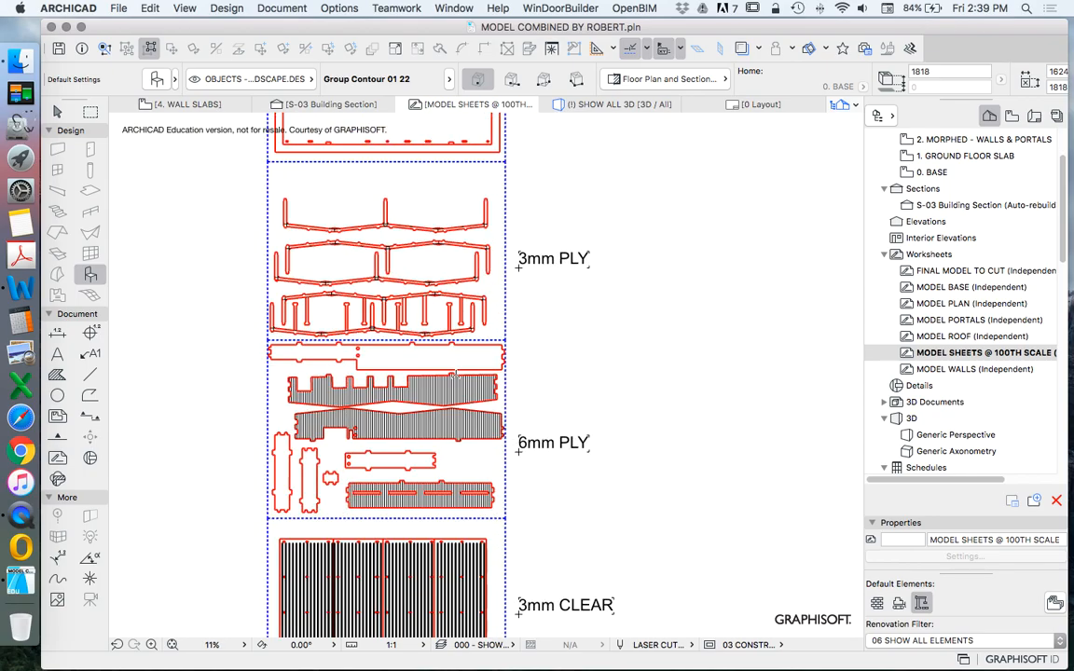
pyautogui.scroll(-3, 494, 366)
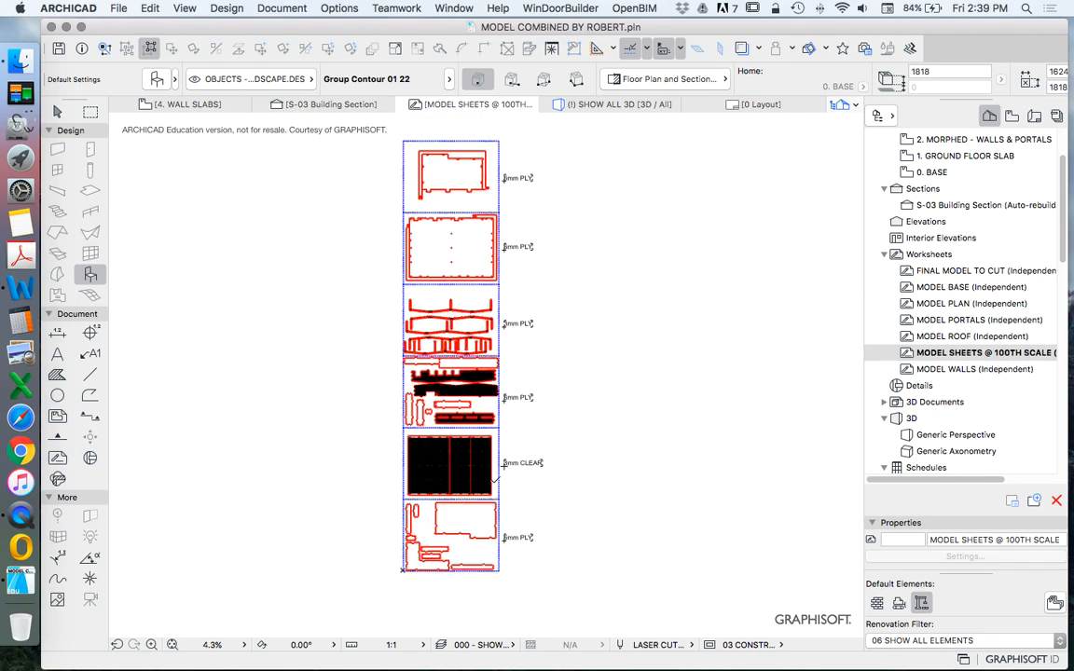
pyautogui.scroll(5, 498, 480)
pyautogui.scroll(2, 497, 480)
pyautogui.scroll(-6, 498, 480)
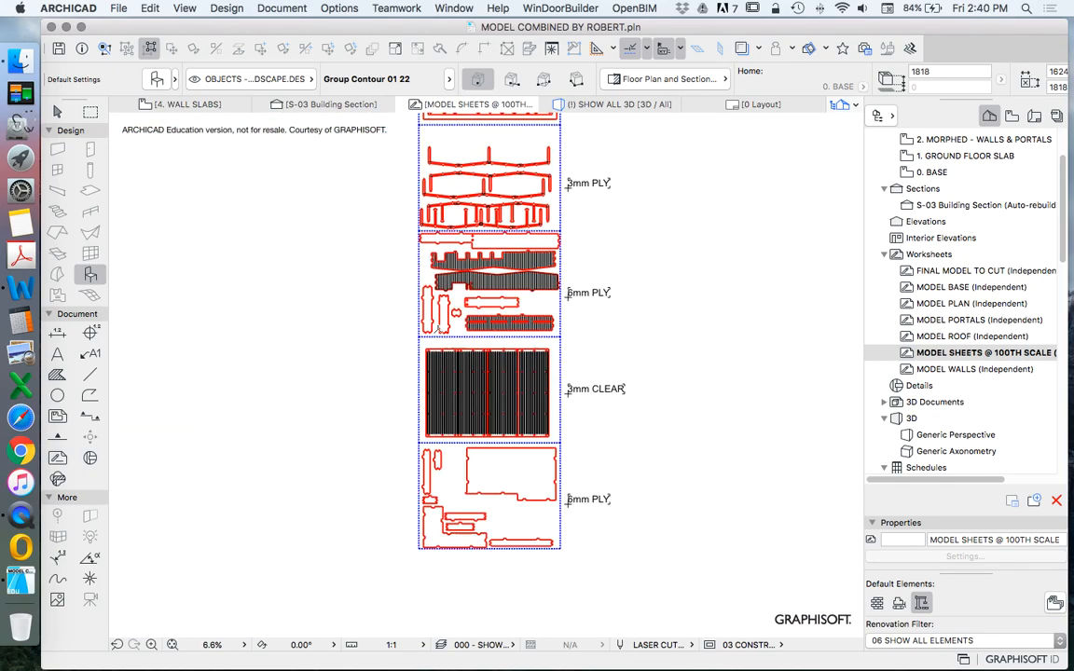
pyautogui.scroll(10, 449, 332)
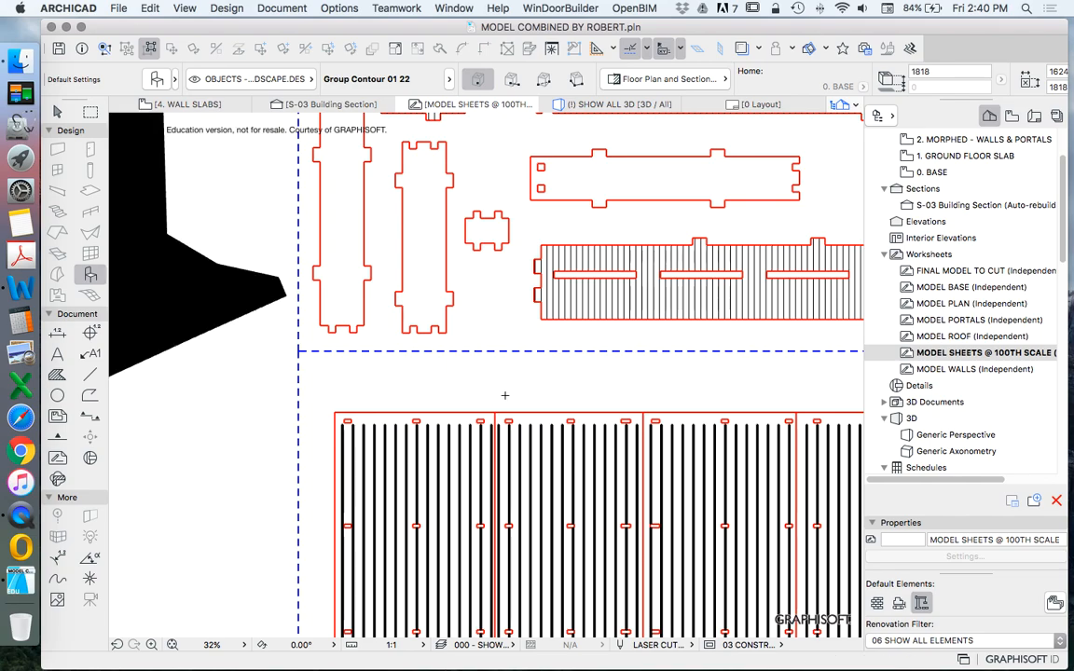
pyautogui.scroll(-10, 504, 395)
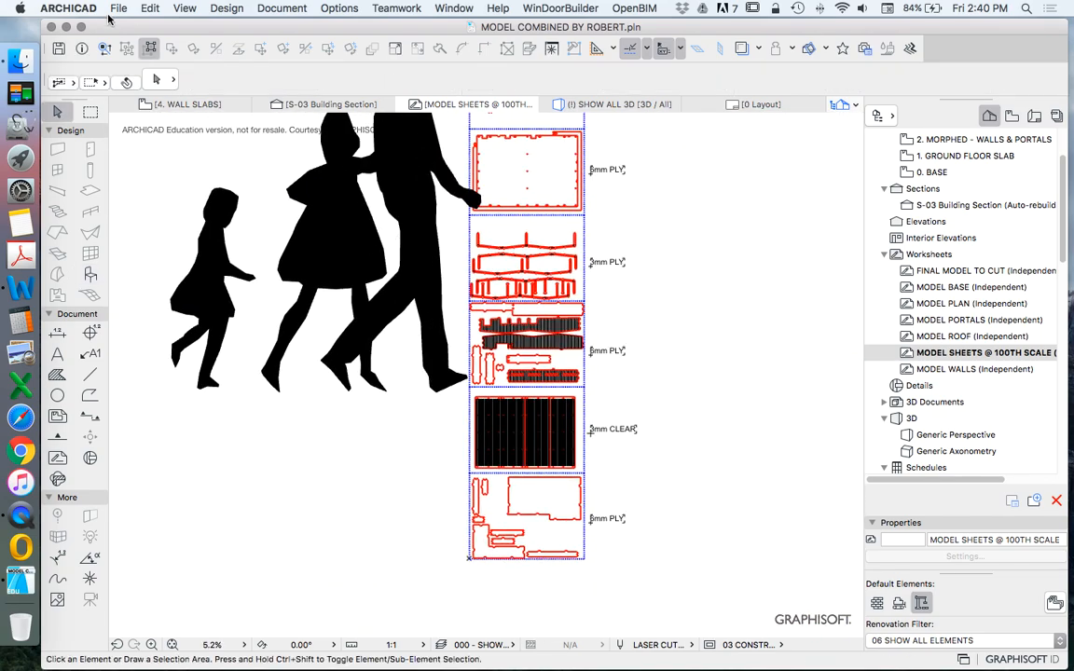
# Resize the group silhouette at a 1:100 ratio, including library parts, about a point near the figures' feet.
pyautogui.click(382, 272)
pyautogui.scroll(-2, 338, 321)
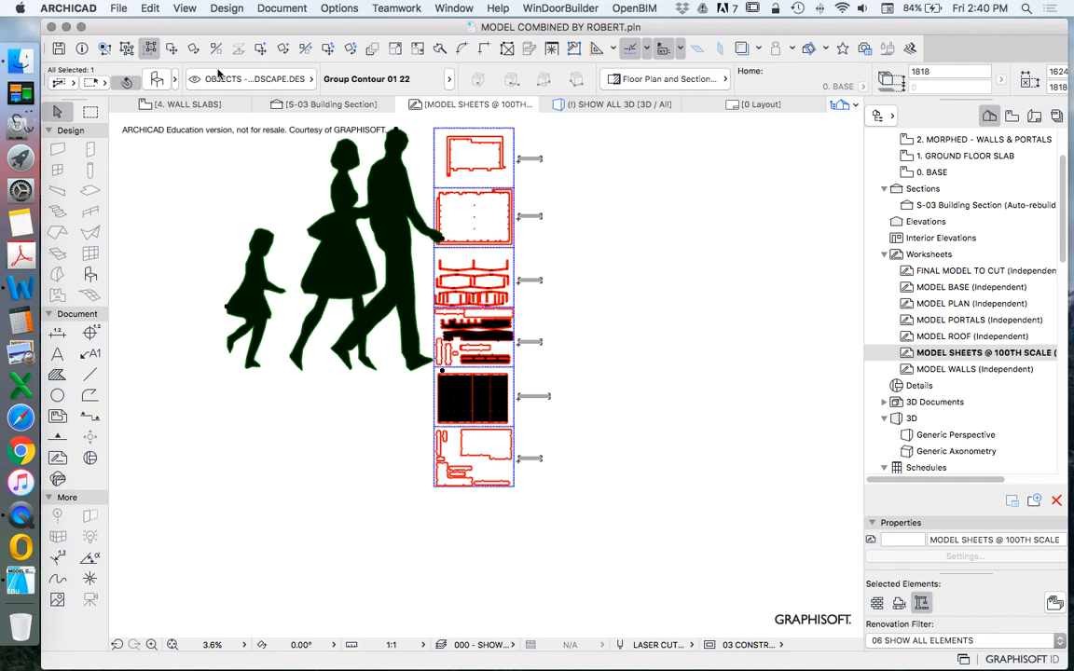
pyautogui.click(149, 9)
pyautogui.moveTo(268, 316)
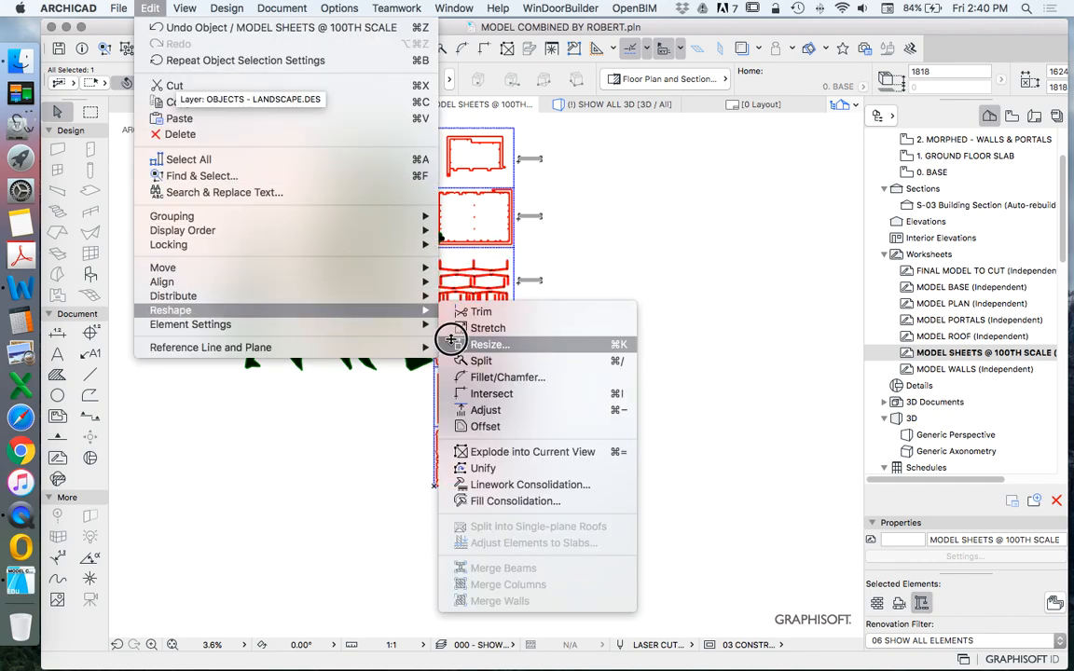
pyautogui.click(485, 346)
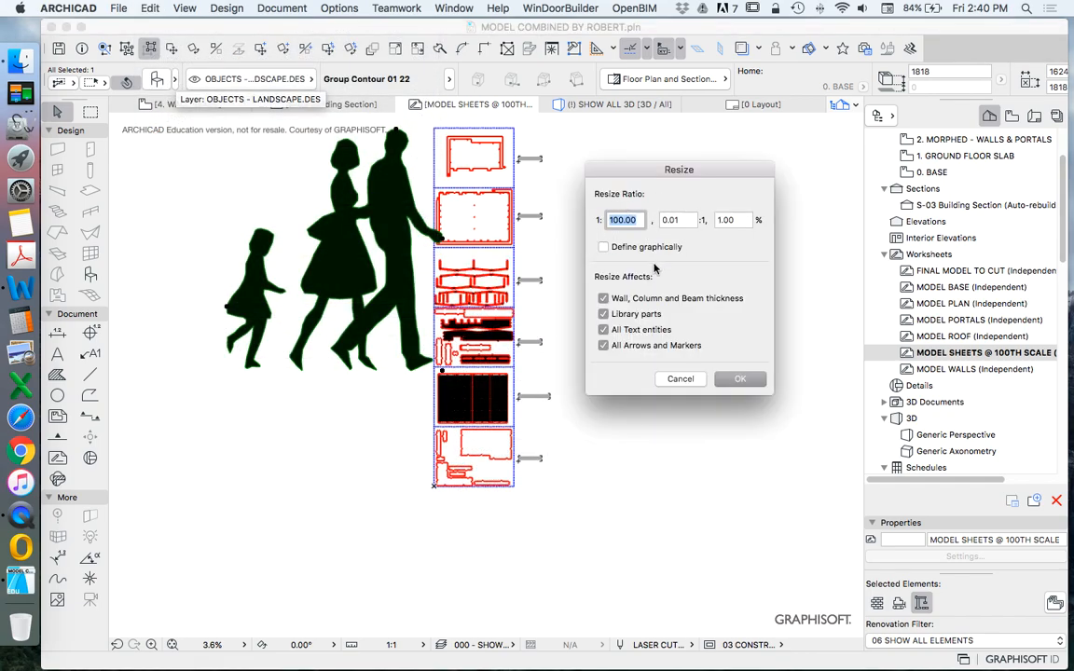
pyautogui.click(779, 379)
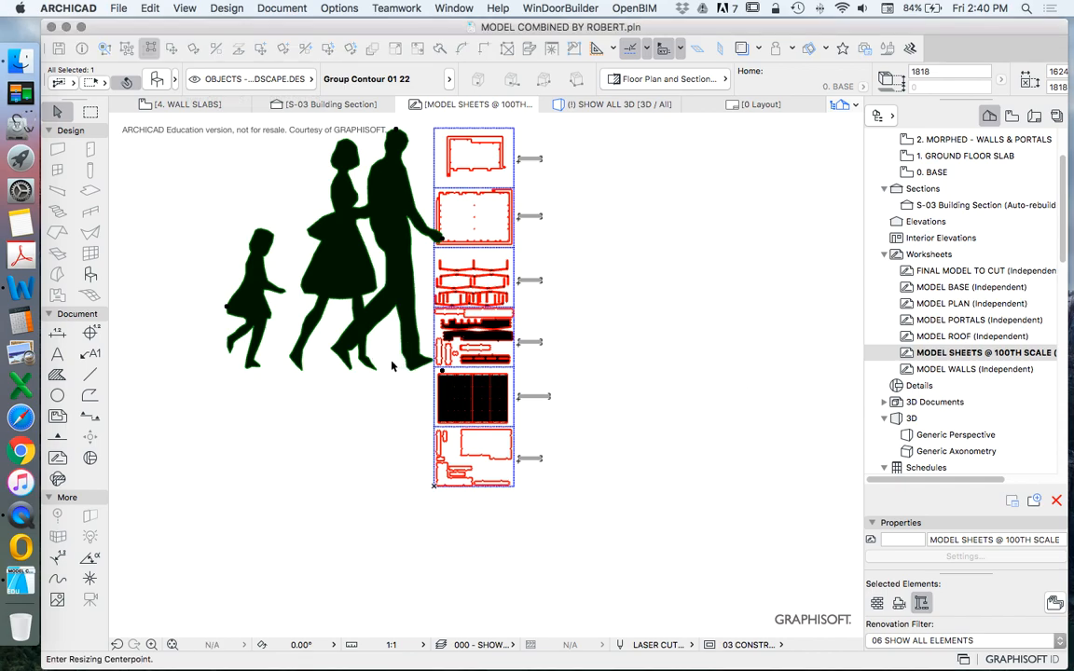
pyautogui.click(390, 359)
# Move the scaled group silhouette into the 3mm CLEAR sheet, above the panel near the sheet's upper-left corner, and deselect it.
pyautogui.click(177, 48)
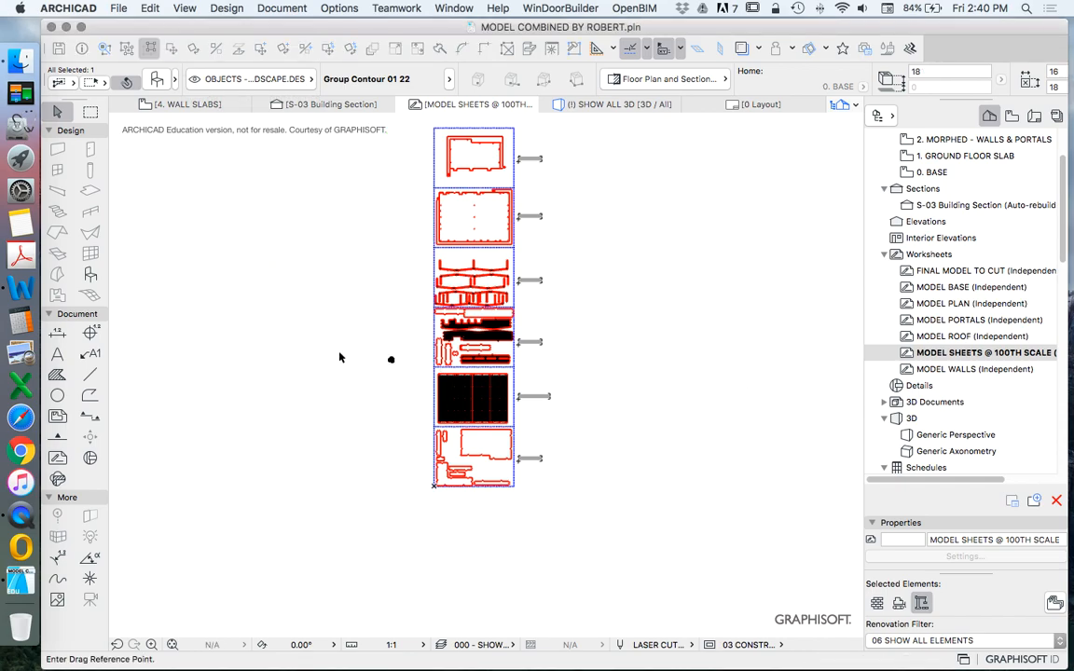
pyautogui.click(391, 359)
pyautogui.scroll(6, 384, 360)
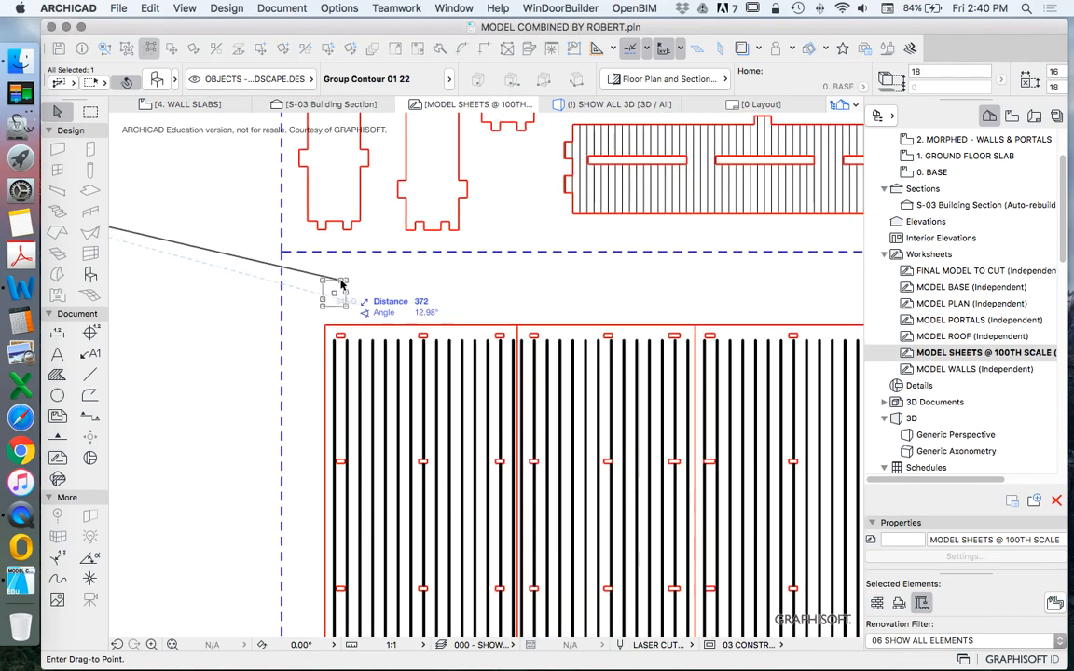
pyautogui.click(341, 283)
pyautogui.scroll(5, 335, 295)
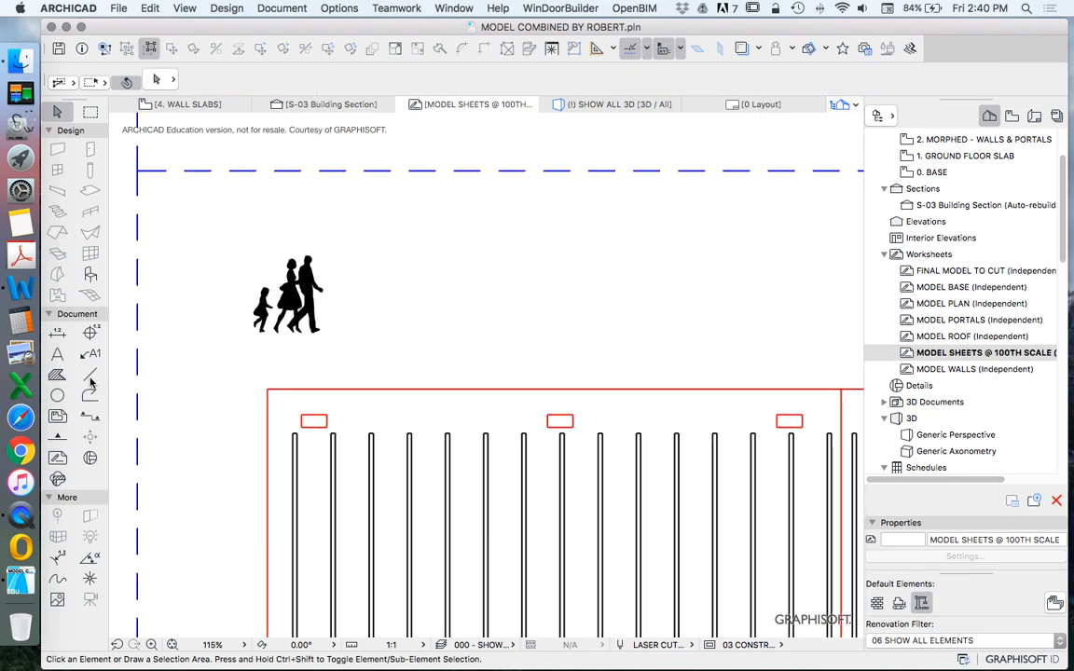
# Measure the tallest adult's height in the scaled group silhouette with a temporary line from foot to head.
pyautogui.click(90, 374)
pyautogui.click(311, 332)
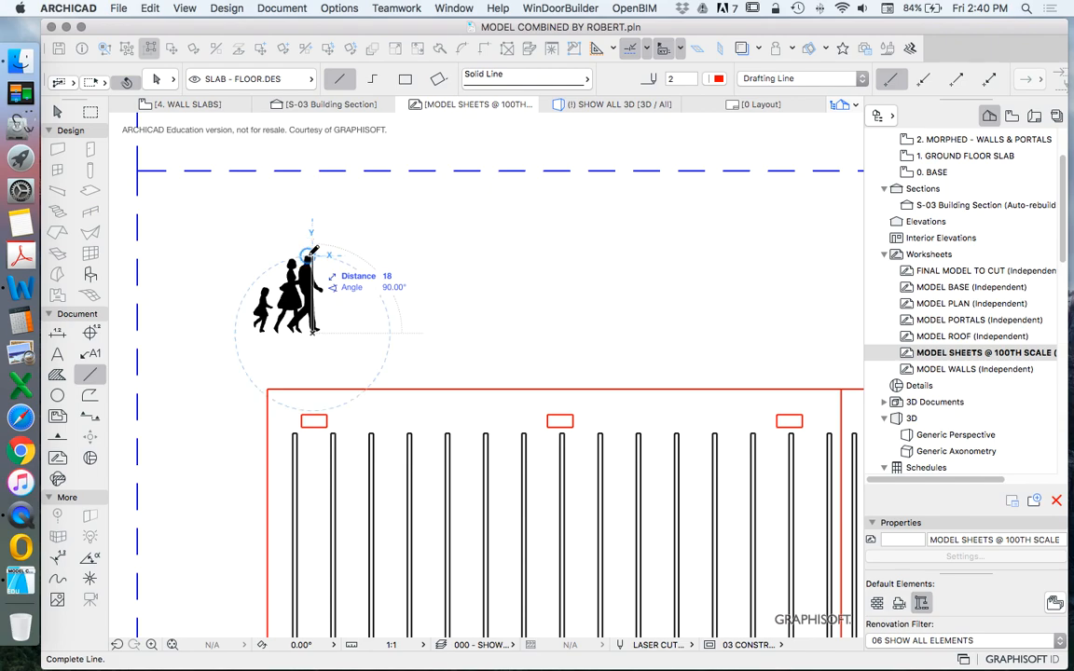
pyautogui.press('Escape')
pyautogui.press('Escape')
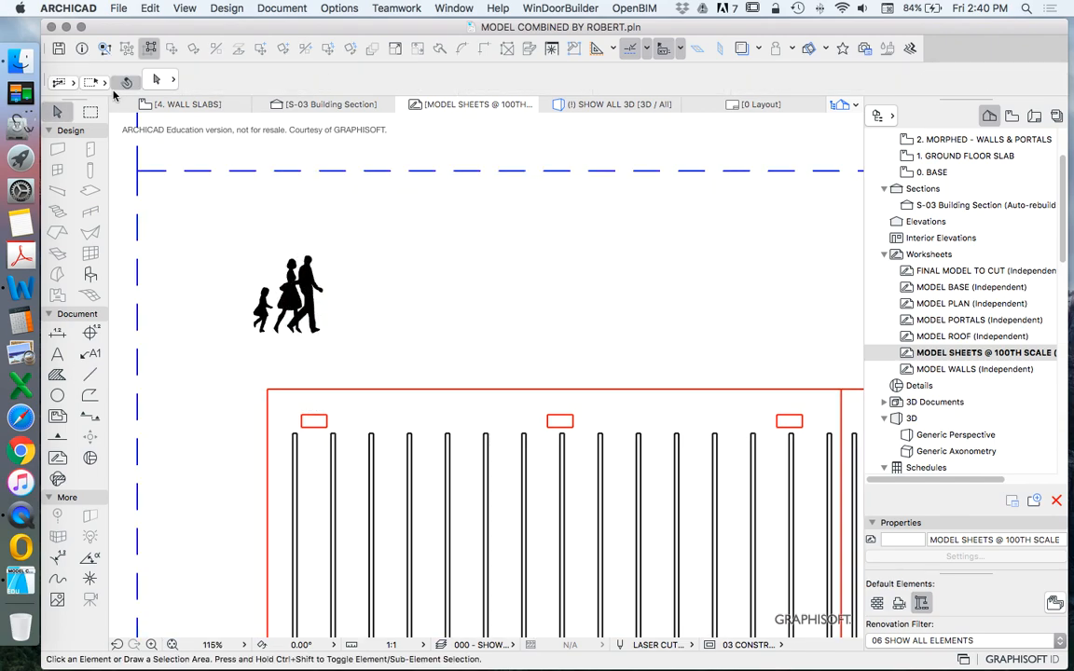
# Copy the scaled group silhouette a short distance to its right on the 3mm CLEAR sheet.
pyautogui.click(296, 291)
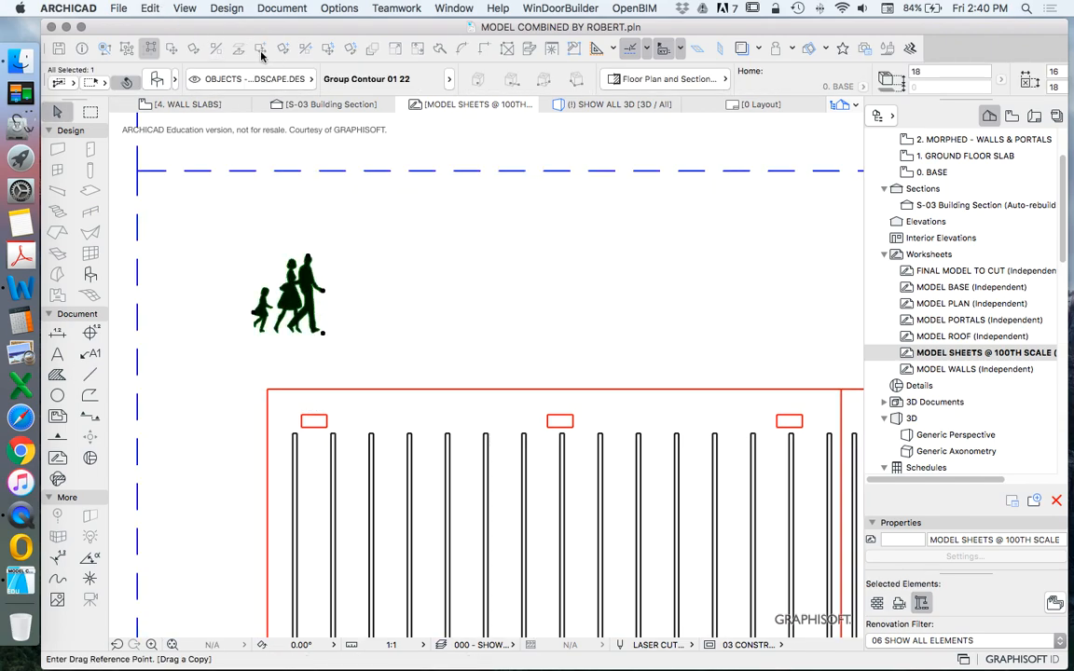
pyautogui.click(298, 293)
pyautogui.click(395, 293)
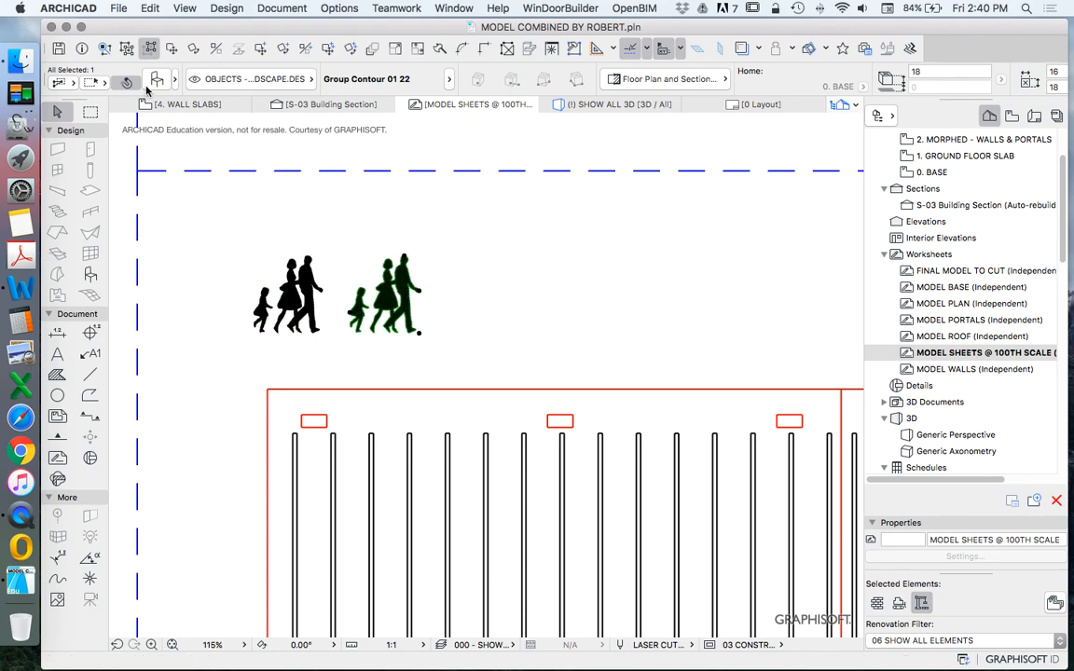
# Change the copied group silhouette to Kid Contour 22 with its view type set to Front View.
pyautogui.press('super+t')
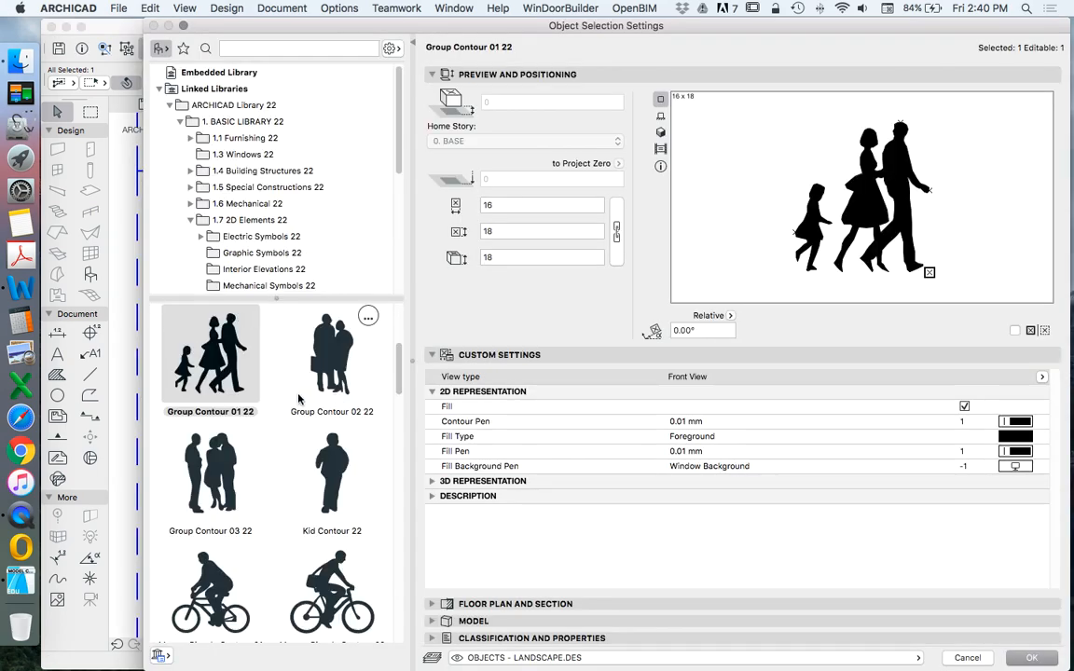
pyautogui.scroll(-2, 333, 495)
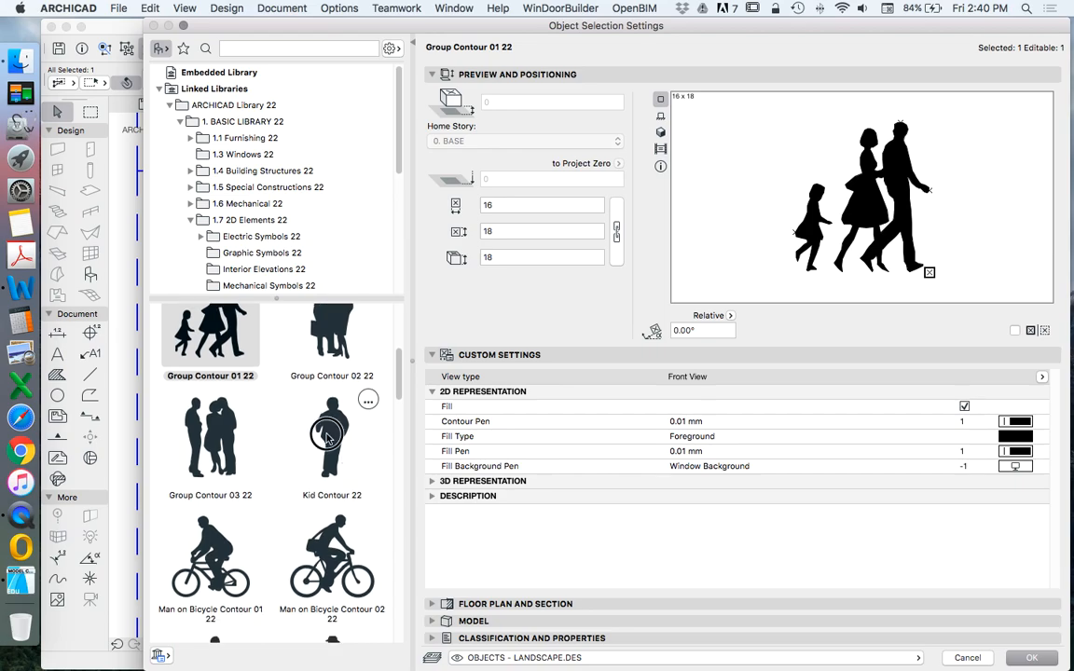
pyautogui.click(332, 475)
pyautogui.click(868, 391)
pyautogui.click(1041, 377)
pyautogui.click(1011, 389)
pyautogui.press('Return')
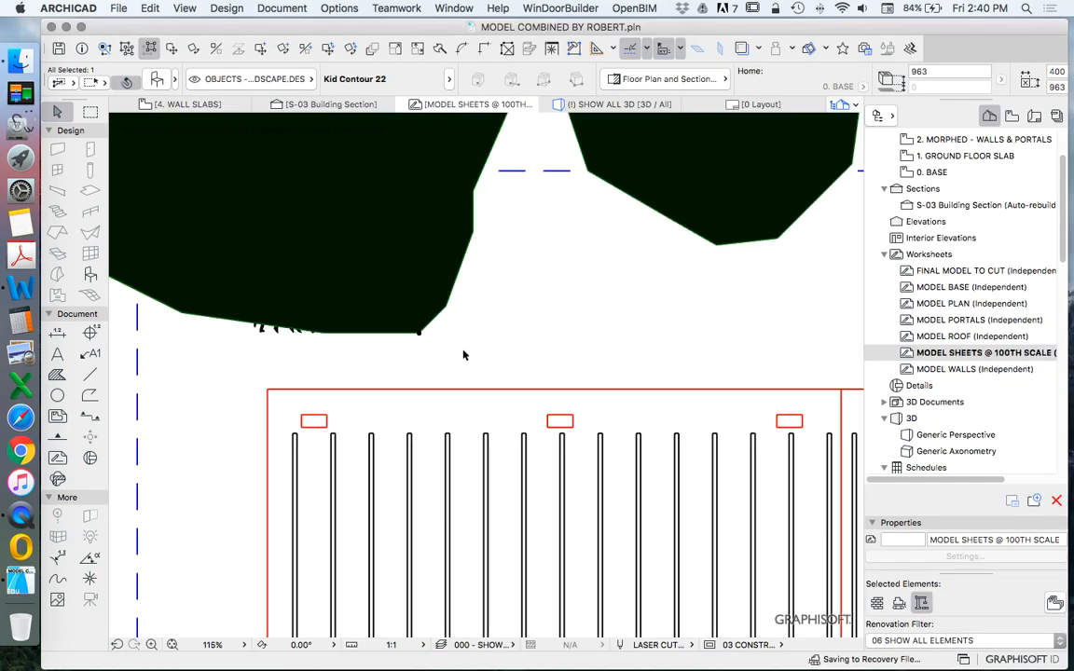
# Resize the kid silhouette at the 1:100 ratio about the point at its feet.
pyautogui.click(149, 7)
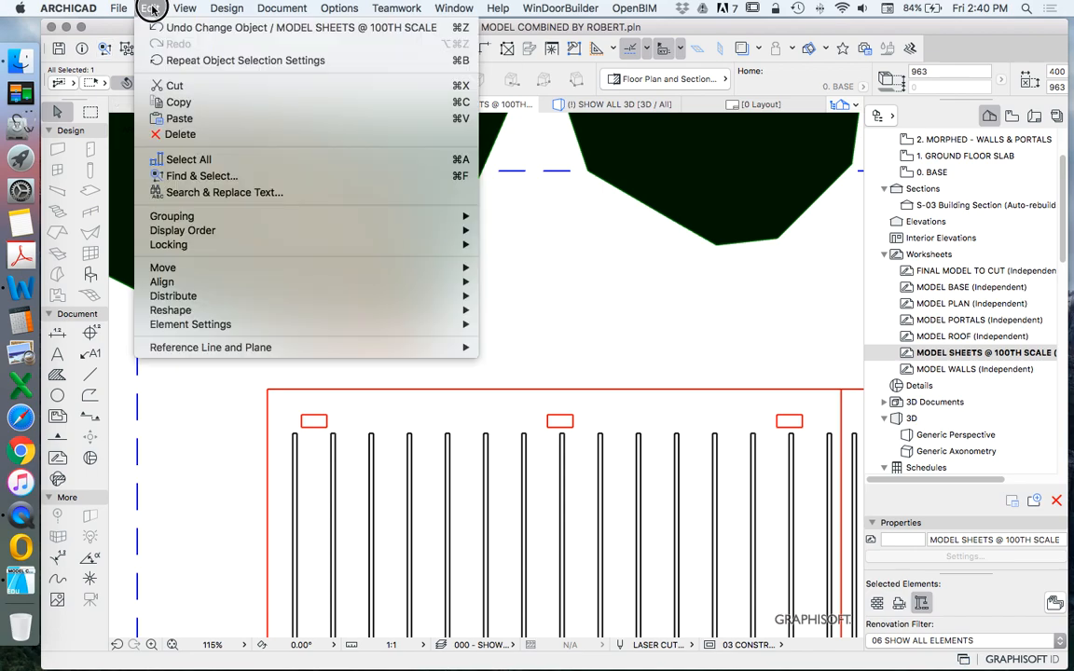
pyautogui.moveTo(373, 309)
pyautogui.click(572, 346)
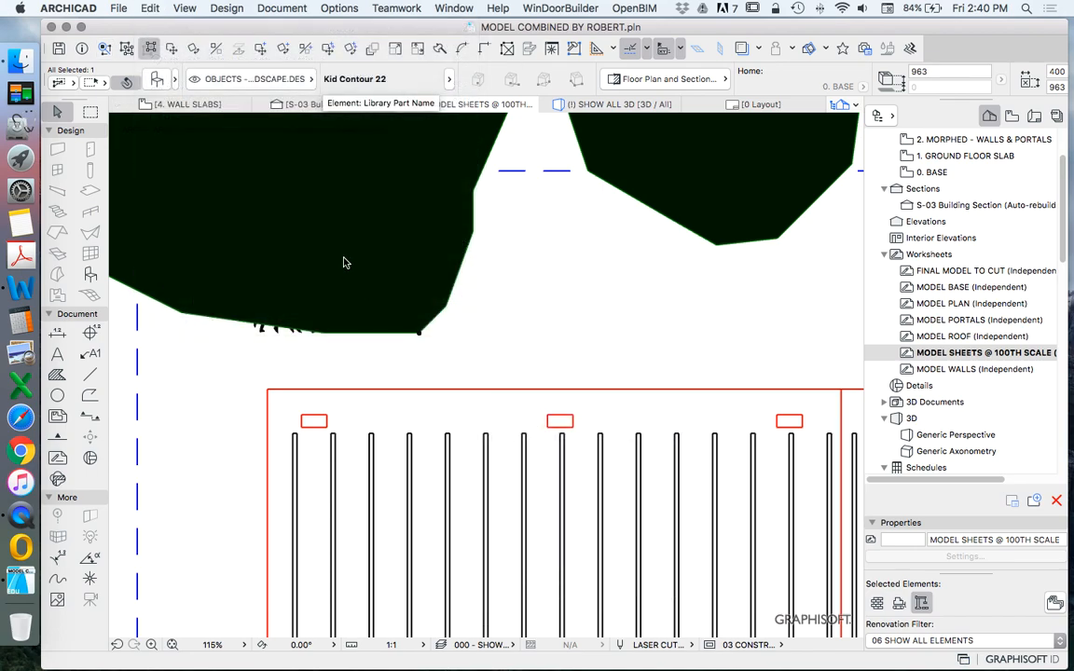
pyautogui.click(731, 375)
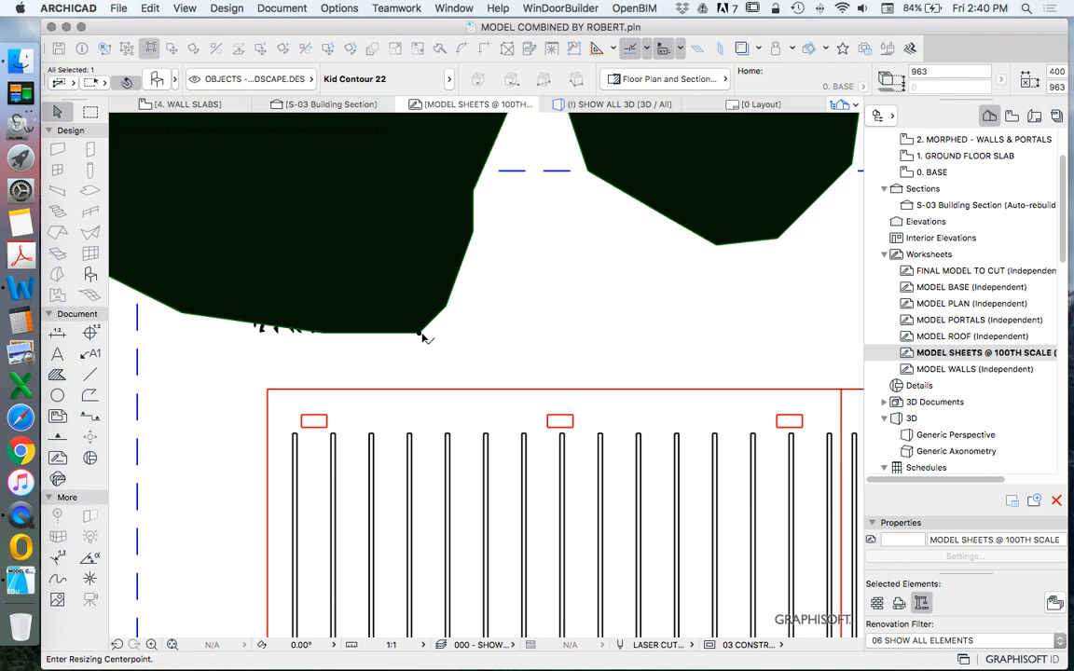
pyautogui.click(421, 335)
pyautogui.click(423, 310)
pyautogui.click(423, 310)
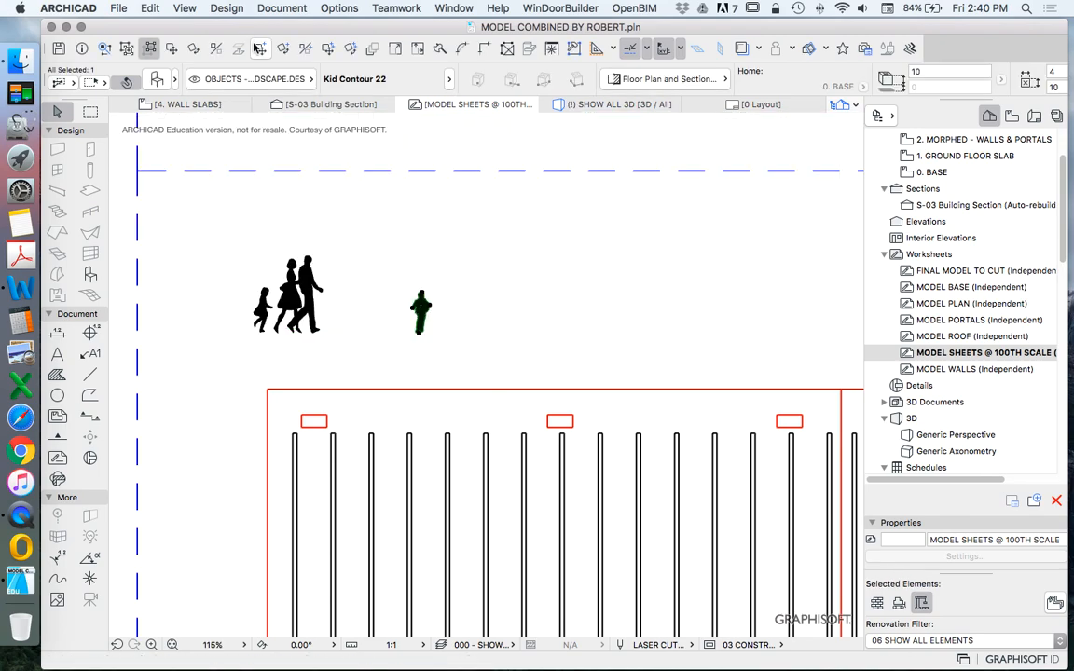
# Copy the scaled kid silhouette a short distance to its right on the 3mm CLEAR sheet.
pyautogui.click(260, 49)
pyautogui.click(437, 321)
pyautogui.click(512, 323)
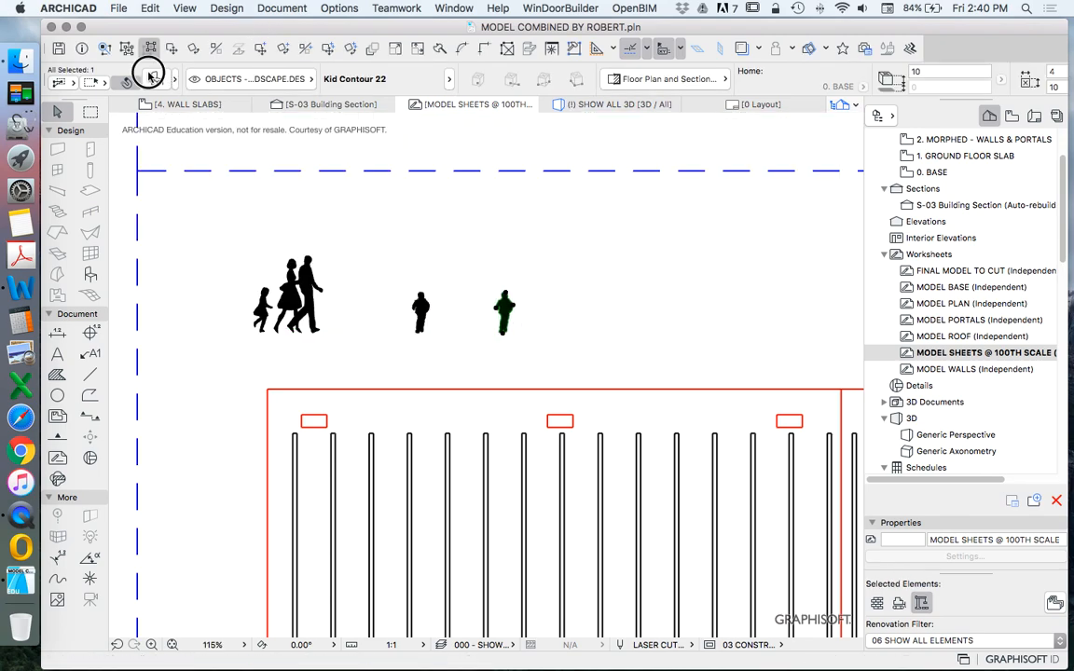
# Change the copied kid silhouette to Sitting Woman Contour 01 22 with its view type set to Front View.
pyautogui.press('super+t')
pyautogui.scroll(-5, 335, 460)
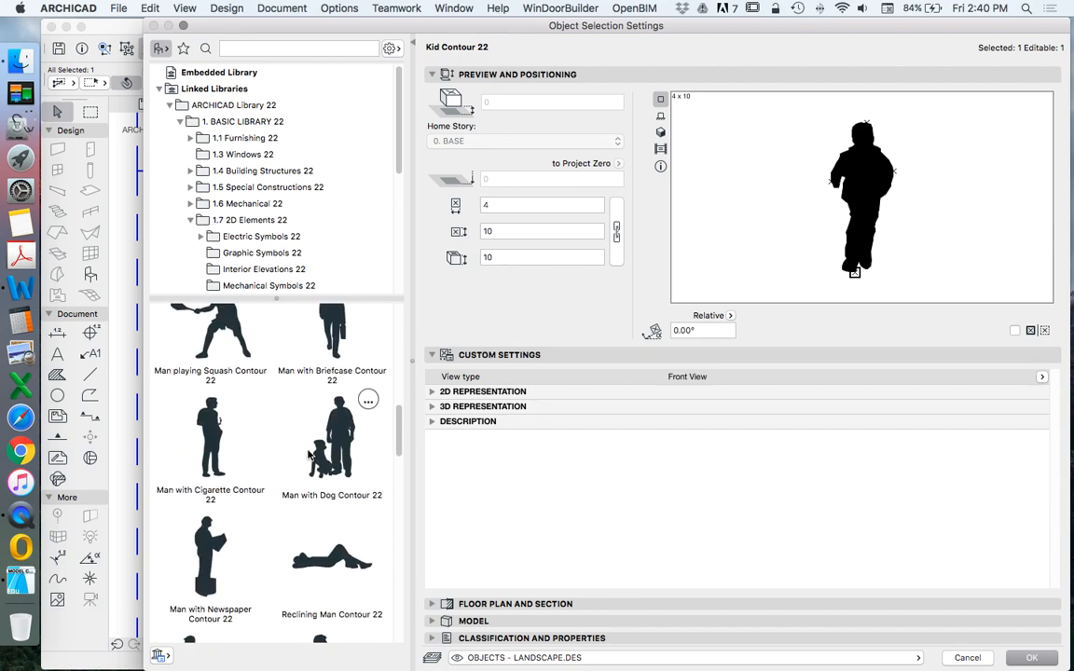
pyautogui.scroll(-5, 313, 454)
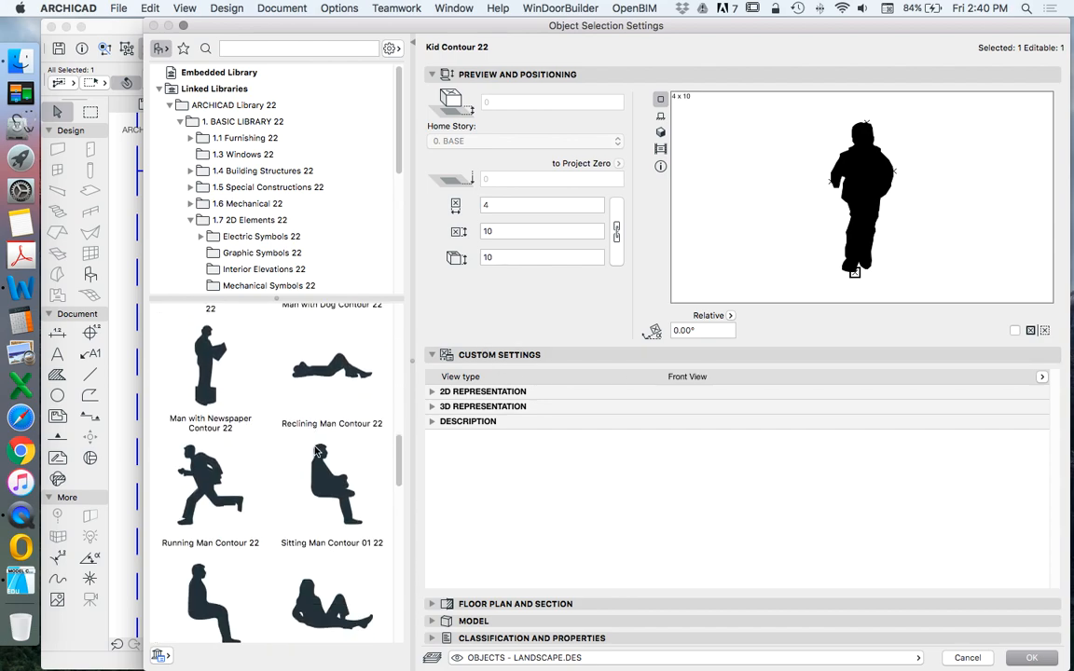
pyautogui.scroll(-3, 331, 454)
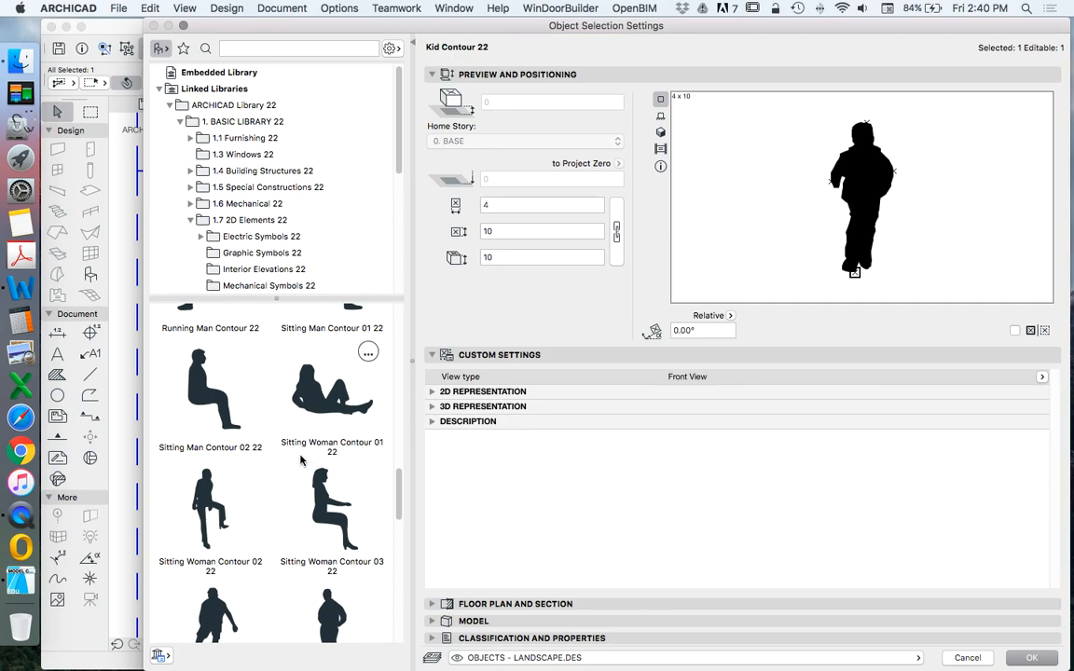
pyautogui.click(341, 420)
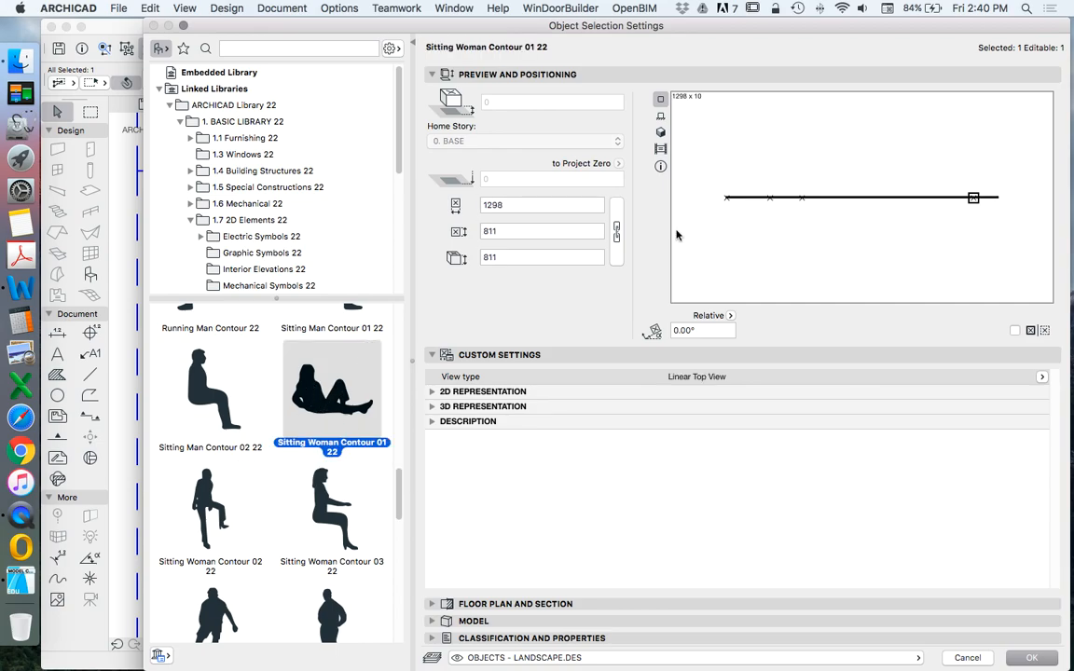
pyautogui.click(975, 376)
pyautogui.click(990, 391)
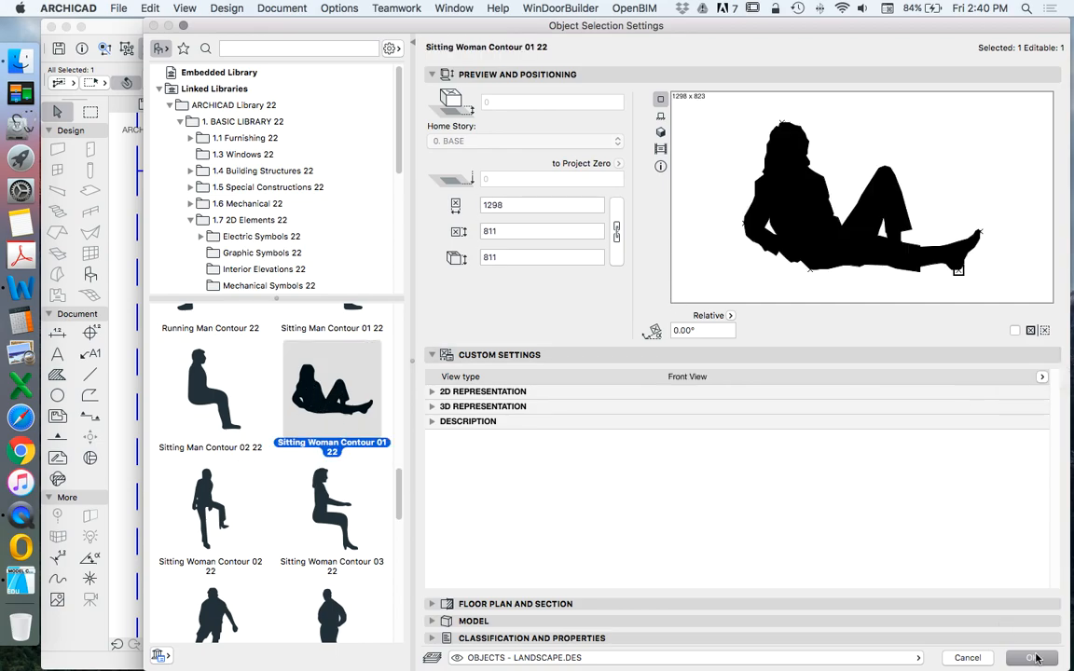
pyautogui.press('Return')
# Resize the sitting woman silhouette at the 1:100 ratio about the point at her foot.
pyautogui.click(149, 8)
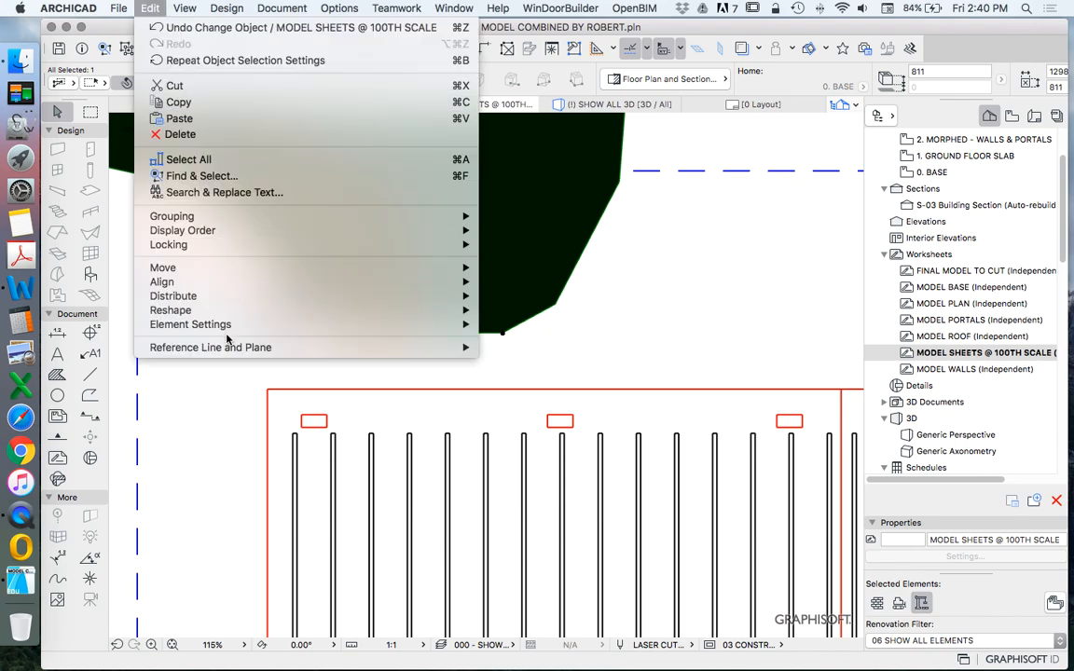
pyautogui.moveTo(215, 312)
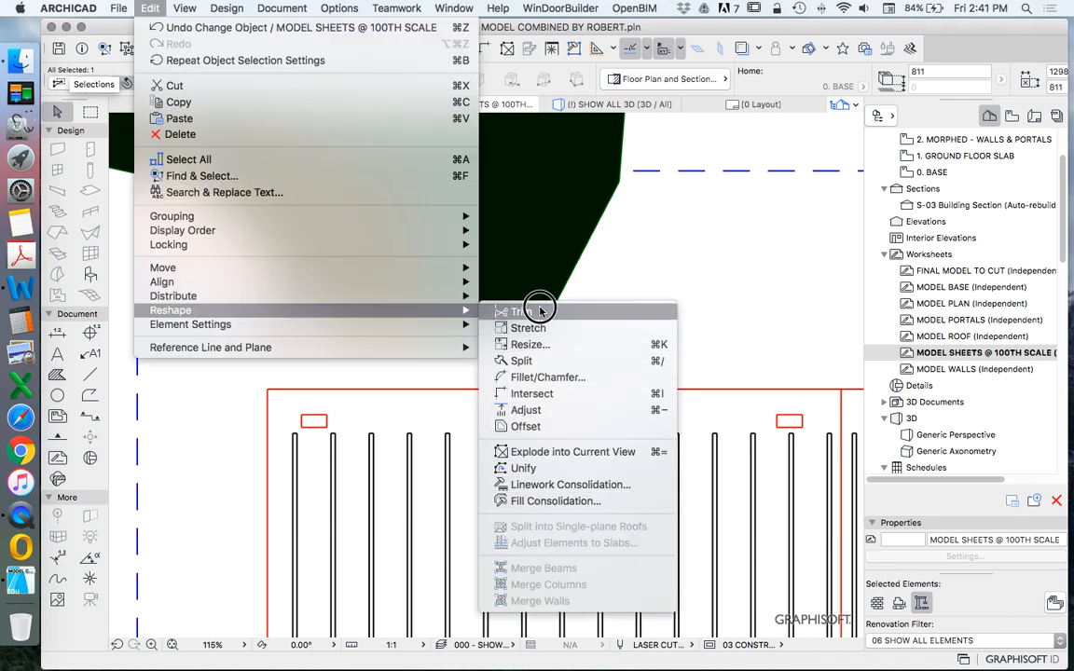
pyautogui.click(533, 344)
pyautogui.click(724, 382)
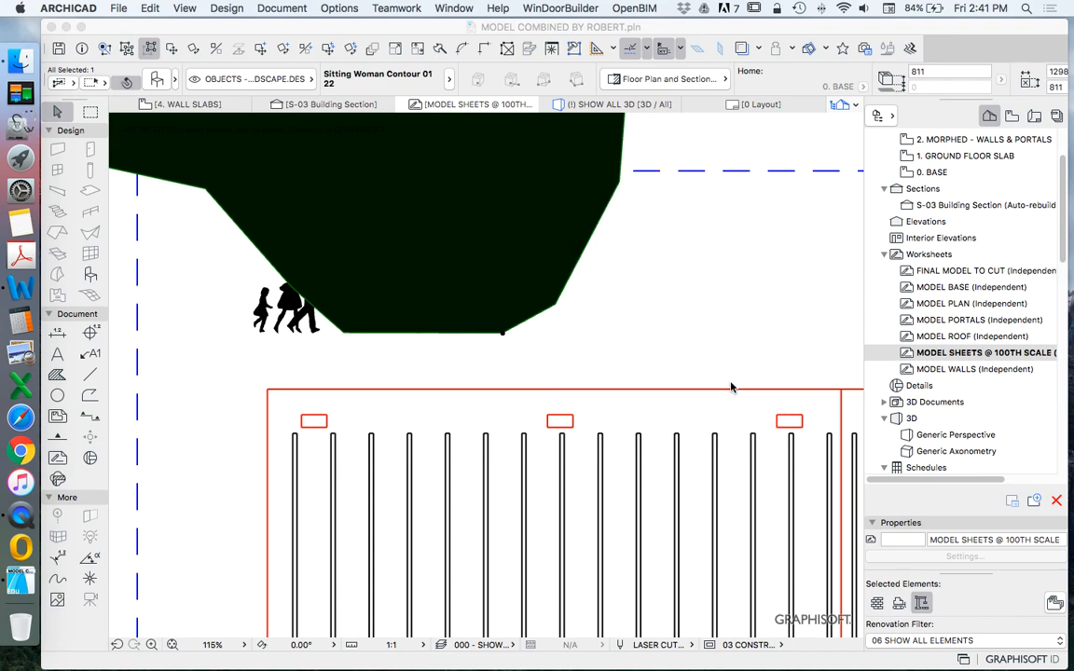
pyautogui.click(503, 333)
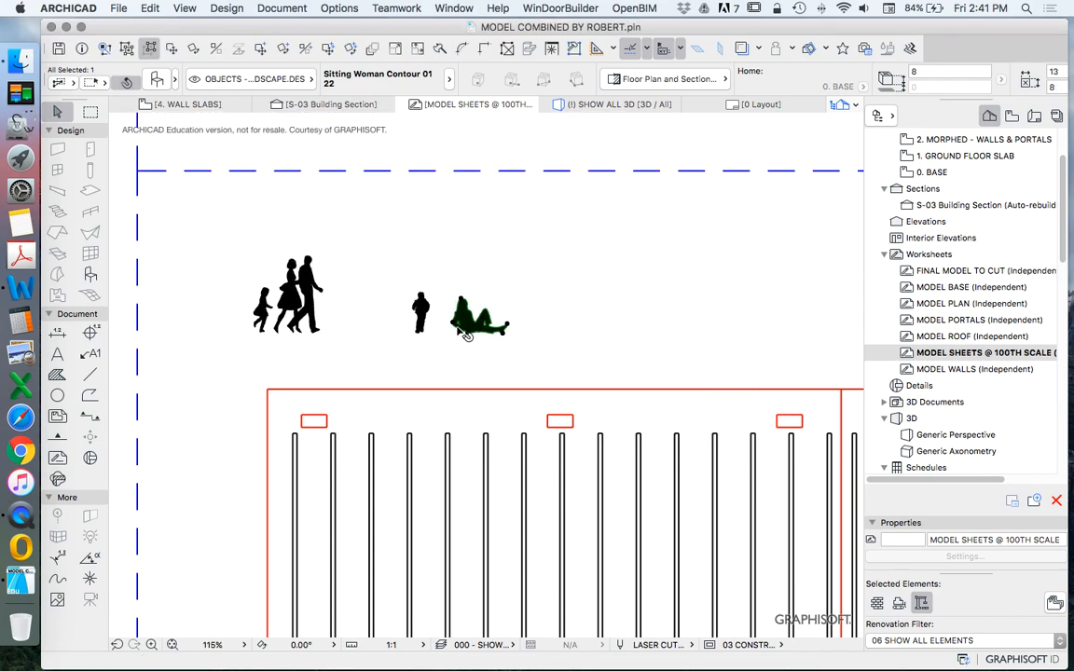
# Place a copy of the scaled sitting woman silhouette in the empty area left of the cutting sheets.
pyautogui.moveTo(461, 334); pyautogui.dragTo(496, 338)
pyautogui.rightClick(487, 313)
pyautogui.moveTo(606, 424)
pyautogui.click(741, 483)
pyautogui.click(481, 321)
pyautogui.scroll(-6, 485, 308)
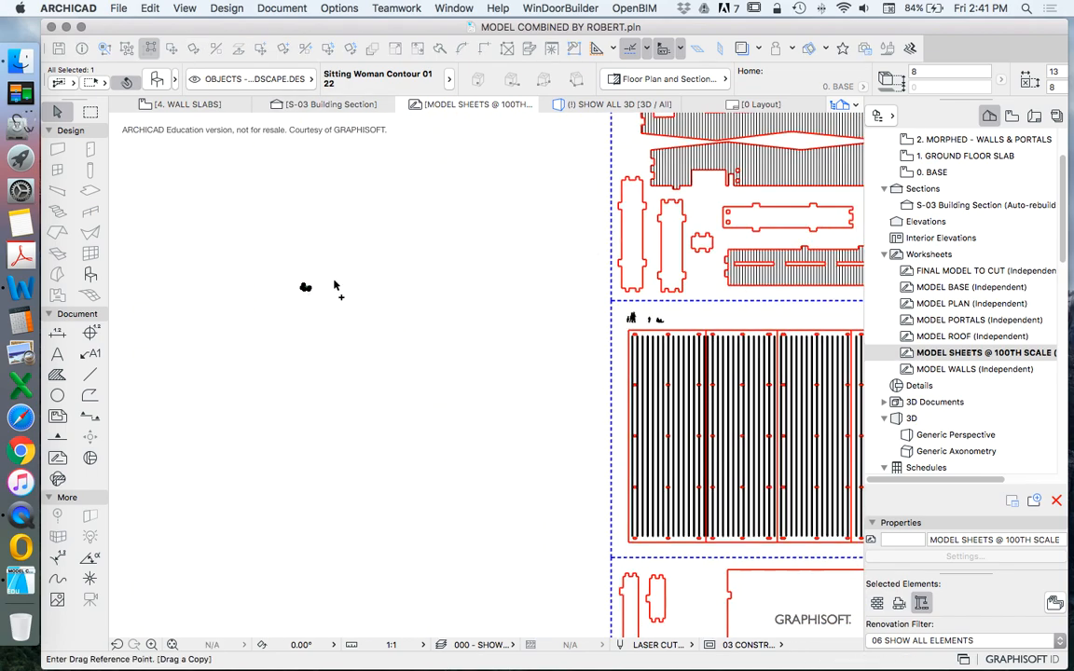
pyautogui.press('Escape')
# Change the off-sheet copy to Standing Man Contour 01 22 with its view type set to Front View.
pyautogui.click(304, 289)
pyautogui.press('super+t')
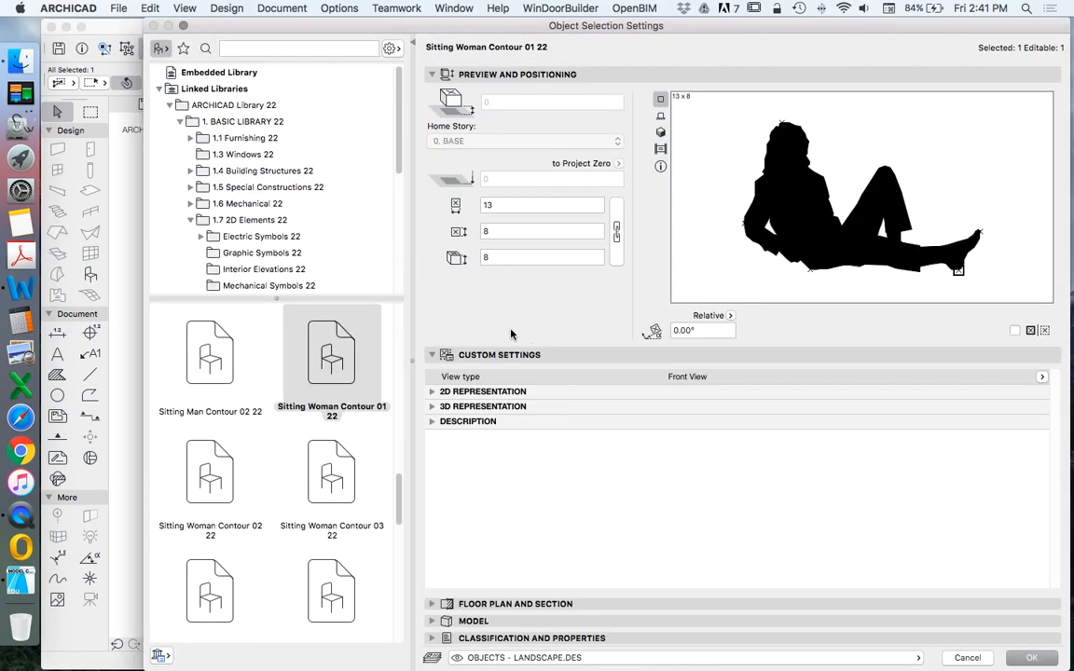
pyautogui.scroll(-3, 360, 424)
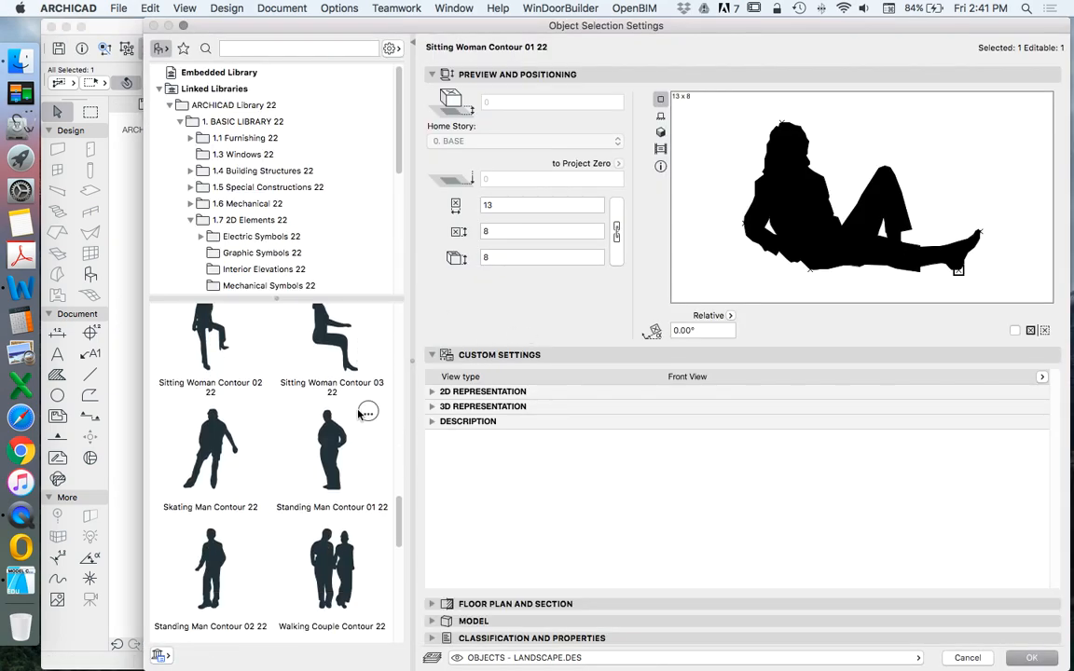
pyautogui.scroll(-2, 368, 429)
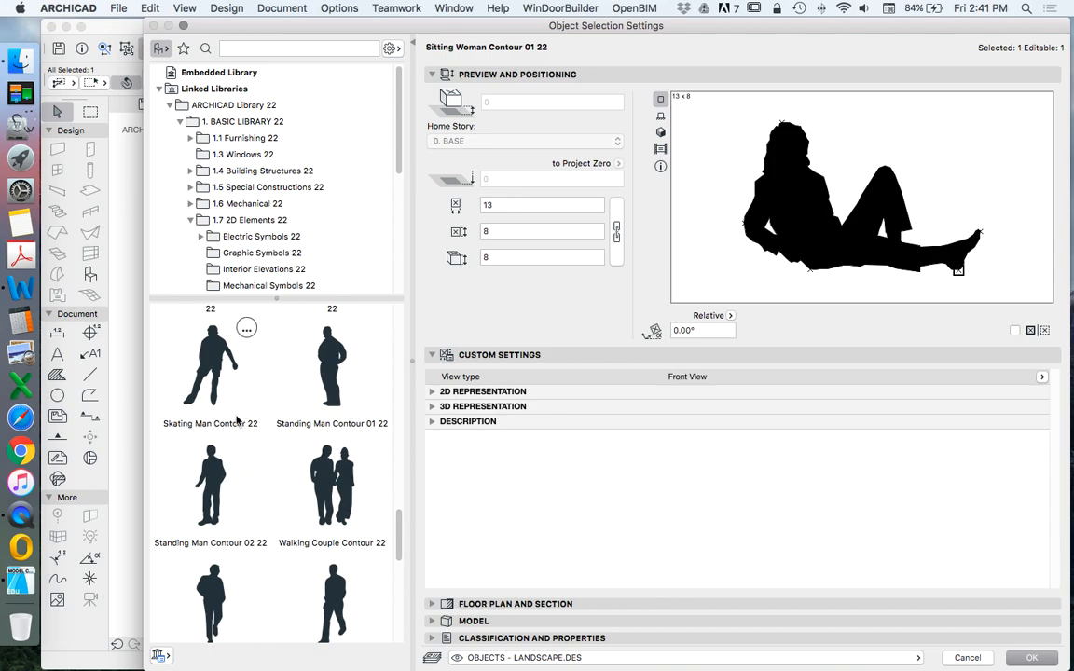
pyautogui.click(320, 378)
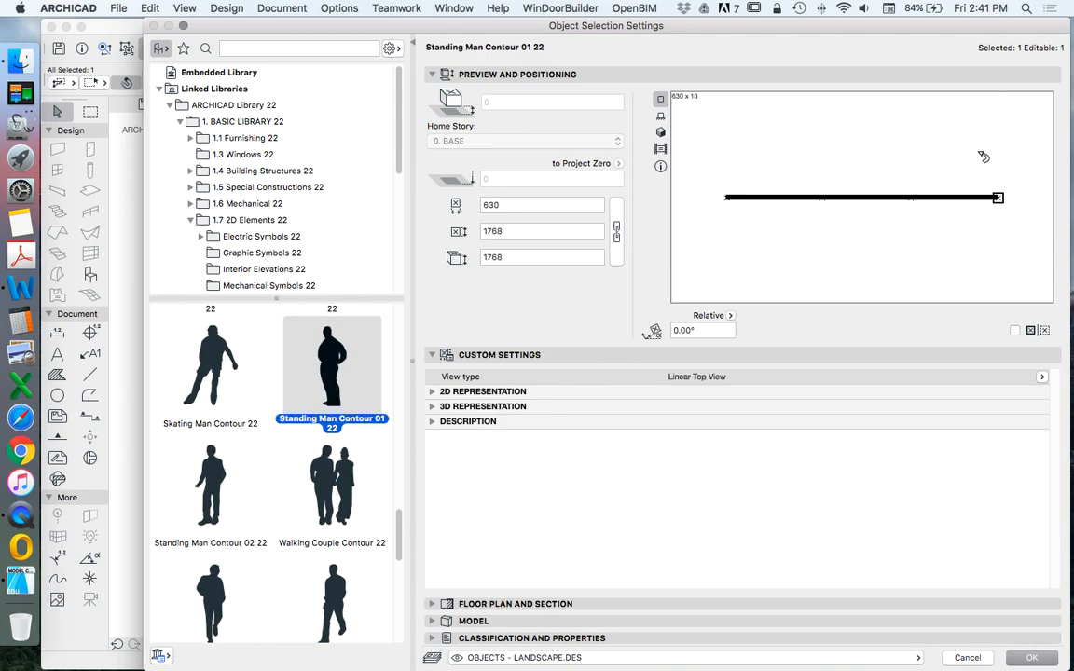
pyautogui.click(1041, 377)
pyautogui.press('Return')
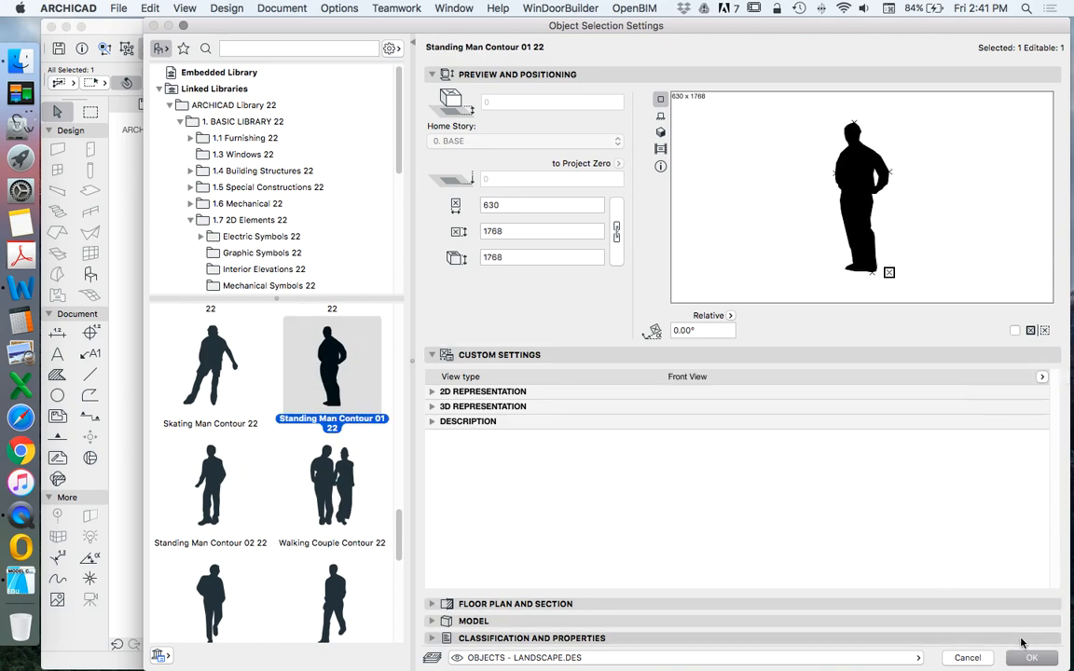
pyautogui.click(1029, 657)
# Copy the full-size standing man silhouette to its left, outside the cutting sheets.
pyautogui.scroll(-5, 448, 374)
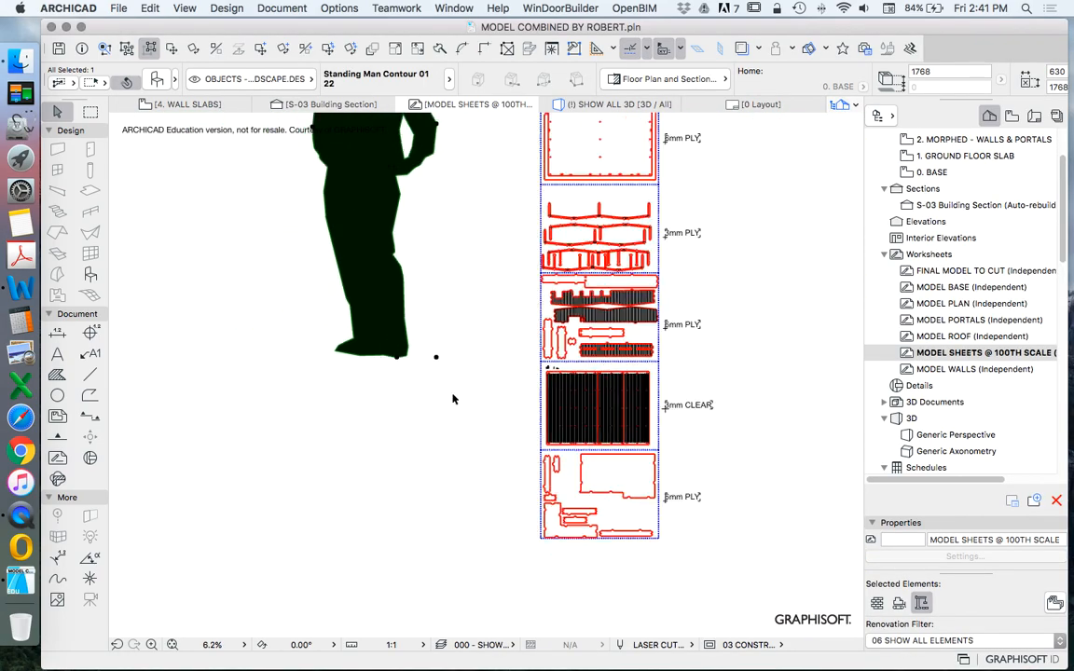
pyautogui.press('Escape')
pyautogui.click(395, 259)
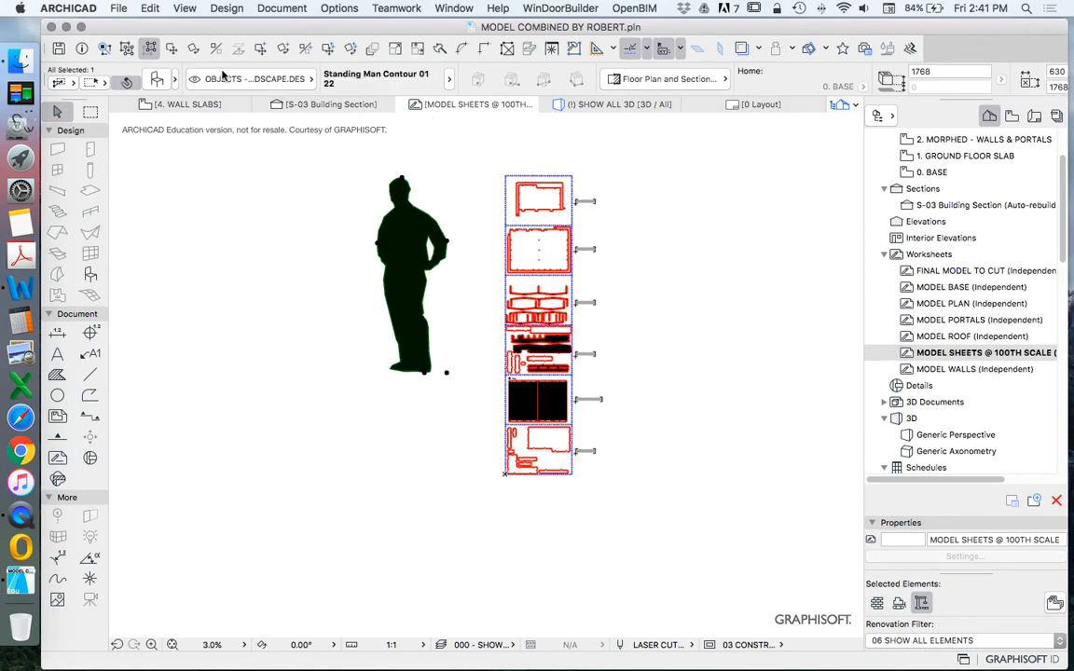
pyautogui.click(261, 49)
pyautogui.click(408, 269)
pyautogui.click(318, 269)
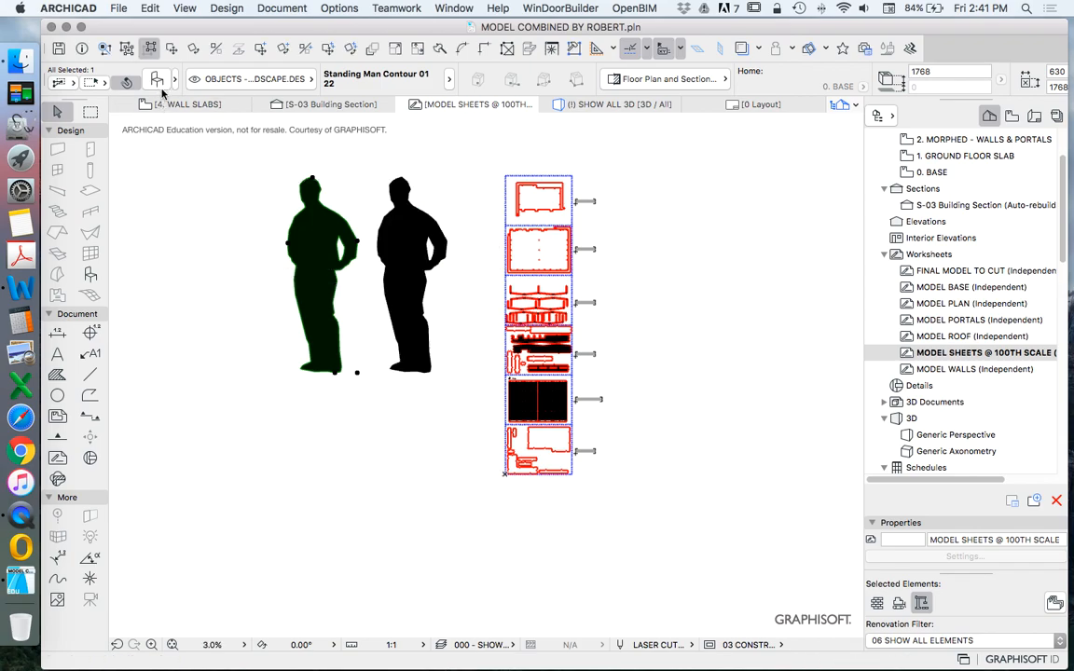
# Change the copied standing man to Standing Man Contour 02 22 with its view type set to Front View.
pyautogui.press('super+t')
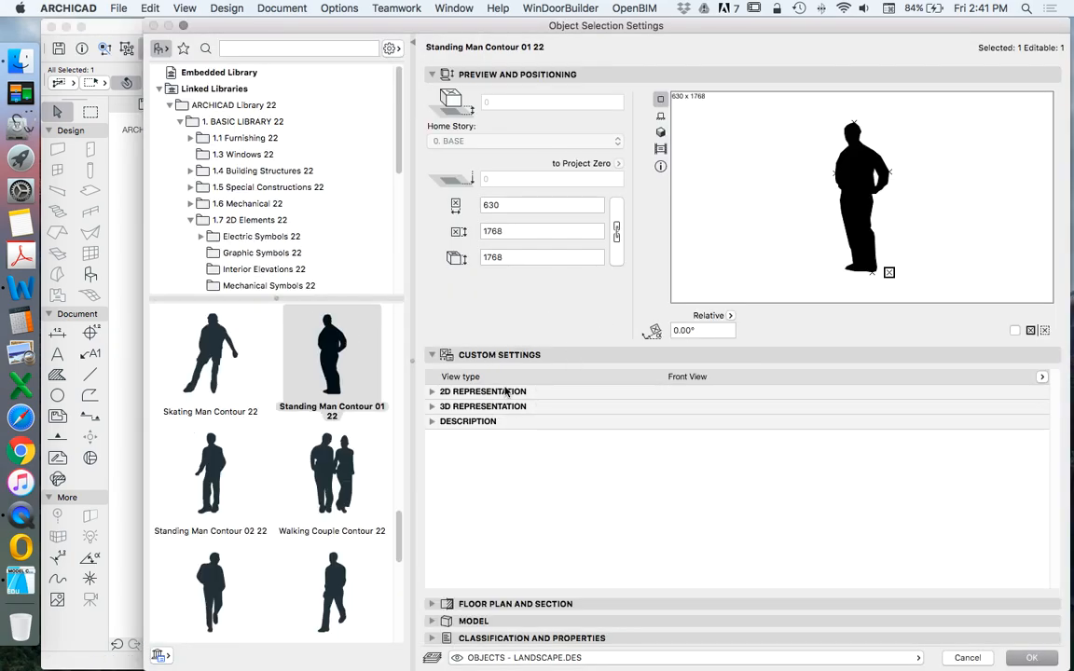
pyautogui.click(448, 392)
pyautogui.click(433, 391)
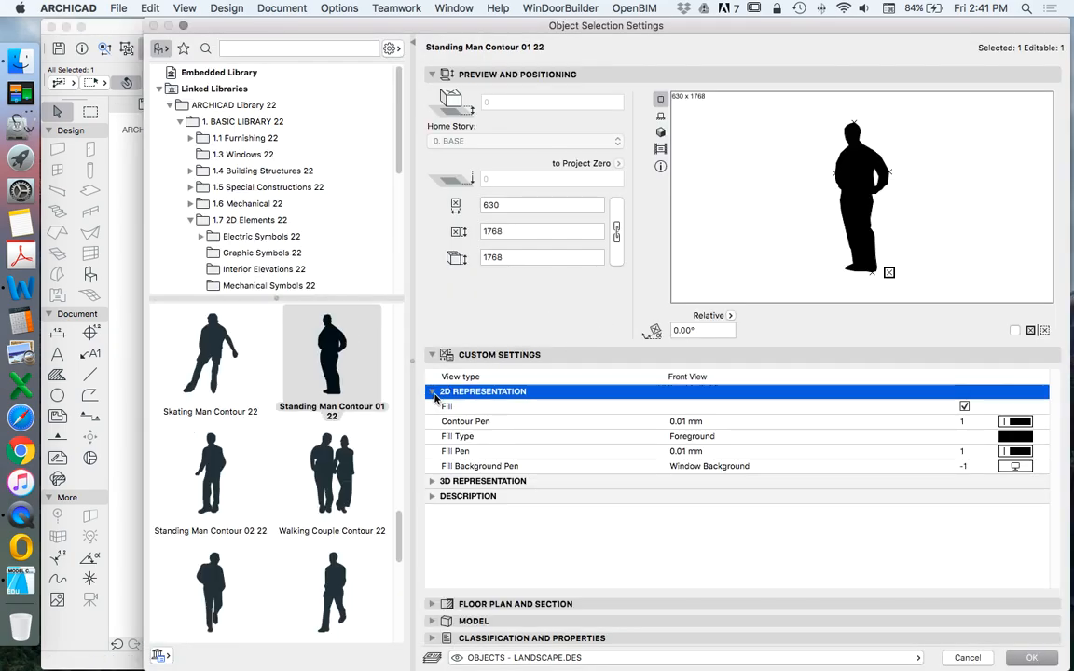
pyautogui.scroll(-1, 352, 389)
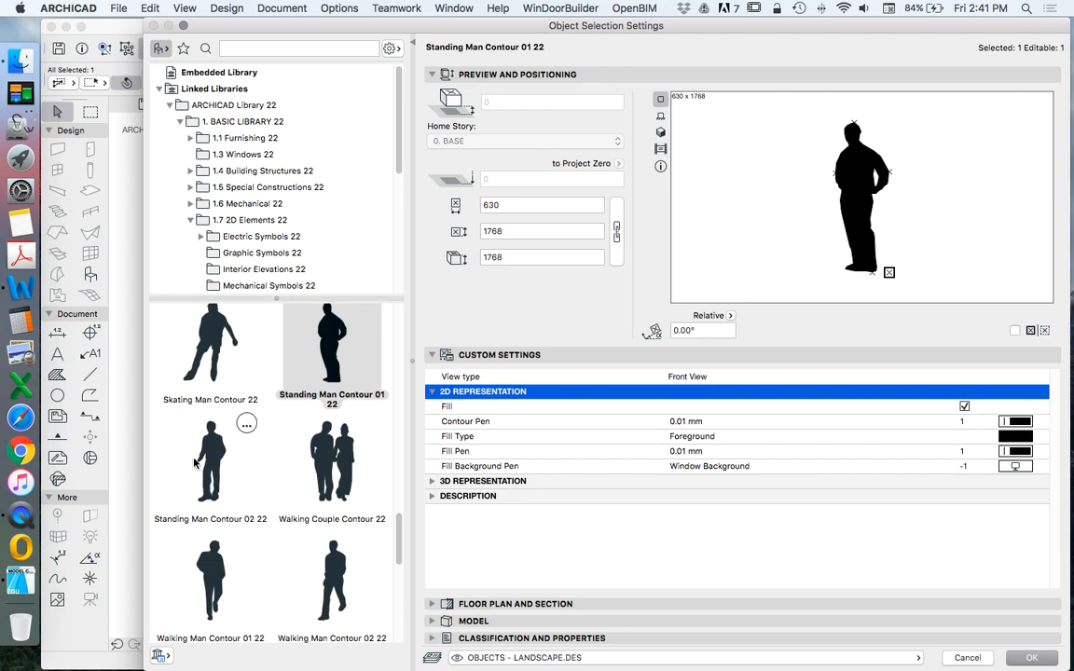
pyautogui.click(198, 458)
pyautogui.click(1042, 377)
pyautogui.click(1036, 391)
pyautogui.press('Return')
# Copy the second standing man to its left and change the copy to Walking Couple Contour 22 in Front View.
pyautogui.moveTo(394, 270); pyautogui.dragTo(233, 256)
pyautogui.click(152, 80)
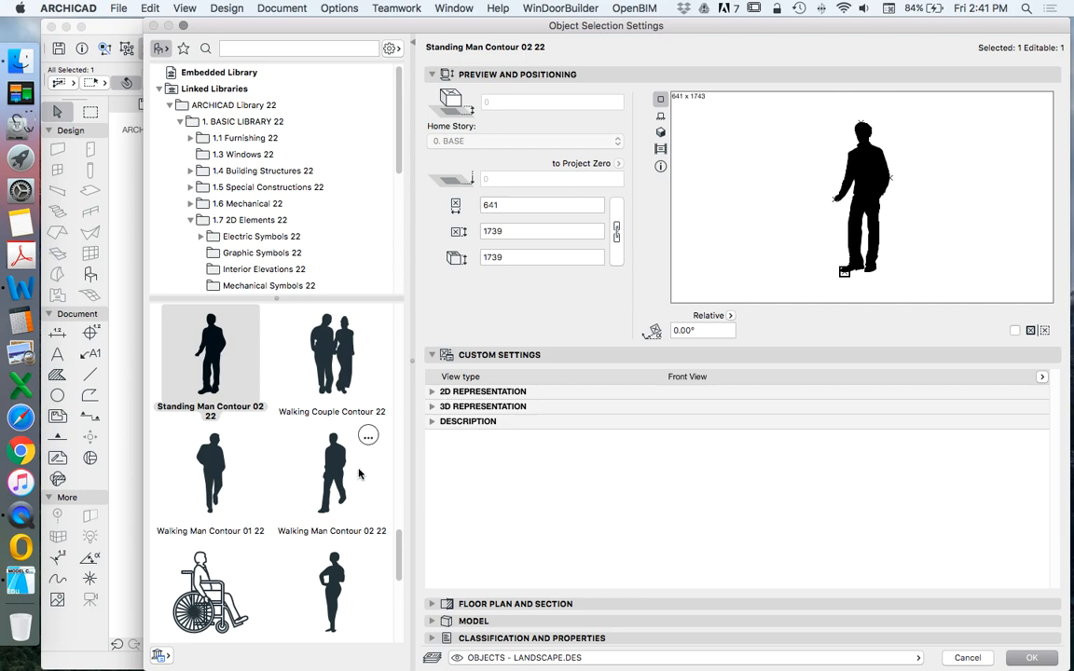
pyautogui.moveTo(186, 585)
pyautogui.click(347, 378)
pyautogui.click(1042, 378)
pyautogui.click(1006, 391)
pyautogui.click(1032, 657)
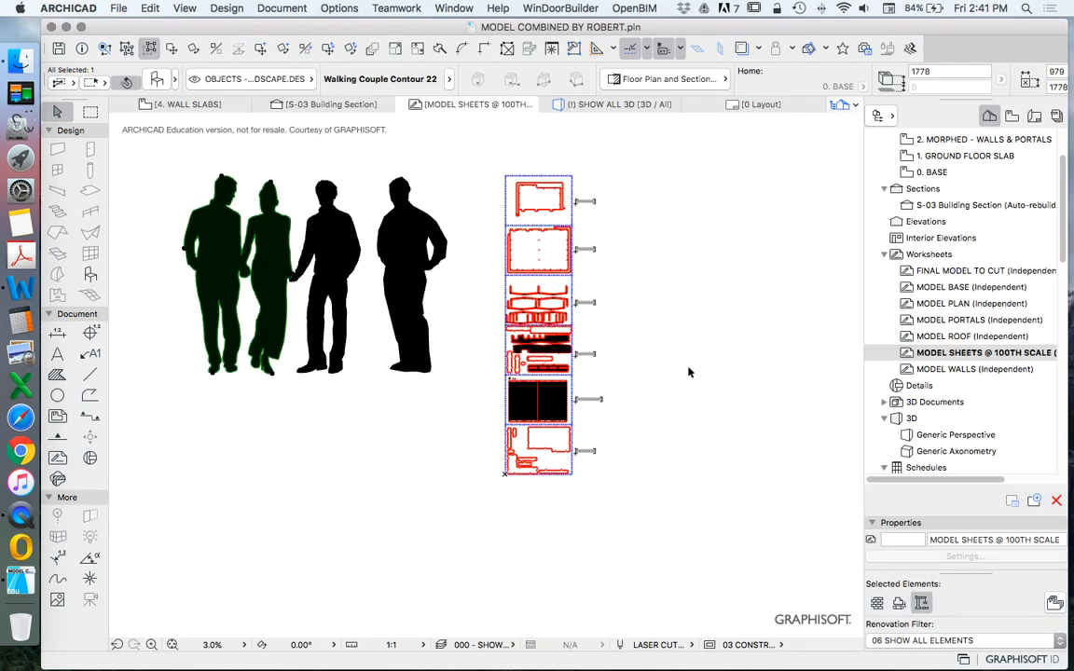
pyautogui.scroll(-3, 690, 372)
pyautogui.moveTo(440, 315); pyautogui.dragTo(423, 315)
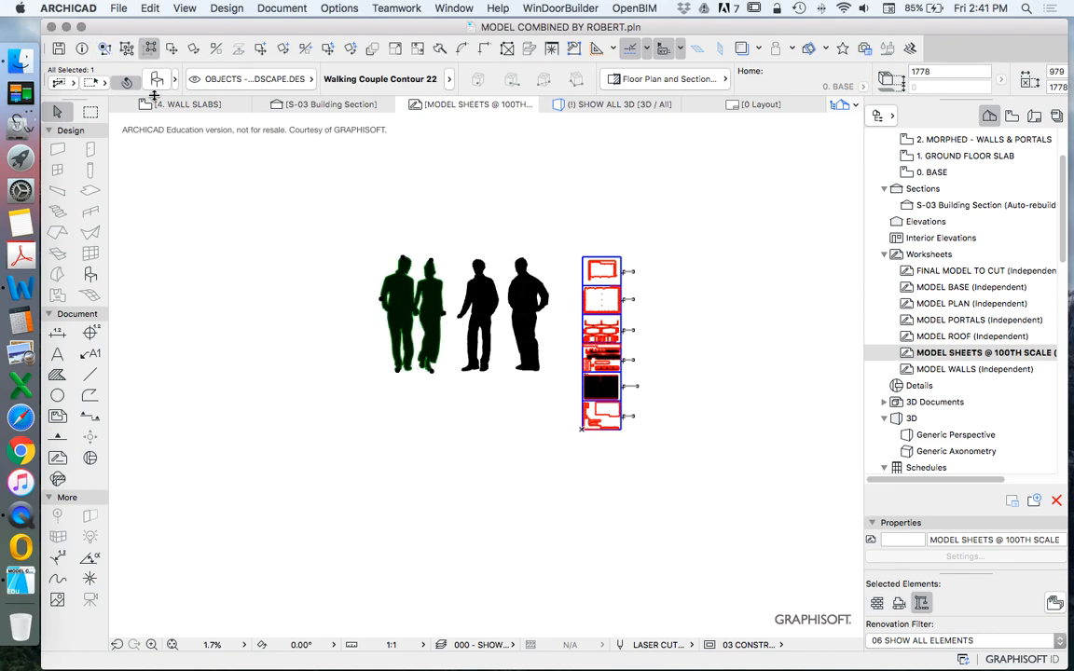
pyautogui.click(155, 82)
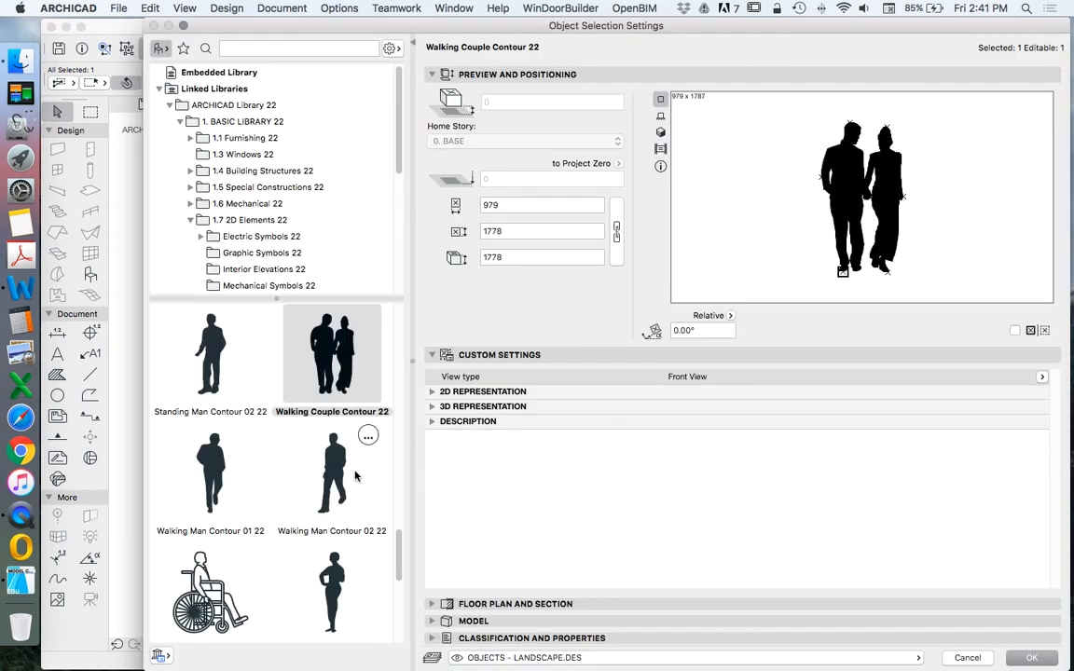
pyautogui.scroll(-5, 389, 484)
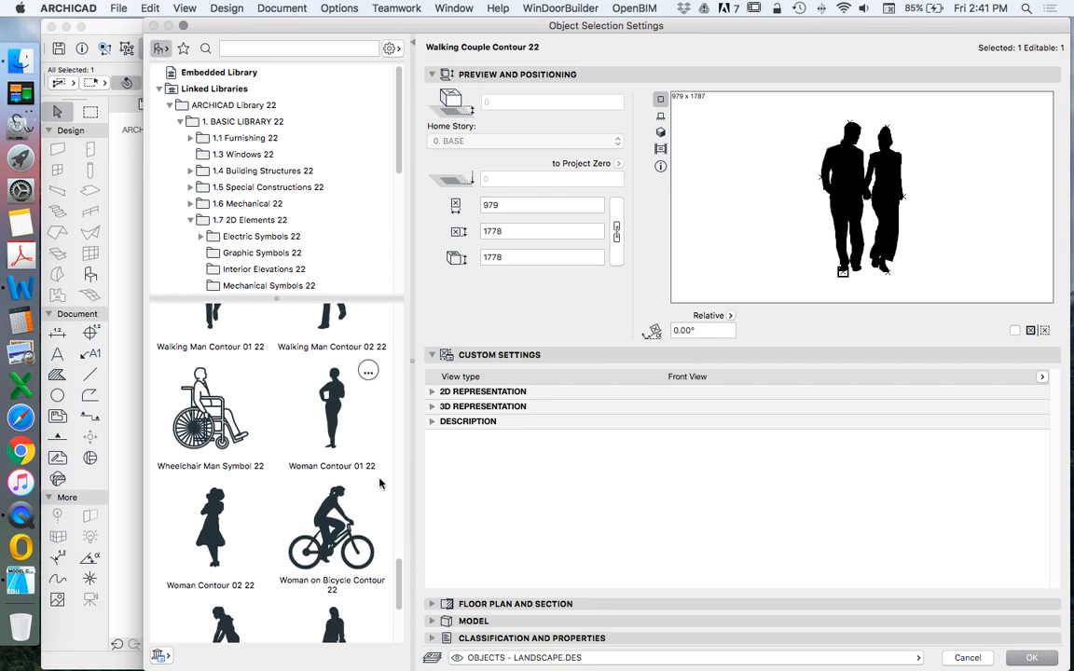
pyautogui.click(337, 403)
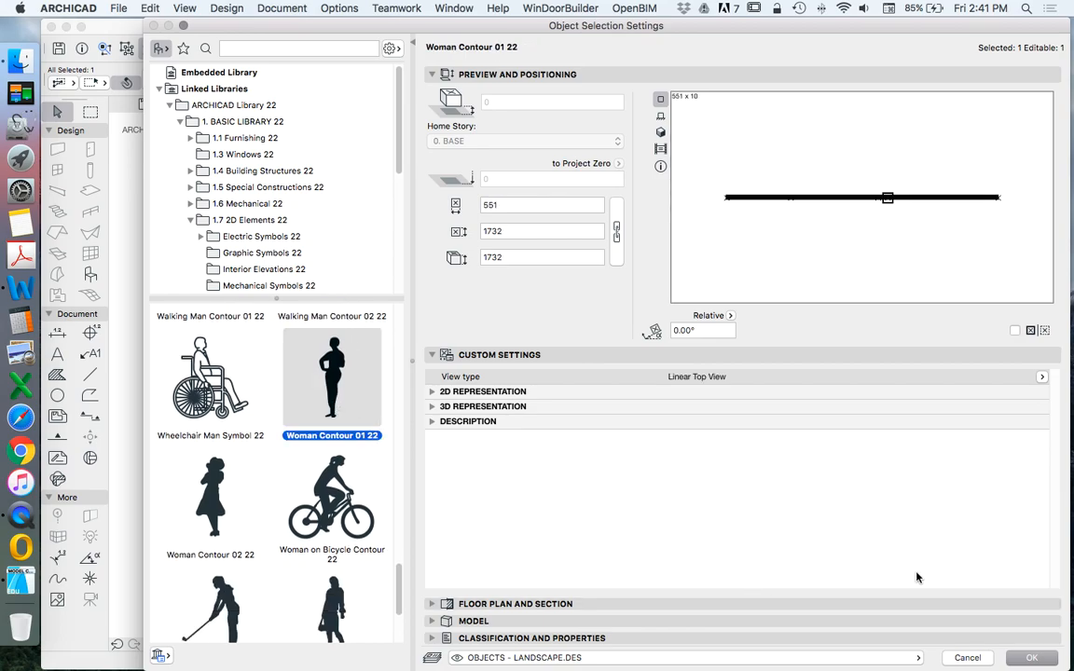
pyautogui.click(1042, 377)
pyautogui.click(1006, 659)
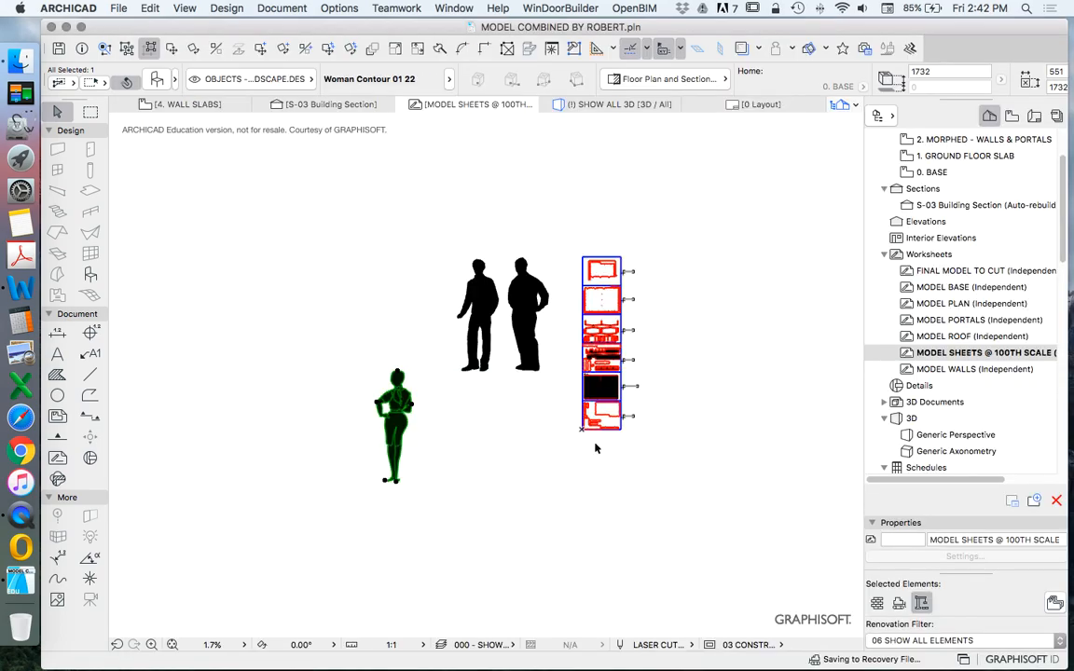
pyautogui.press('super+z')
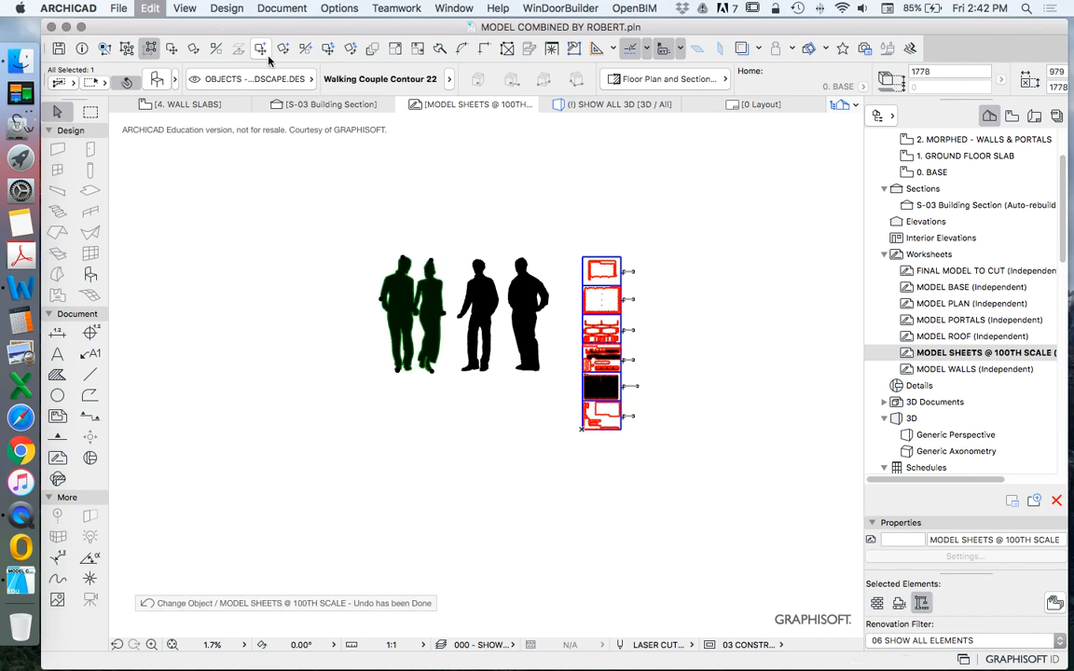
# Copy the full-size walking couple silhouette to its left, outside the cutting sheets.
pyautogui.click(260, 48)
pyautogui.click(412, 371)
pyautogui.click(334, 371)
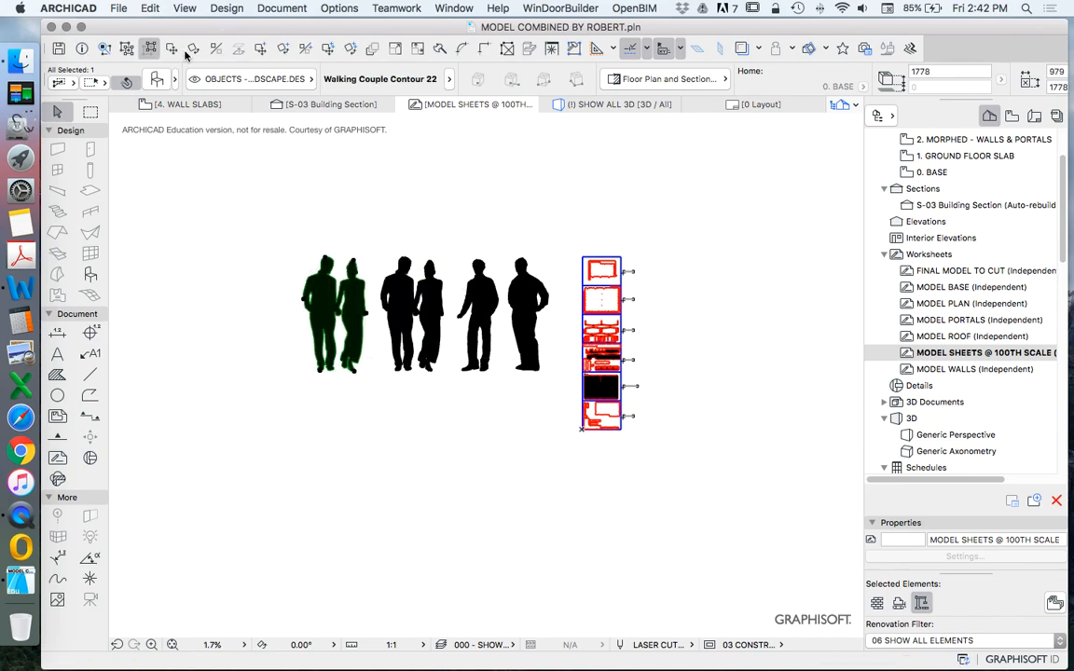
# Change the copied couple to Woman Contour 01 22 in Front View and move her level with the other full-size silhouettes.
pyautogui.click(152, 81)
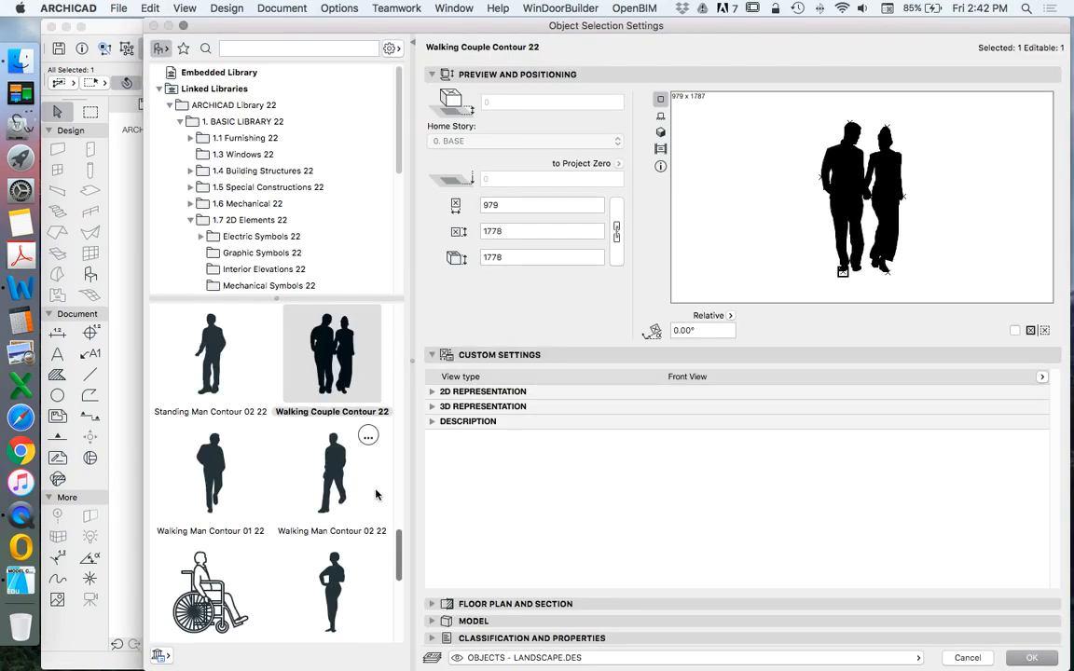
pyautogui.scroll(-1, 260, 475)
pyautogui.click(333, 574)
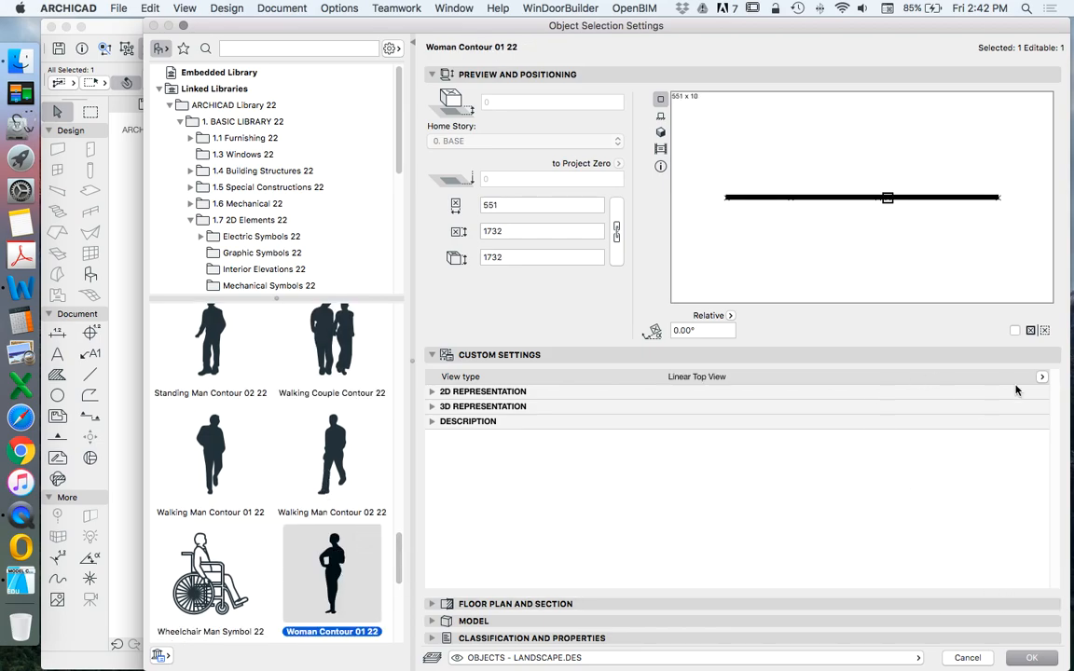
pyautogui.click(1043, 377)
pyautogui.click(1014, 390)
pyautogui.click(1031, 657)
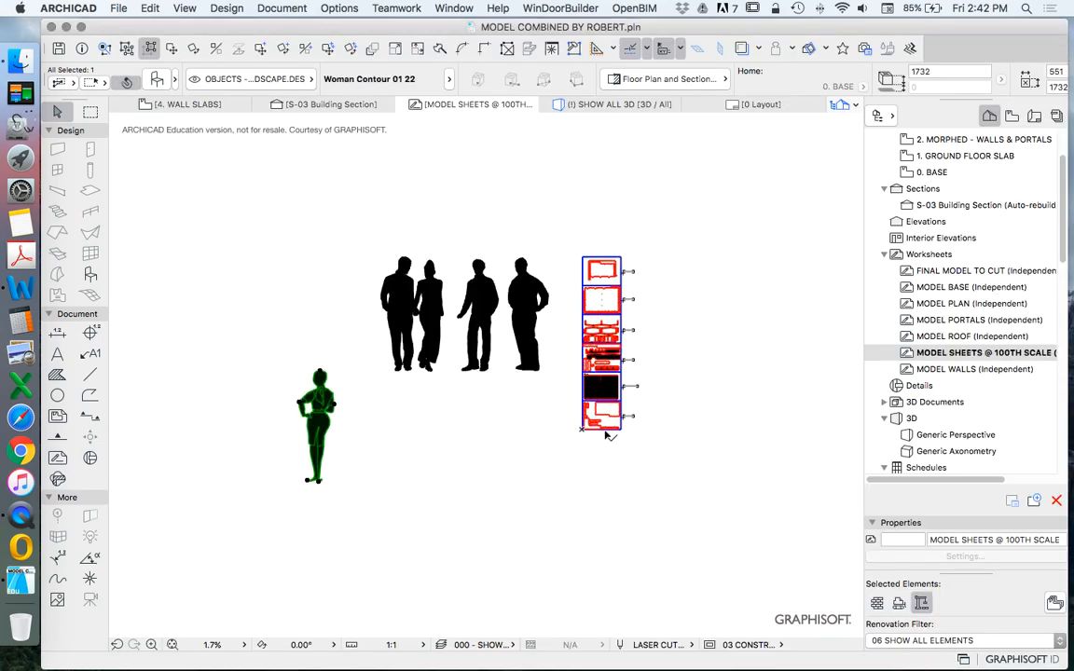
pyautogui.moveTo(329, 386); pyautogui.dragTo(348, 296)
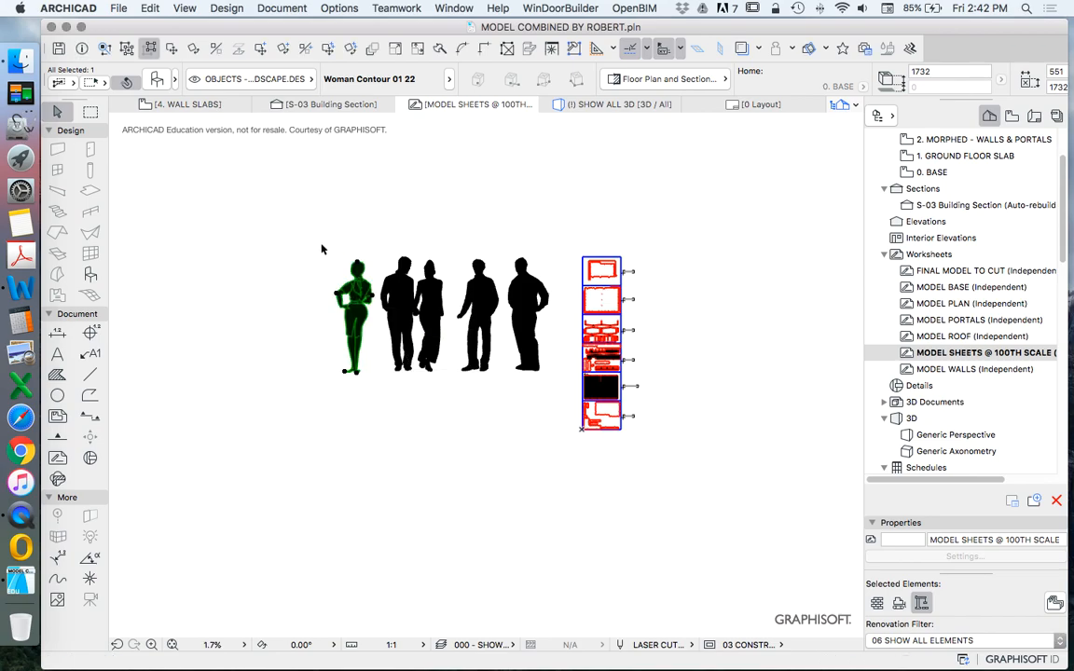
pyautogui.press('super+alt+d')
pyautogui.click(337, 288)
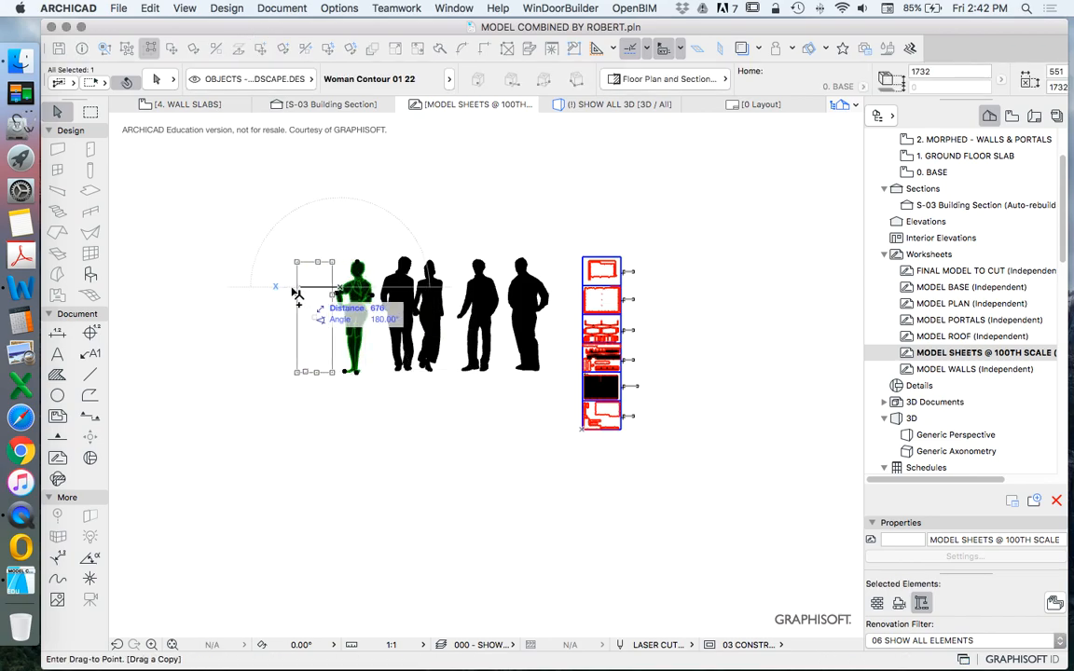
pyautogui.click(285, 294)
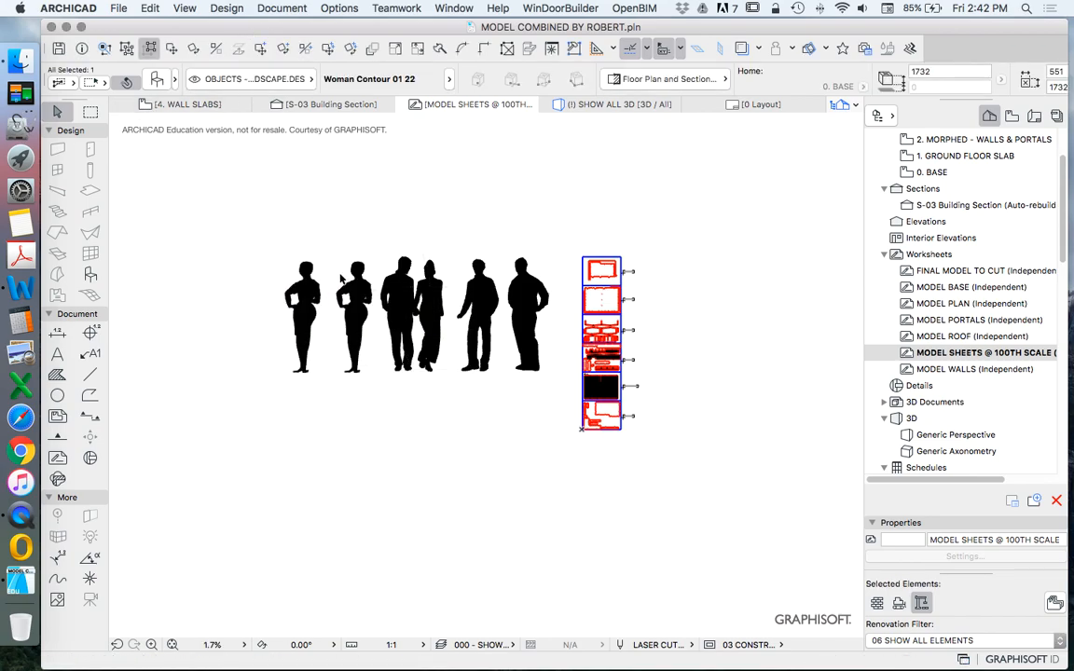
pyautogui.press('Delete')
pyautogui.click(348, 310)
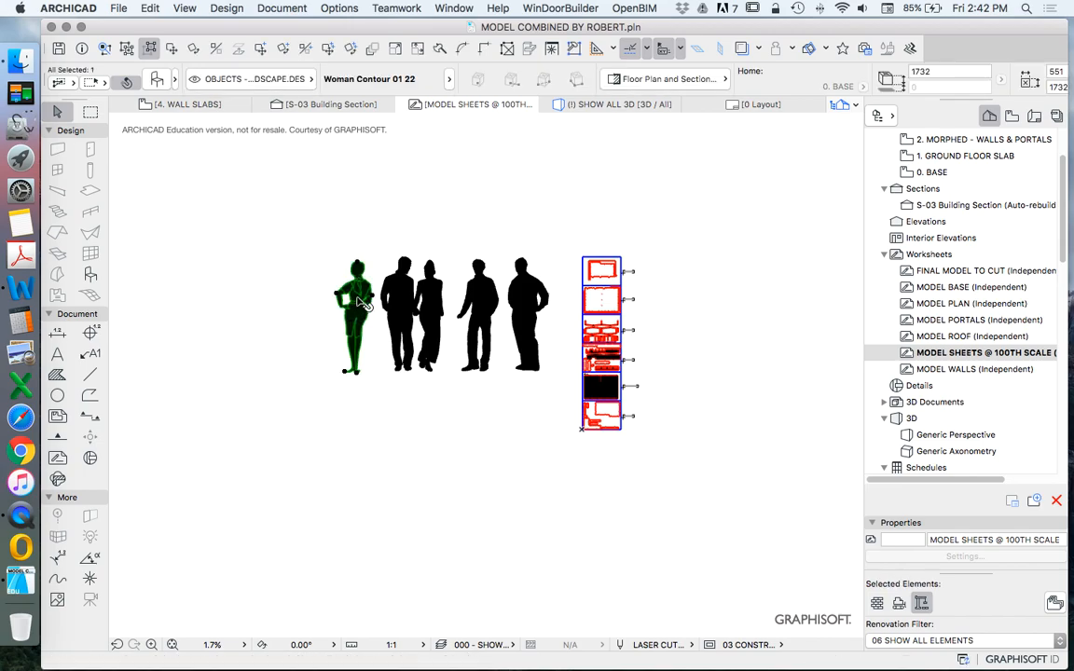
# Change the single woman silhouette to Woman Contour 02 22 with its view type set to Front View.
pyautogui.scroll(2, 348, 310)
pyautogui.scroll(-3, 347, 311)
pyautogui.scroll(3, 347, 310)
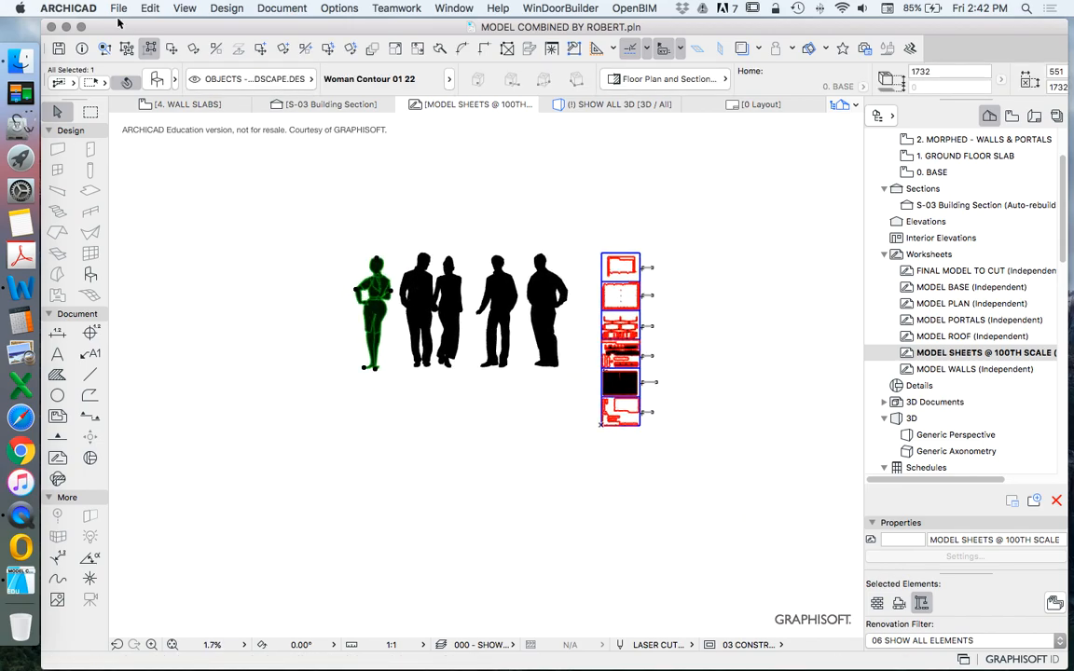
pyautogui.click(155, 78)
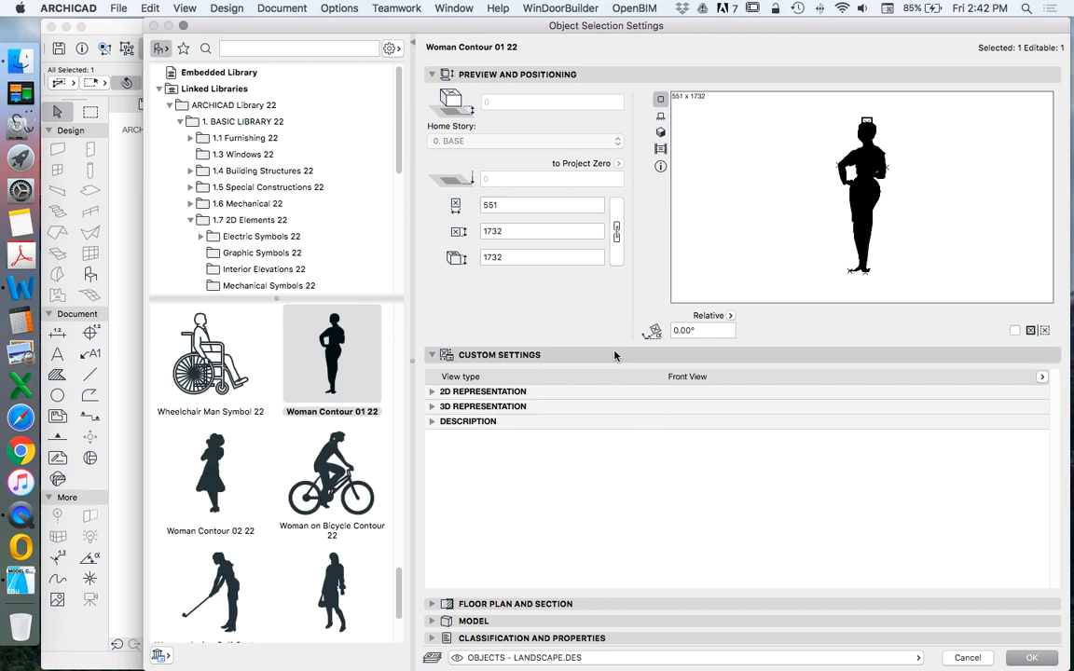
pyautogui.scroll(-1, 280, 419)
pyautogui.click(211, 447)
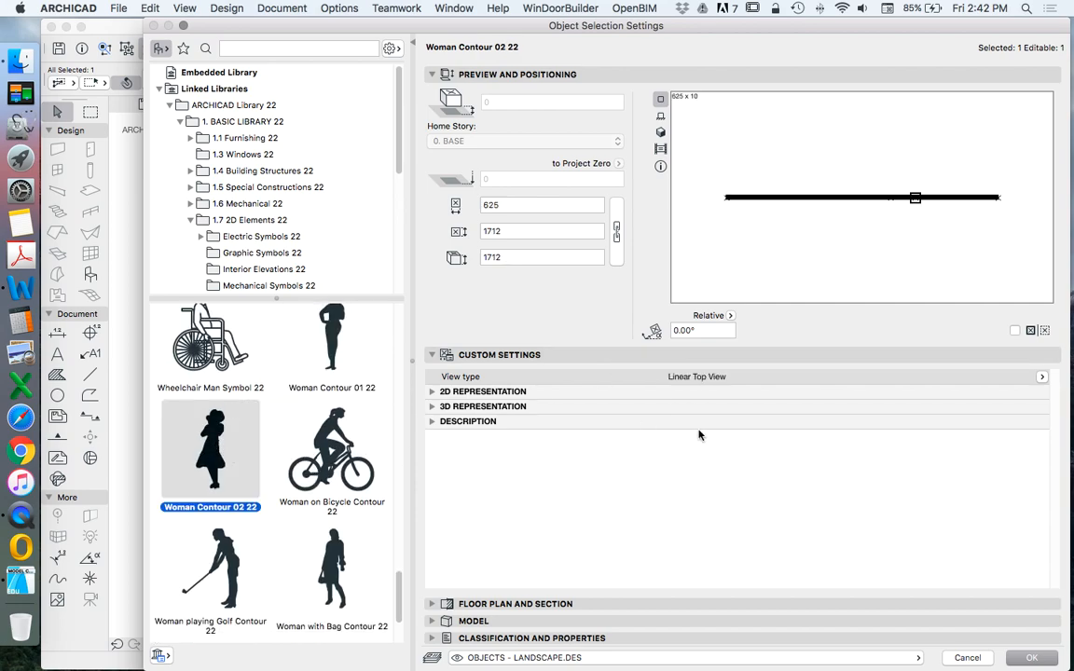
pyautogui.click(1042, 377)
pyautogui.click(978, 392)
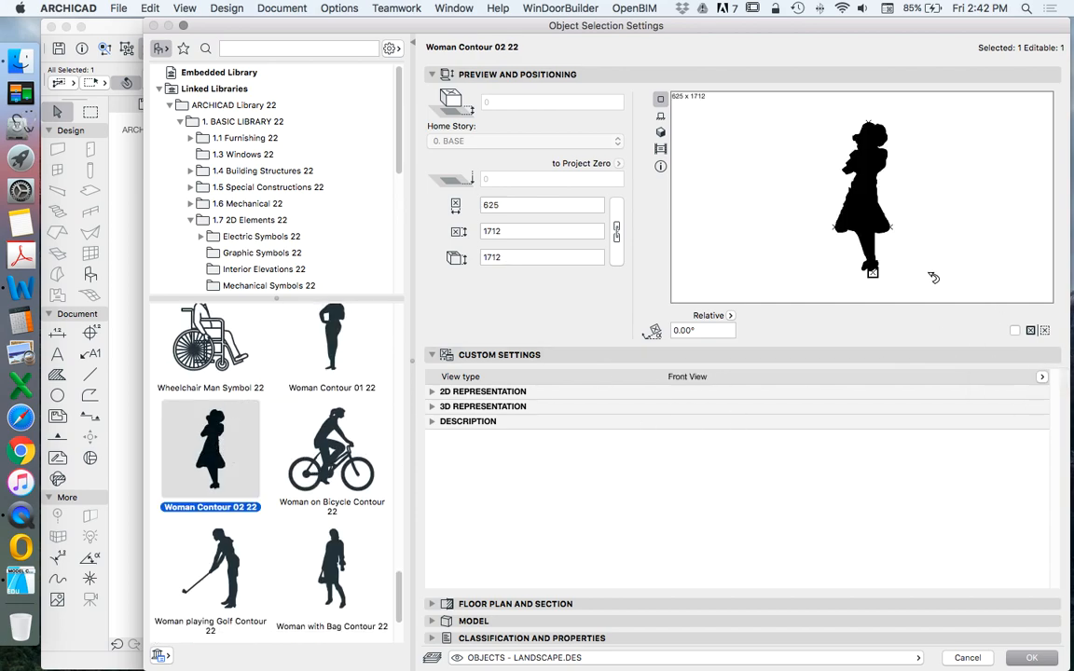
pyautogui.press('Return')
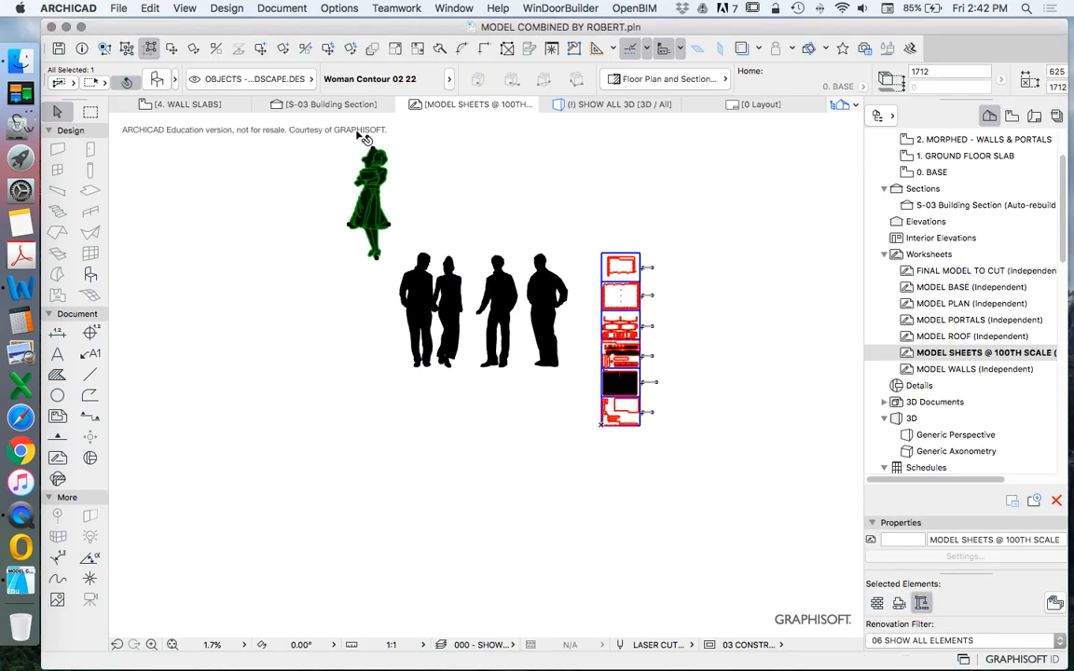
# Move the woman with the hat down into the row of full-size silhouettes, beside the walking couple.
pyautogui.scroll(5, 366, 138)
pyautogui.scroll(-4, 409, 248)
pyautogui.moveTo(408, 249); pyautogui.dragTo(399, 384)
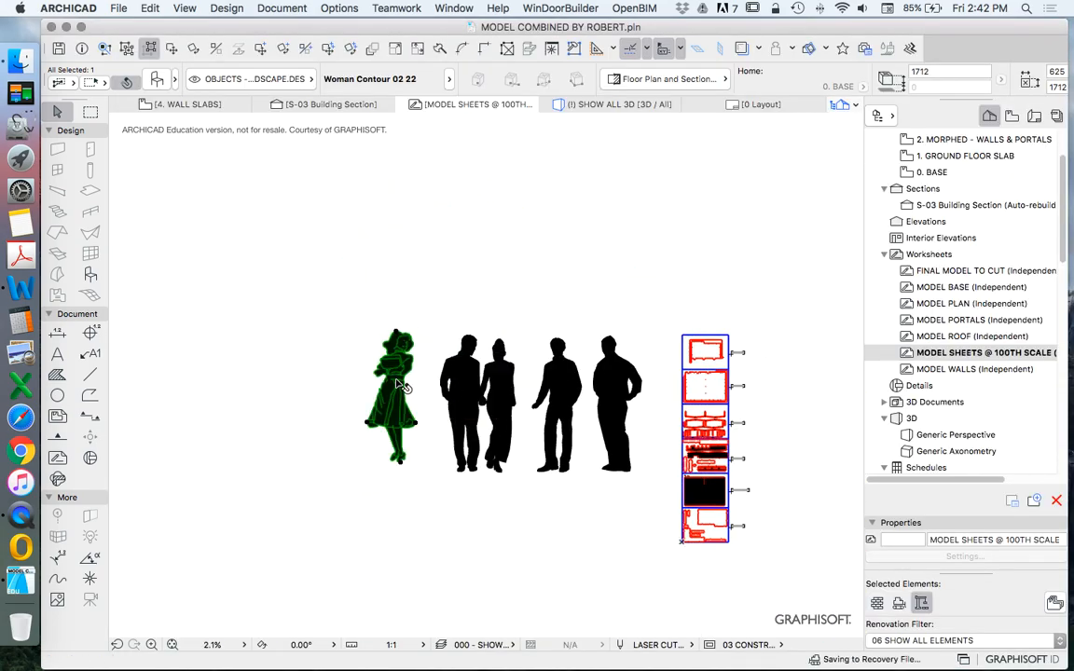
# Examine the 2D representation settings of the woman silhouette.
pyautogui.click(156, 82)
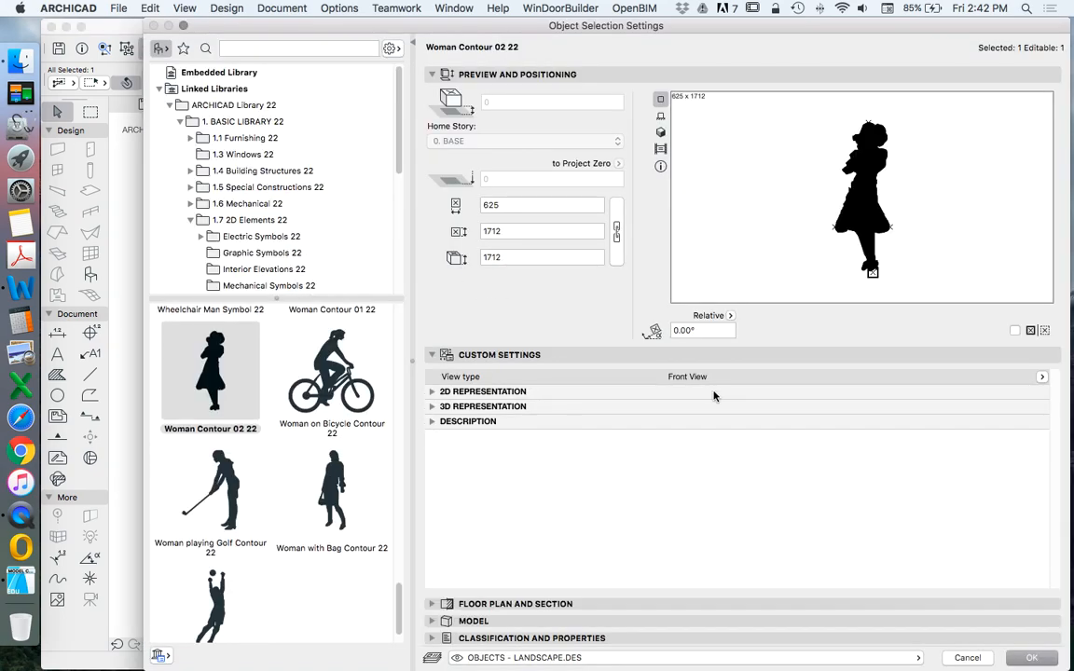
pyautogui.click(444, 393)
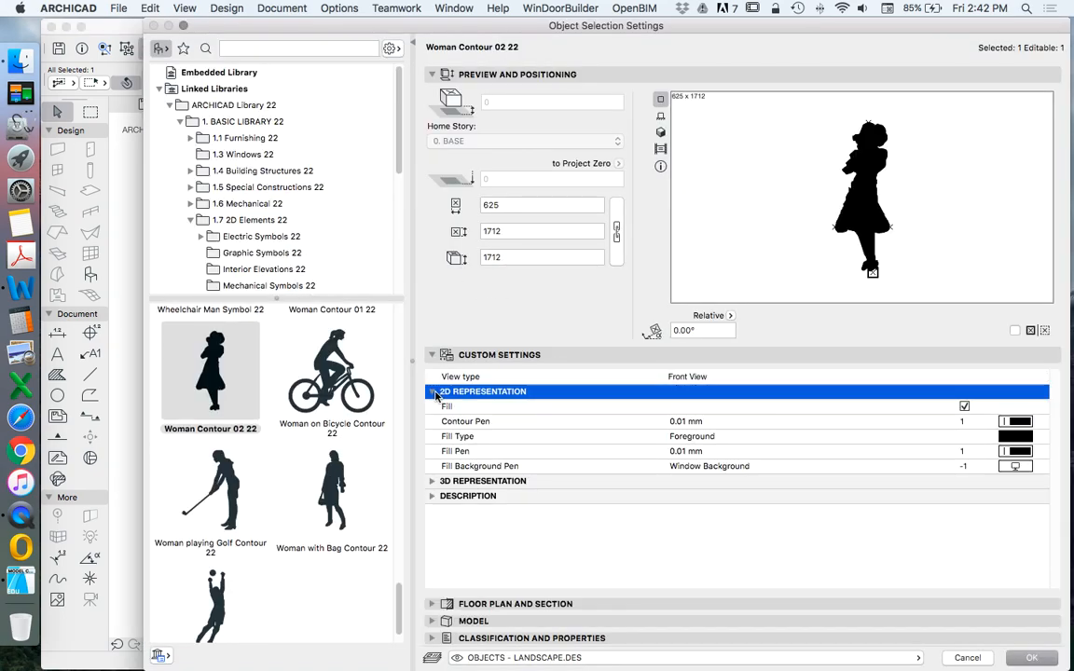
pyautogui.press('Escape')
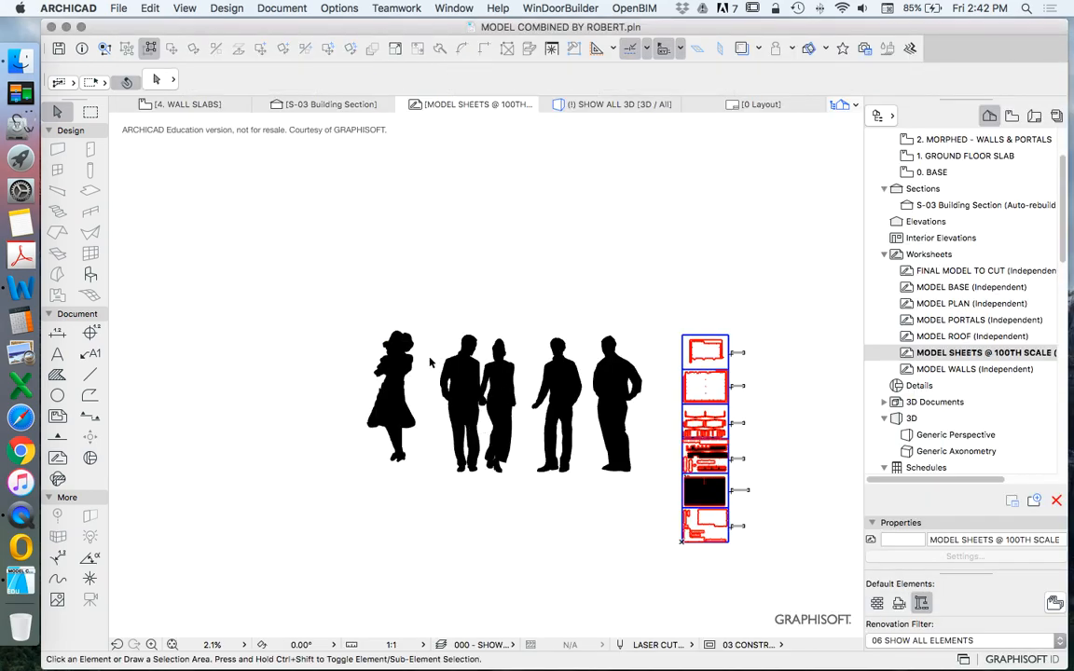
# Resize the four full-size silhouette objects together at a ratio of 1:100, including library parts, about a point below the standing man.
pyautogui.moveTo(307, 228); pyautogui.dragTo(578, 424)
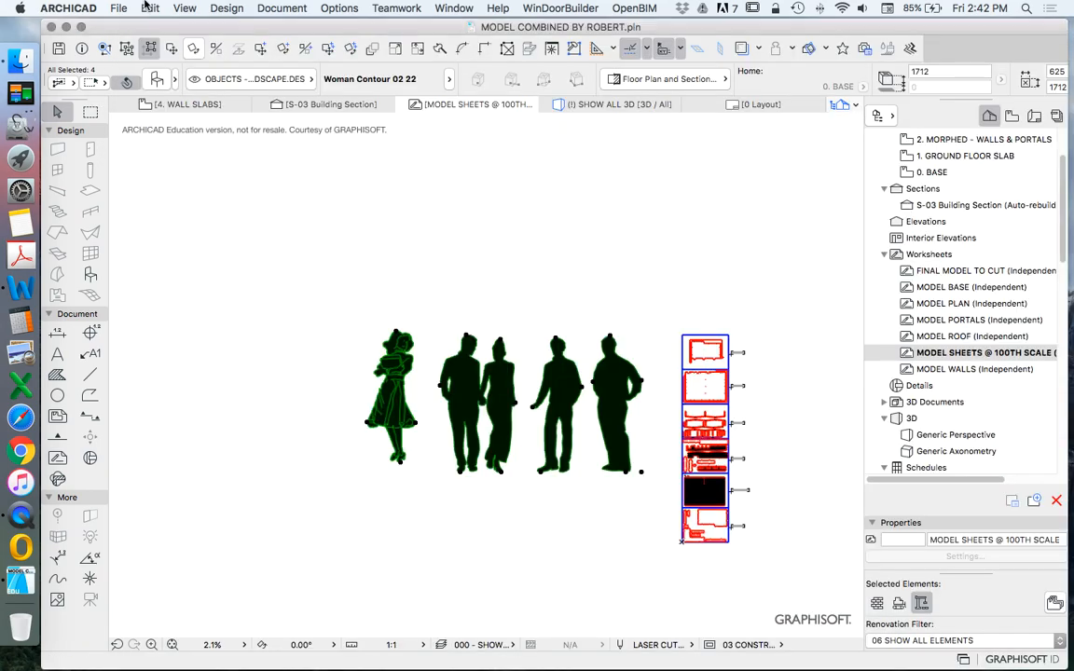
pyautogui.click(149, 7)
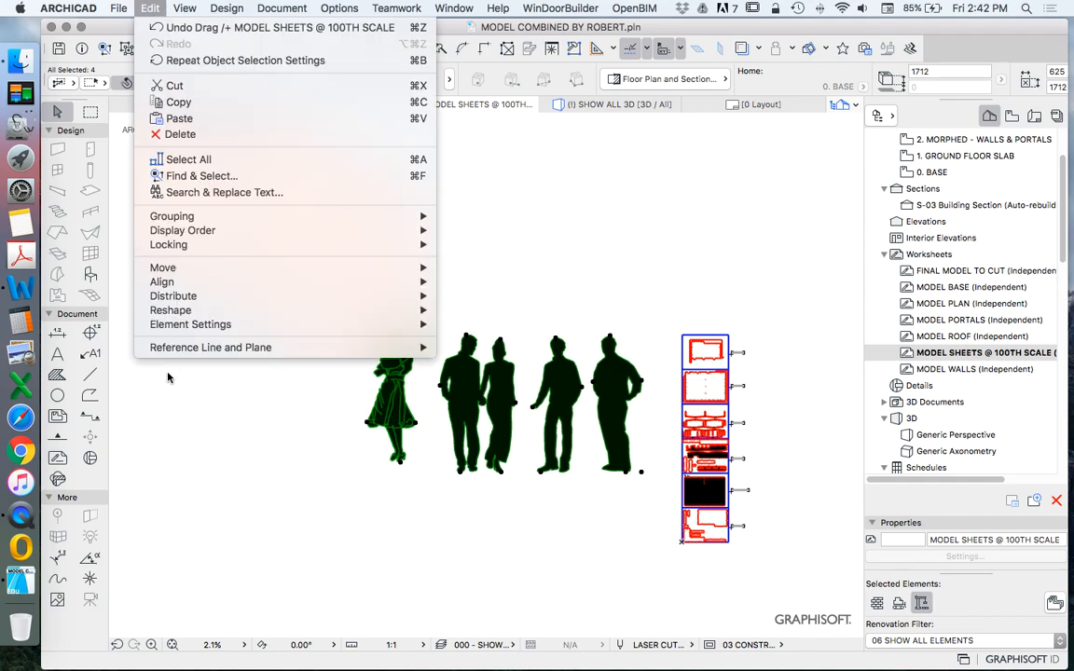
pyautogui.moveTo(176, 310)
pyautogui.click(484, 345)
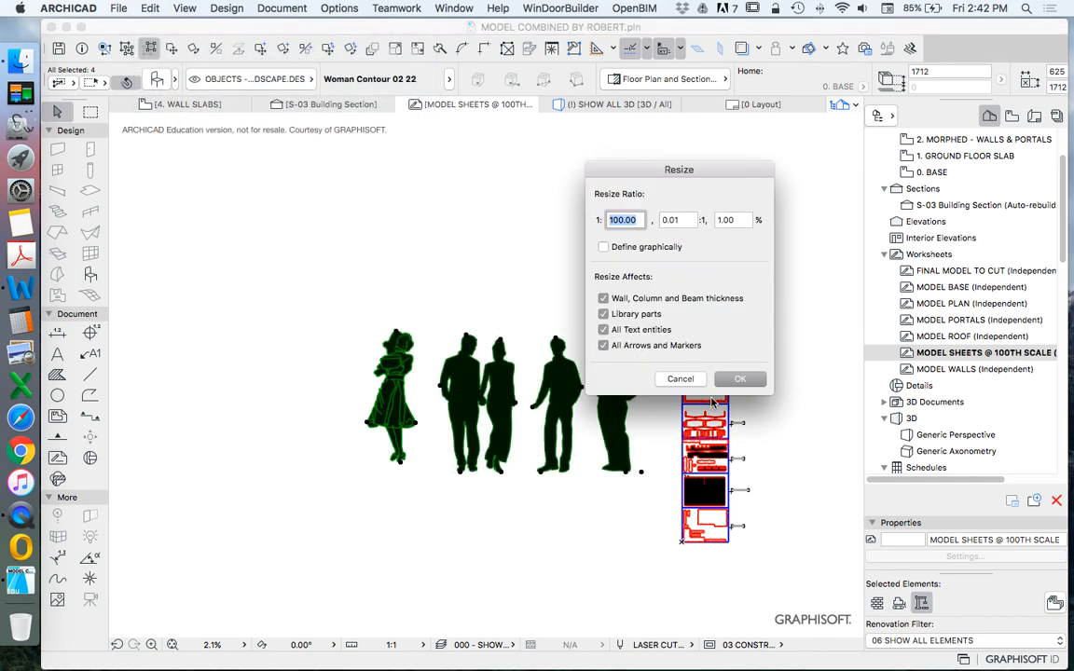
pyautogui.click(738, 380)
pyautogui.click(559, 480)
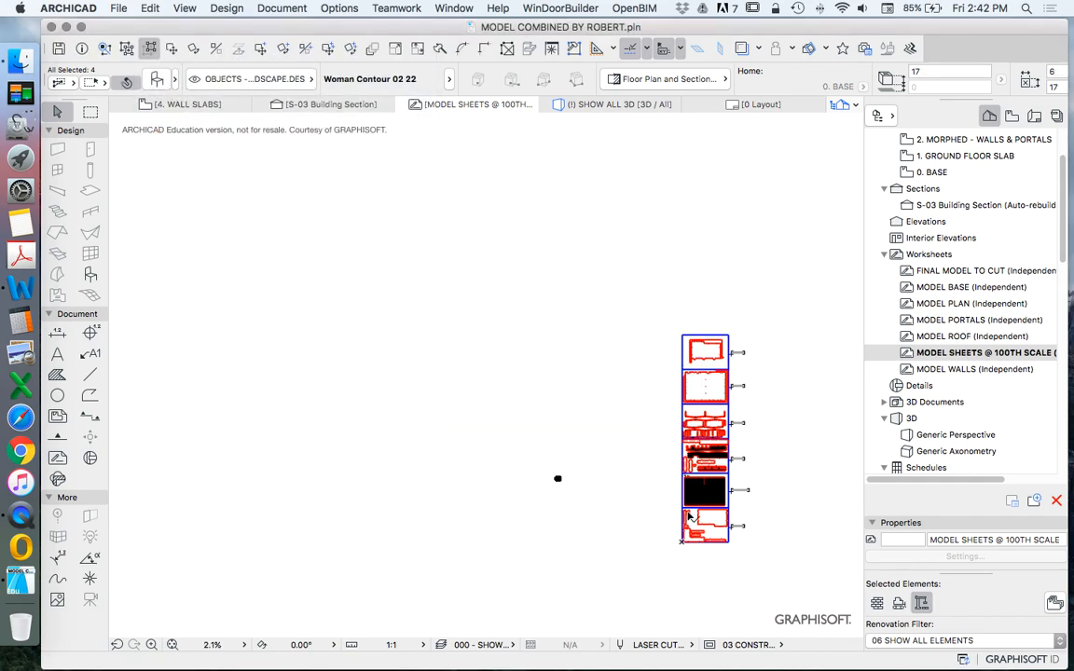
# Move the four scaled silhouettes onto the clear sheet, in line with the seated figure in the strip above the slotted panels.
pyautogui.scroll(5, 689, 515)
pyautogui.scroll(-3, 431, 328)
pyautogui.rightClick(370, 321)
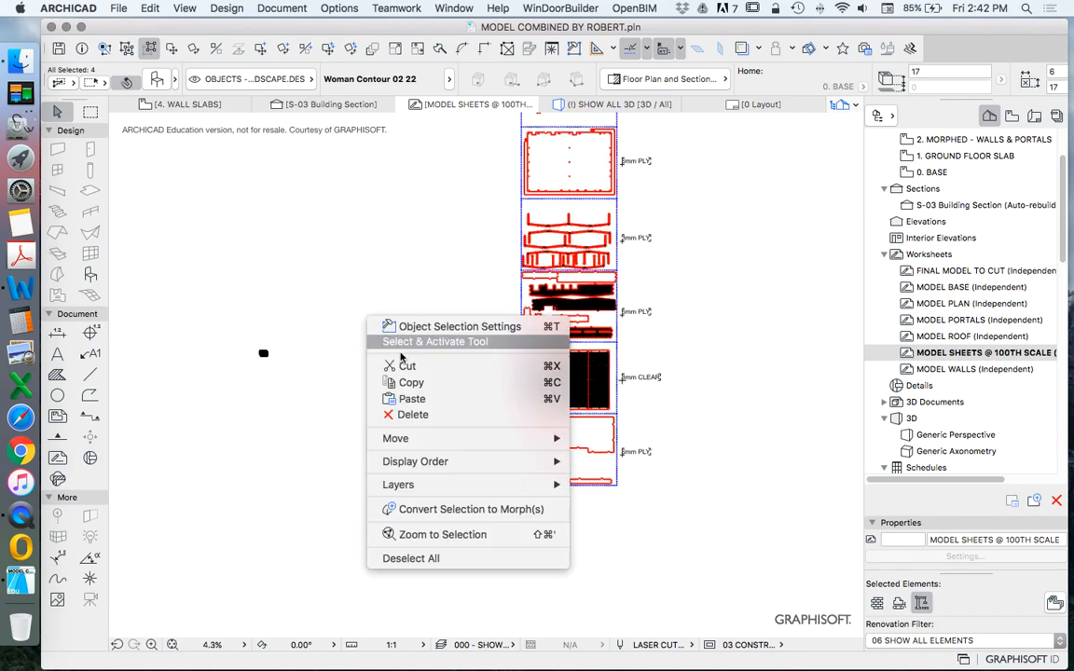
pyautogui.moveTo(508, 439)
pyautogui.click(610, 438)
pyautogui.click(261, 354)
pyautogui.scroll(6, 555, 347)
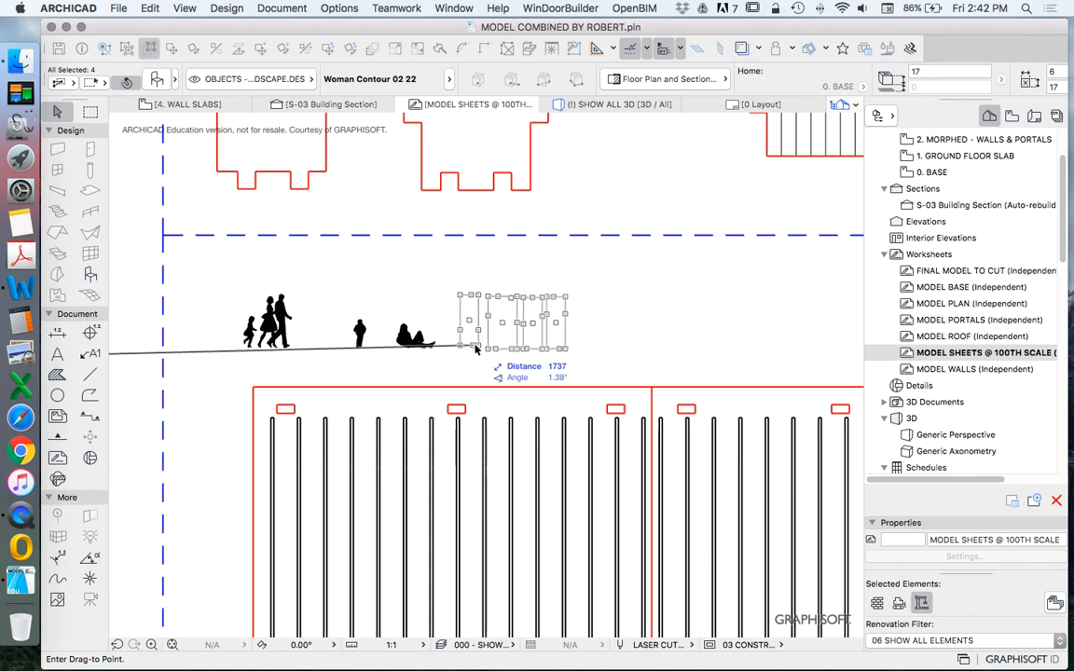
pyautogui.click(492, 347)
pyautogui.click(642, 364)
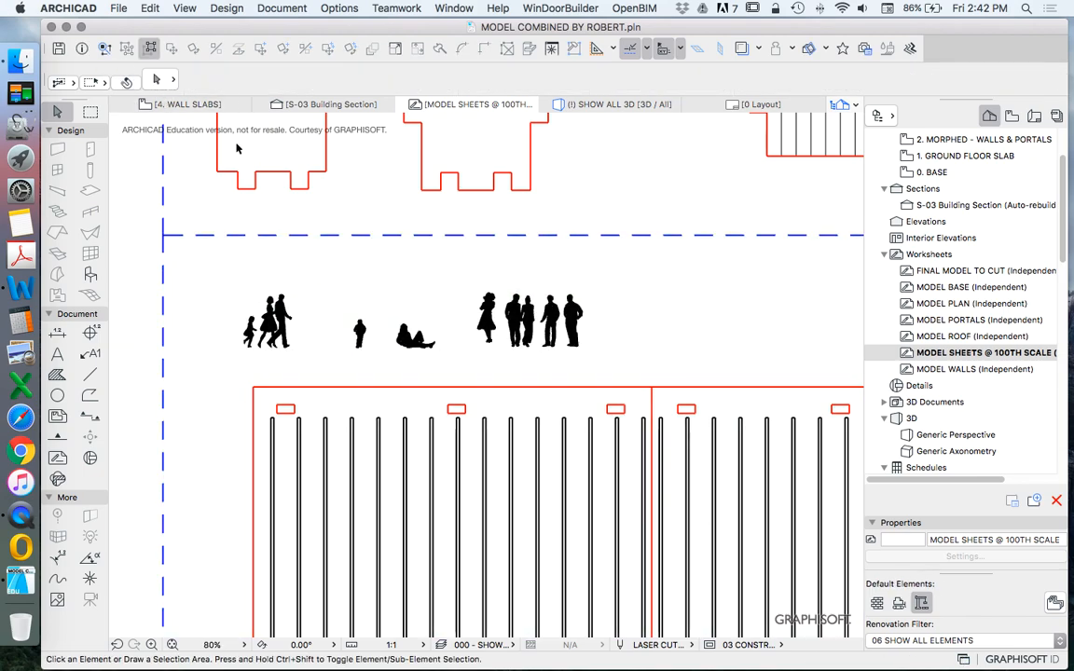
# Space out the two standing men and the walking couple along the row of people on the clear sheet.
pyautogui.moveTo(575, 317)
pyautogui.mouseDown()
pyautogui.moveTo(642, 317)
pyautogui.moveTo(591, 318)
pyautogui.mouseUp()
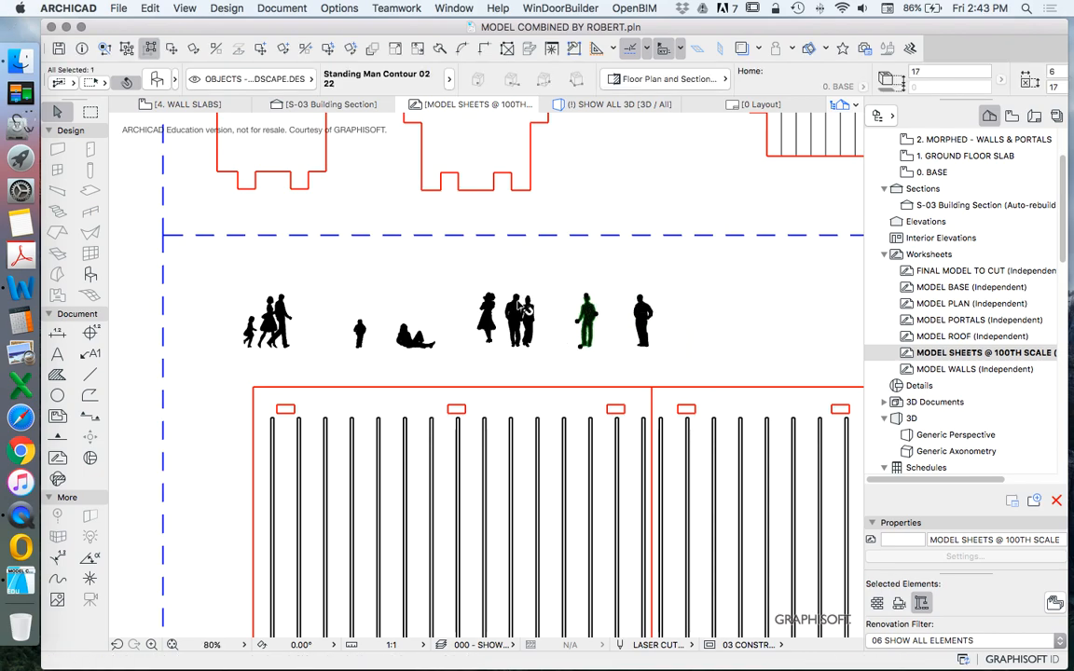
pyautogui.moveTo(519, 307); pyautogui.dragTo(530, 310)
pyautogui.click(575, 341)
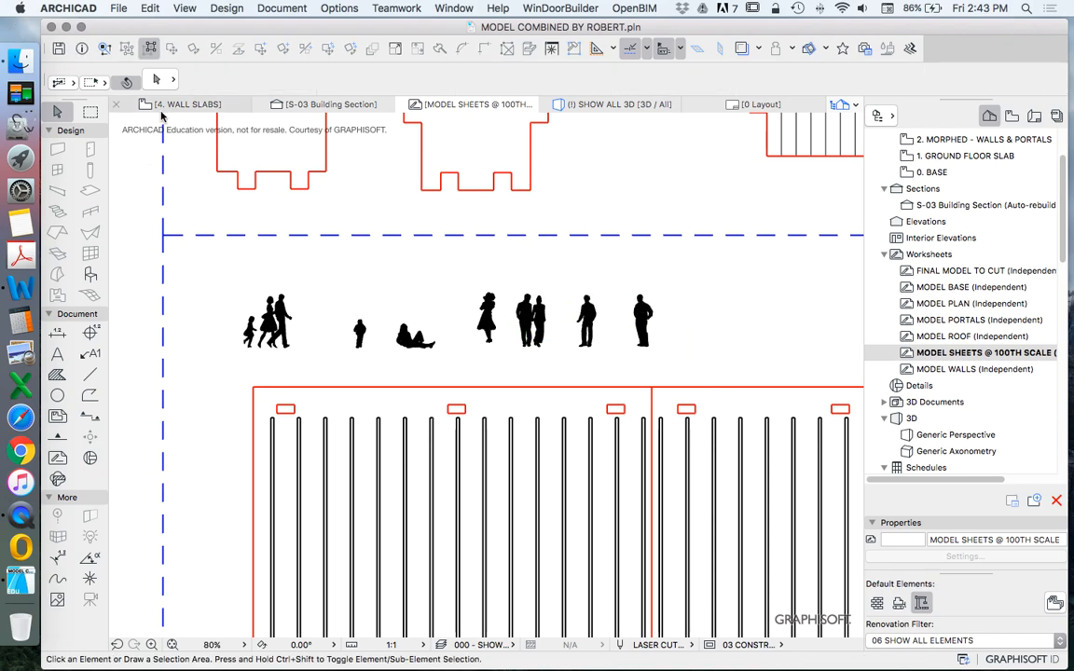
# Give all the people silhouettes on the clear sheet an Empty Fill and contour pen 2.
pyautogui.moveTo(200, 242); pyautogui.dragTo(664, 359)
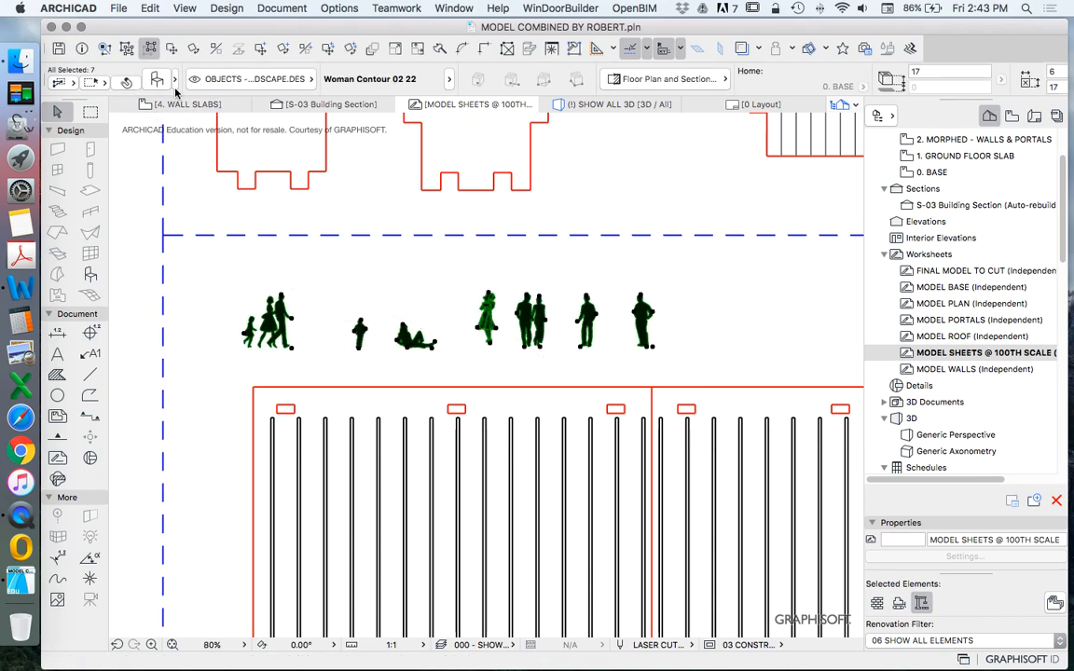
pyautogui.click(155, 80)
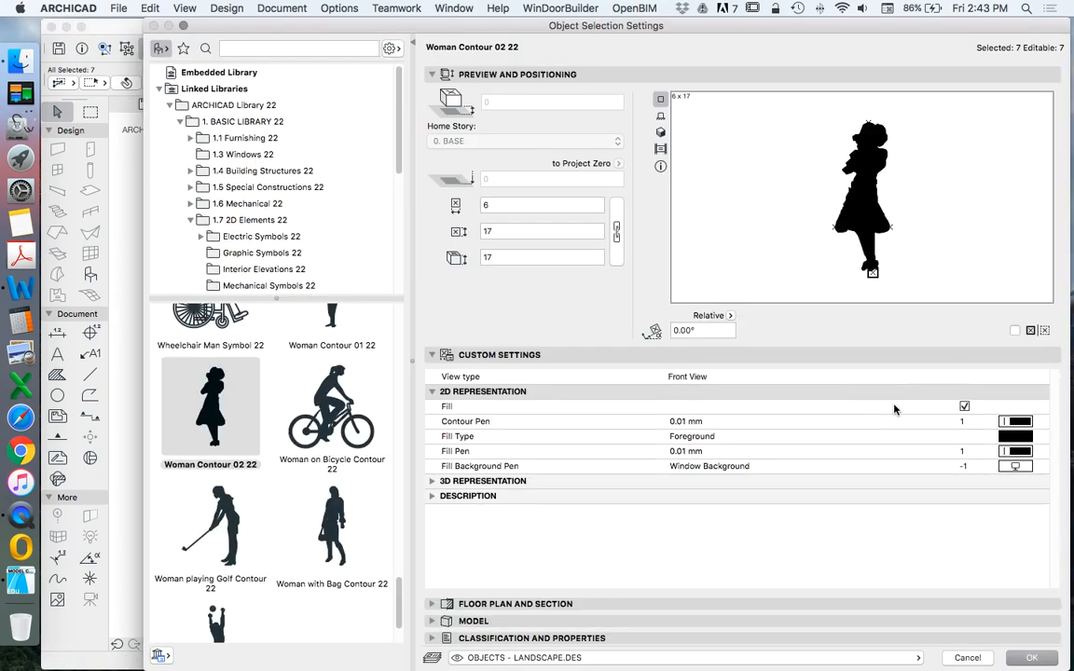
pyautogui.click(1018, 438)
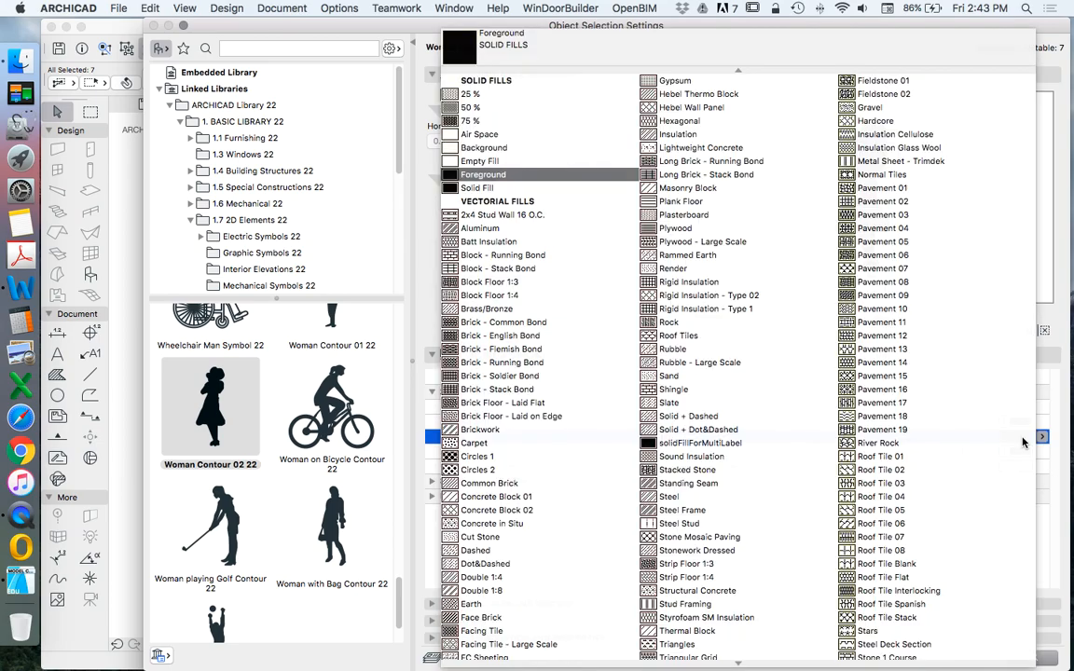
pyautogui.click(502, 161)
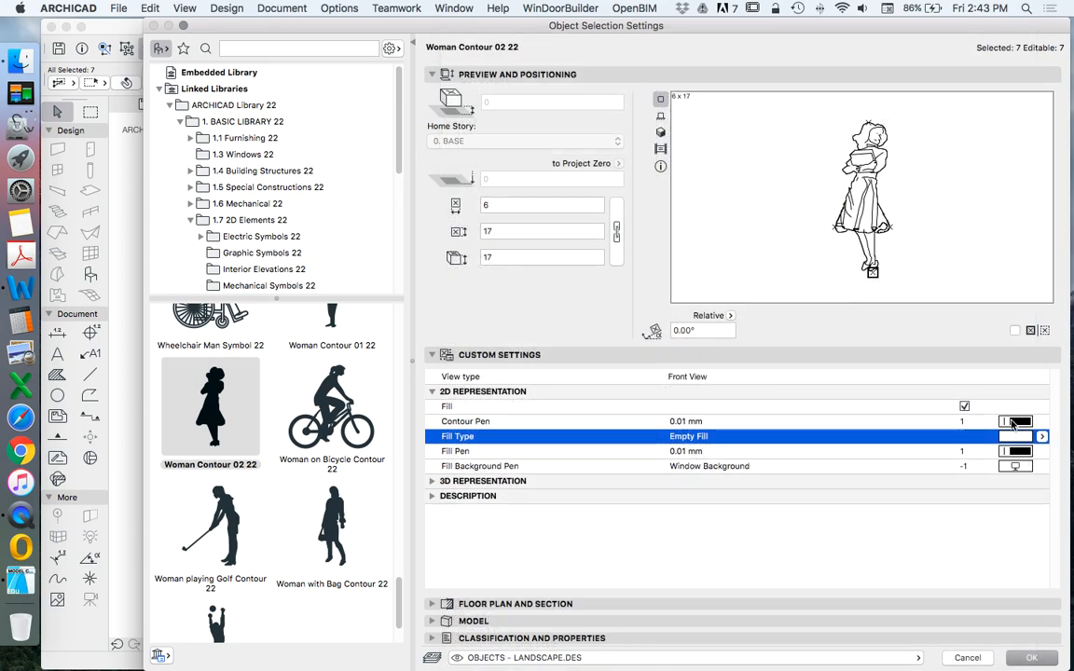
pyautogui.click(1015, 422)
pyautogui.click(728, 381)
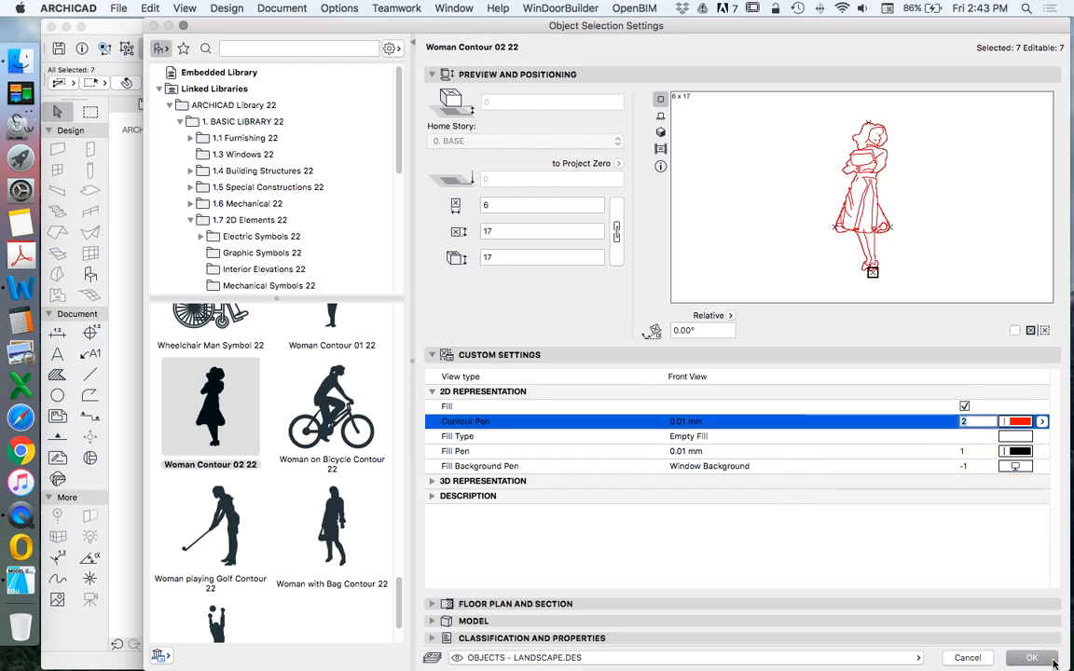
pyautogui.click(1054, 660)
# Delete the woman silhouette with the inner detail lines from the row of people.
pyautogui.click(435, 337)
pyautogui.scroll(6, 432, 307)
pyautogui.click(522, 317)
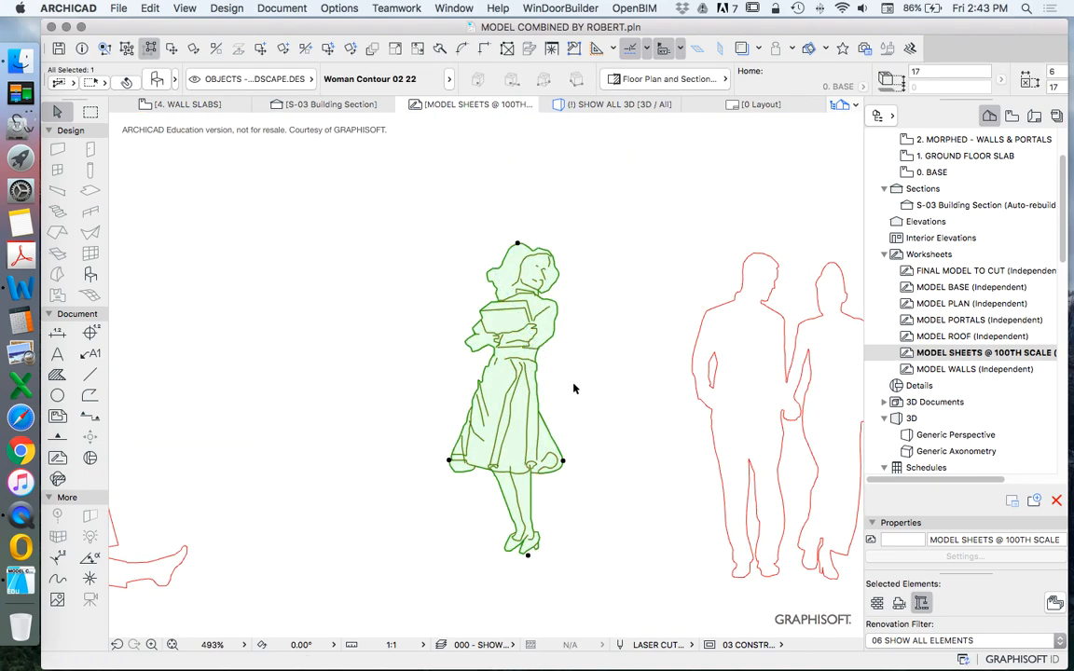
pyautogui.scroll(-8, 573, 388)
pyautogui.press('Delete')
pyautogui.scroll(1, 478, 352)
pyautogui.scroll(-8, 471, 343)
pyautogui.scroll(3, 399, 319)
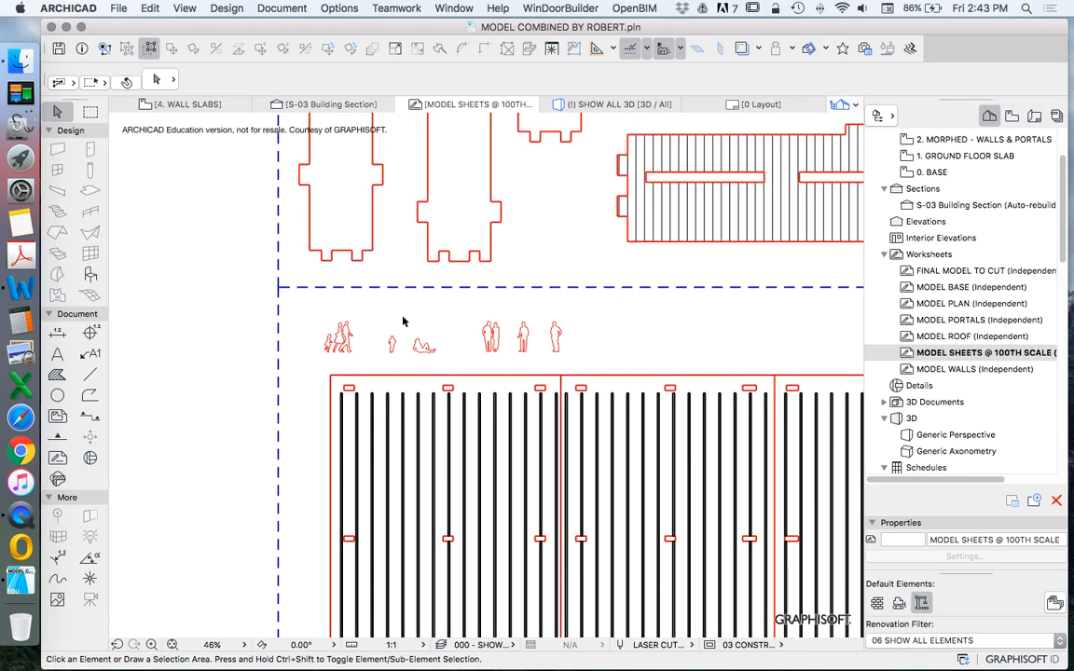
# Browse the people contour objects in the library for further silhouettes.
pyautogui.scroll(5, 503, 308)
pyautogui.scroll(-4, 569, 298)
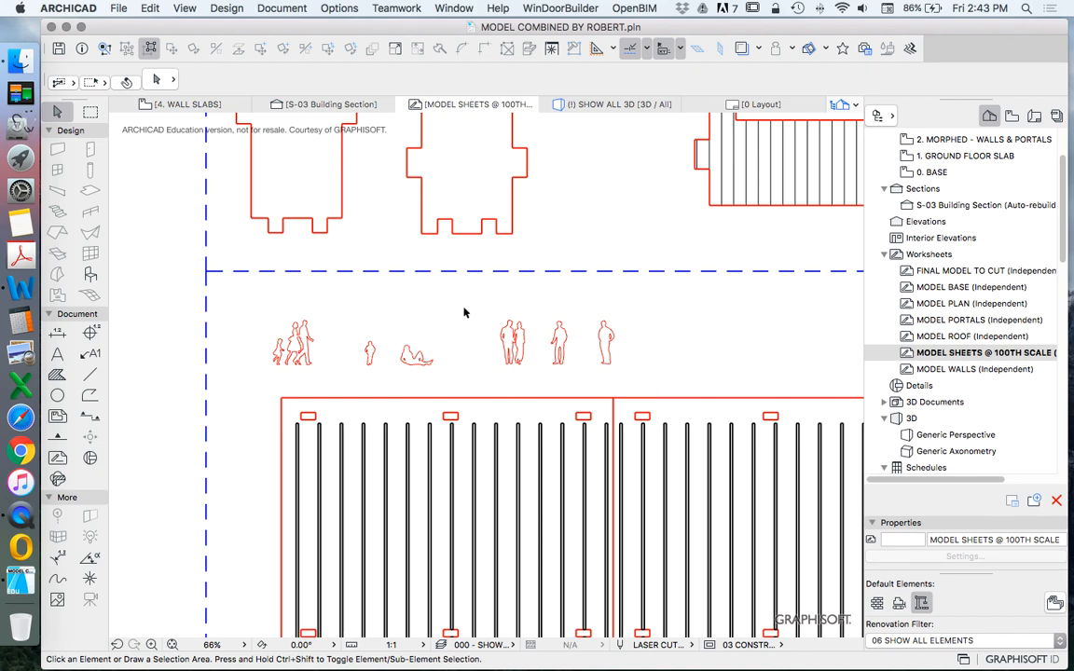
pyautogui.scroll(-5, 403, 326)
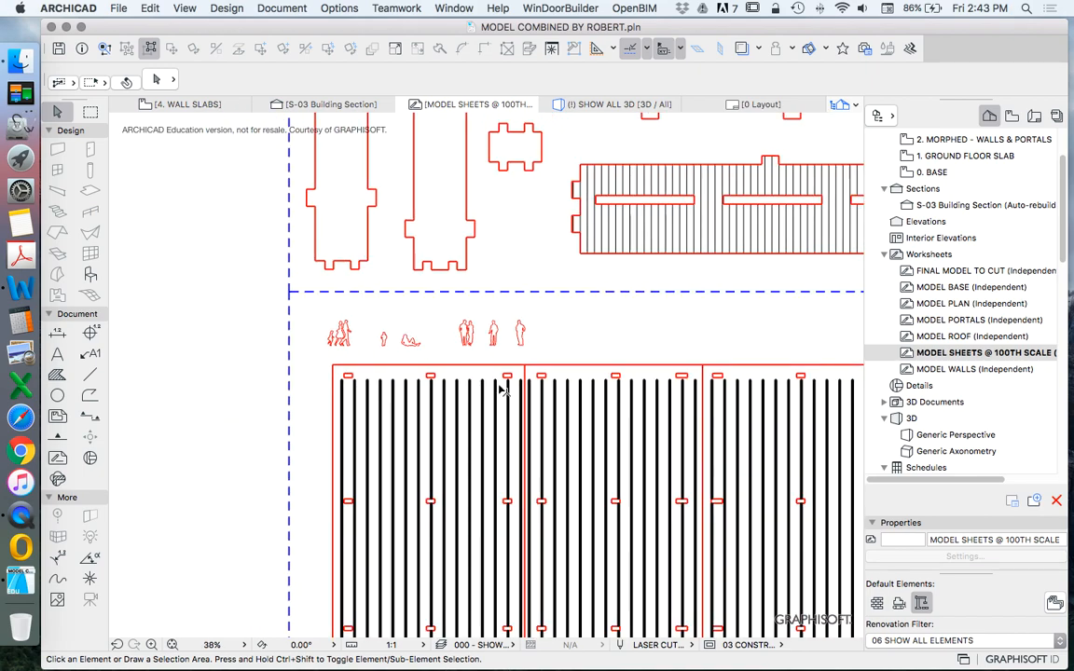
pyautogui.click(90, 274)
pyautogui.click(156, 79)
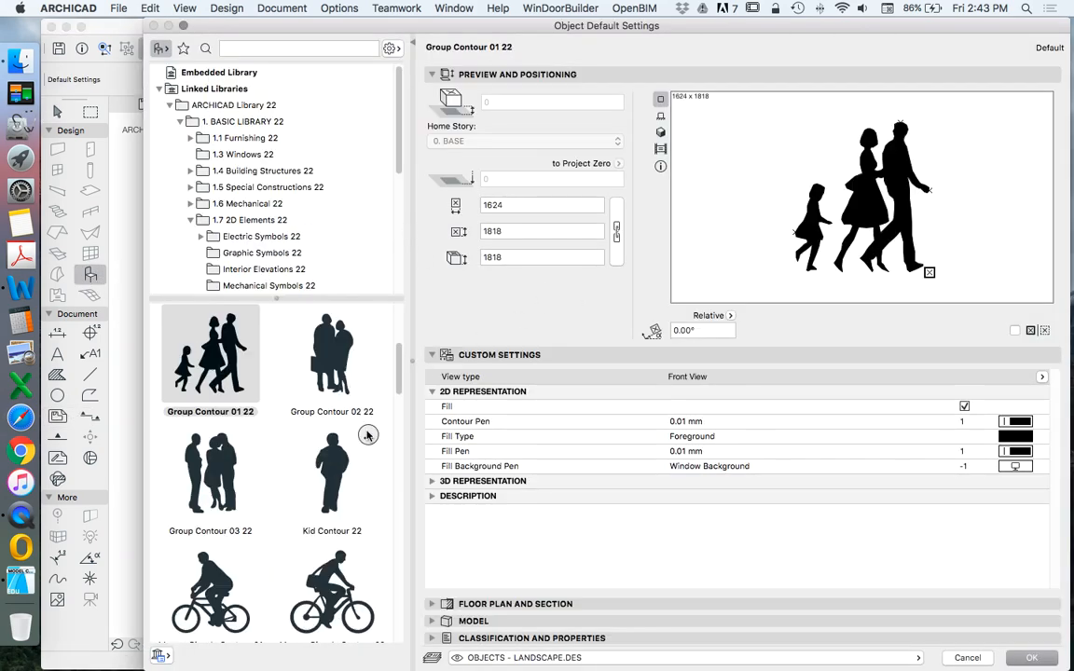
pyautogui.scroll(-5, 367, 430)
pyautogui.scroll(-6, 368, 426)
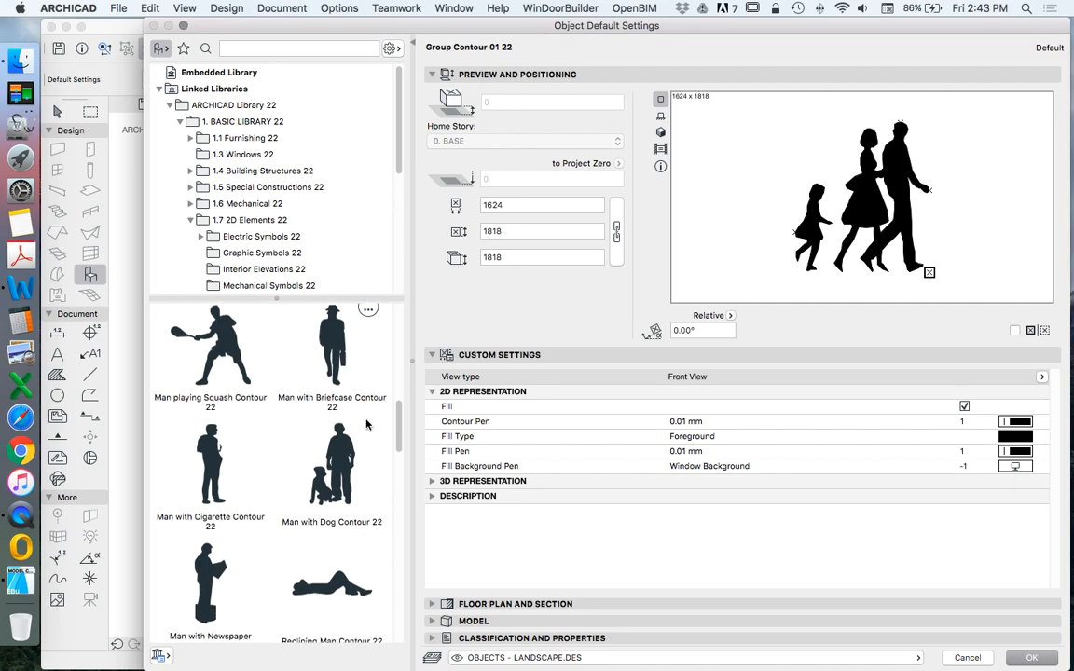
pyautogui.scroll(-8, 364, 423)
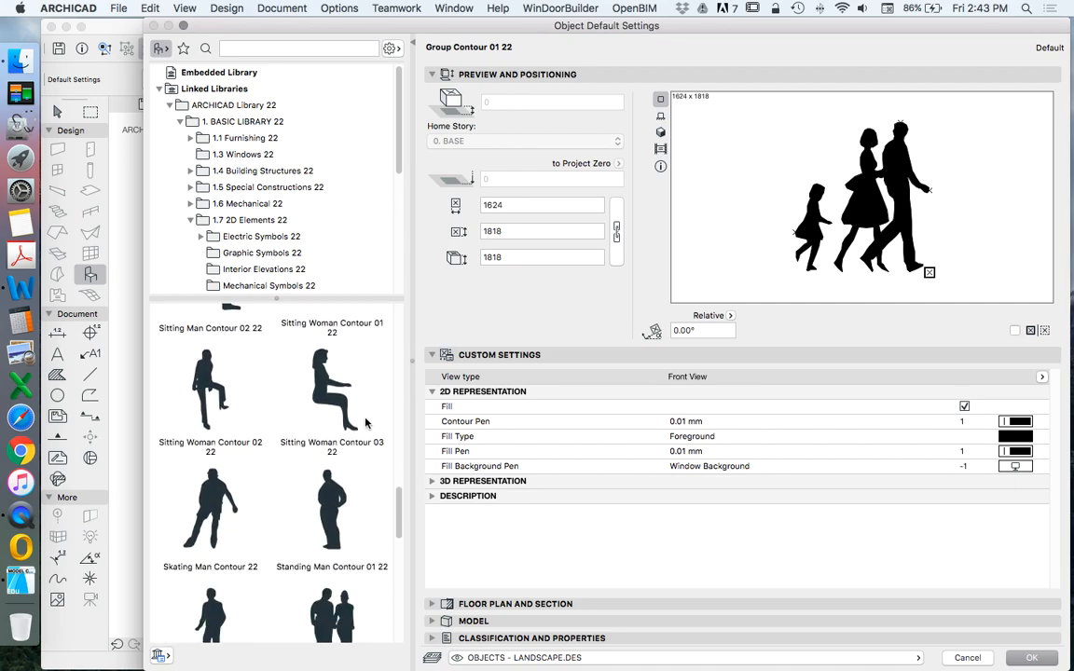
pyautogui.scroll(-3, 364, 422)
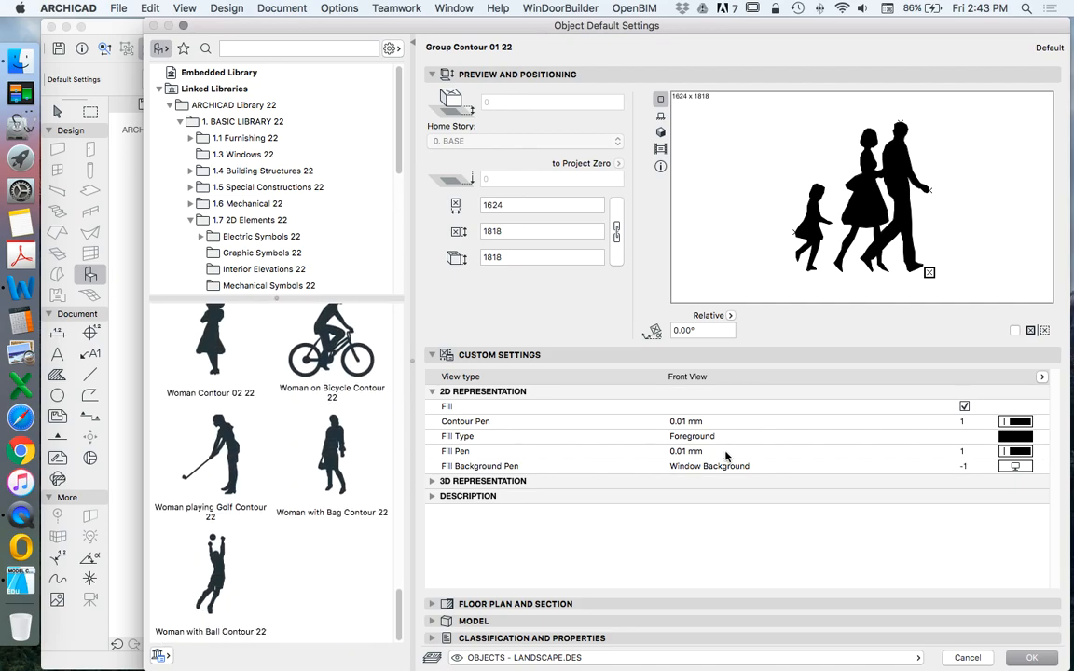
pyautogui.press('Return')
pyautogui.scroll(-3, 256, 277)
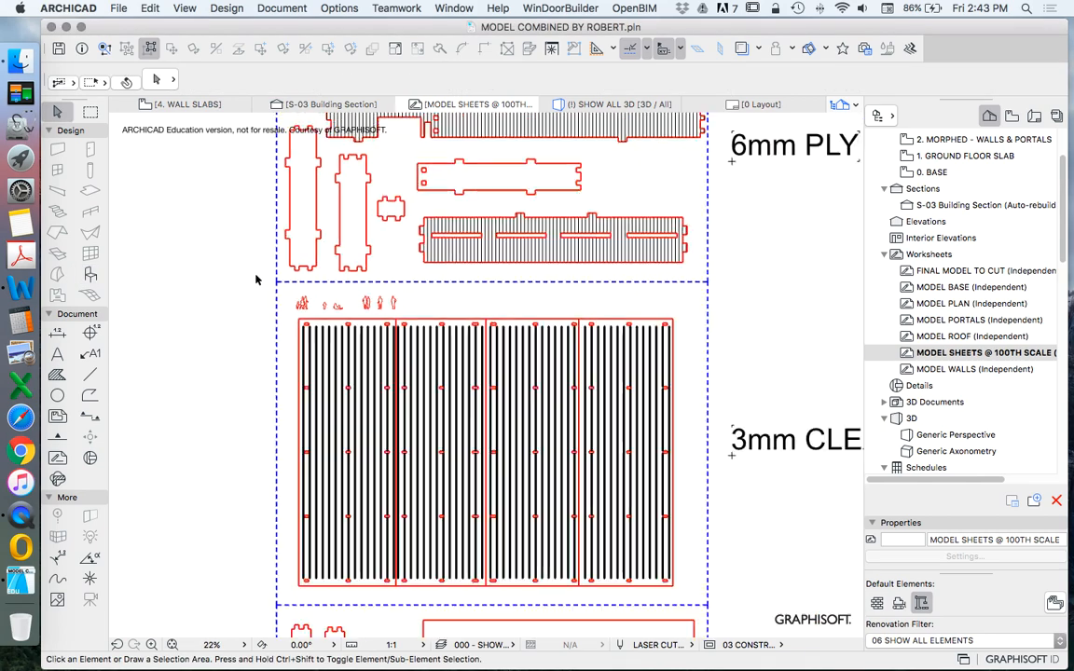
# Place a copy of the six outlined silhouettes beside the originals, continuing the row above the slotted panels.
pyautogui.scroll(5, 343, 302)
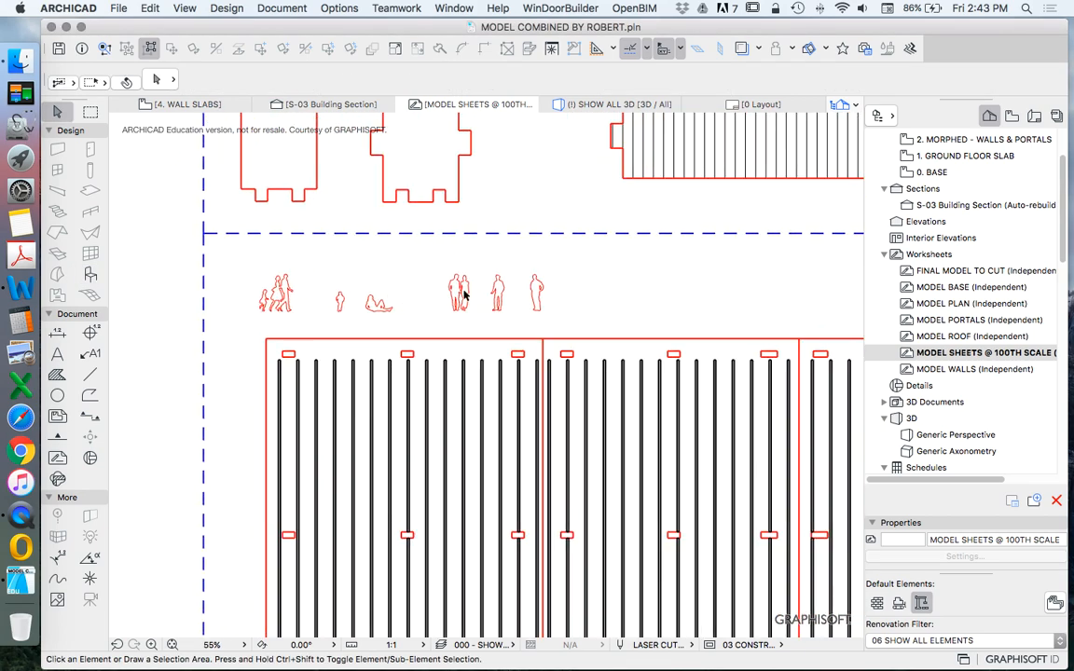
pyautogui.moveTo(247, 257); pyautogui.dragTo(548, 319)
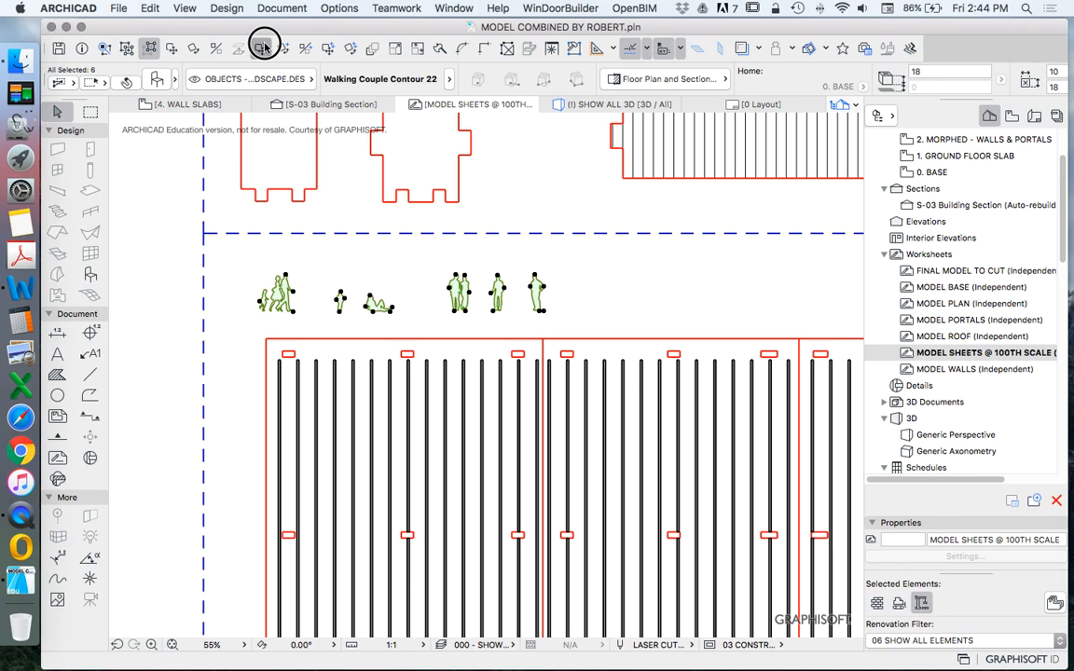
pyautogui.click(265, 46)
pyautogui.click(320, 294)
pyautogui.click(641, 294)
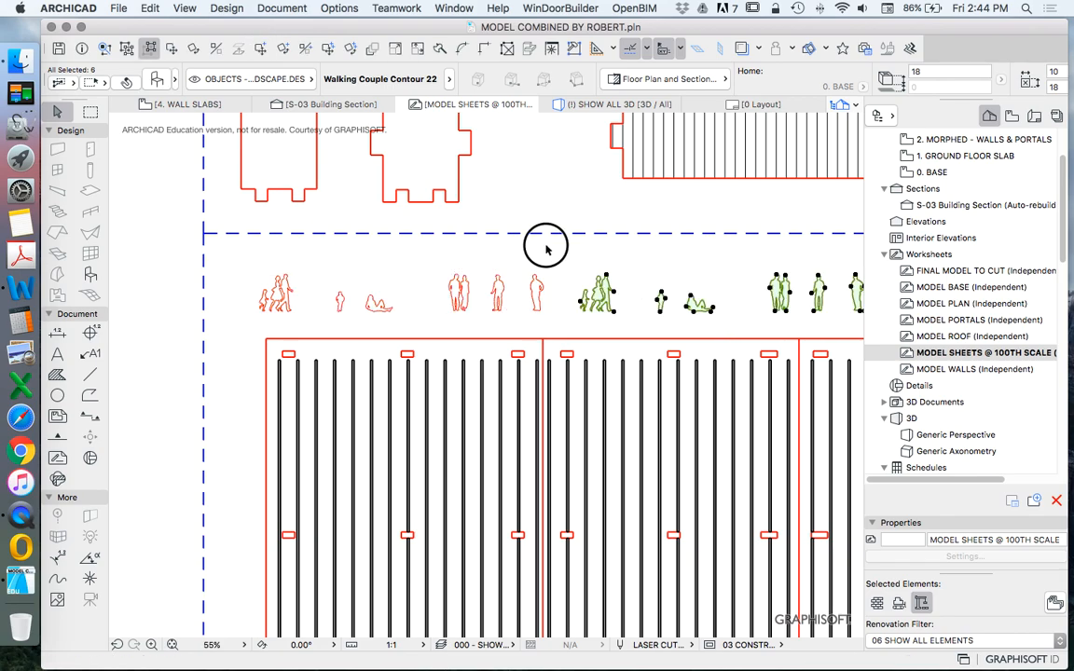
pyautogui.click(546, 248)
# Place a copy of the uppermost 6mm PLY label inside the base panel of the second sheet, near its lower edge.
pyautogui.scroll(-5, 546, 248)
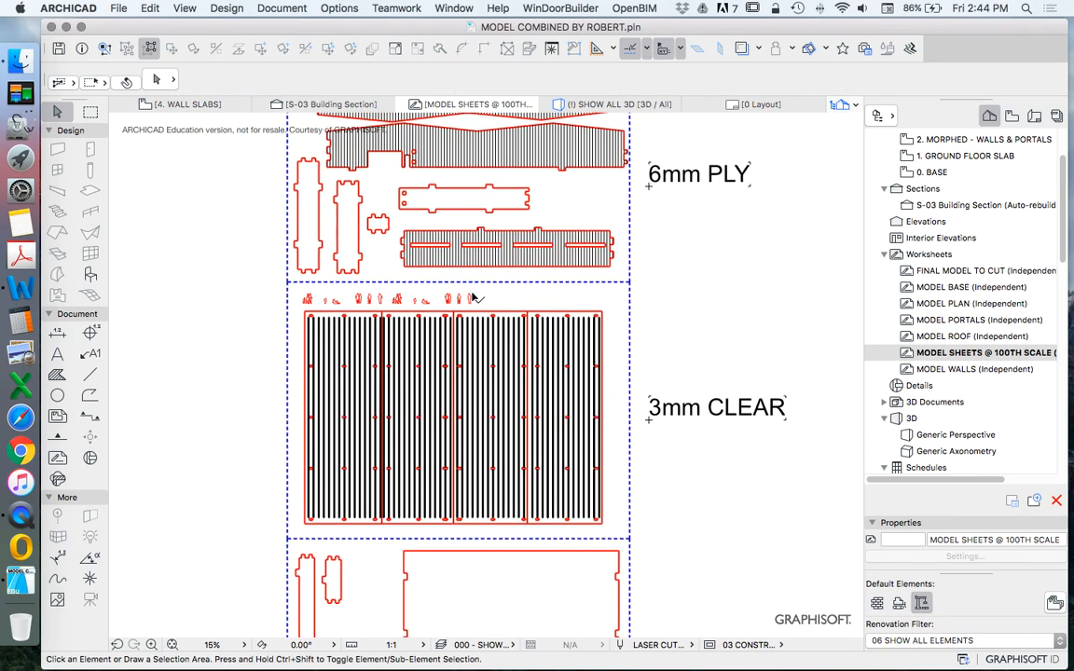
pyautogui.scroll(-5, 474, 298)
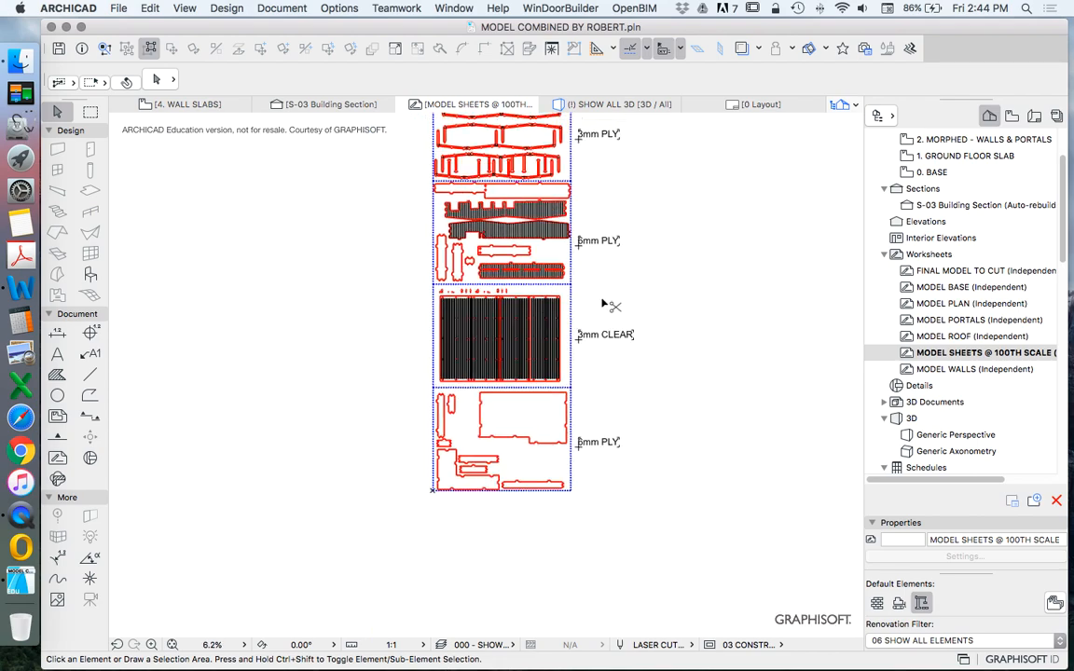
pyautogui.scroll(-2, 538, 380)
pyautogui.scroll(6, 568, 232)
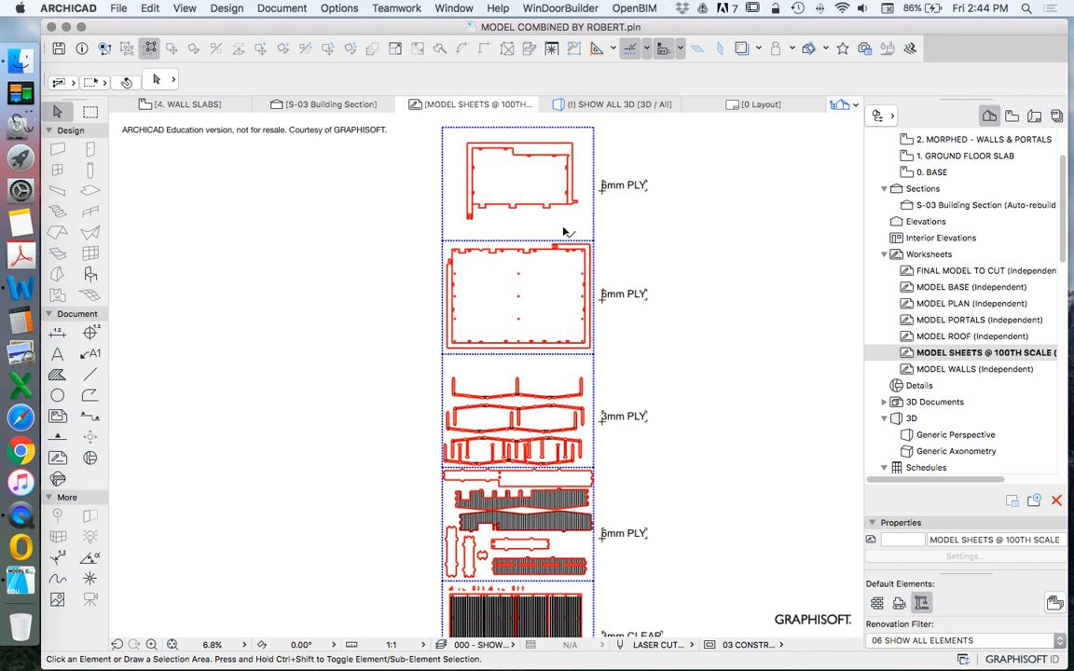
pyautogui.click(728, 158)
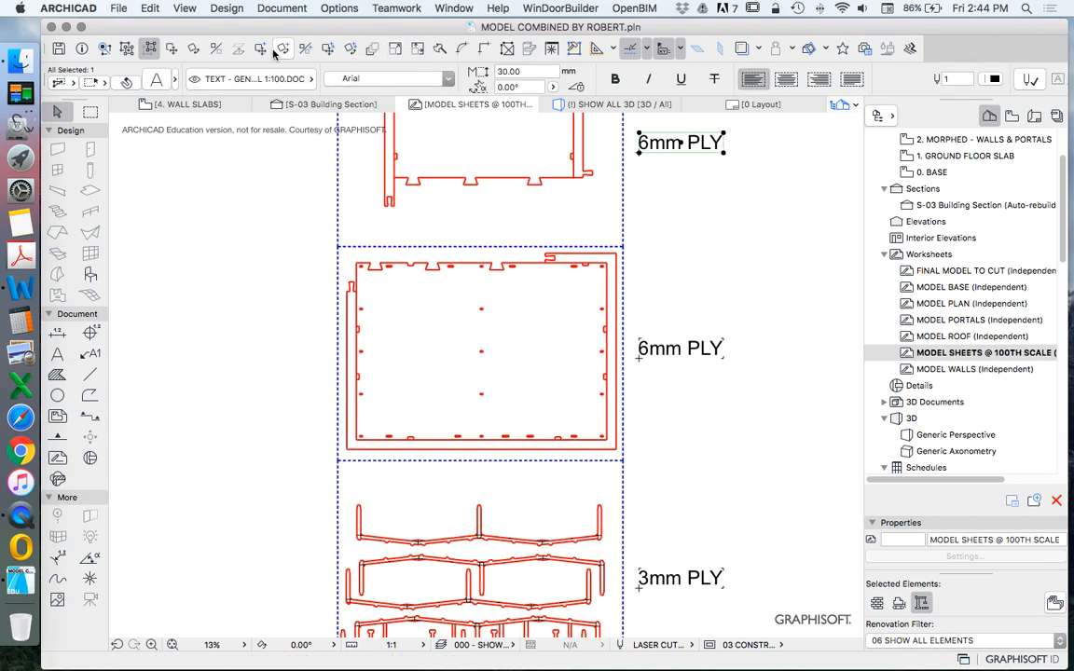
pyautogui.click(279, 50)
pyautogui.click(701, 142)
pyautogui.scroll(-2, 506, 323)
pyautogui.scroll(6, 533, 307)
pyautogui.click(606, 213)
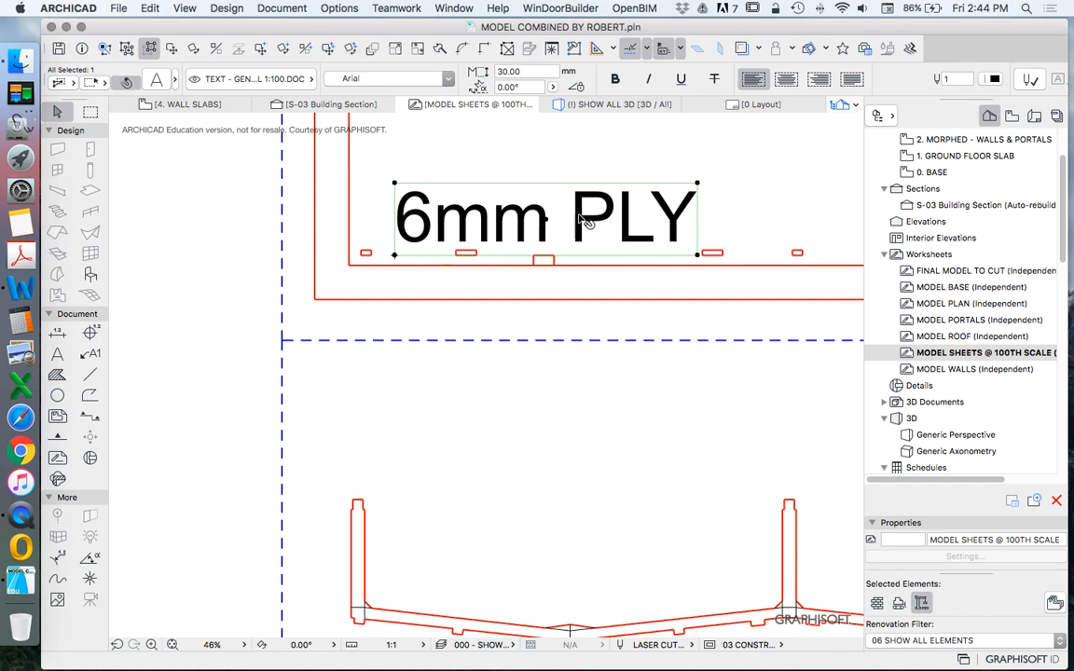
# Replace the copied label's text on the base panel with "AUSTRALIAN CULTURAL ARTS".
pyautogui.scroll(-5, 584, 221)
pyautogui.doubleClick(488, 246)
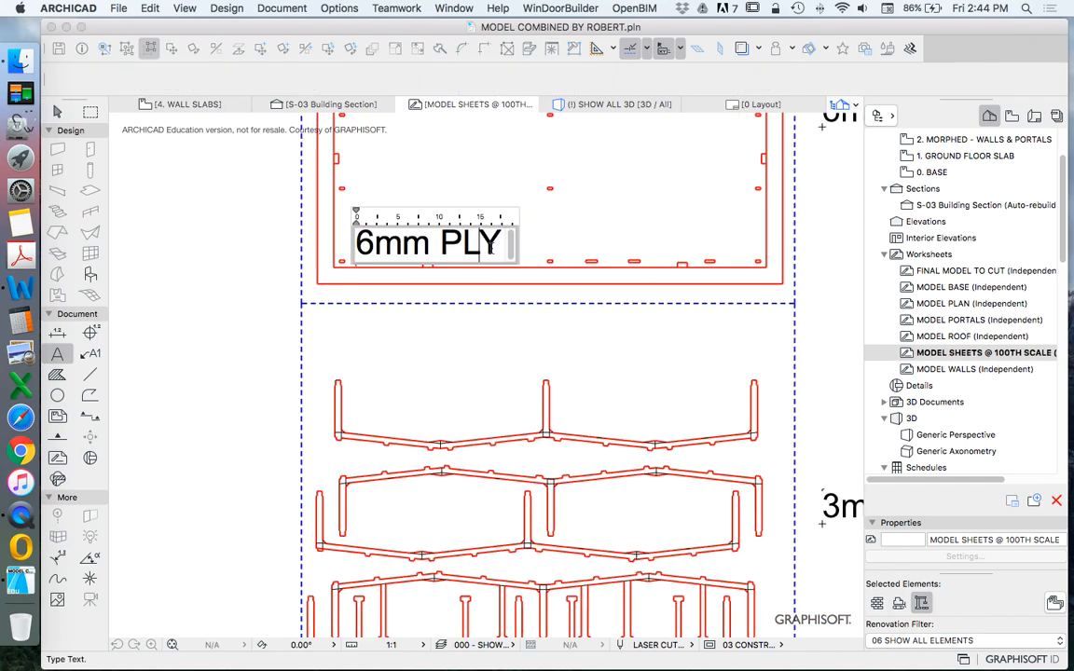
pyautogui.moveTo(487, 242); pyautogui.dragTo(282, 231)
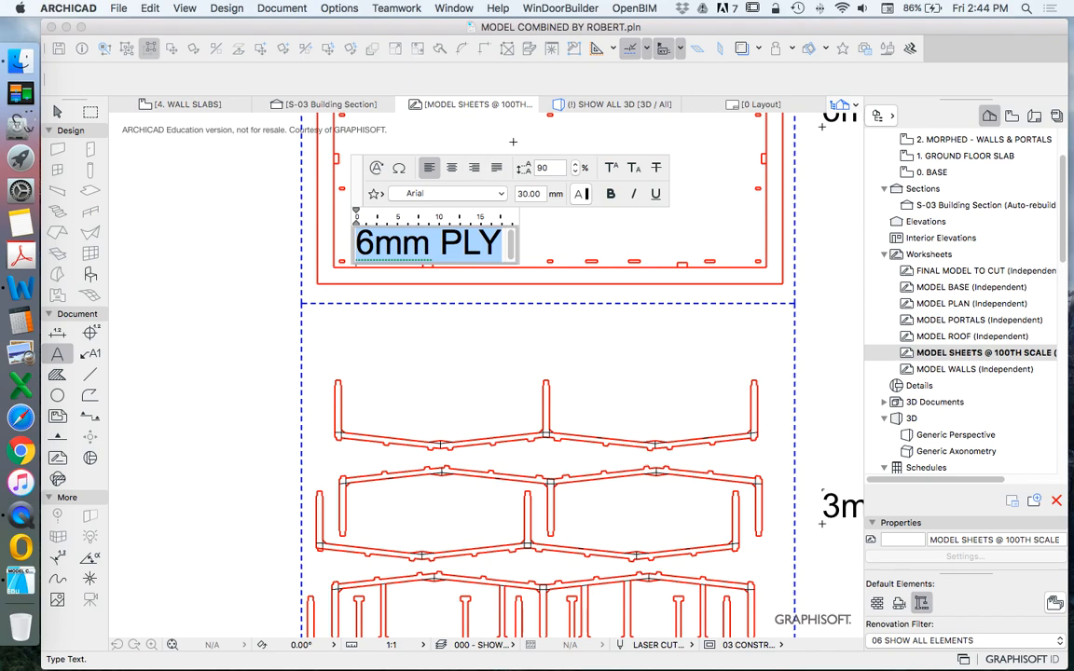
pyautogui.write('AUSTRALIA')
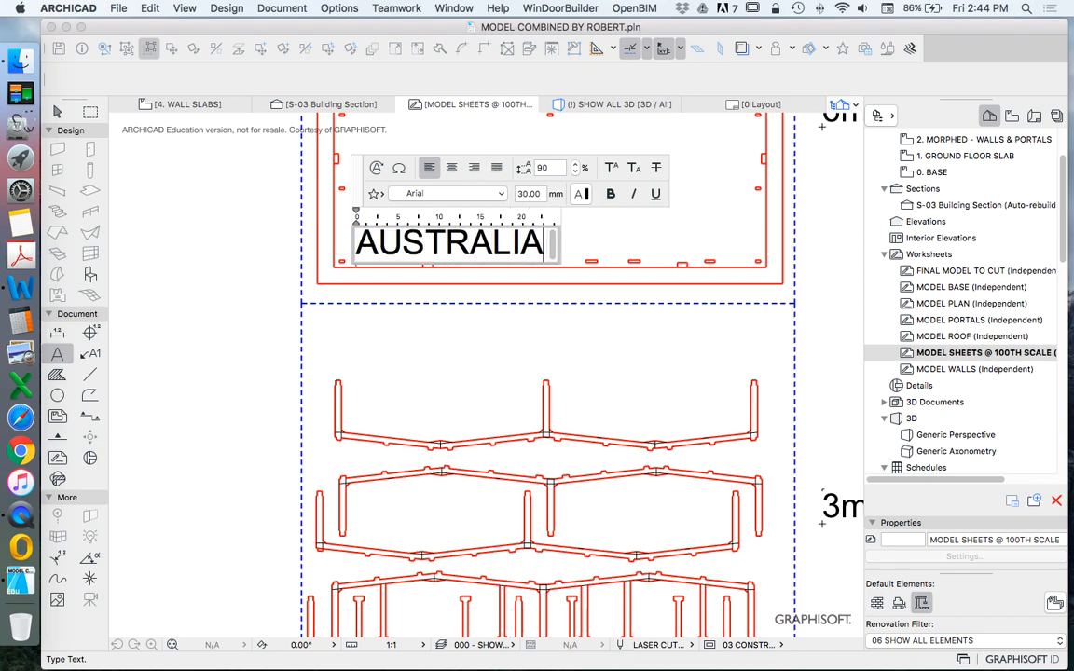
pyautogui.write('N CULTE')
pyautogui.press('BackSpace')
pyautogui.press('BackSpace')
pyautogui.write('TURAL ARTS')
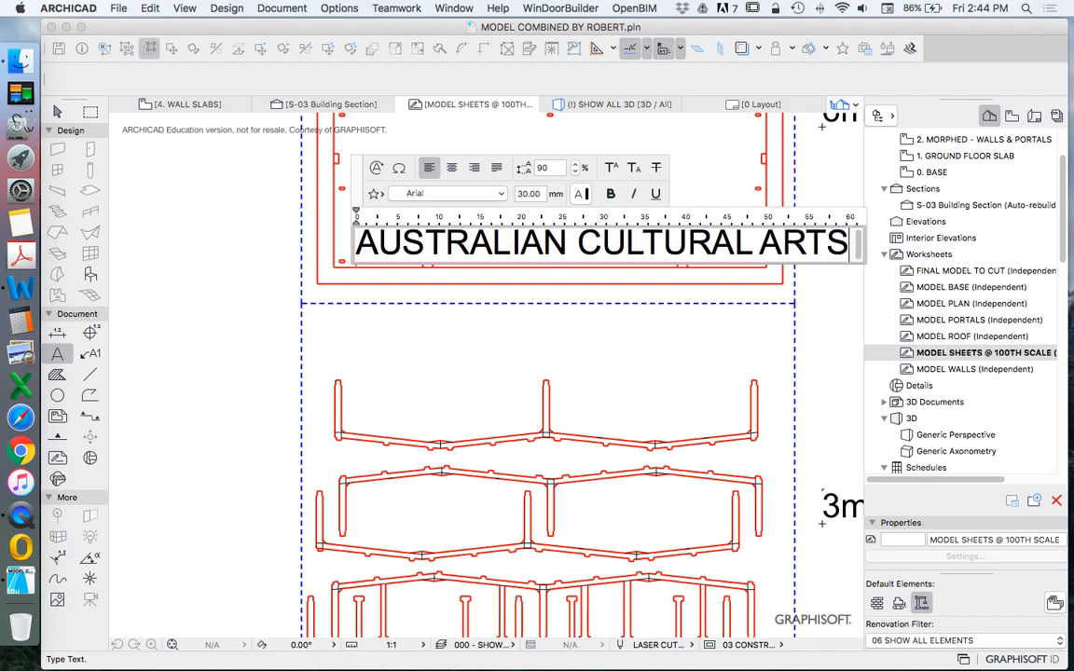
pyautogui.write(' &')
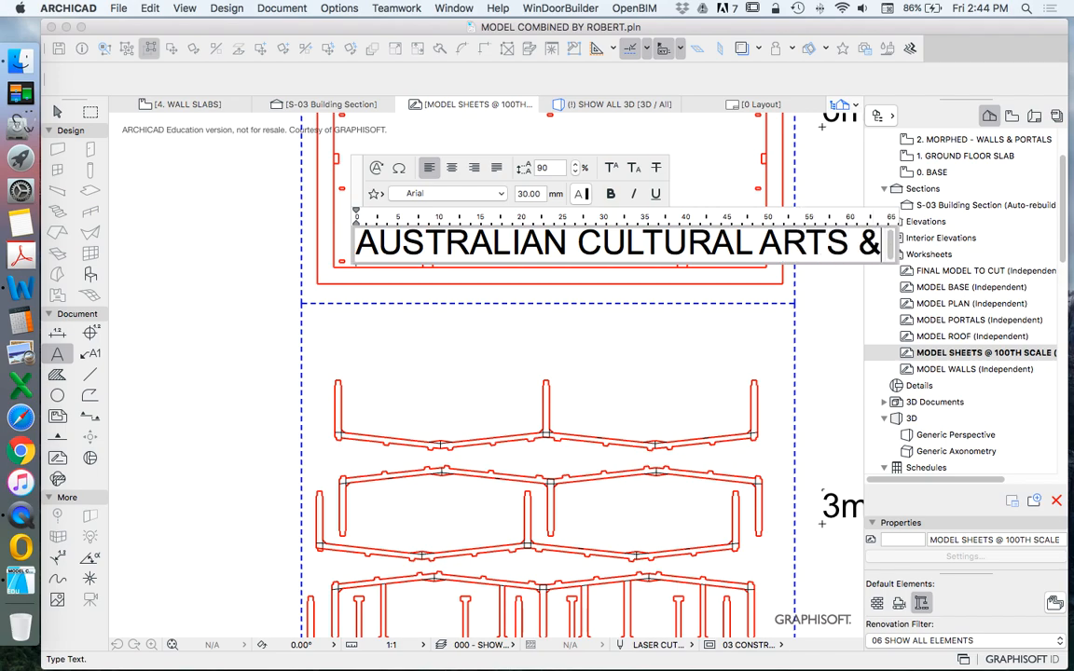
pyautogui.press('BackSpace')
pyautogui.click(479, 319)
# Set the base panel title's text height to 10 mm.
pyautogui.press('w')
pyautogui.click(472, 247)
pyautogui.moveTo(533, 72); pyautogui.dragTo(415, 79)
pyautogui.press('Return')
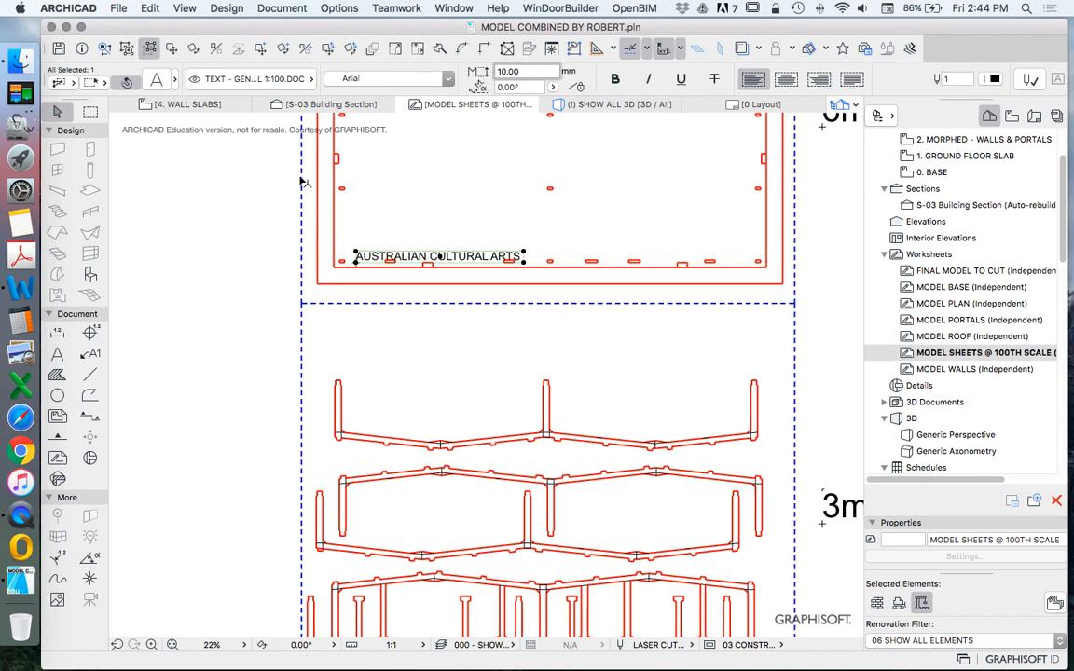
# Move the title into the narrow border strip along the base panel's lower edge, near its left corner.
pyautogui.scroll(4, 355, 260)
pyautogui.click(436, 250)
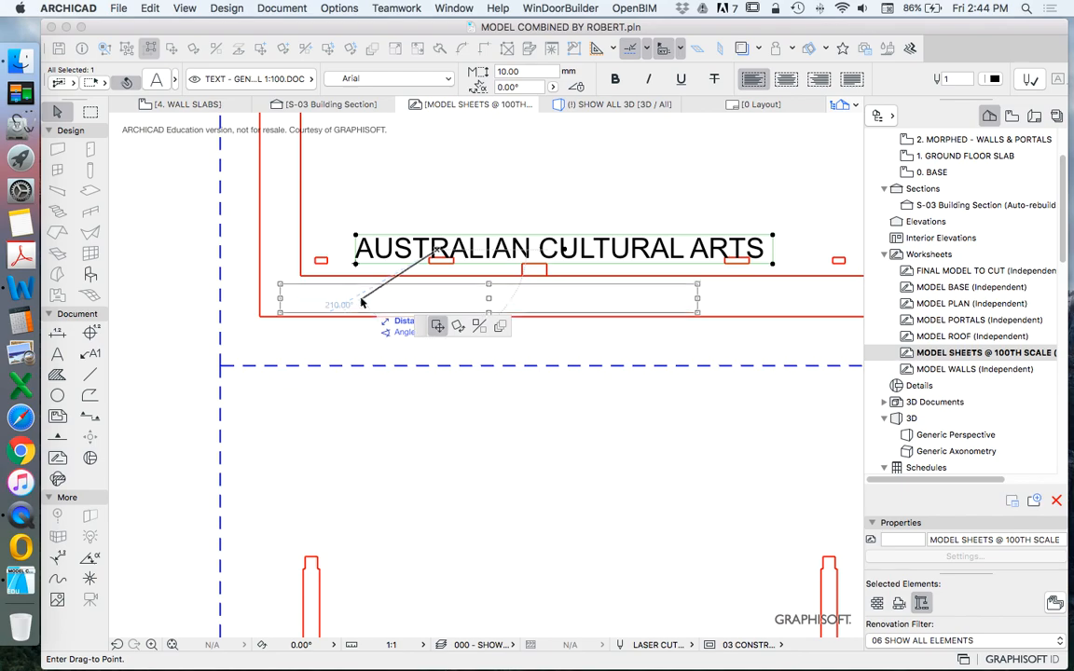
pyautogui.click(362, 302)
# Extend the base panel title to read "AUSTRALIAN CULTURAL ARTS & LANGUAGE CENTRE".
pyautogui.doubleClick(607, 297)
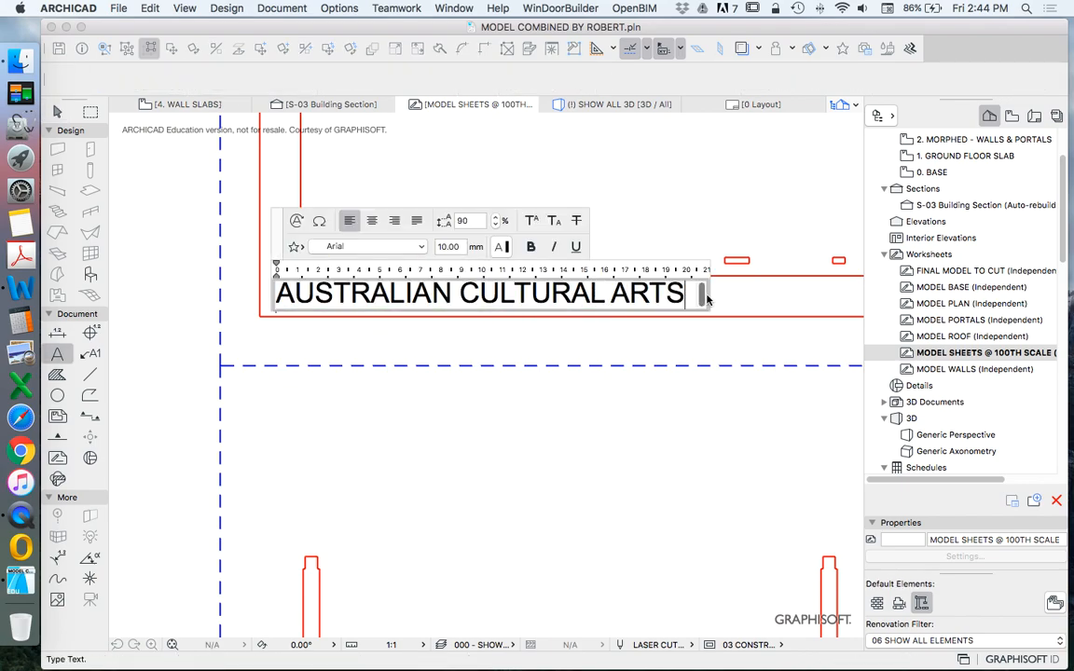
pyautogui.write('& ')
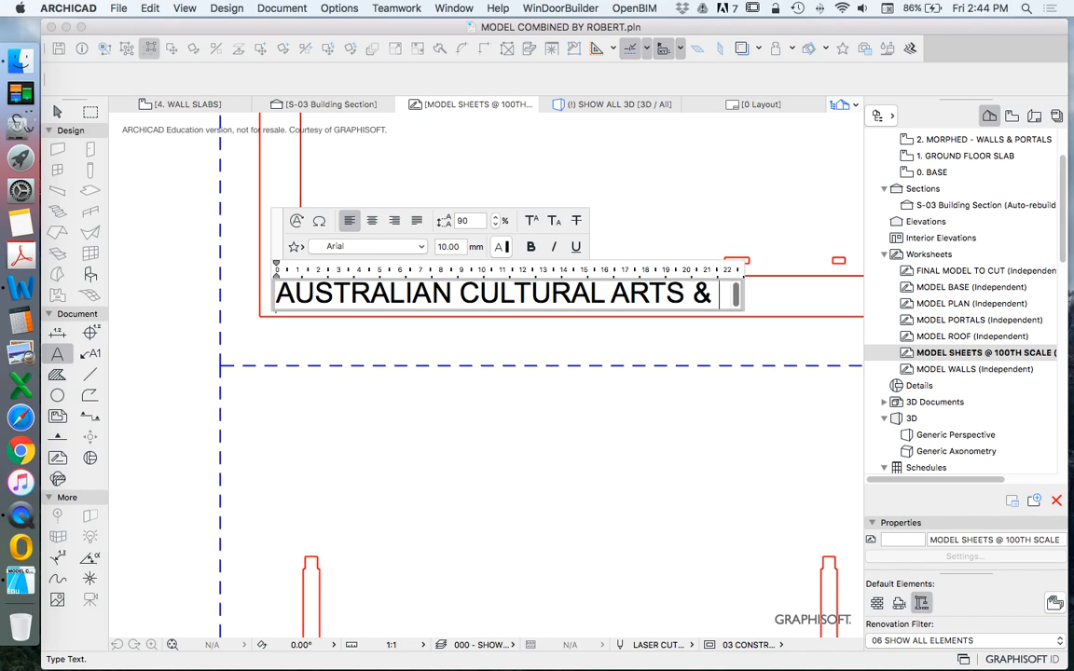
pyautogui.write('LANGUAGE')
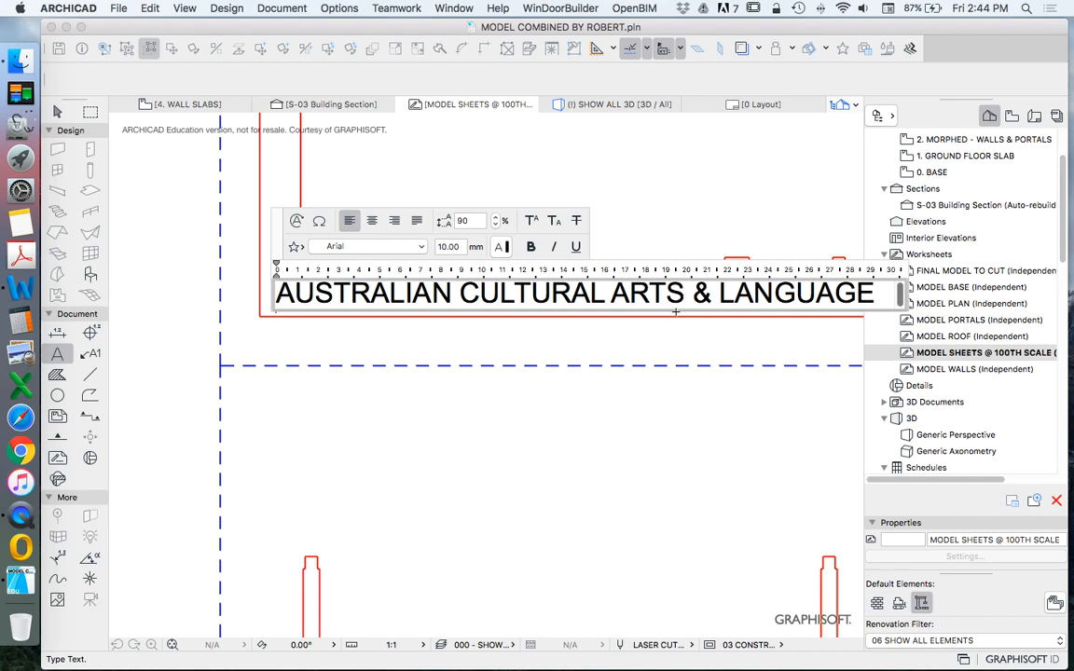
pyautogui.write(' CENTRE')
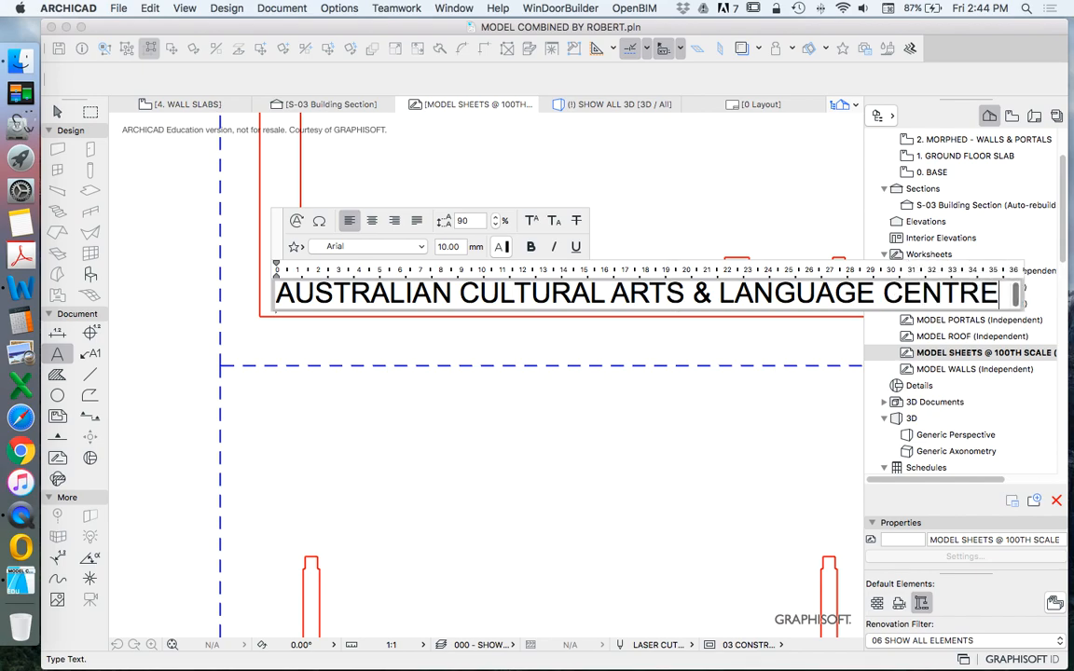
pyautogui.click(576, 471)
pyautogui.press('Escape')
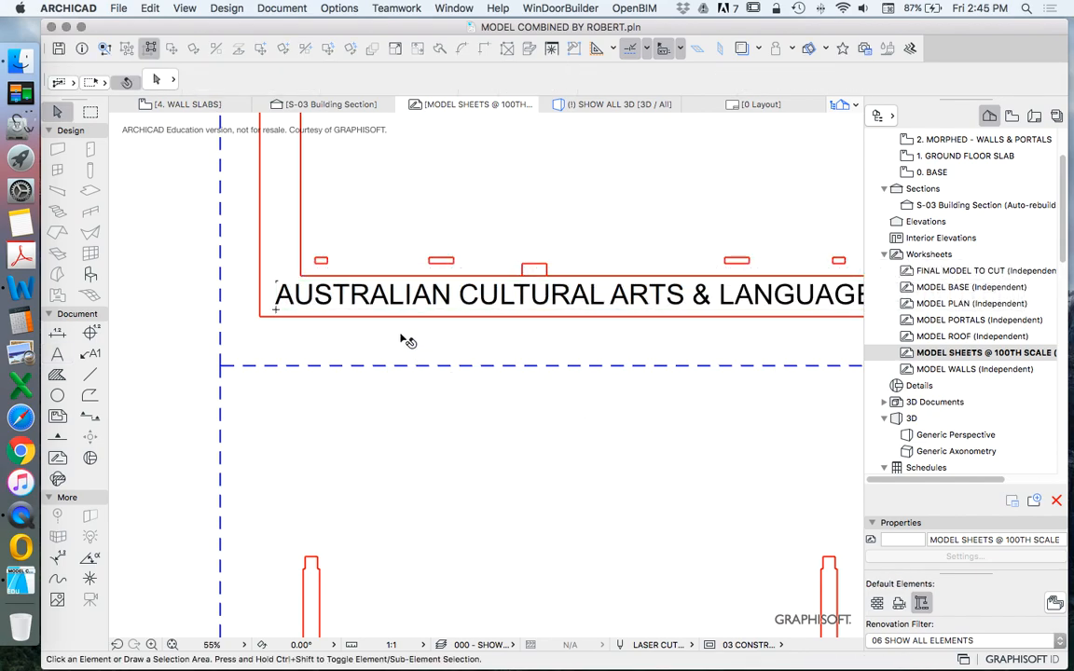
pyautogui.scroll(-5, 384, 324)
pyautogui.scroll(3, 566, 316)
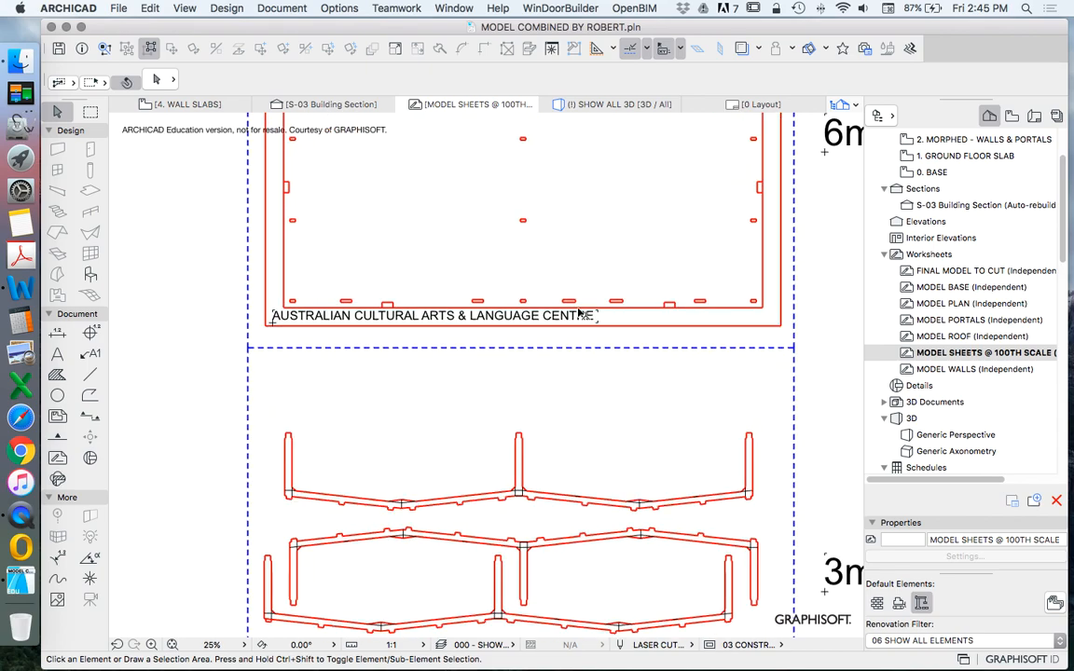
# Move the base panel title along the lower border strip to the middle of the panel's width.
pyautogui.moveTo(596, 318); pyautogui.dragTo(702, 326)
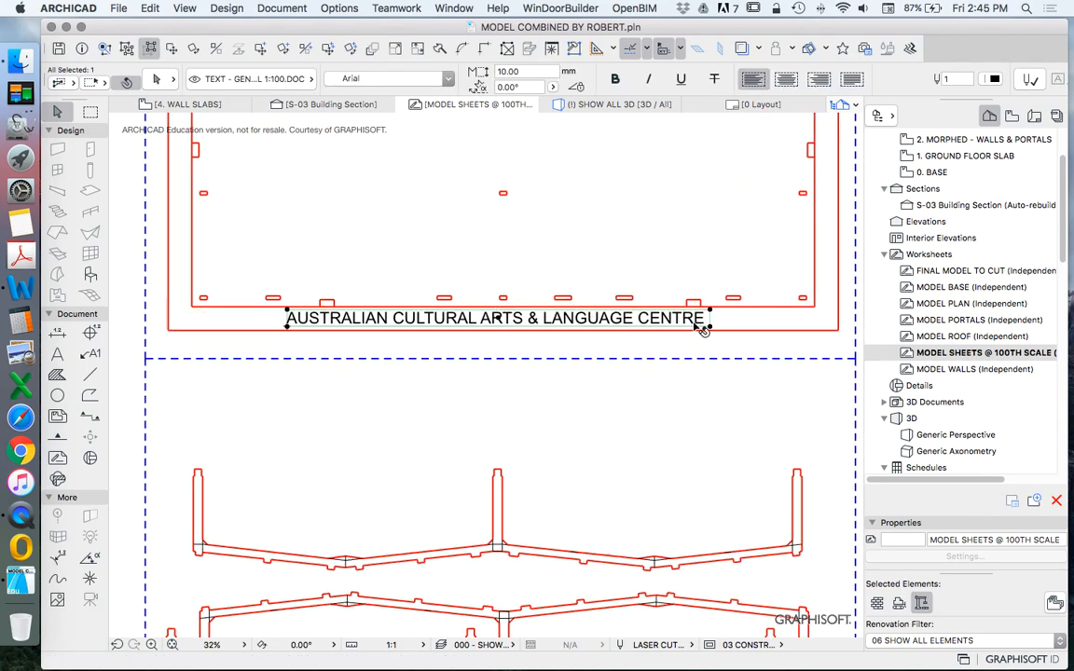
pyautogui.click(789, 326)
pyautogui.click(635, 328)
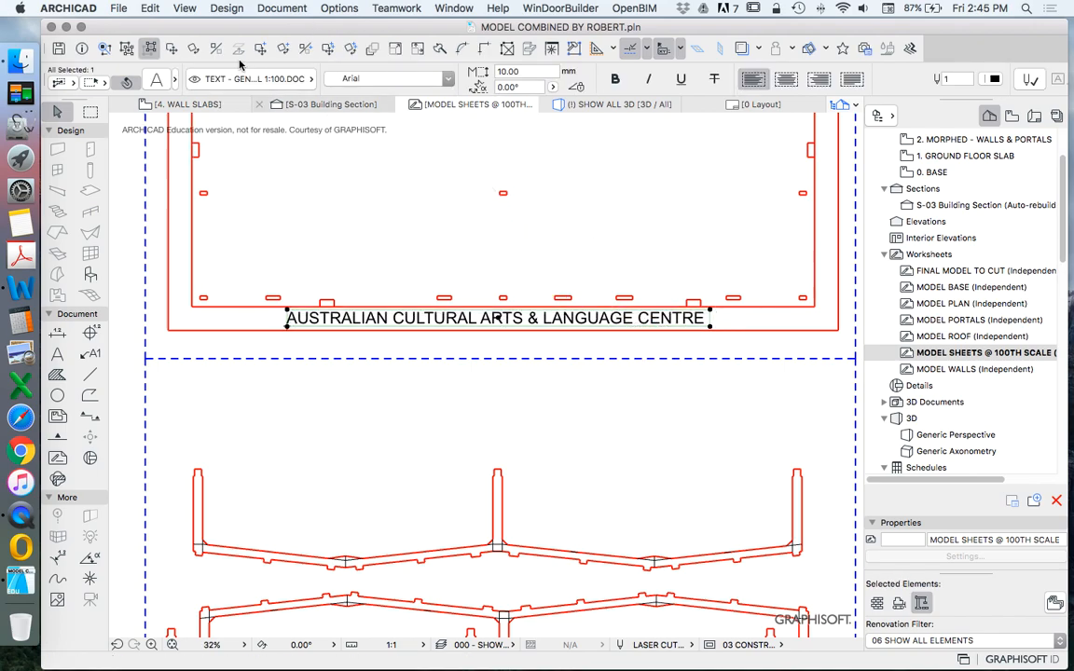
# Drag the base panel title down about 1 mm to centre it vertically in the border strip.
pyautogui.click(172, 50)
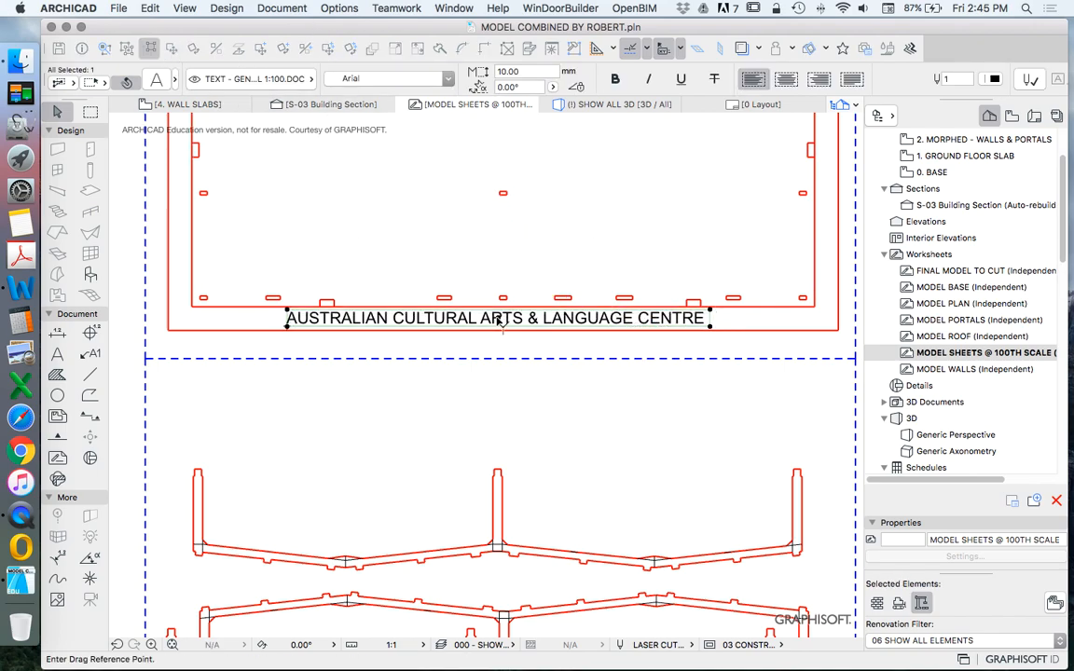
pyautogui.press('Escape')
pyautogui.scroll(5, 511, 324)
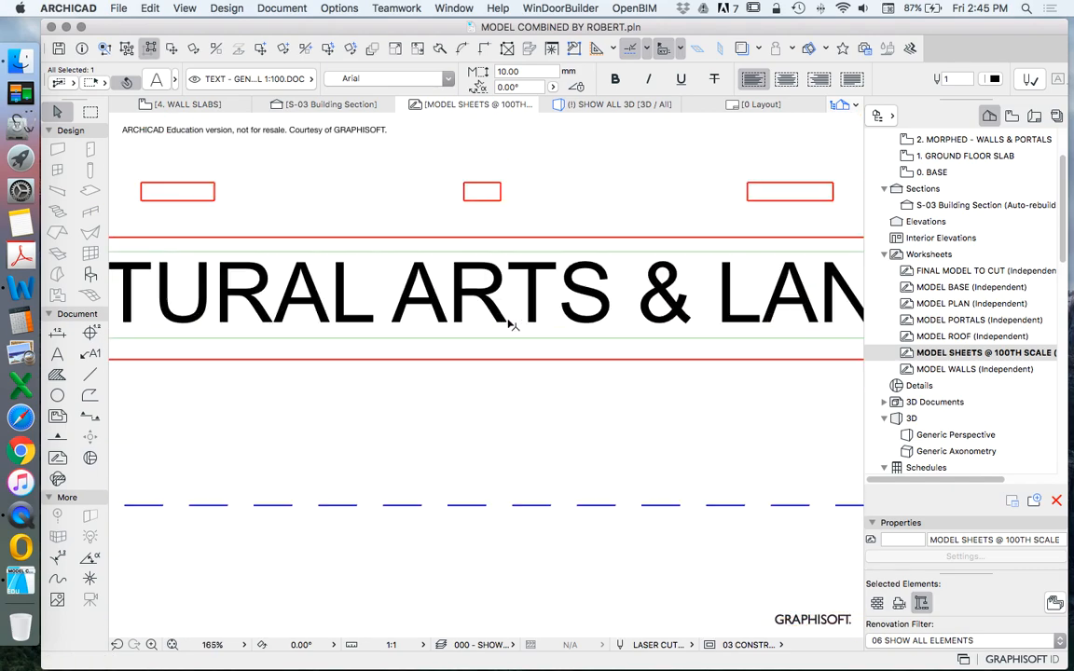
pyautogui.press('super+d')
pyautogui.click(494, 313)
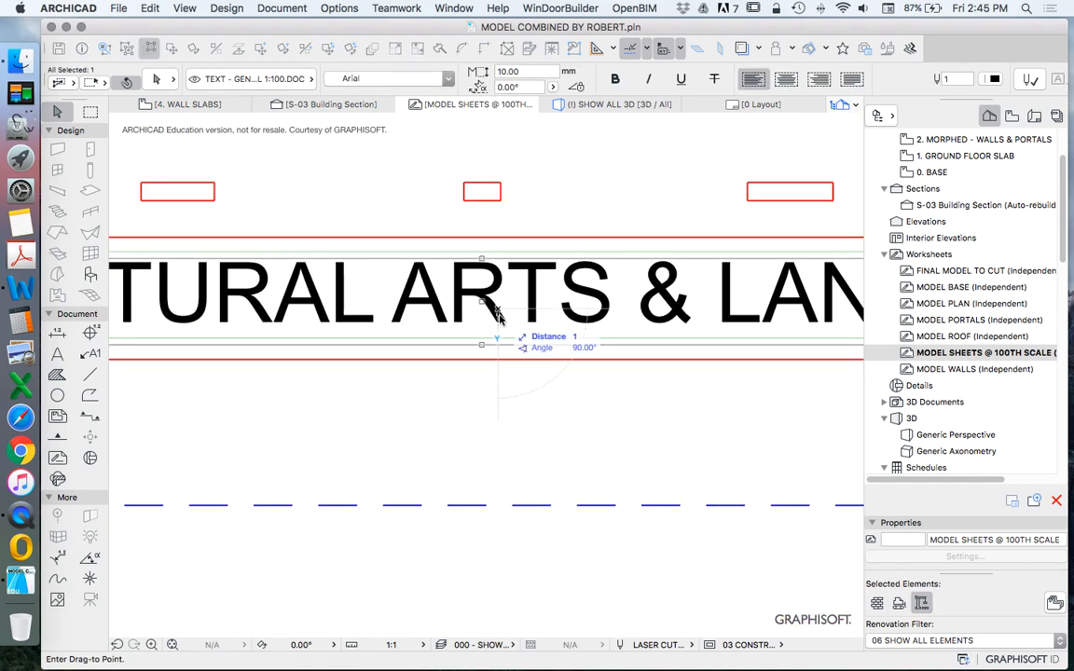
pyautogui.press('Escape')
pyautogui.scroll(-8, 499, 300)
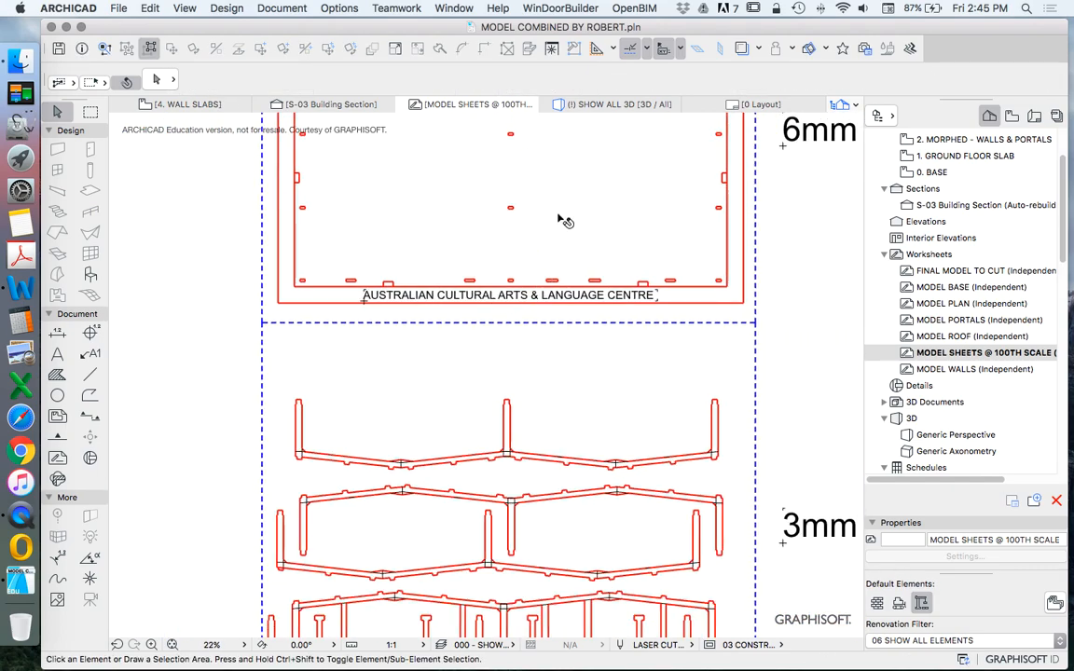
# Insert an extra space between each word of the base panel title to widen the word gaps.
pyautogui.scroll(3, 549, 312)
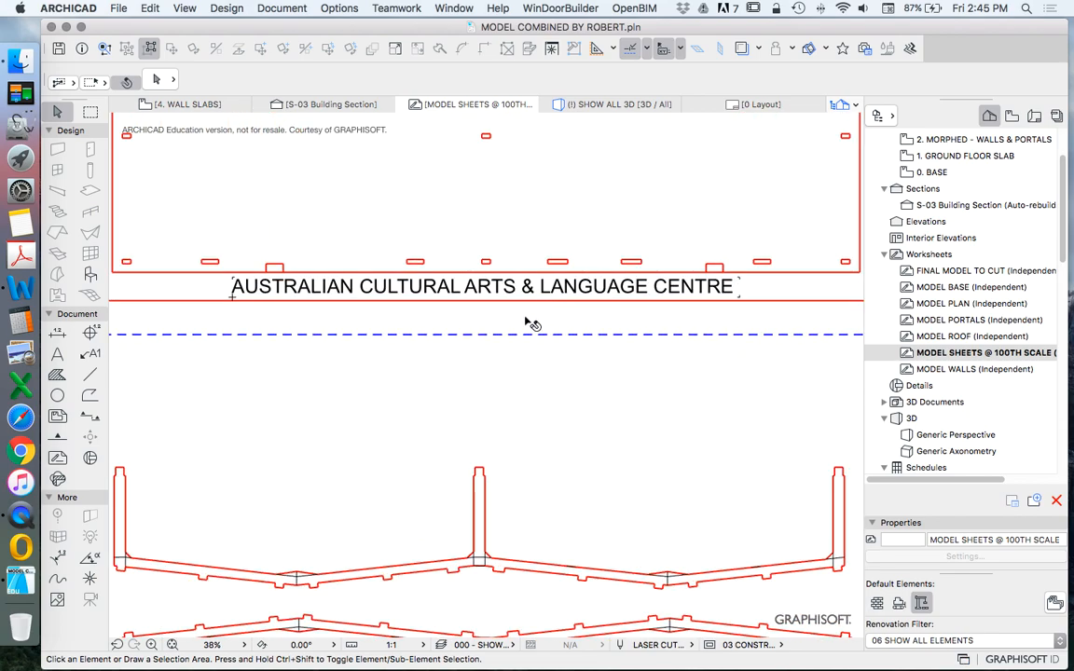
pyautogui.scroll(2, 522, 347)
pyautogui.scroll(-3, 455, 302)
pyautogui.scroll(4, 556, 299)
pyautogui.click(372, 275)
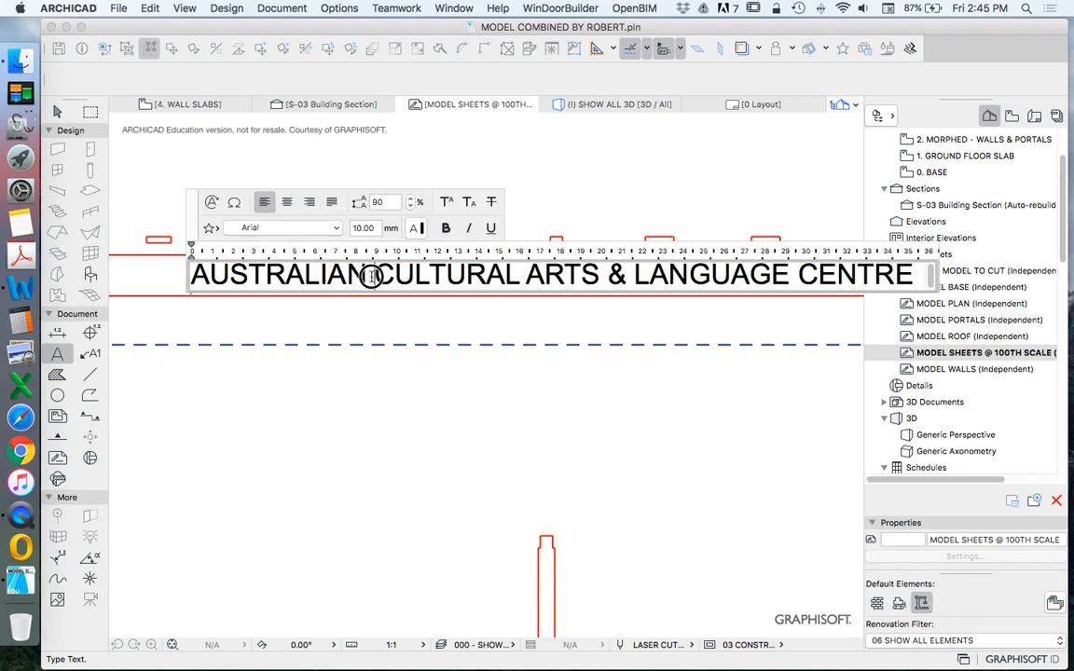
pyautogui.click(531, 275)
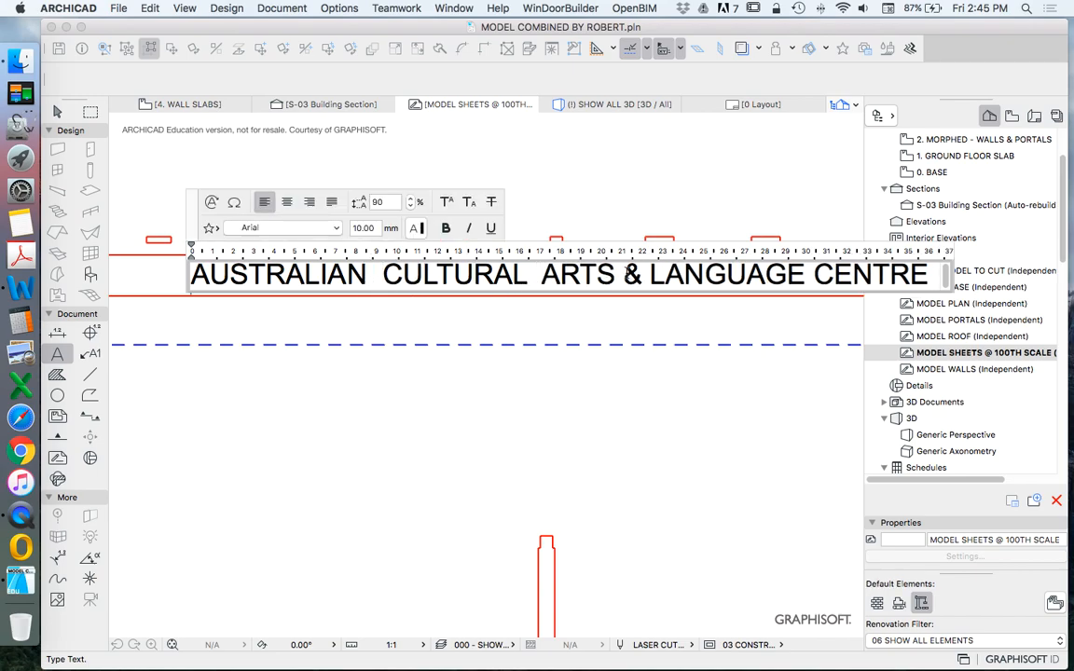
pyautogui.click(615, 275)
pyautogui.click(647, 275)
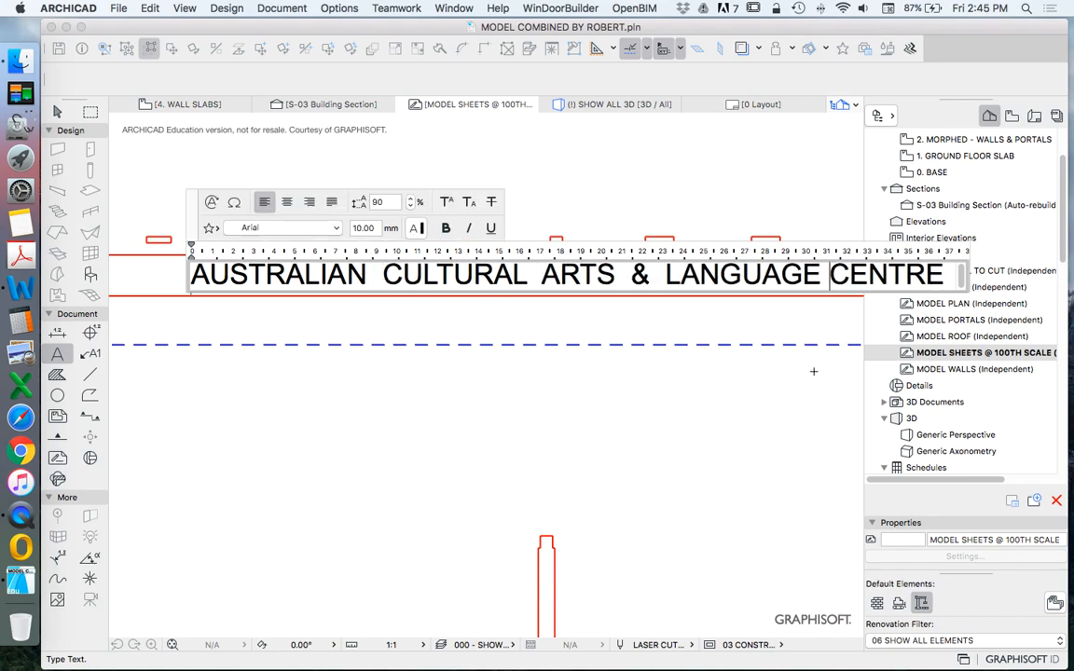
pyautogui.click(734, 406)
pyautogui.scroll(-5, 401, 323)
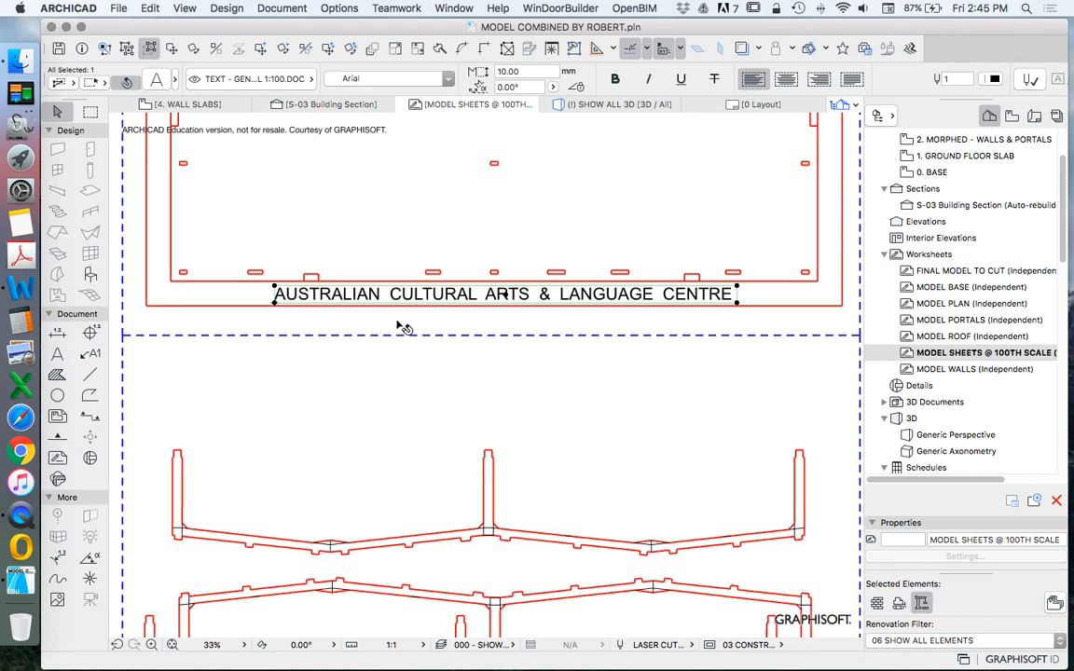
pyautogui.click(499, 332)
# Examine the title's word spacing and its fit within the base panel's lower border strip.
pyautogui.scroll(4, 470, 331)
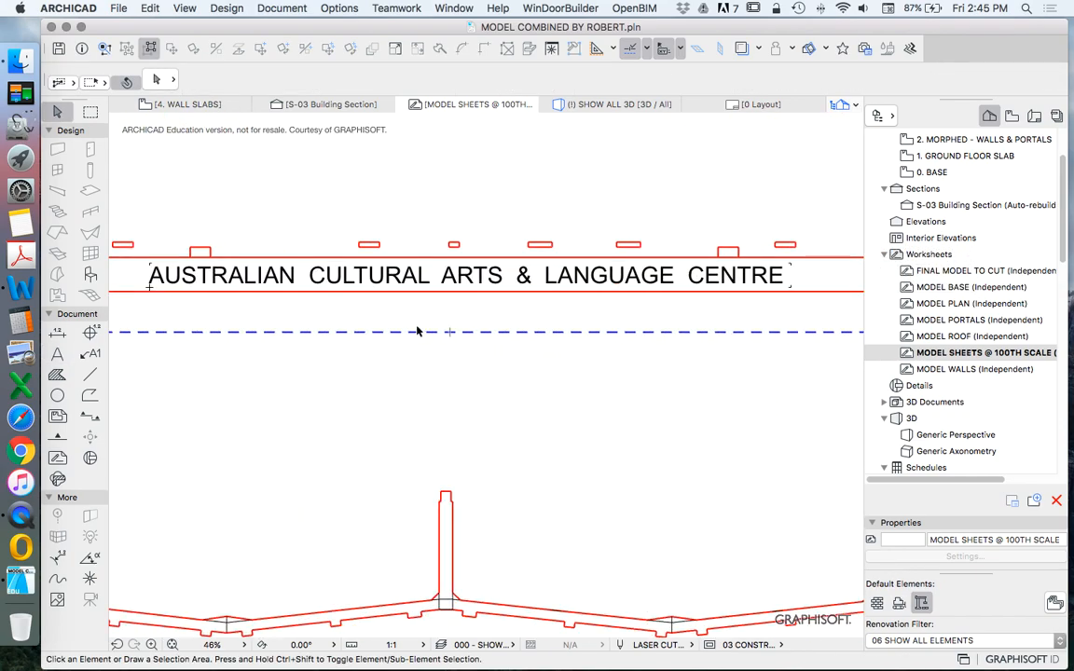
pyautogui.scroll(-5, 428, 322)
pyautogui.scroll(3, 446, 301)
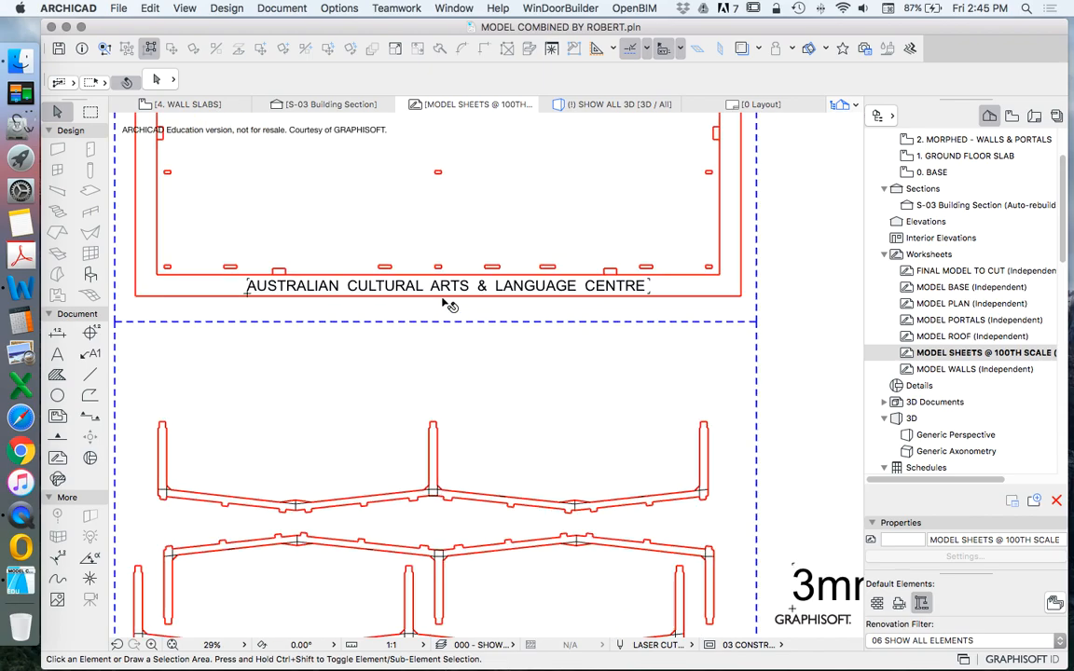
pyautogui.scroll(-6, 486, 321)
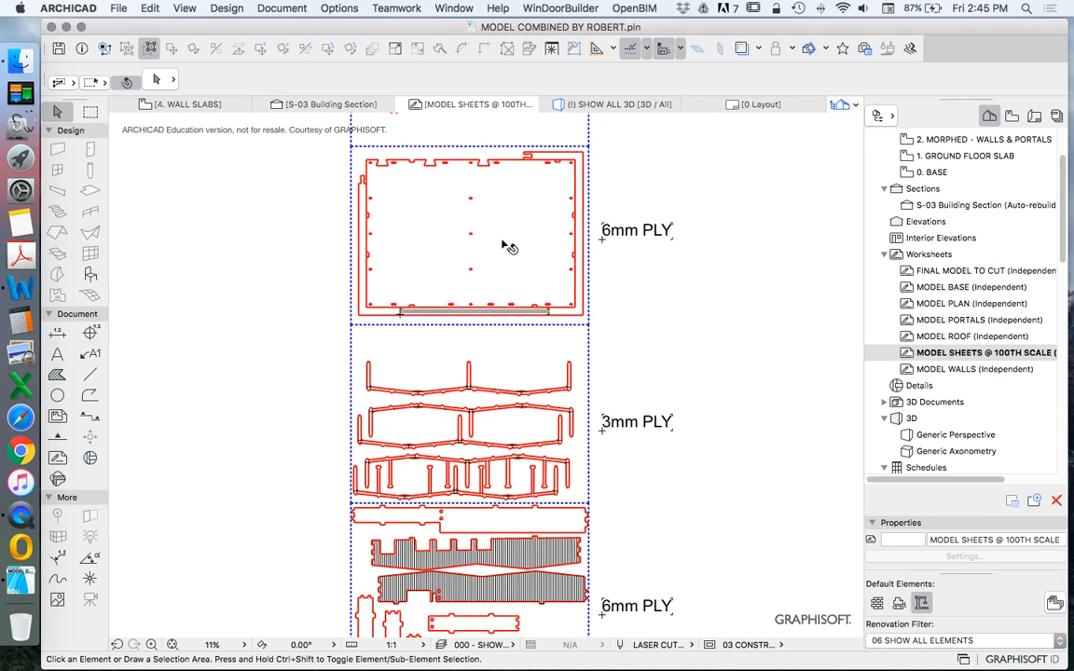
pyautogui.scroll(4, 504, 243)
pyautogui.click(560, 316)
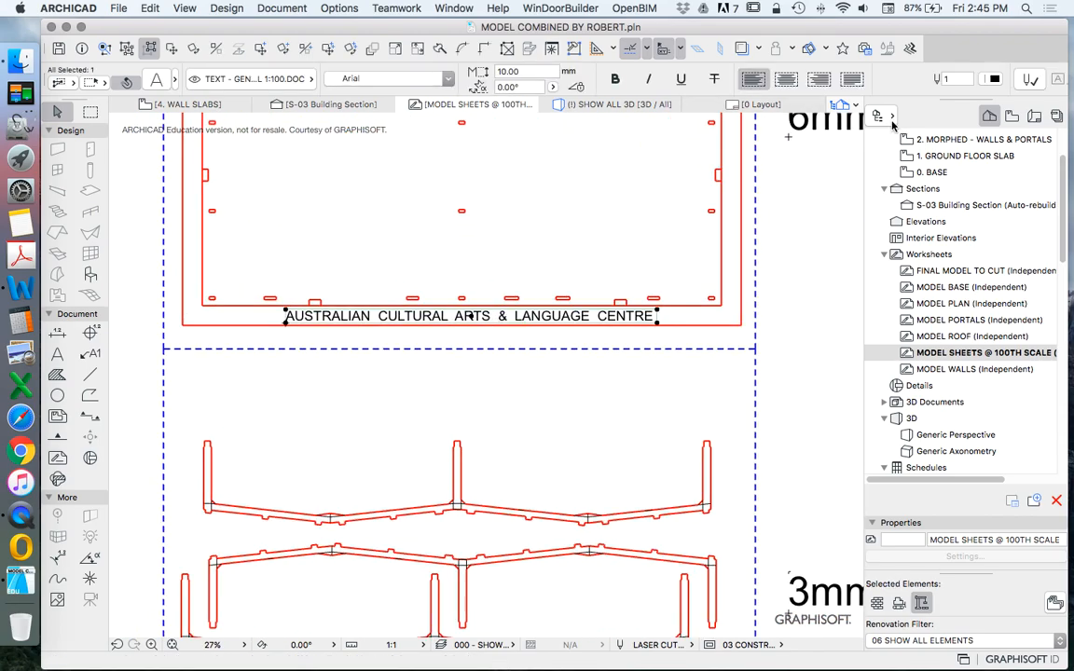
pyautogui.click(548, 216)
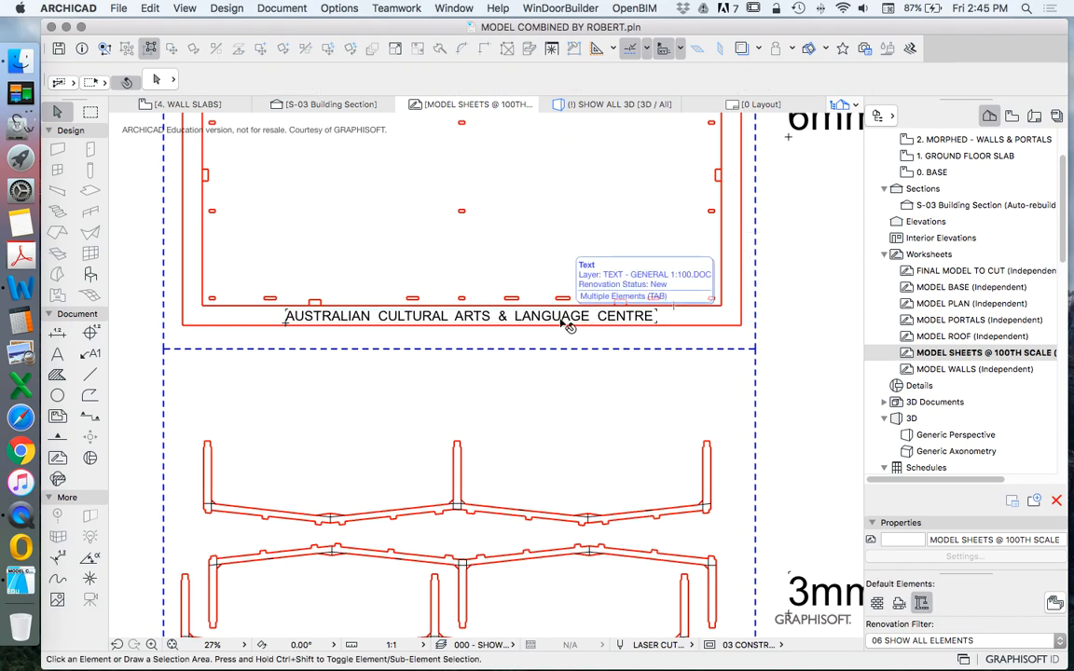
pyautogui.scroll(8, 569, 325)
pyautogui.scroll(-5, 578, 321)
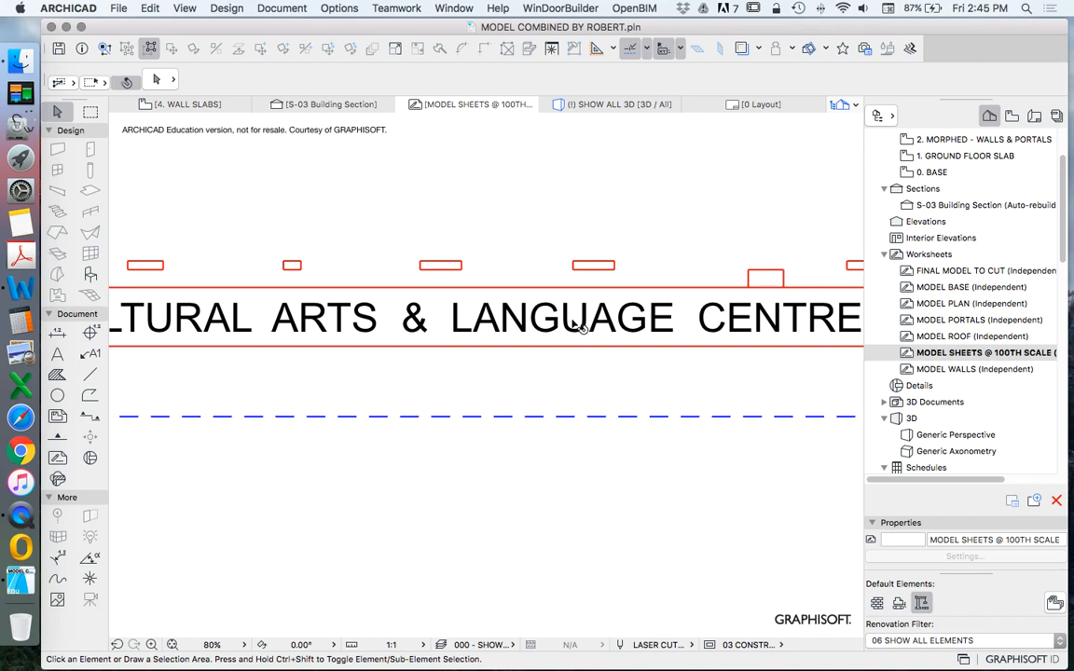
# Make the base panel title bold and check its fit between the two cut lines.
pyautogui.click(576, 319)
pyautogui.click(616, 80)
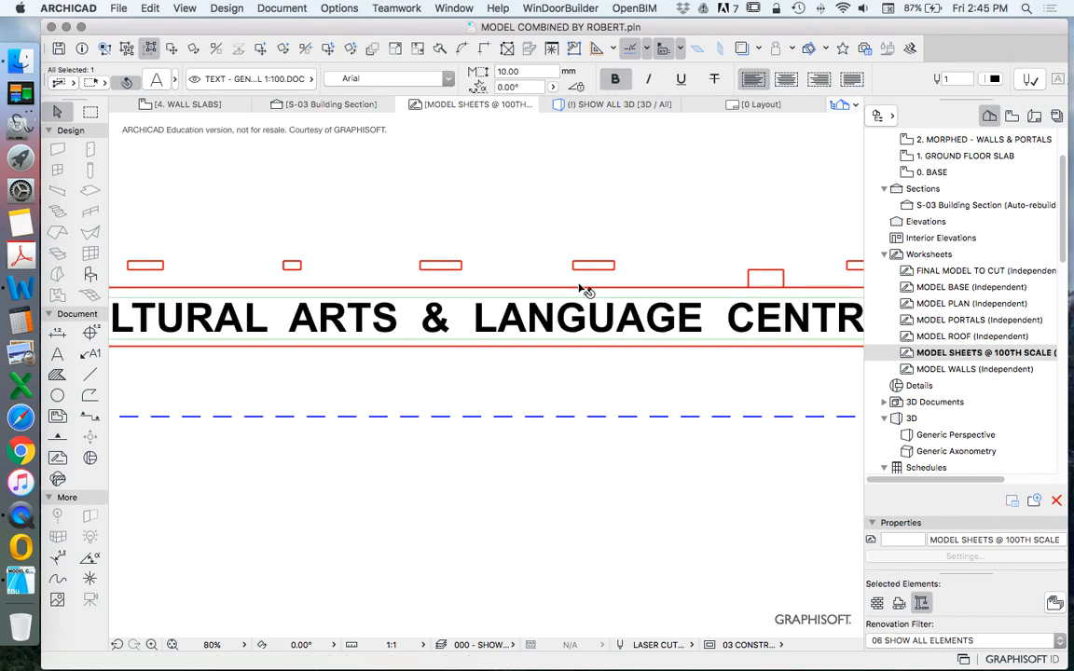
pyautogui.scroll(-5, 513, 347)
pyautogui.click(431, 351)
pyautogui.scroll(5, 430, 352)
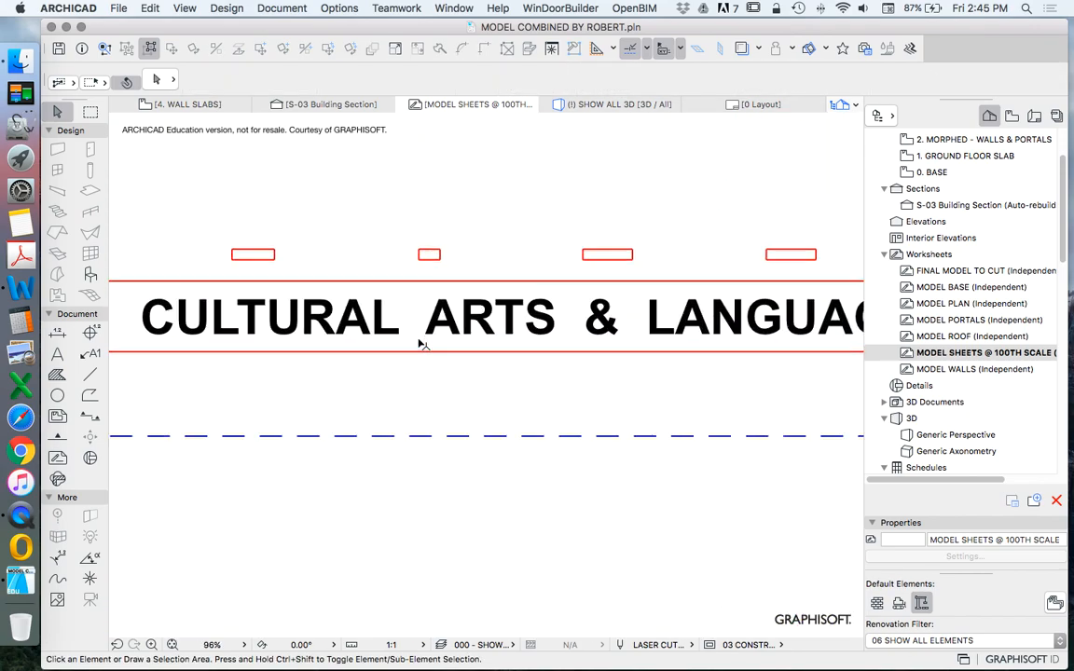
# Review the bold title on the base panel and the full stack of labelled ply and clear cutting sheets.
pyautogui.scroll(-7, 368, 314)
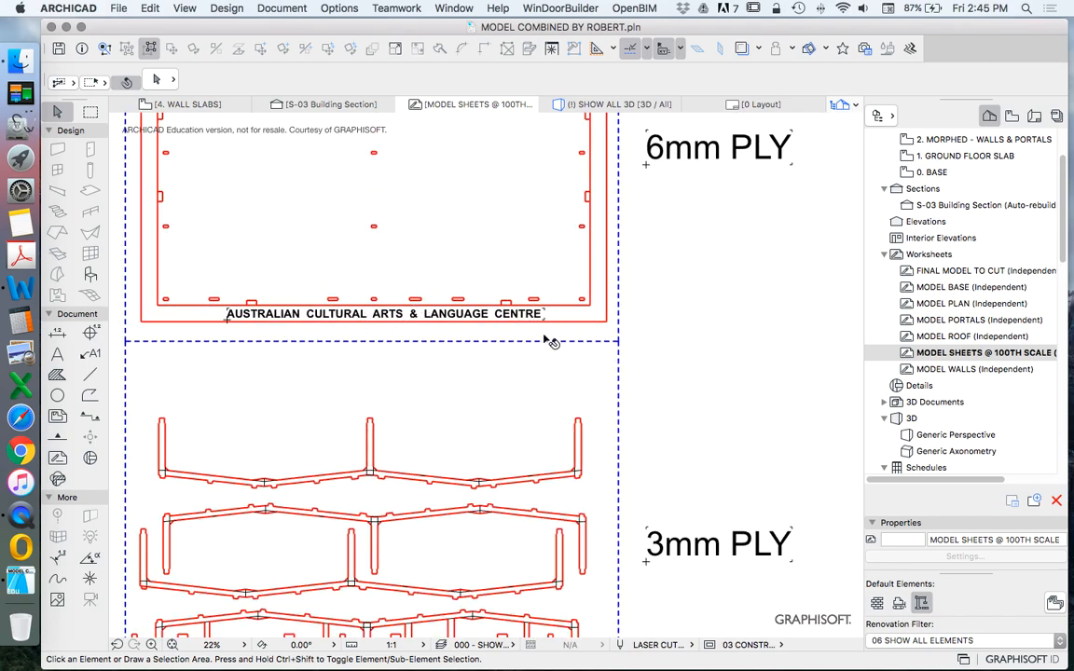
pyautogui.scroll(5, 496, 319)
pyautogui.scroll(-6, 559, 336)
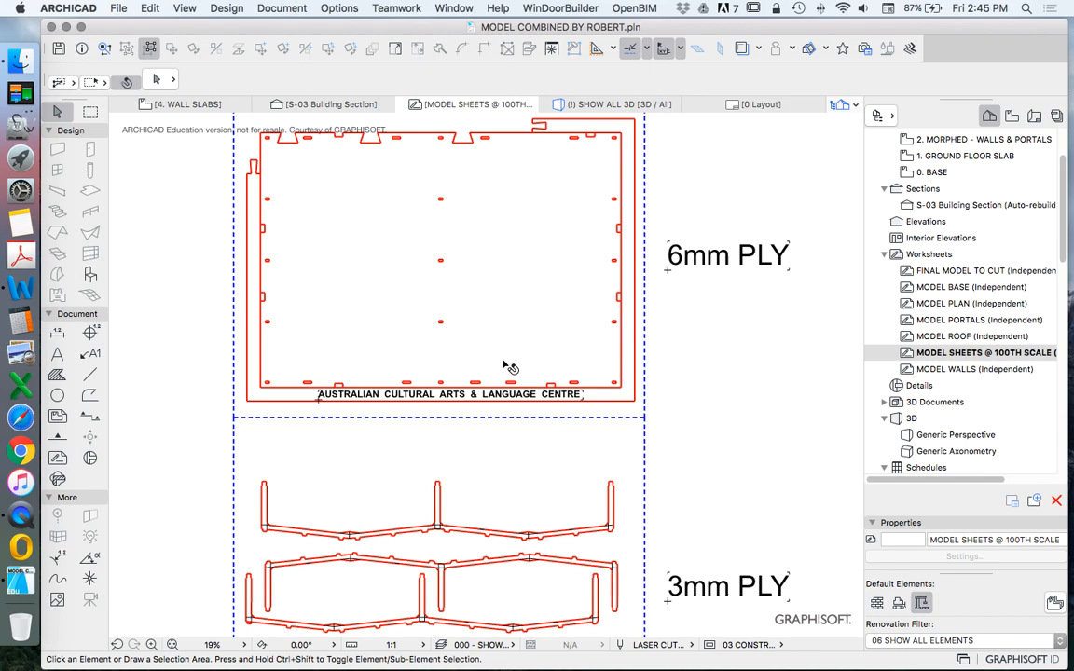
pyautogui.scroll(-5, 520, 289)
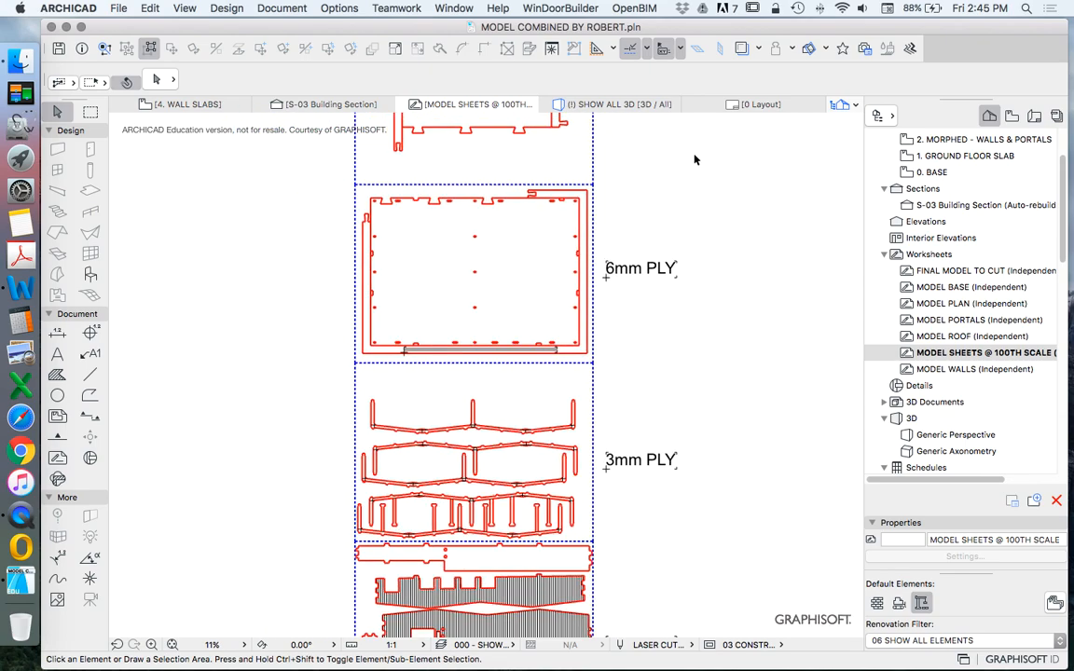
pyautogui.scroll(-5, 452, 249)
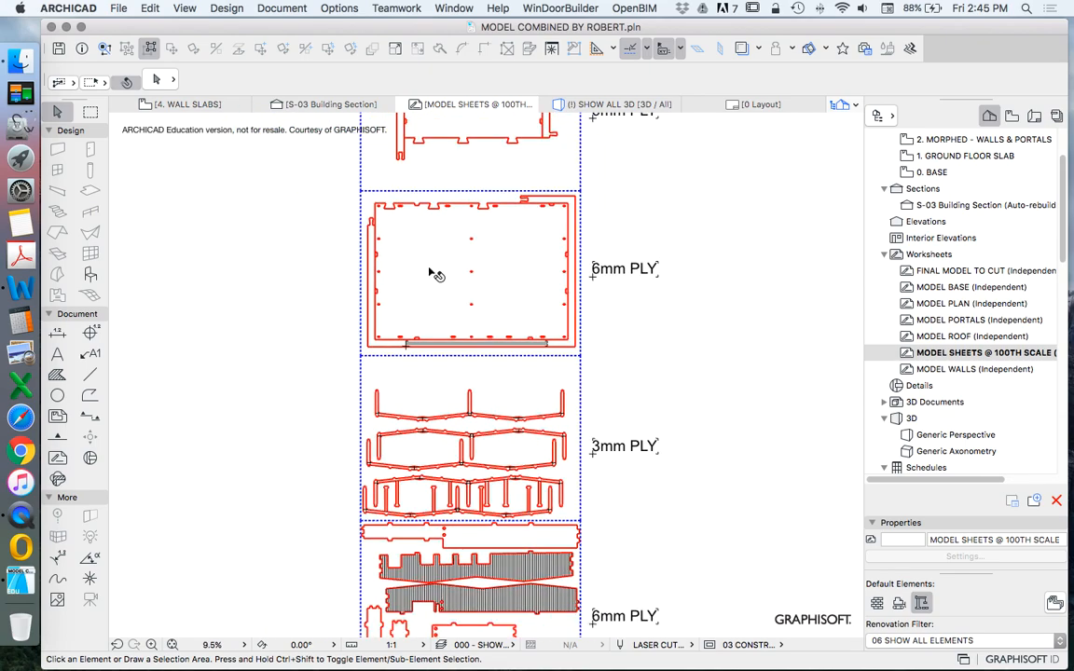
pyautogui.scroll(3, 477, 274)
pyautogui.scroll(-2, 489, 280)
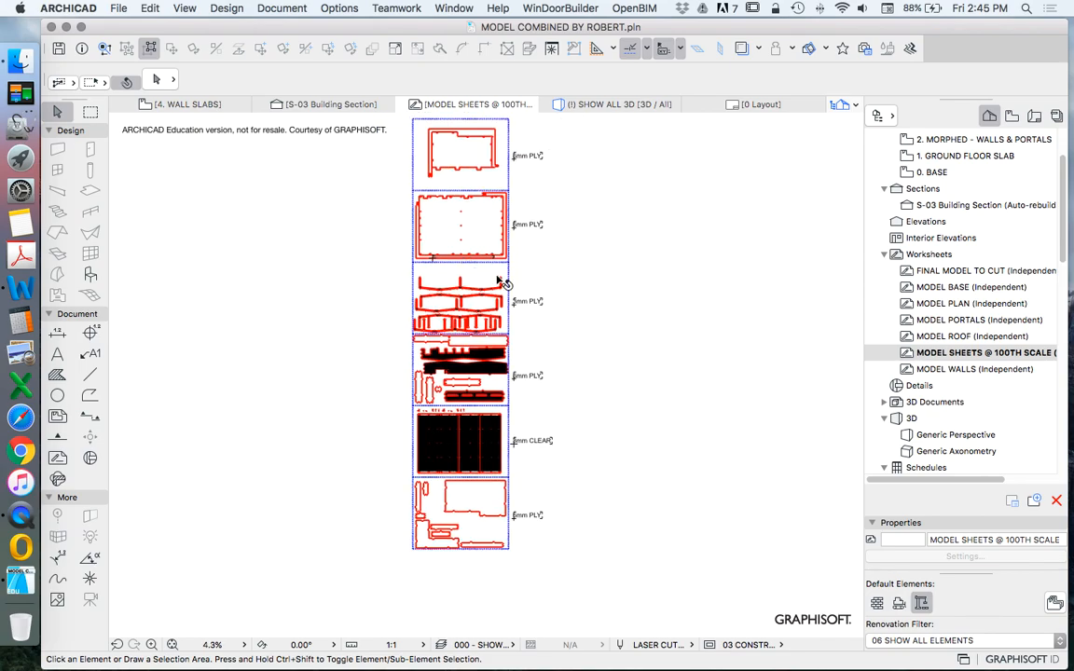
pyautogui.scroll(4, 484, 294)
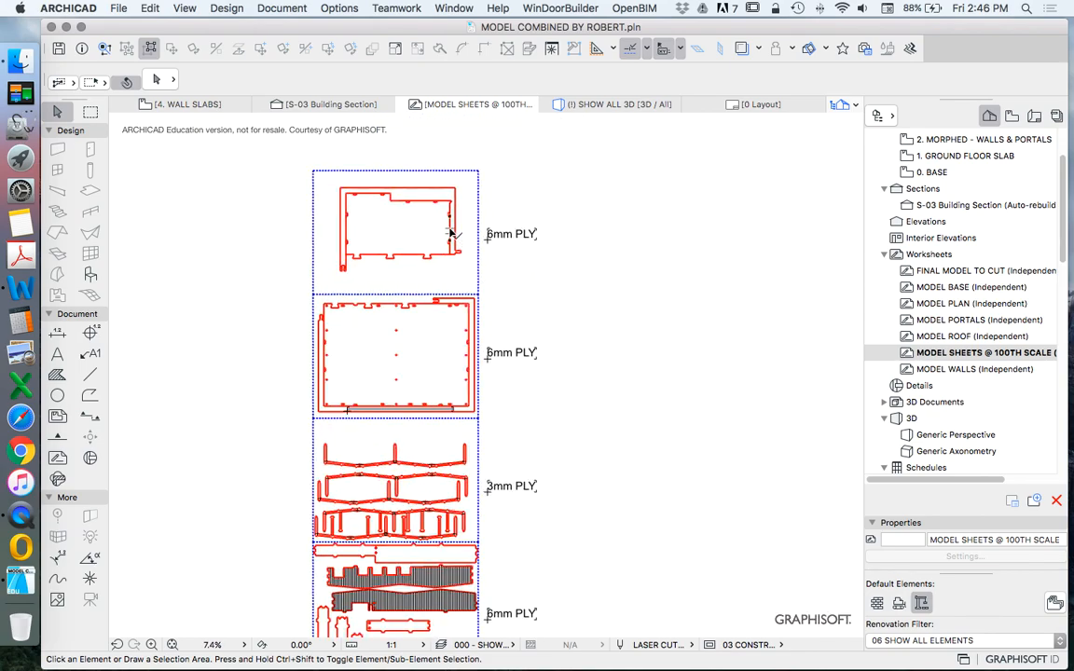
pyautogui.scroll(-3, 452, 236)
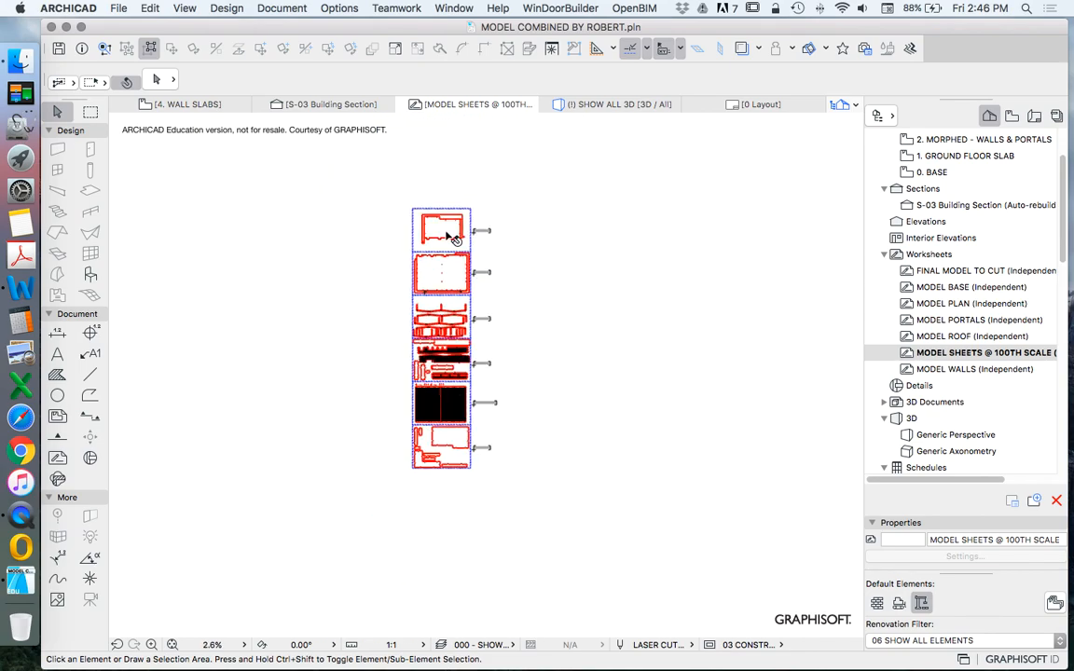
pyautogui.scroll(-1, 455, 239)
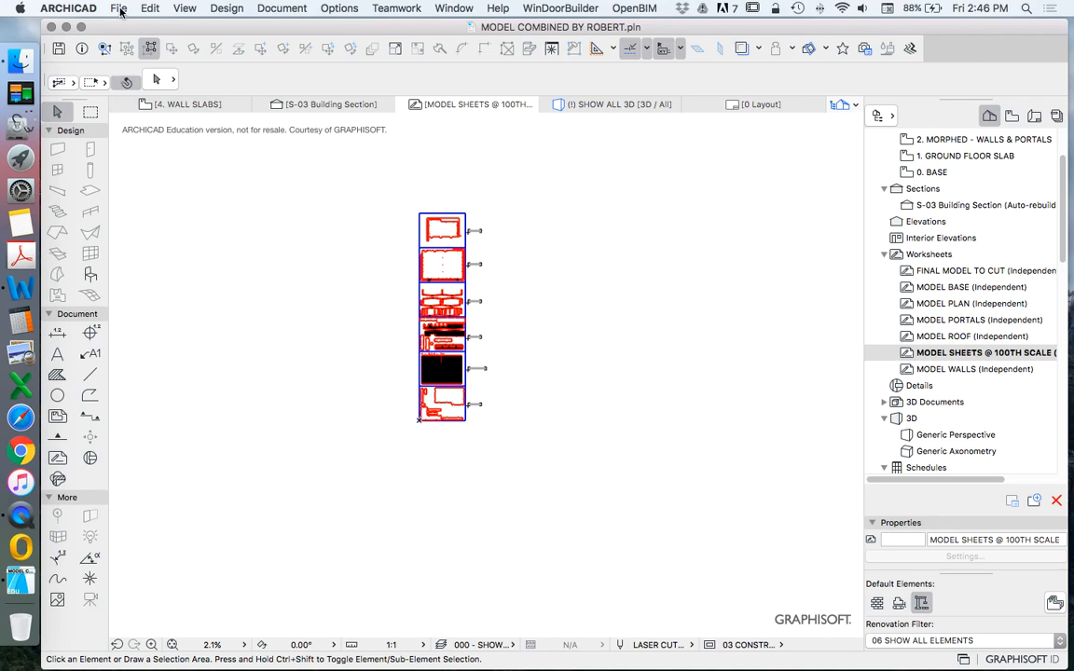
pyautogui.scroll(2, 426, 272)
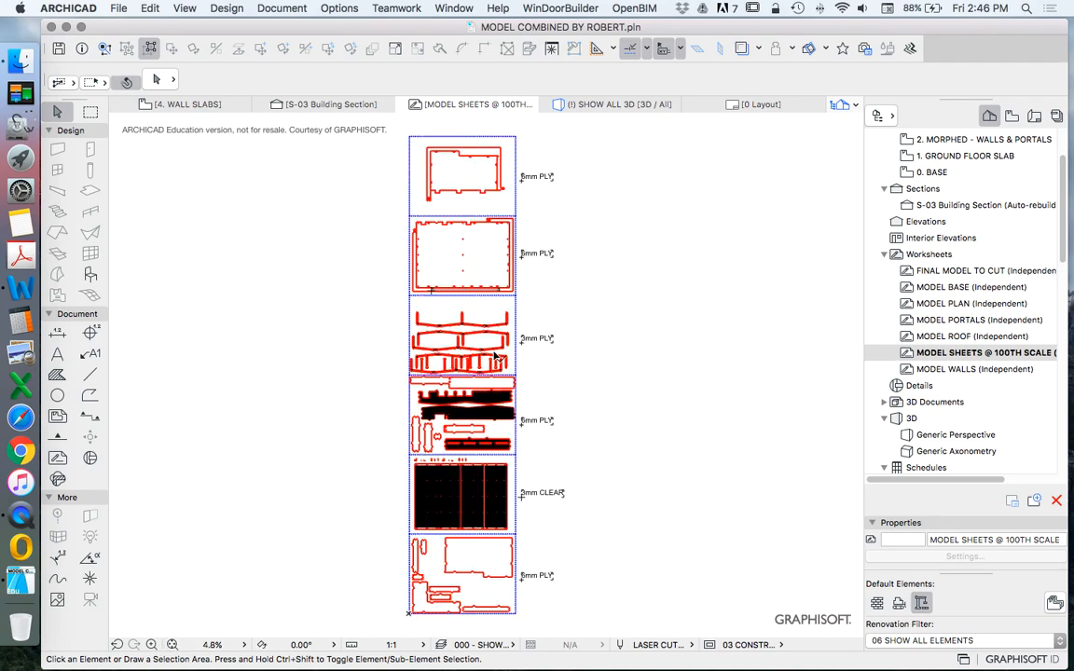
# Start saving a copy of the project and browse the SD RMD STORAGE drive through NADC and STUDENT WORK to the MAJOR PROGRESS folder.
pyautogui.click(117, 9)
pyautogui.click(169, 120)
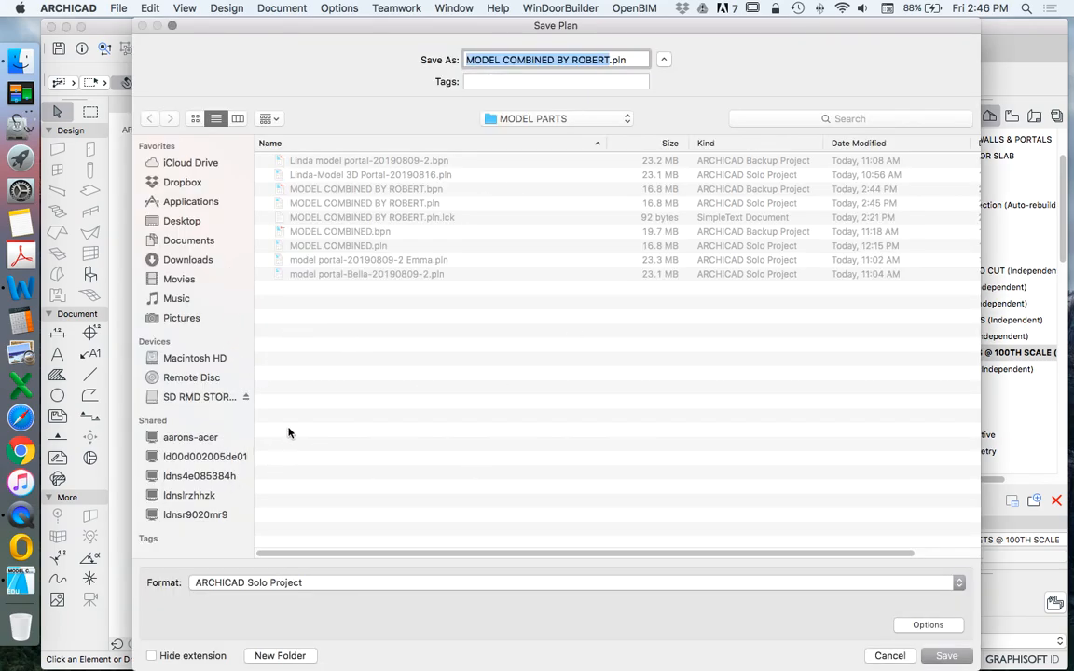
pyautogui.click(203, 398)
pyautogui.scroll(-5, 390, 427)
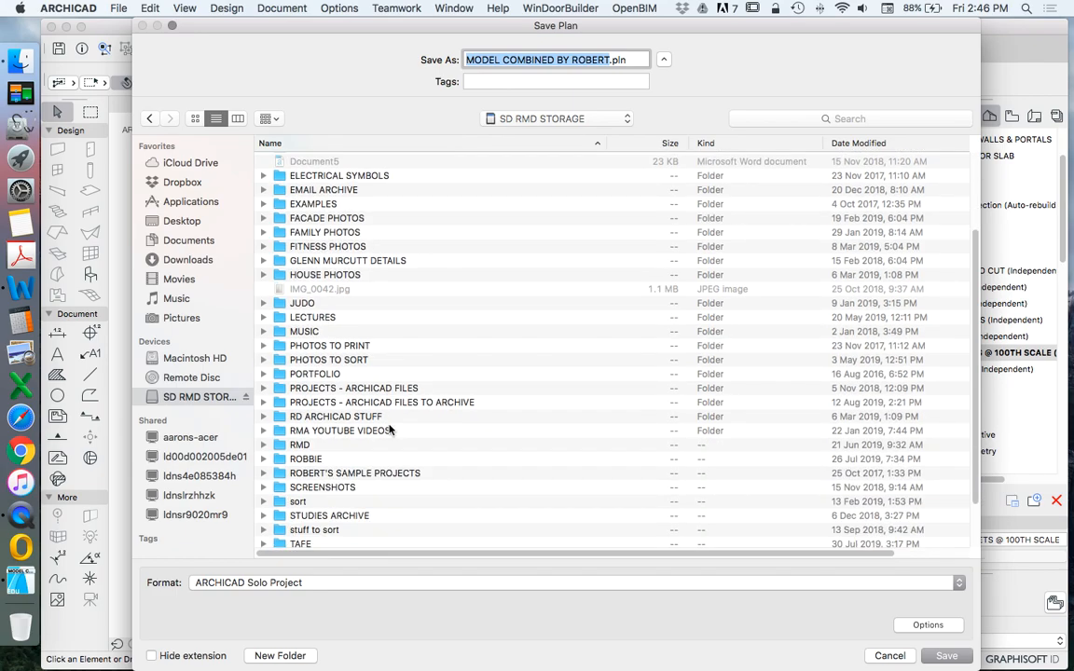
pyautogui.doubleClick(305, 480)
pyautogui.doubleClick(445, 231)
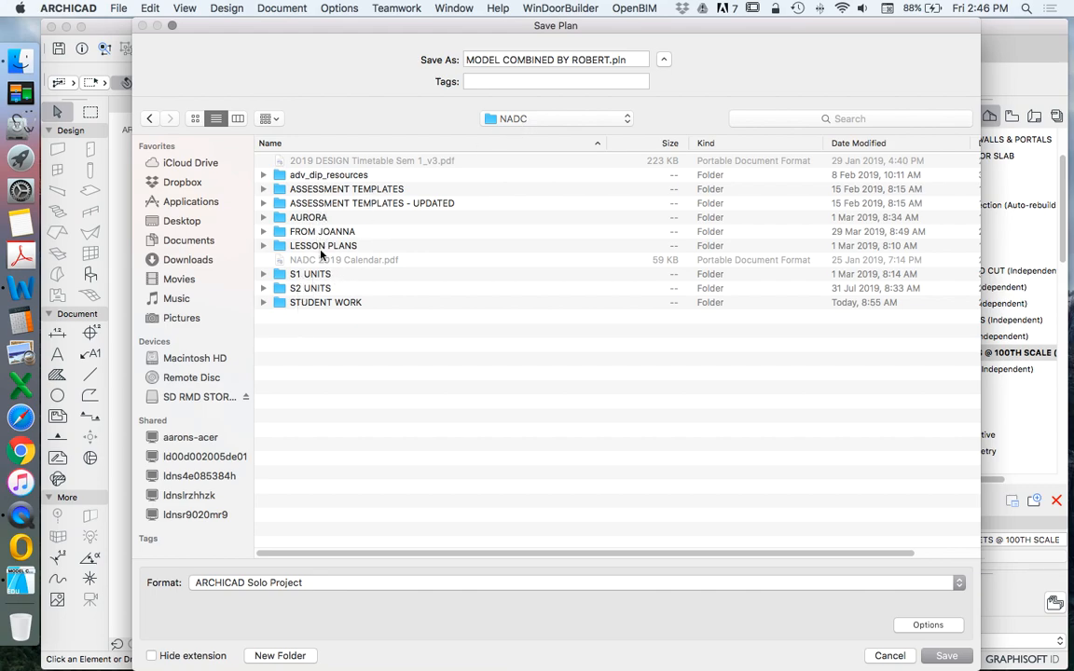
pyautogui.doubleClick(307, 303)
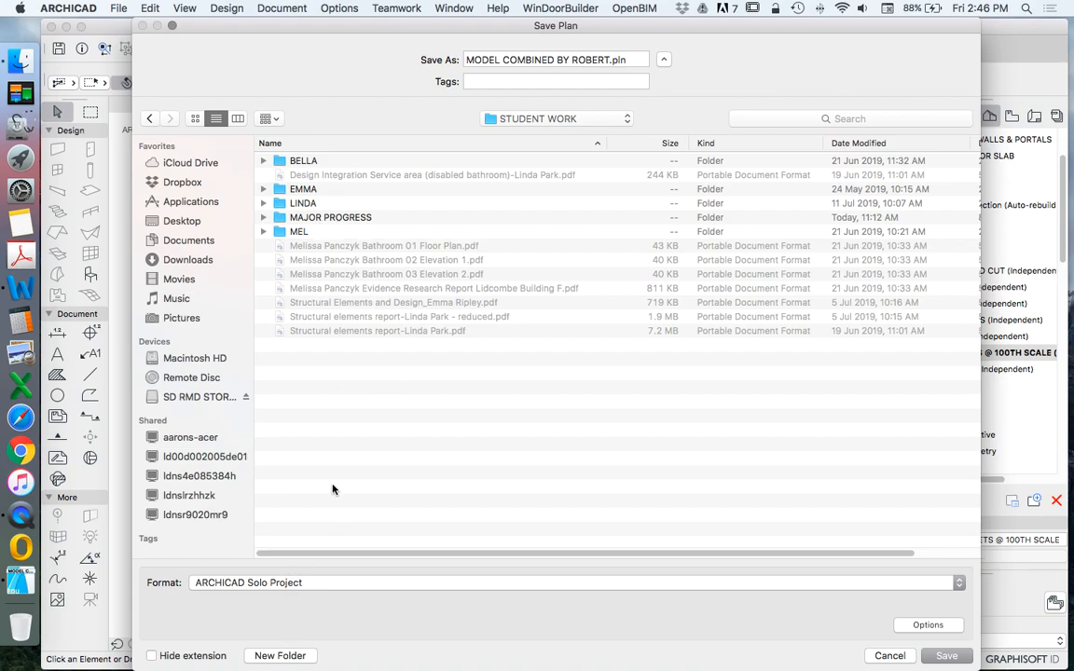
pyautogui.doubleClick(328, 217)
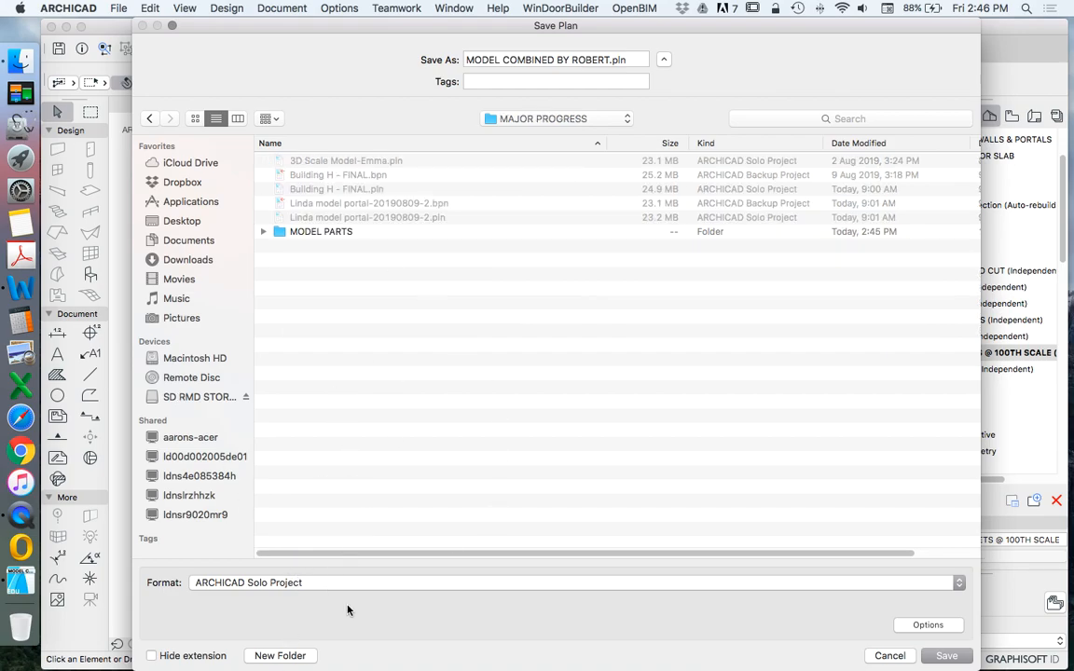
pyautogui.click(285, 655)
pyautogui.write('MODEL')
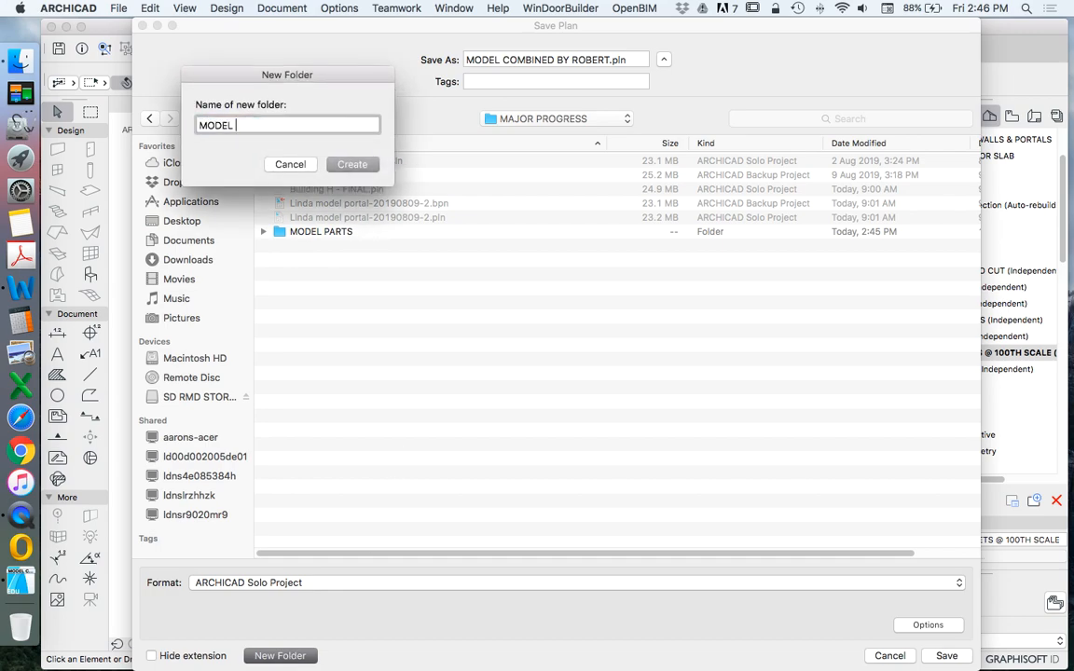
pyautogui.press('Escape')
# Create a new folder named MODEL FILES TO CUT inside the MODEL PARTS folder.
pyautogui.doubleClick(278, 231)
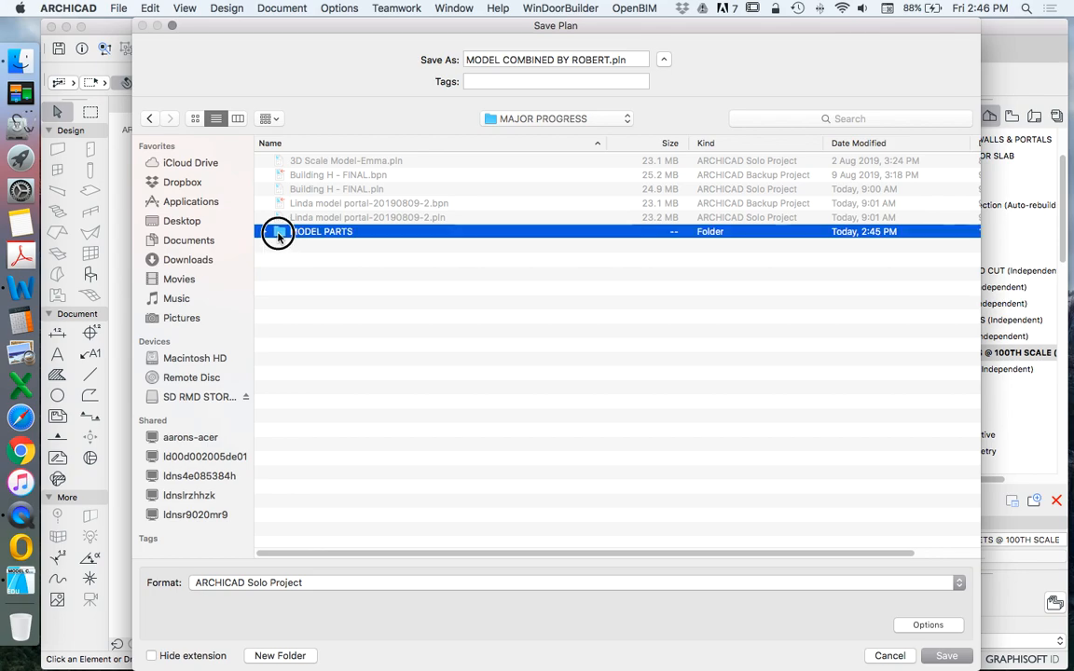
pyautogui.click(280, 656)
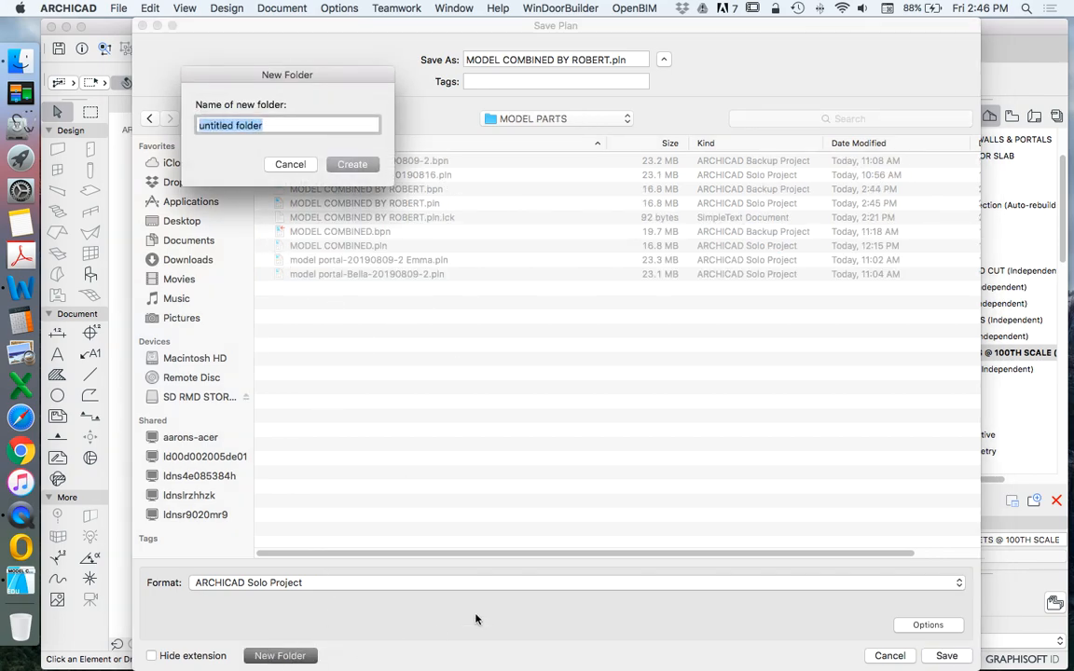
pyautogui.write('MODEL')
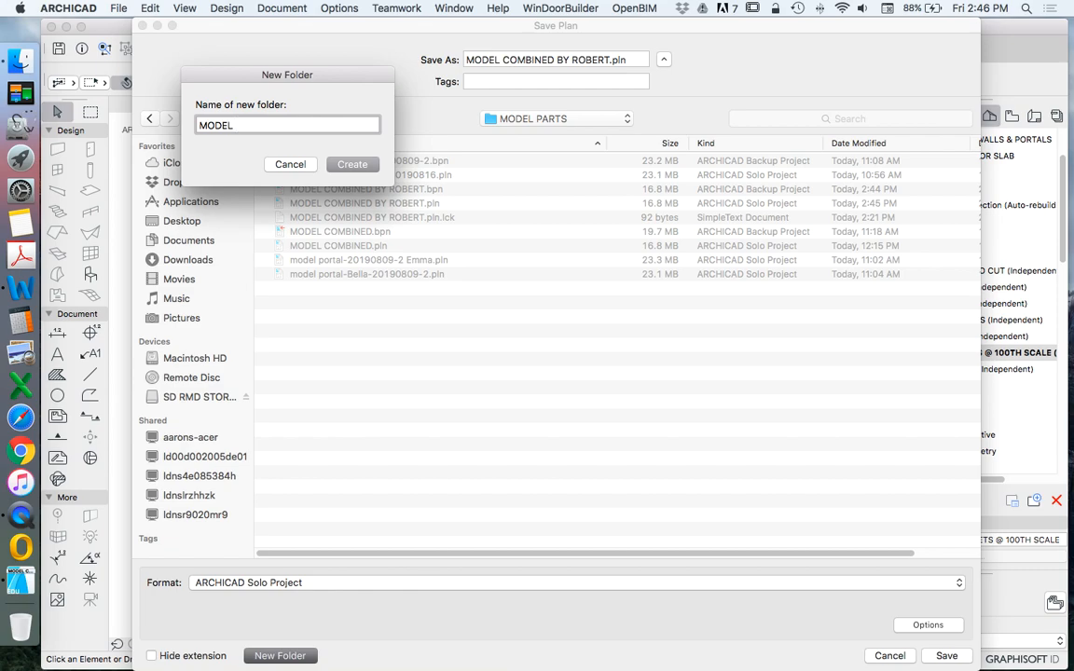
pyautogui.write(' FILES TO CUT')
pyautogui.press('Return')
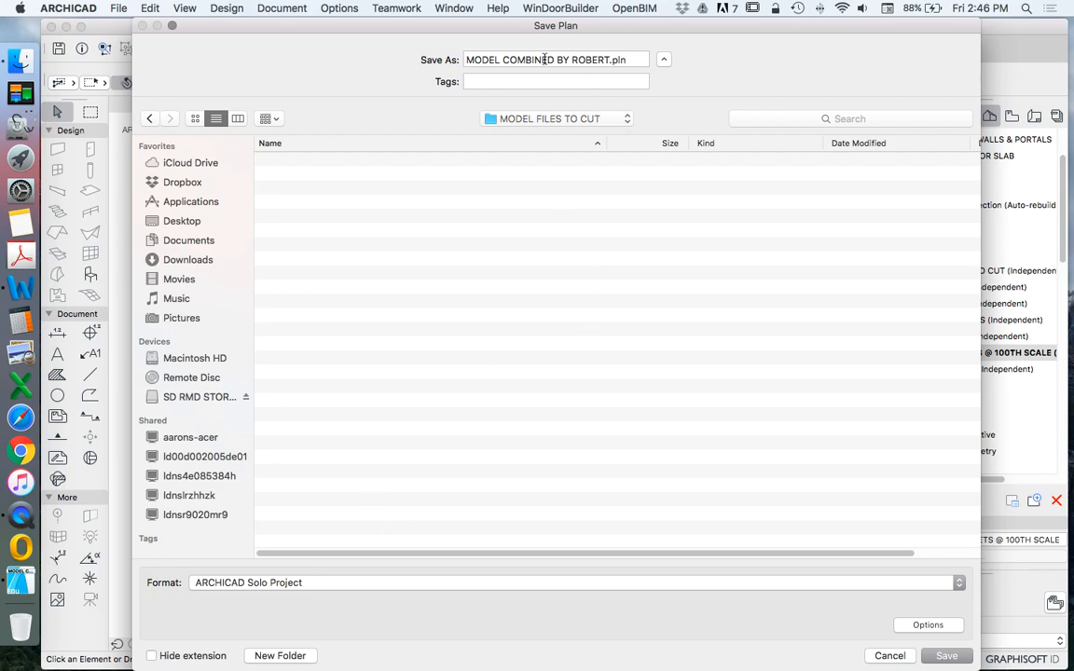
# Save the model sheets worksheet as a DWG file in MODEL FILES TO CUT, named MODEL FOR plus the recipient's first name.
pyautogui.click(288, 583)
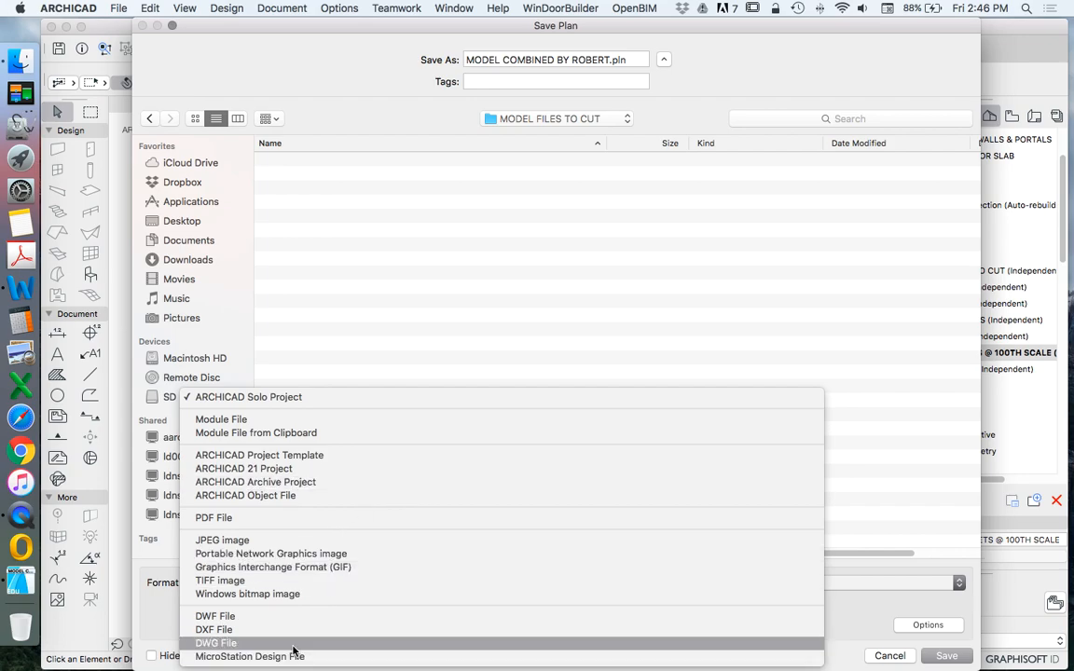
pyautogui.click(293, 644)
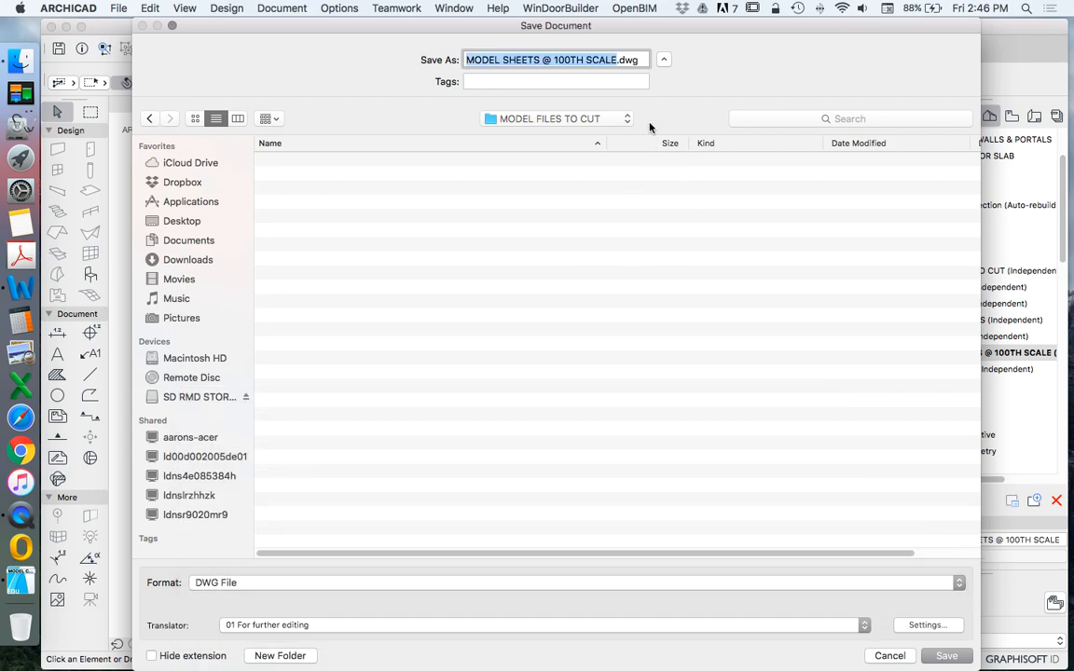
pyautogui.click(613, 58)
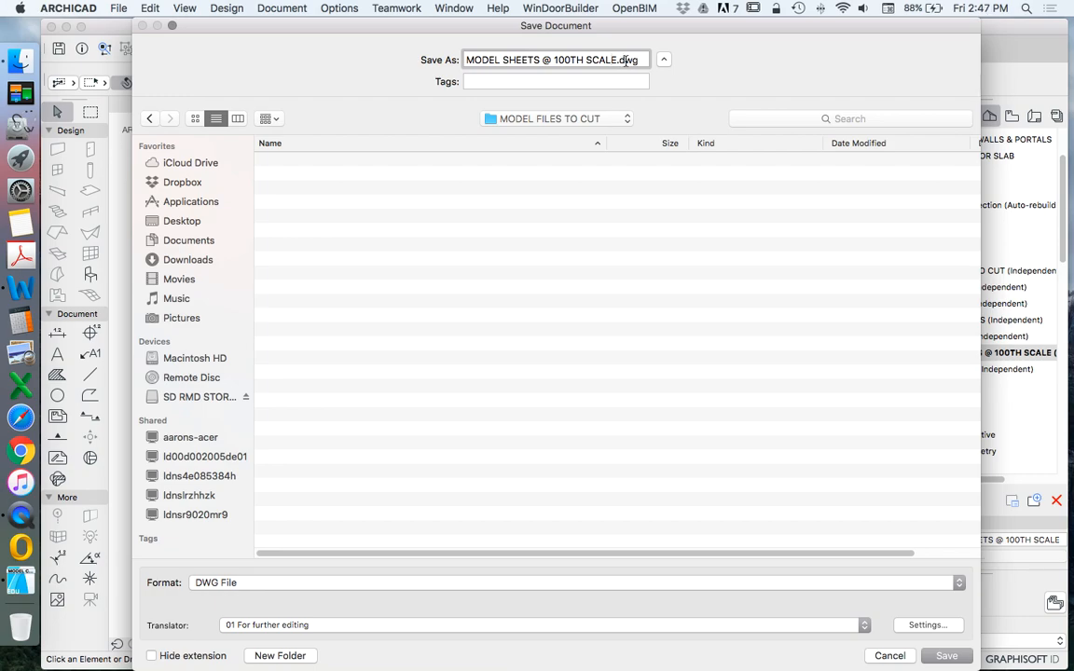
pyautogui.moveTo(617, 60); pyautogui.dragTo(442, 60)
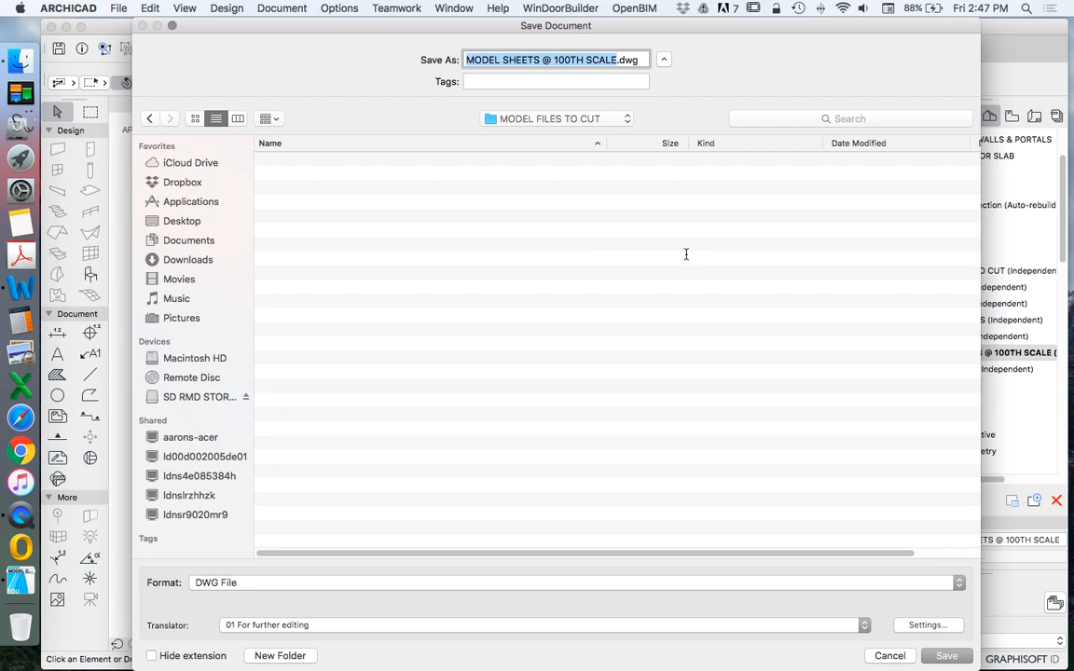
pyautogui.write('MODEL')
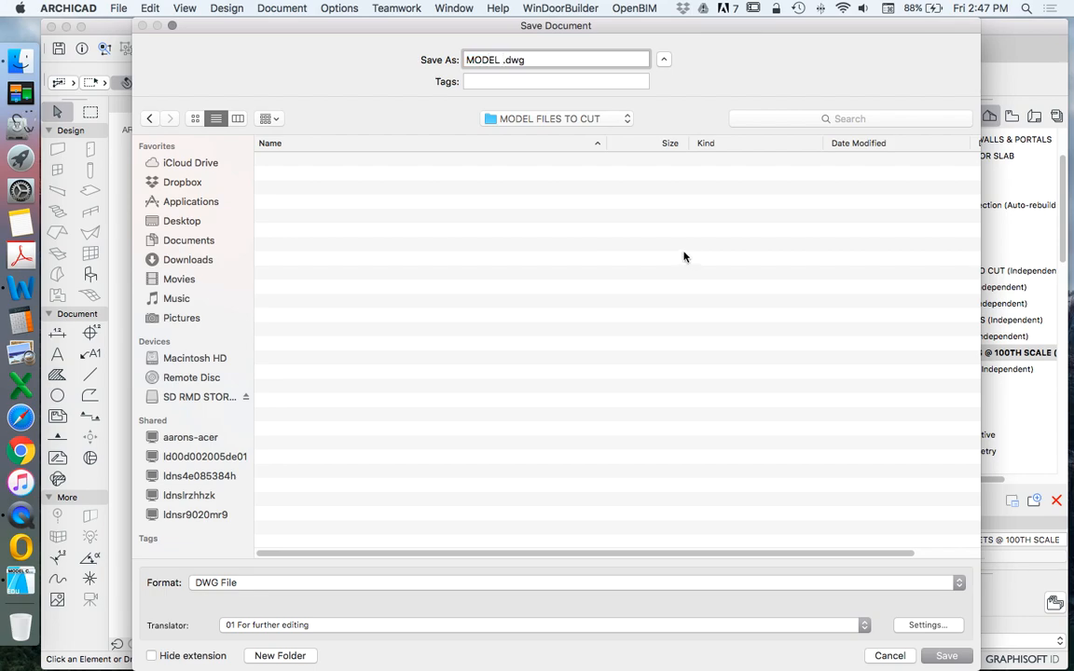
pyautogui.write(' FOR MIKE -')
pyautogui.moveTo(556, 60); pyautogui.dragTo(434, 65)
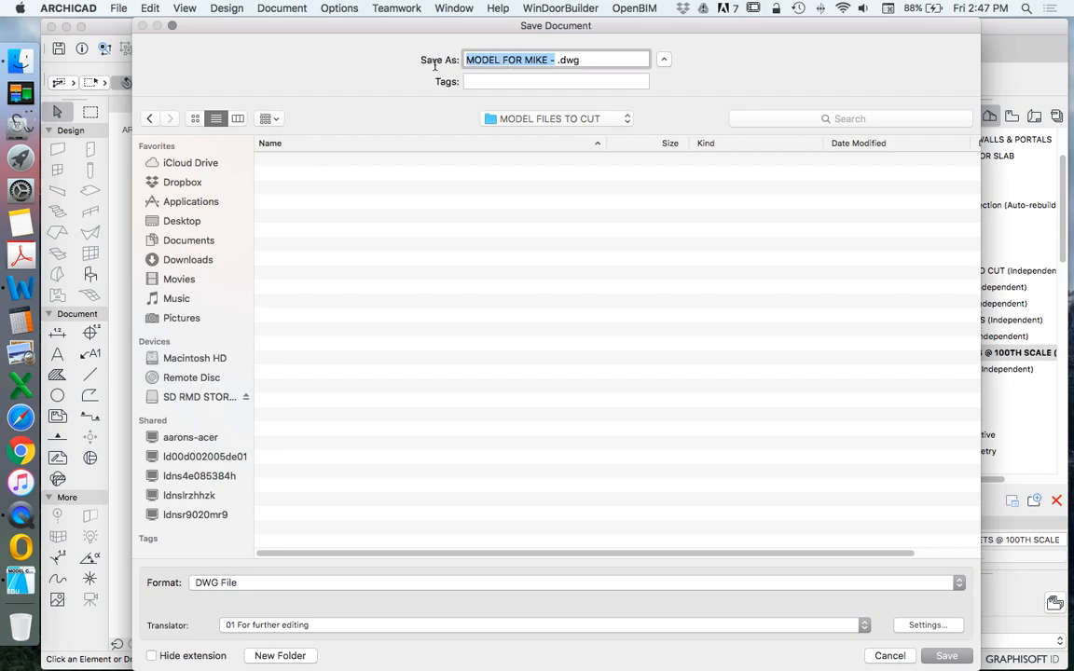
pyautogui.click(556, 61)
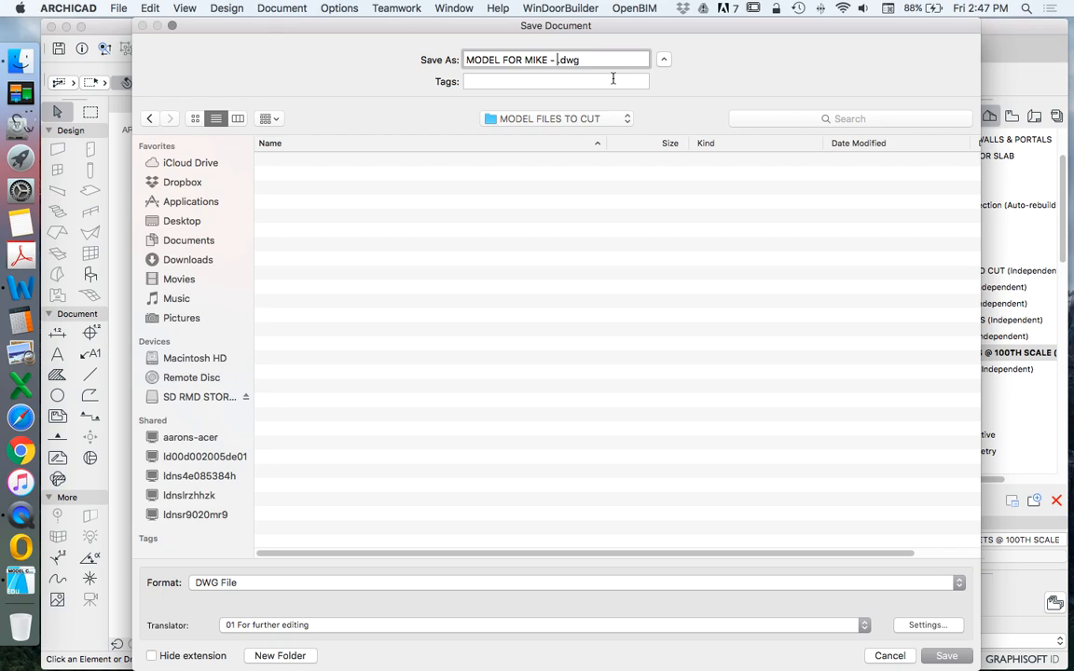
pyautogui.press('BackSpace')
pyautogui.press('BackSpace')
pyautogui.press('BackSpace')
pyautogui.click(949, 656)
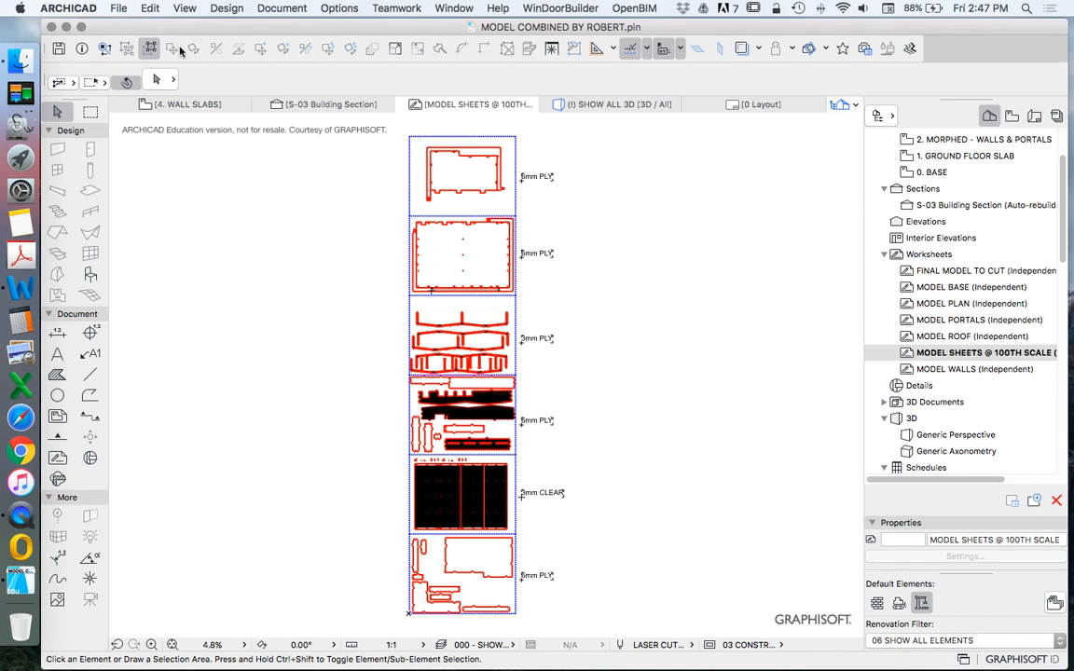
# Save the model sheets worksheet as a PDF file in the MODEL FILES TO CUT folder.
pyautogui.click(123, 10)
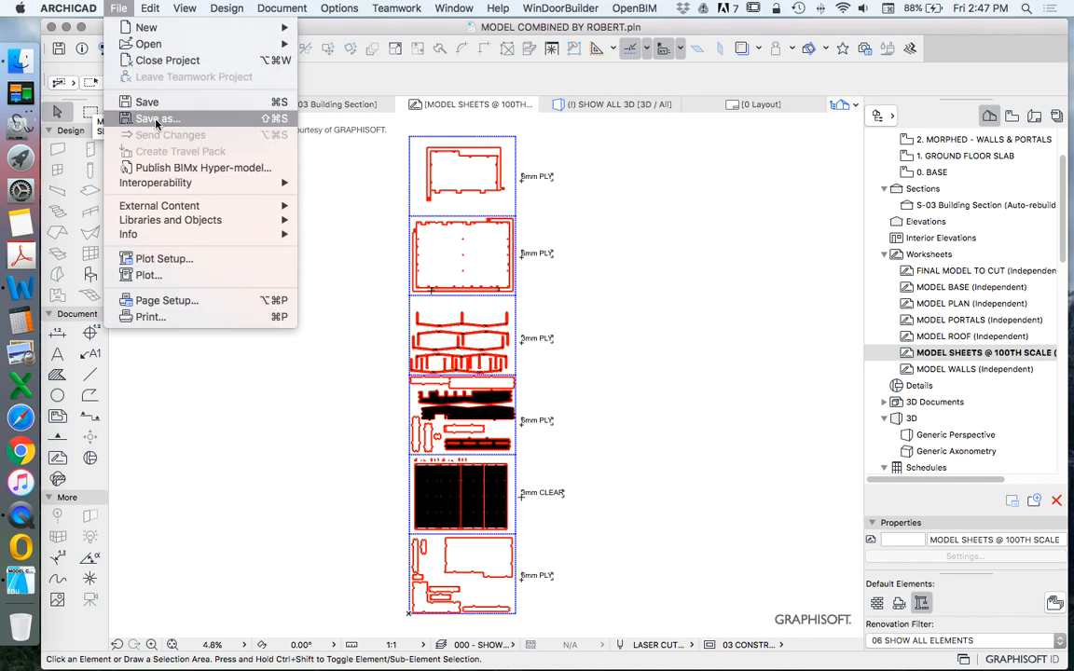
pyautogui.click(157, 119)
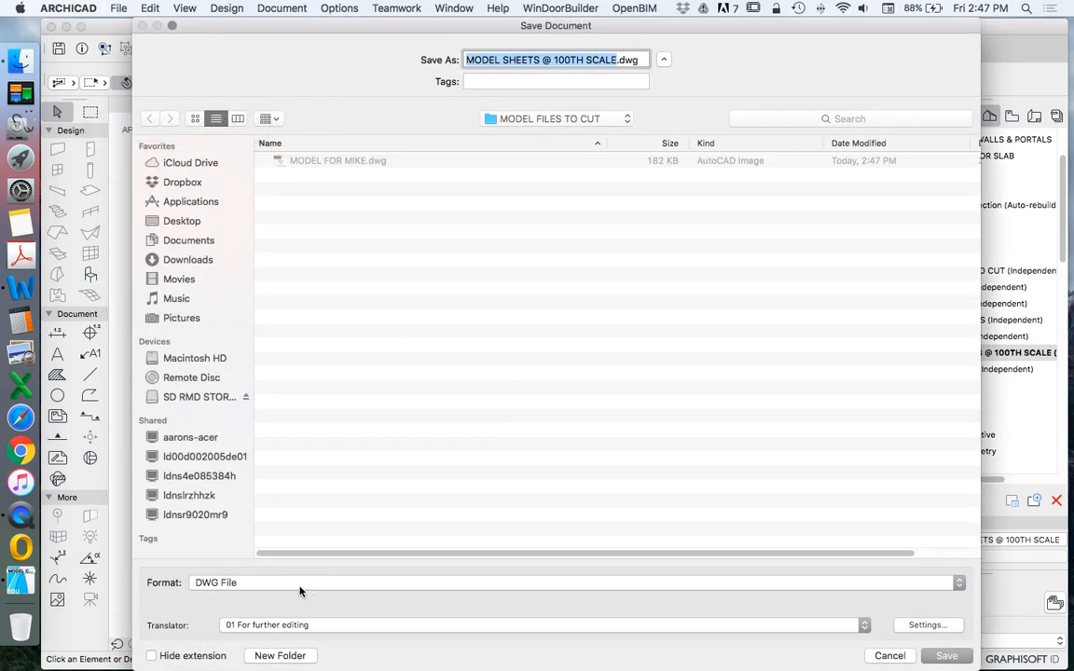
pyautogui.click(300, 585)
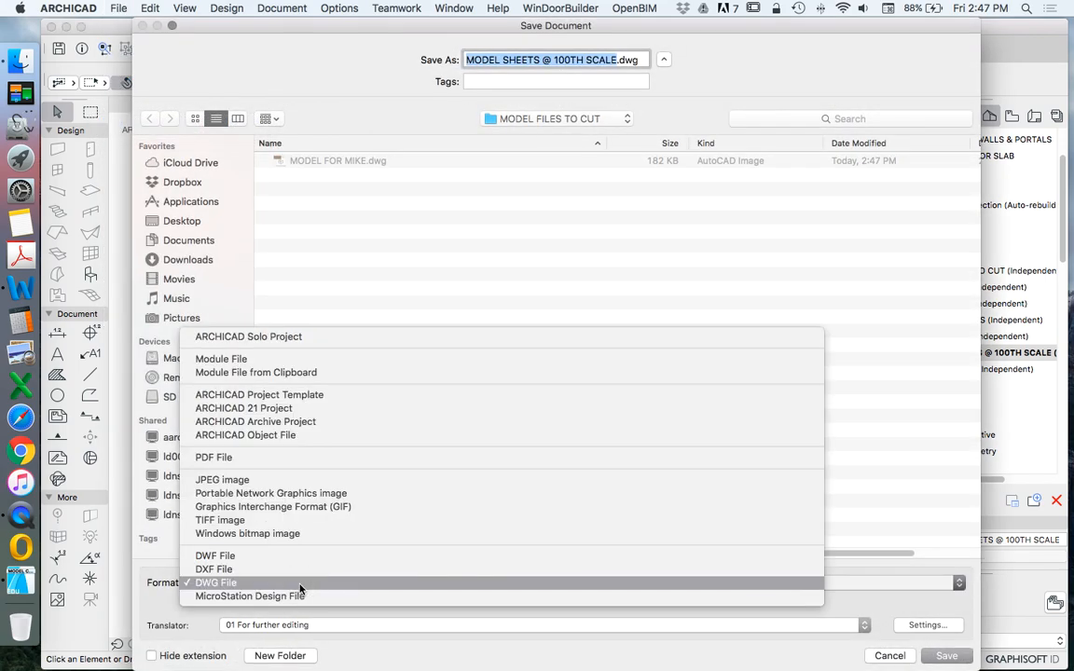
pyautogui.click(233, 458)
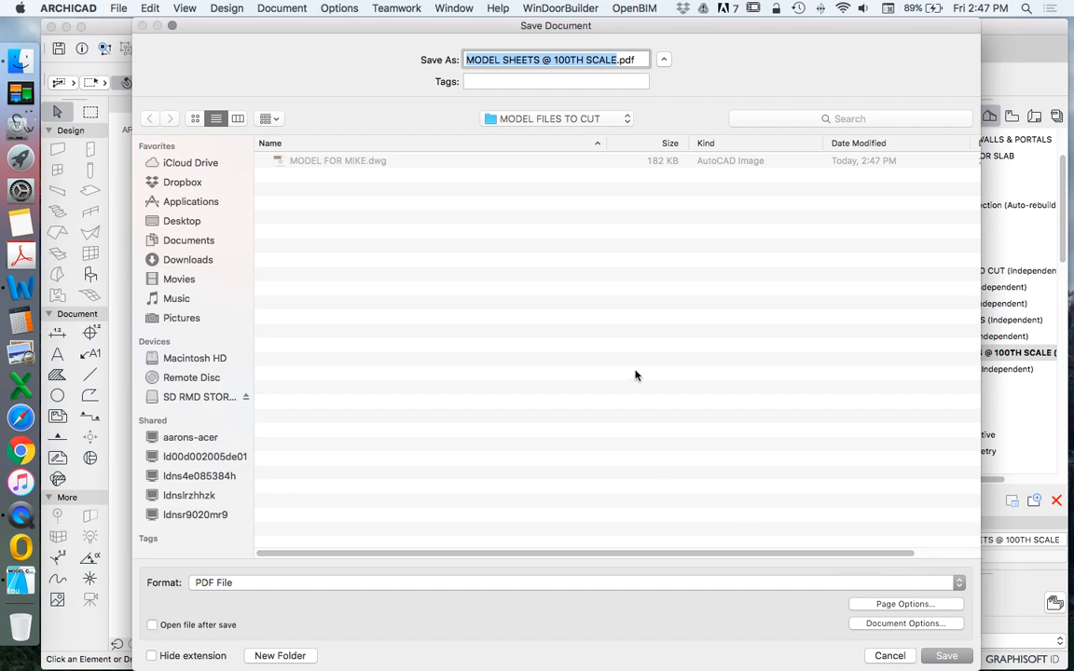
pyautogui.click(947, 656)
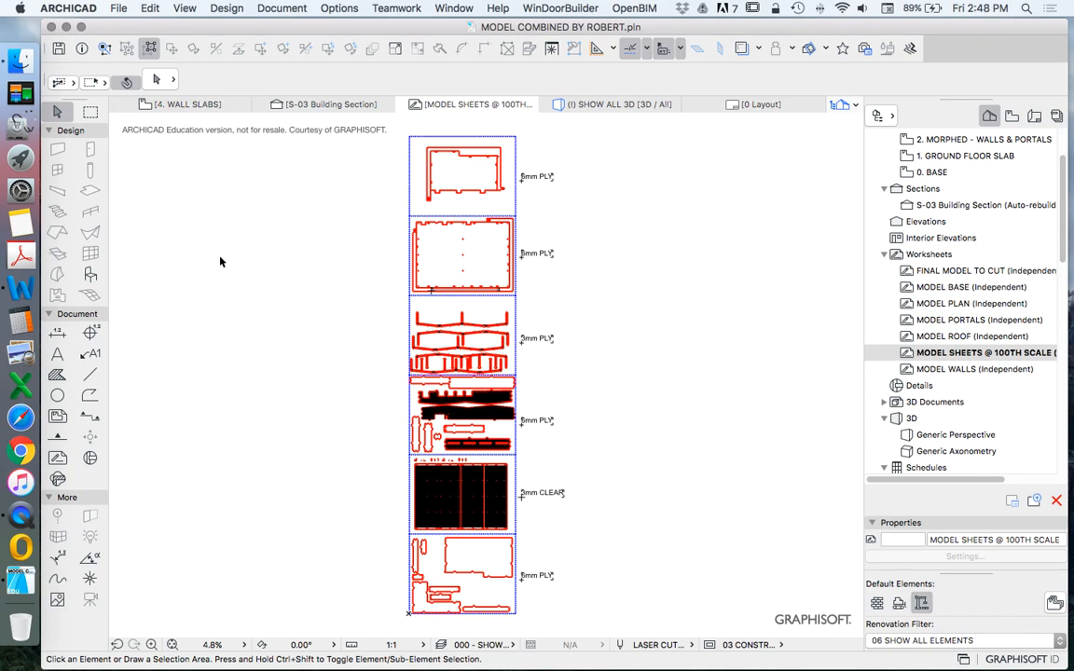
# Examine the stack of cutting sheets, from the wall and clear roof parts to the titled base panel and their material labels.
pyautogui.scroll(-3, 220, 262)
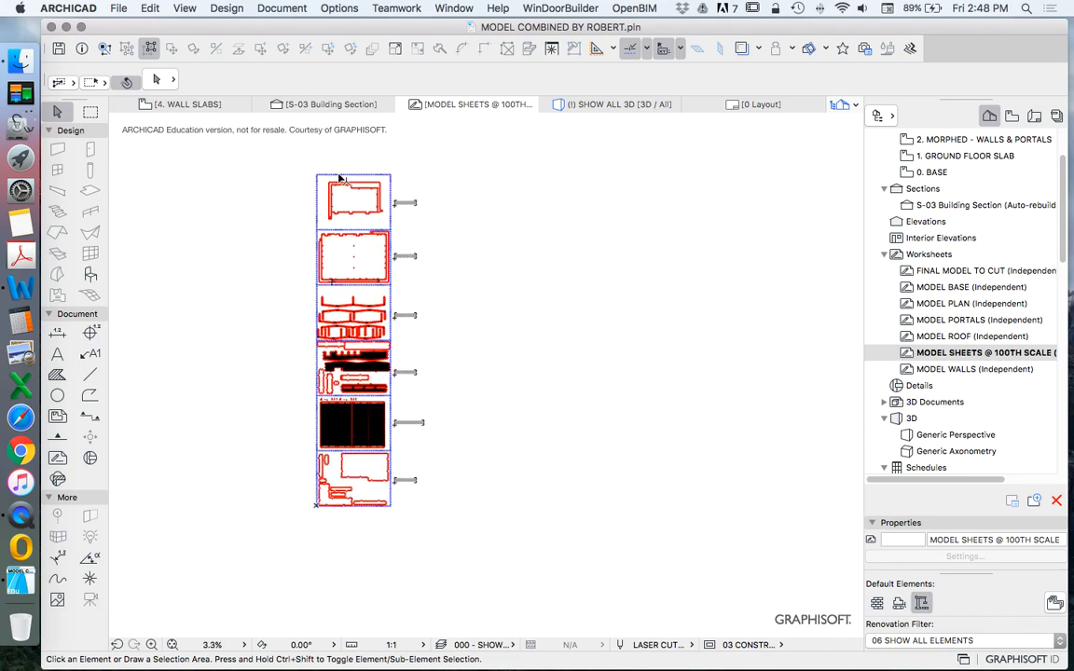
pyautogui.scroll(3, 312, 162)
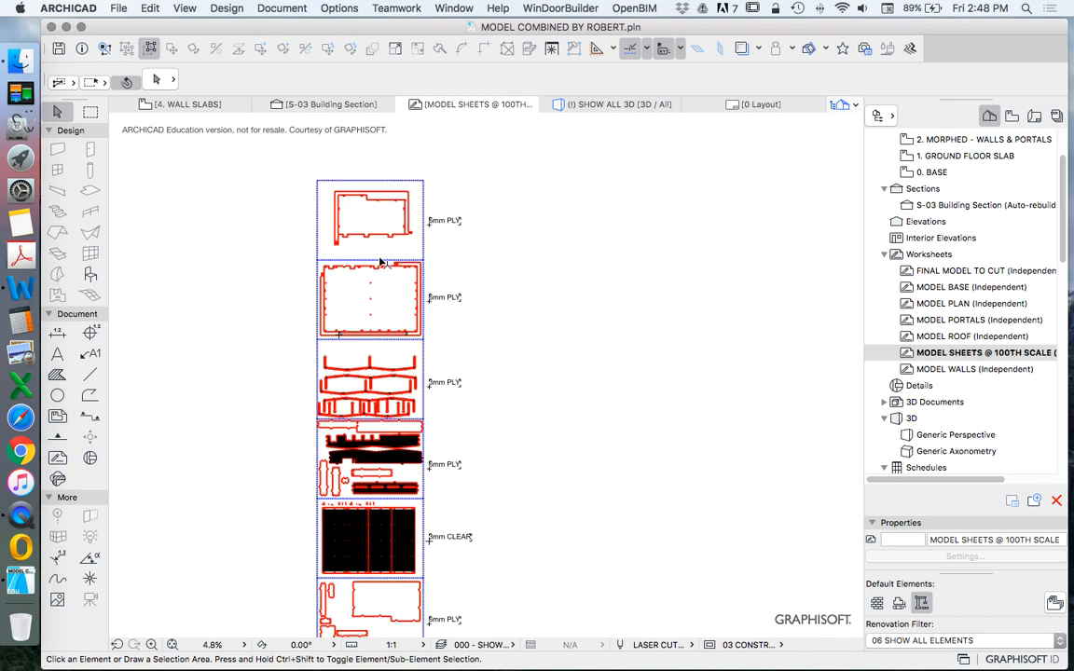
pyautogui.scroll(-2, 373, 550)
pyautogui.scroll(4, 422, 469)
pyautogui.scroll(3, 423, 469)
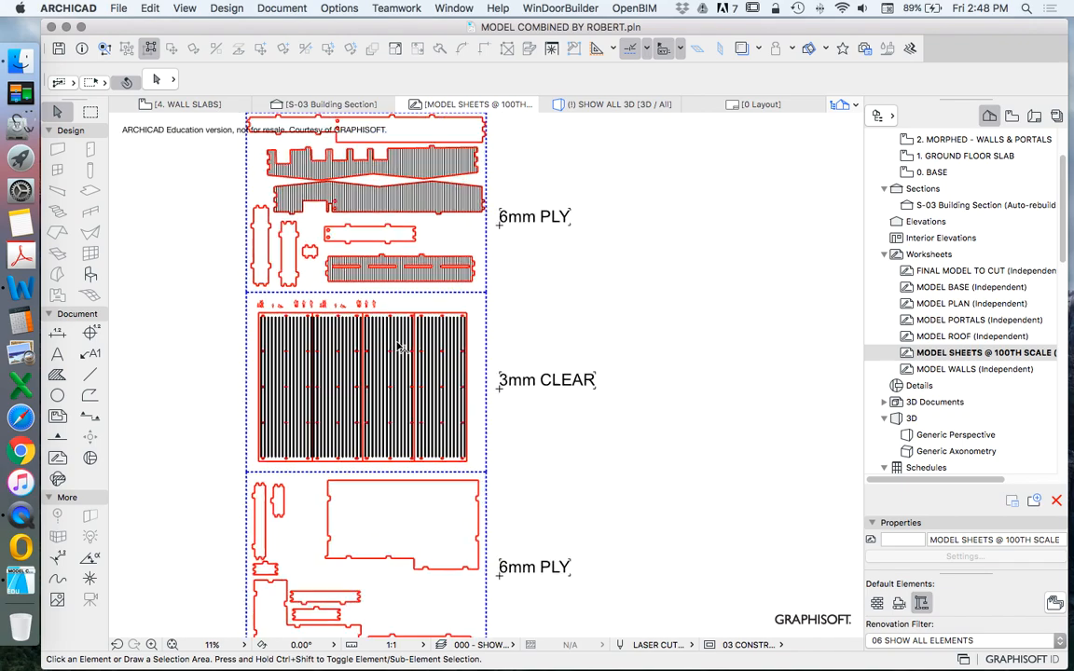
pyautogui.scroll(-2, 398, 343)
pyautogui.scroll(-1, 480, 392)
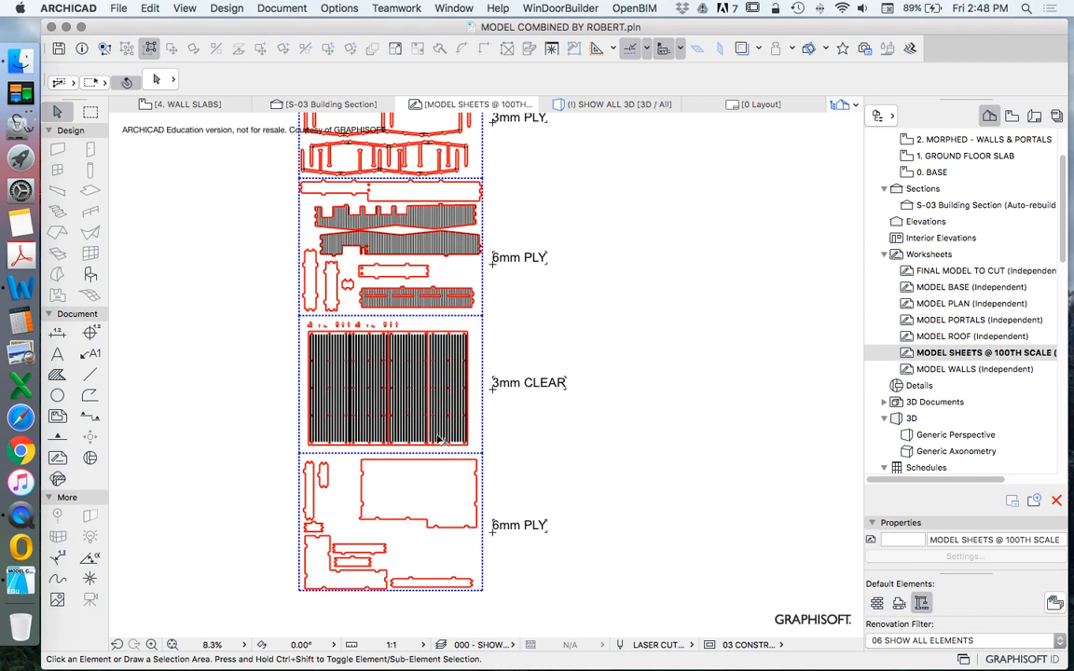
pyautogui.scroll(-2, 477, 402)
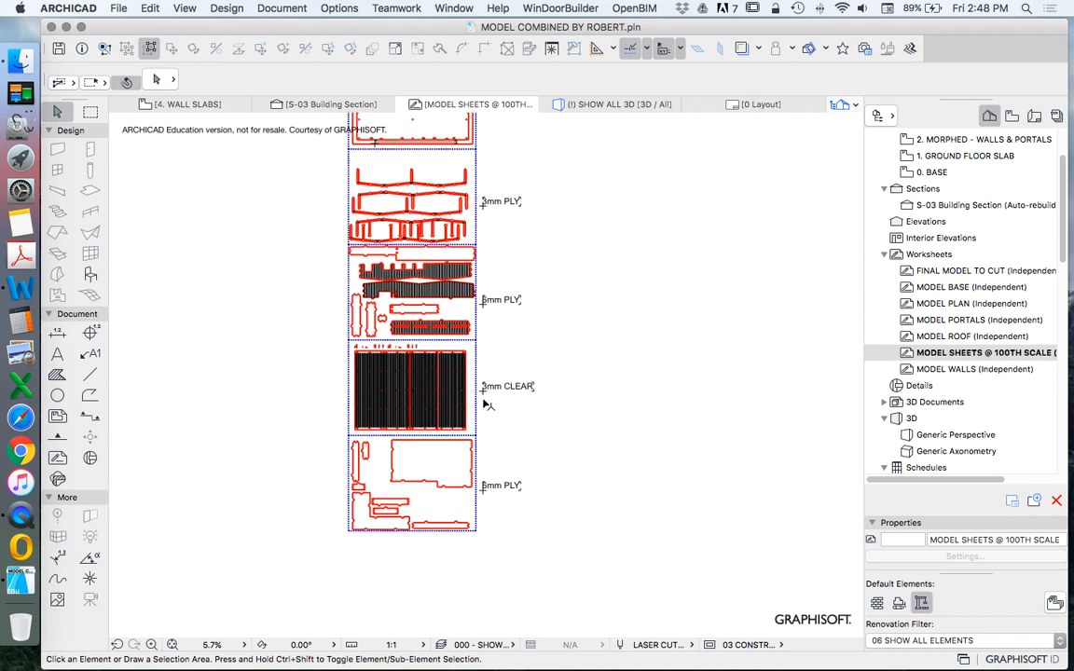
pyautogui.scroll(-3, 559, 386)
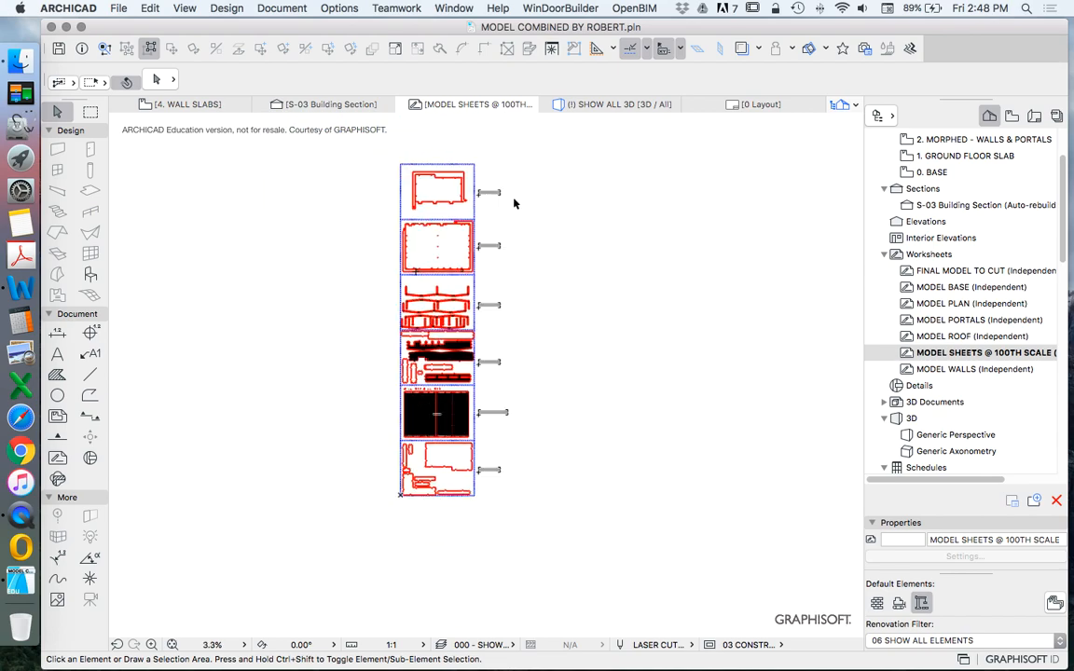
pyautogui.scroll(5, 466, 207)
pyautogui.scroll(-5, 429, 266)
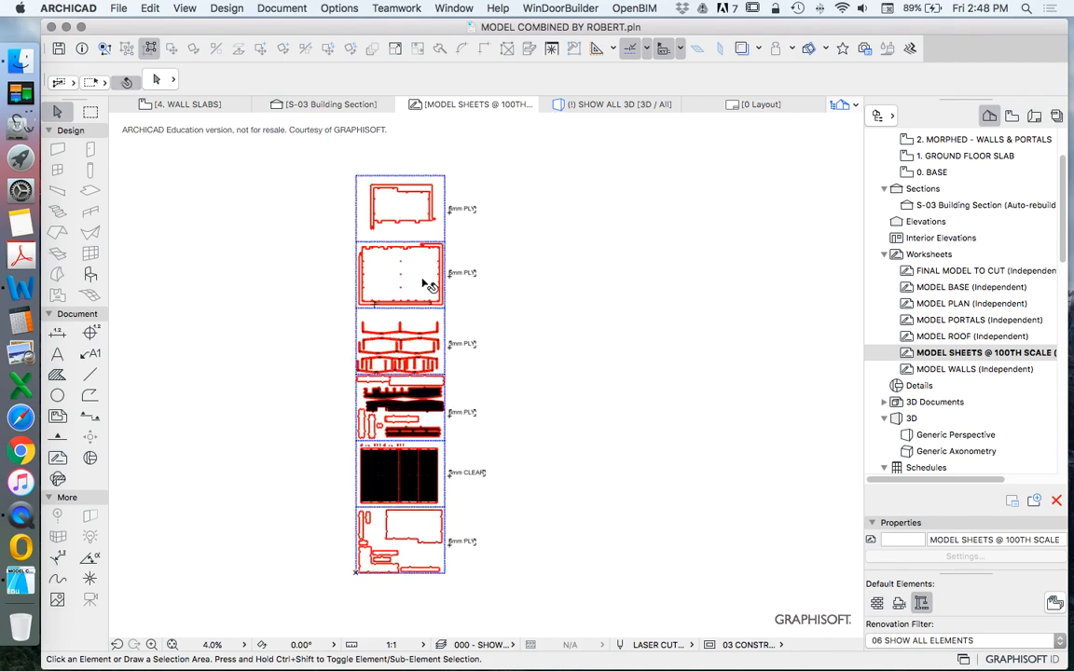
pyautogui.scroll(6, 410, 261)
pyautogui.scroll(-2, 334, 301)
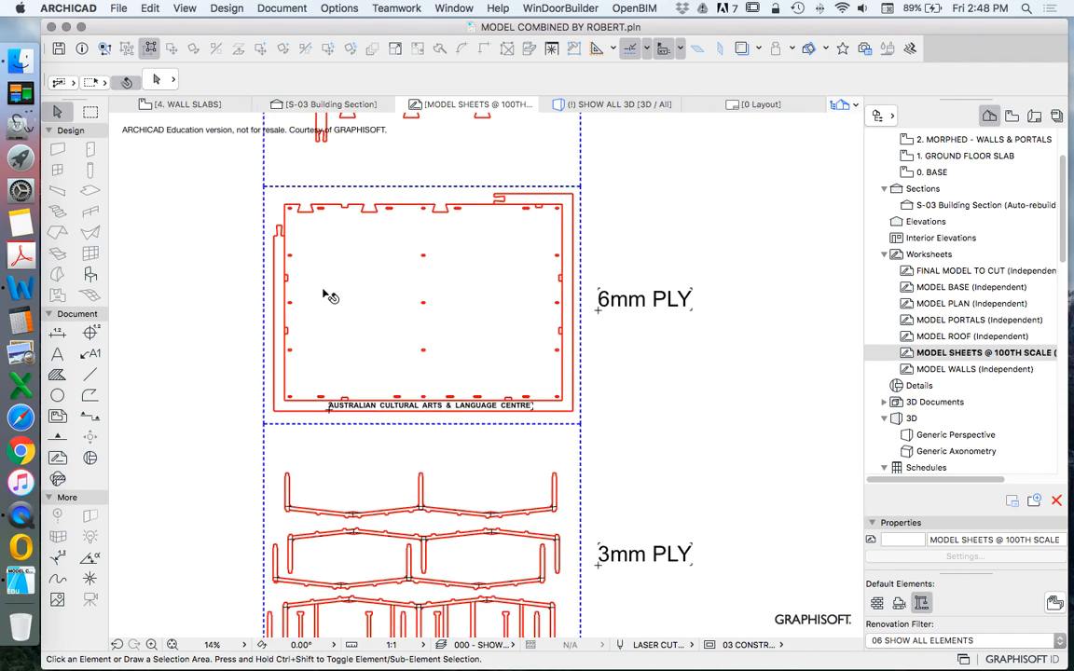